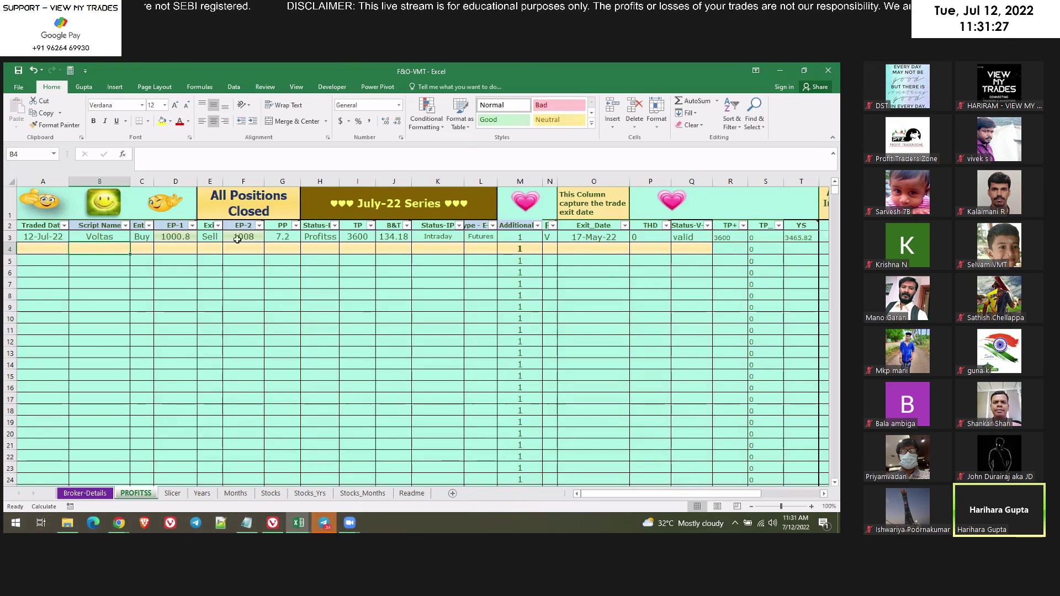
Show the Broker-Details sheet with its account-opening and support fields.
left_click(833, 154)
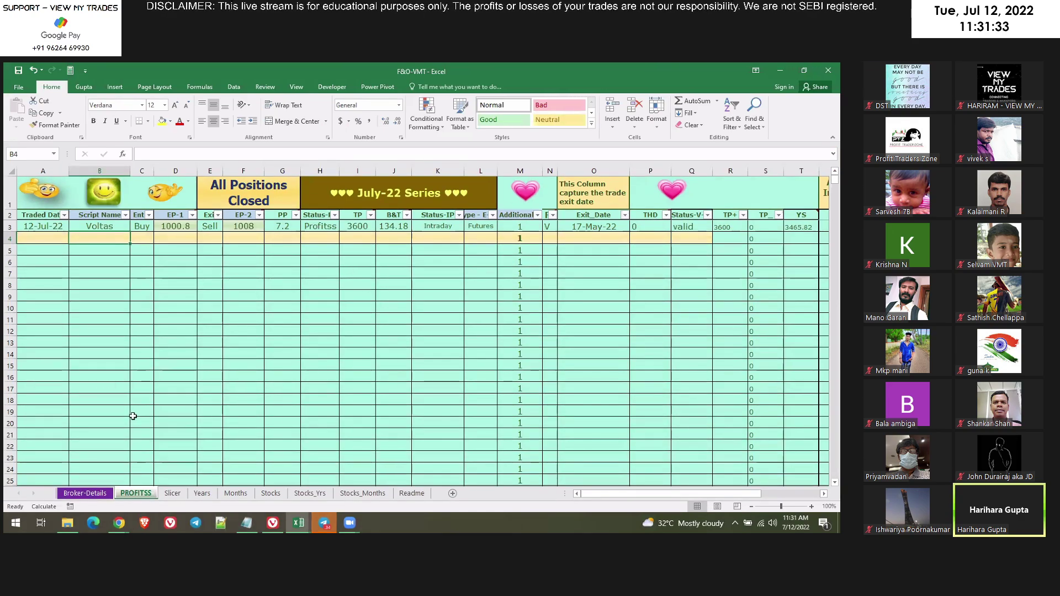
left_click(85, 493)
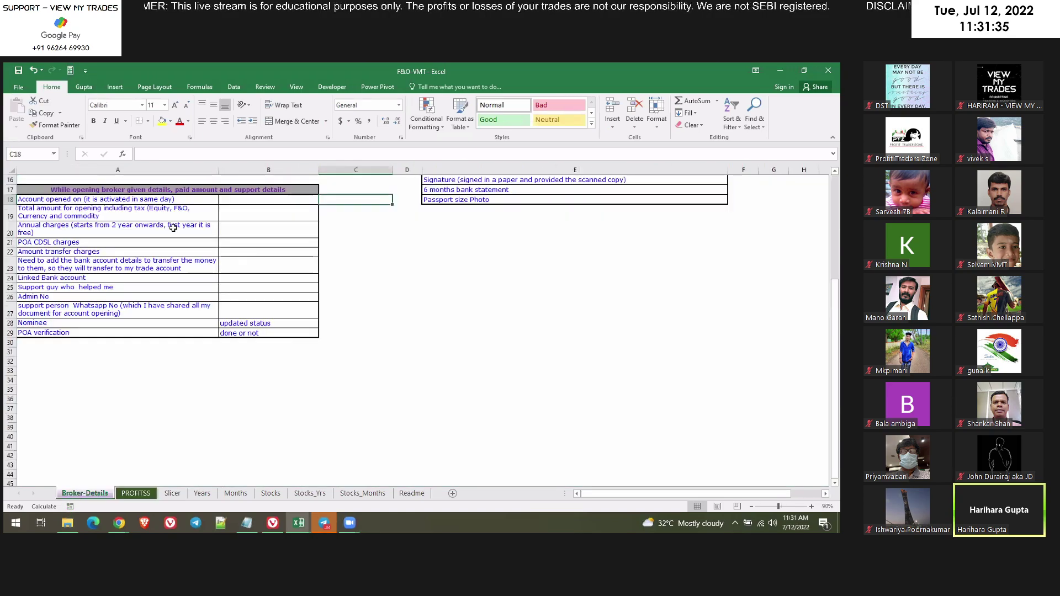
Scroll through the Broker-Details account fields, then return to the PROFITSS trade sheet.
left_click(429, 361)
scroll(113, 226, "up", 5)
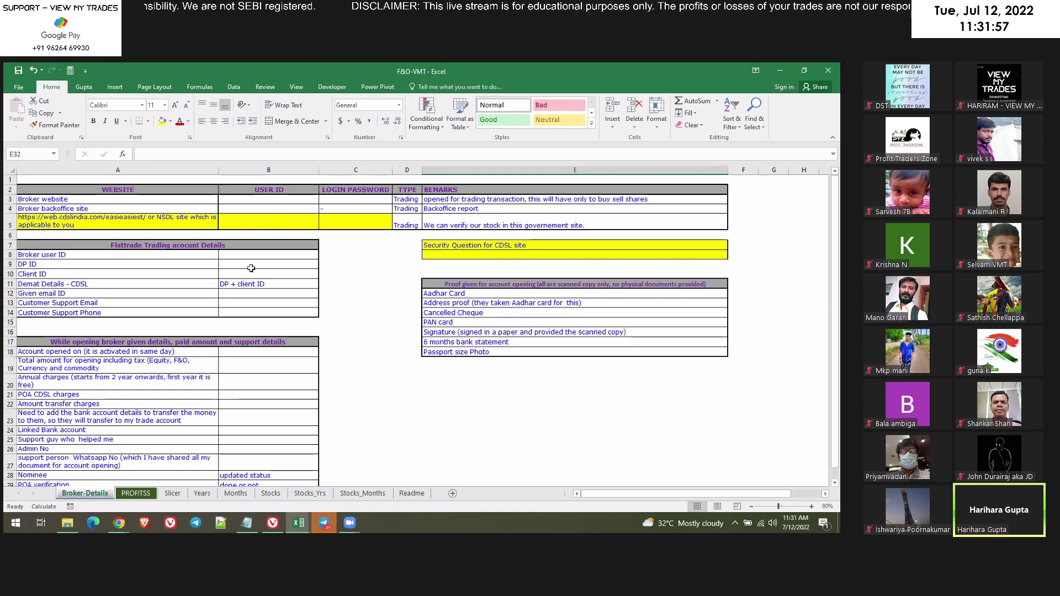
scroll(251, 418, "down", 3)
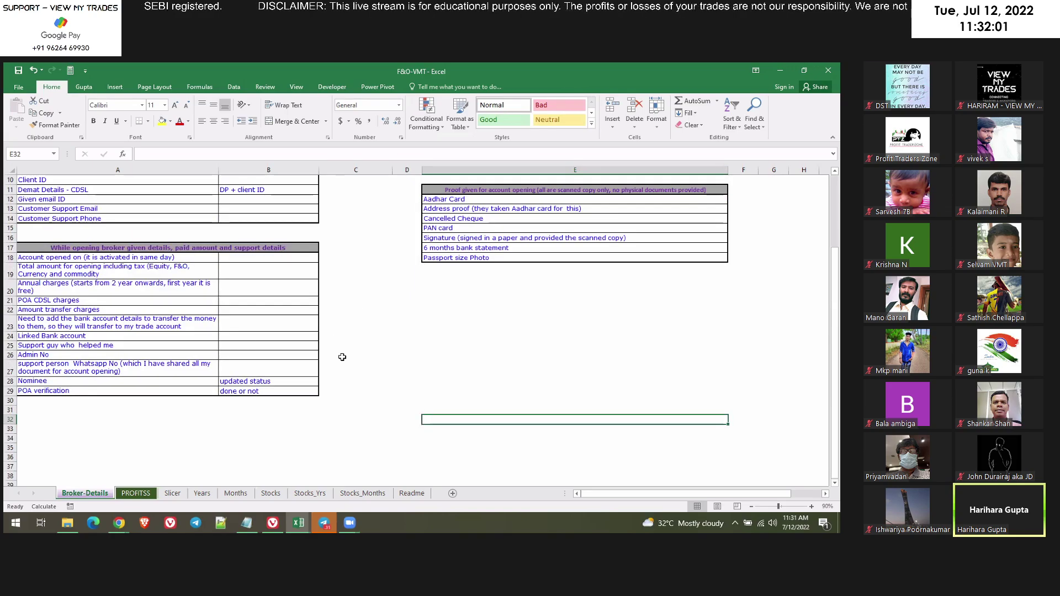
left_click(136, 493)
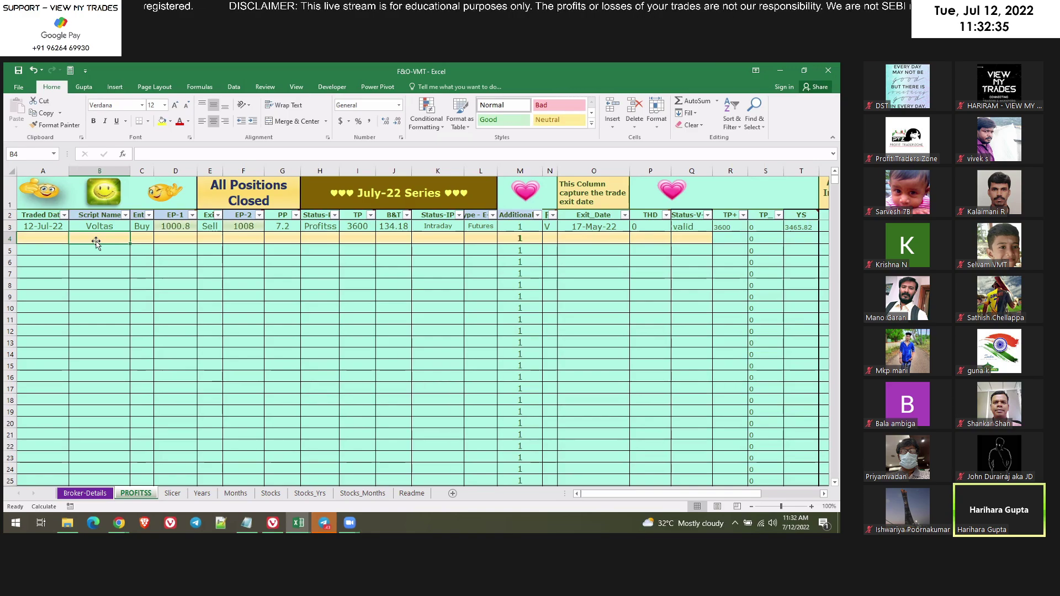
Enter Sunpharma as the row 4 script with entry side Buy.
type("Sunph")
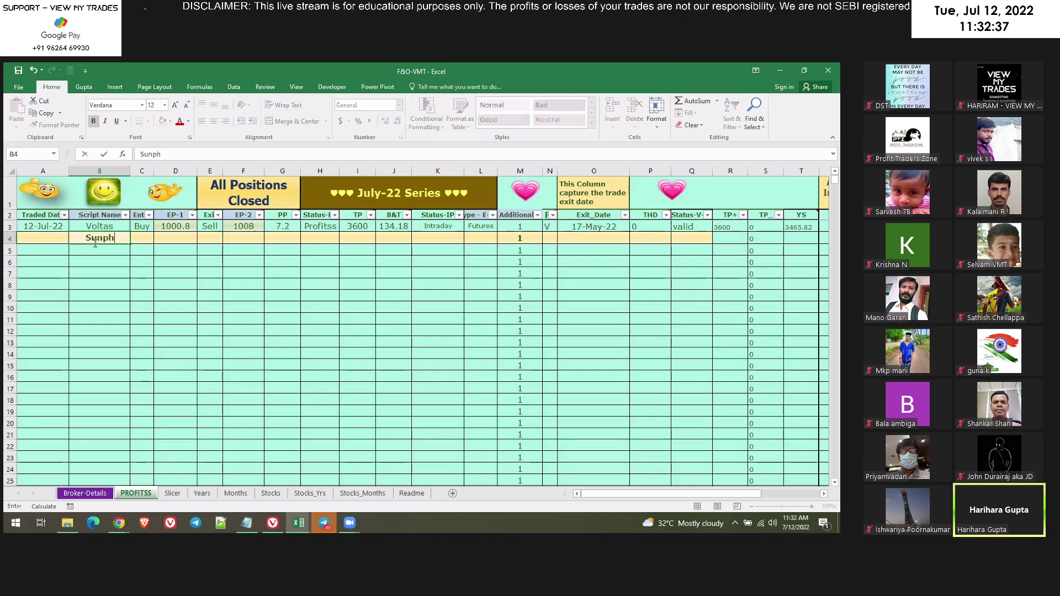
type("arma")
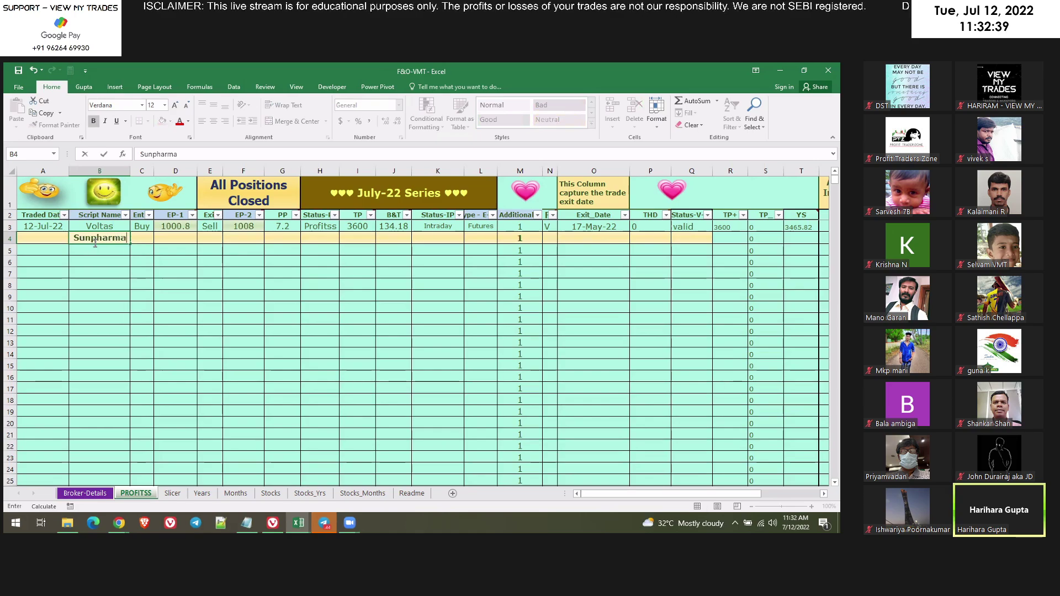
key("Tab")
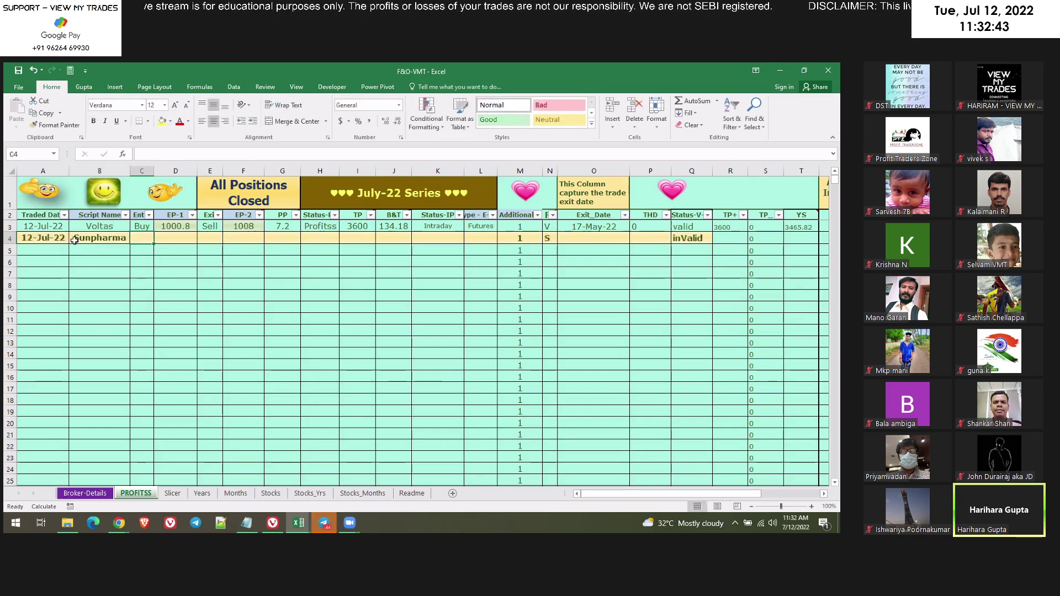
type("buy")
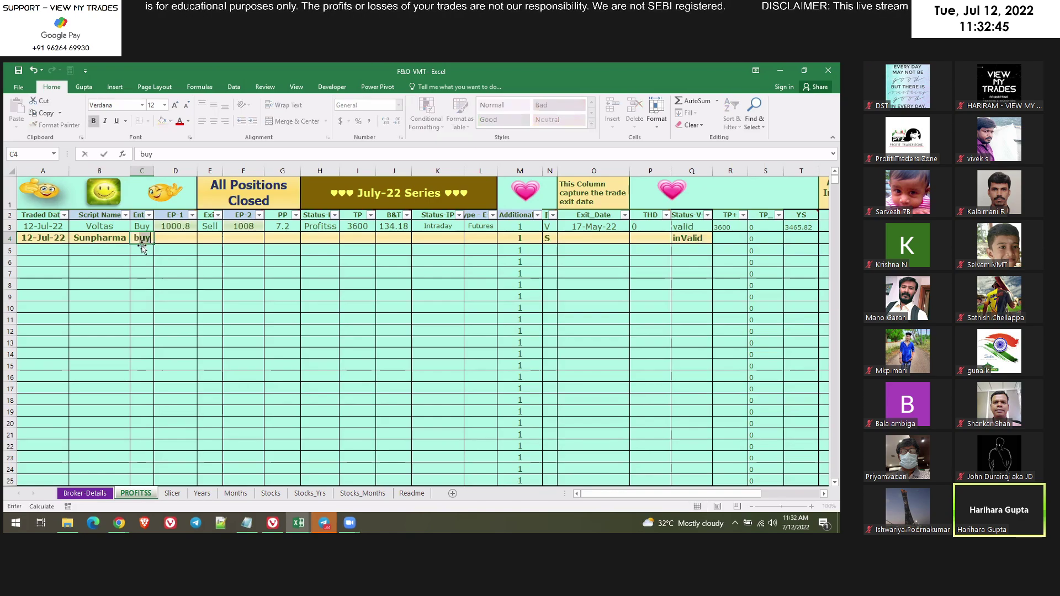
key("Tab")
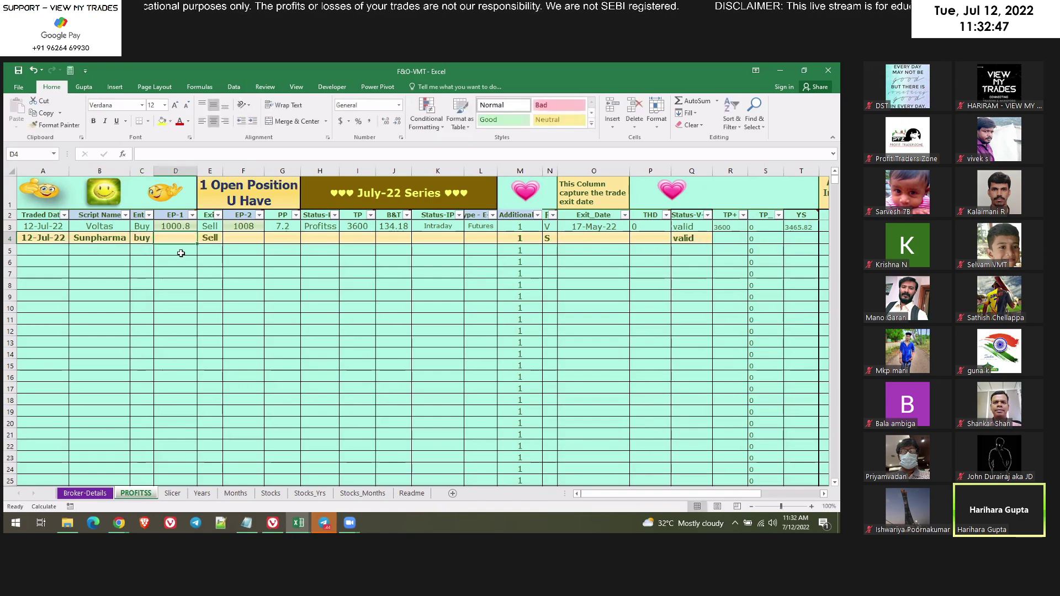
left_click(150, 240)
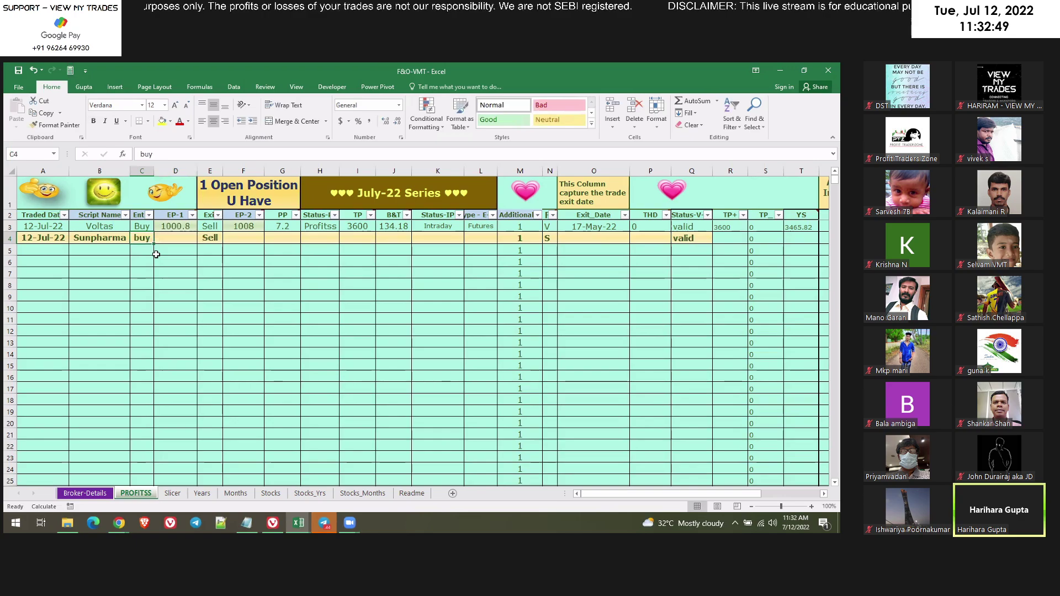
type("Buy")
key("Tab")
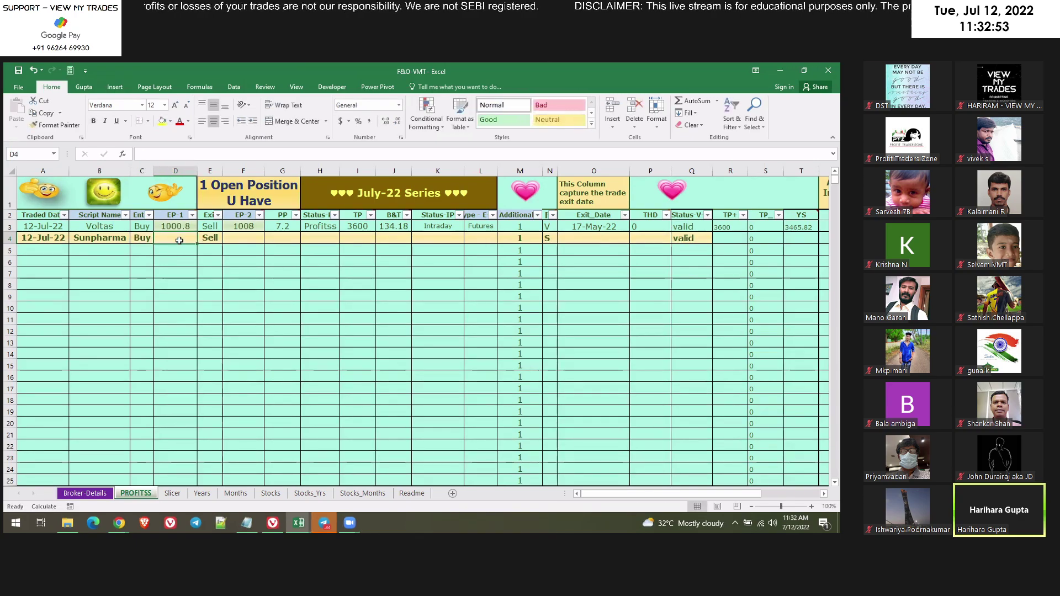
Give the Sunpharma trade entry price 850 and exit price 858.
type("8")
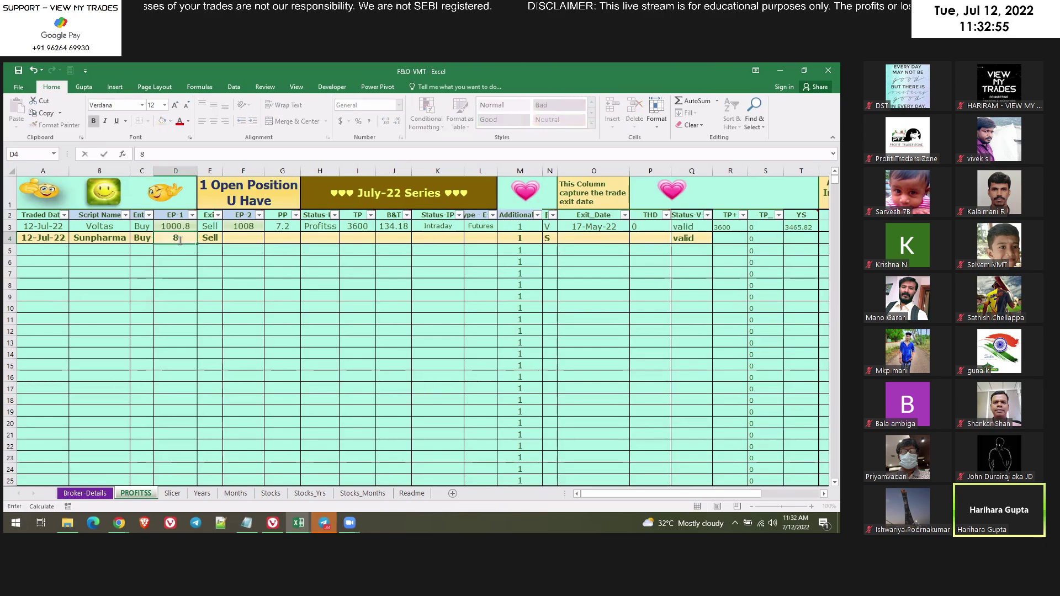
type("50")
key("Tab")
key("Tab")
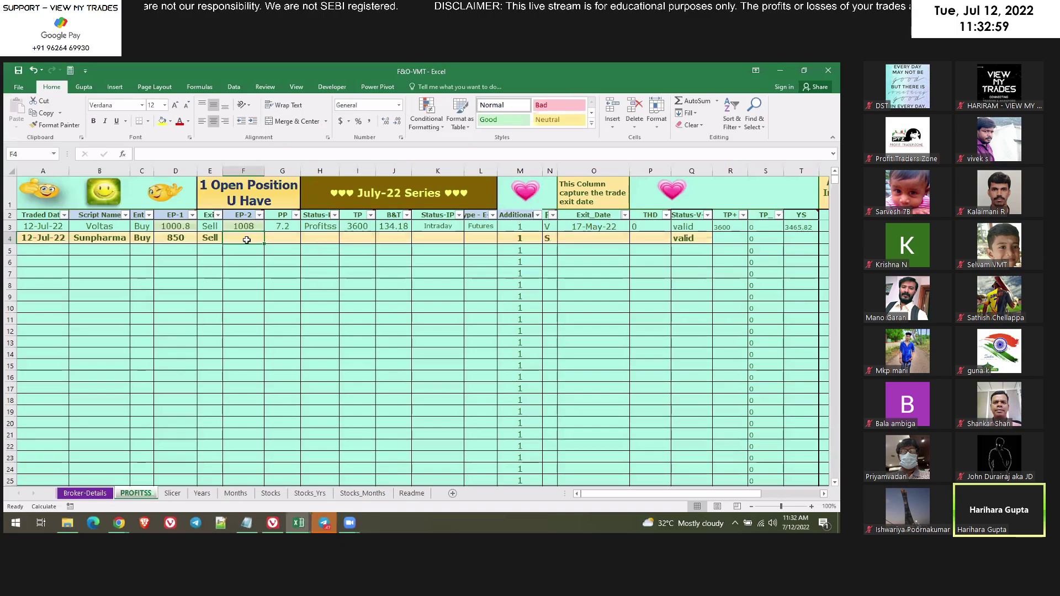
type("8")
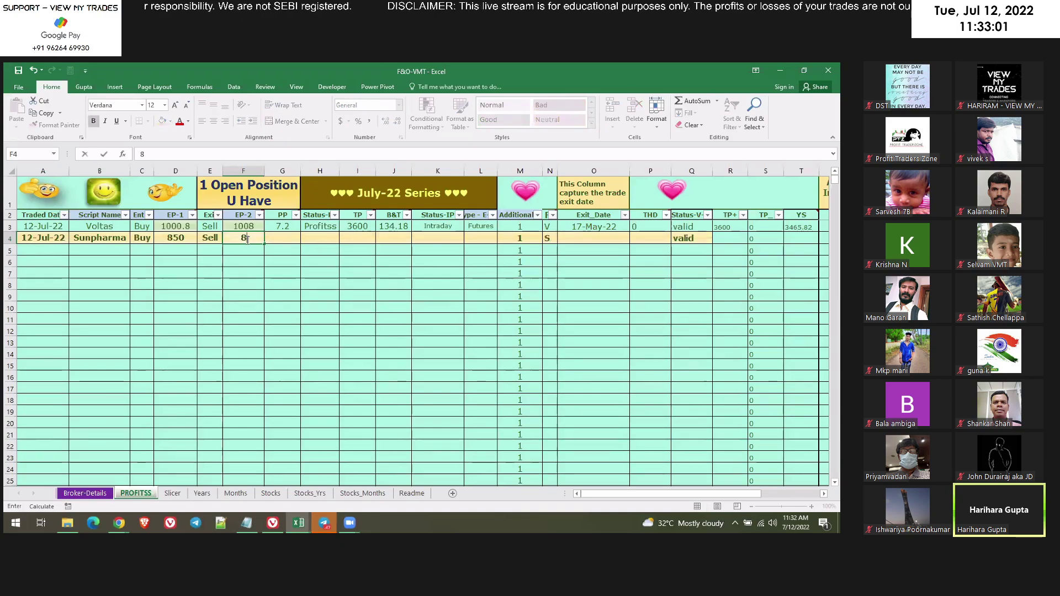
type("58")
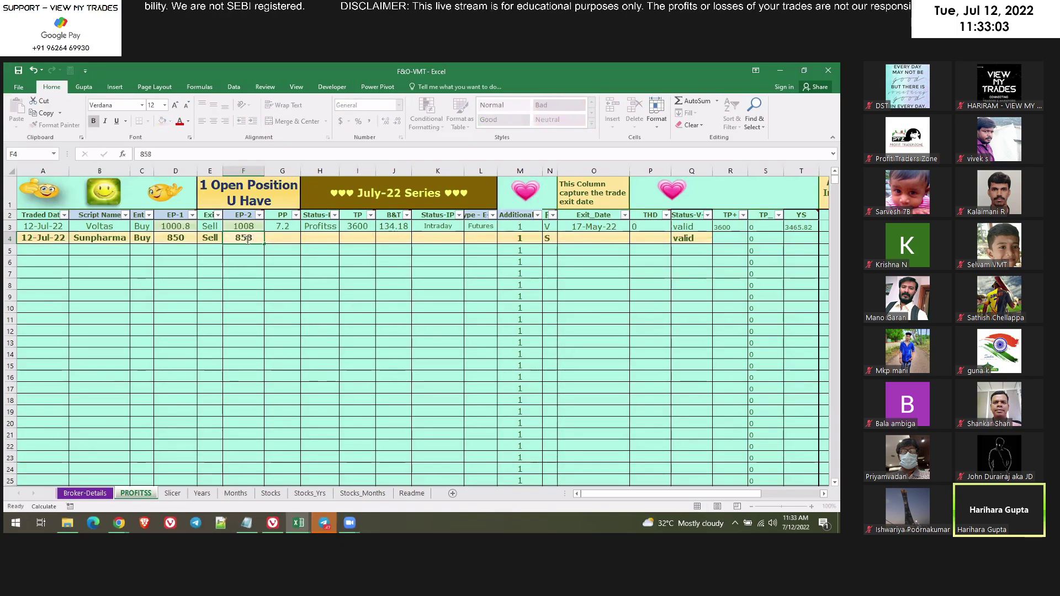
key("Tab")
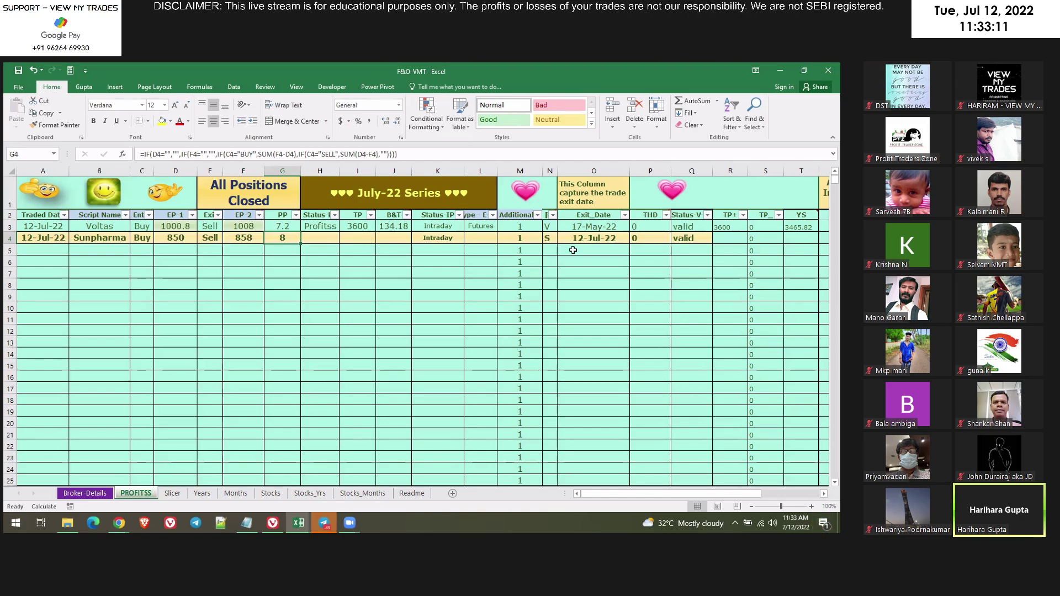
List Sunpharma in U3 of the script table with lot size 700 and date 11-Jul-21.
left_click(159, 189)
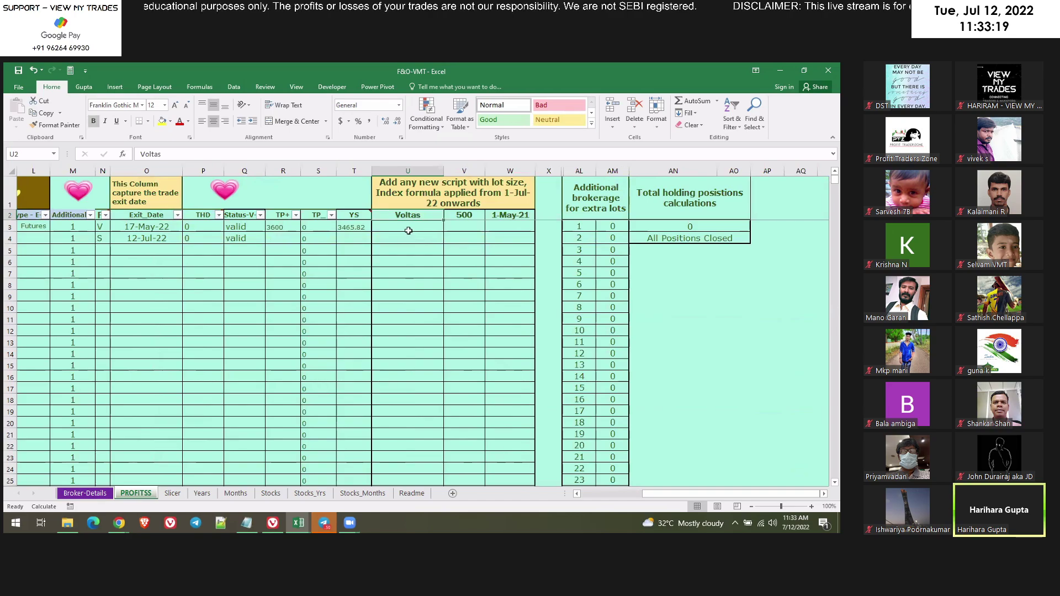
left_click(409, 231)
type("aun")
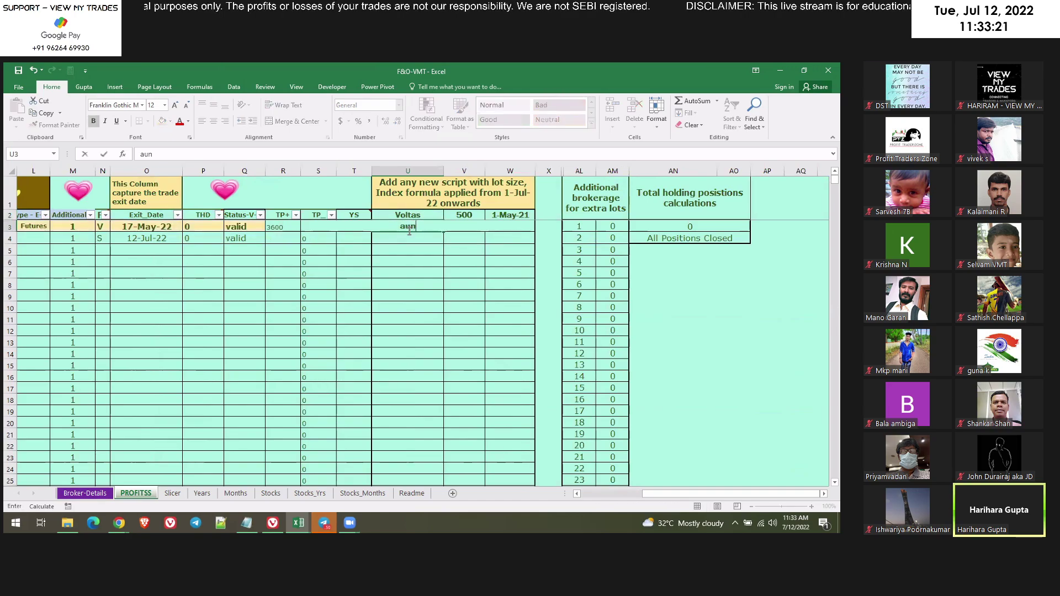
key("BackSpace")
key("BackSpace")
type("n")
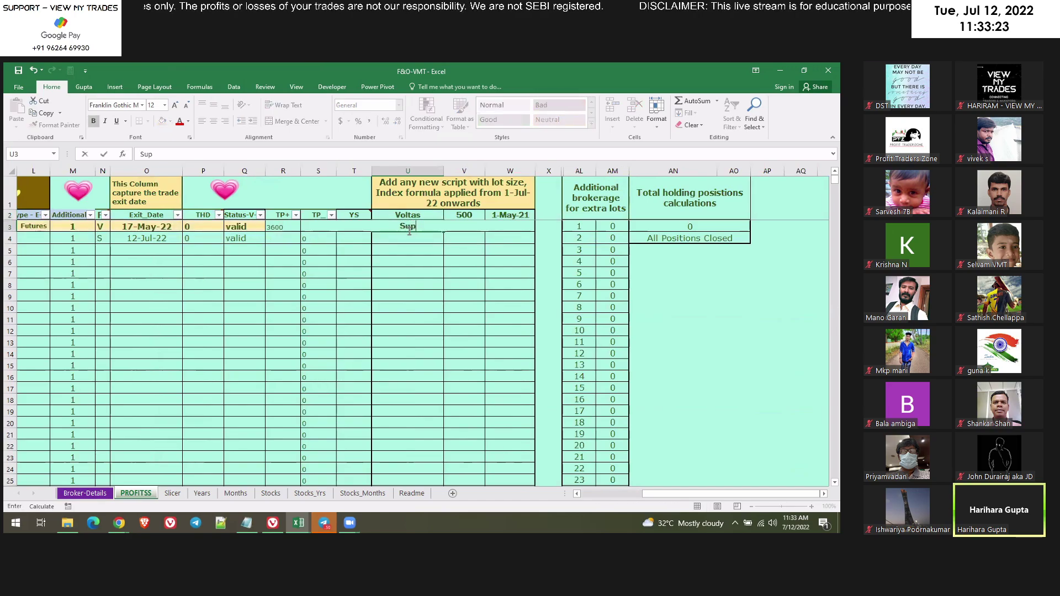
type("pharma")
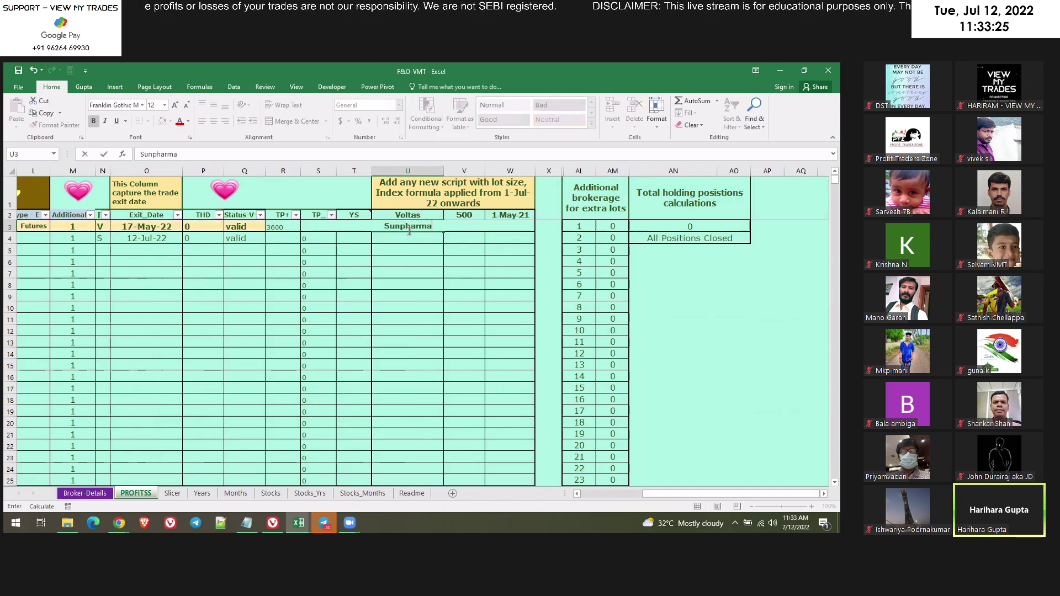
key("Tab")
type("7")
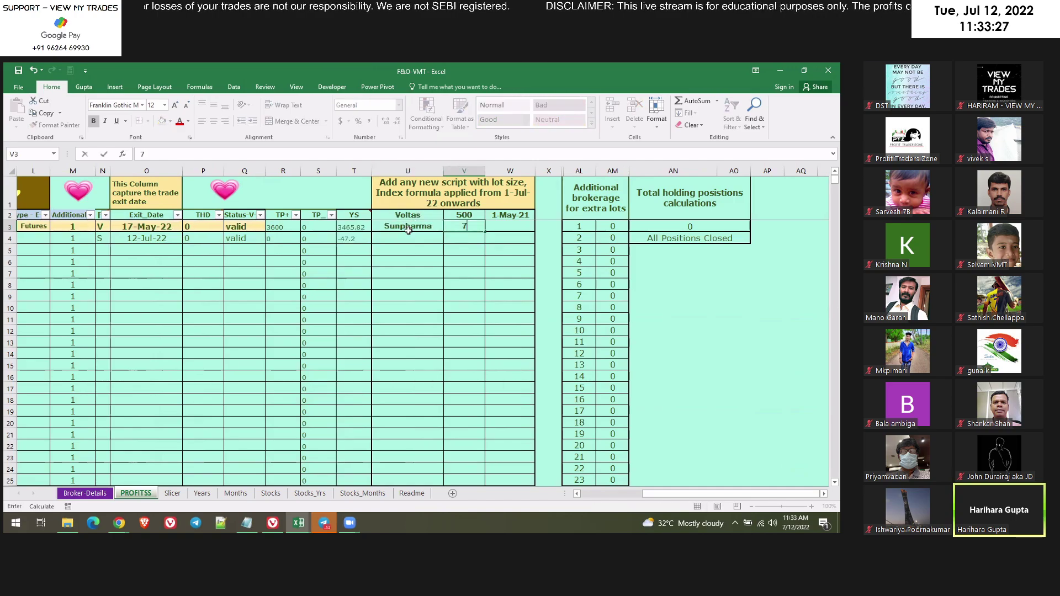
key("Tab")
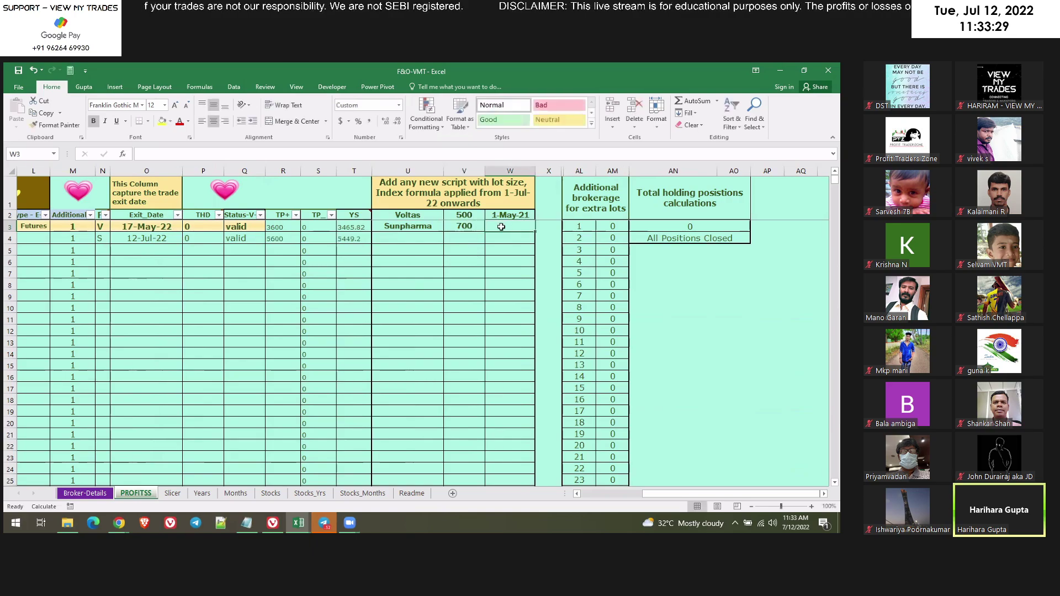
type("1")
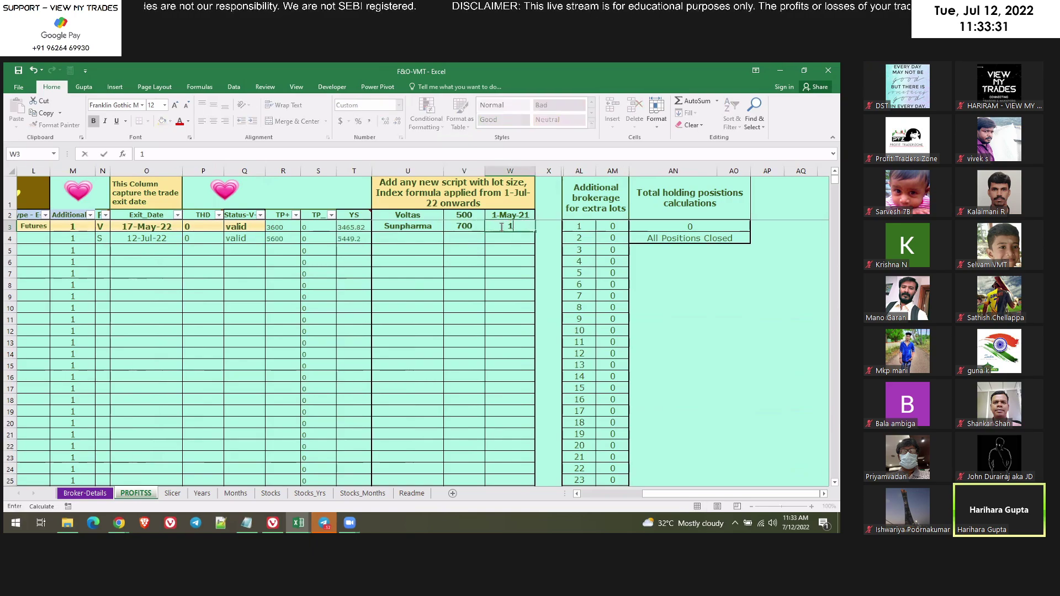
type("-Jul-")
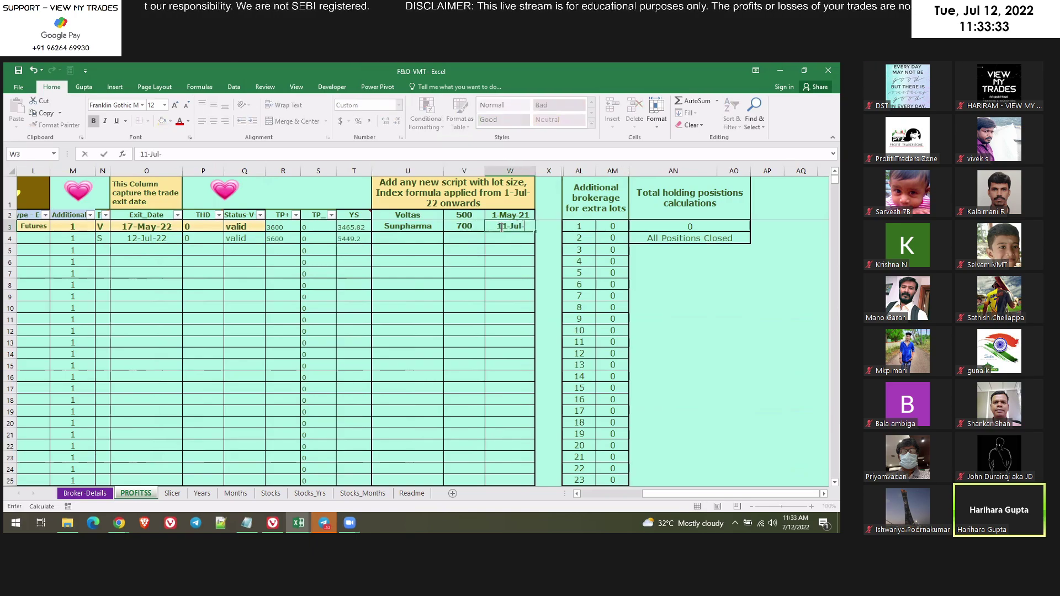
type("21")
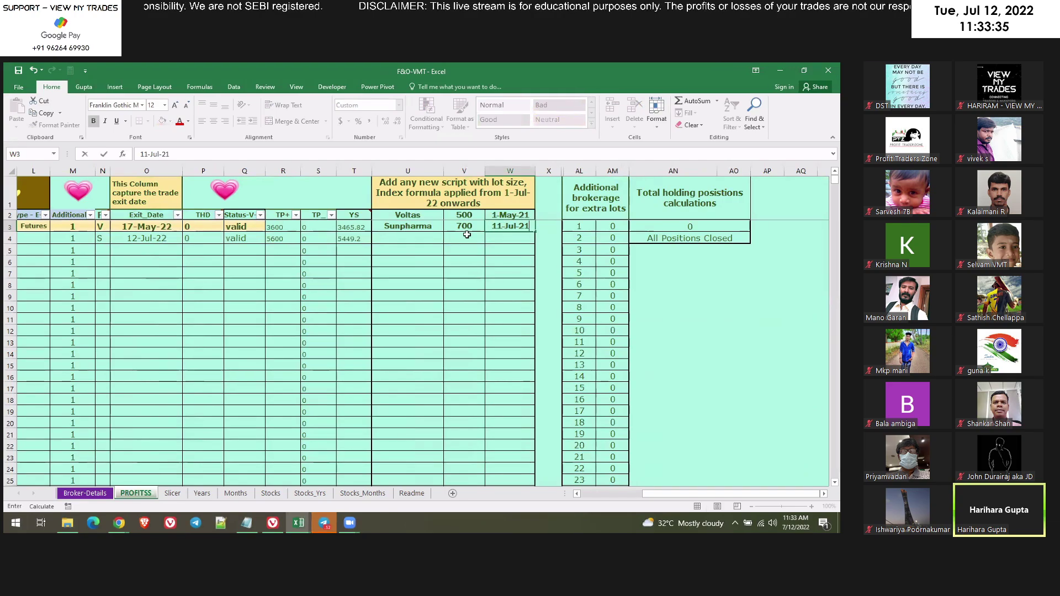
left_click(473, 238)
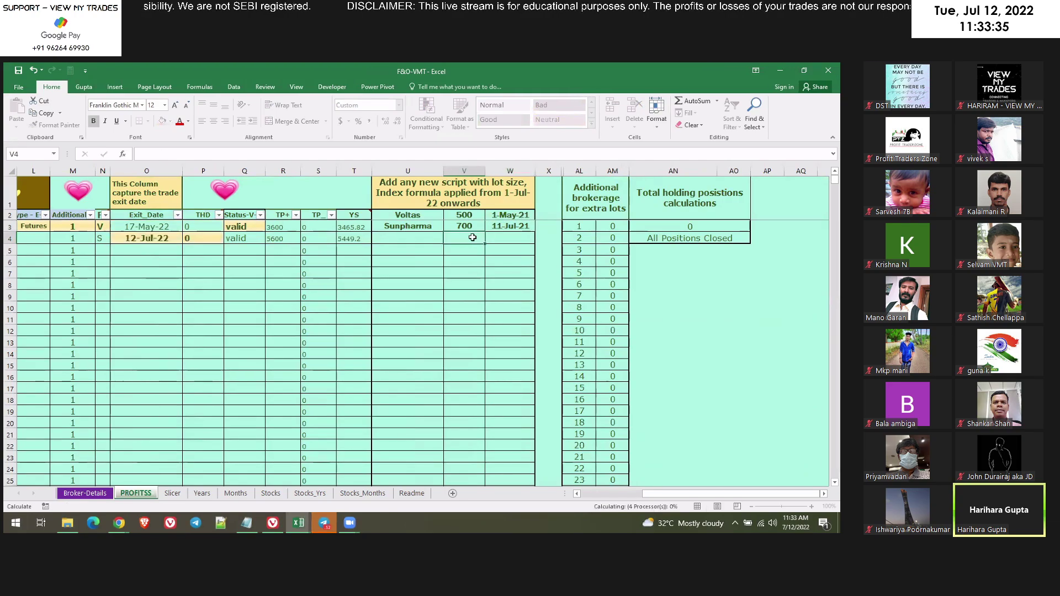
left_click(630, 493)
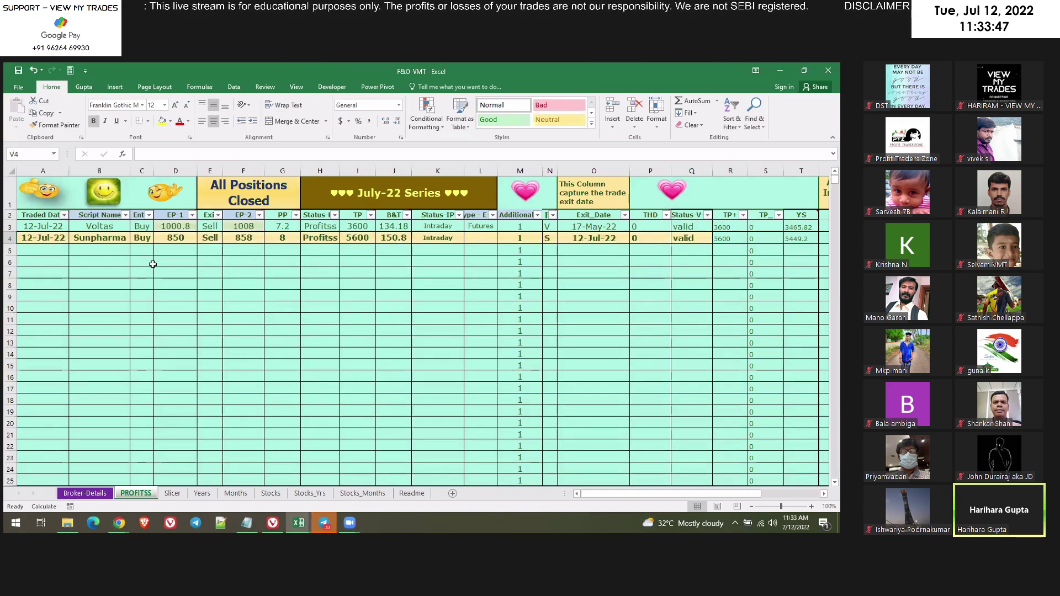
Start a second Sunpharma buy trade in row 5 at entry 900, then scroll right to column U.
left_click(100, 251)
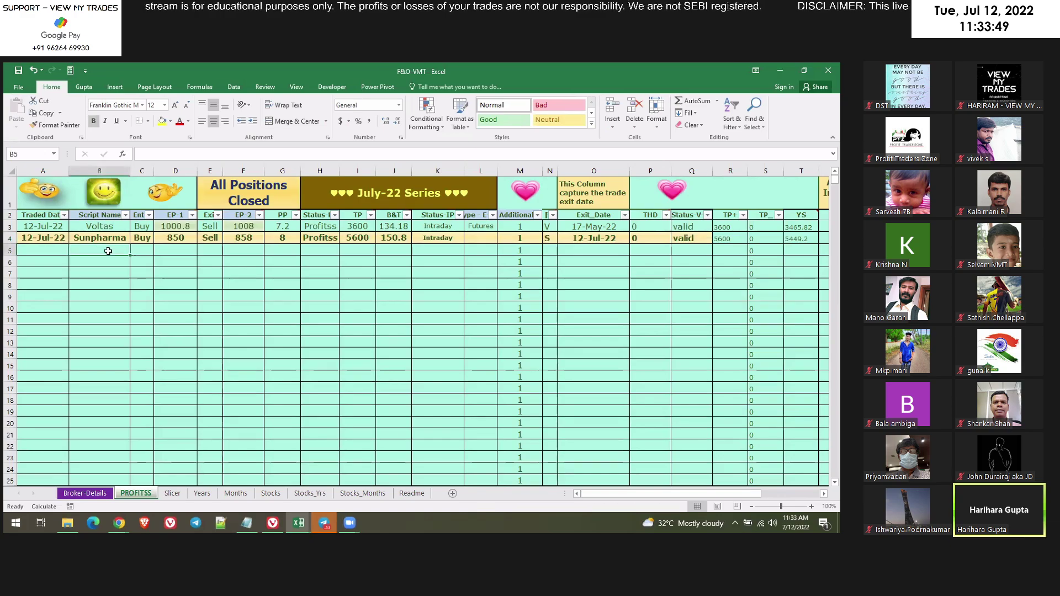
type("Sunpharma")
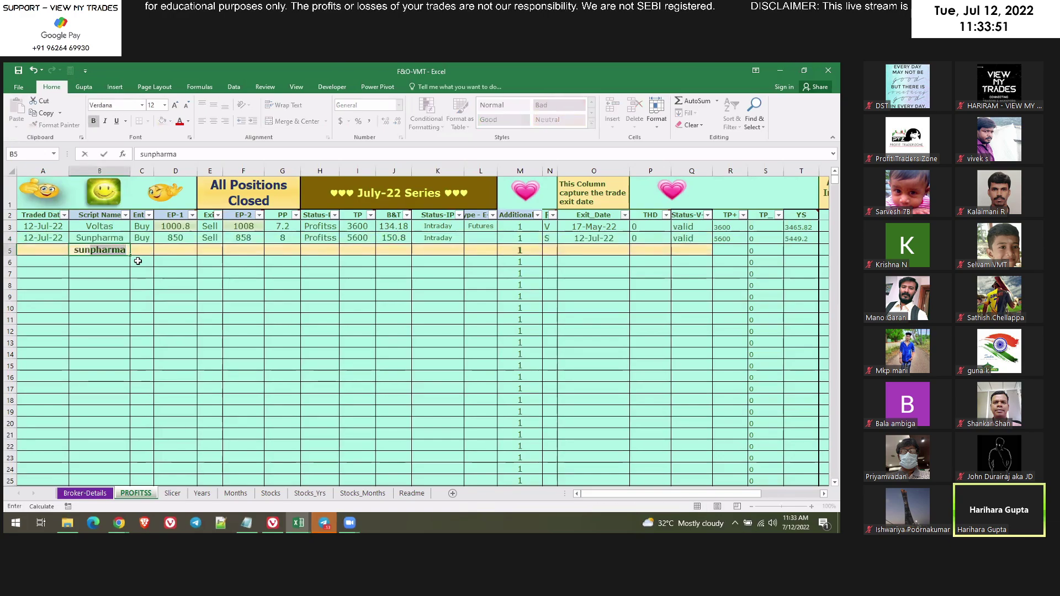
key("Tab")
type("buy")
key("Tab")
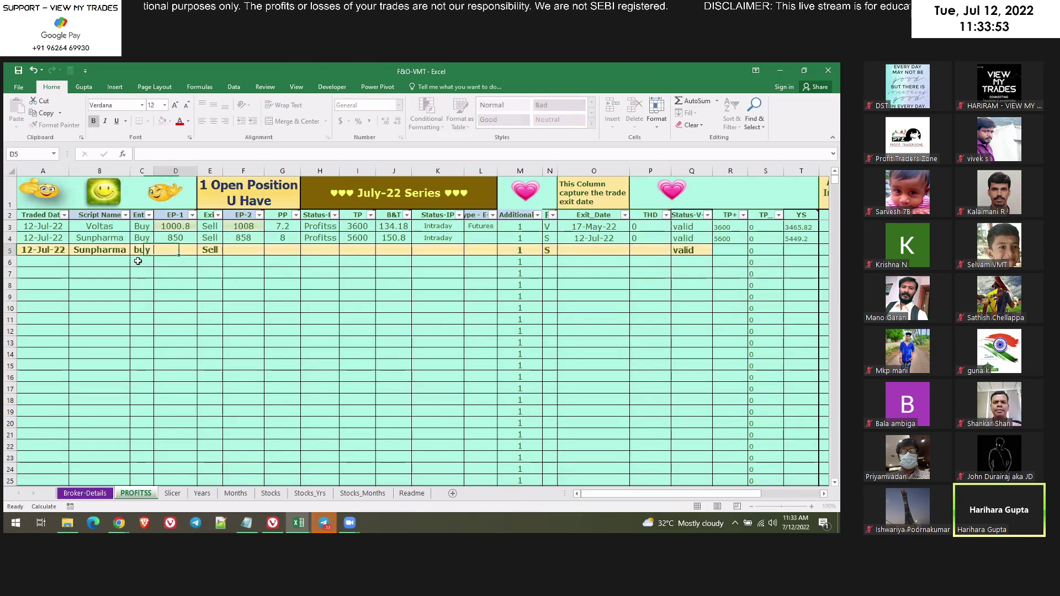
type("8")
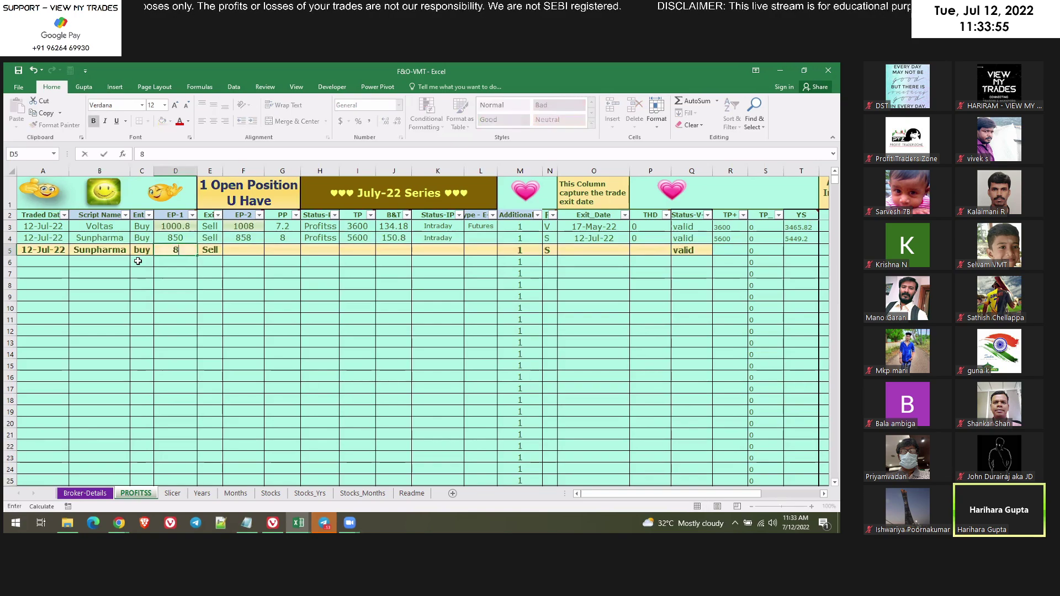
type("00")
key("Tab")
key("Tab")
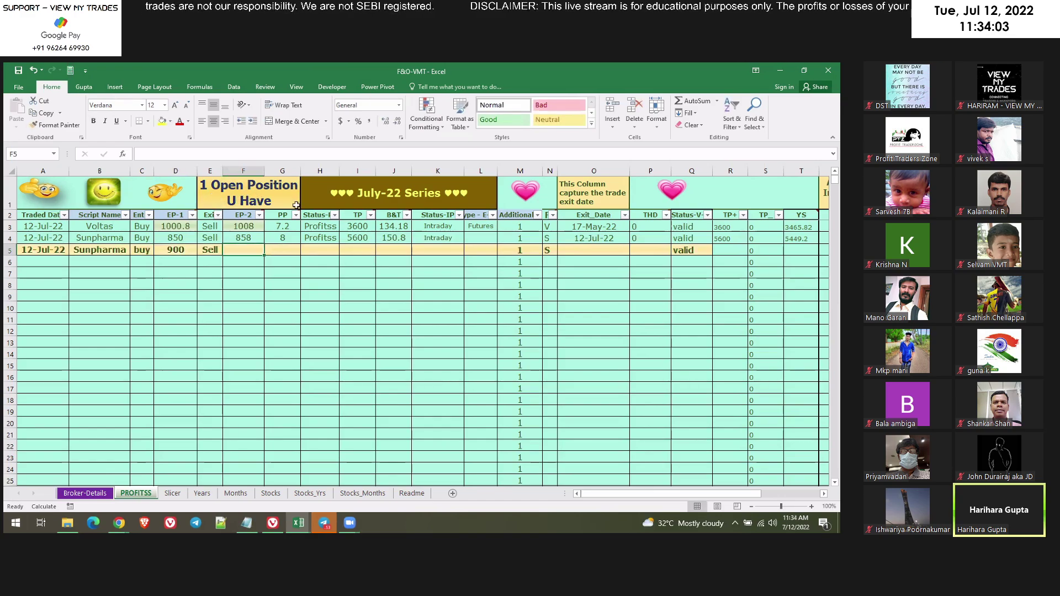
left_click_drag(741, 497, 112, 255)
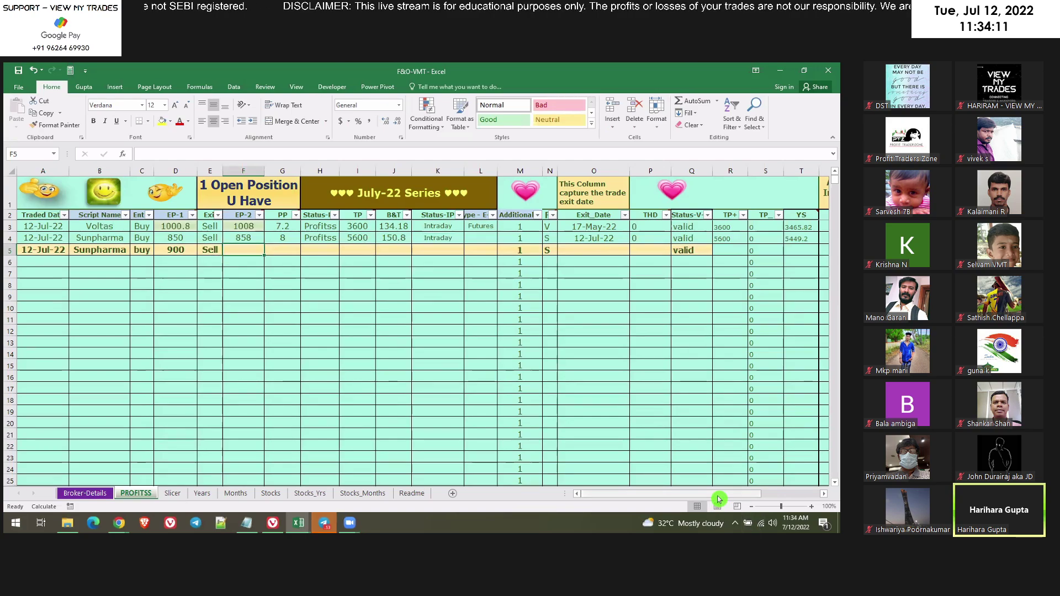
left_click_drag(724, 493, 784, 494)
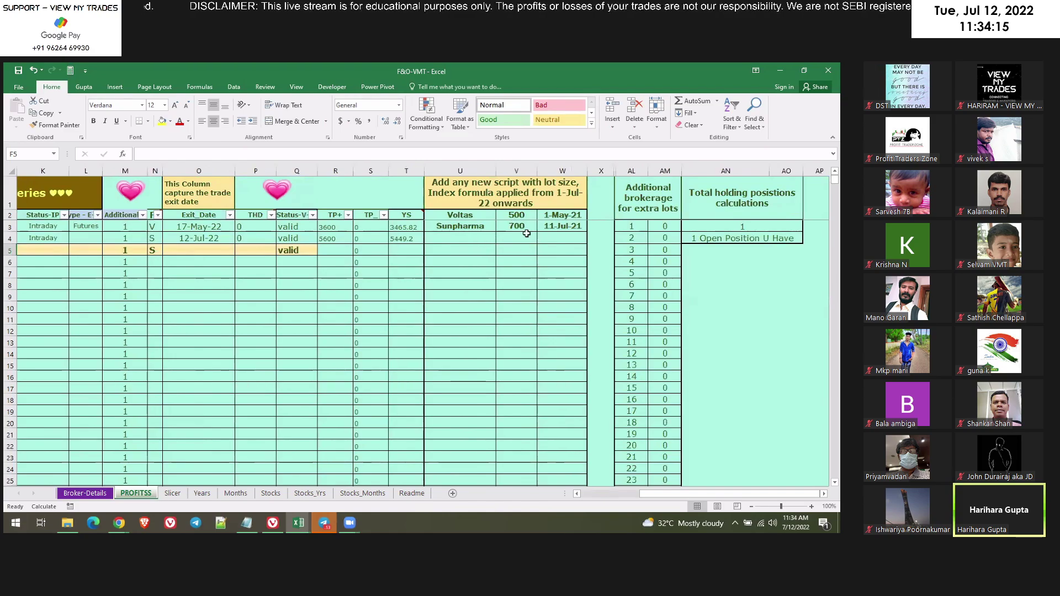
Add BN-Options to the script list with lot size 25 and date 11-Jul-21.
left_click(462, 237)
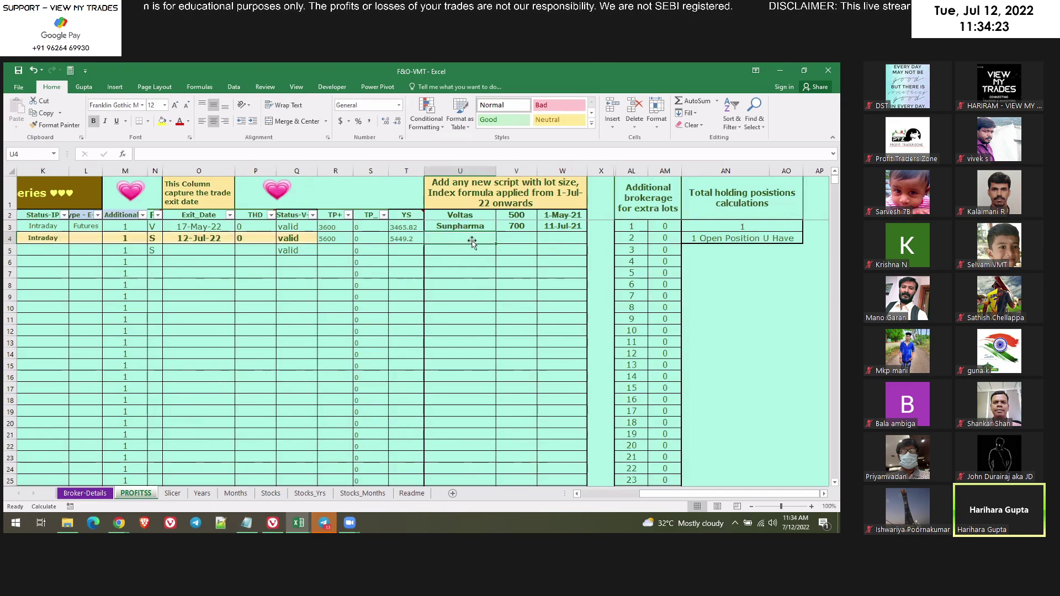
left_click(511, 239)
left_click(453, 240)
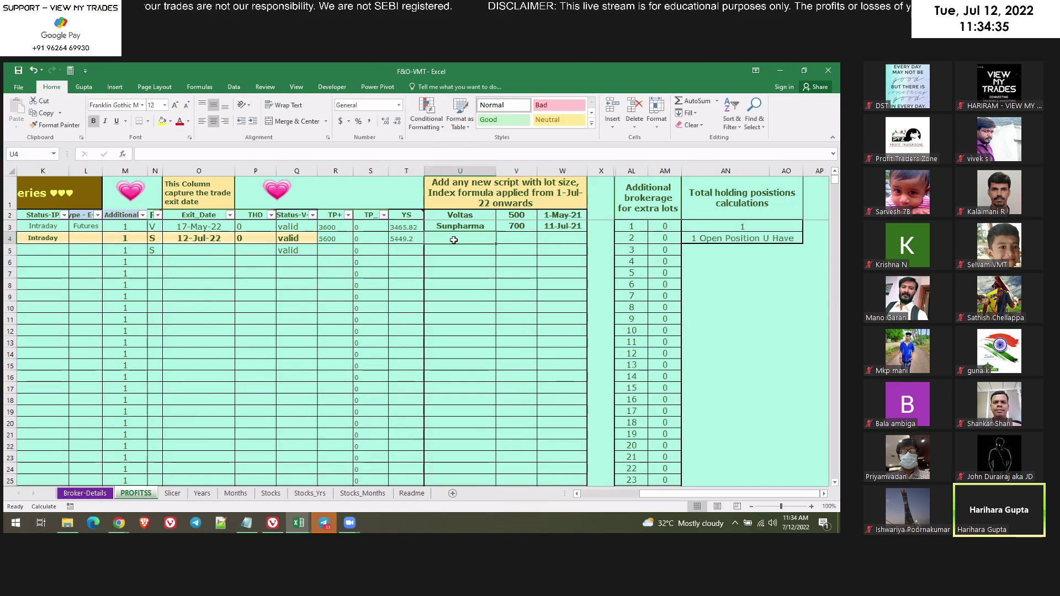
type("BN-Op")
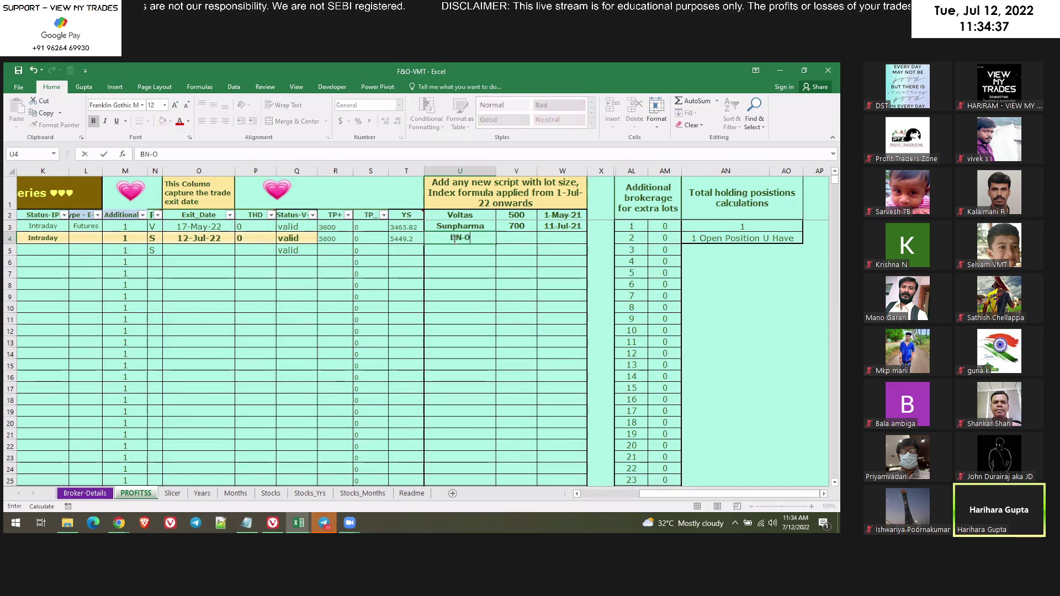
type("tions")
key("Return")
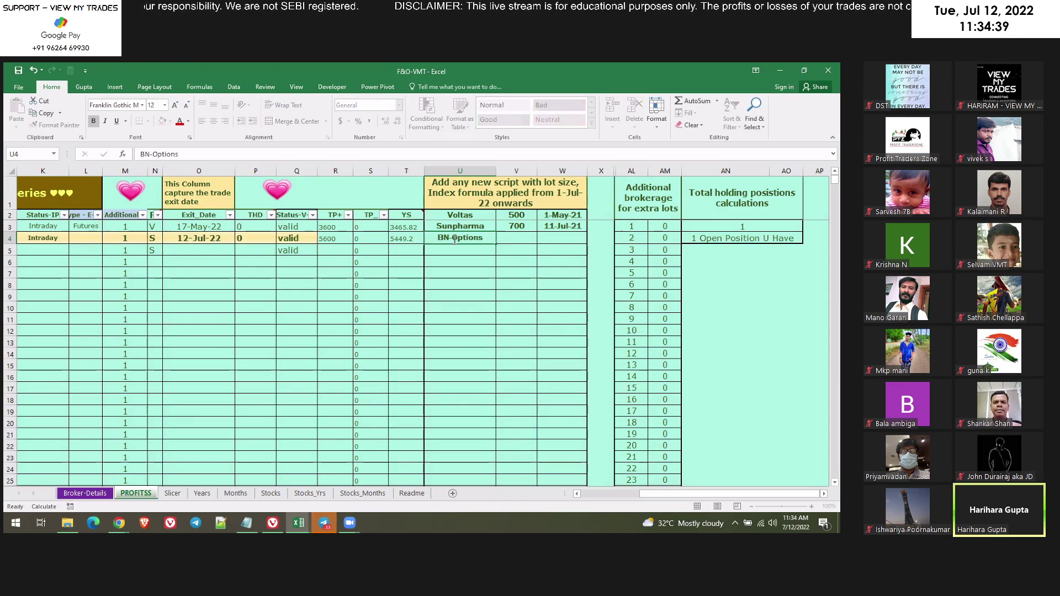
key("Tab")
type("25")
key("Return")
key("Tab")
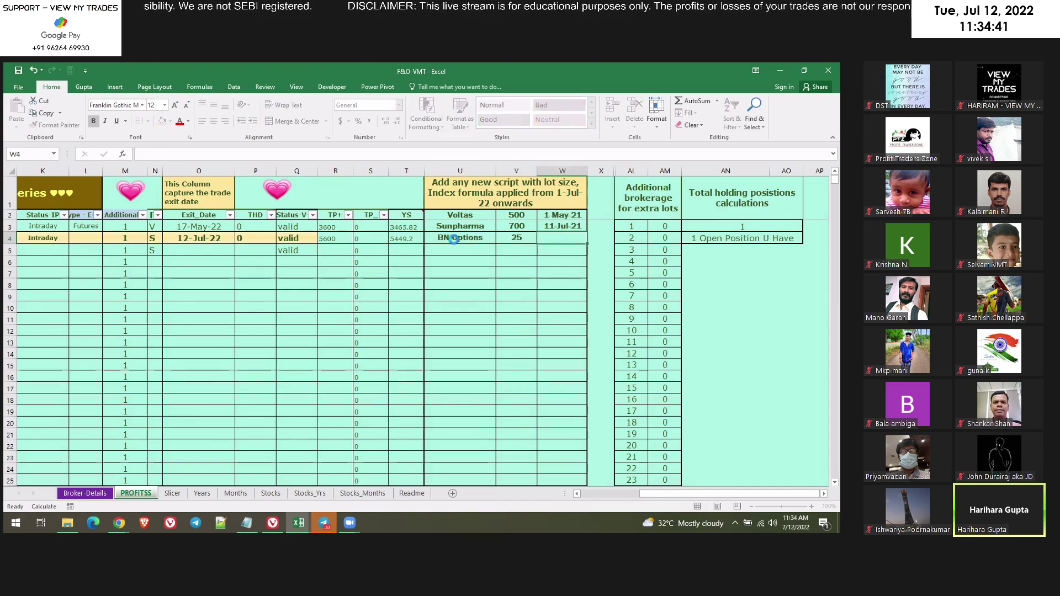
key("ctrl+d")
Add Nifty-Options with lot size 50 and date 11-Jul-21 below it.
left_click(454, 251)
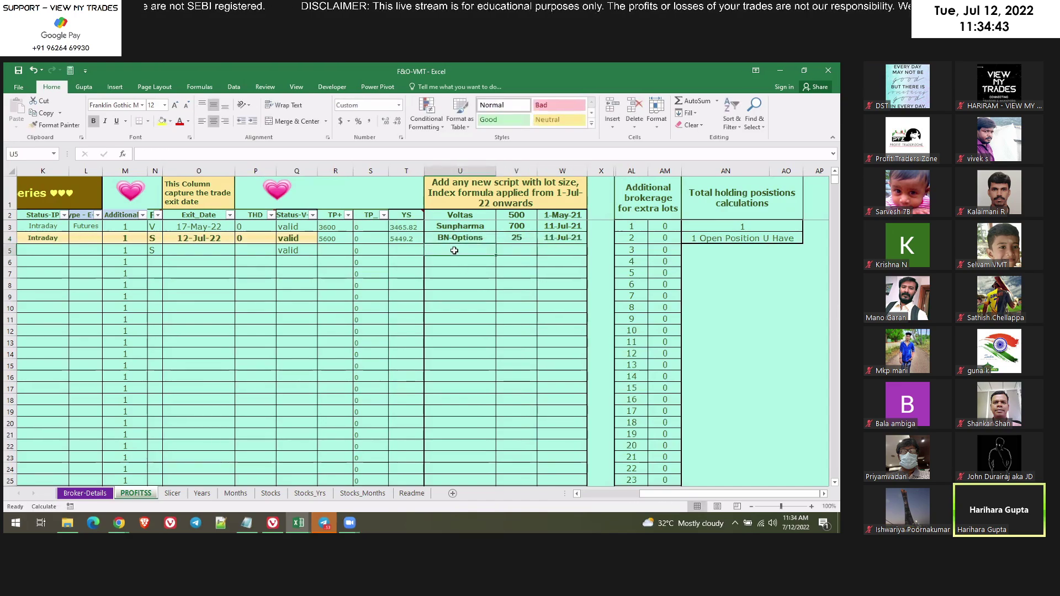
type("Nifty-")
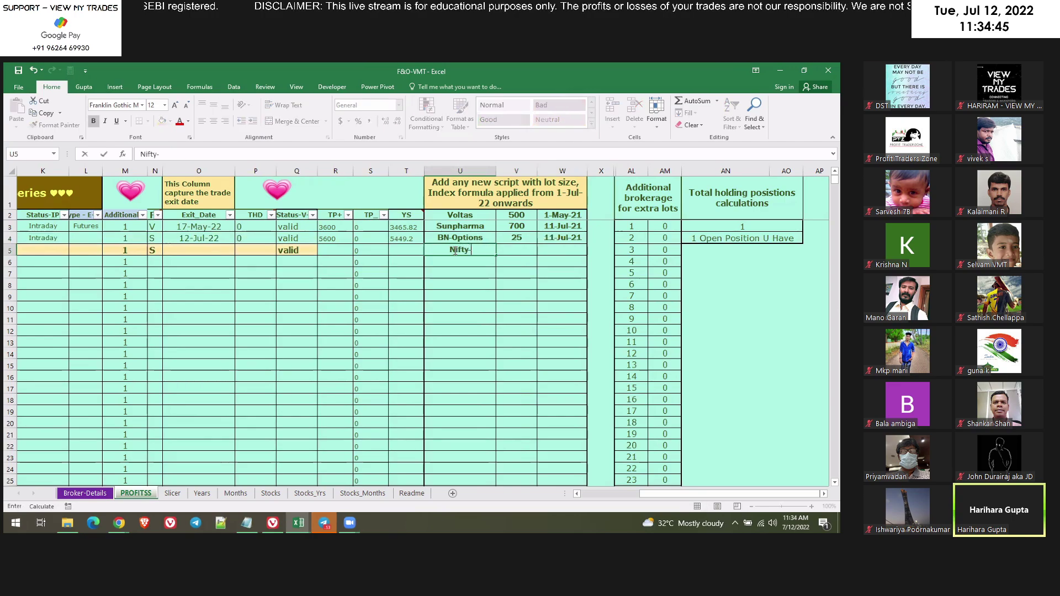
type("Options")
key("Return")
key("Tab")
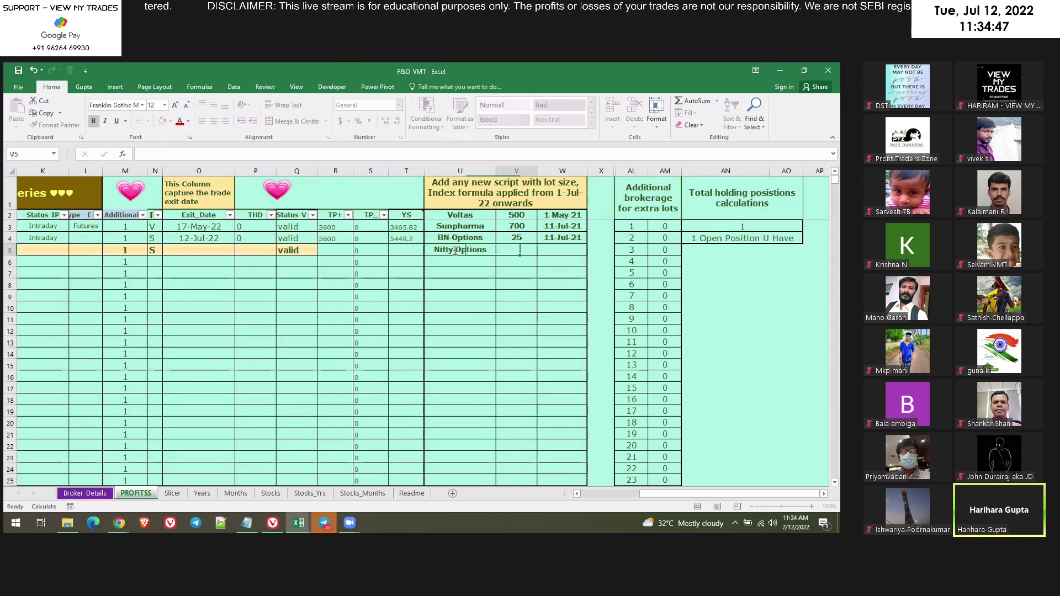
type("50")
key("Return")
key("Tab")
key("ctrl+d")
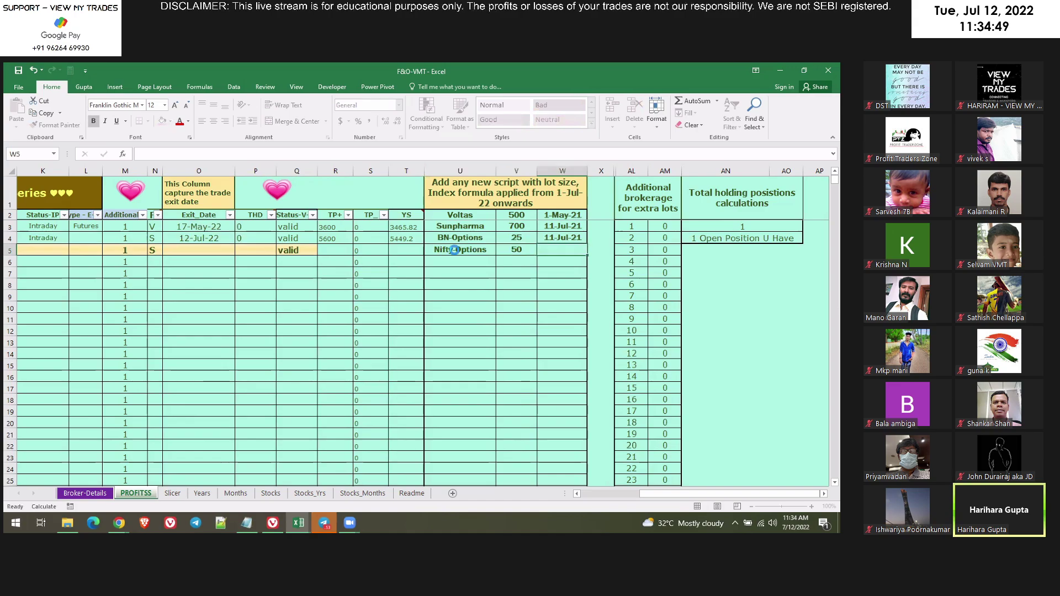
Log a row 6 Bn-Options buy trade at entry 50 and exit 55.
left_click(598, 497)
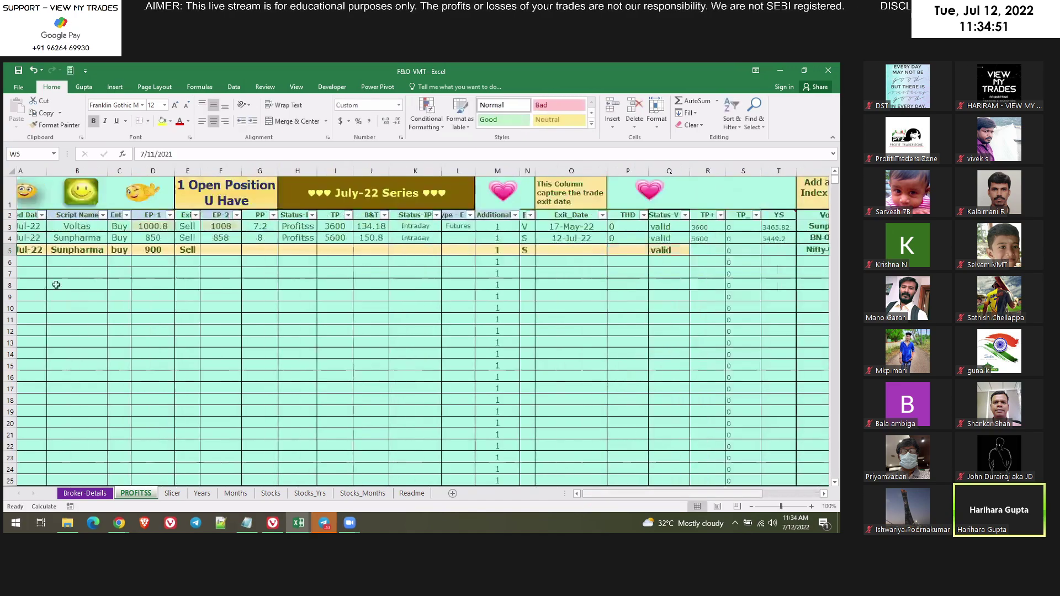
left_click(88, 265)
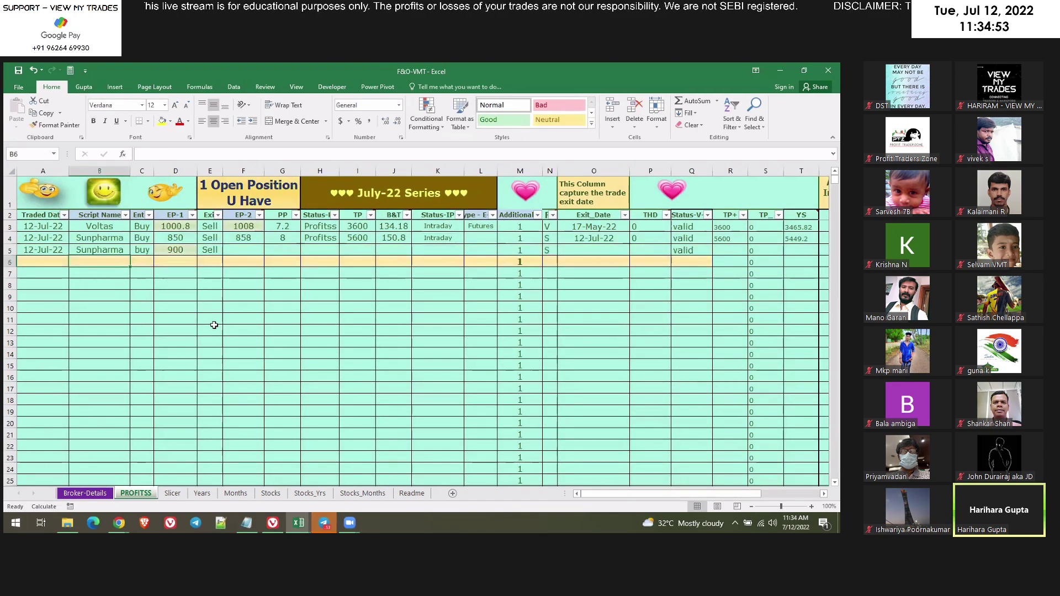
type("Bn-Op")
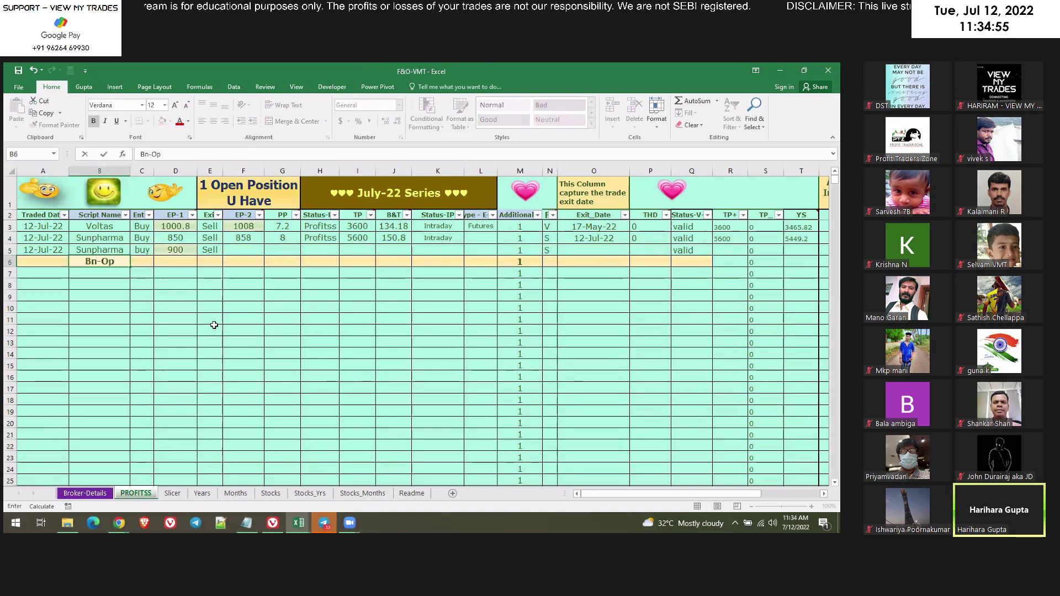
type("tions")
key("Tab")
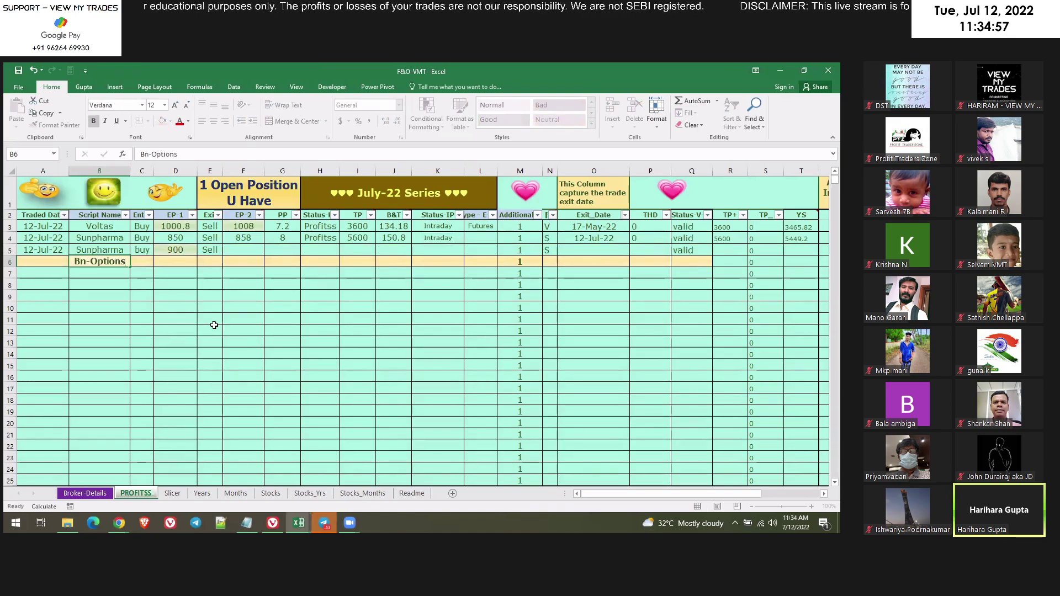
type("buy")
key("Return")
key("Tab")
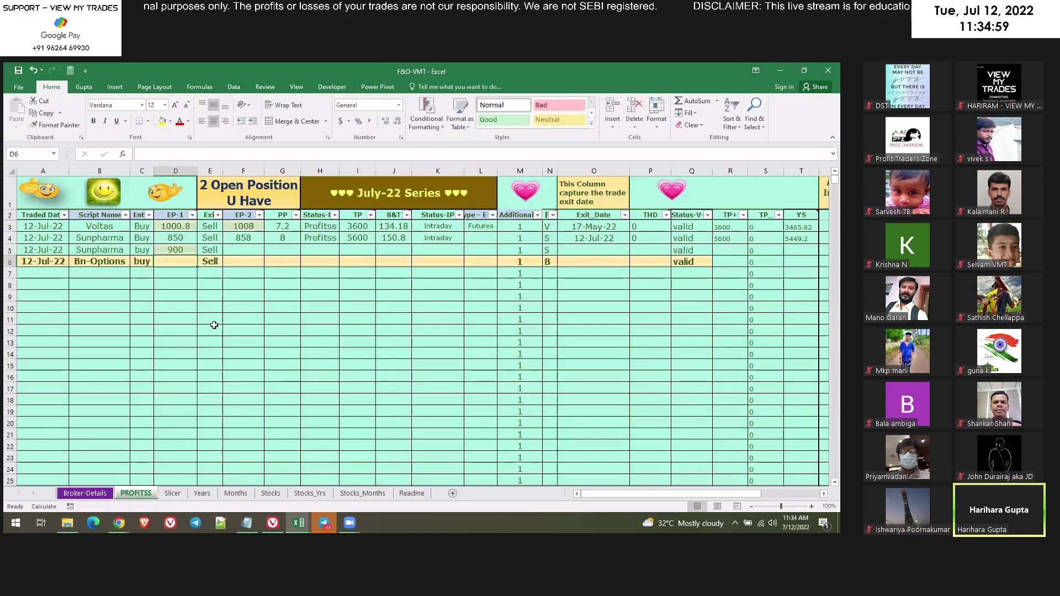
type("50")
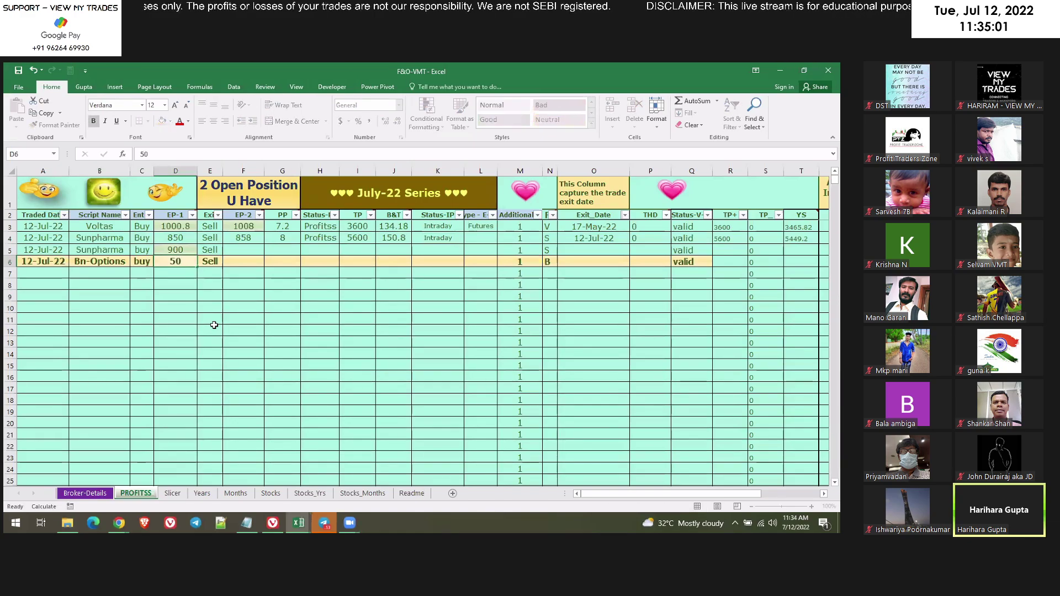
key("Tab")
type("55")
key("Return")
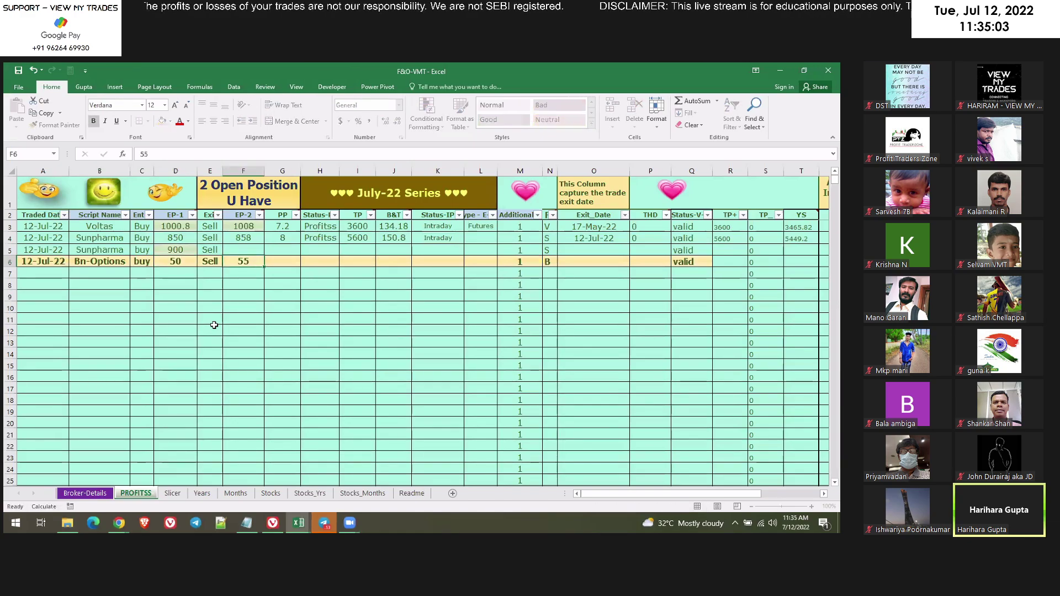
key("Tab")
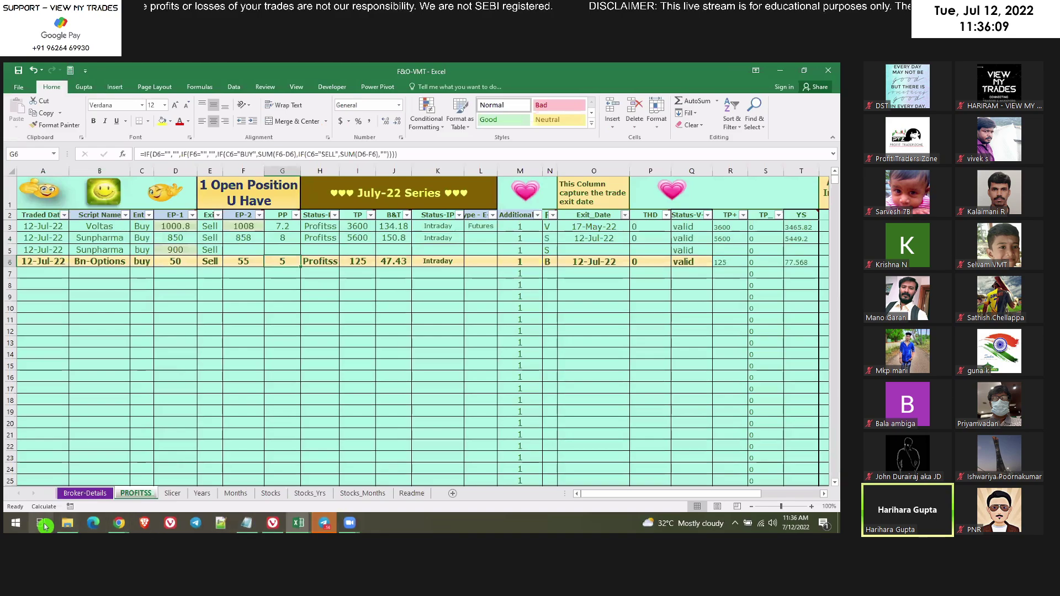
left_click(247, 523)
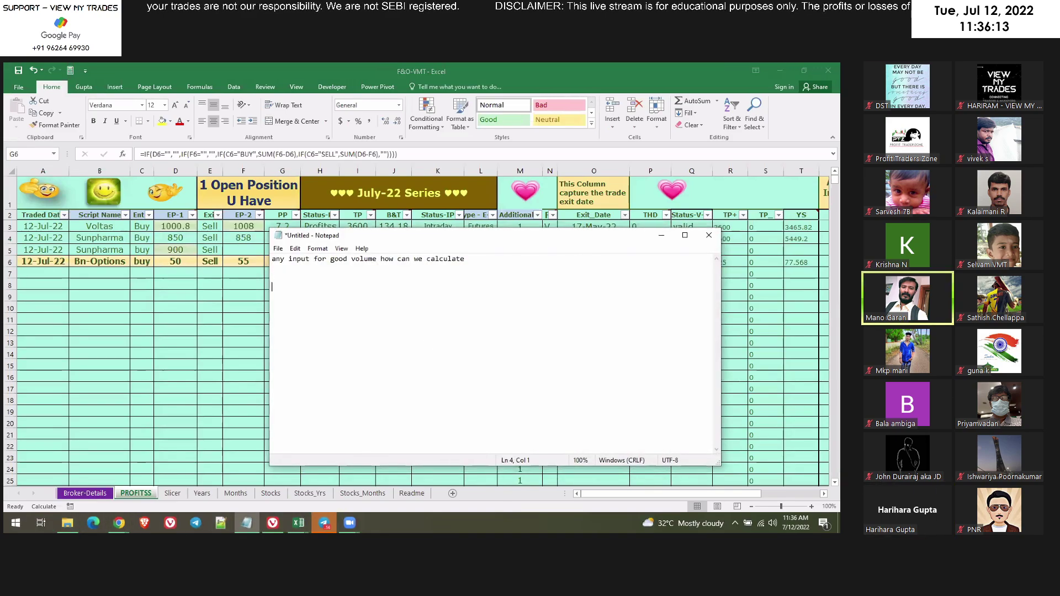
Finish the Notepad note asking for strategy name, strike price and expiry, fixing 'inout' to 'input'.
left_click(273, 305)
type("in")
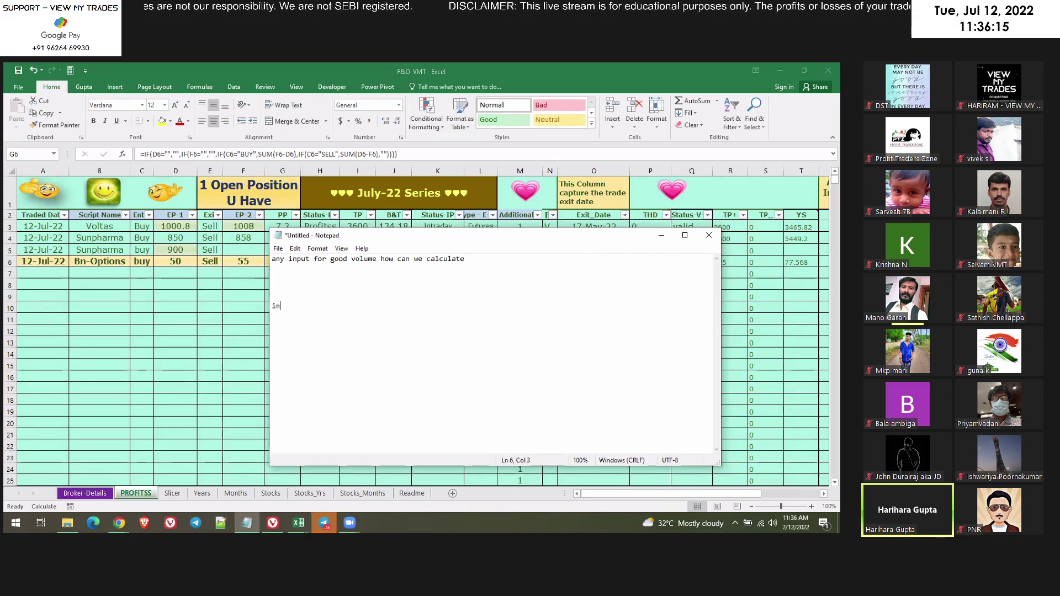
type("out for ")
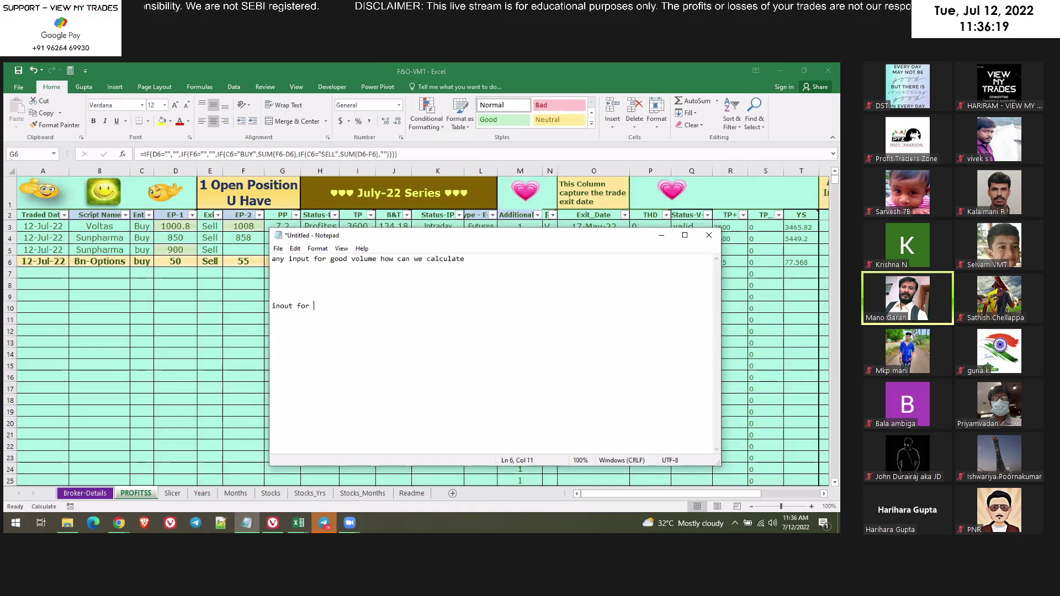
type("strategy name, st")
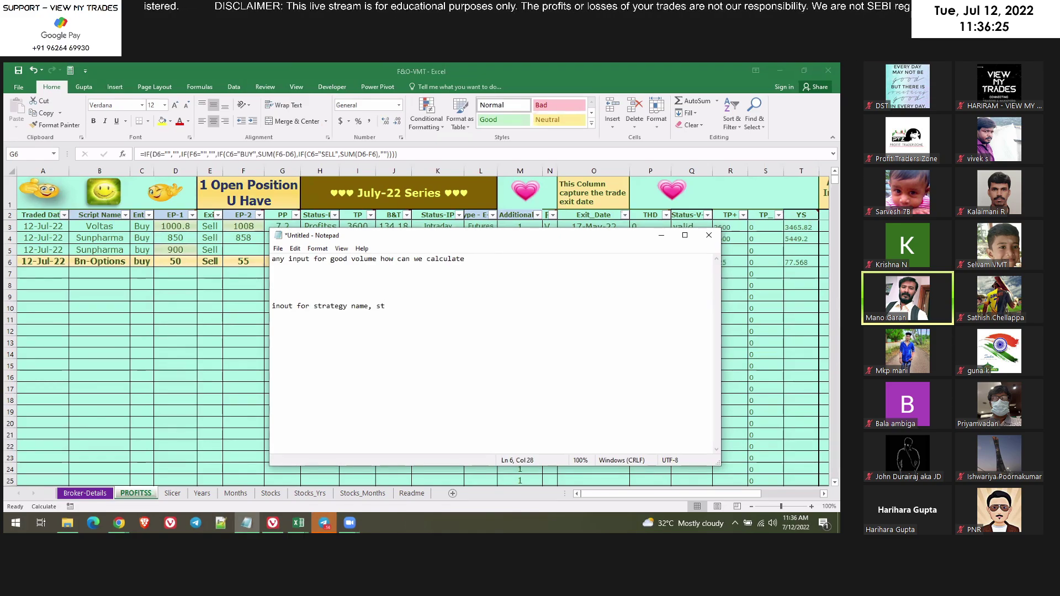
type("rike pri")
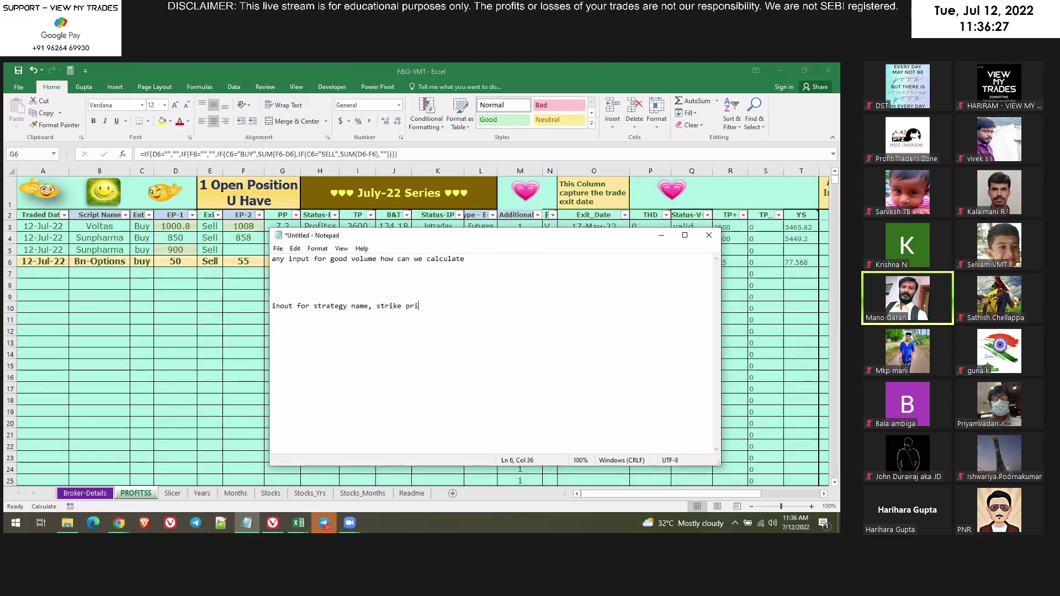
type("ce and expiry")
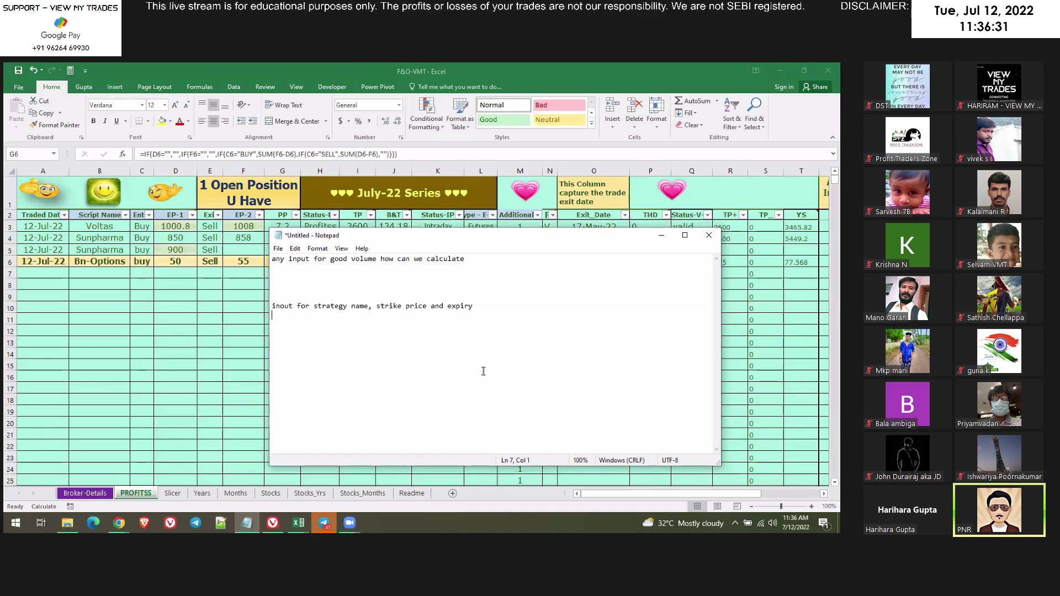
key("Left")
key("BackSpace")
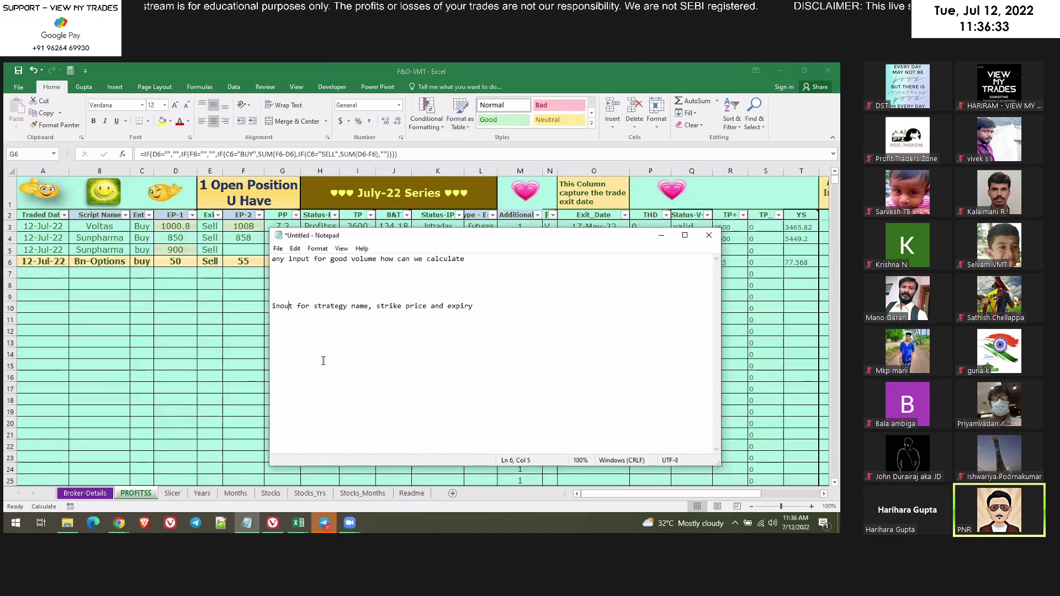
type("p")
key("Left")
key("Delete")
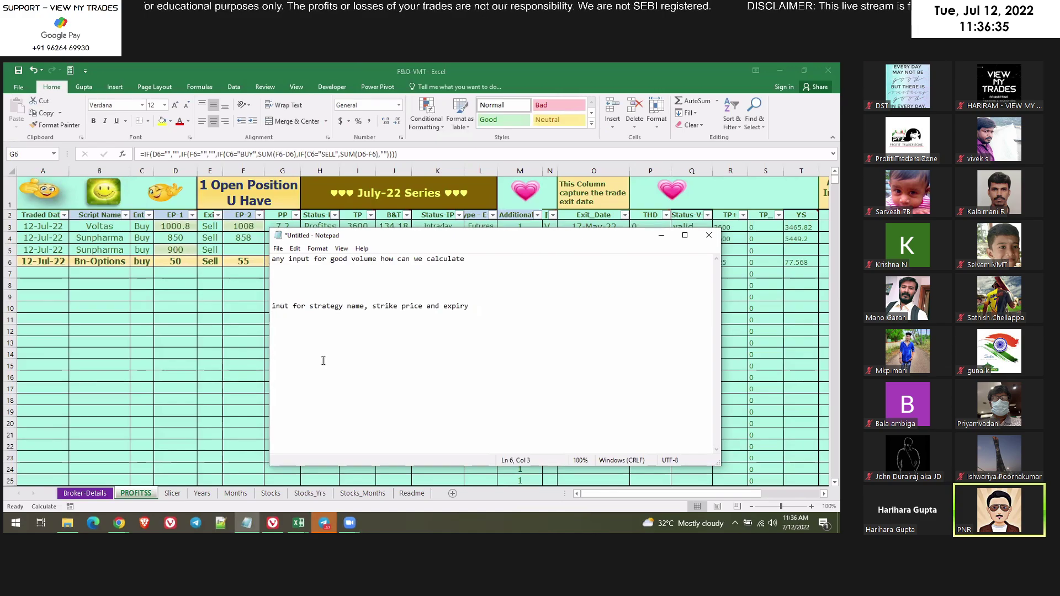
type("p")
left_click(448, 332)
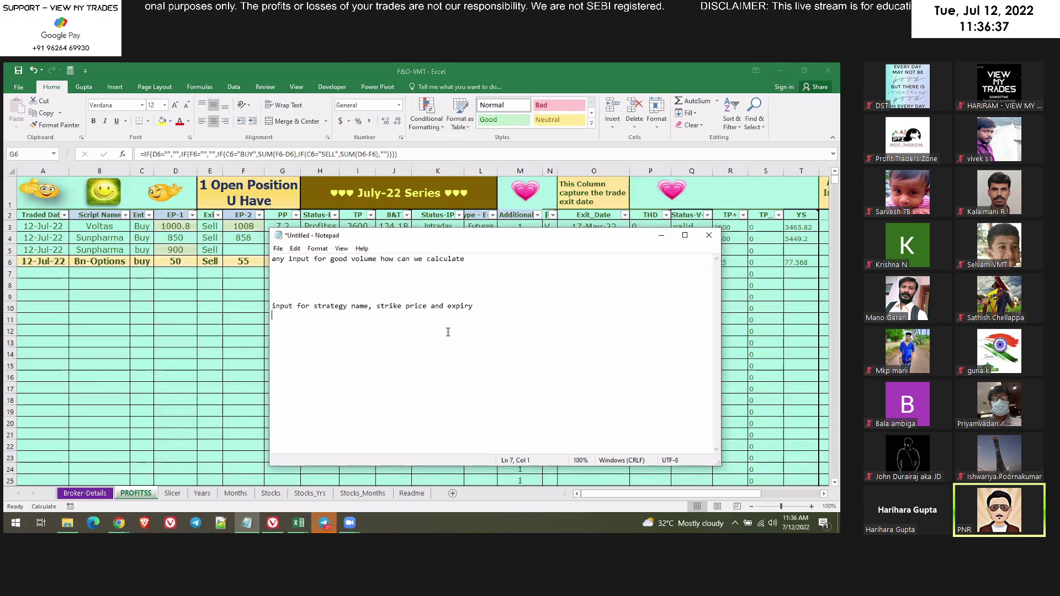
key("alt+Tab")
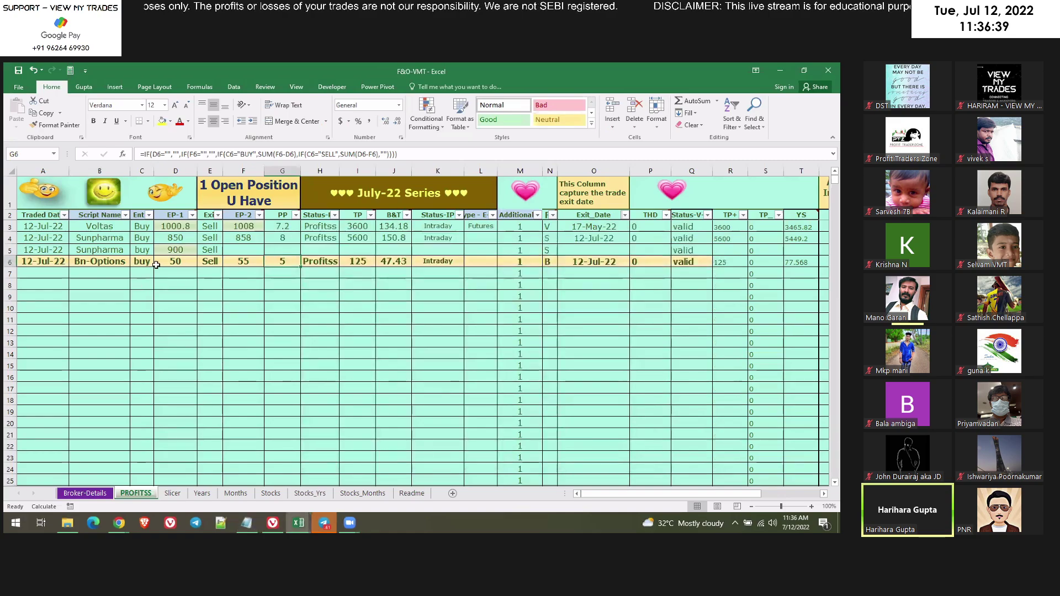
Insert two blank columns after Script Name and enter strike price 35300 in C6.
left_click(142, 171)
right_click(142, 170)
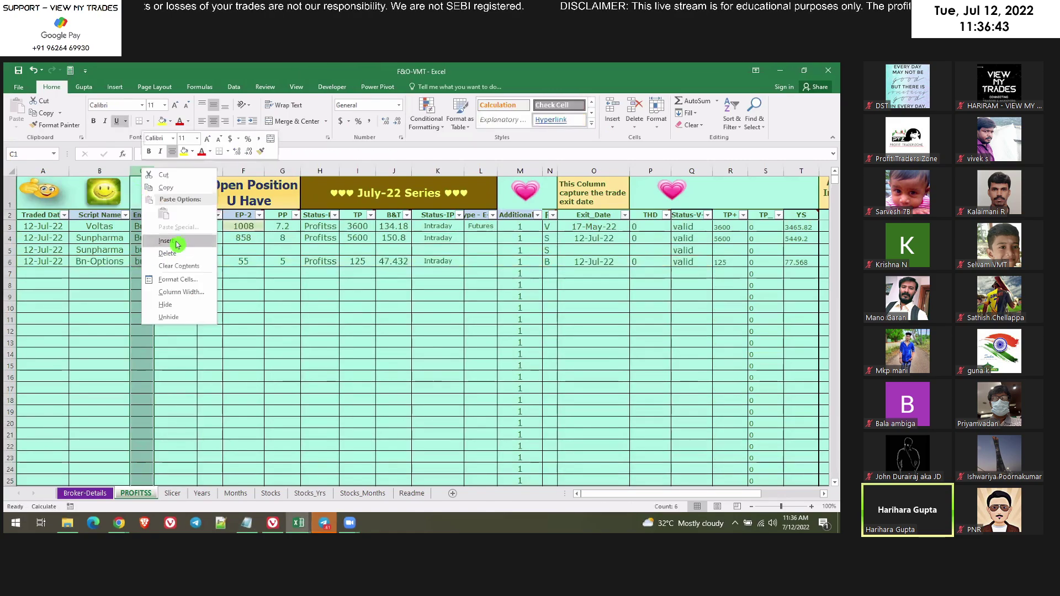
left_click(167, 240)
right_click(144, 174)
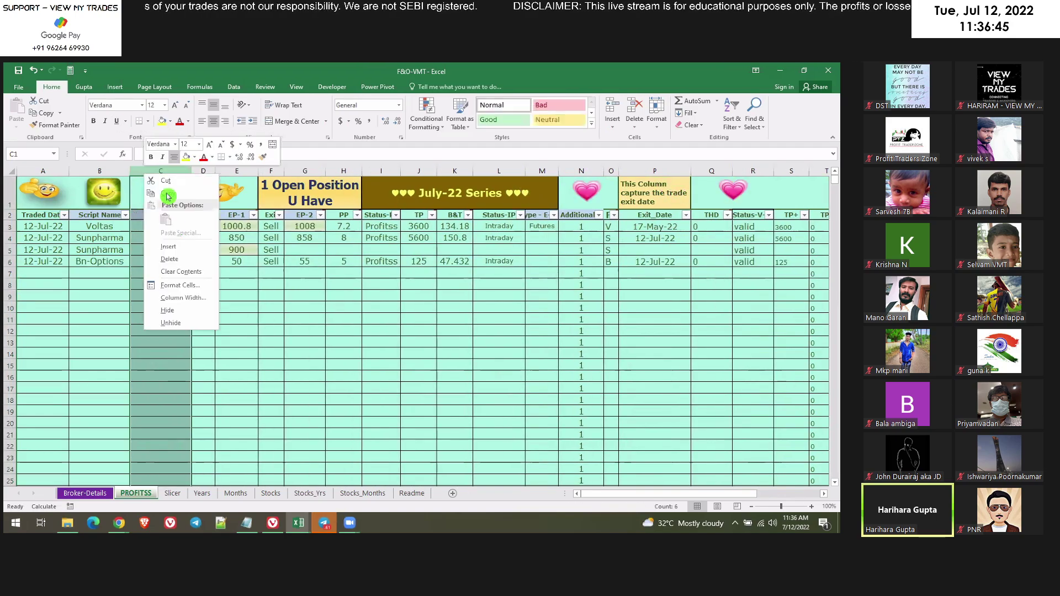
left_click(177, 249)
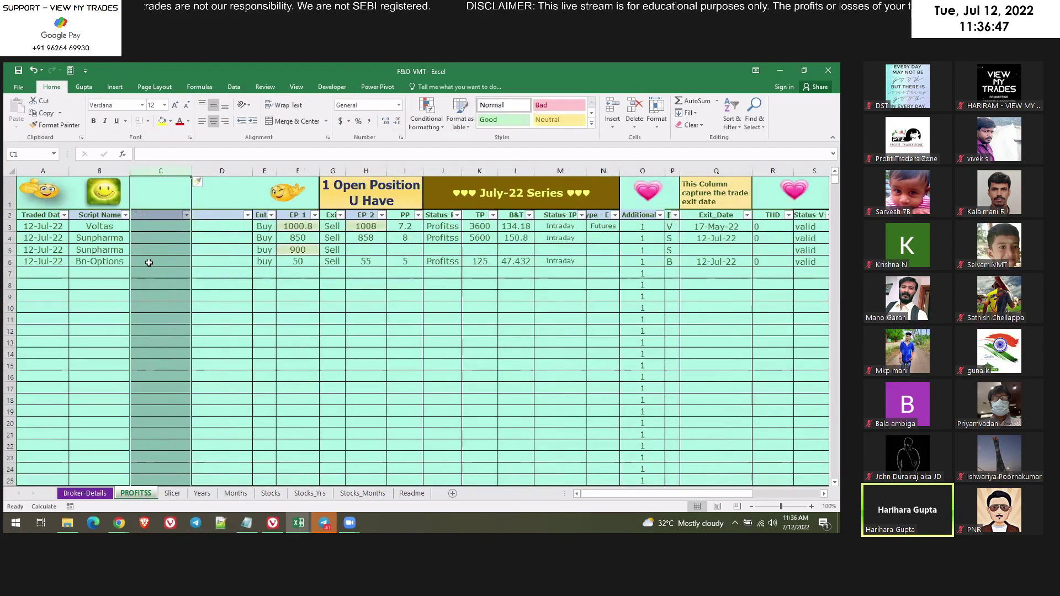
left_click(148, 262)
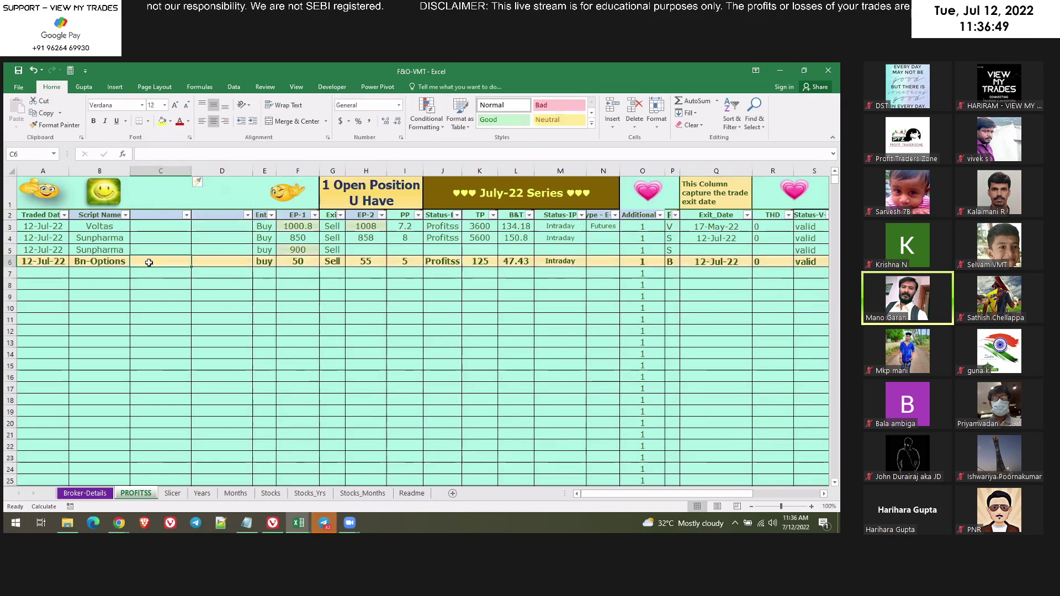
type("35300")
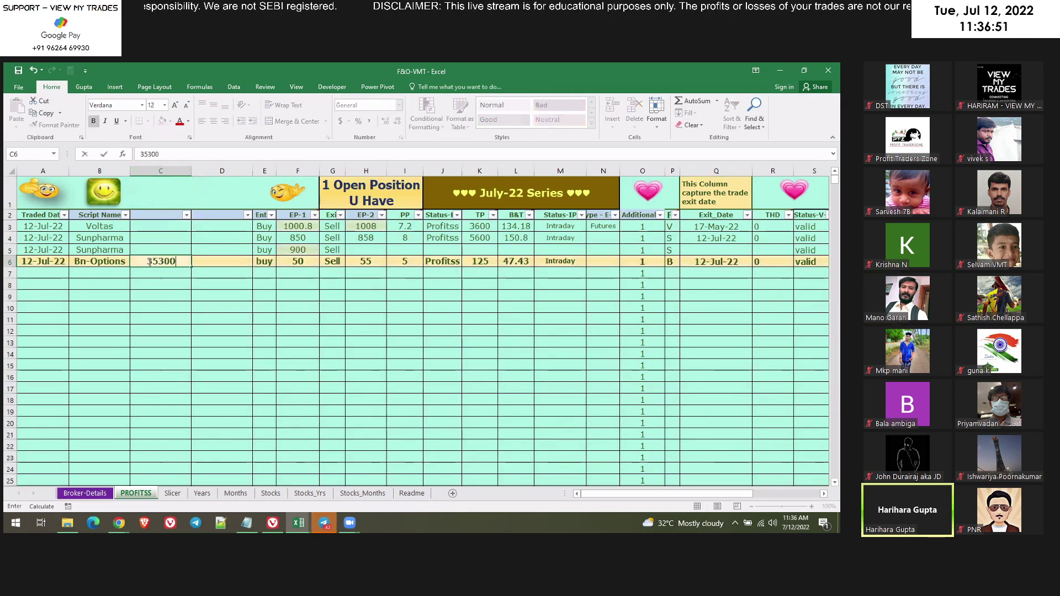
left_click(201, 309)
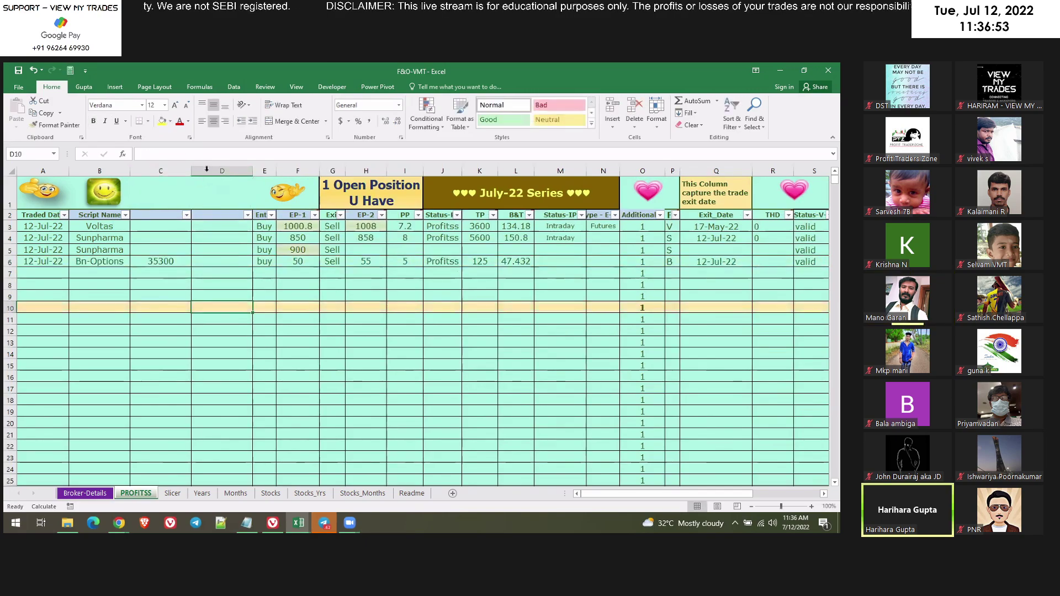
Insert a third column and enter option type ce in D6.
left_click(235, 220)
right_click(206, 169)
left_click(231, 264)
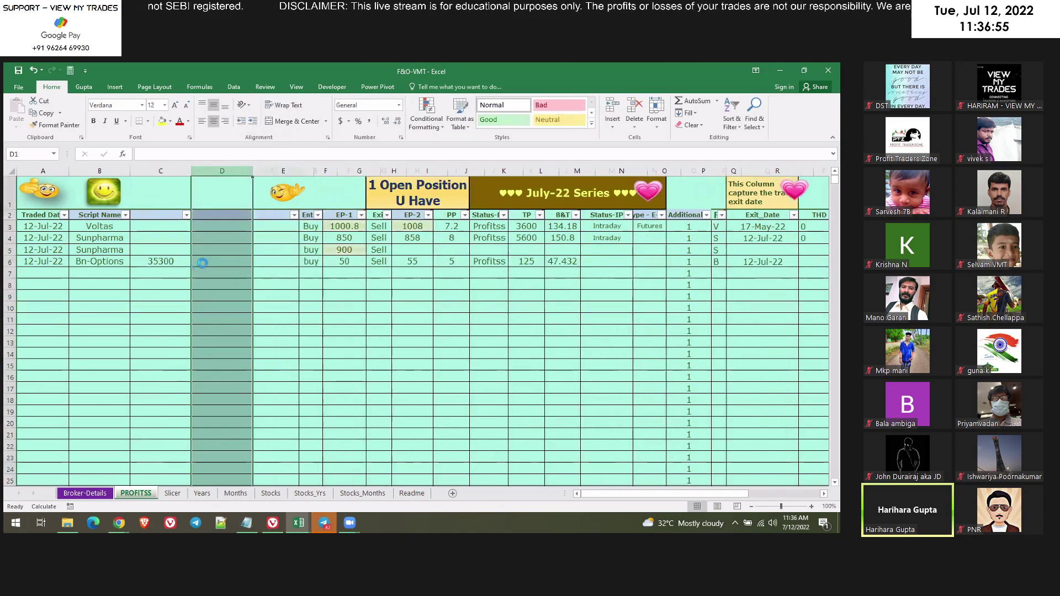
left_click(203, 263)
type("cee")
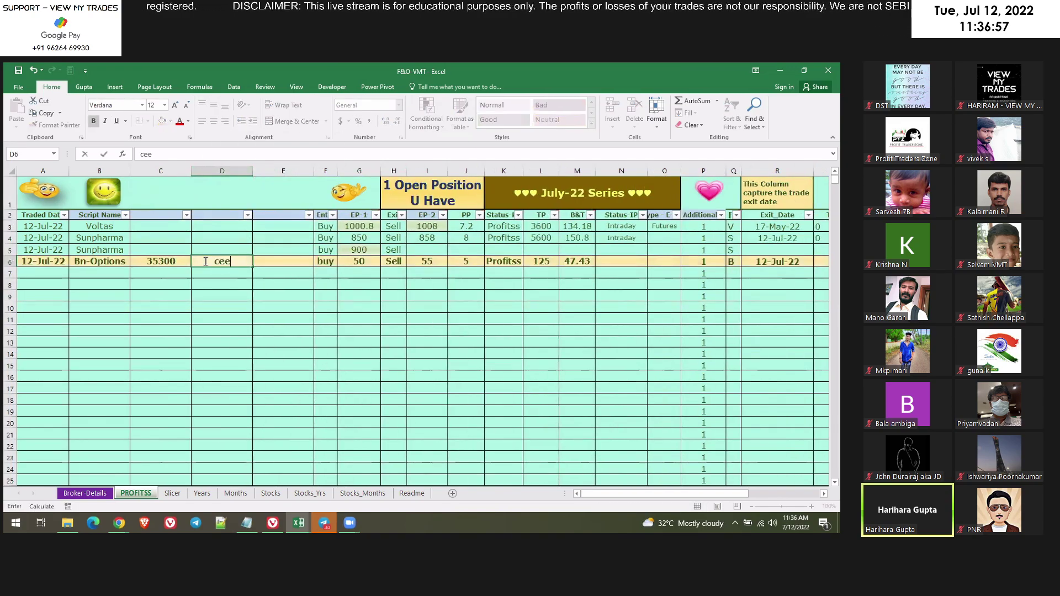
key("Tab")
key("Tab")
left_click(205, 261)
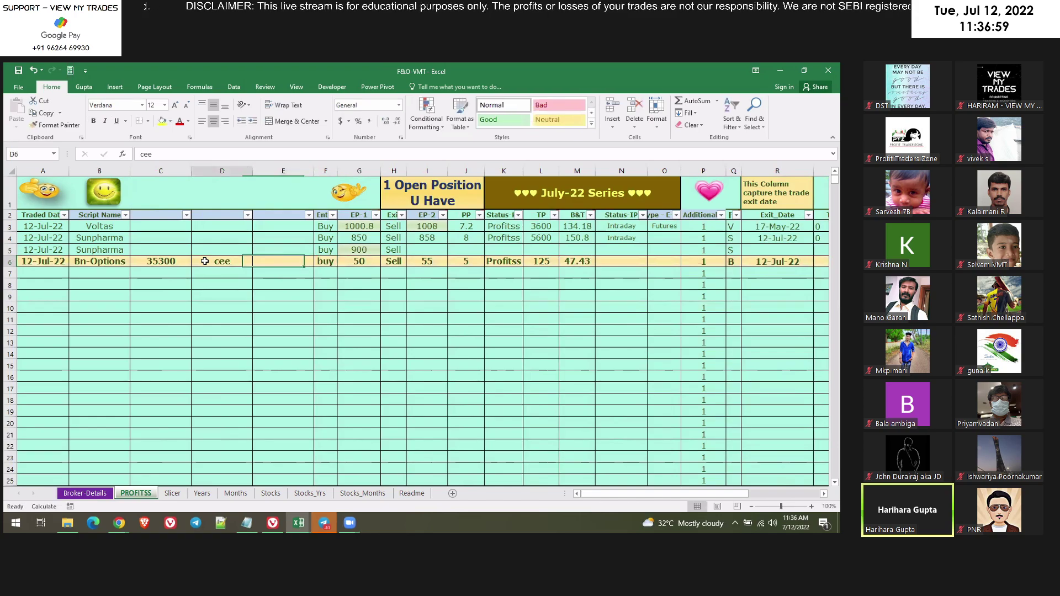
double_click(205, 261)
key("BackSpace")
key("Escape")
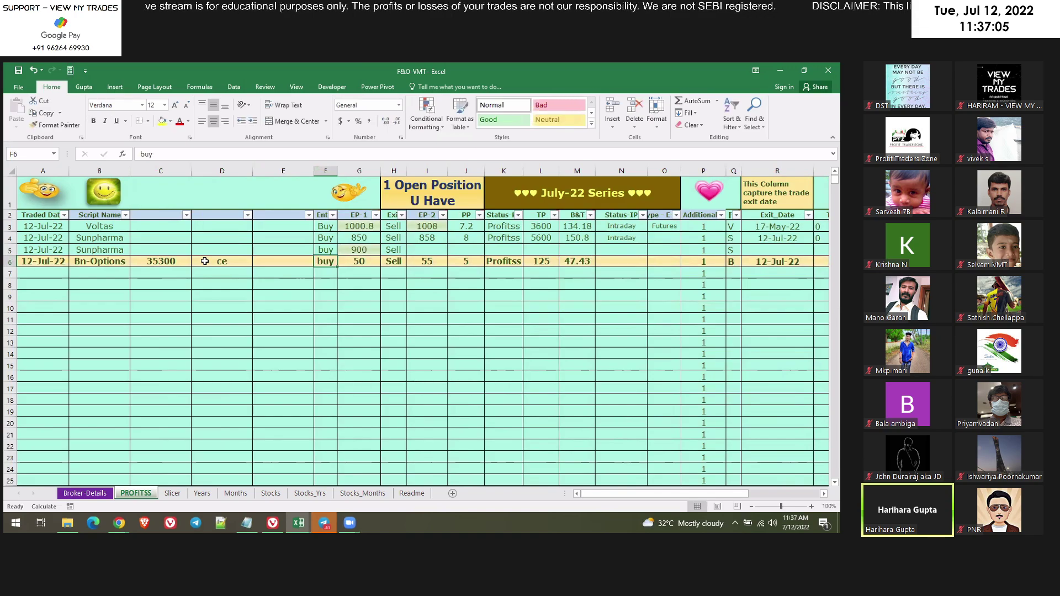
type("str")
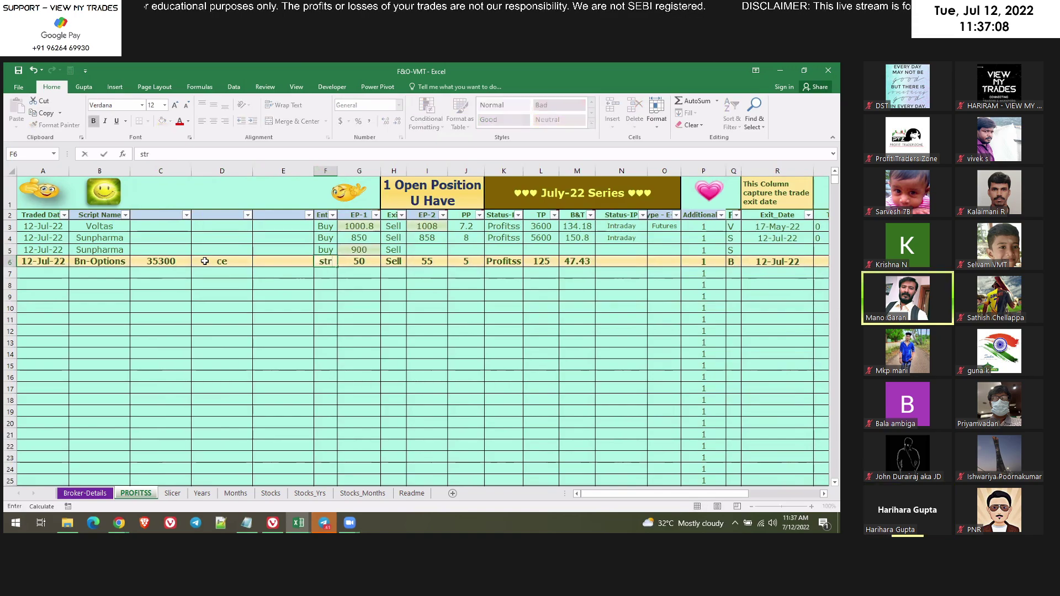
key("Escape")
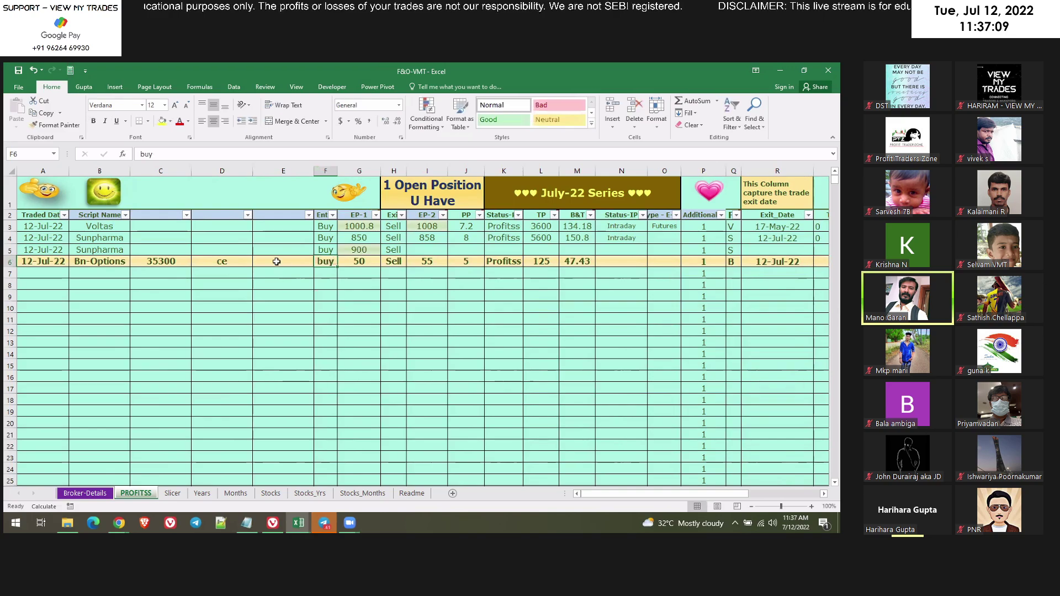
Enter strategy straddle in E6 and resize the new strike price column.
left_click(278, 262)
type("stradd")
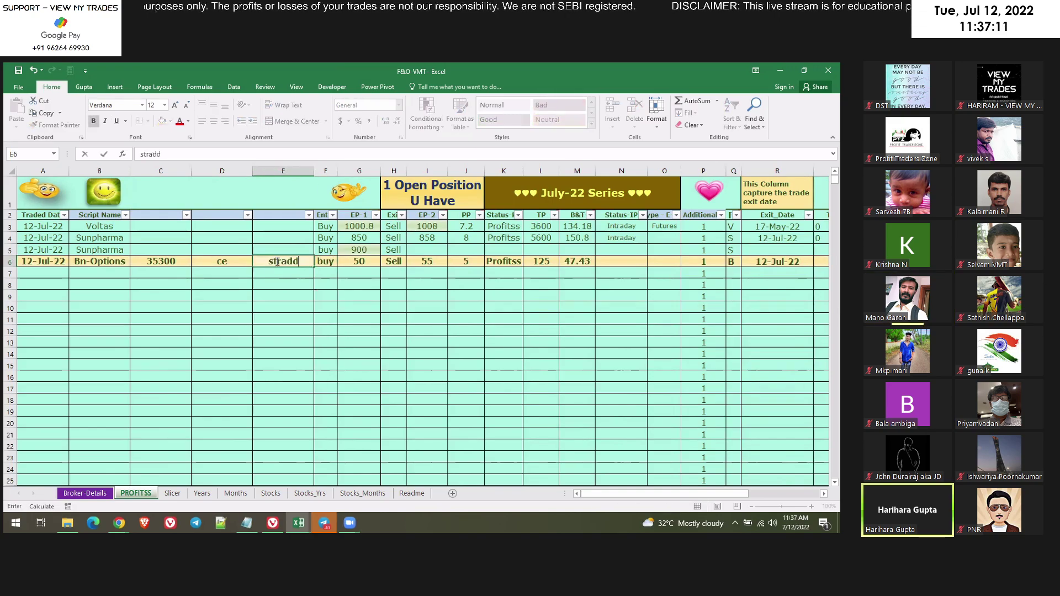
type("le")
key("Return")
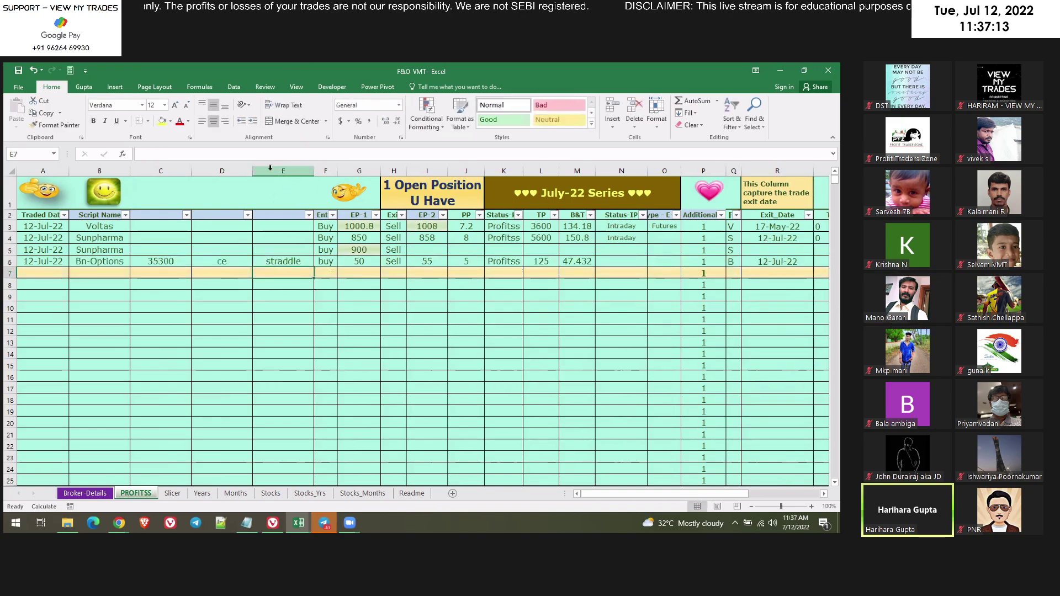
mouse_move(191, 171)
left_mouse_down()
mouse_move(163, 173)
mouse_move(236, 172)
left_mouse_up()
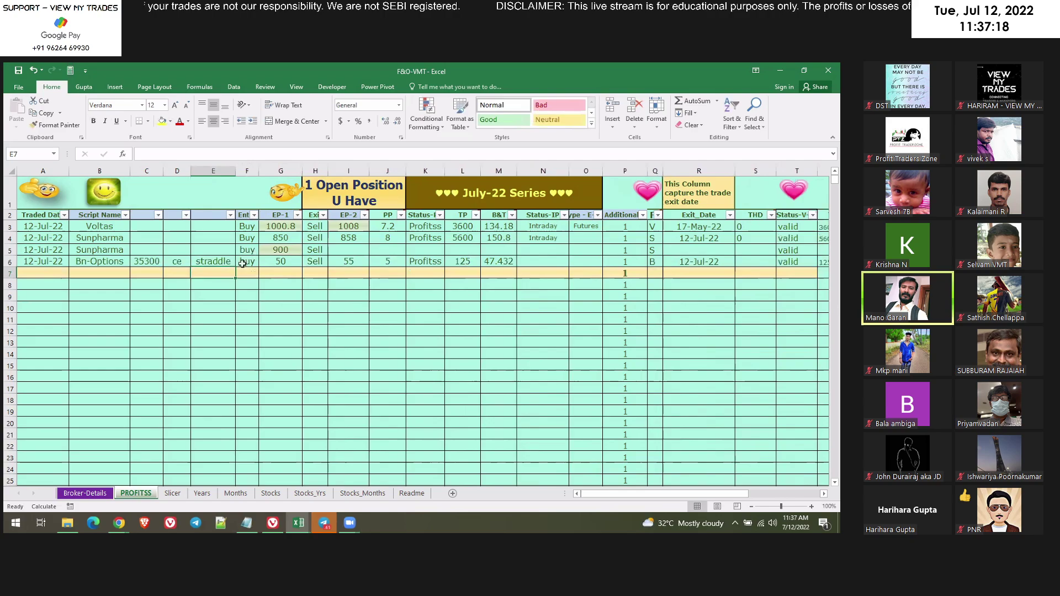
left_click(220, 307)
left_click(219, 264)
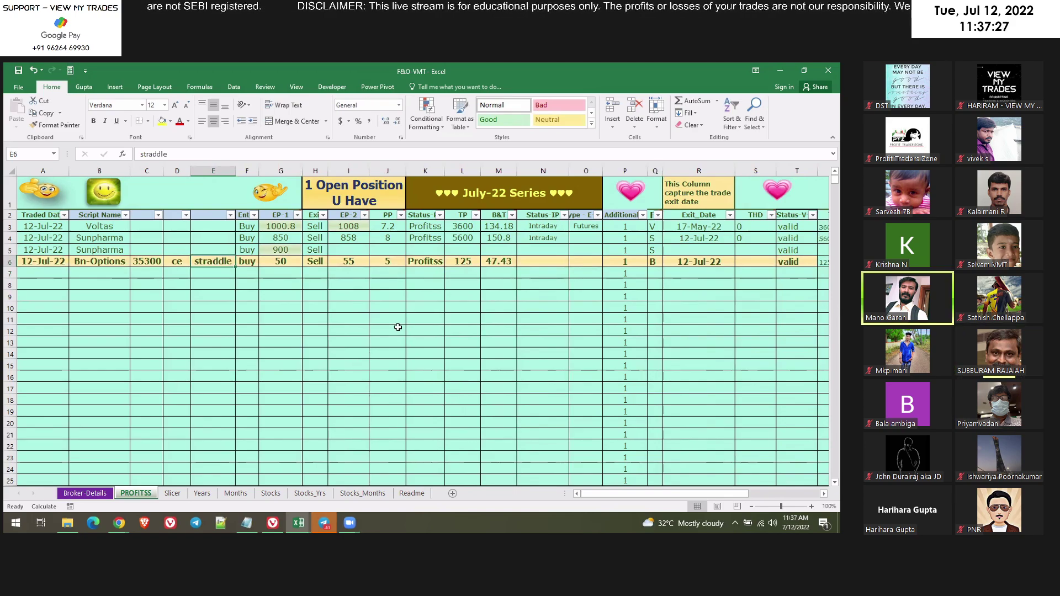
left_click(104, 263)
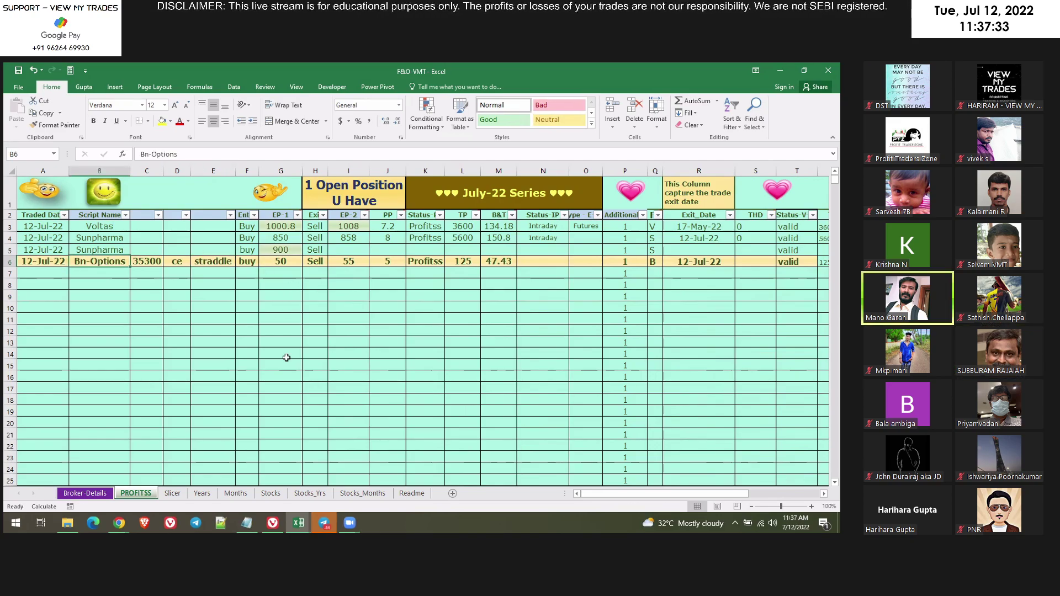
Delete the strike, option type and strategy columns C:E, then scroll to check the sheet.
left_click_drag(146, 171, 214, 173)
right_click(214, 172)
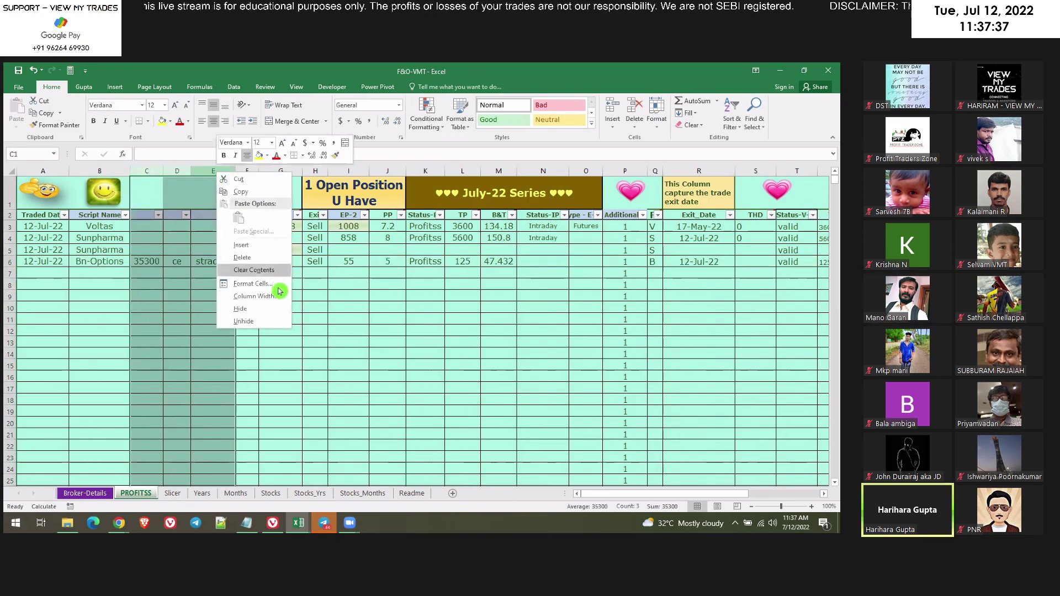
left_click(242, 258)
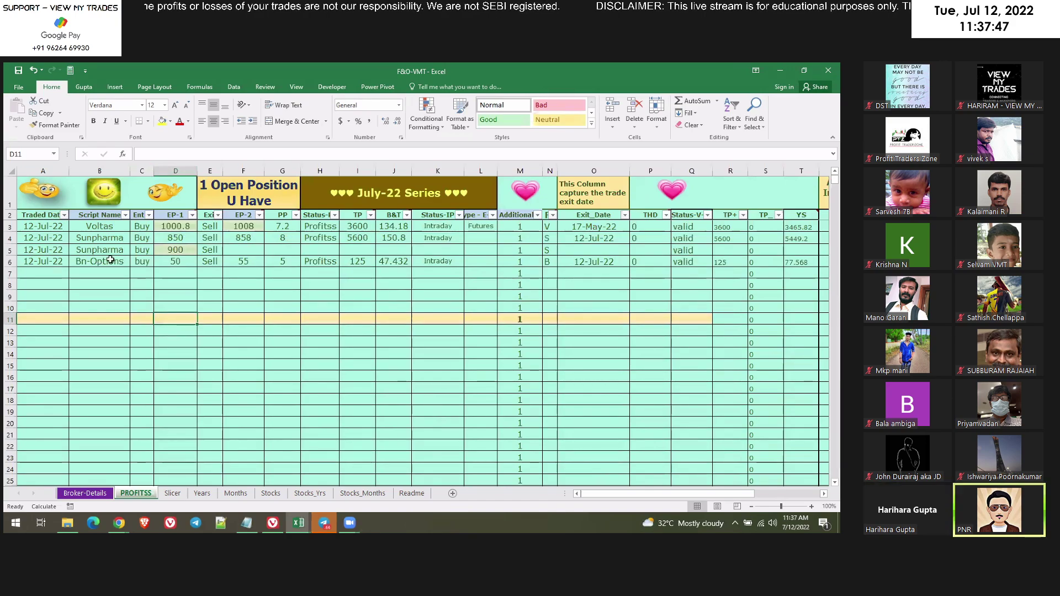
left_click(824, 494)
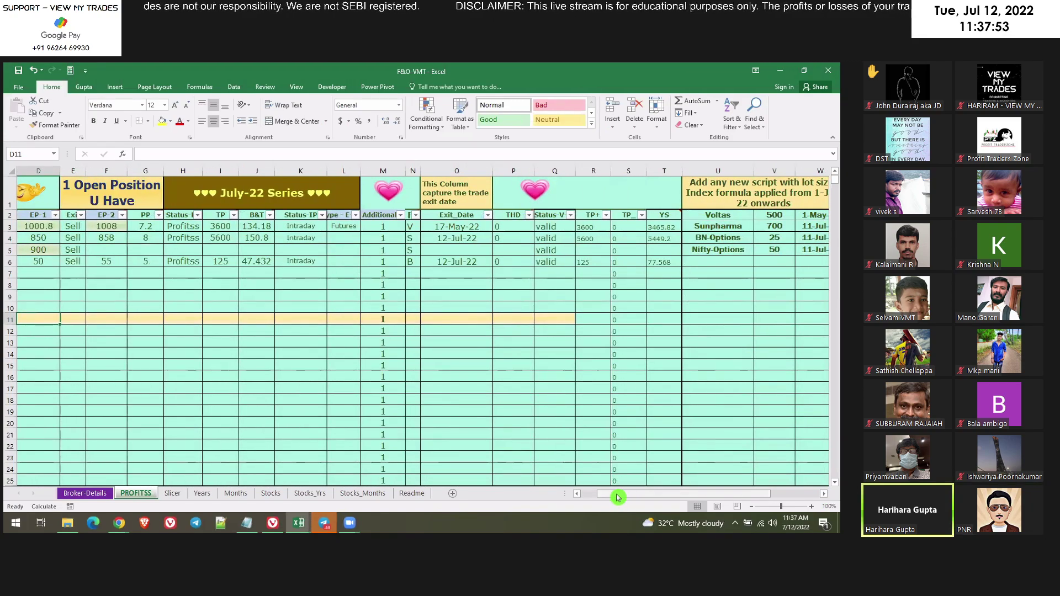
left_click(580, 494)
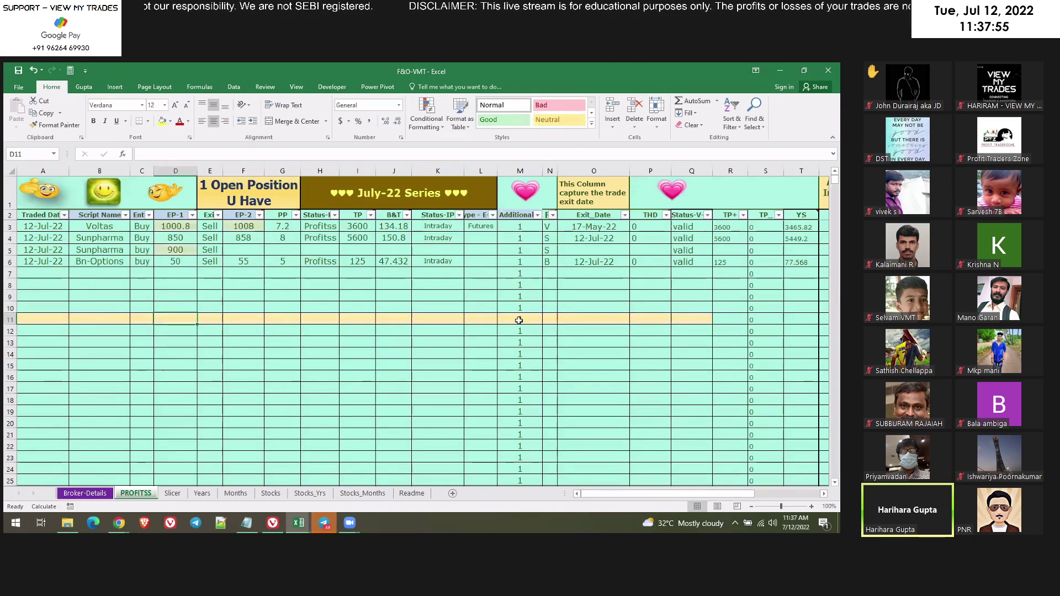
Inspect the Q6 validity formula, the Status-V results Q3:Q6 and entry cells C5–C6.
left_click(690, 260)
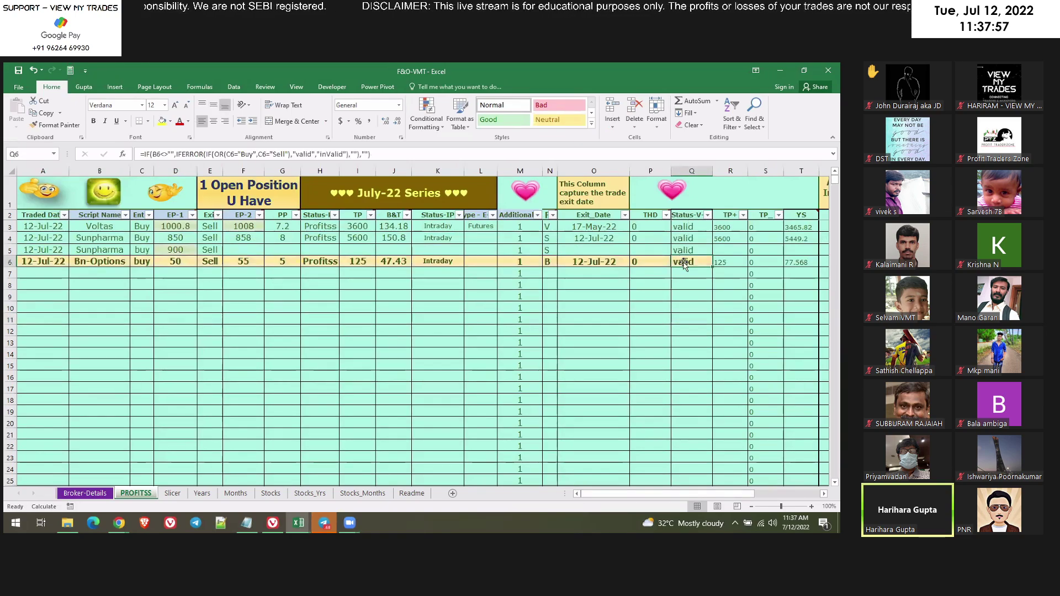
left_click_drag(687, 227, 683, 262)
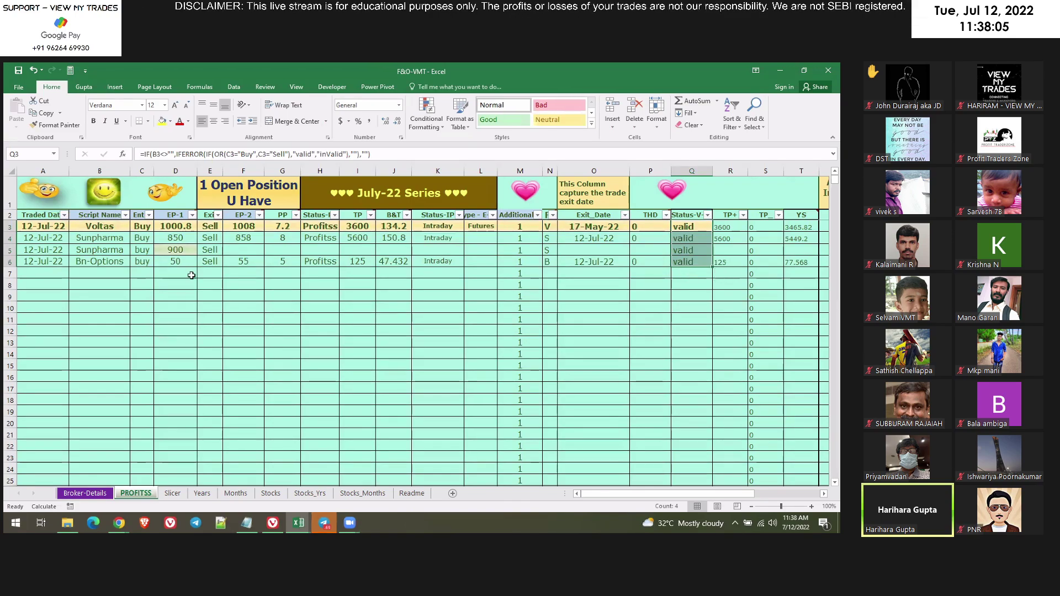
left_click(140, 252)
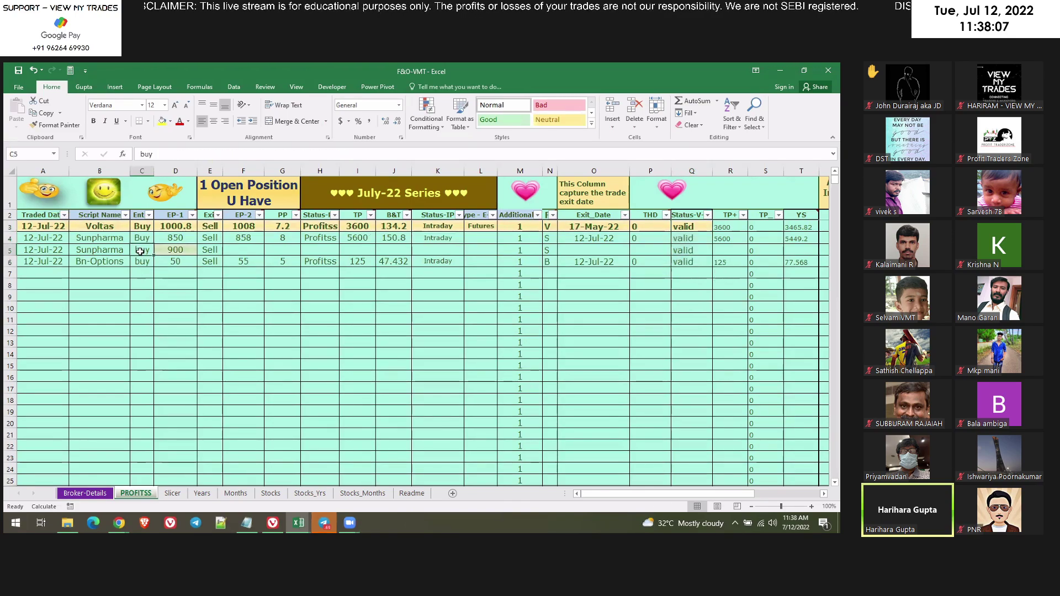
left_click(142, 262)
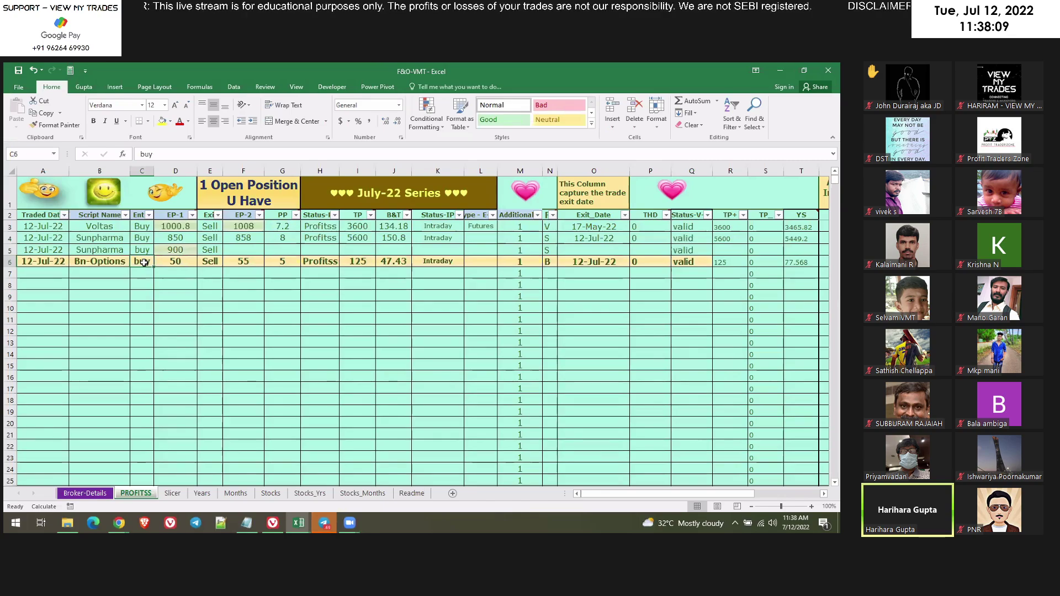
Enter a trial 'buuy' in C7, then delete it again.
left_click(141, 273)
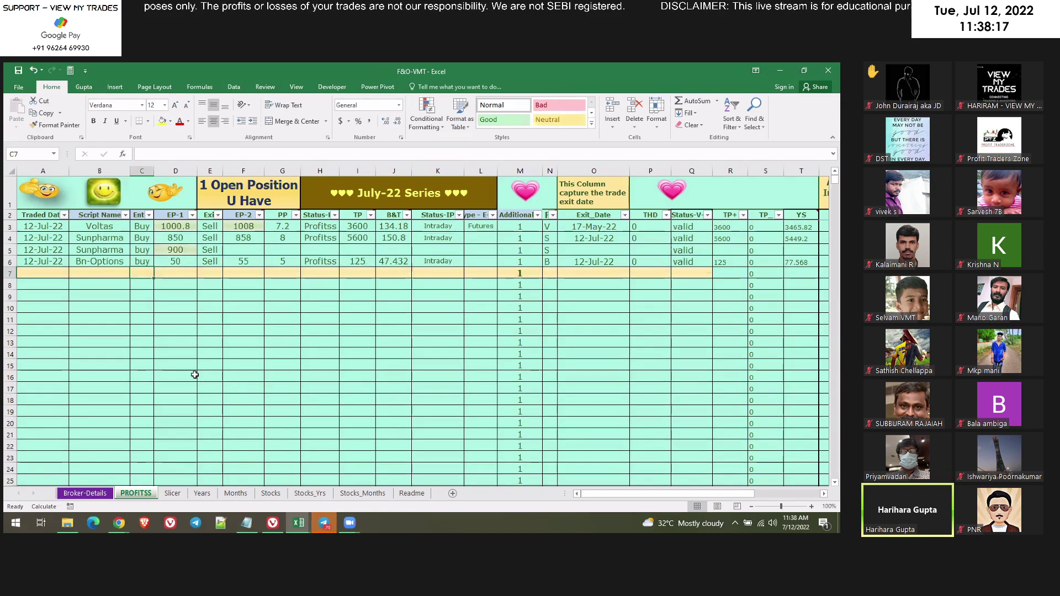
type("buuy")
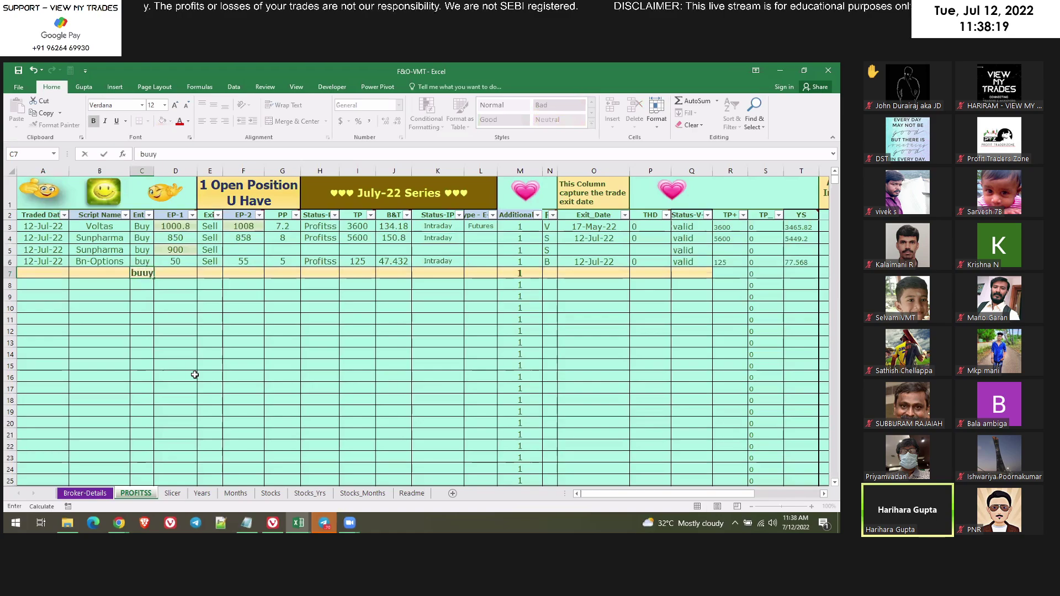
key("Tab")
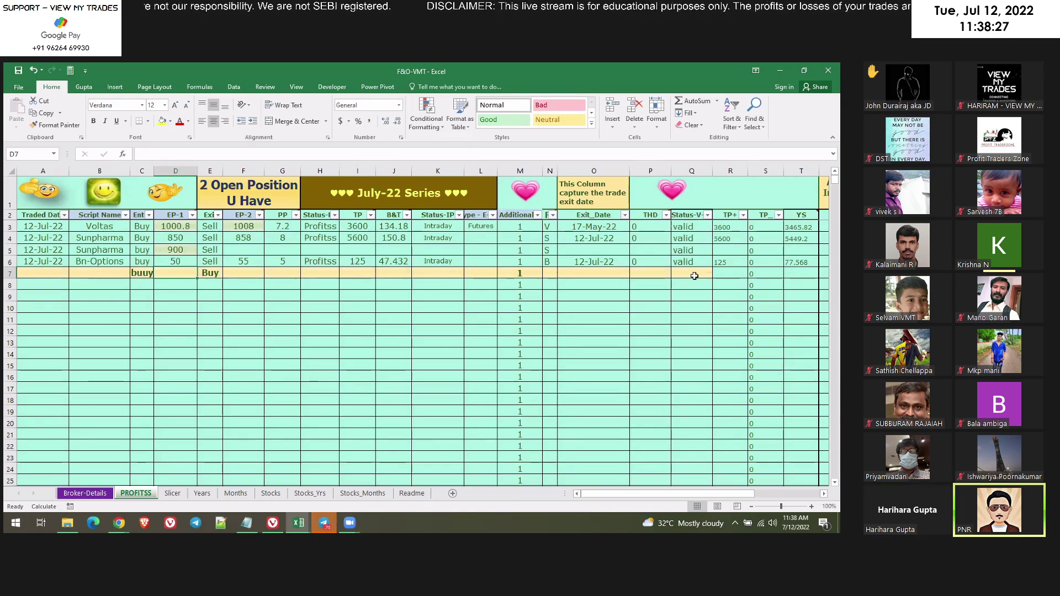
left_click(137, 275)
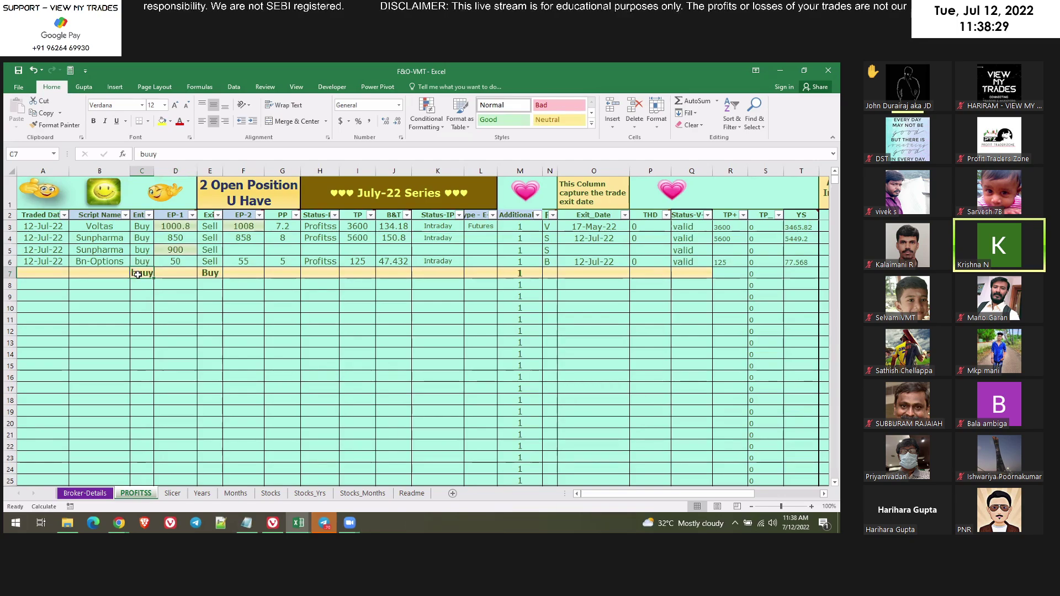
key("Delete")
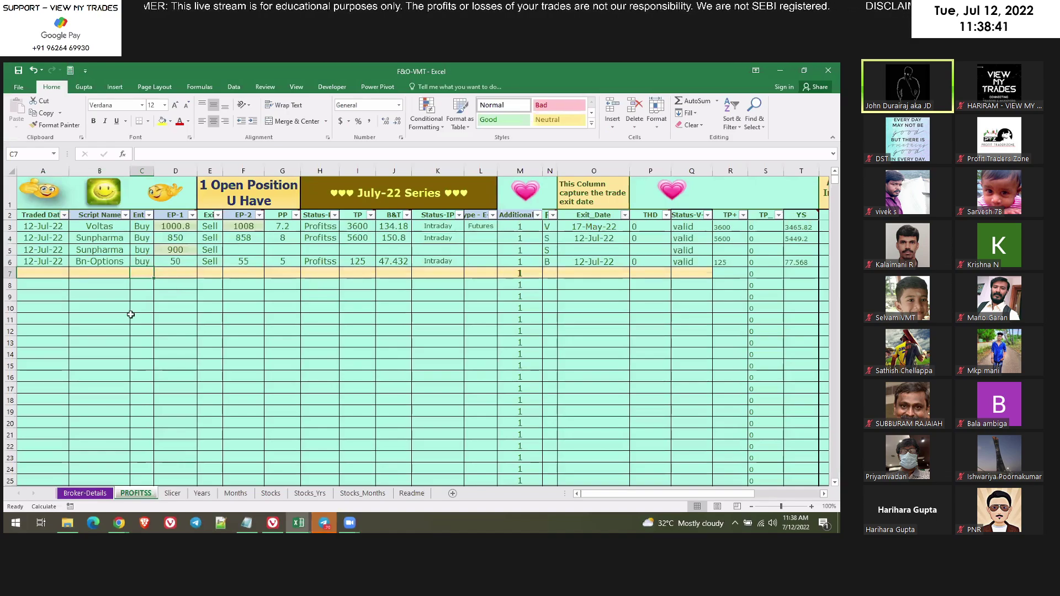
left_click(92, 258)
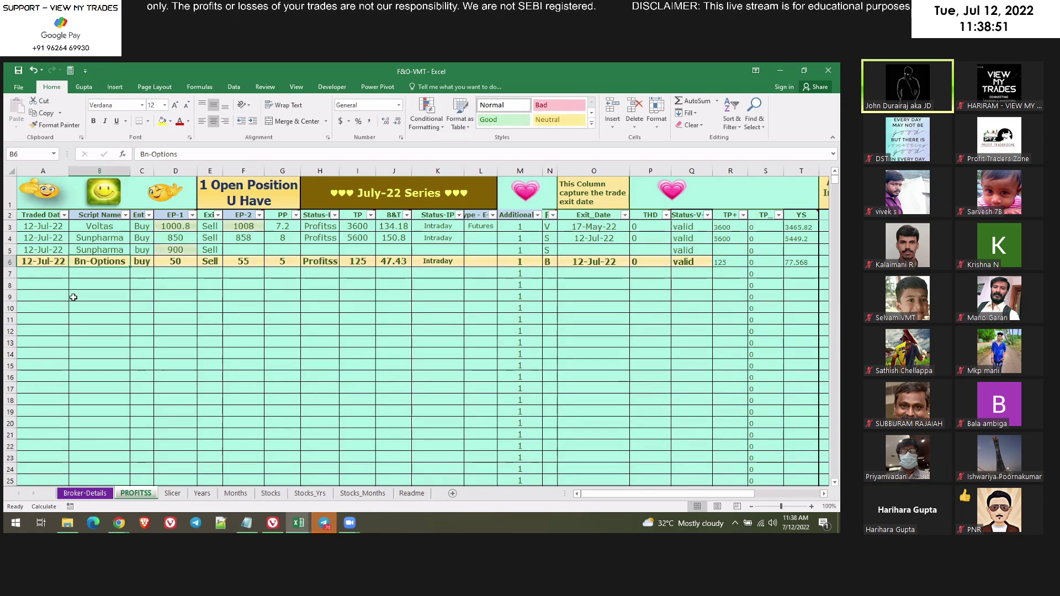
left_click(95, 226)
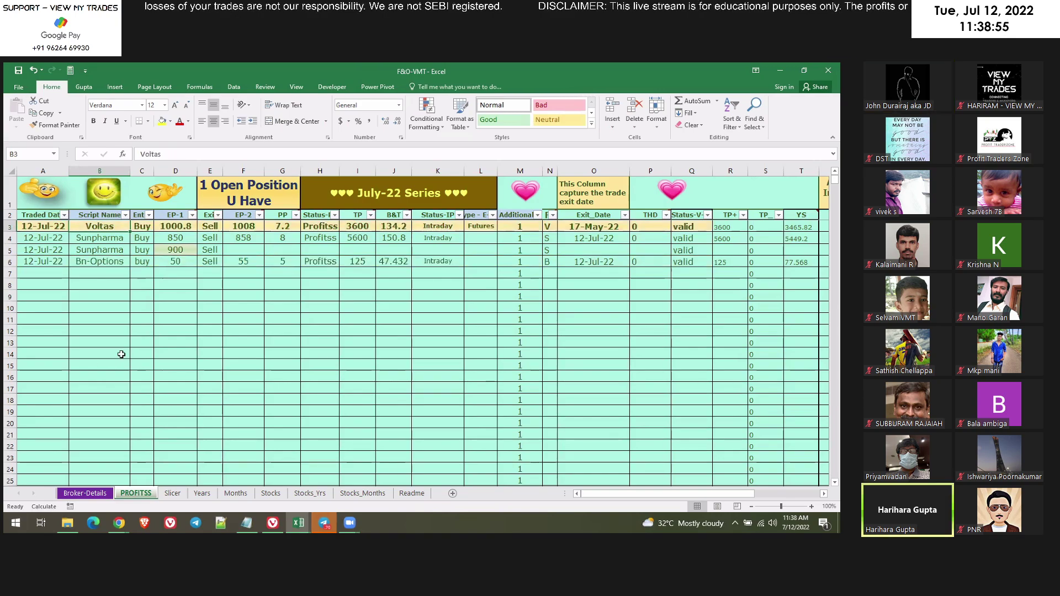
left_click(117, 313)
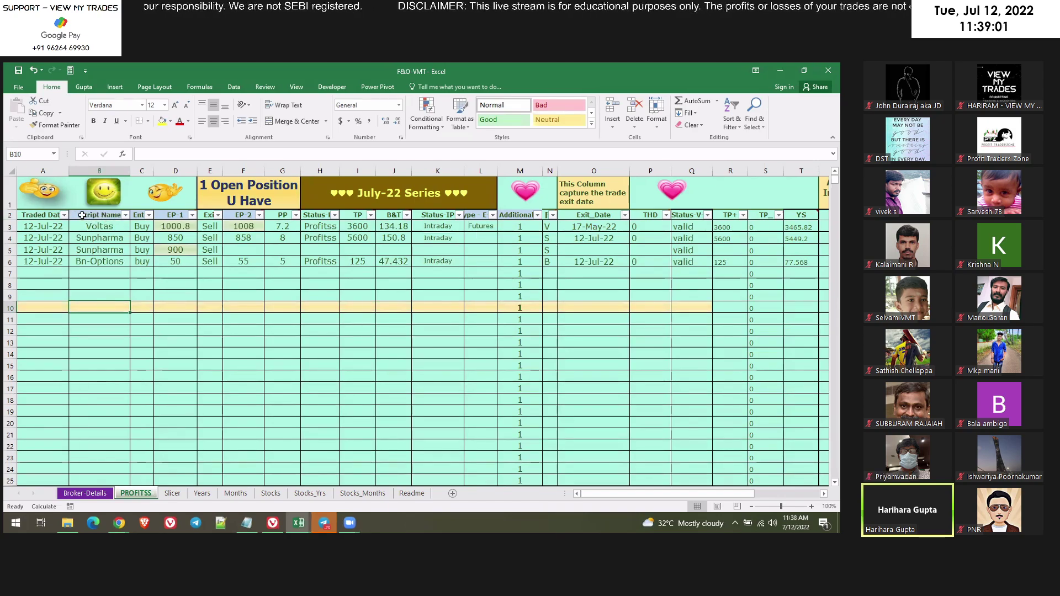
left_click(142, 216)
left_click(172, 217)
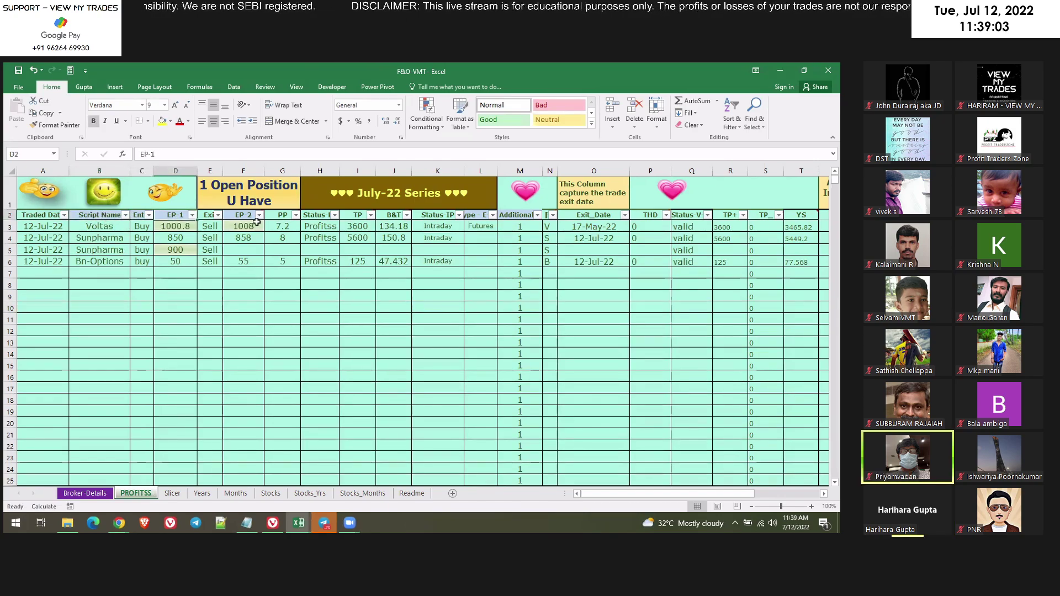
left_click(243, 215)
left_click(517, 215)
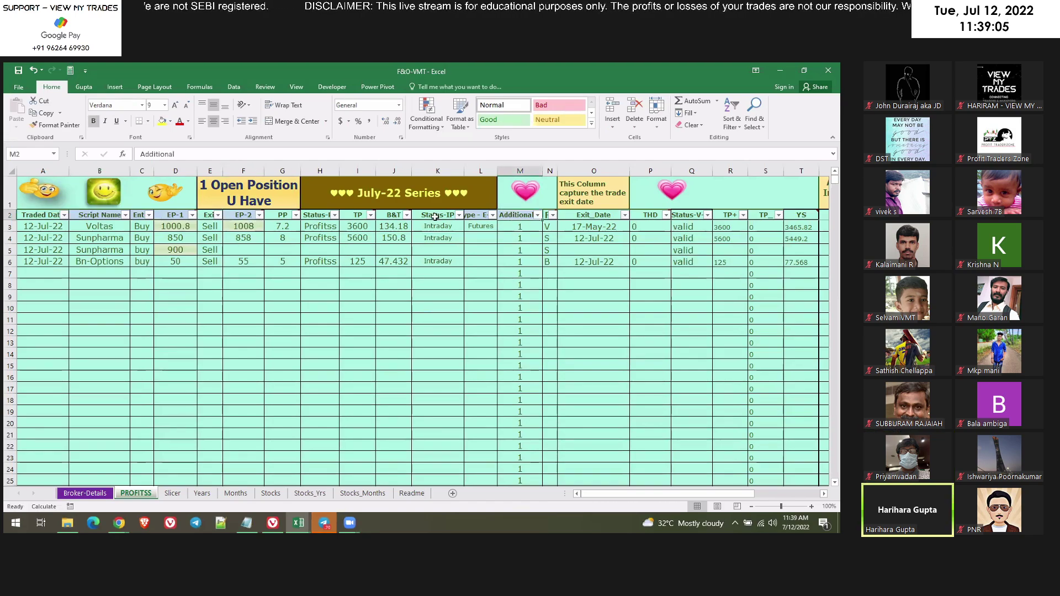
left_click(478, 216)
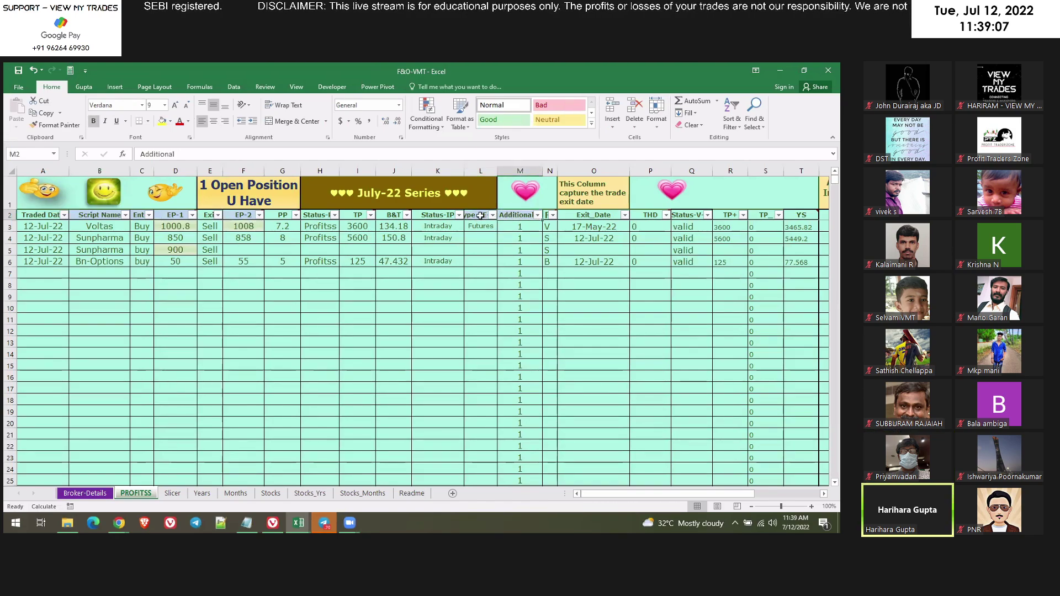
left_click(208, 216)
left_click(279, 215)
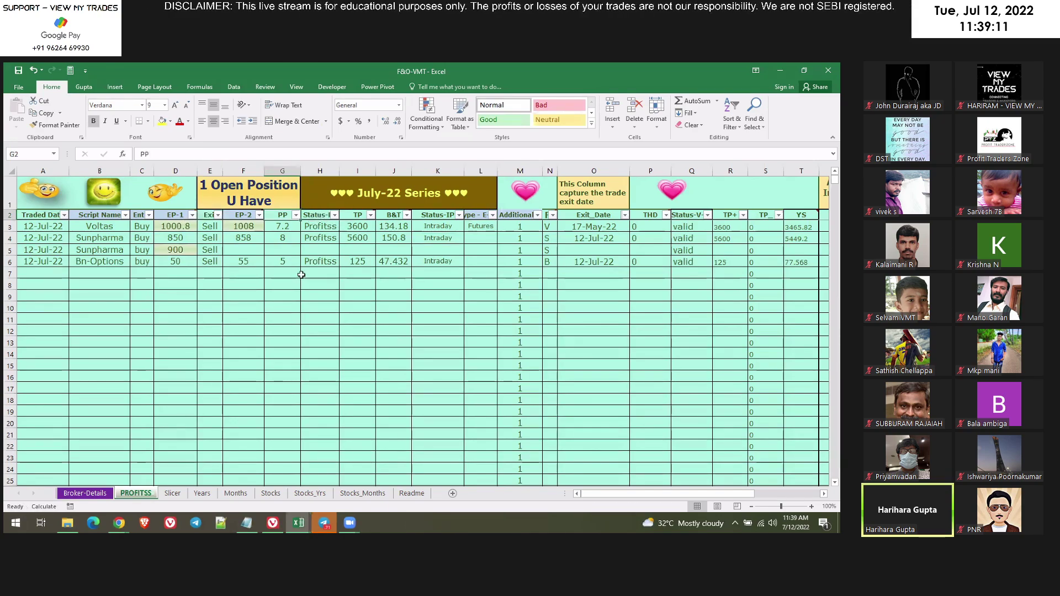
left_click(286, 249)
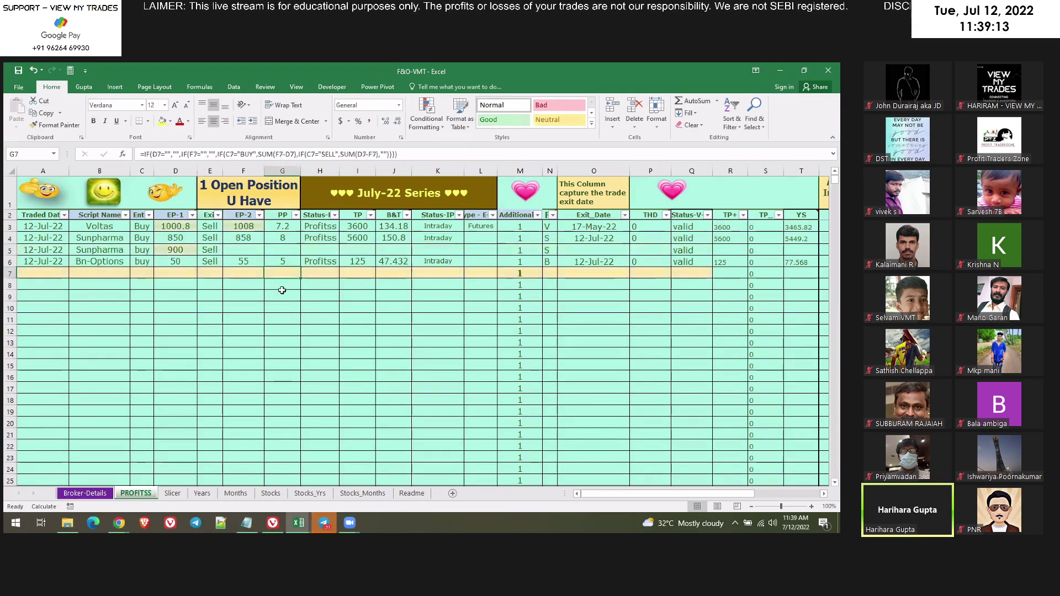
left_click(312, 286)
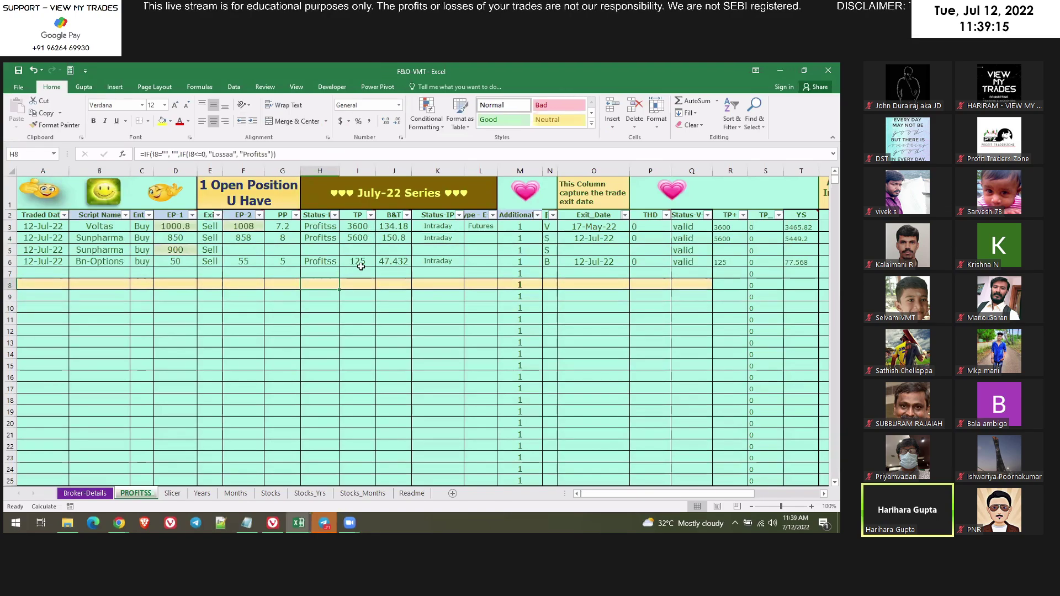
left_click(394, 264)
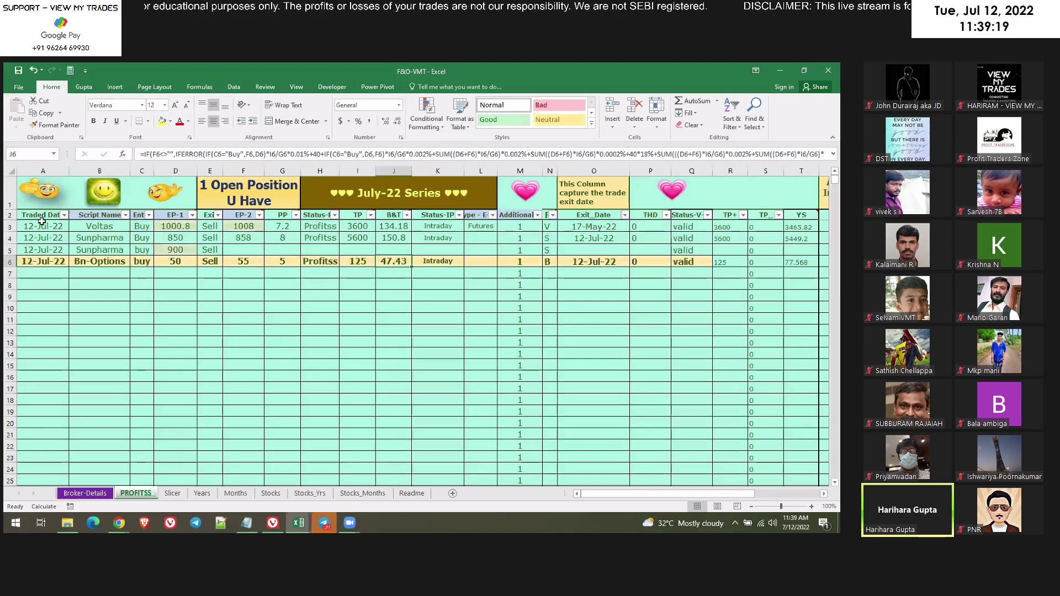
left_click(88, 276)
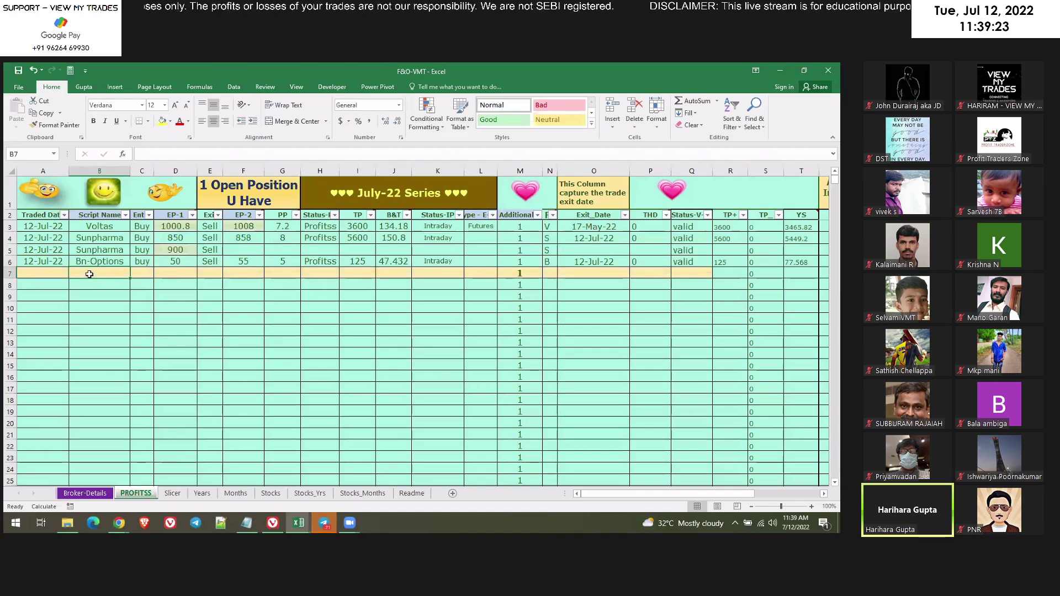
Enter 'voltas' in B7, check the 12-Jul-22 date in A7, then clear the script name.
type("voltas")
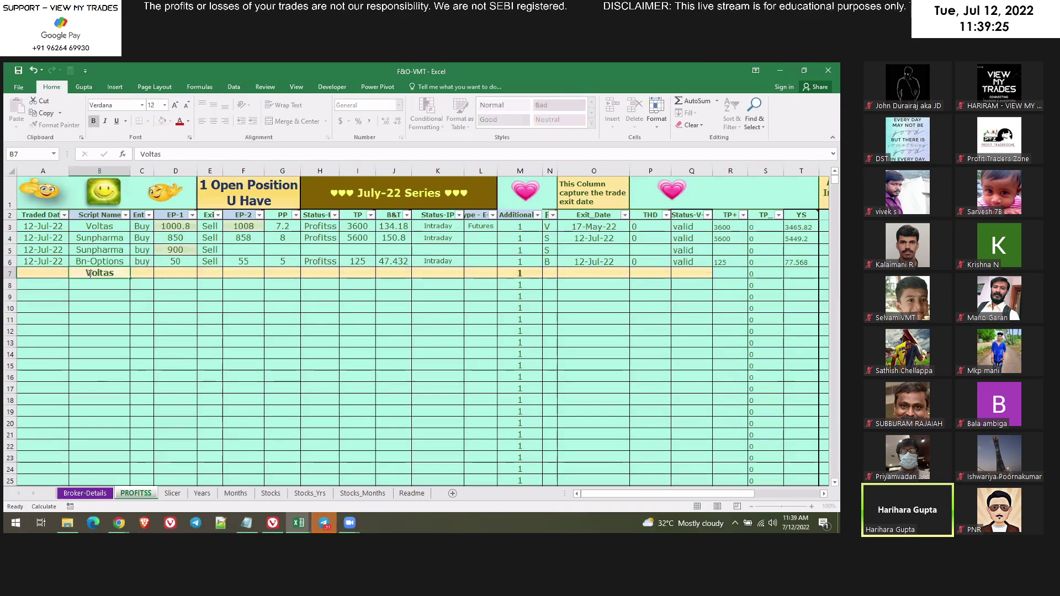
key("Tab")
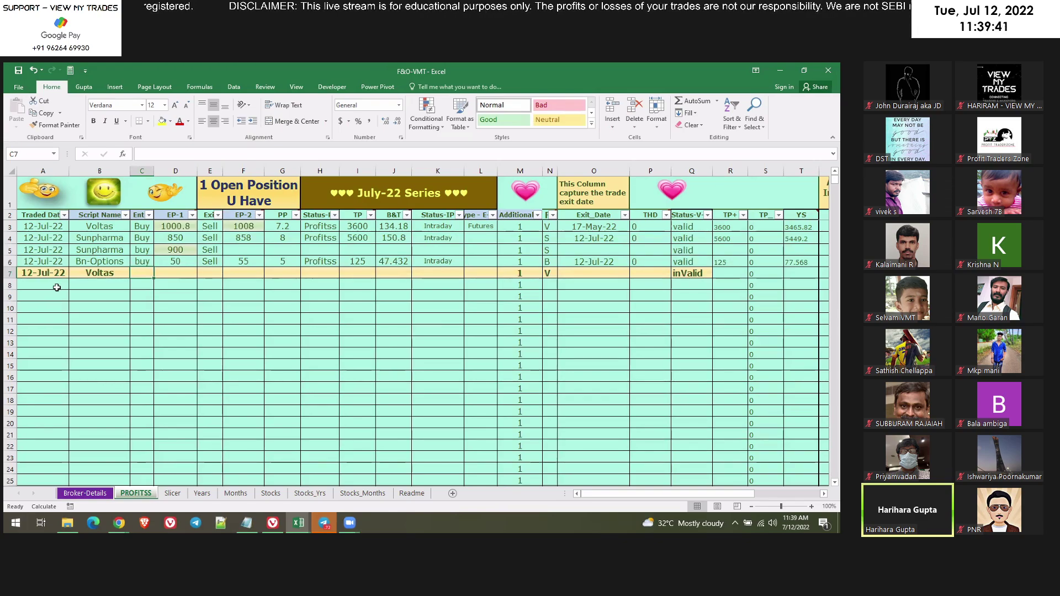
left_click(48, 275)
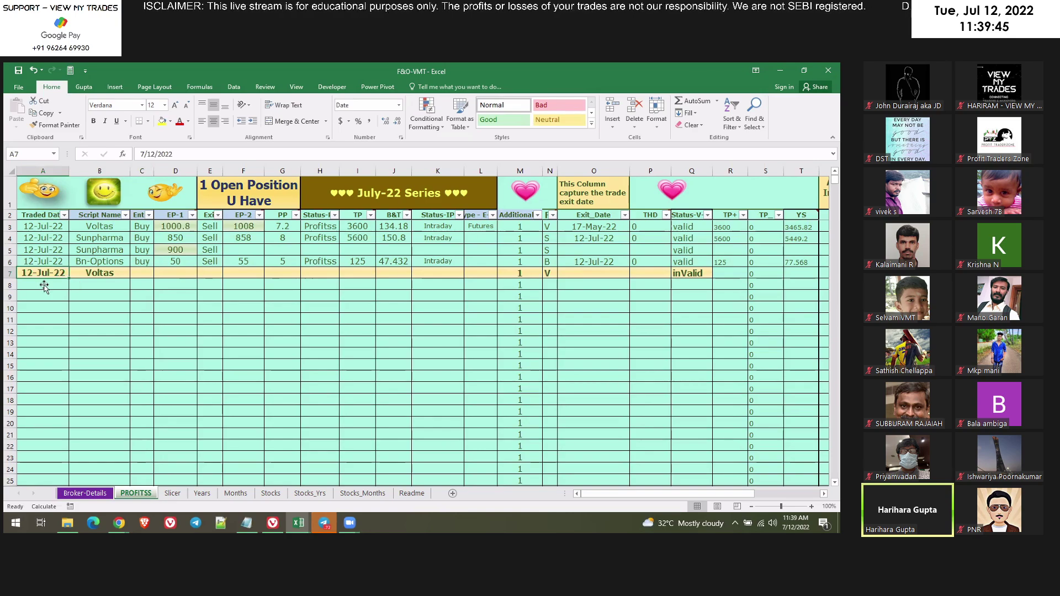
type("1R x 2C")
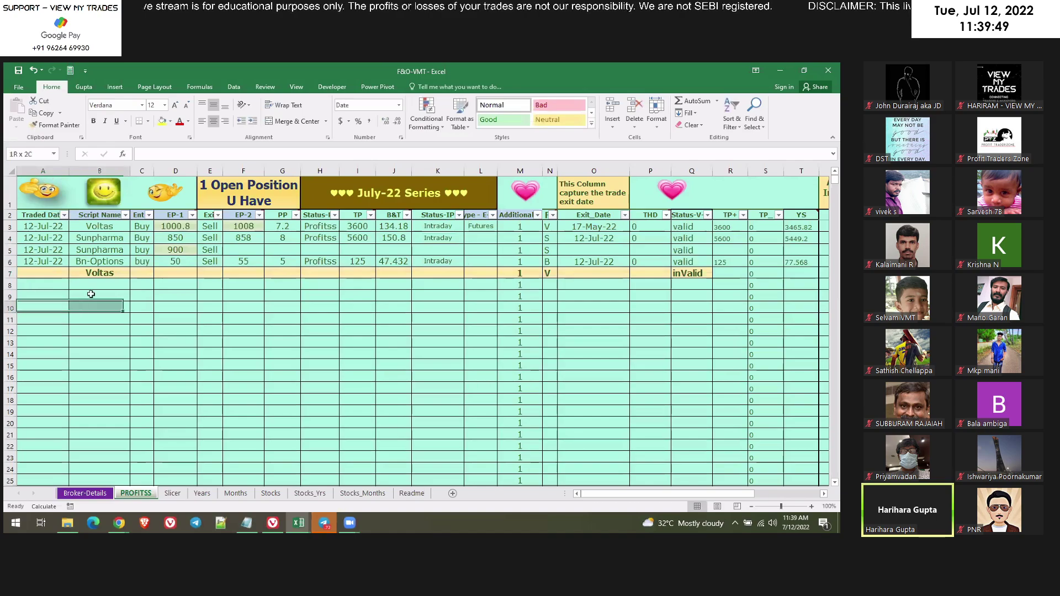
left_click(105, 273)
key("Delete")
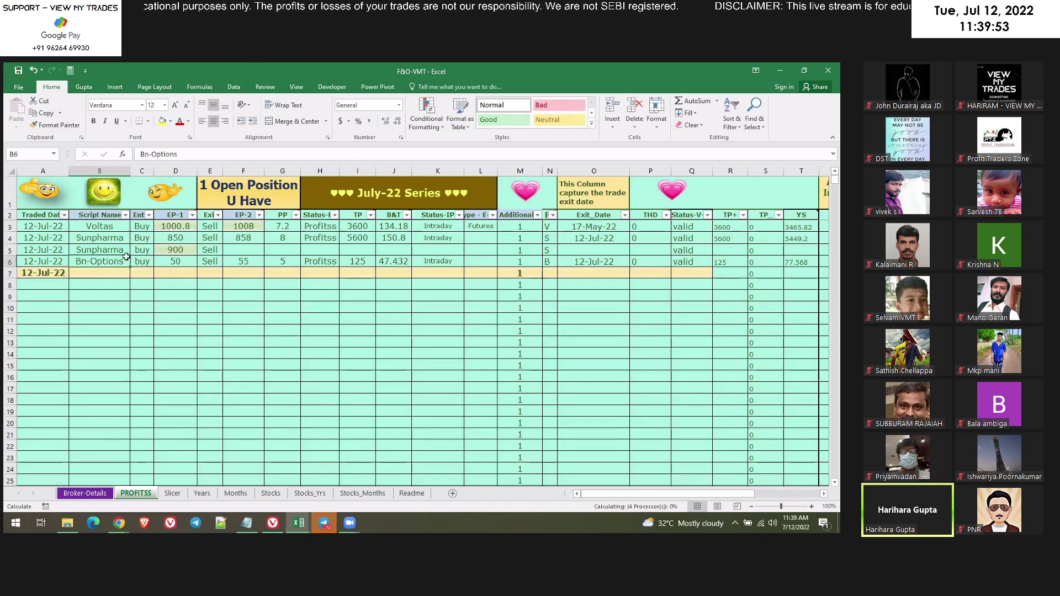
left_click(102, 265)
left_click(142, 267)
key("ctrl+Up")
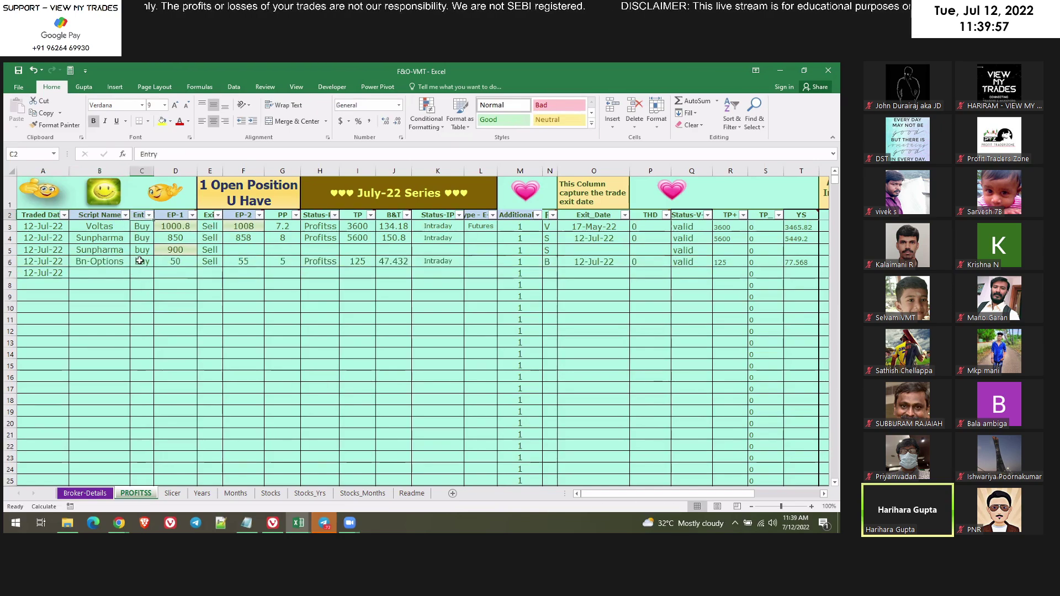
left_click(140, 261)
key("Right")
key("Right")
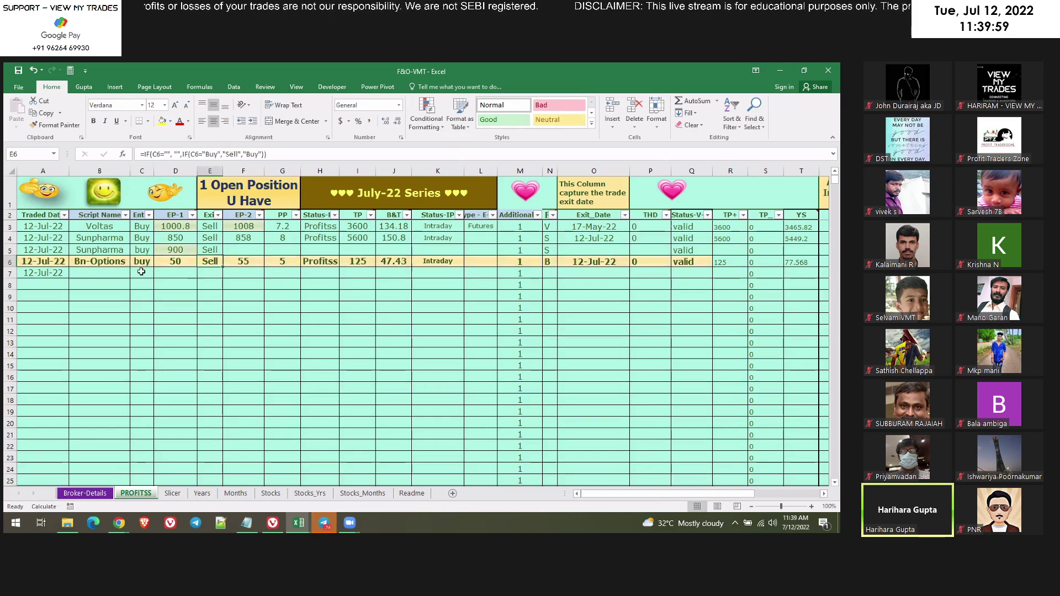
left_click(141, 272)
left_click(210, 274)
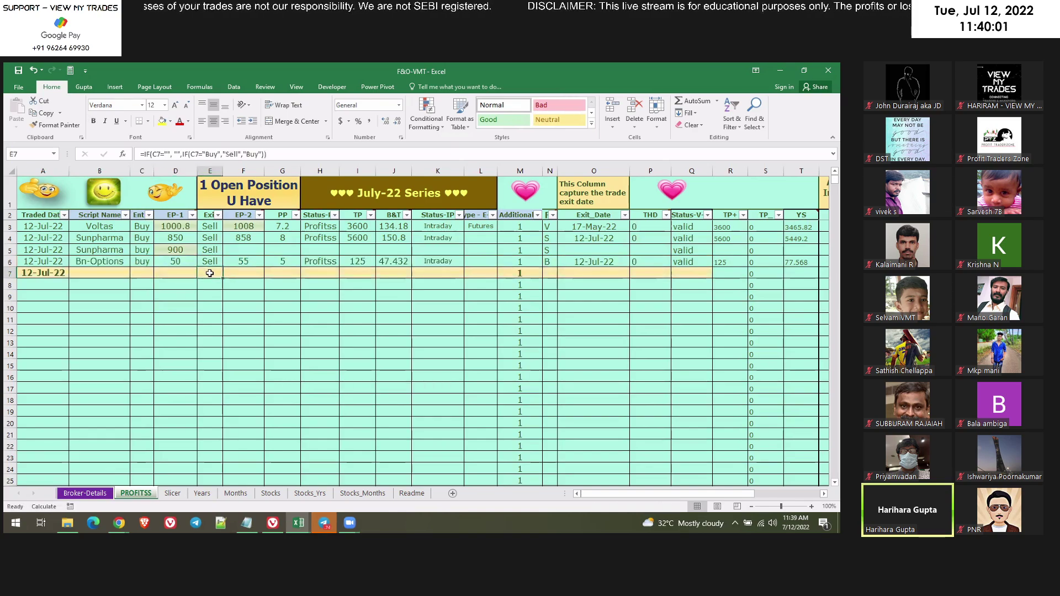
left_click(174, 274)
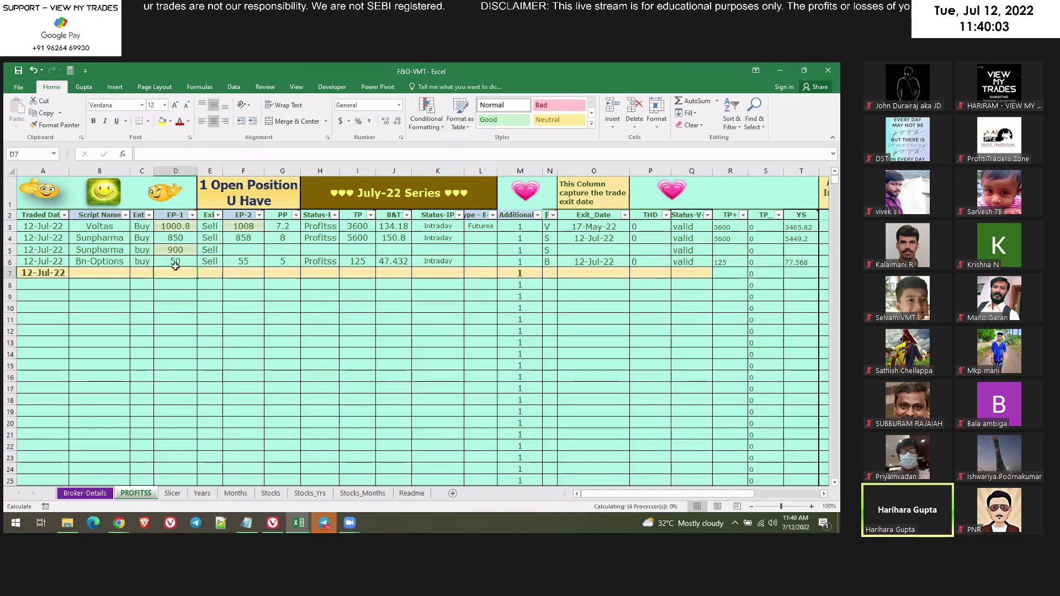
left_click(246, 275)
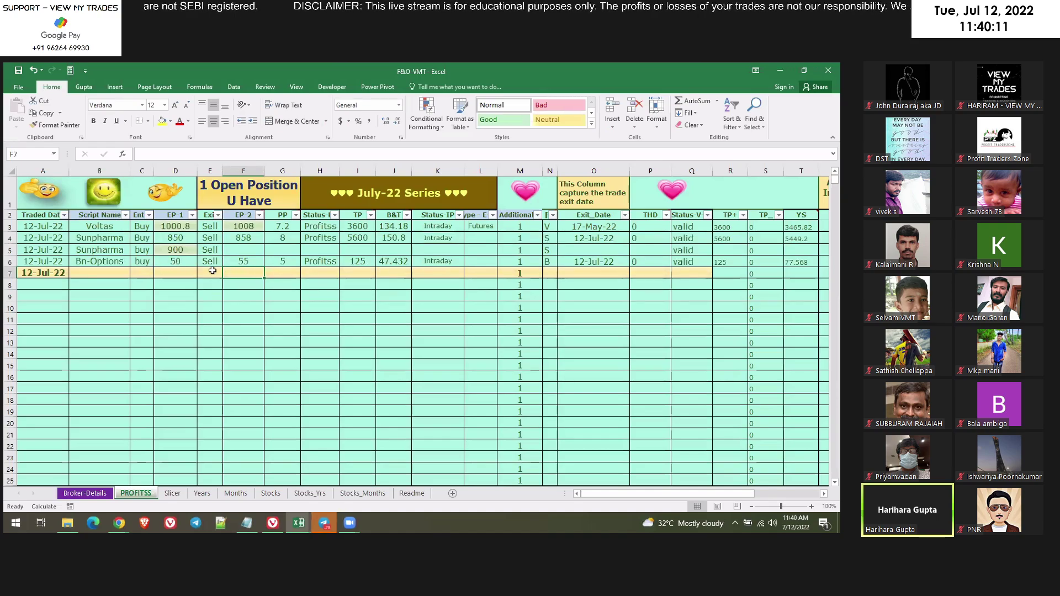
left_click(283, 263)
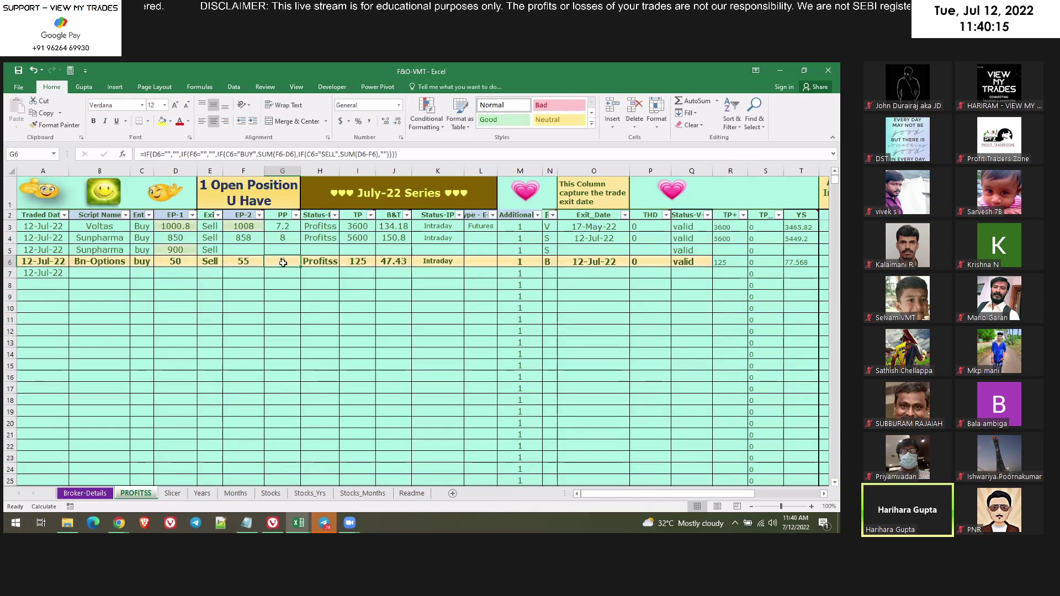
left_click(286, 274)
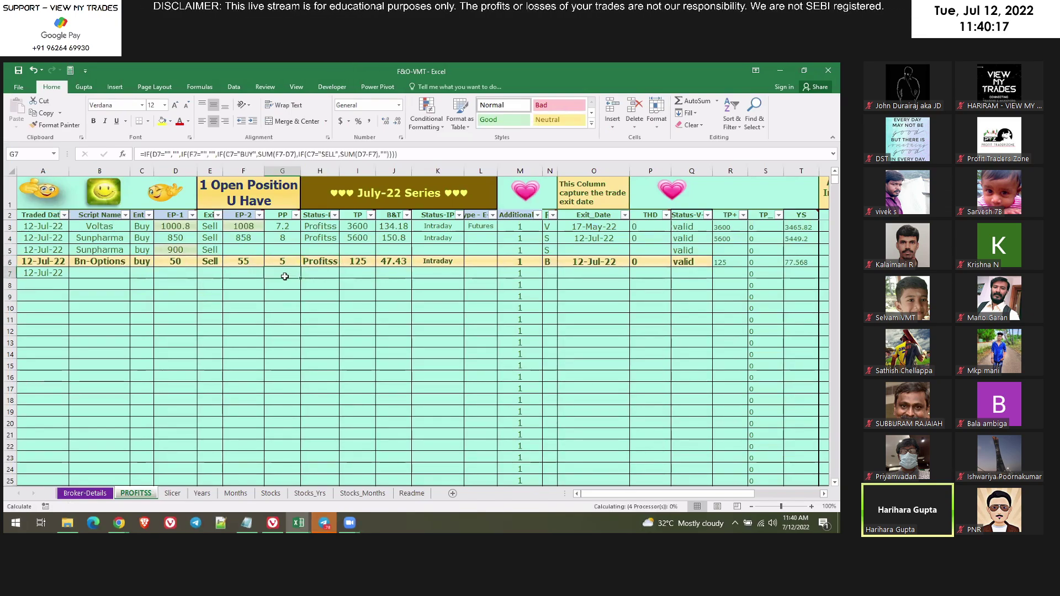
left_click(320, 274)
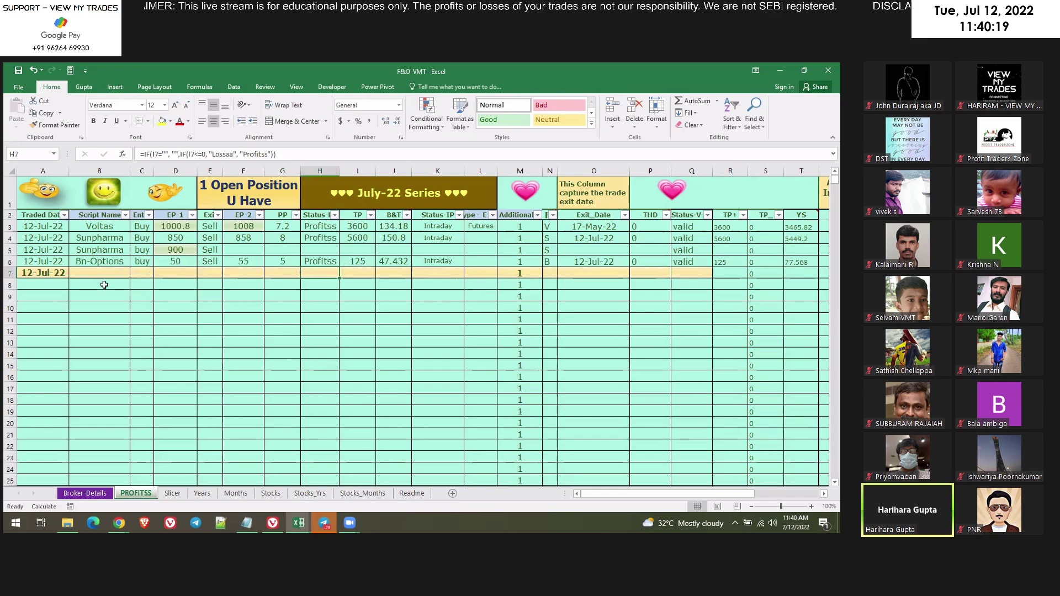
Enter Voltas in row 7 as a buy with entry price 1000.
left_click(83, 275)
type("voltas")
key("Tab")
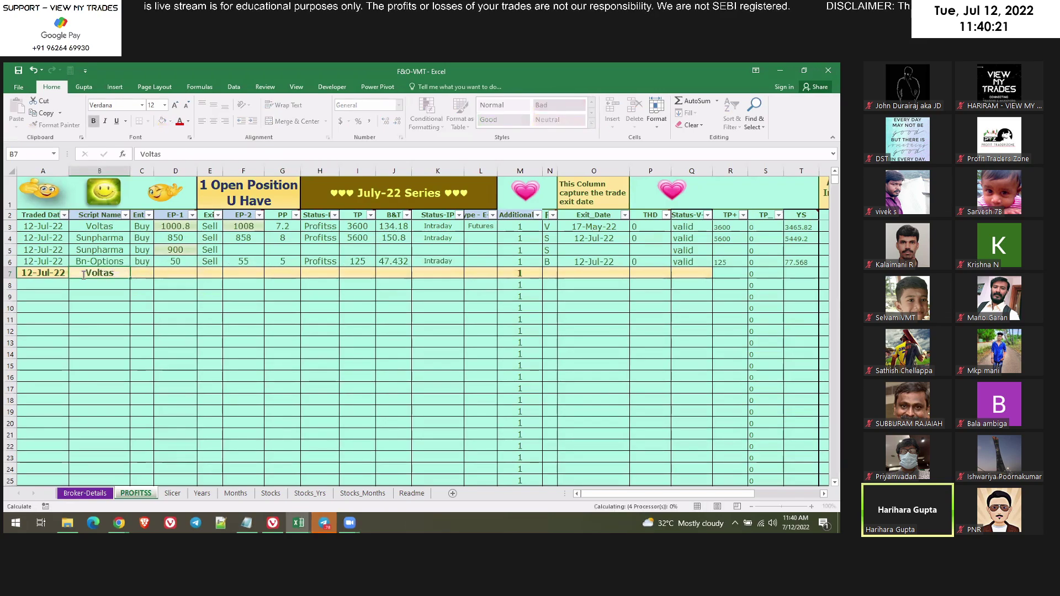
type("buy")
key("Return")
key("Tab")
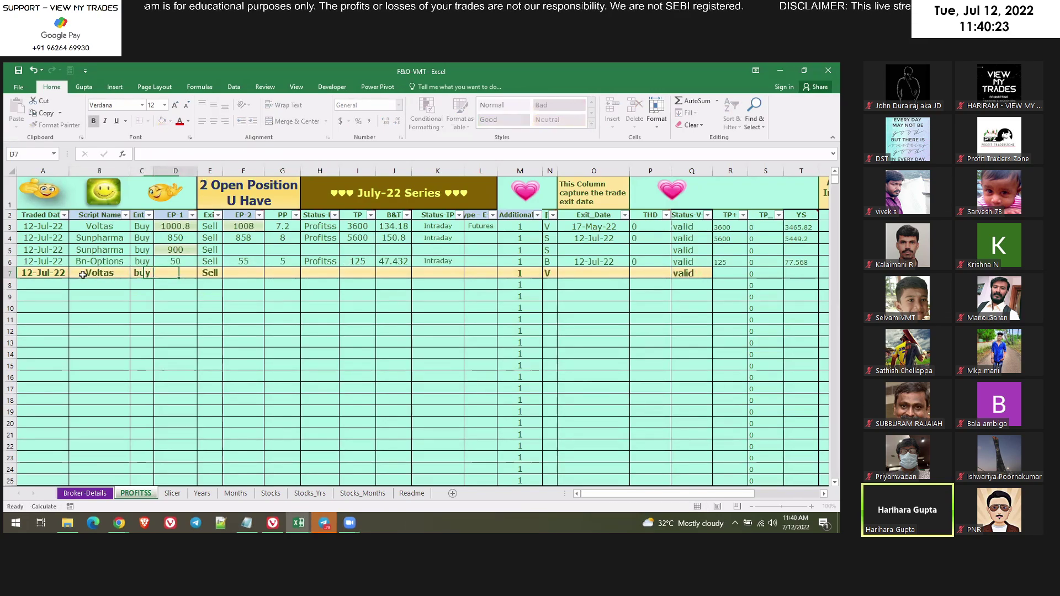
type("1000")
key("Return")
Record 985 as the exit price and check the resulting -7500 total profit.
key("Tab")
key("Tab")
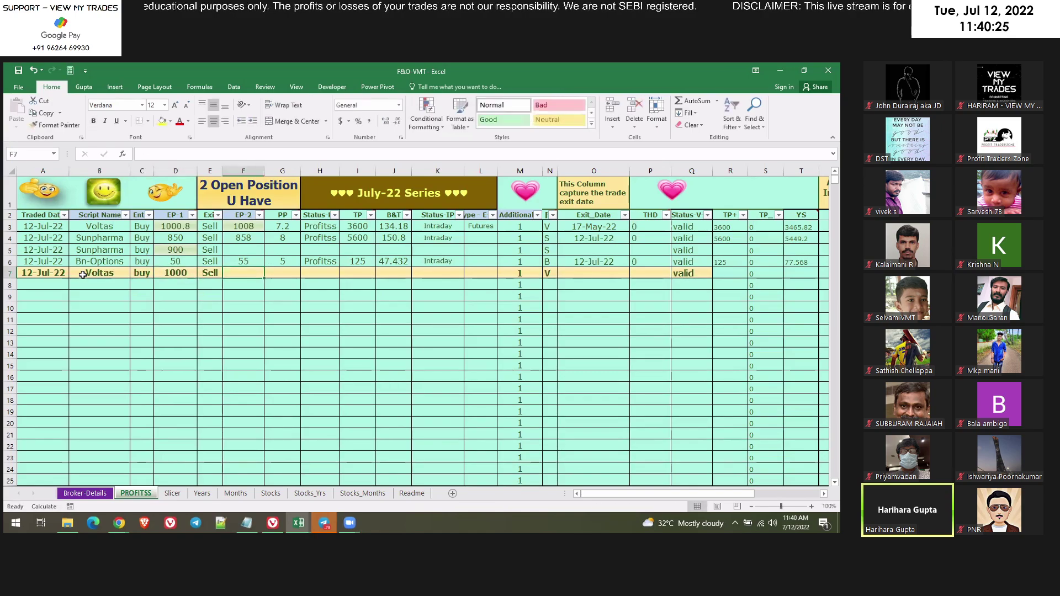
type("98")
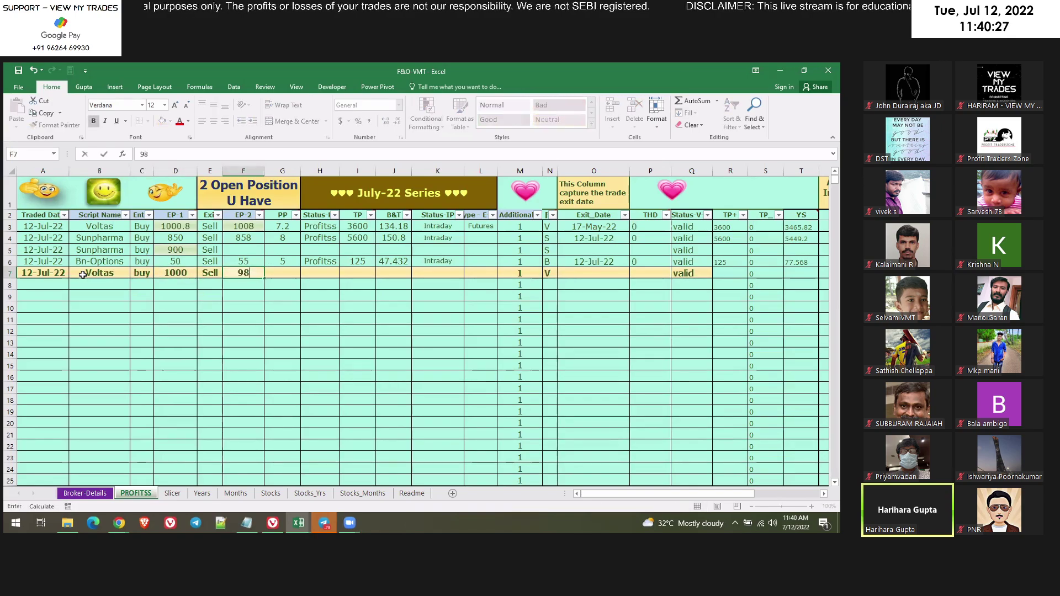
type("5")
key("Tab")
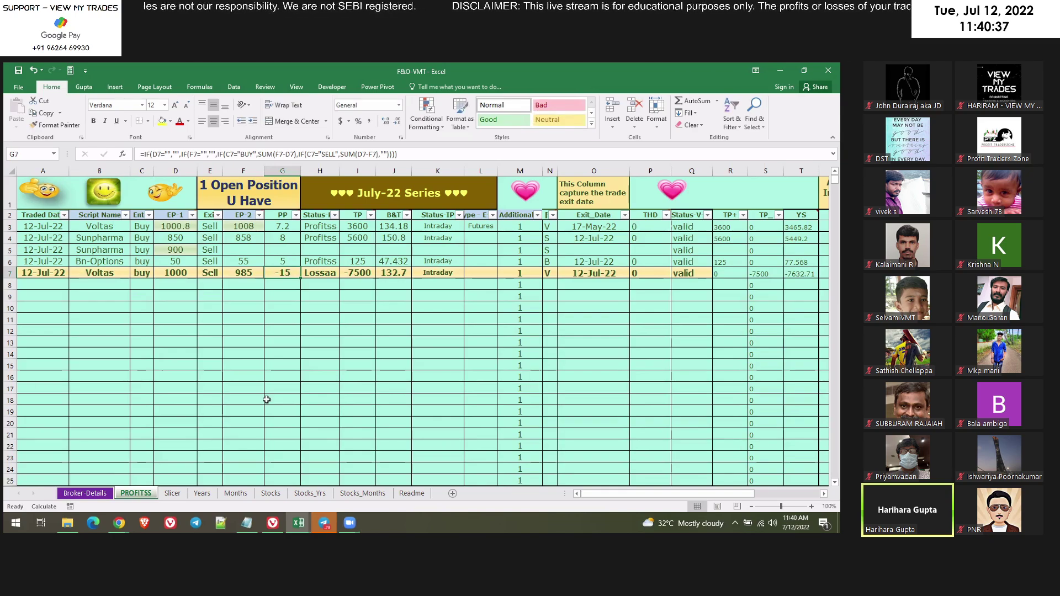
left_click(362, 274)
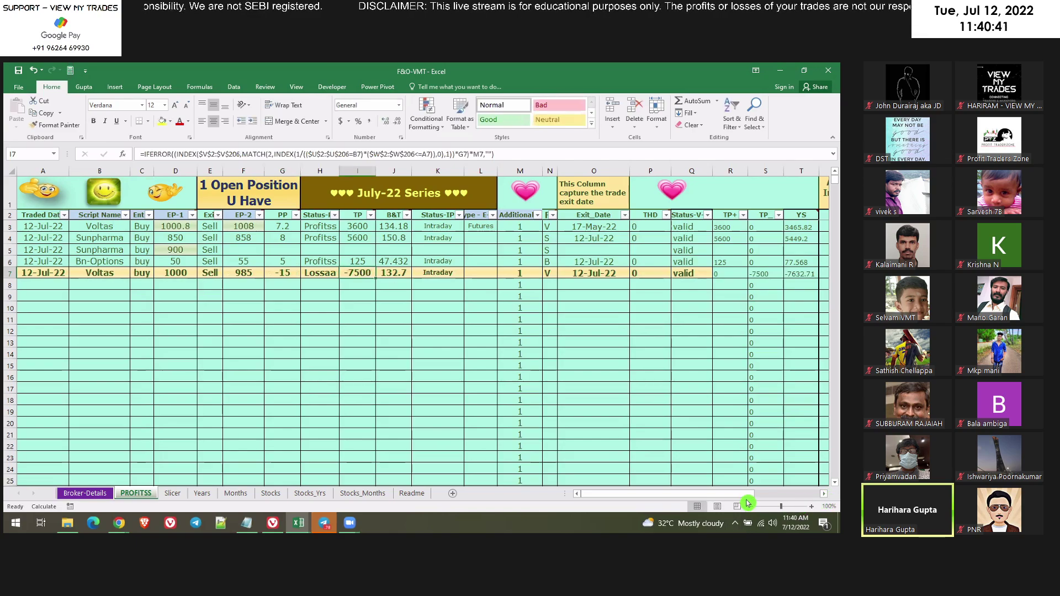
scroll(526, 218, "right", 5)
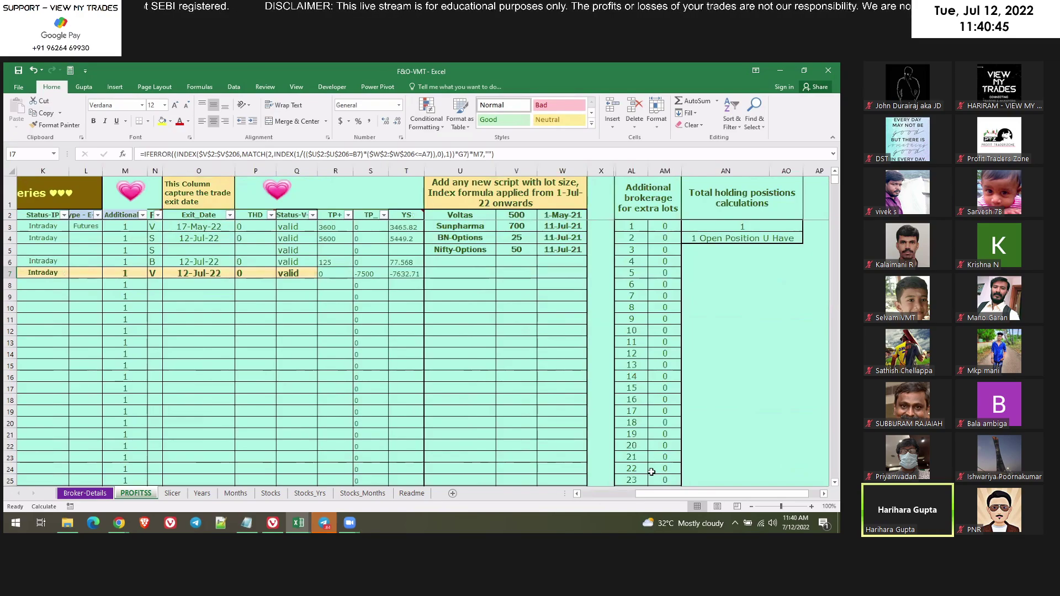
left_click_drag(637, 497, 637, 497)
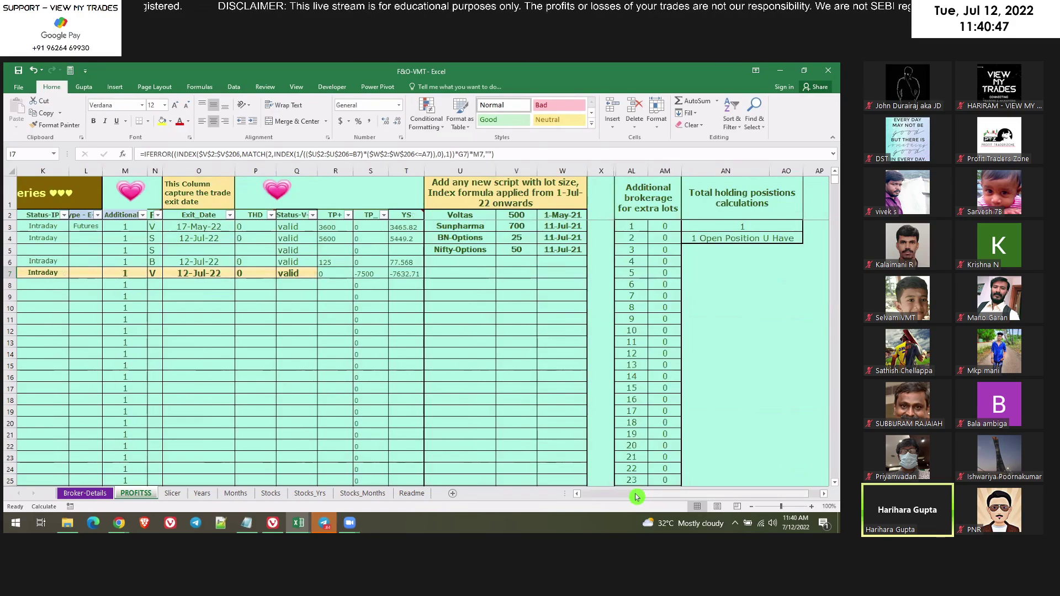
left_click_drag(460, 215, 562, 296)
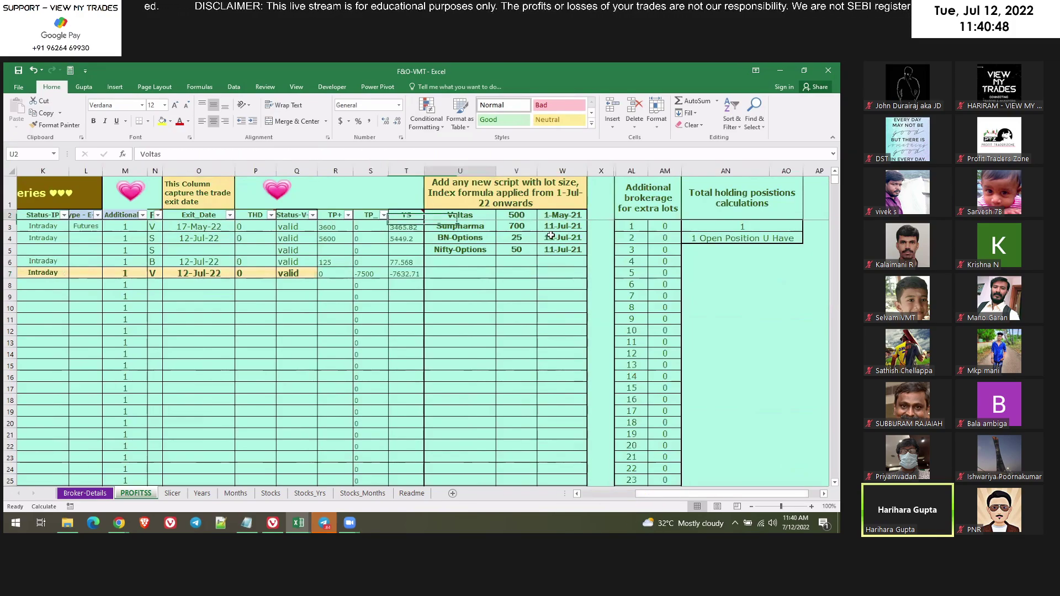
left_click(626, 499)
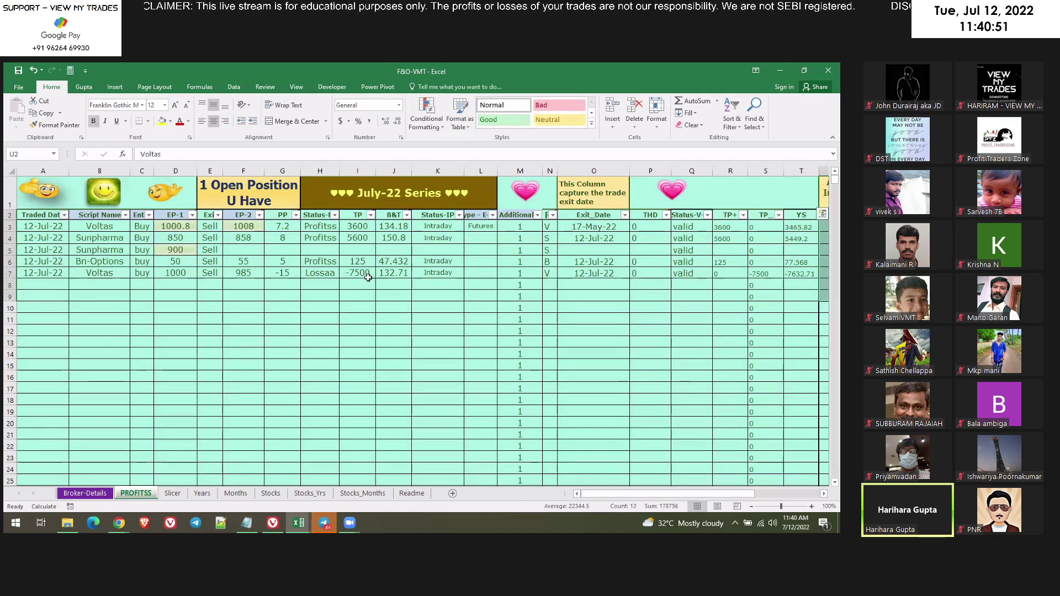
left_click(354, 275)
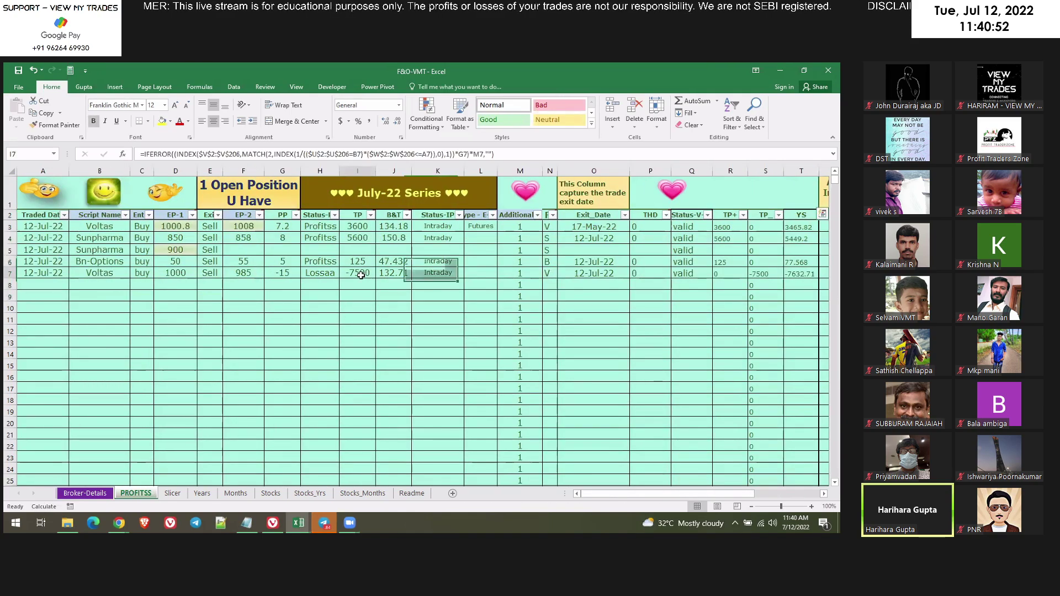
left_click(274, 277)
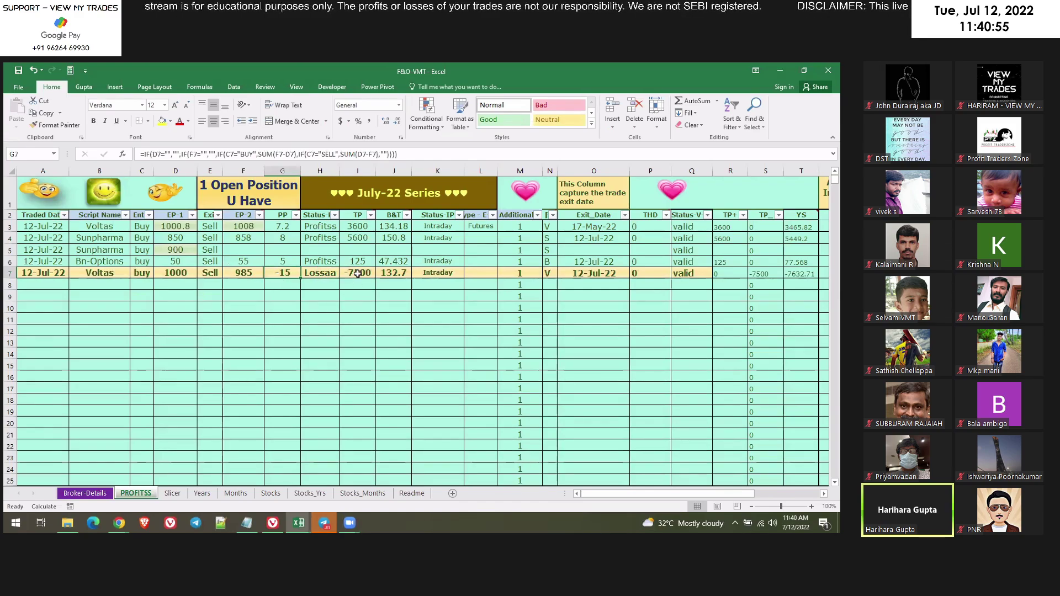
left_click(358, 274)
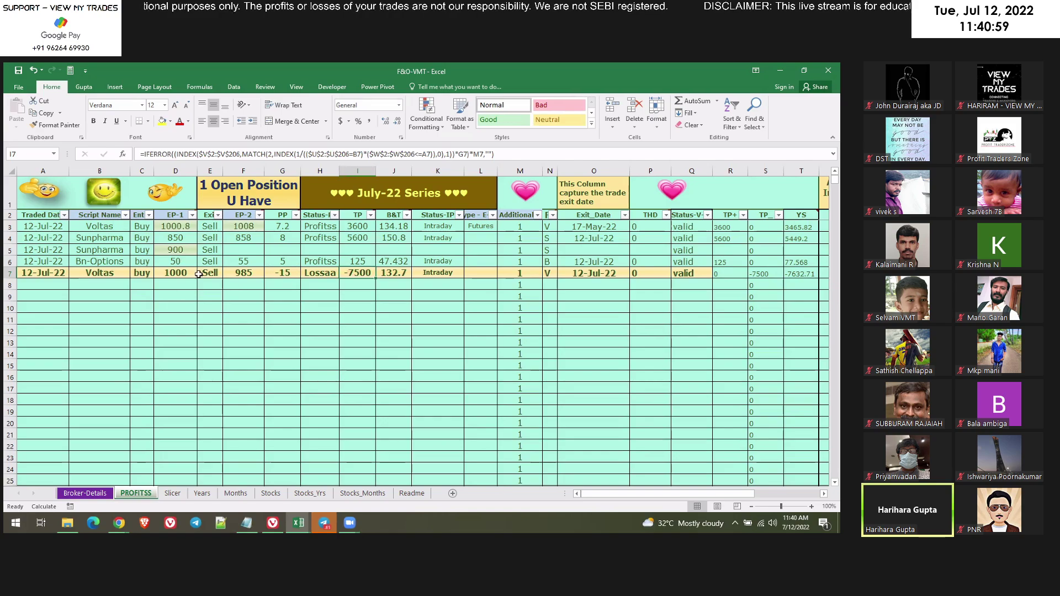
left_click(407, 272)
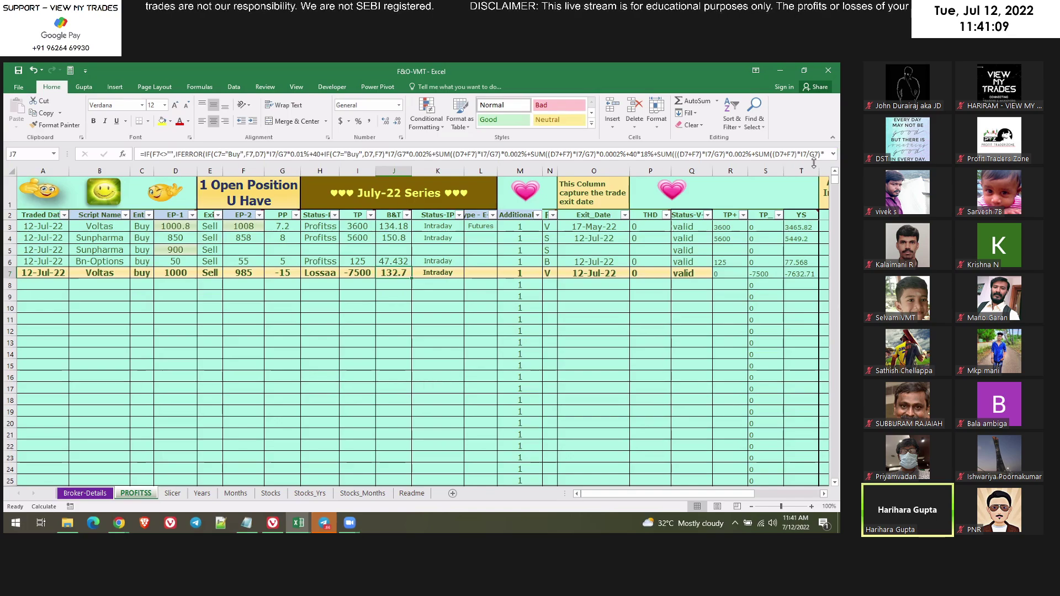
left_click(834, 156)
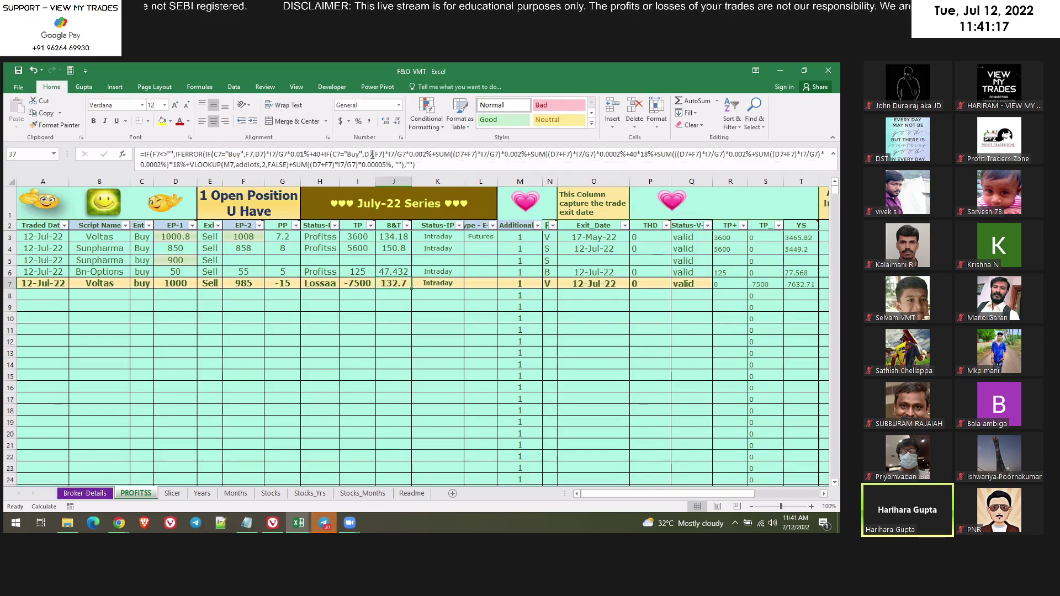
left_click(426, 165)
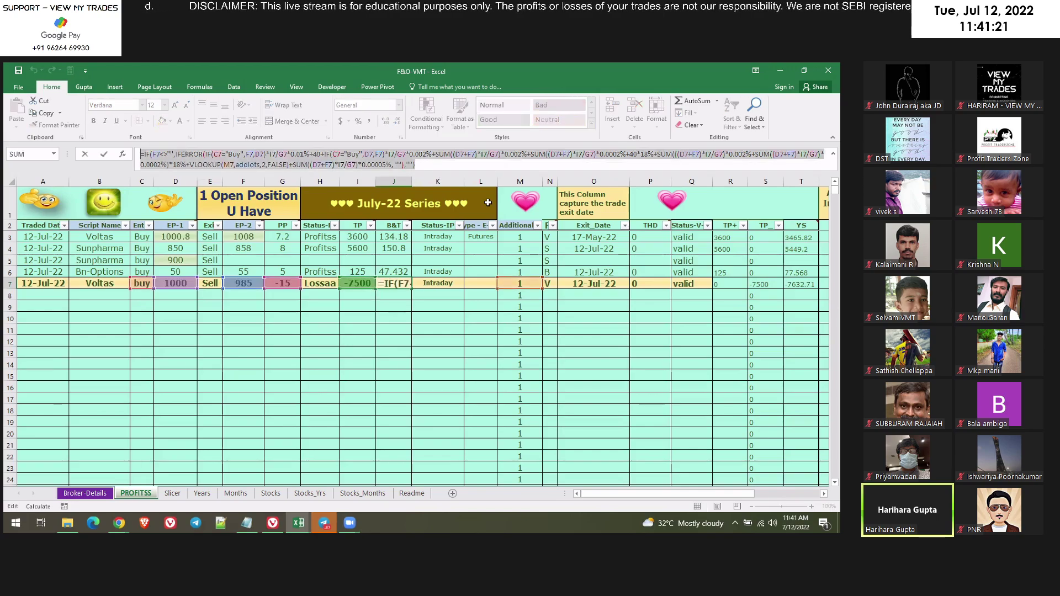
key("Return")
left_click(358, 310)
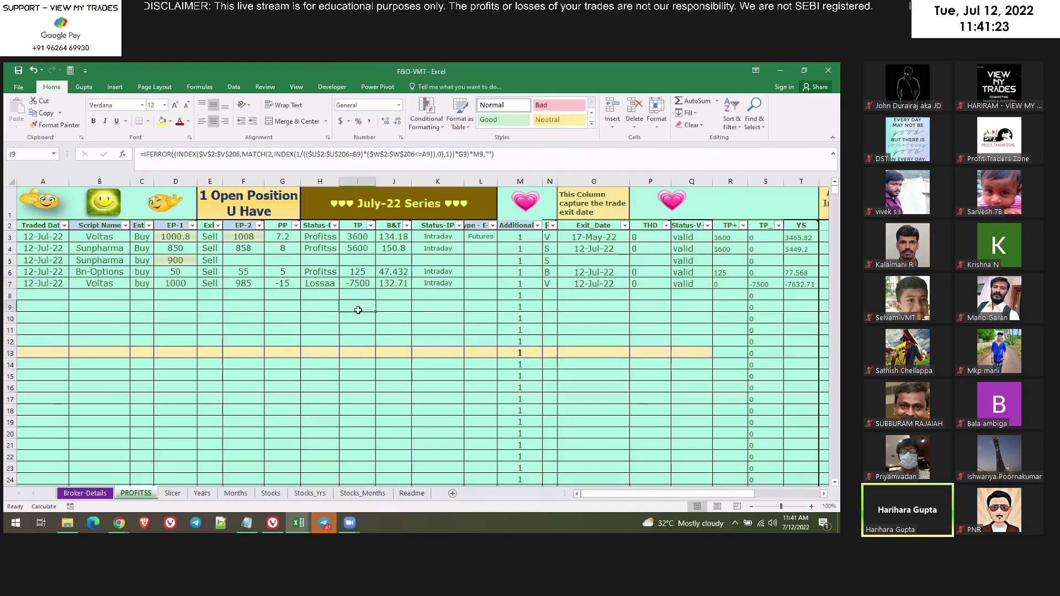
left_click(357, 296)
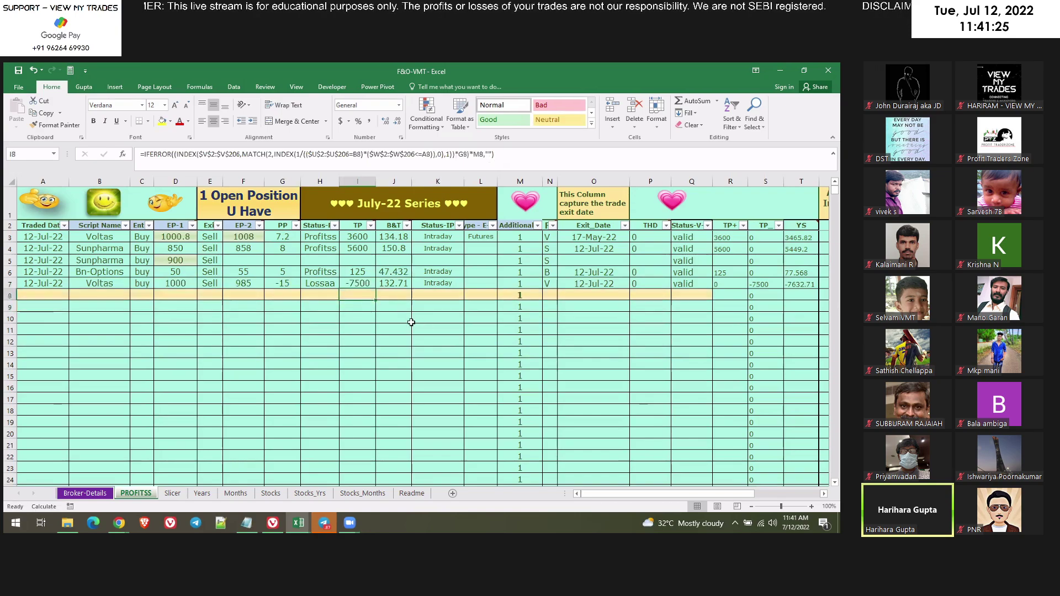
key("Delete")
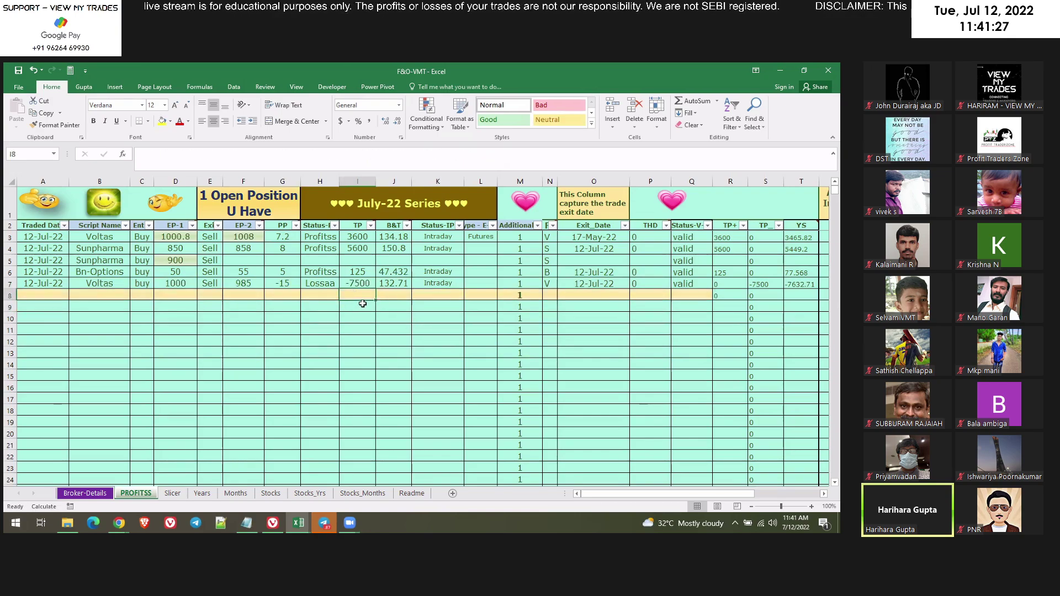
key("ctrl+z")
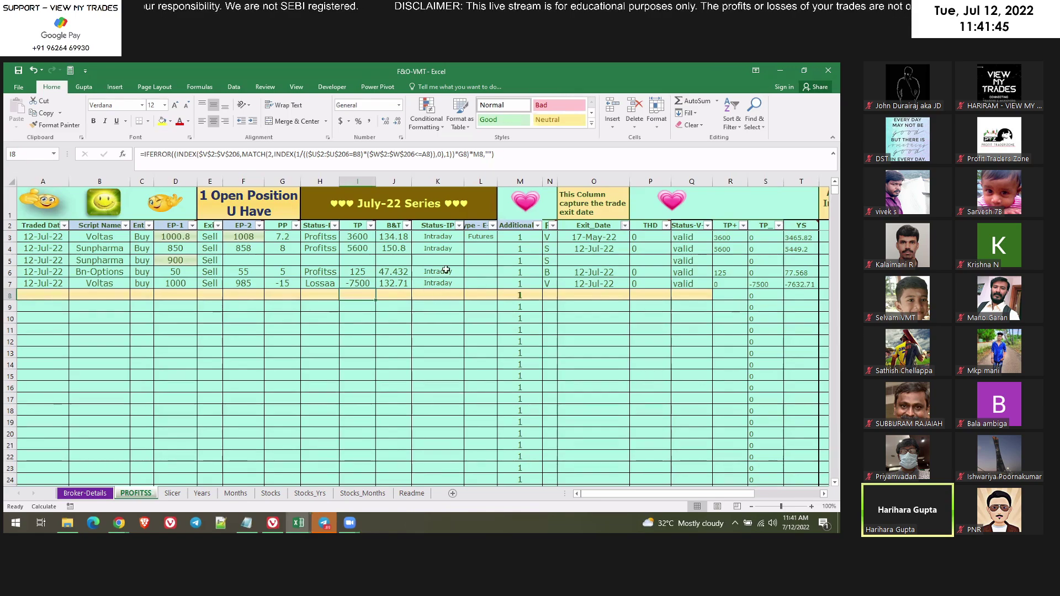
left_click(394, 283)
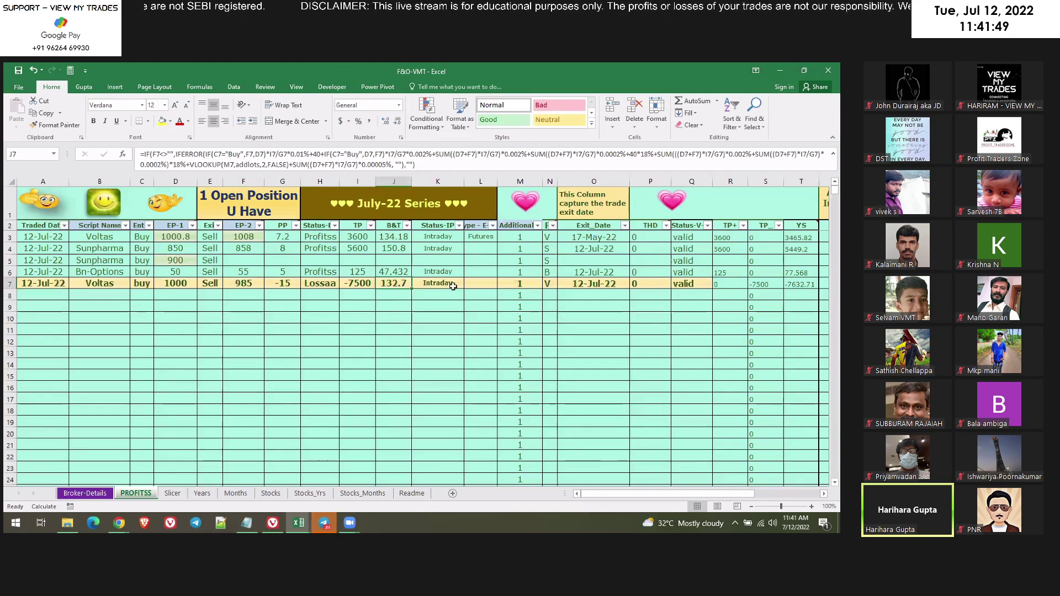
left_click(438, 286)
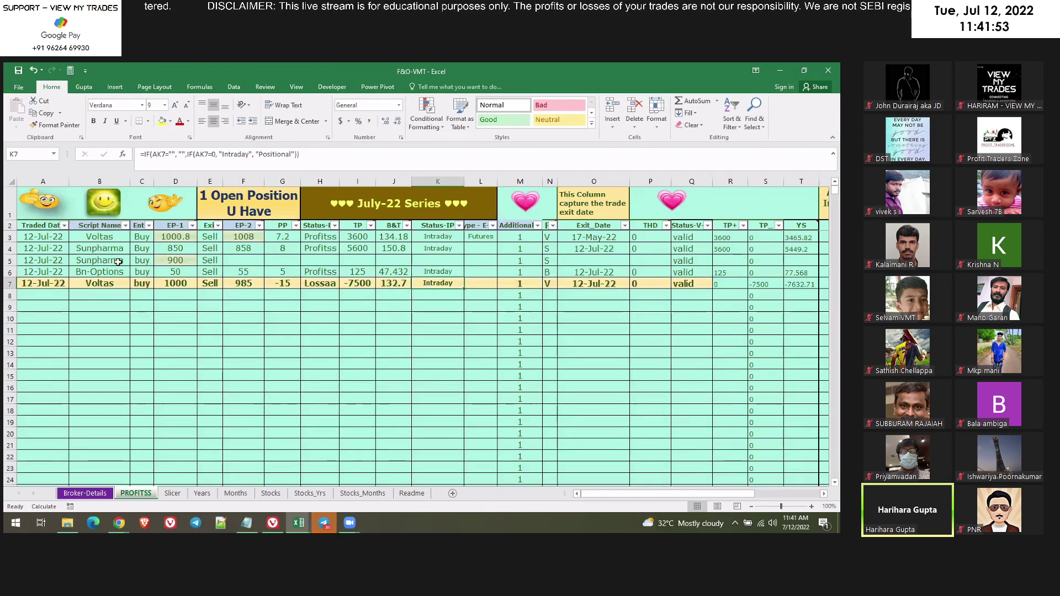
left_click(185, 262)
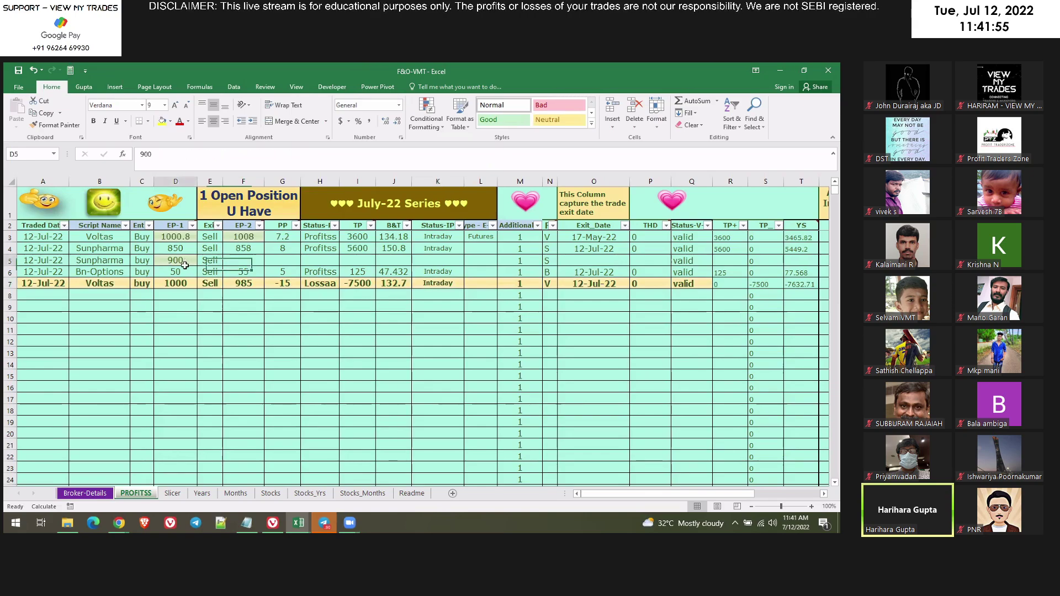
left_click(243, 263)
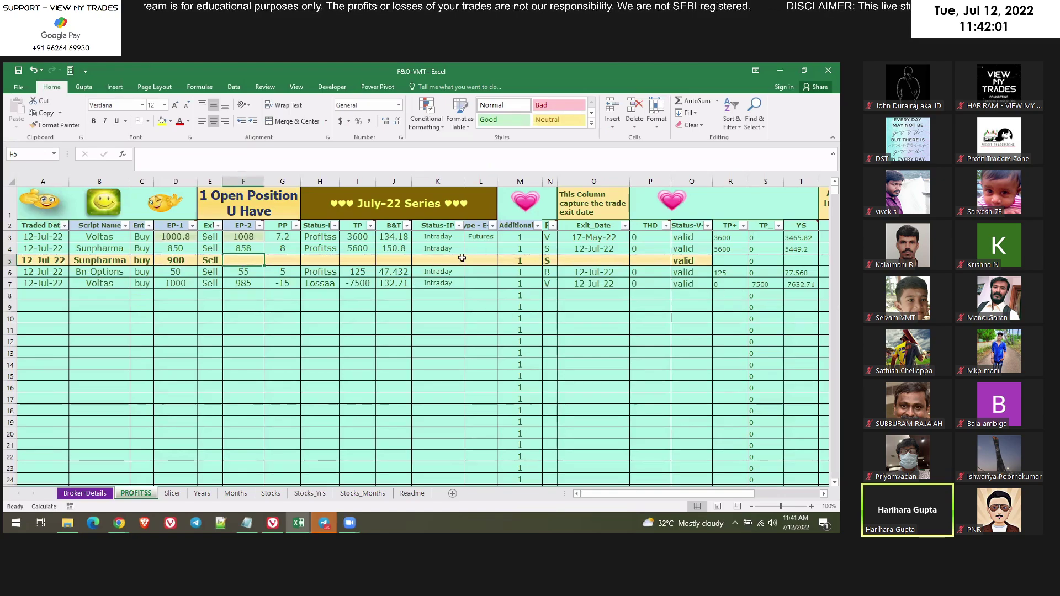
left_click(437, 261)
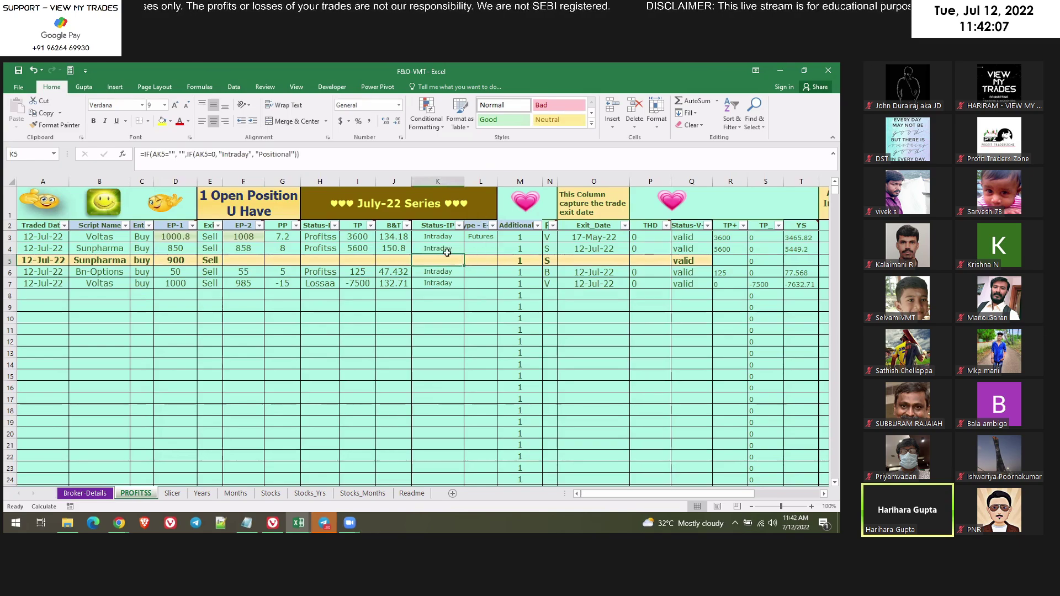
left_click(478, 250)
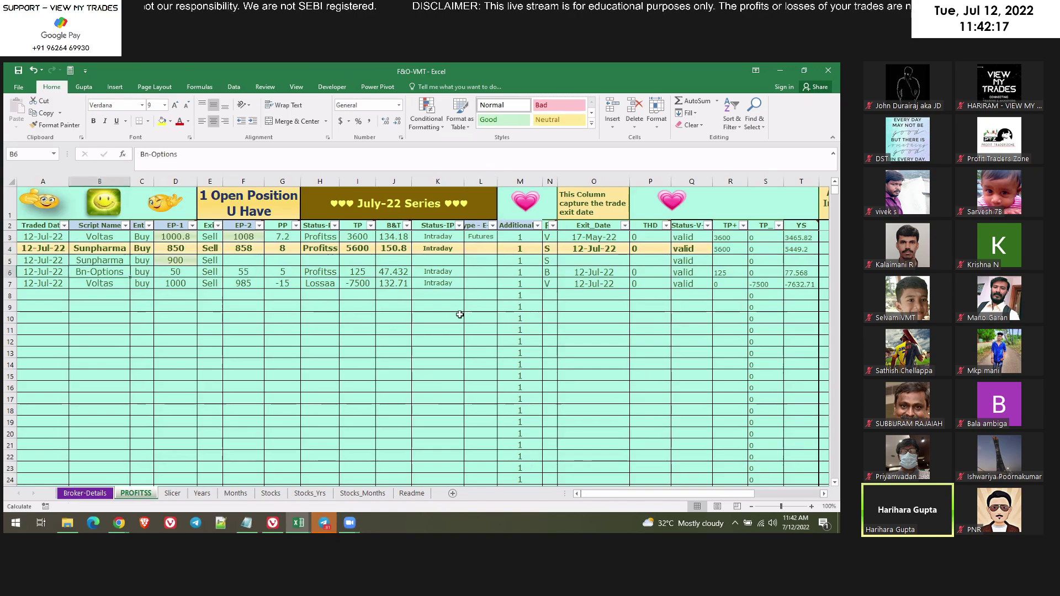
Type Options in L6 and Futures in L4, L5 and L7 of the Type column.
left_click(486, 274)
type("Optio")
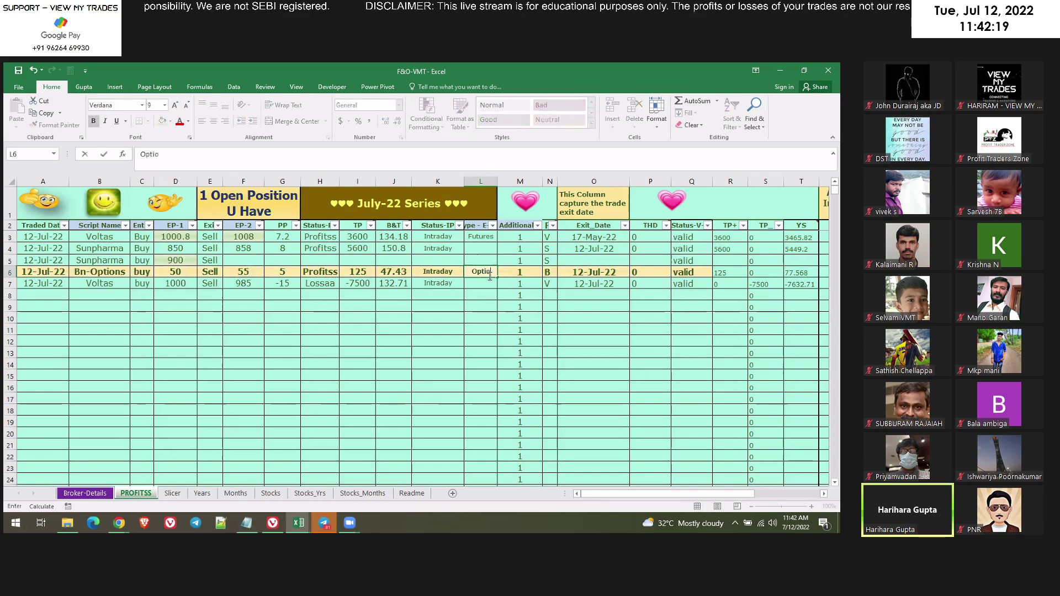
type("ns")
key("Return")
left_click(475, 248)
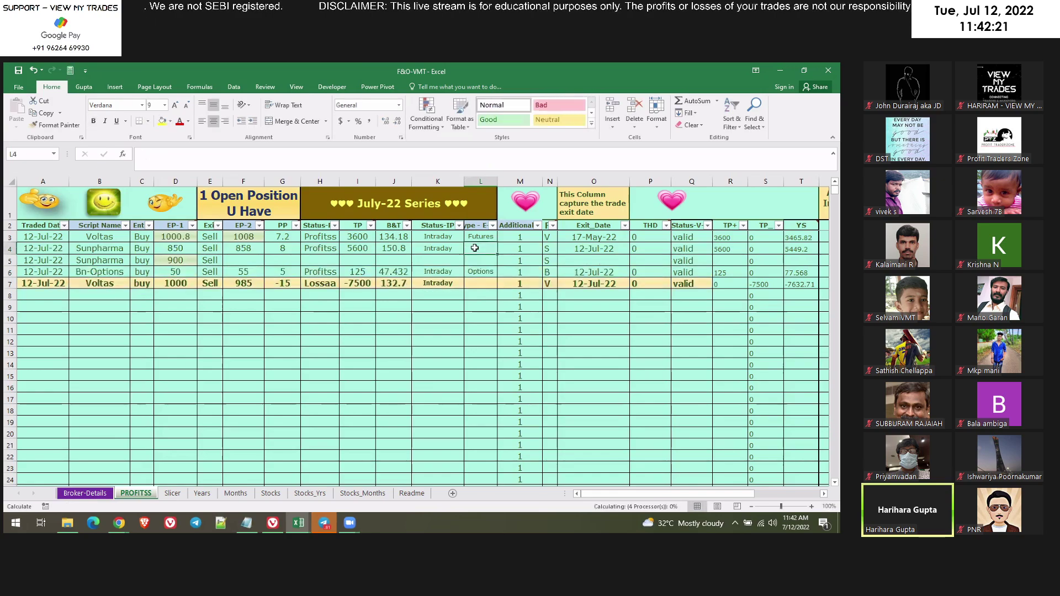
type("f")
key("Return")
type("f")
left_click(482, 284)
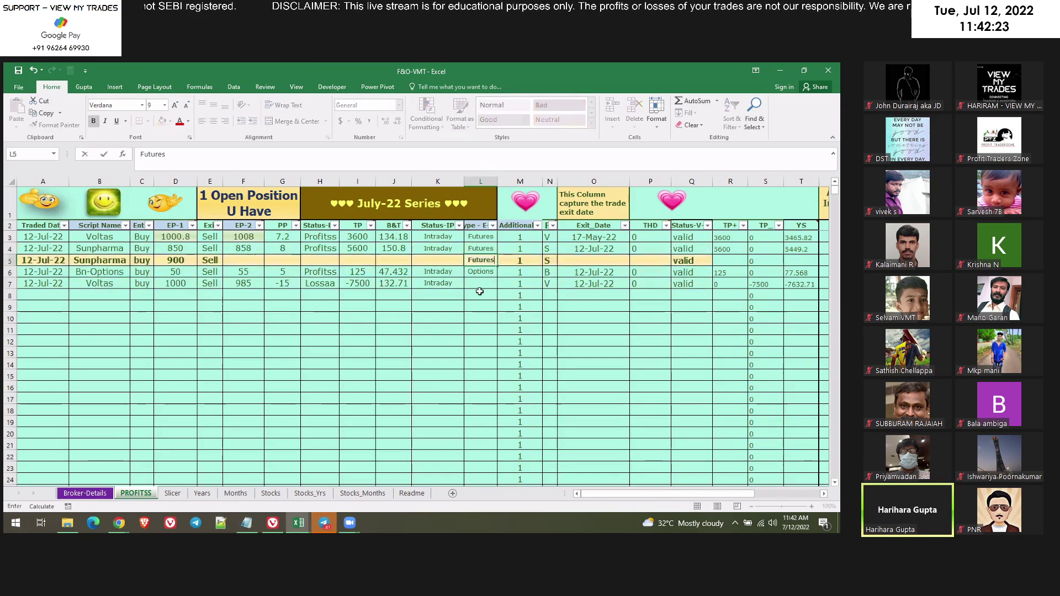
type("futures")
left_click(475, 307)
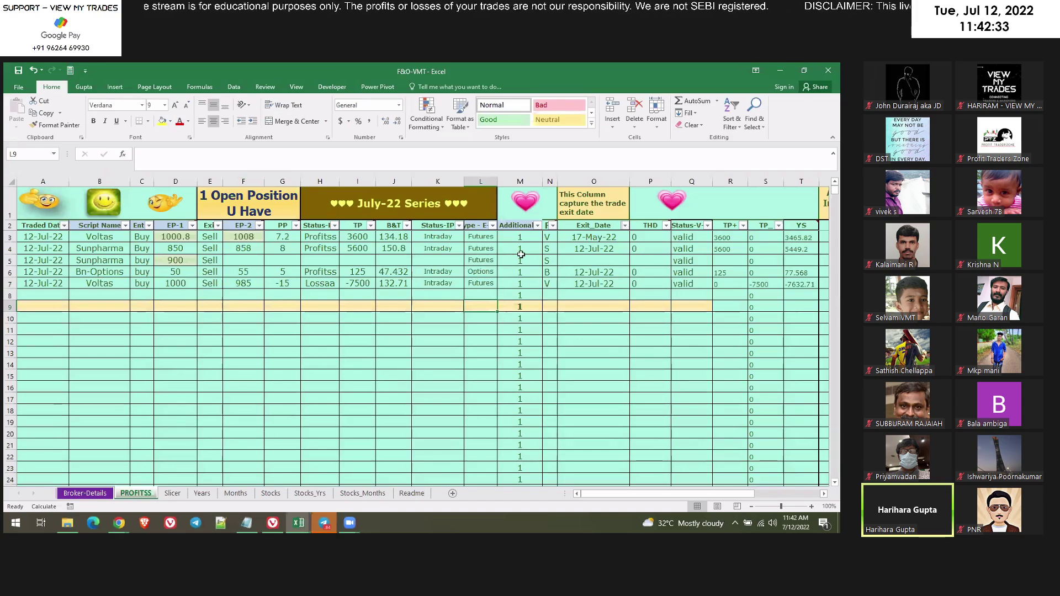
left_click(521, 237)
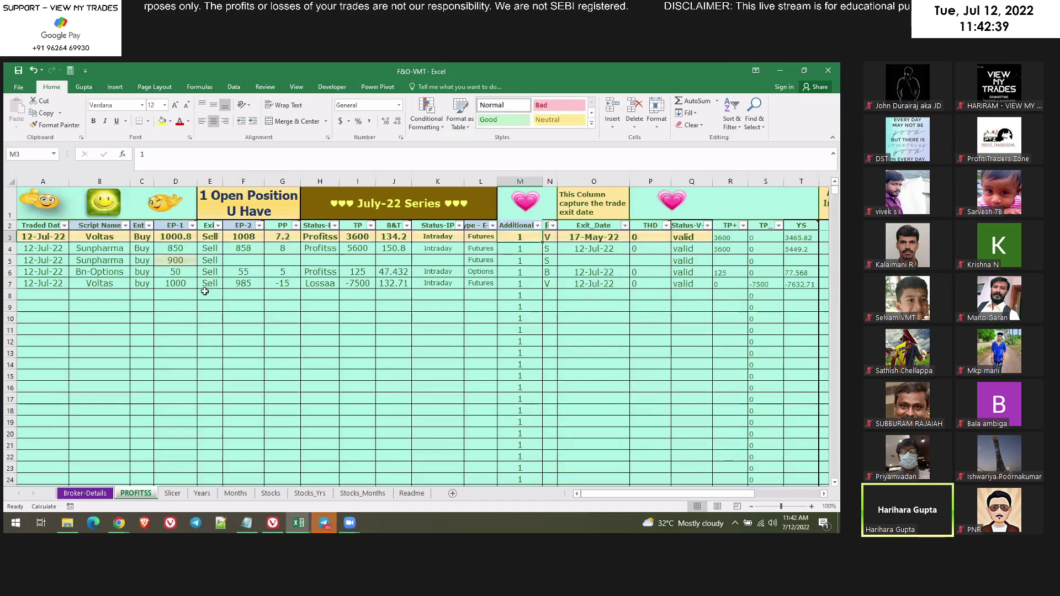
left_click(181, 275)
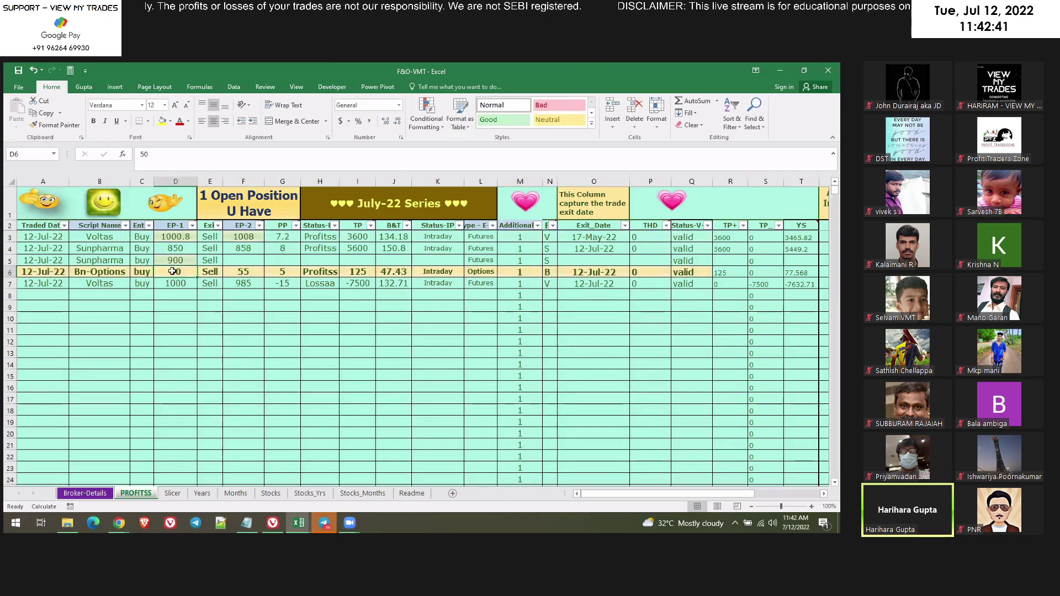
left_click(521, 273)
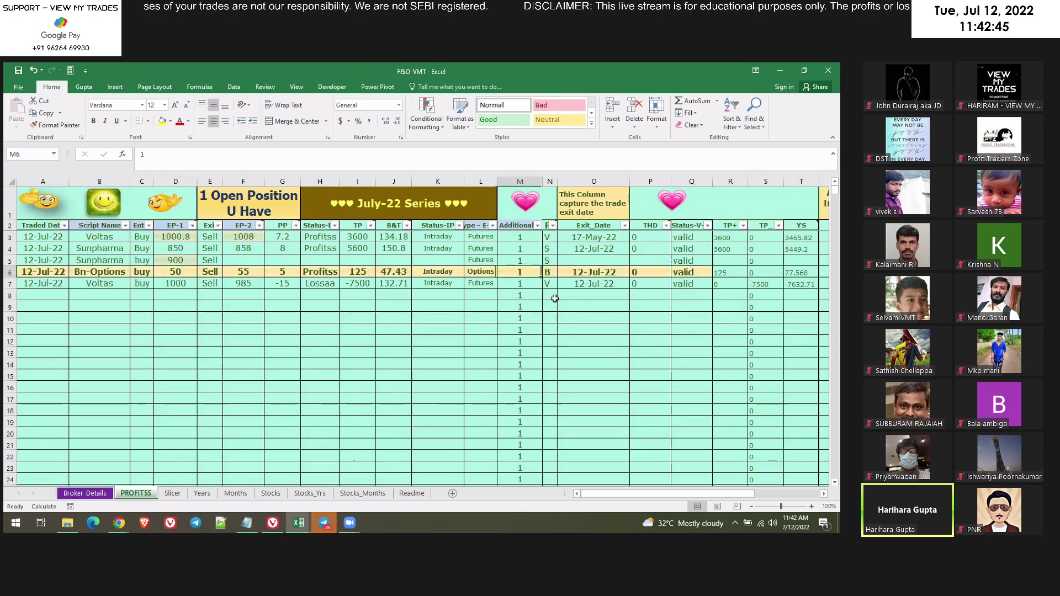
type("10")
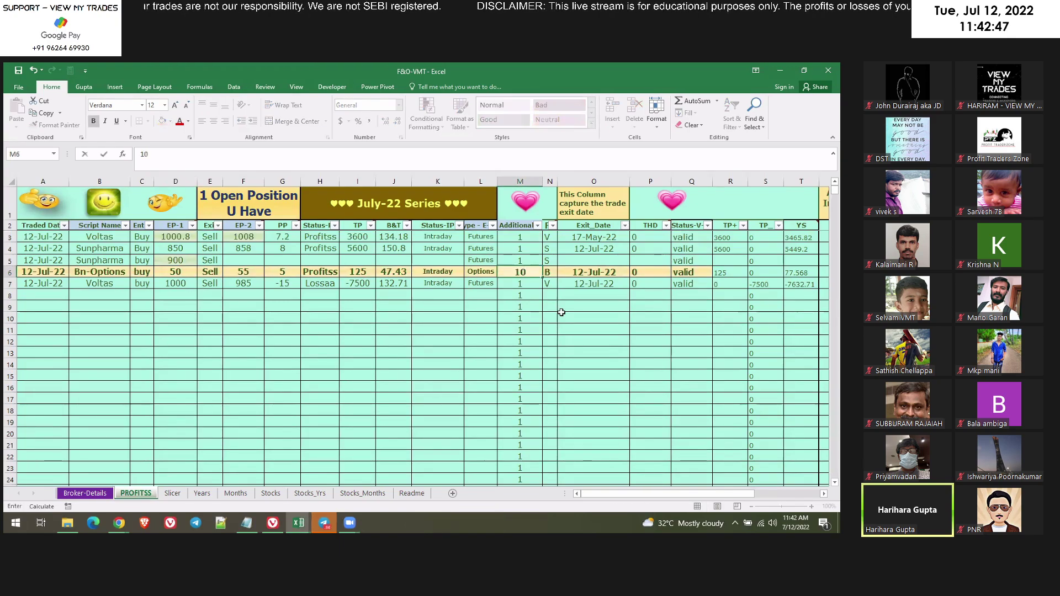
key("Return")
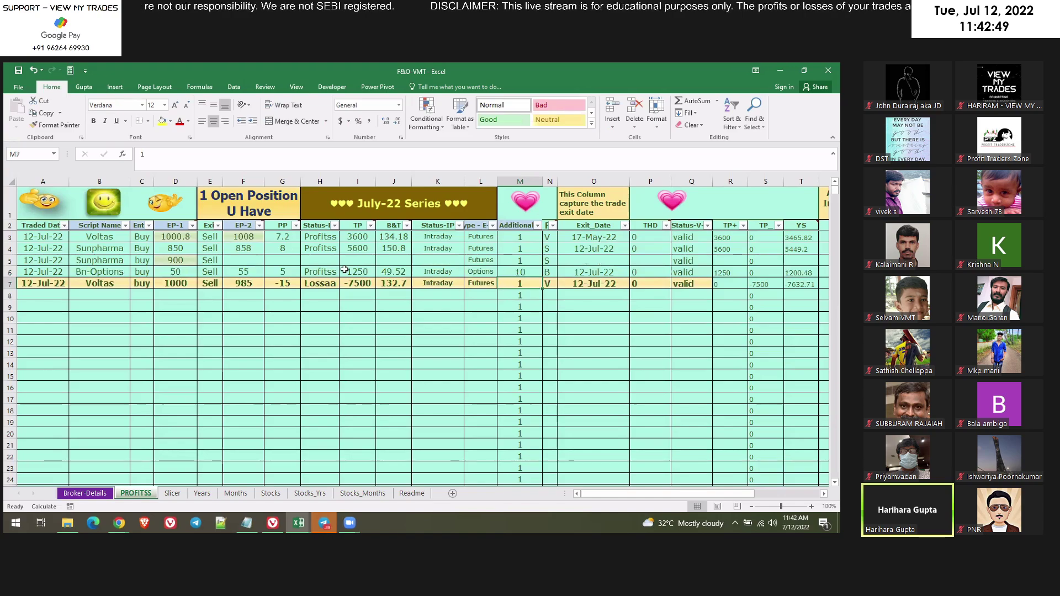
left_click(362, 275)
left_click(522, 274)
type("8")
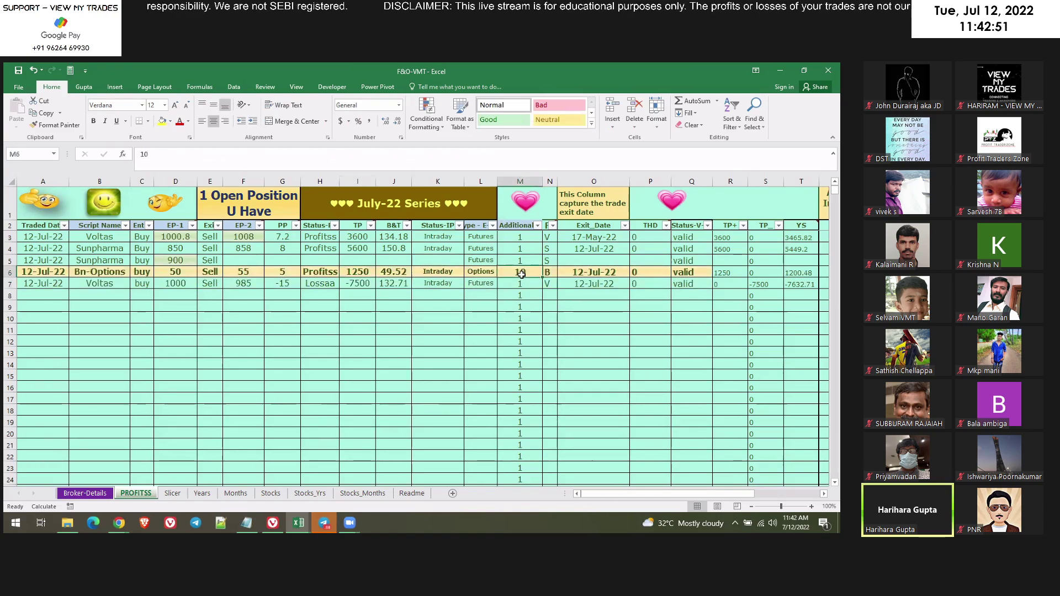
key("Return")
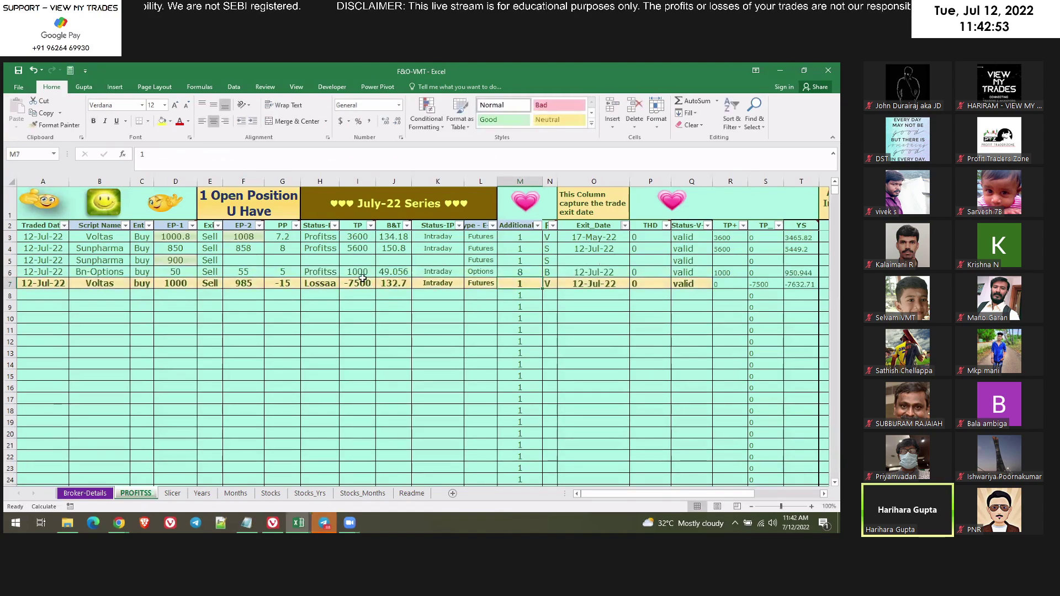
left_click(517, 276)
type("2")
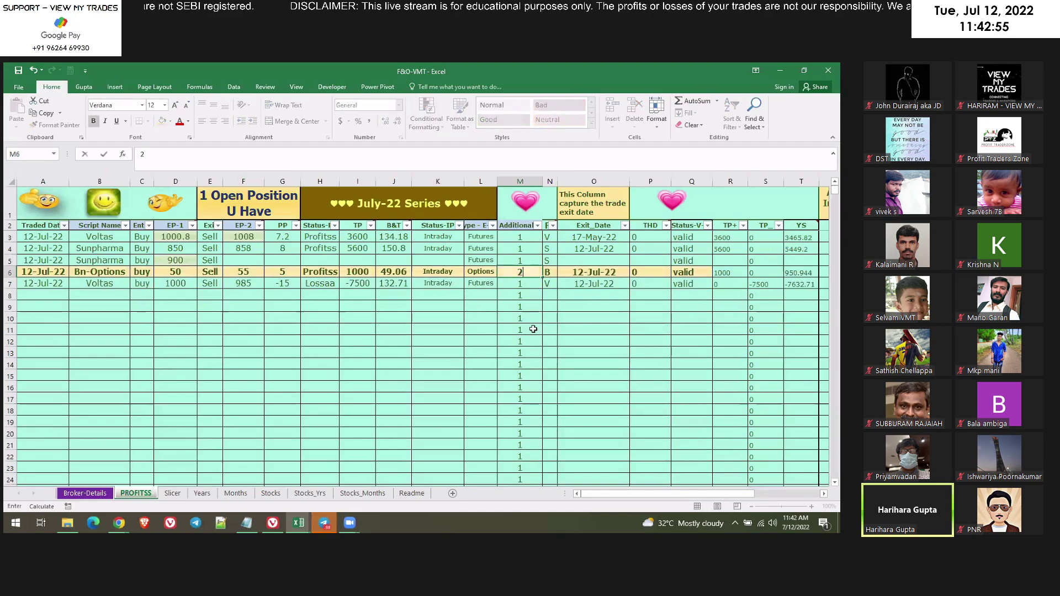
key("Return")
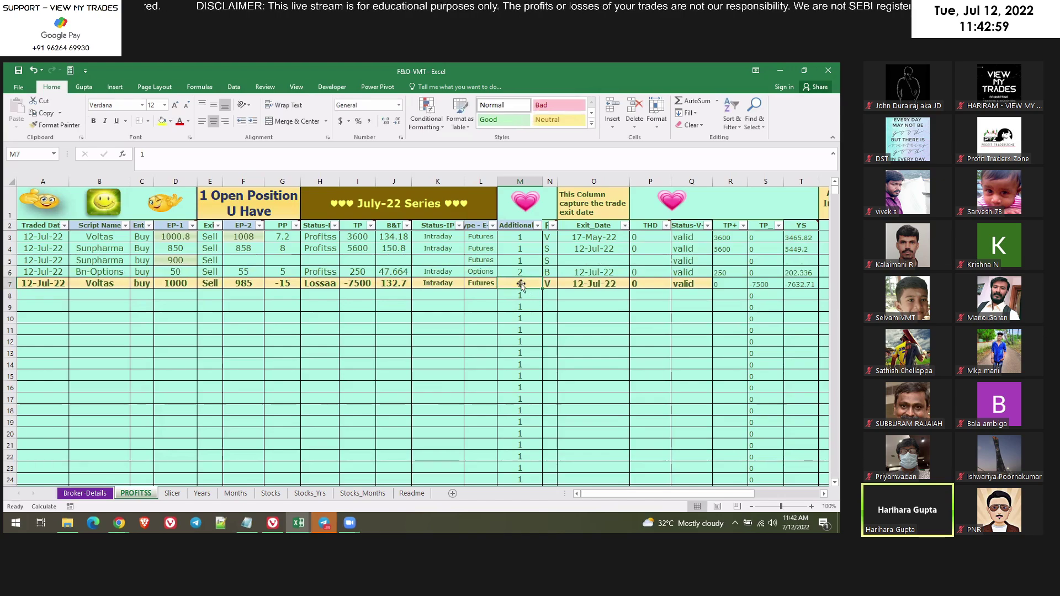
left_click(523, 271)
left_click(521, 330)
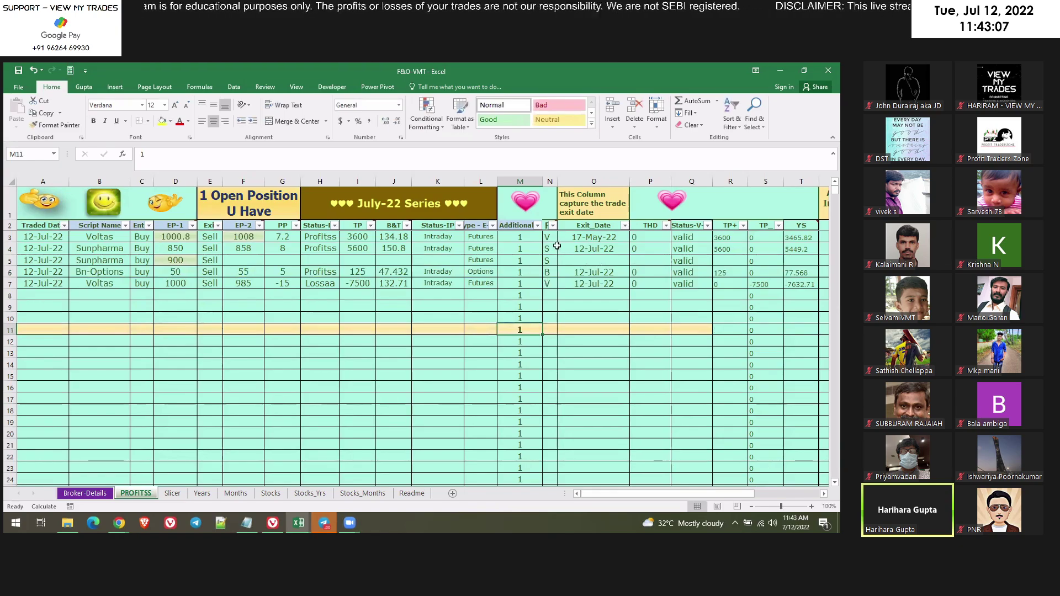
Review the exit date formulas in O4–O5, the THD formula and Voltas validity in Q7.
left_click(103, 239)
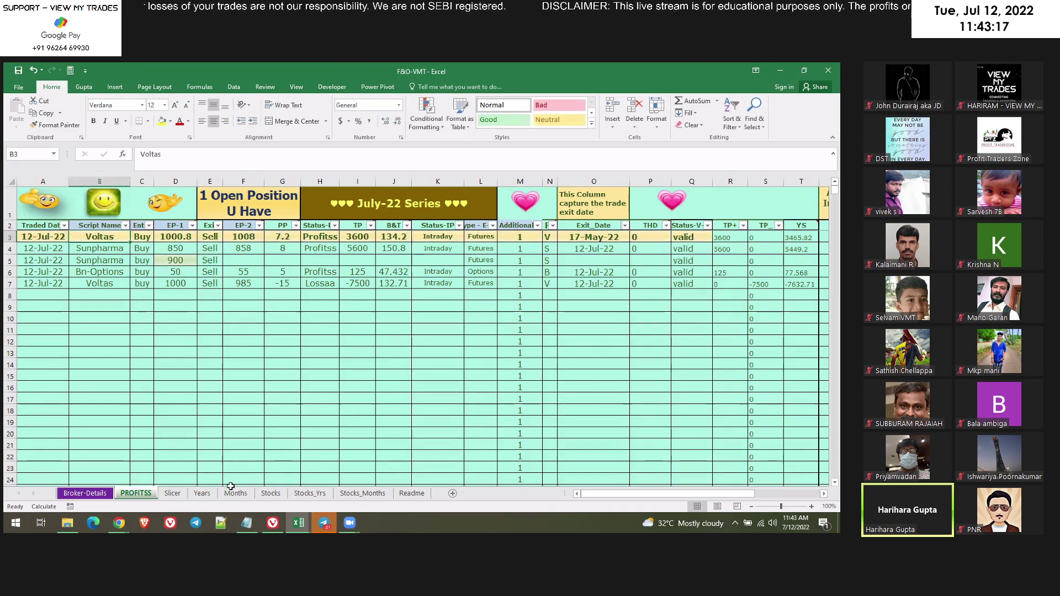
left_click(595, 260)
left_click(594, 245)
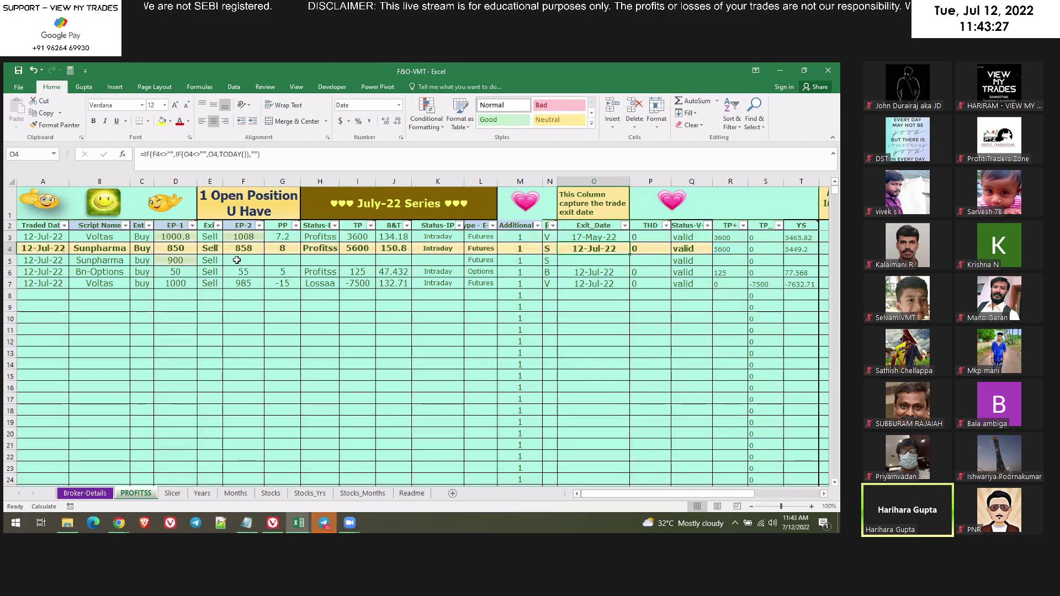
left_click(237, 260)
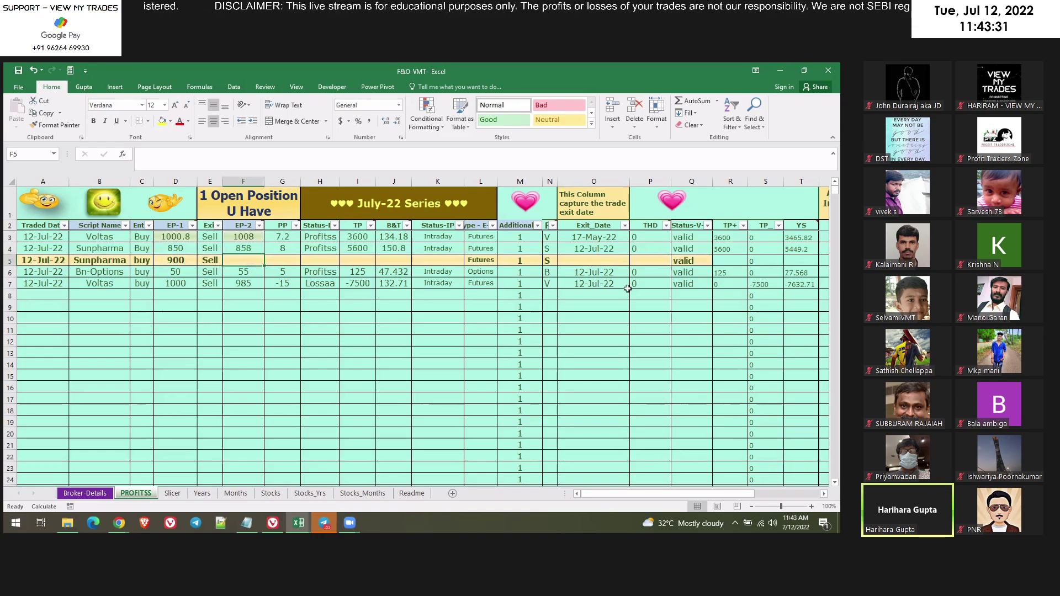
left_click(593, 261)
left_click(652, 259)
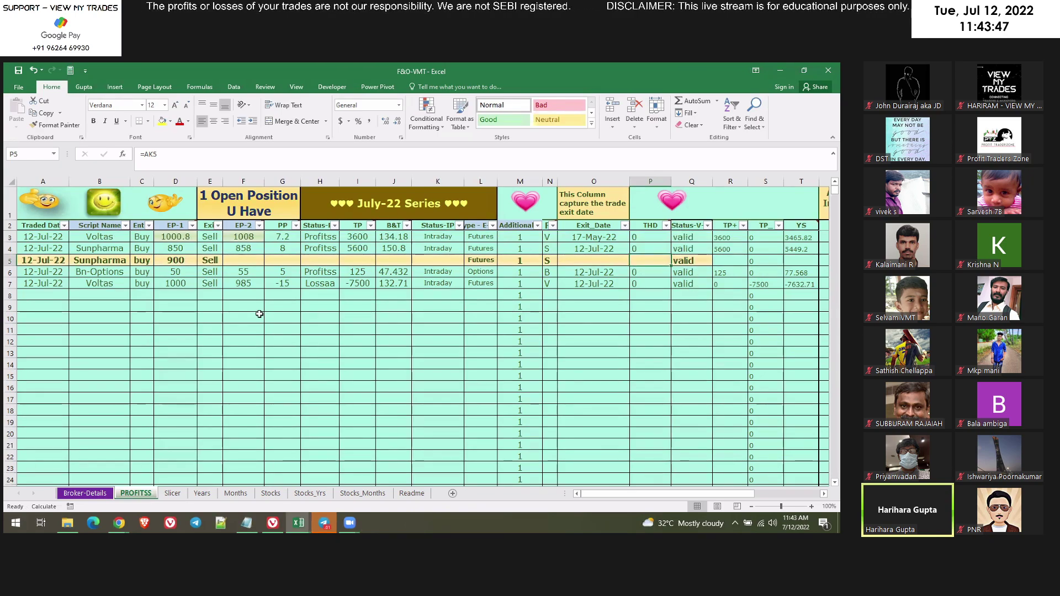
left_click(685, 285)
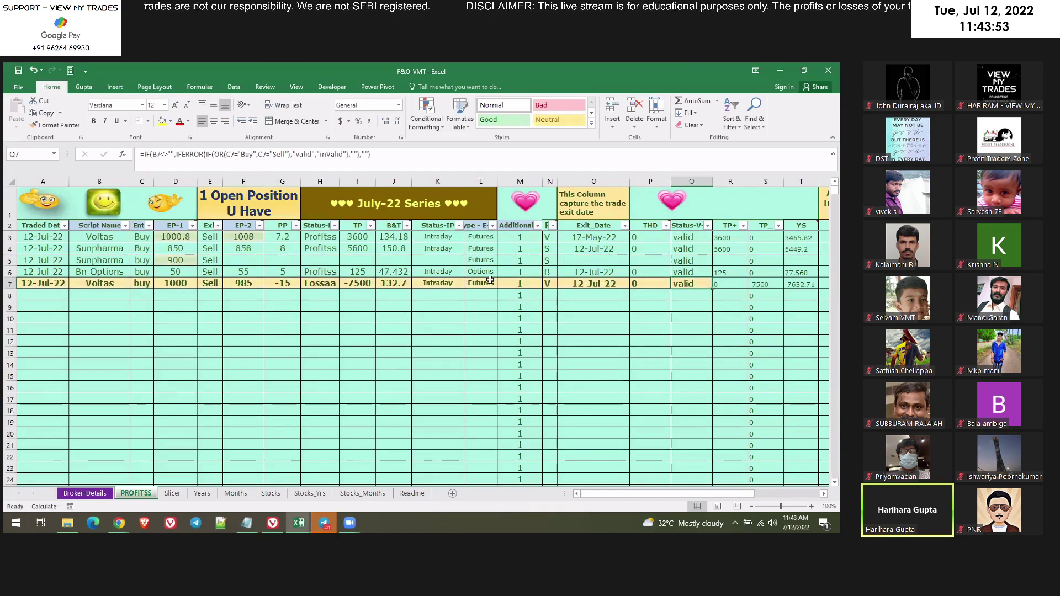
Enter a test value 'aa' in C8 and check row 8's validity formula.
left_click(139, 294)
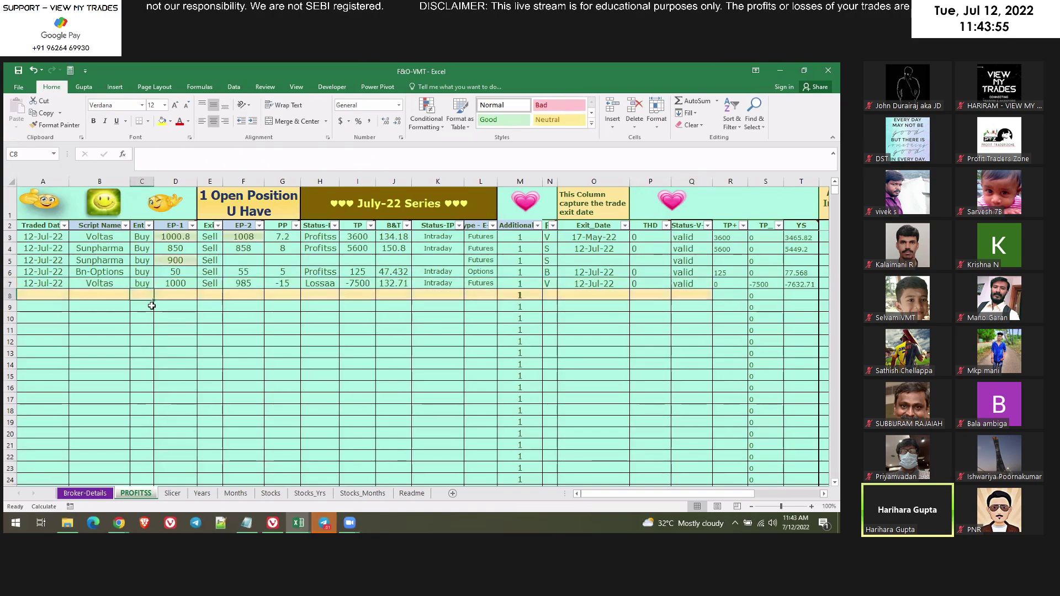
type("aa")
left_click(176, 330)
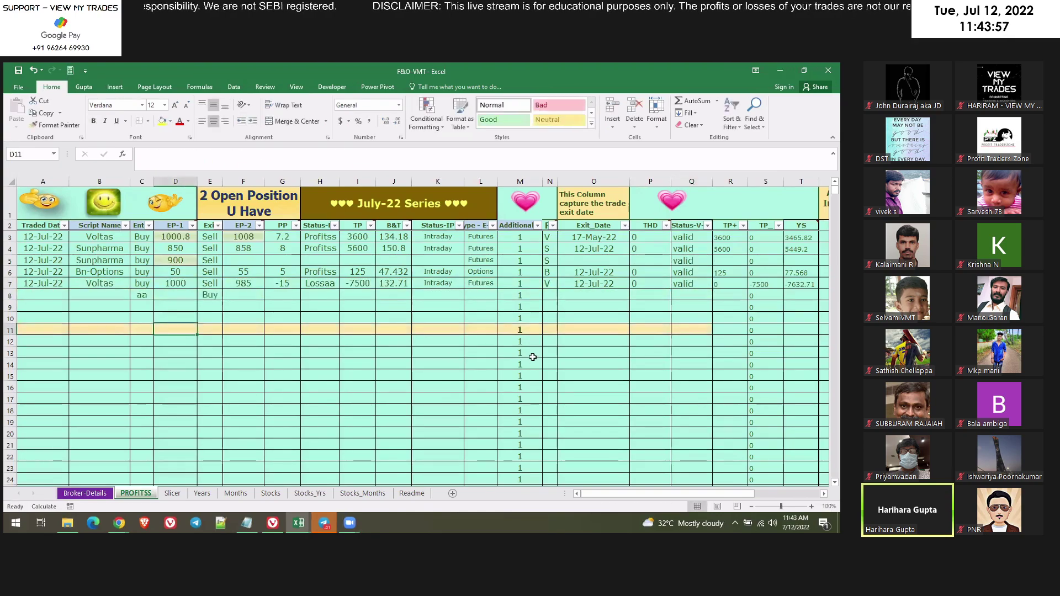
left_click(684, 294)
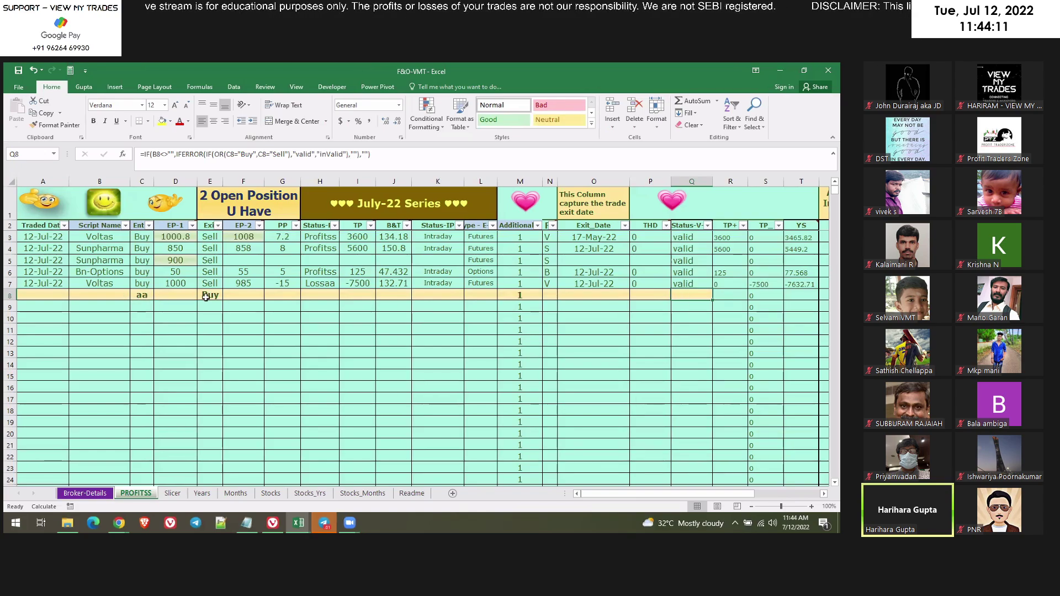
Clear the 'aa' test entry from C8 and review the TP+ profit formulas.
left_click(143, 295)
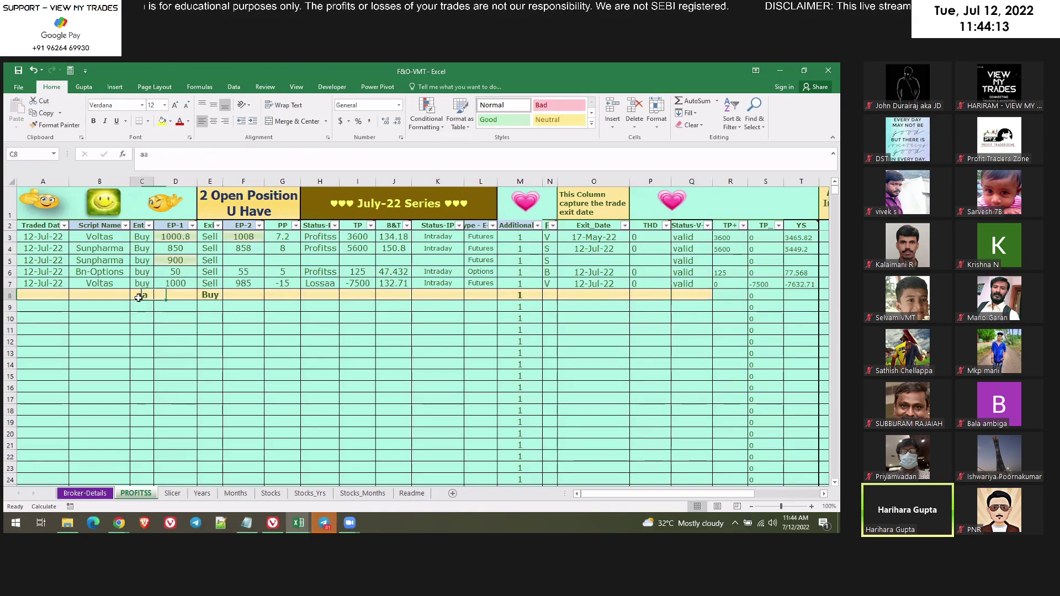
key("Delete")
left_click(730, 272)
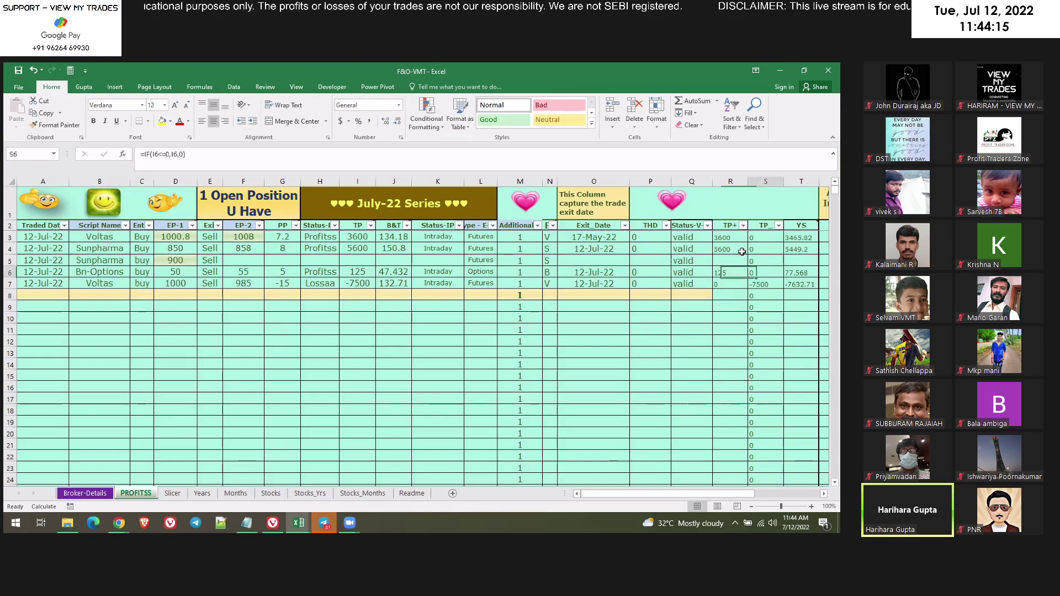
left_click_drag(729, 238, 729, 249)
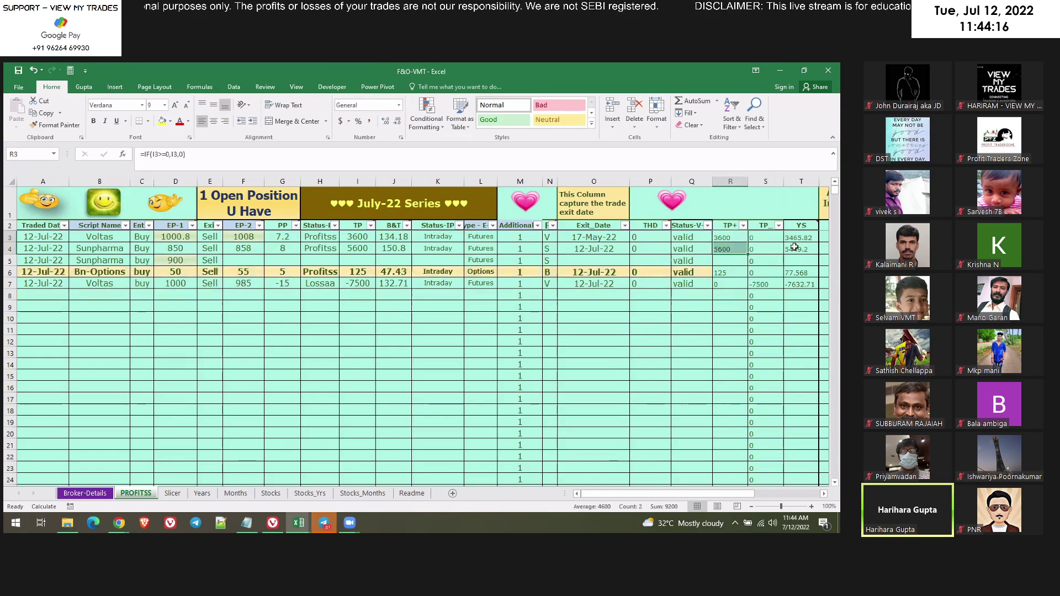
left_click(724, 260)
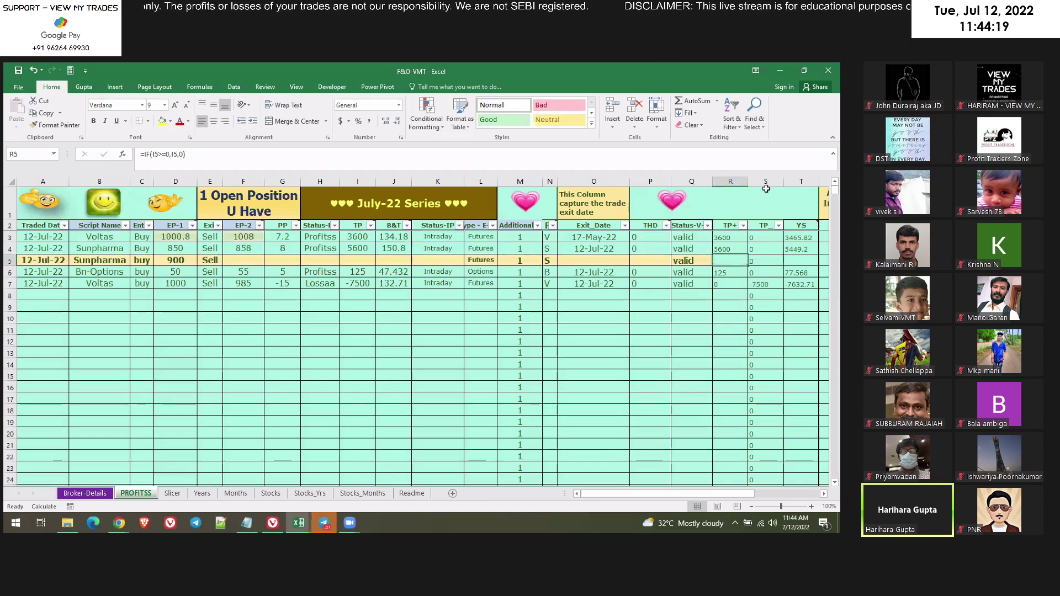
Hide the TP+, TP_ and YS columns, then undo to restore them.
left_click(730, 181)
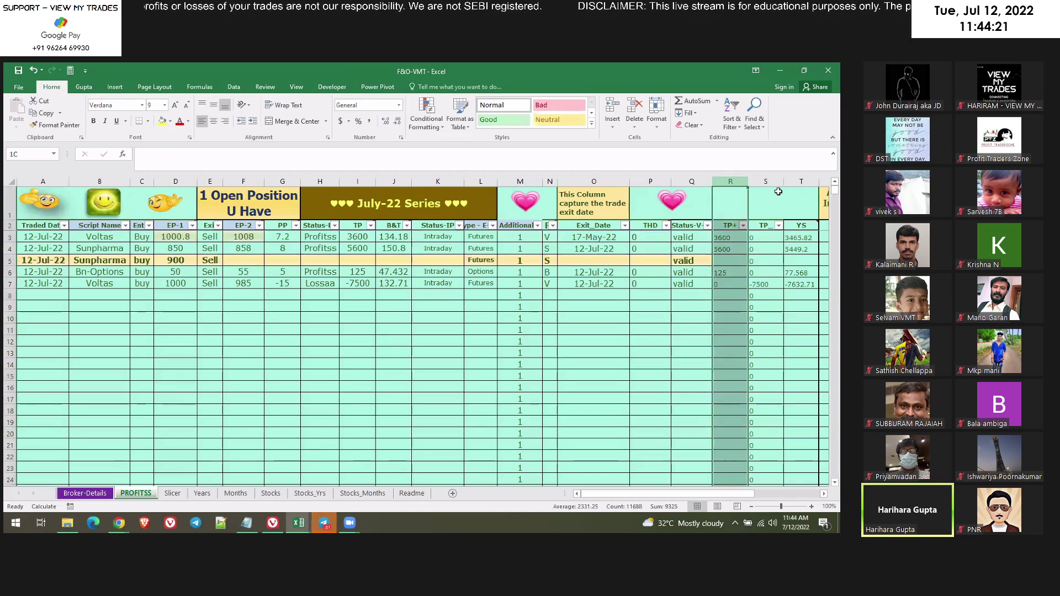
left_click_drag(778, 192, 795, 199)
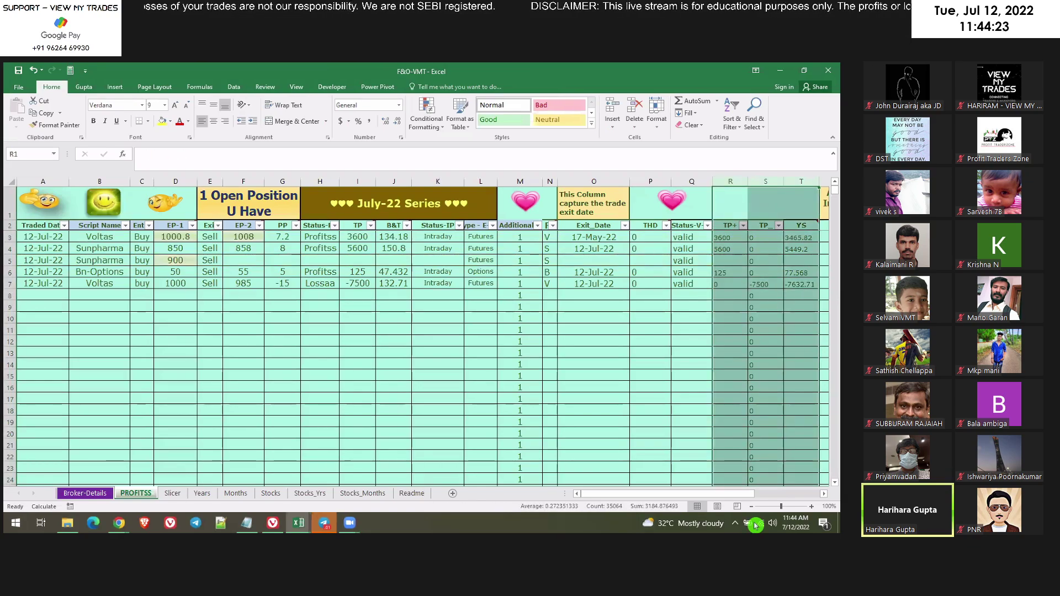
right_click(728, 183)
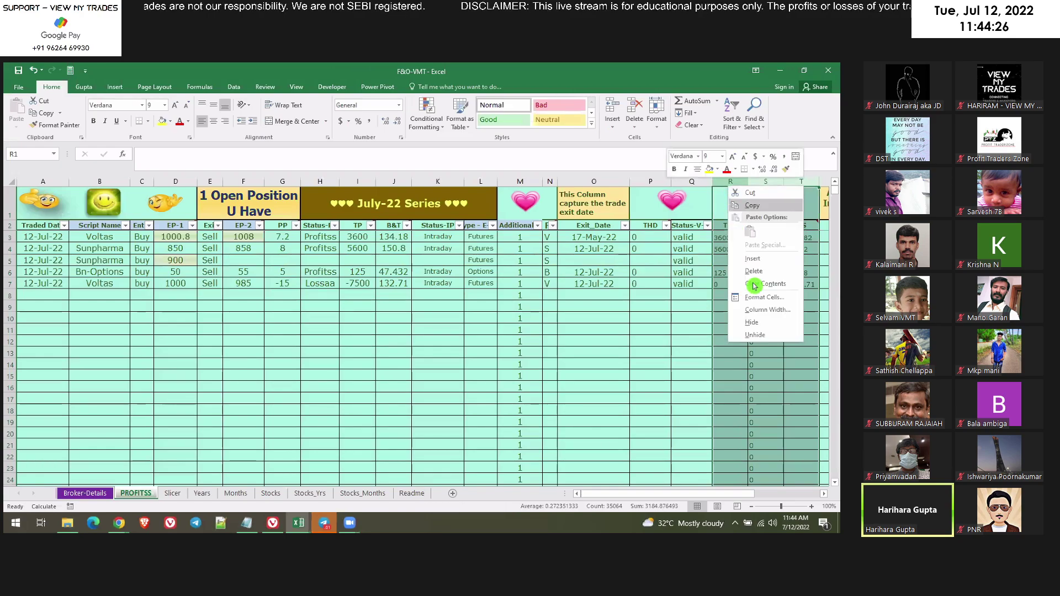
left_click(765, 327)
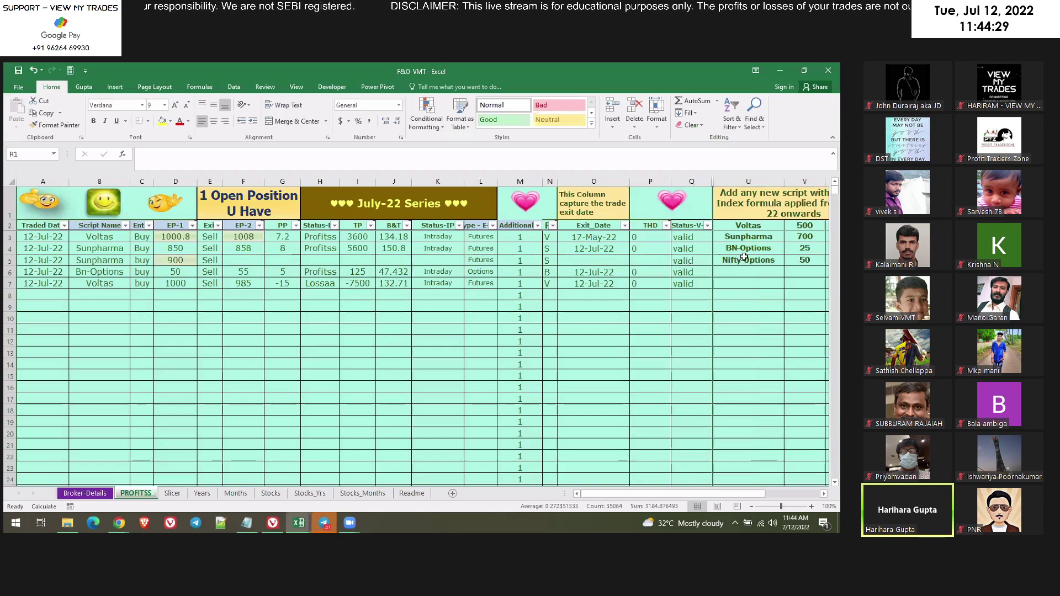
key("ctrl+z")
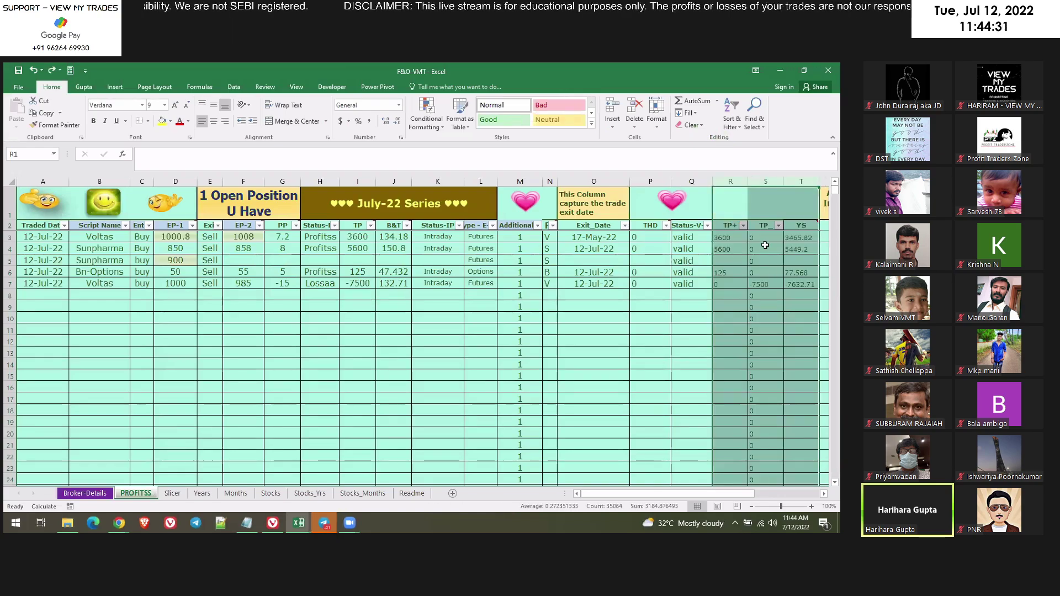
left_click(765, 249)
left_click(767, 250)
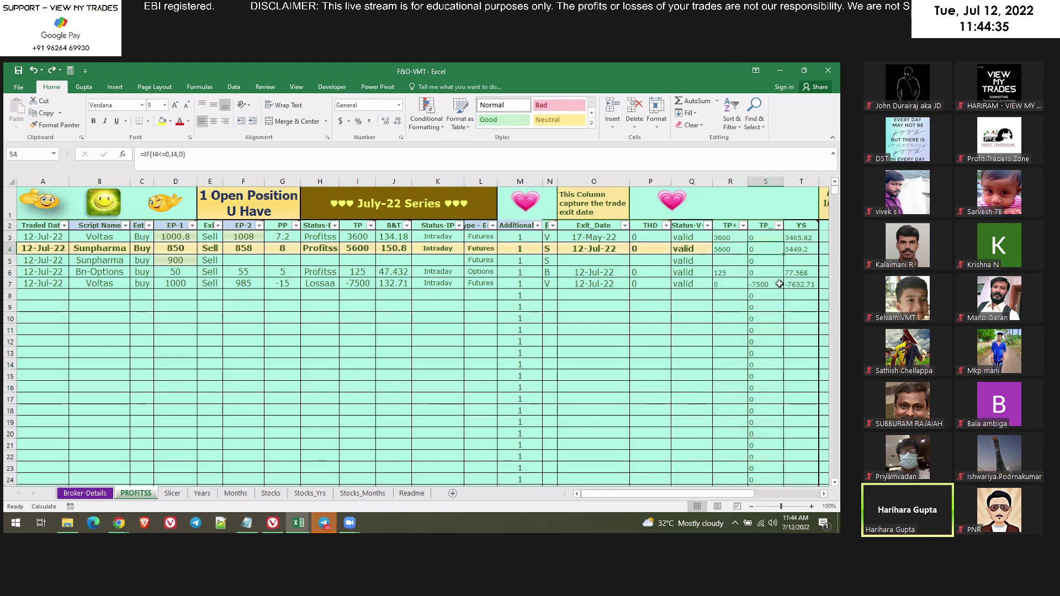
left_click(729, 285)
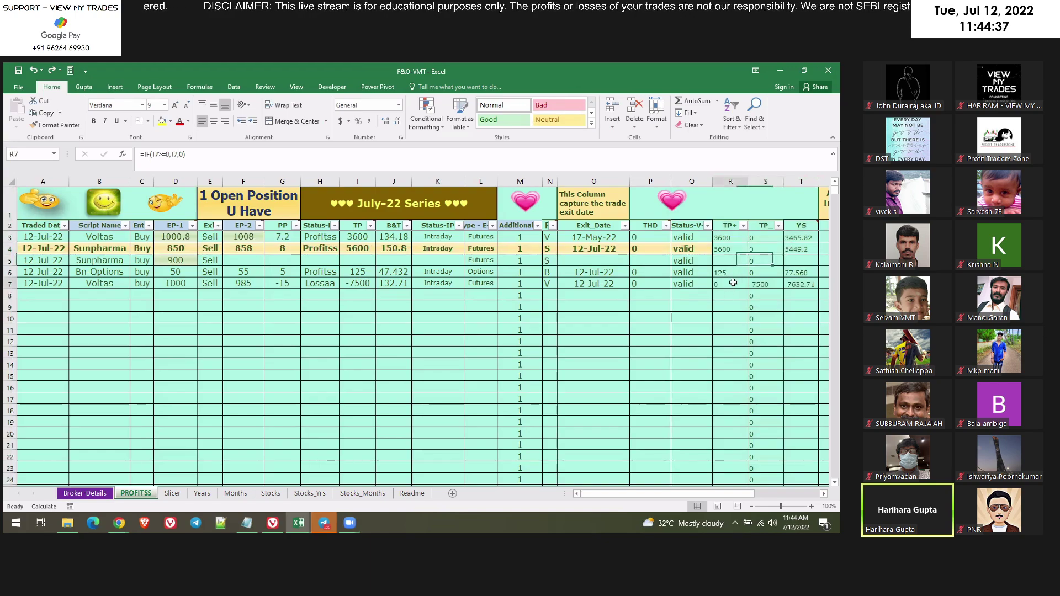
Scroll right to the lot-size table and select the empty cell U6 below Nifty-Options.
left_click(821, 498)
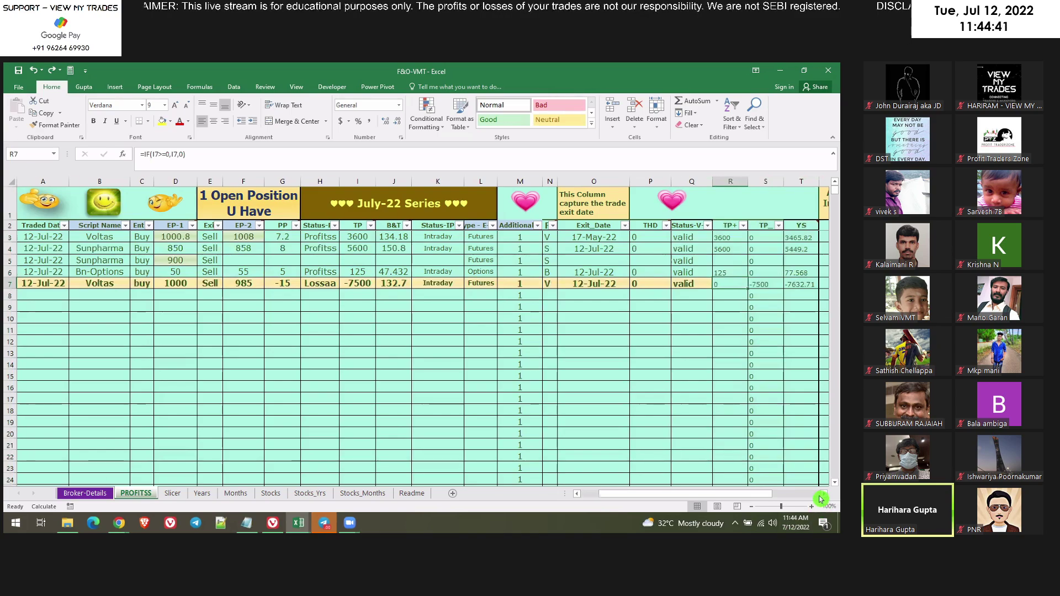
left_click_drag(743, 495, 662, 496)
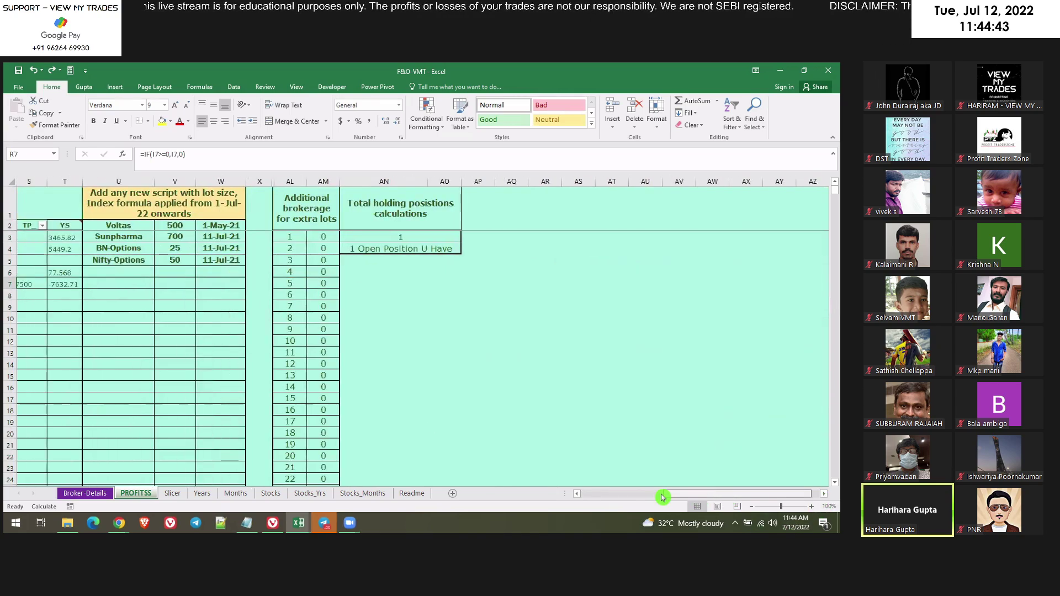
scroll(635, 276, "right", 3)
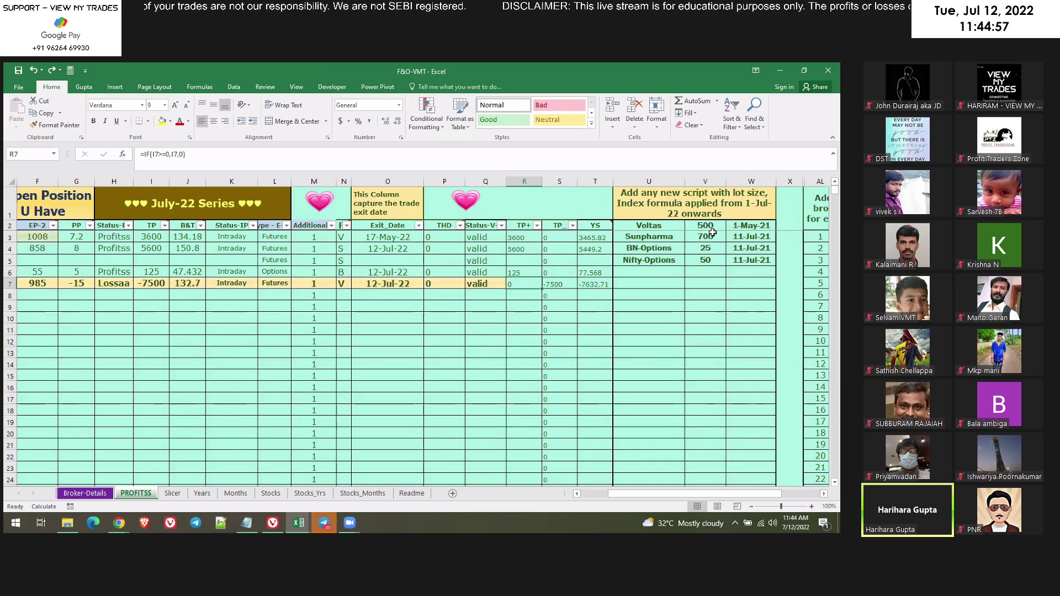
left_click(644, 273)
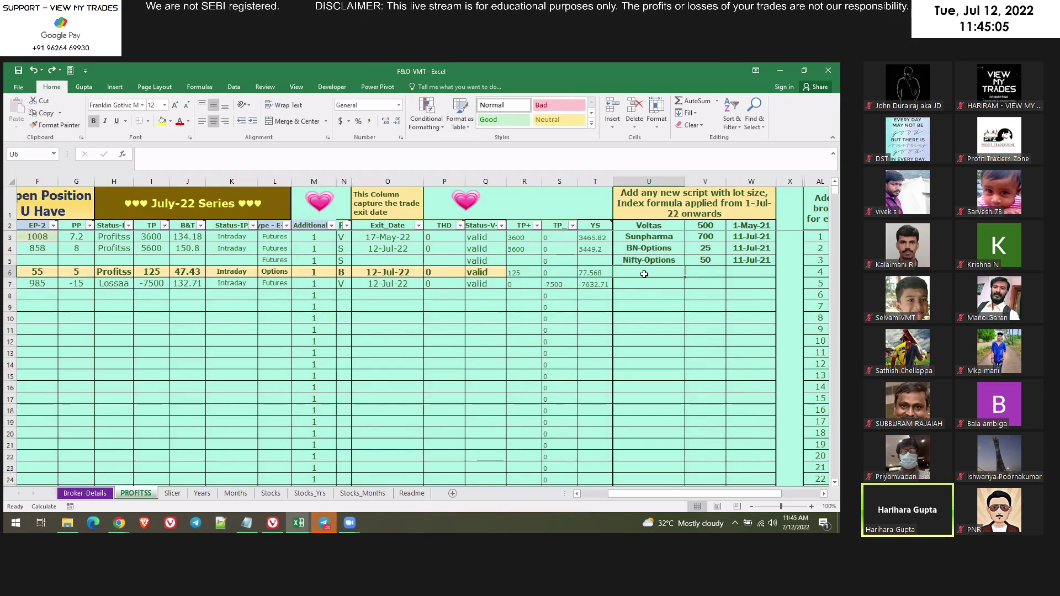
Add a Voltas row with lot size 1000 and start date 11-Jul-21 in U6:W6.
type("Voltas")
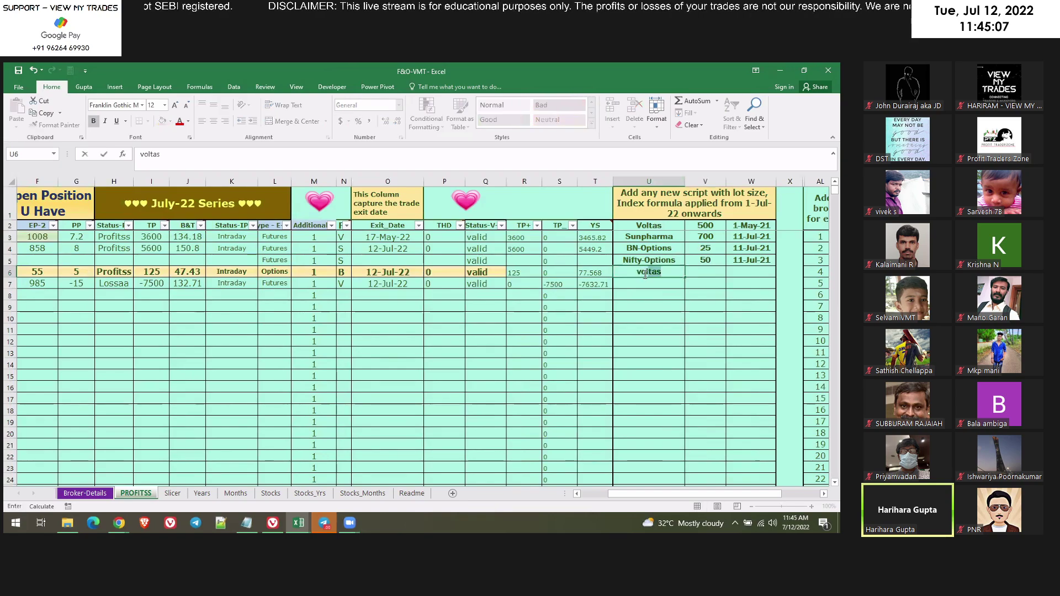
key("Tab")
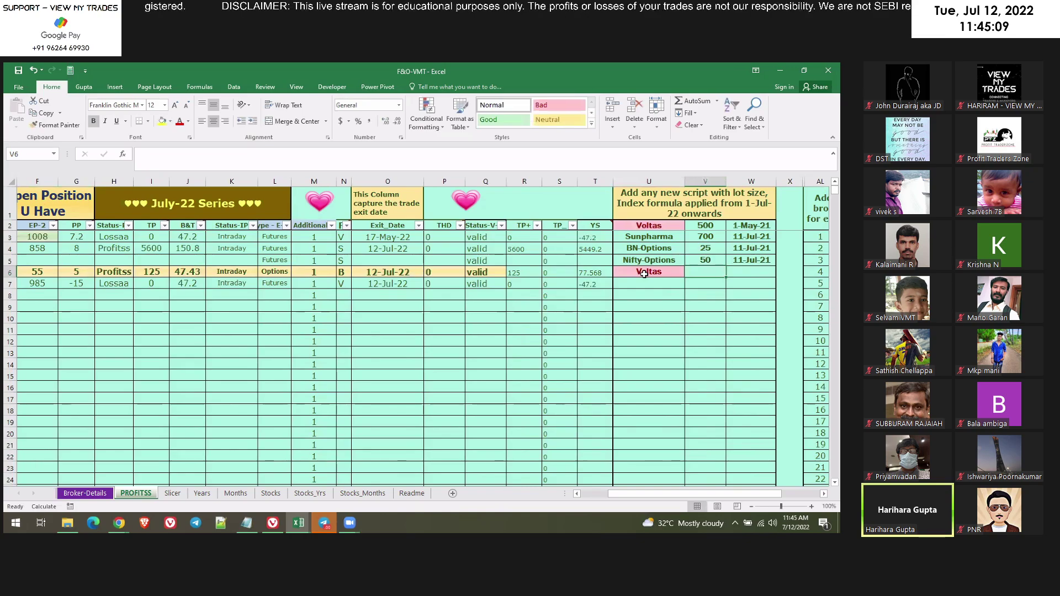
type("1000")
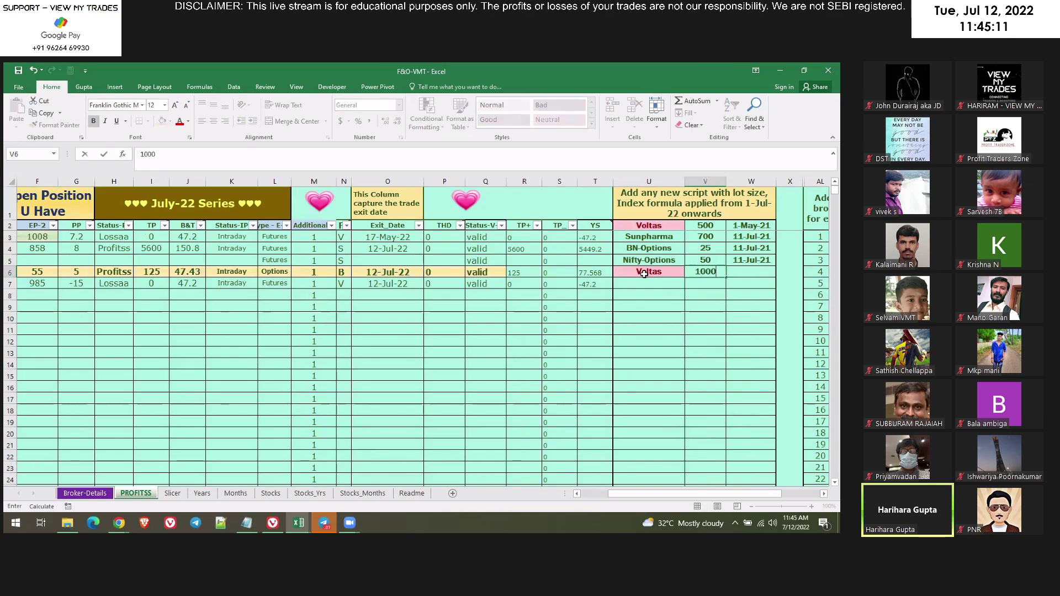
key("Tab")
type("11")
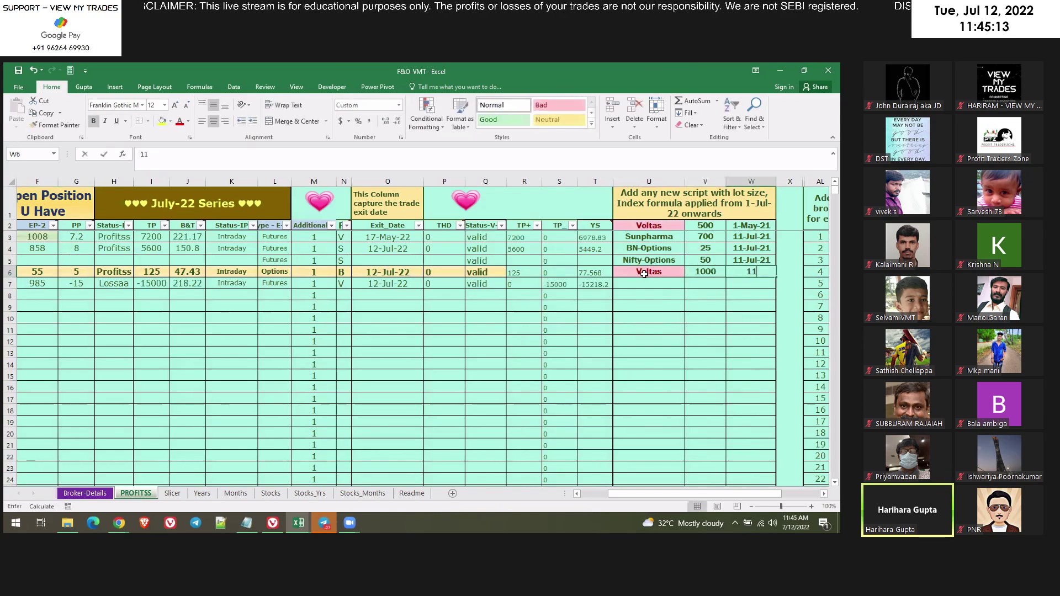
type("-Jul-2")
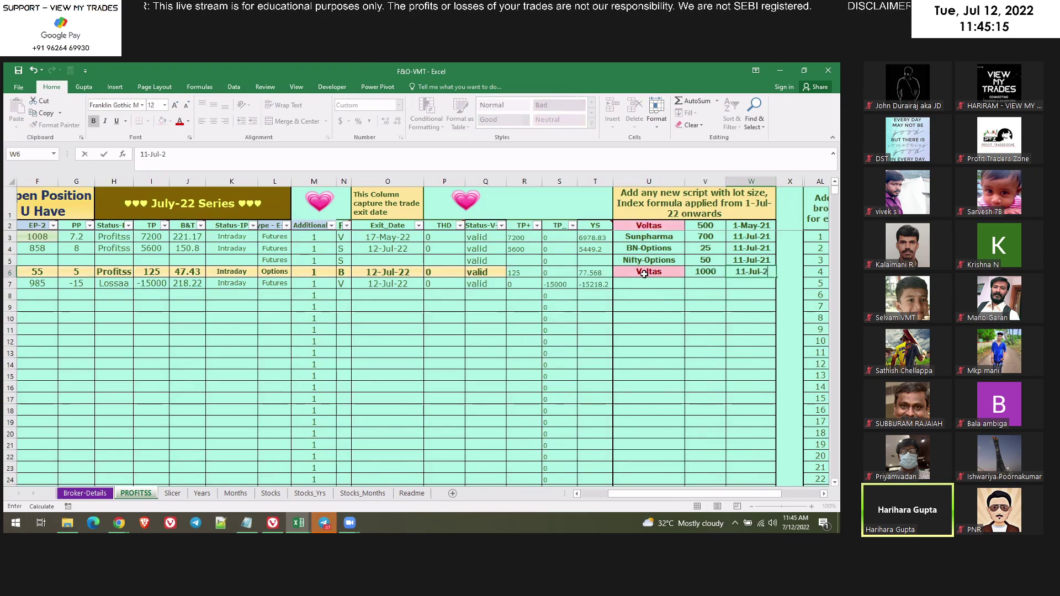
type("1")
left_click(672, 372)
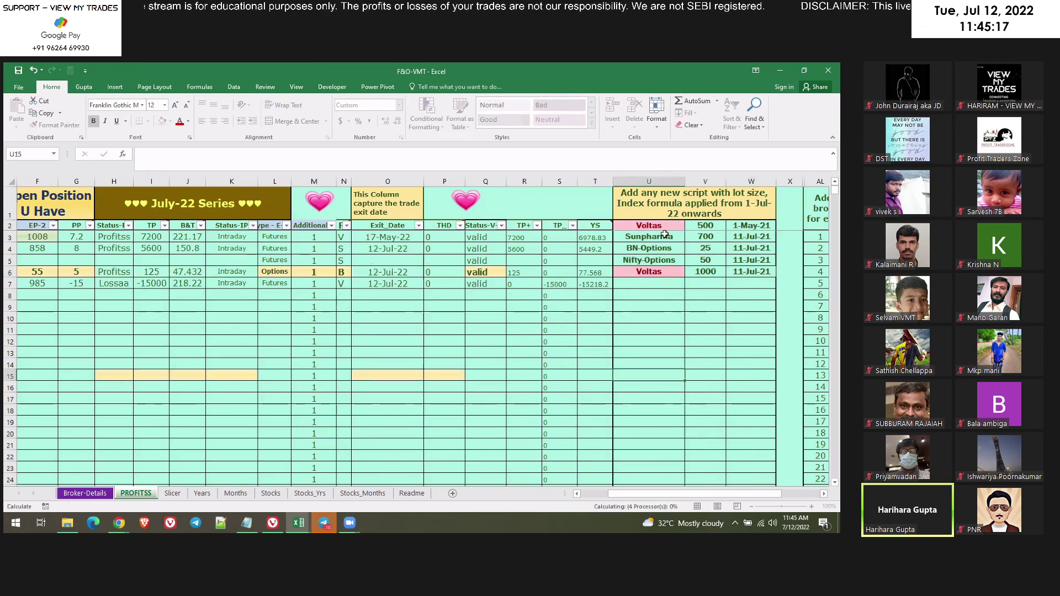
Review the table's script names, including BN-Options and the original Voltas lot size of 500.
left_click_drag(656, 227, 654, 272)
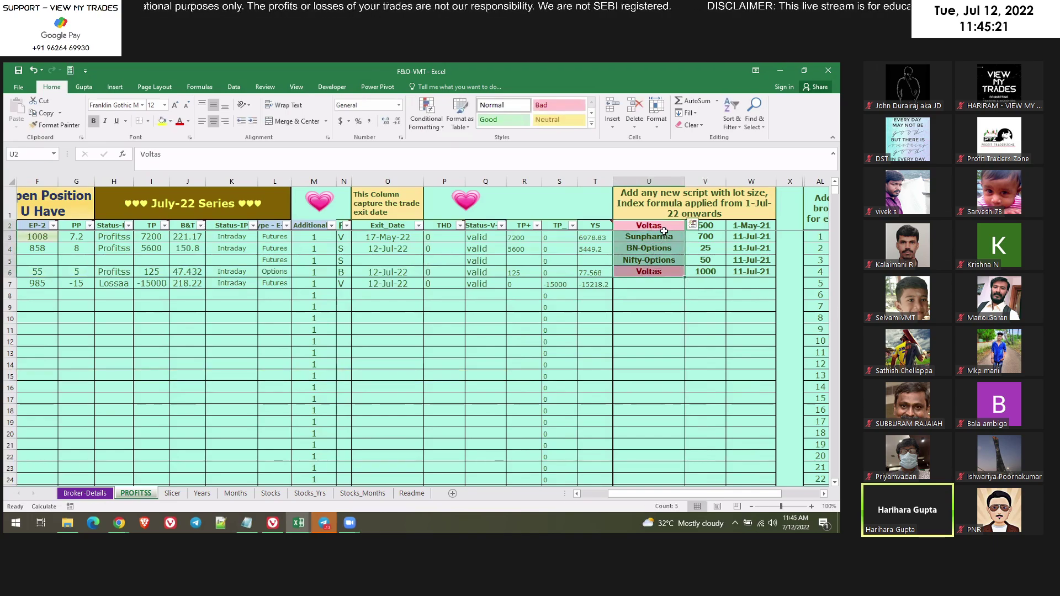
left_click(667, 248)
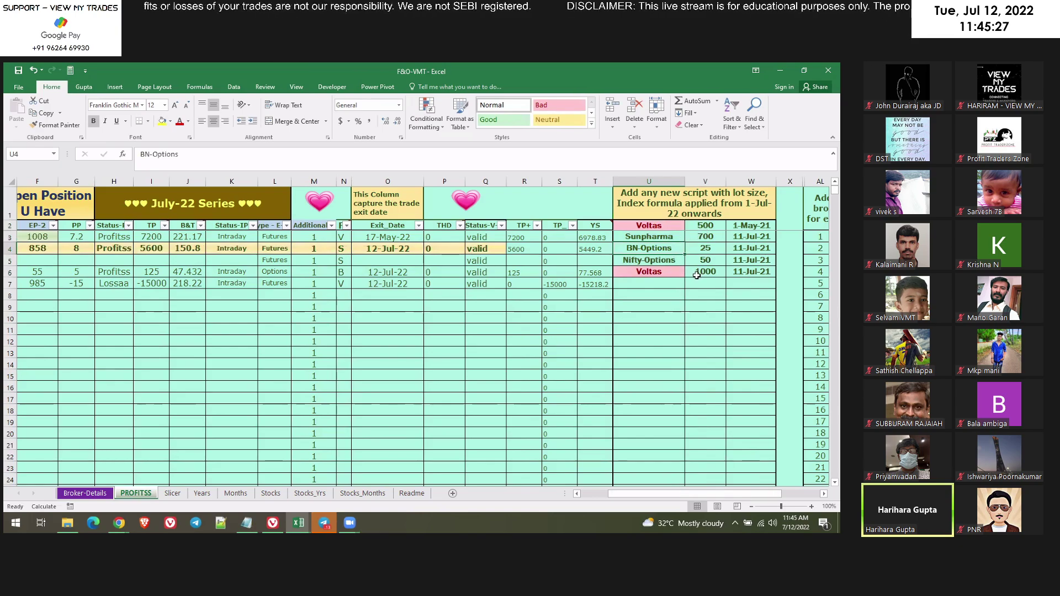
left_click(703, 228)
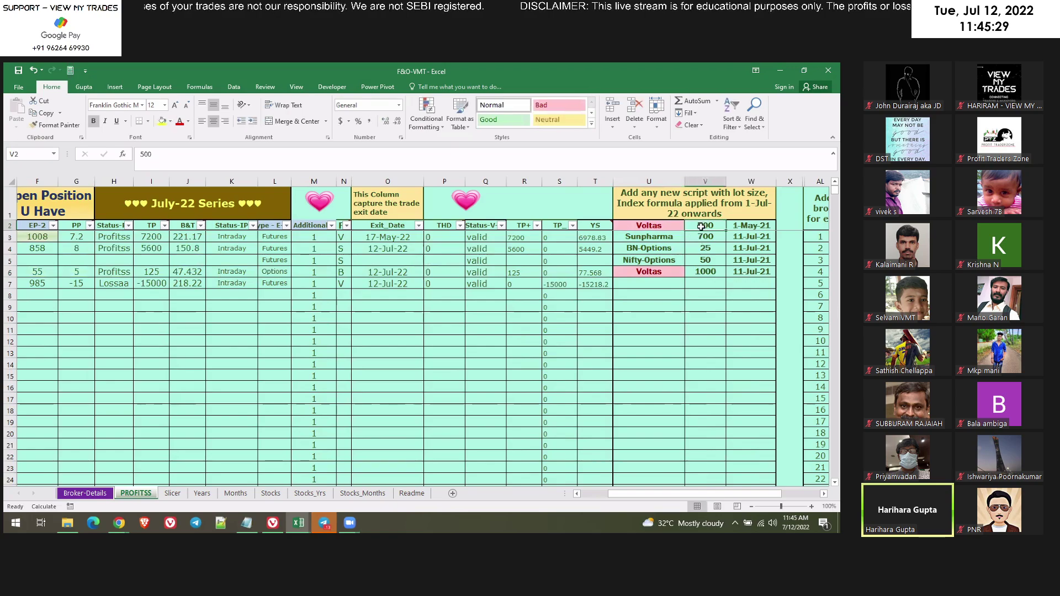
left_click_drag(667, 490, 639, 490)
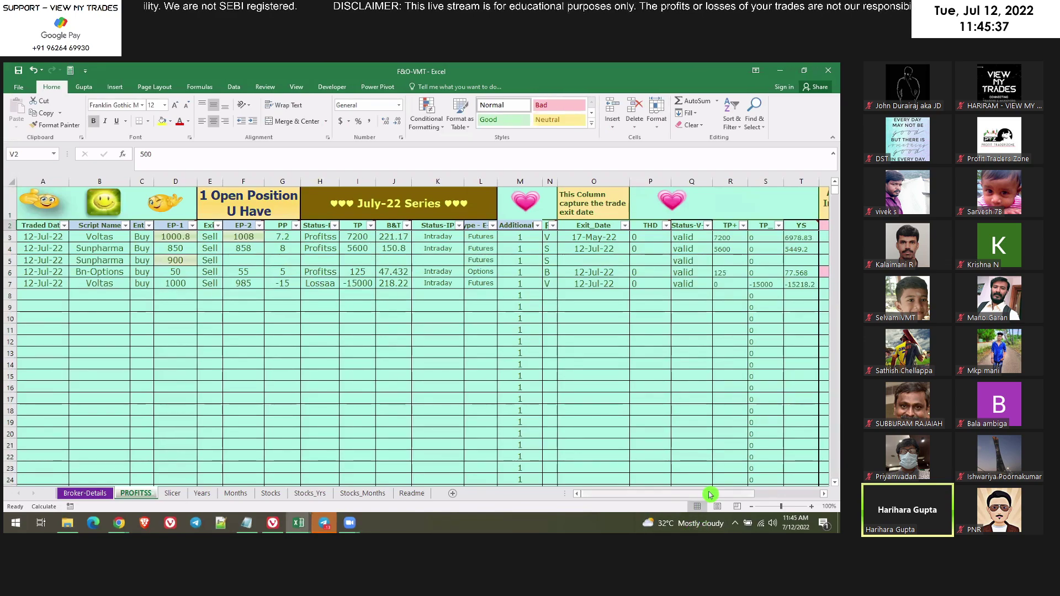
Log Voltas in row 8 as a buy at 1000 with exit 1010, giving TP 10000.
left_click_drag(725, 493, 757, 493)
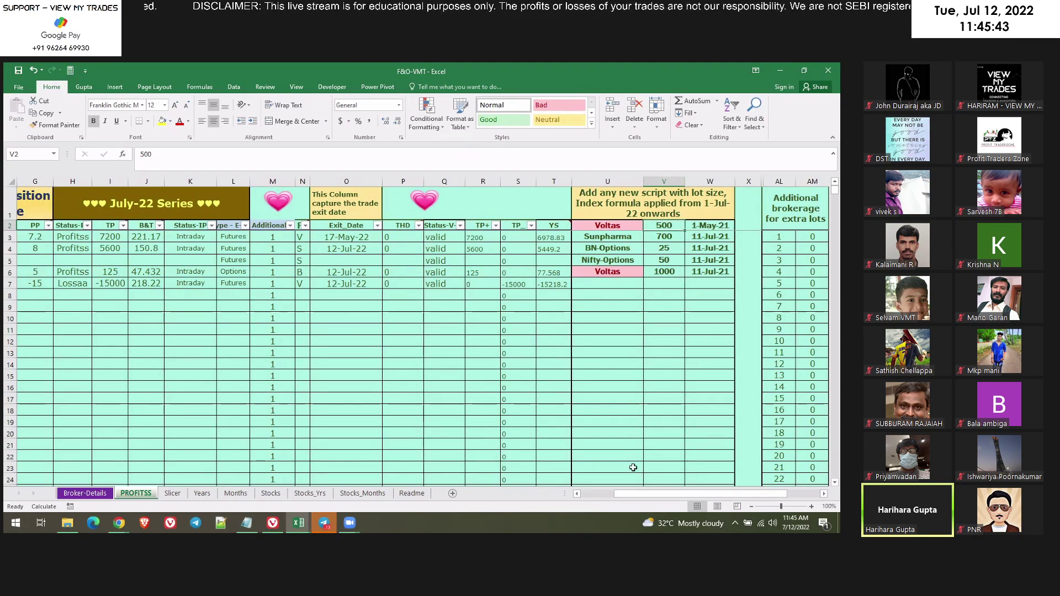
left_click_drag(652, 493, 618, 494)
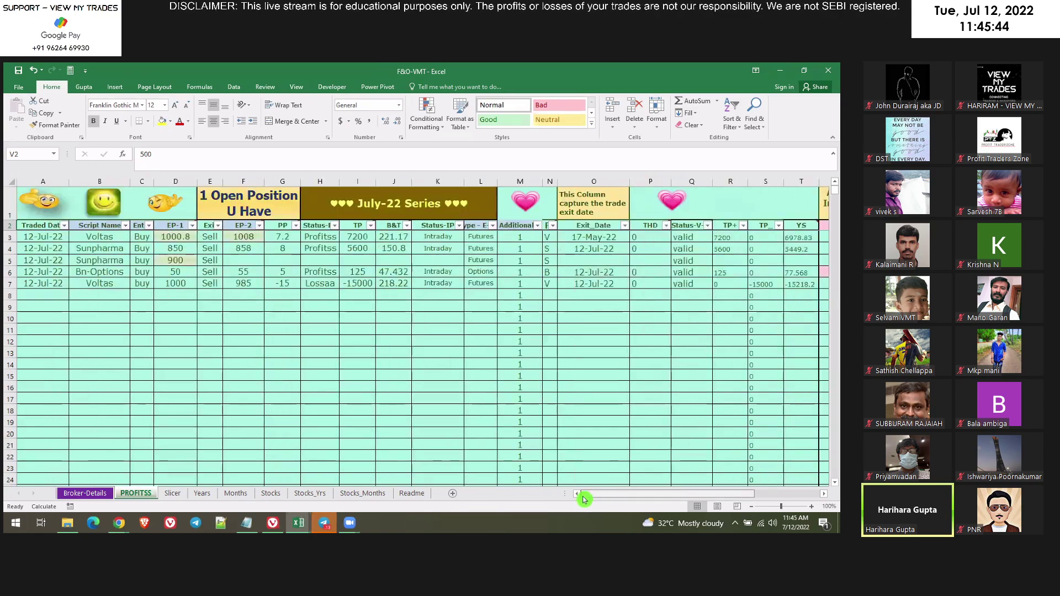
left_click(93, 297)
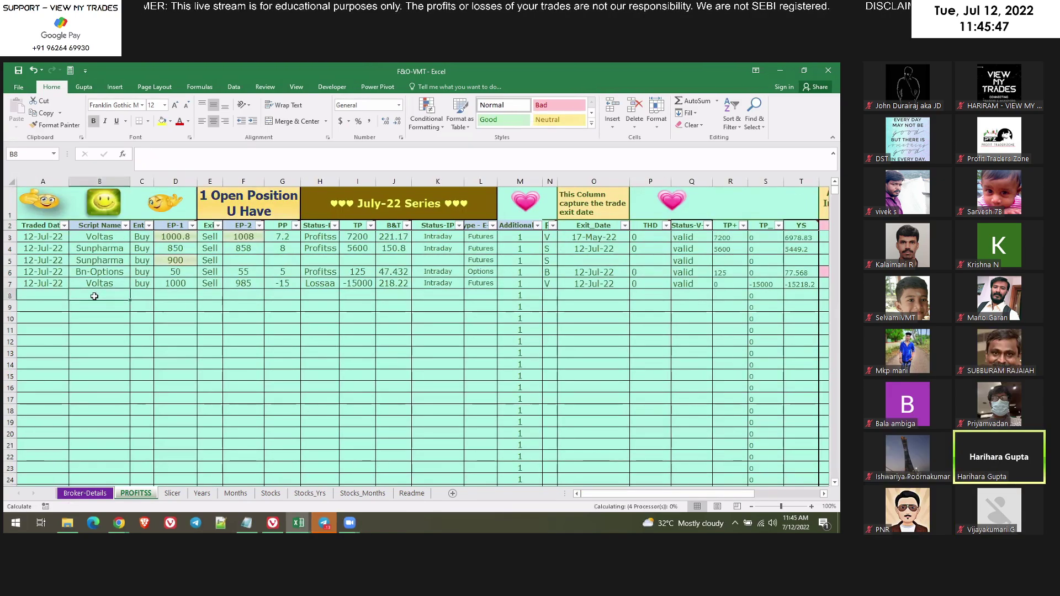
type("Voltas")
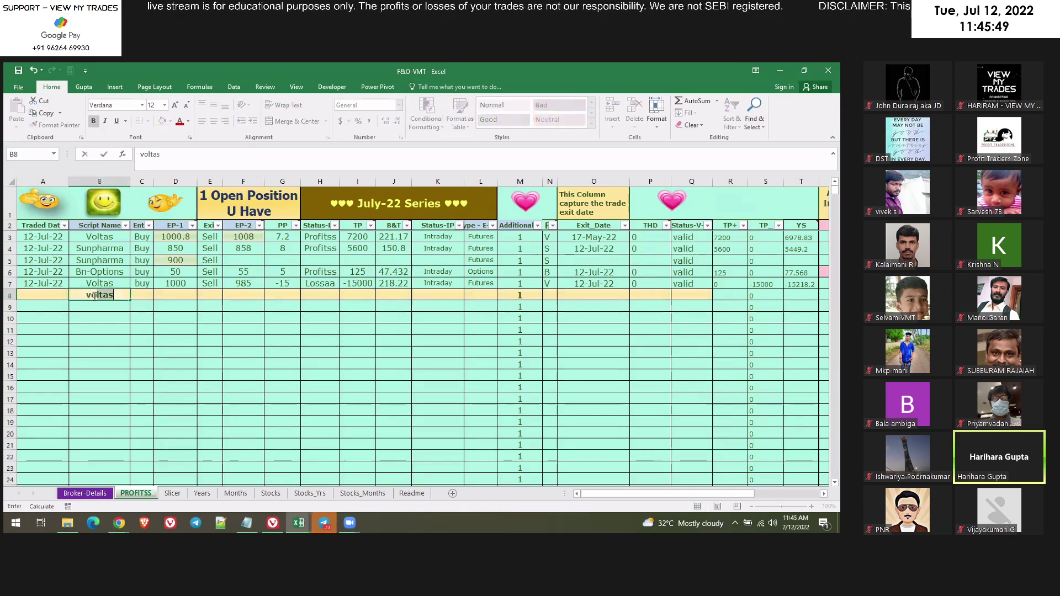
key("Tab")
type("buy")
key("Tab")
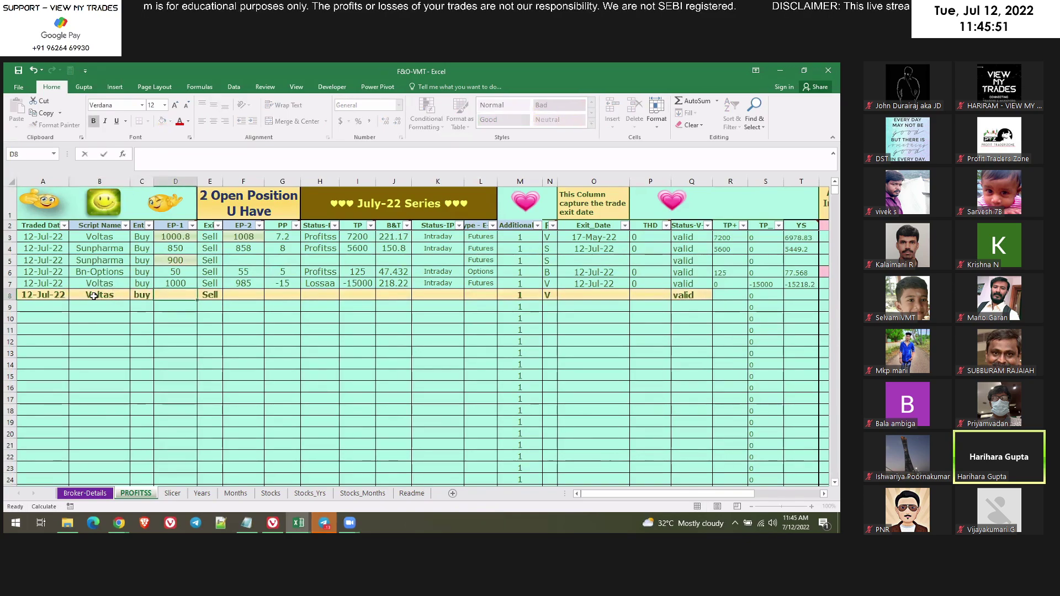
type("1000")
key("Tab")
type("1010")
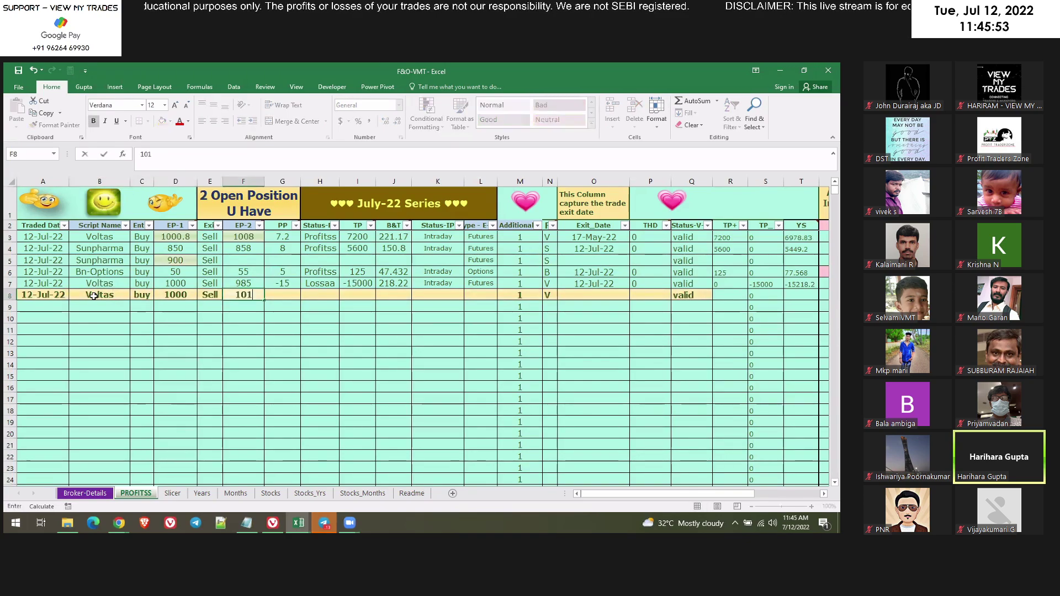
key("Tab")
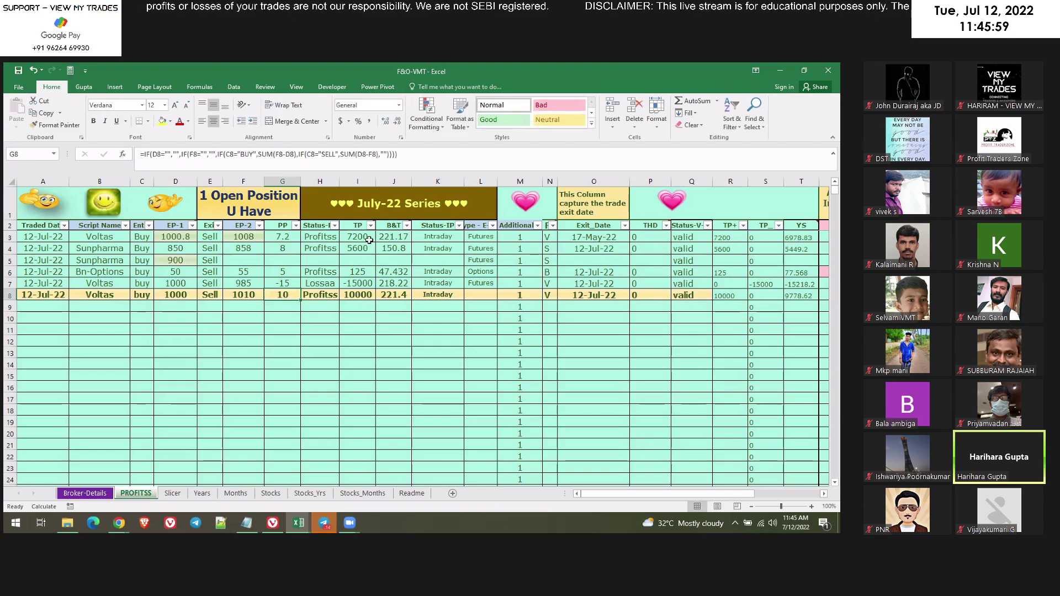
Clear the second Voltas lot-size entry in U6:W6 and confirm row 8's profit becomes 5000.
left_click(363, 297)
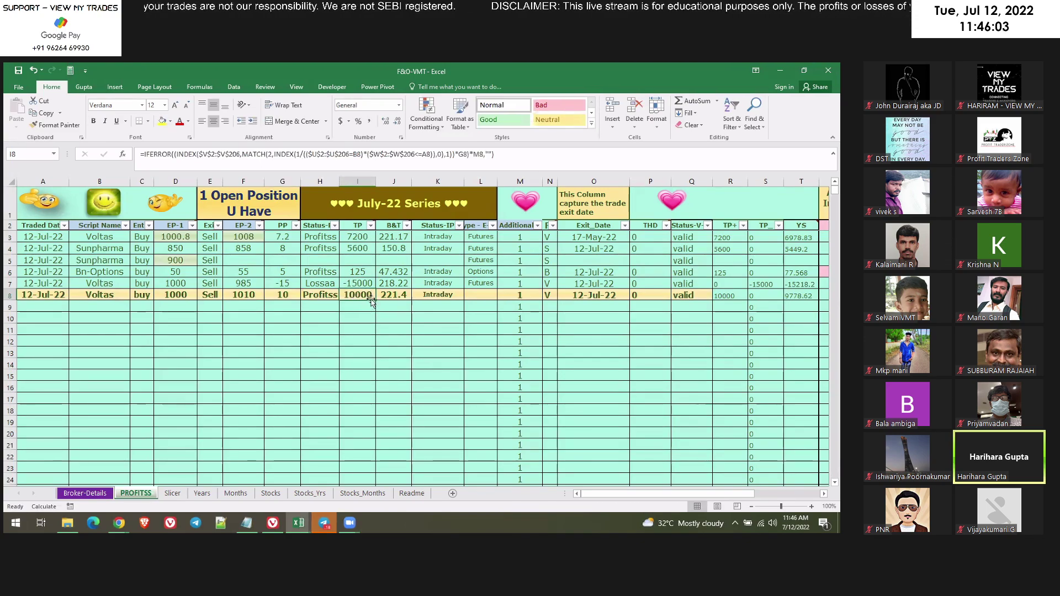
left_click(823, 499)
left_click(824, 498)
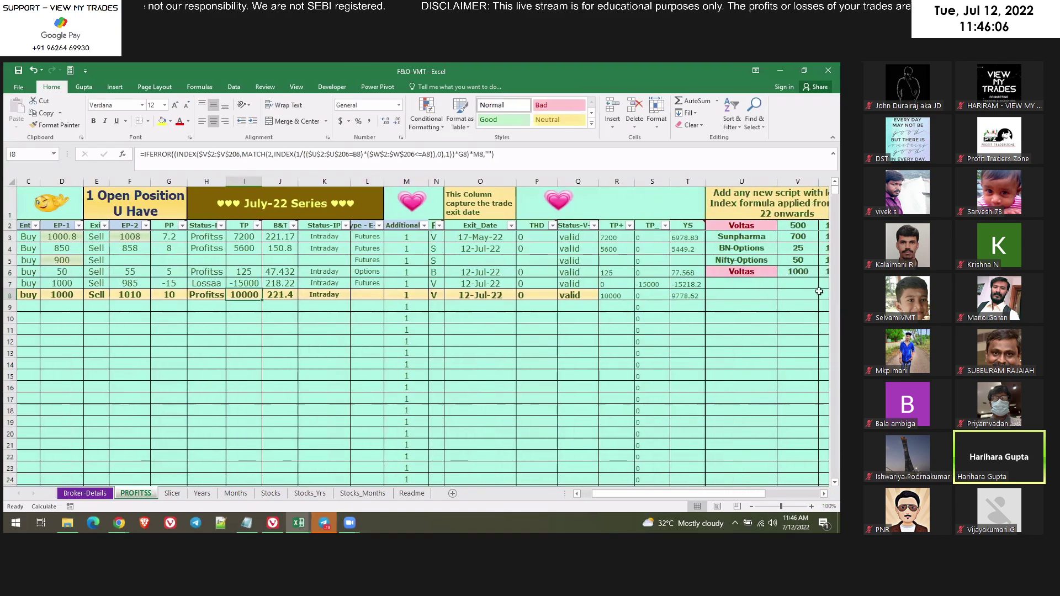
left_click(824, 499)
left_click(823, 499)
left_click_drag(687, 271, 752, 279)
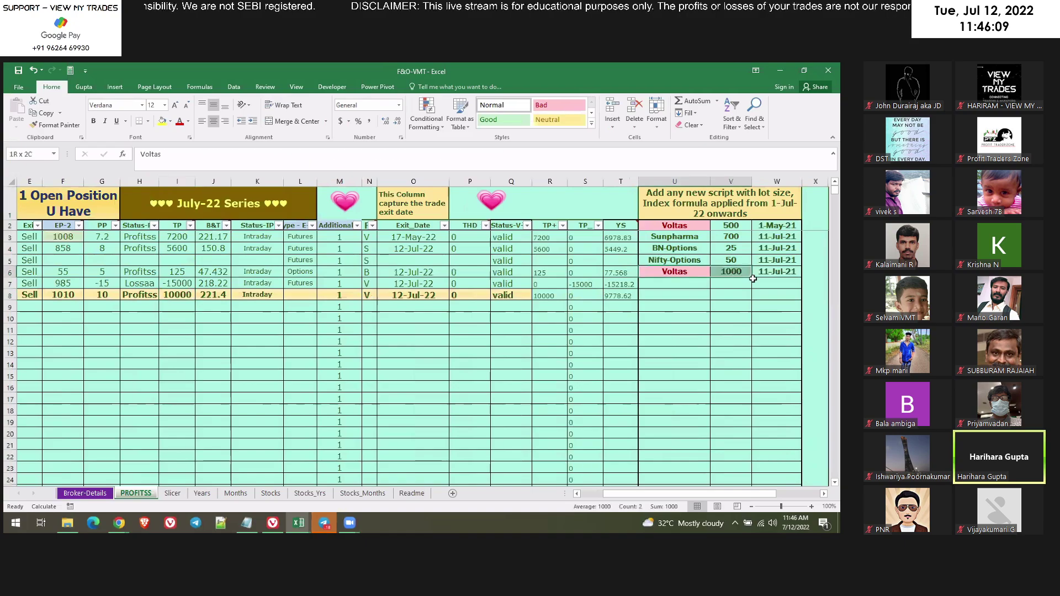
key("Delete")
left_click(183, 389)
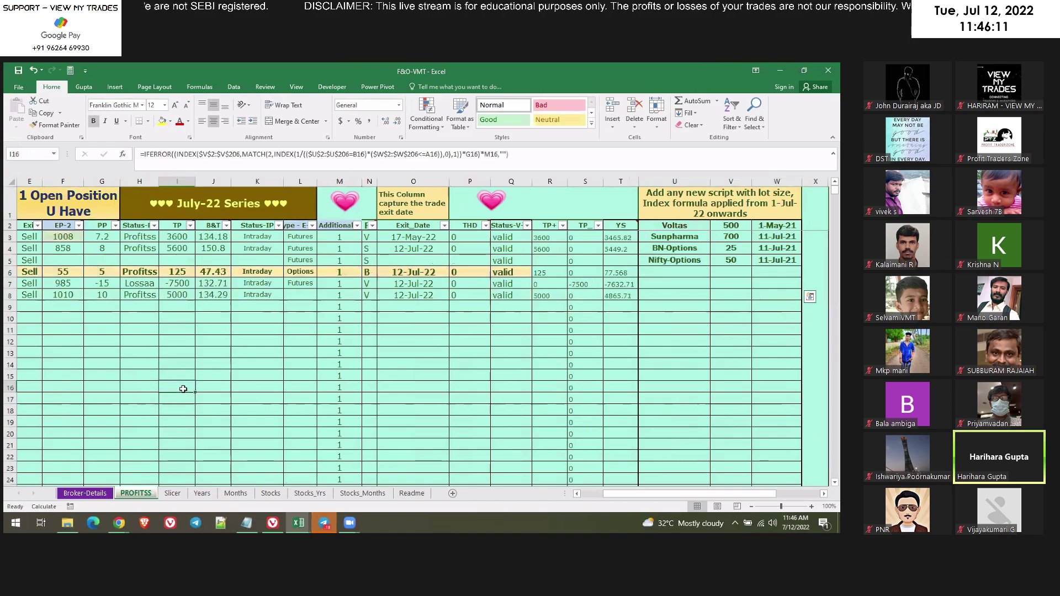
left_click(184, 298)
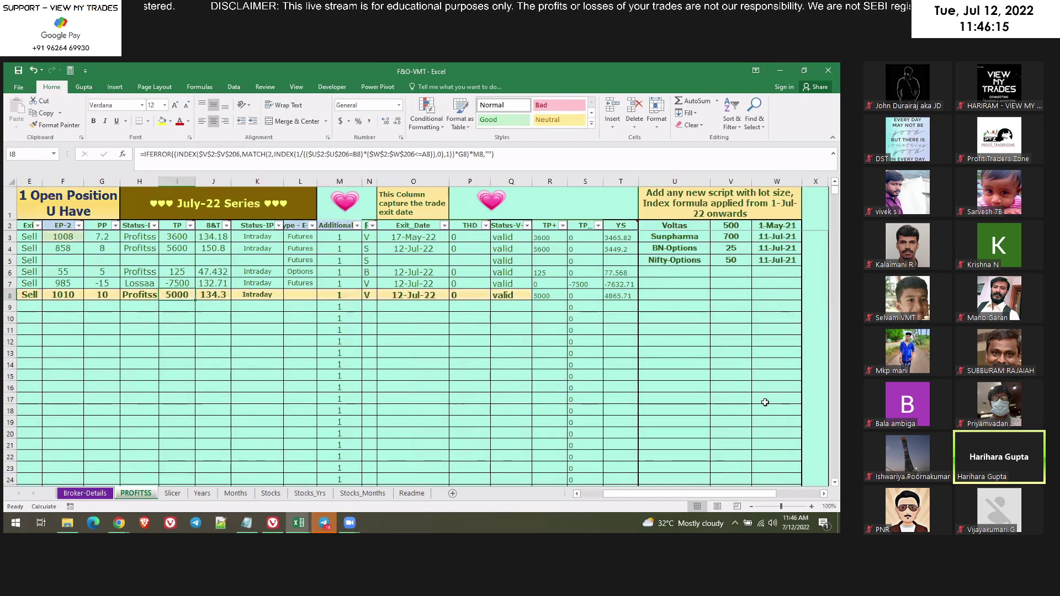
left_click_drag(761, 494, 793, 500)
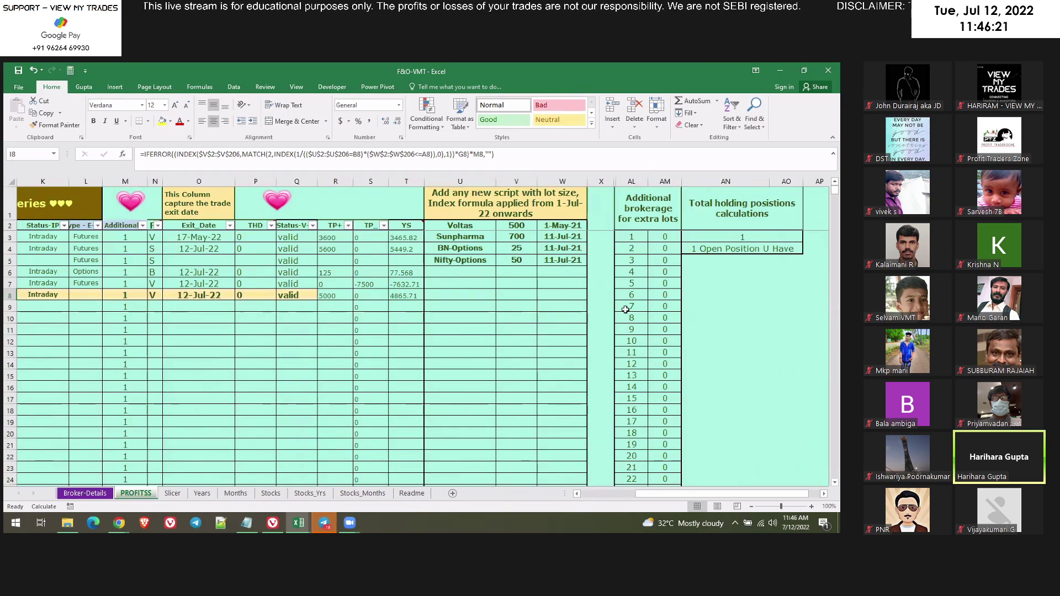
left_click(633, 294)
scroll(634, 407, "down", 5)
scroll(645, 426, "down", 6)
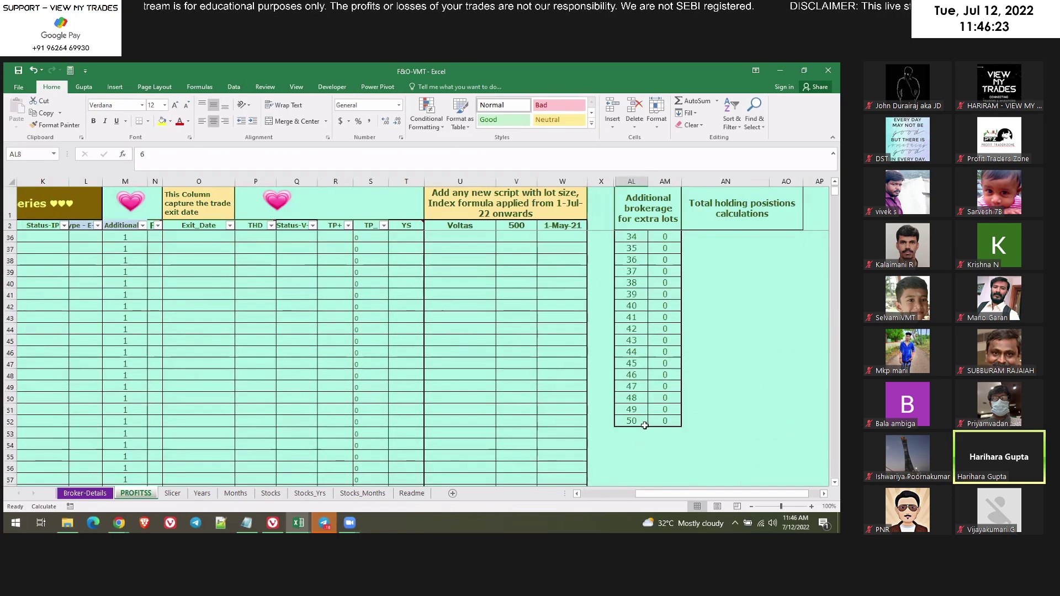
scroll(640, 424, "up", 2)
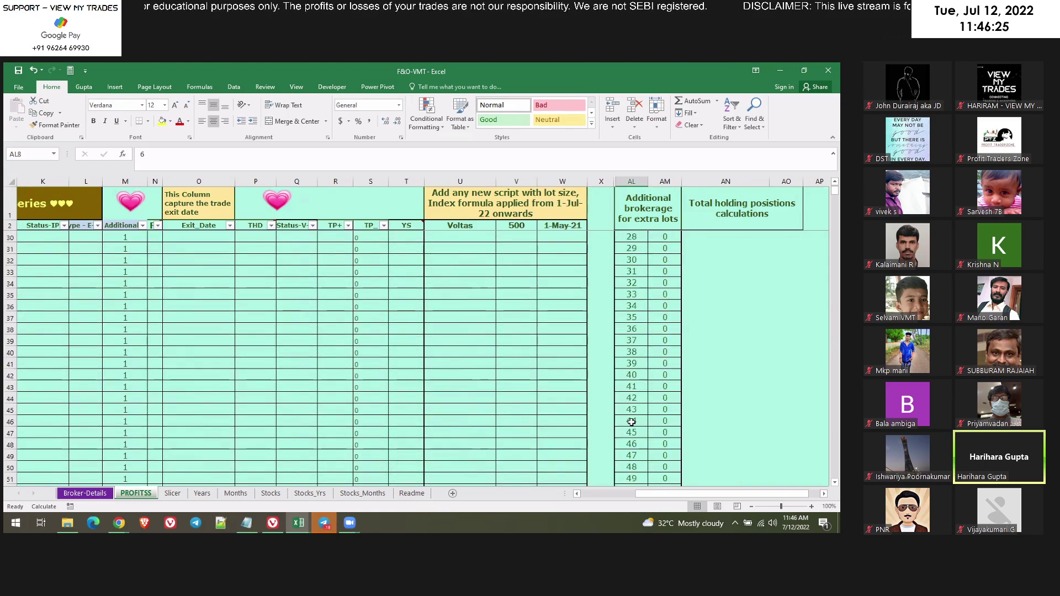
scroll(643, 418, "down", 3)
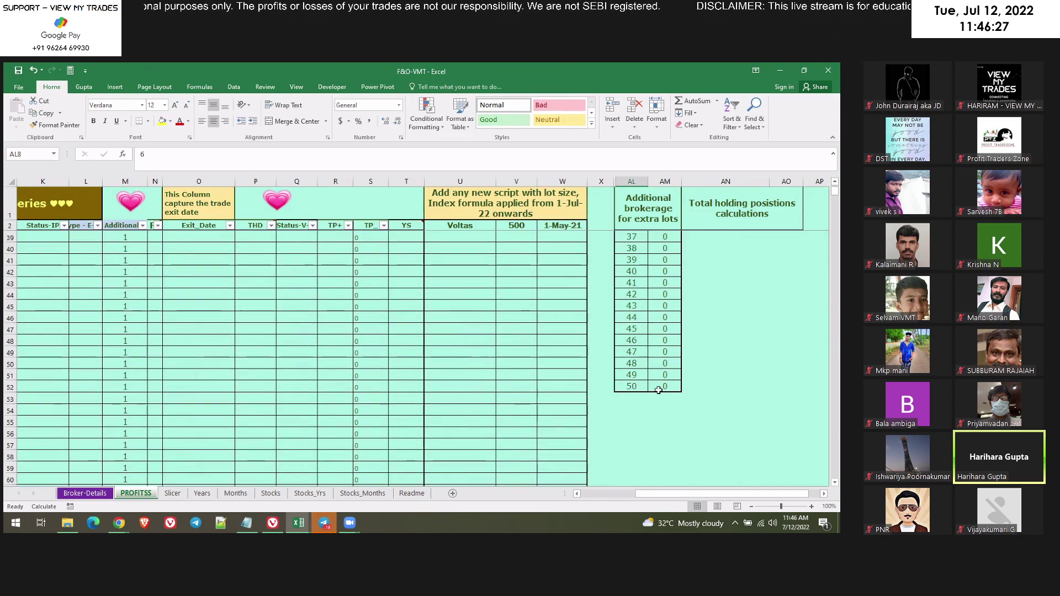
scroll(663, 387, "up", 12)
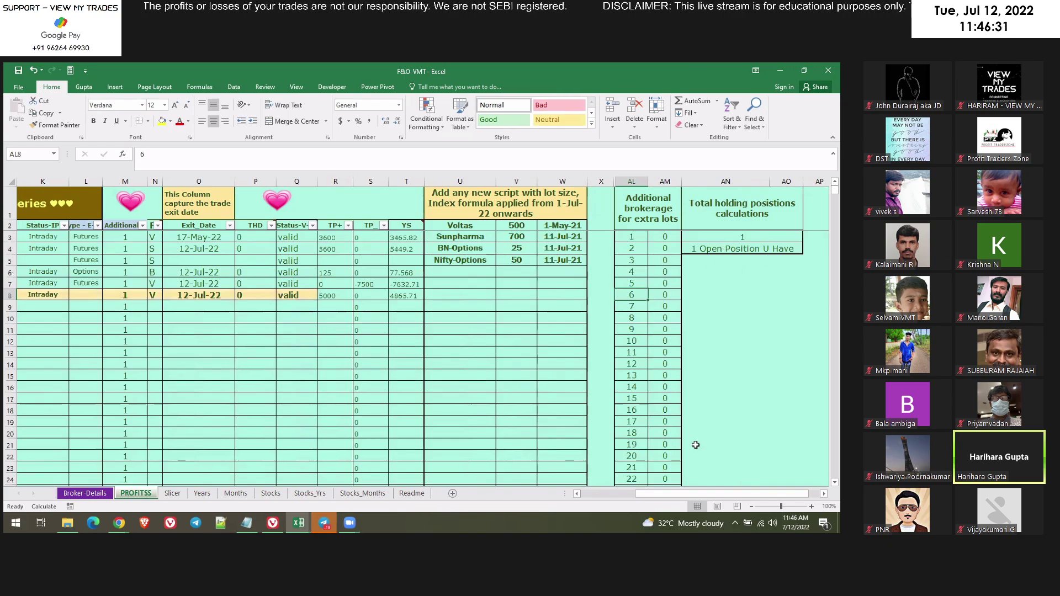
left_click(607, 494)
left_click(249, 207)
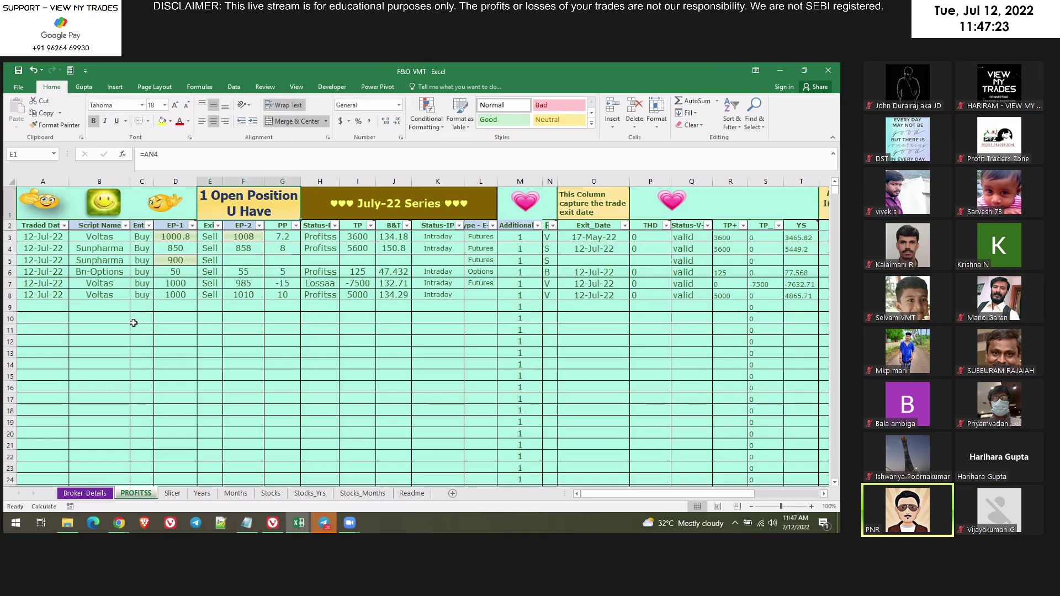
left_click(826, 497)
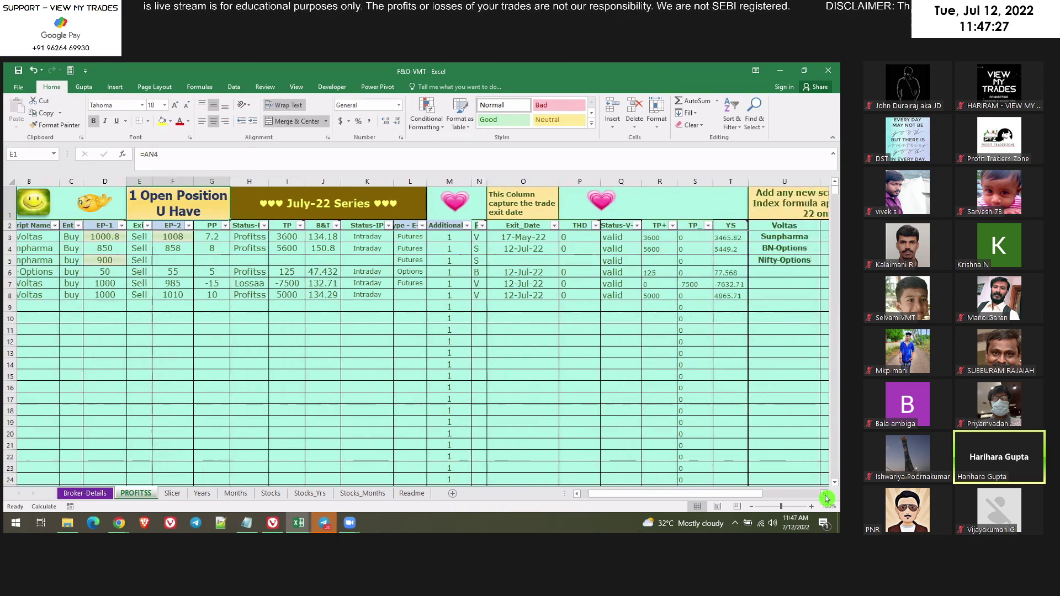
left_click(826, 498)
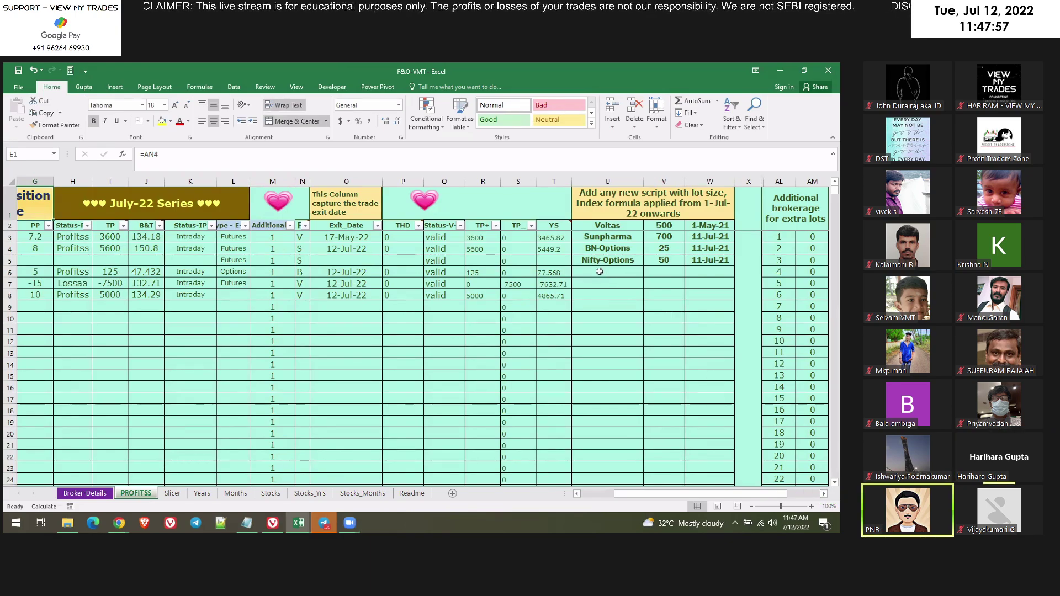
left_click_drag(598, 272, 615, 465)
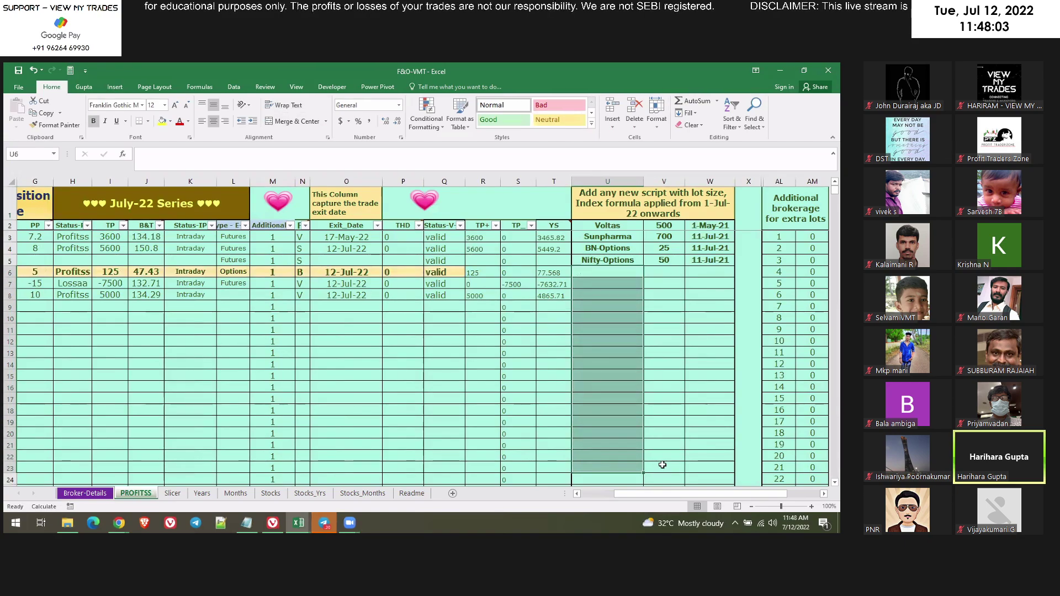
scroll(662, 465, "down", 3)
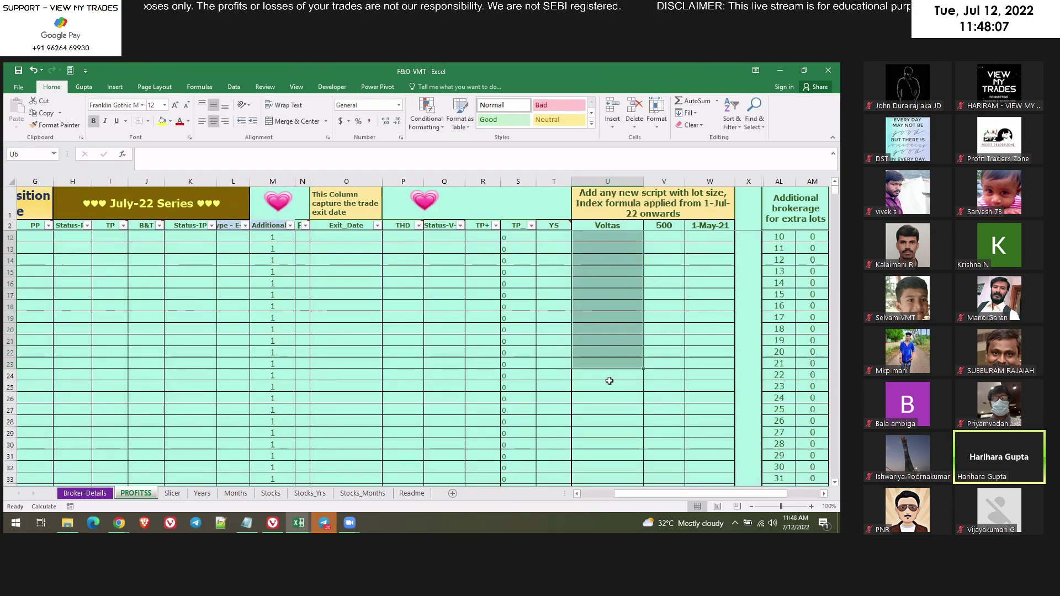
mouse_move(610, 386)
left_mouse_down()
mouse_move(612, 411)
mouse_move(652, 394)
mouse_move(663, 460)
left_mouse_up()
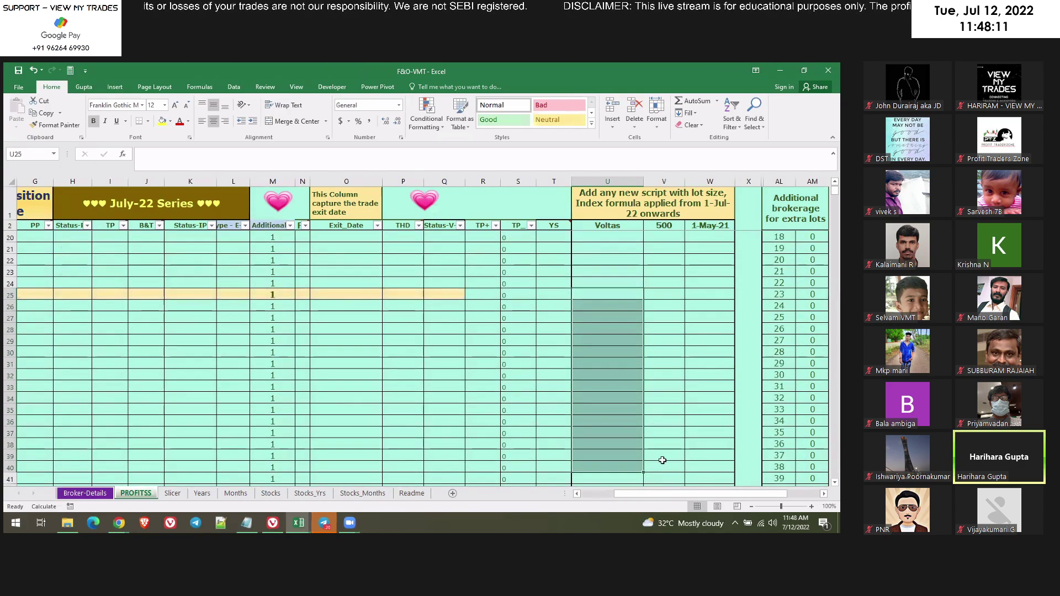
left_click(605, 330)
scroll(680, 407, "up", 6)
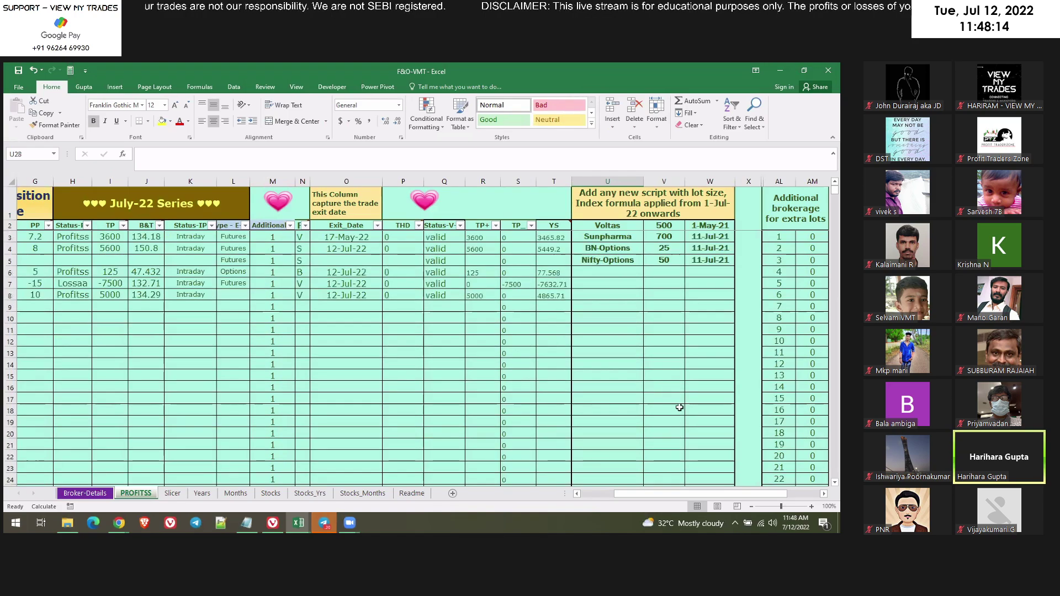
left_click(602, 494)
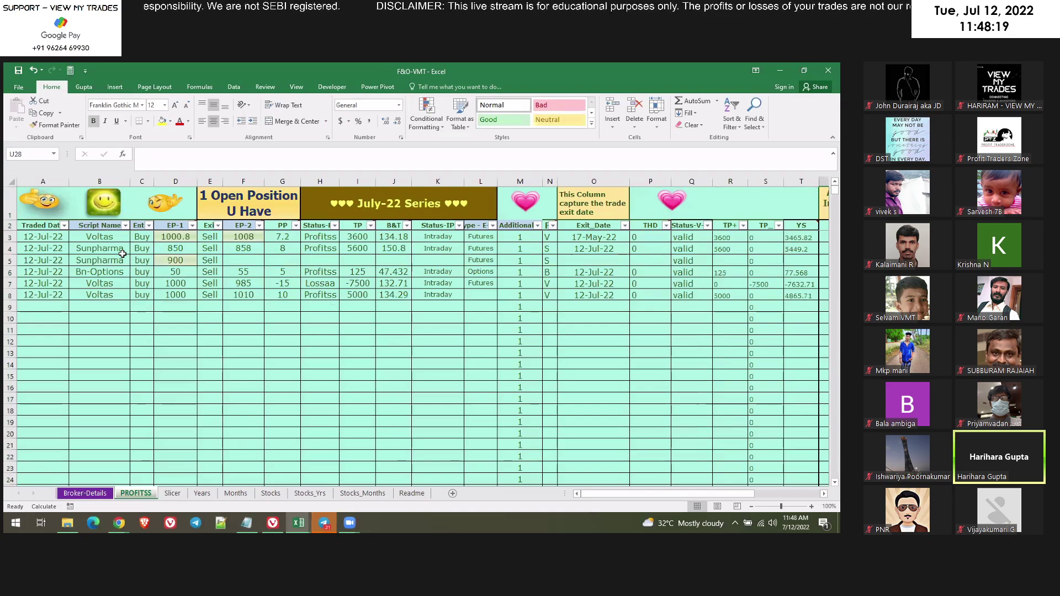
left_click(108, 273)
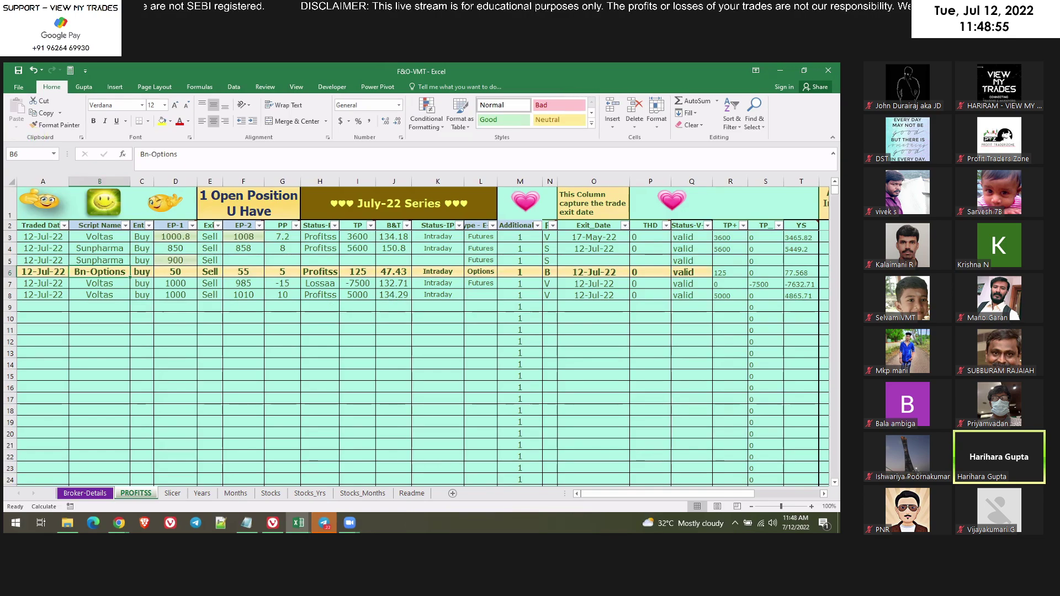
left_click_drag(679, 495, 737, 494)
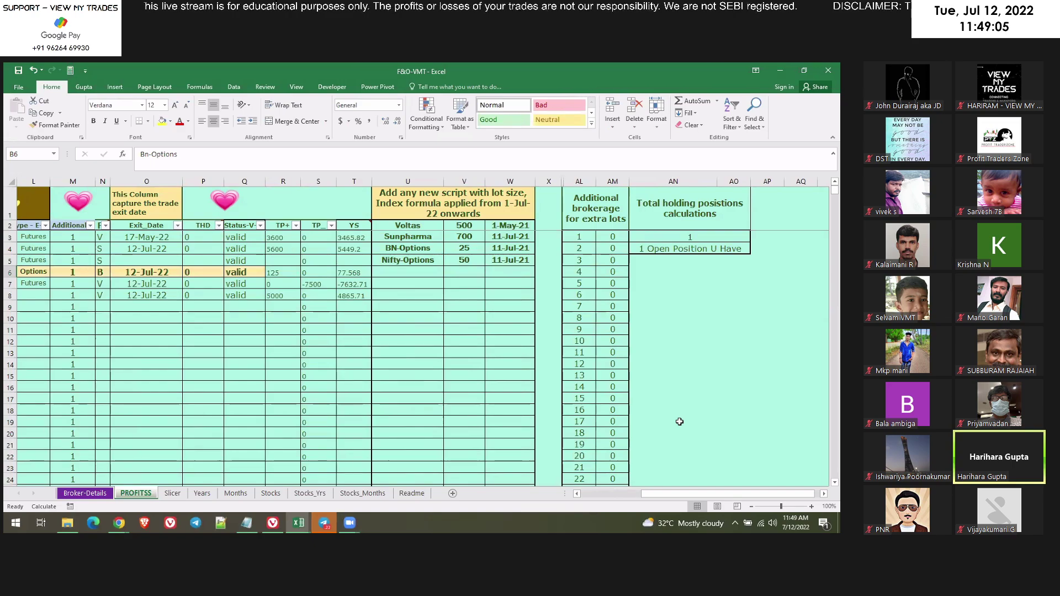
left_click(404, 376)
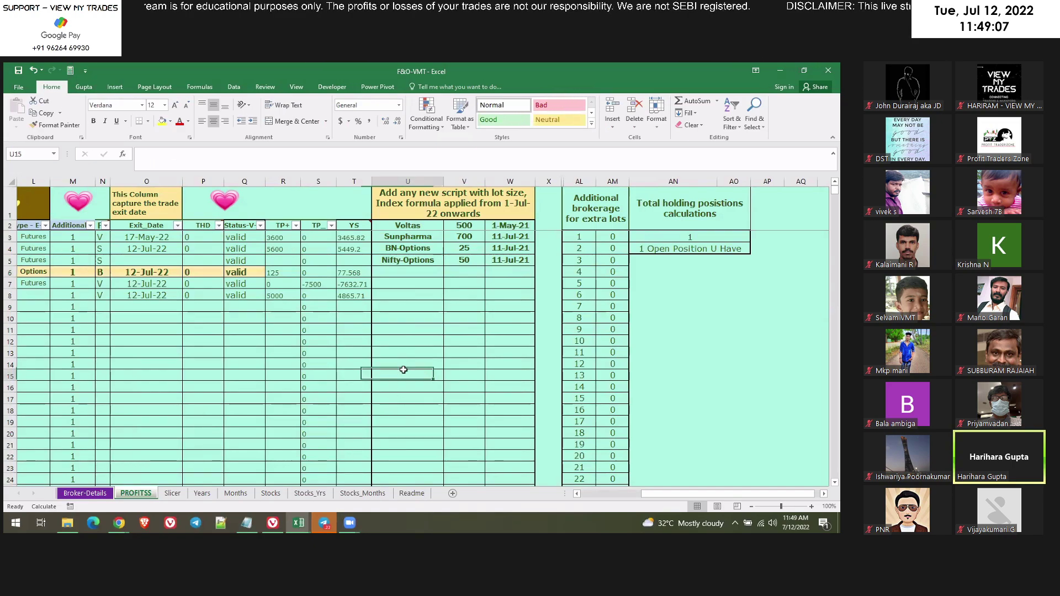
scroll(404, 370, "down", 5)
scroll(404, 370, "down", 7)
scroll(404, 370, "down", 12)
scroll(404, 370, "down", 12)
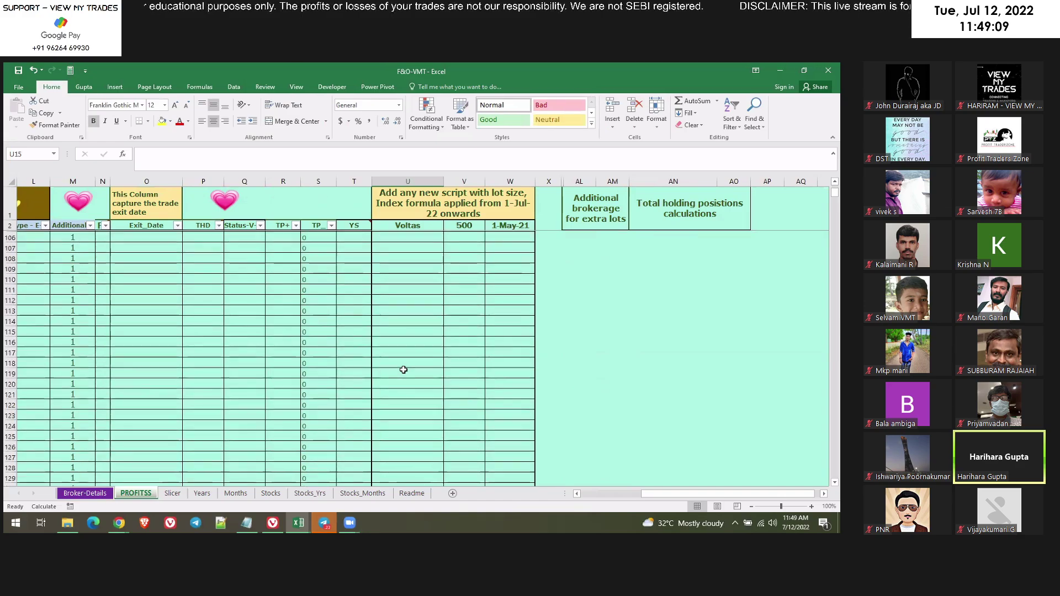
scroll(404, 370, "down", 12)
scroll(405, 421, "down", 10)
scroll(404, 421, "down", 8)
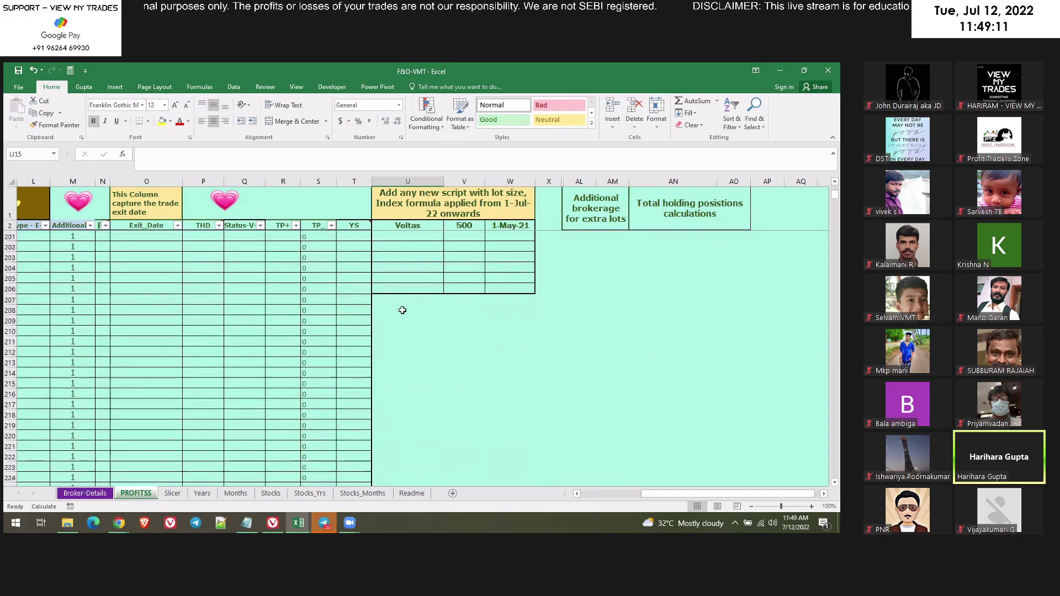
left_click(398, 289)
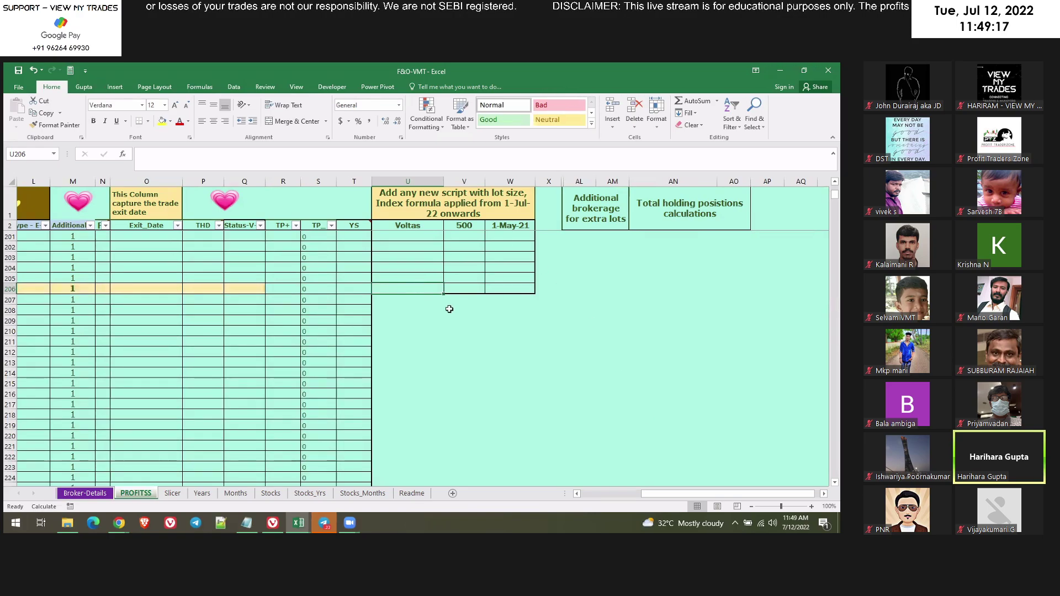
left_click(696, 509)
left_click_drag(690, 494, 630, 493)
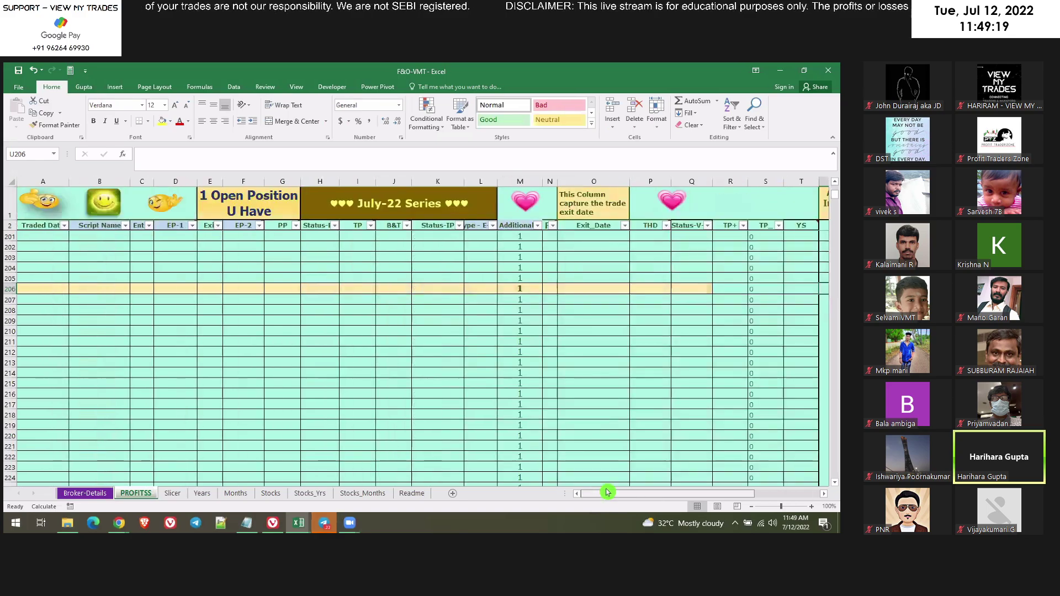
scroll(621, 377, "up", 7)
scroll(620, 377, "up", 7)
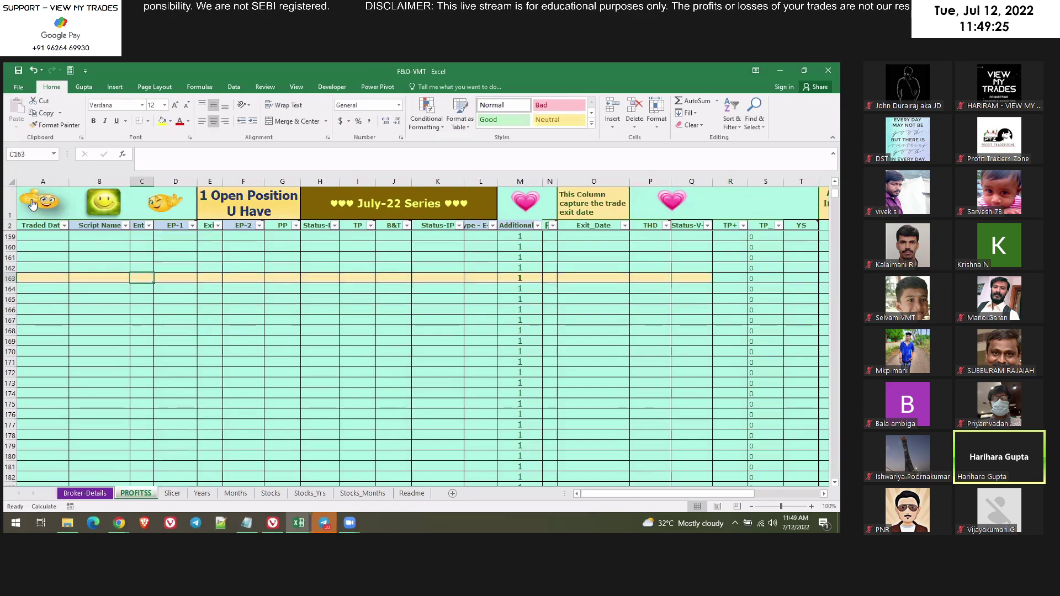
left_click(114, 288)
key("ctrl+Up")
left_click(101, 305)
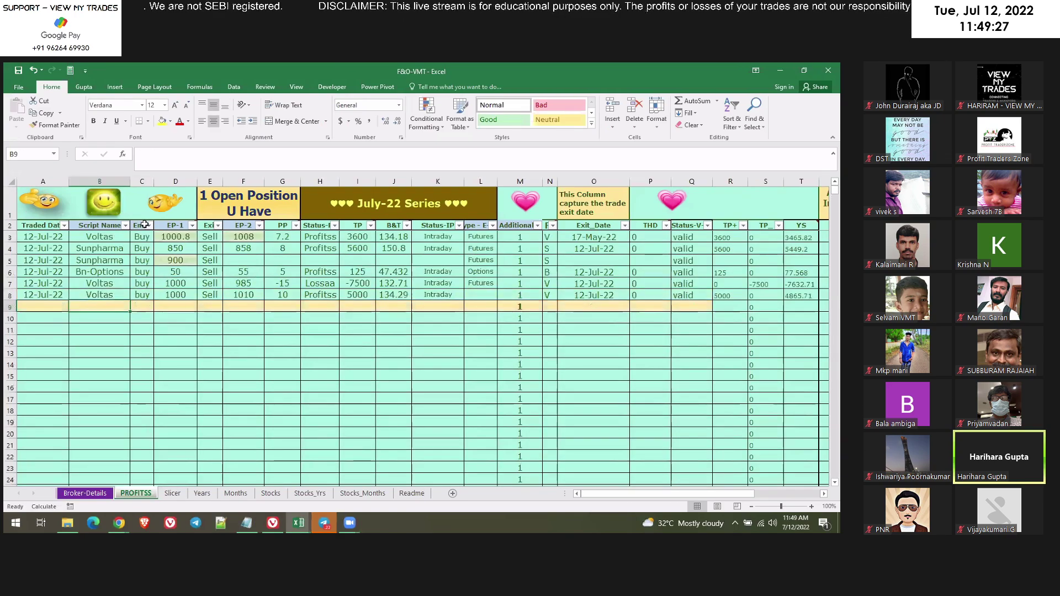
left_click(44, 234)
key("ctrl+shift+Down")
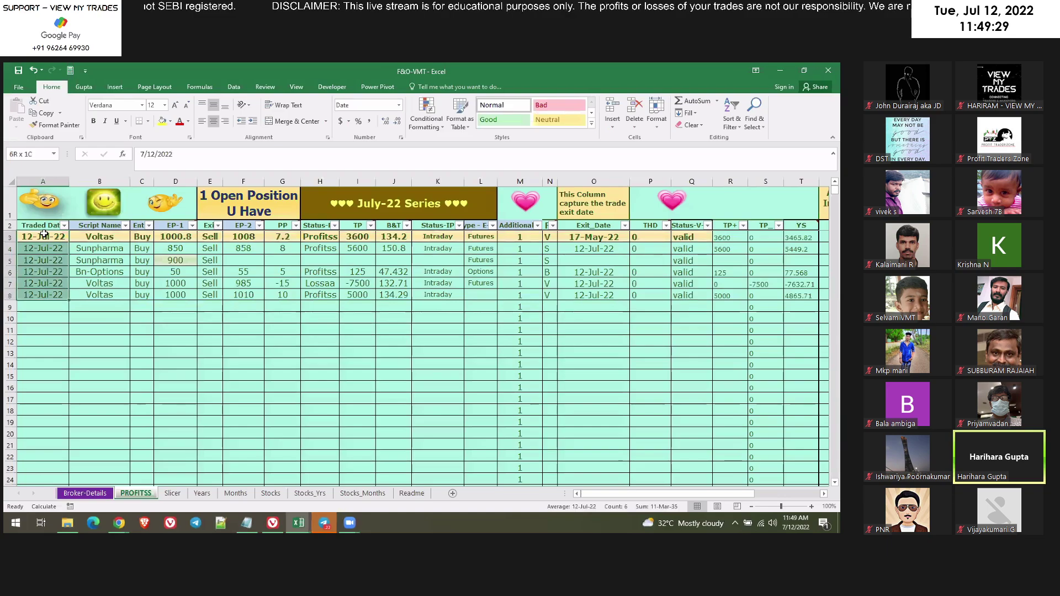
key("ctrl+shift+Down")
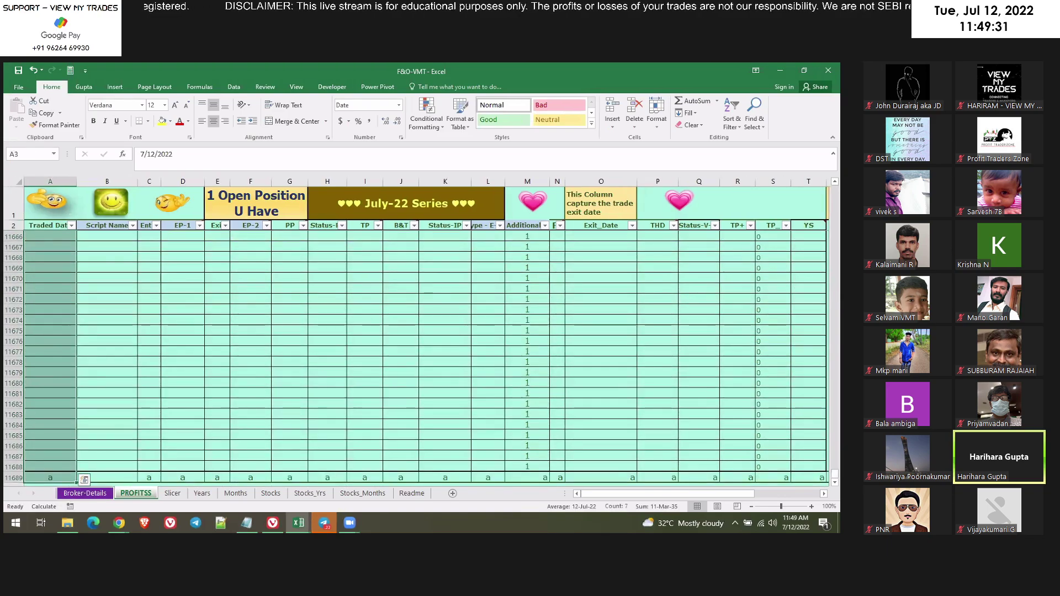
left_click(63, 469)
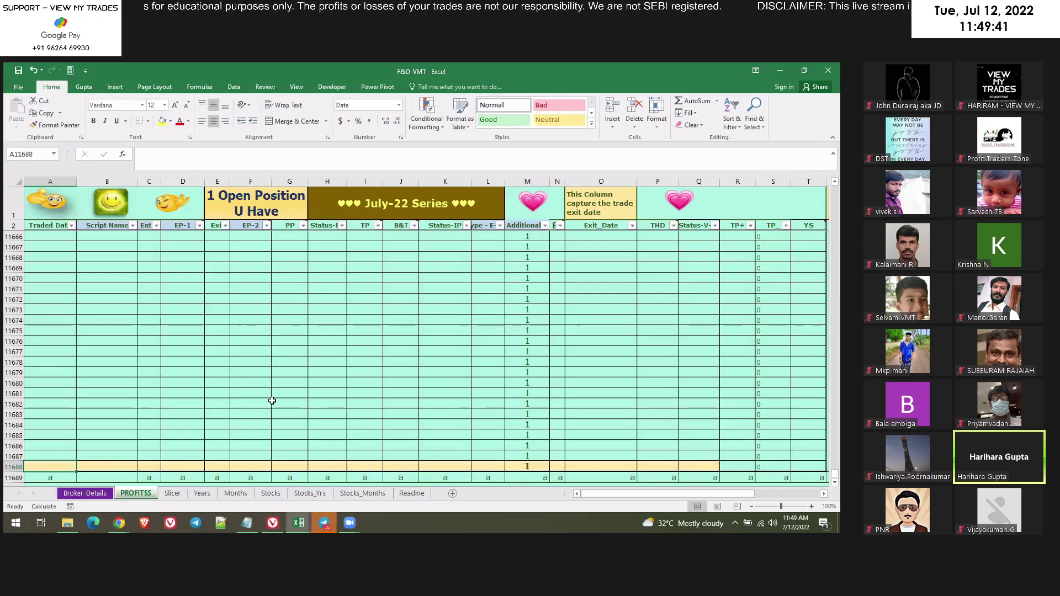
scroll(57, 391, "down", 3)
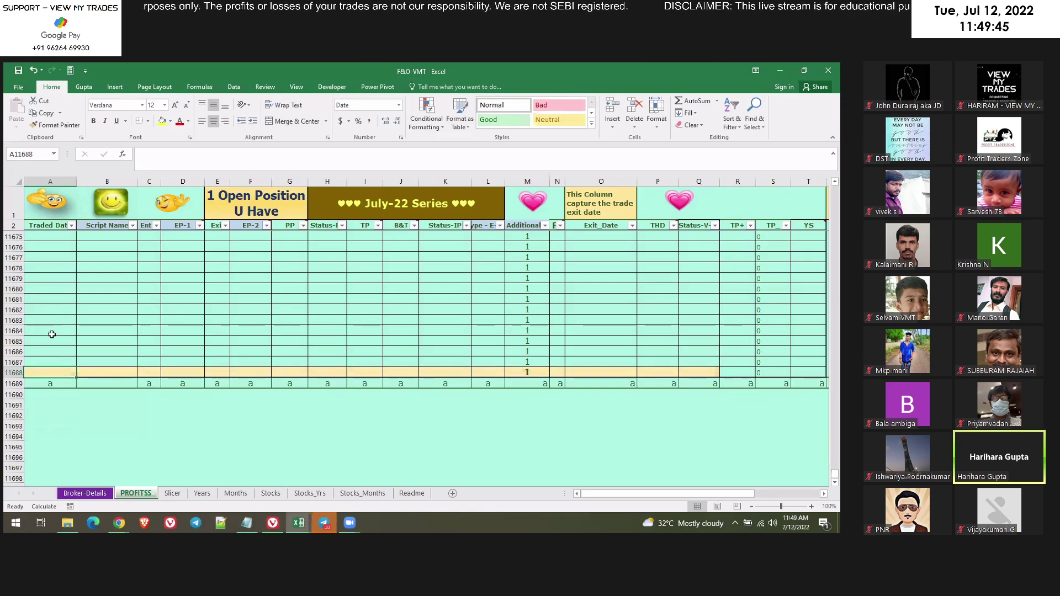
left_click(51, 203)
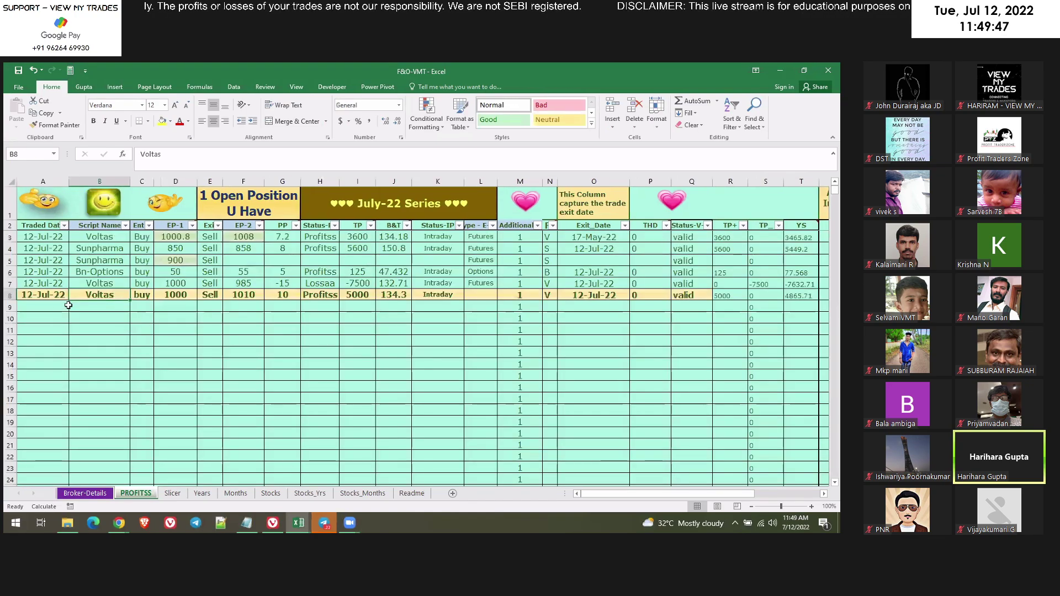
Inspect the Buy/Sell formula in cell E15 below the last trade.
left_click(109, 307)
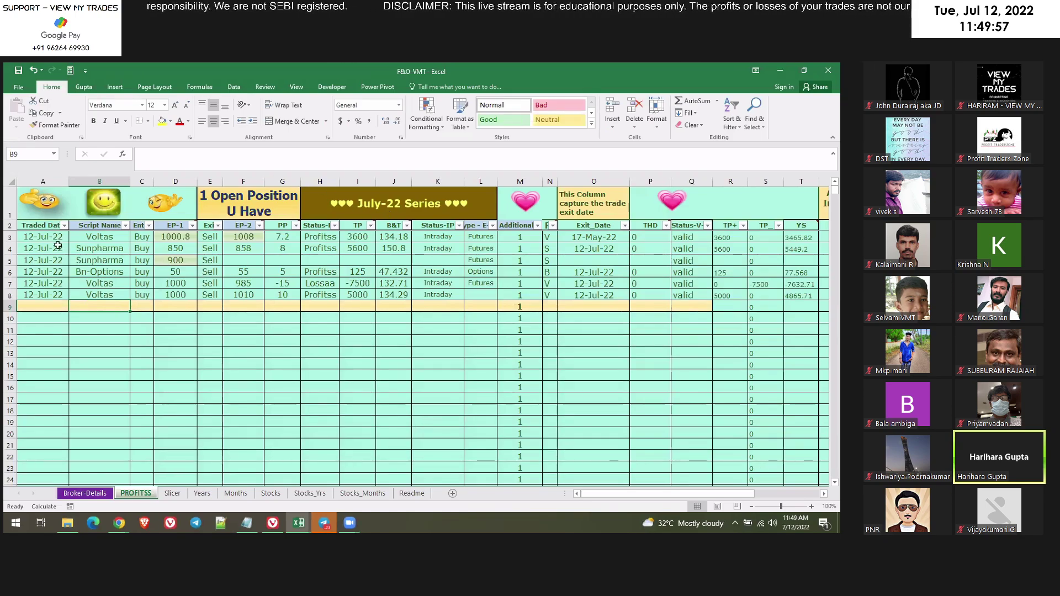
left_click(211, 373)
left_click(775, 494)
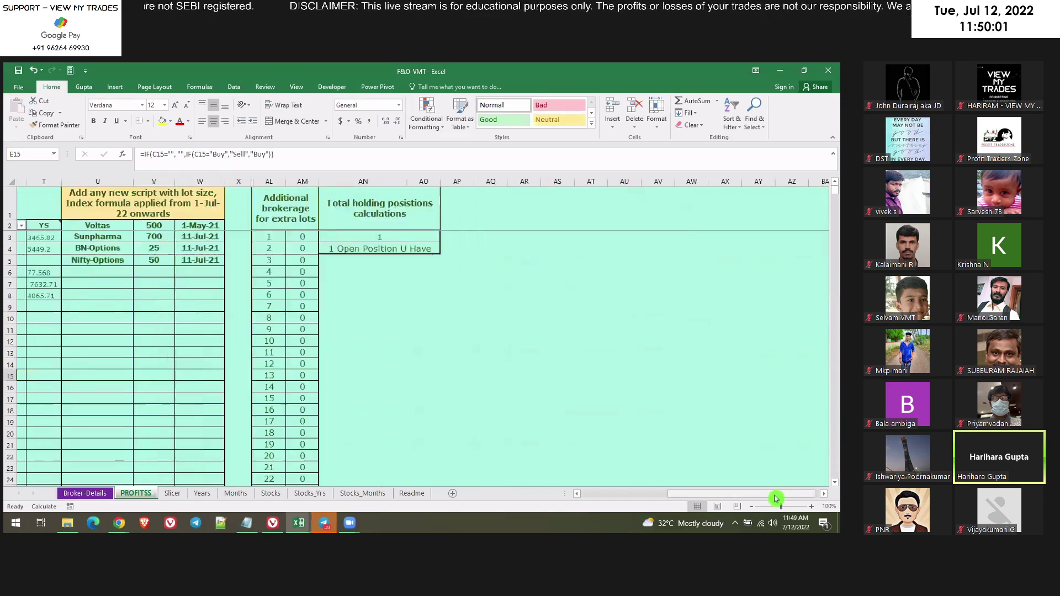
left_click_drag(776, 498, 759, 499)
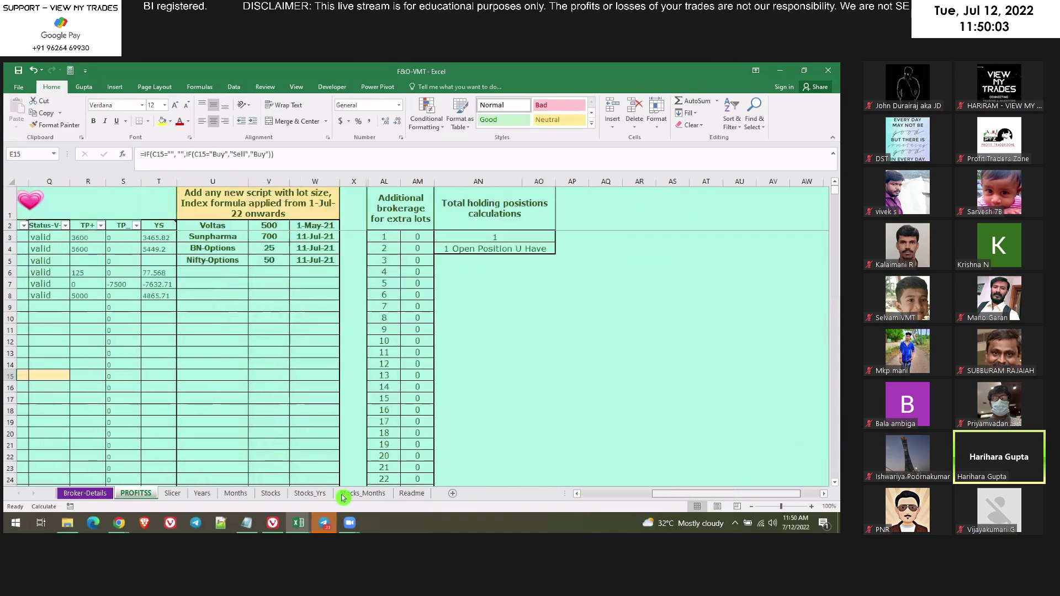
left_click_drag(343, 499, 338, 499)
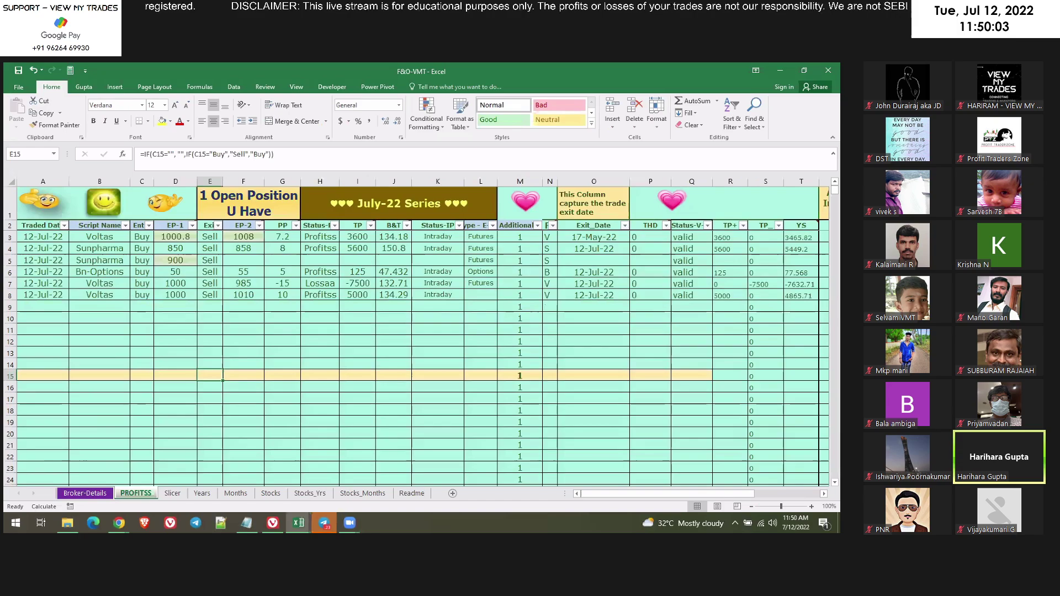
left_click(832, 232)
Browse the empty Script Name rows down to row 38, then return to the Voltas trade in row 8.
left_click(107, 385)
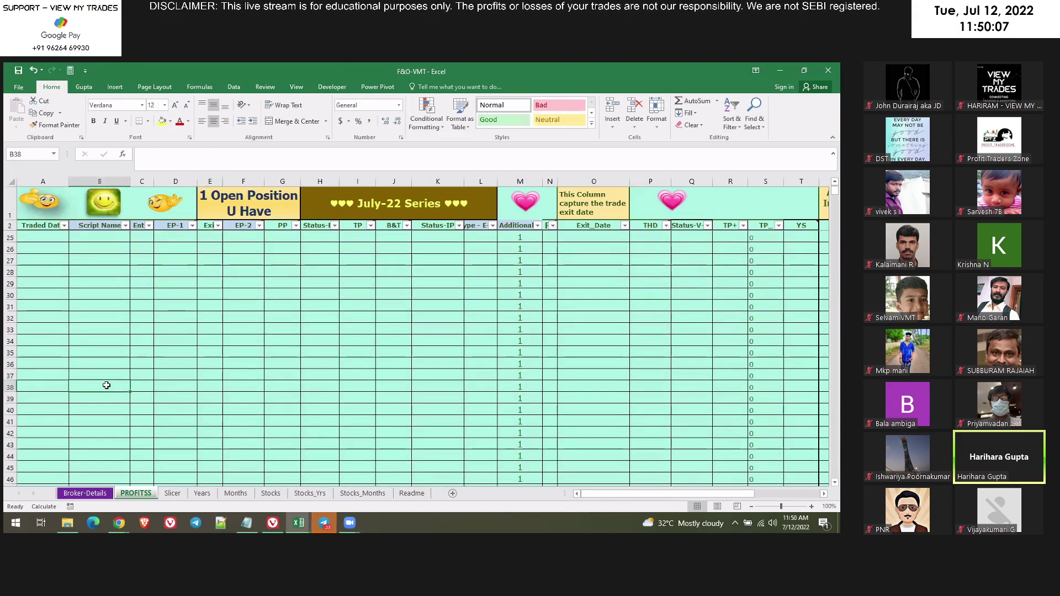
scroll(107, 386, "down", 5)
scroll(109, 381, "down", 8)
scroll(110, 373, "down", 7)
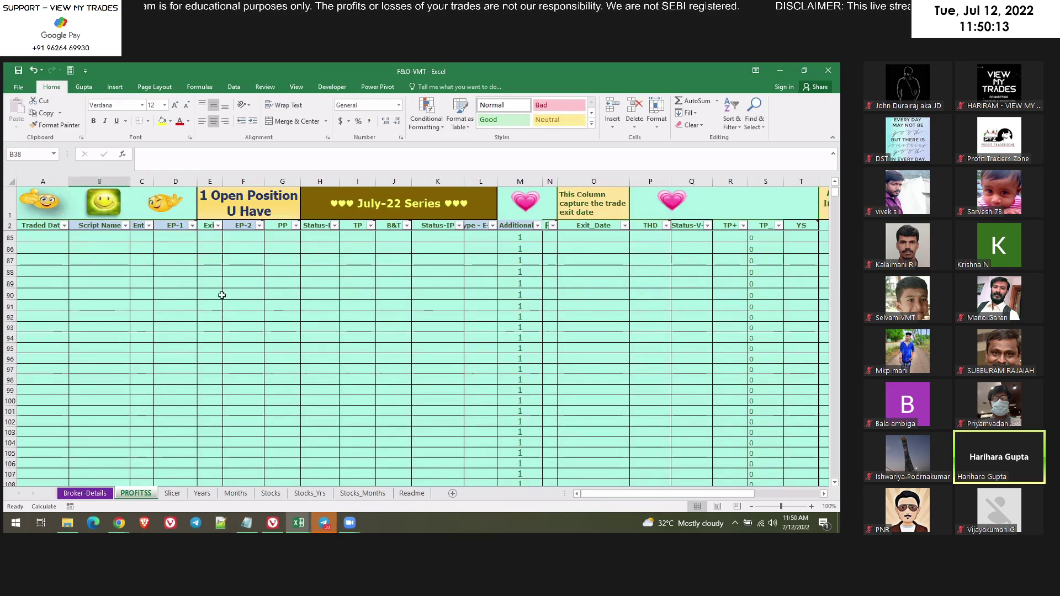
left_click(40, 211)
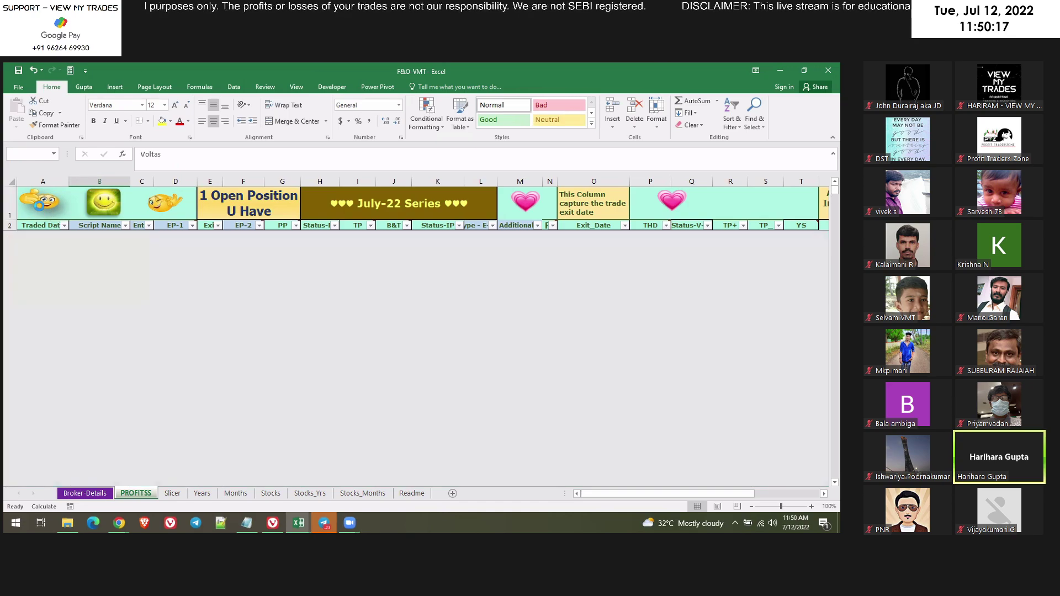
left_click(104, 308)
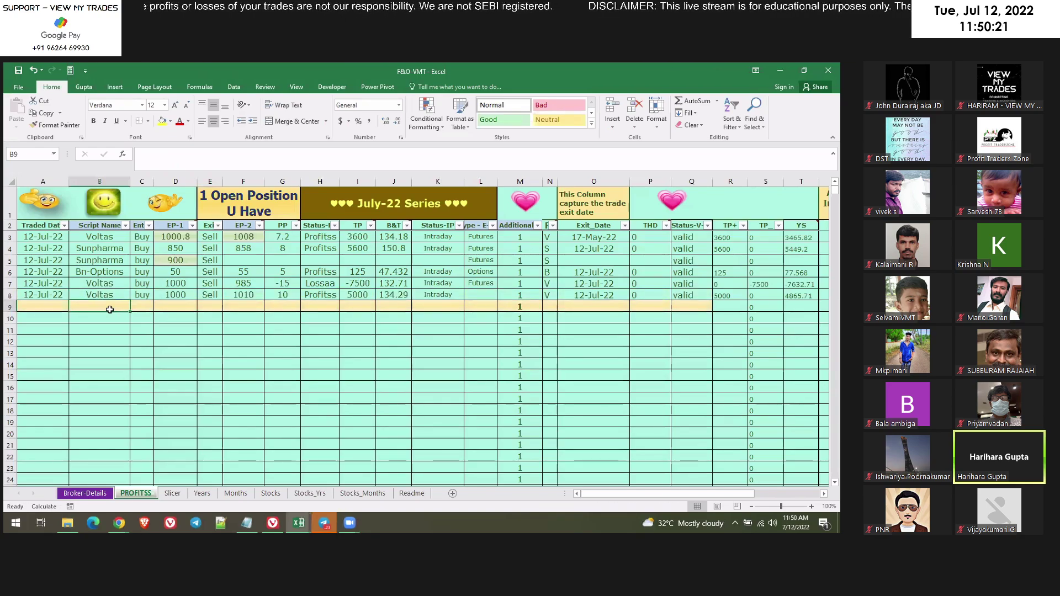
left_click(109, 297)
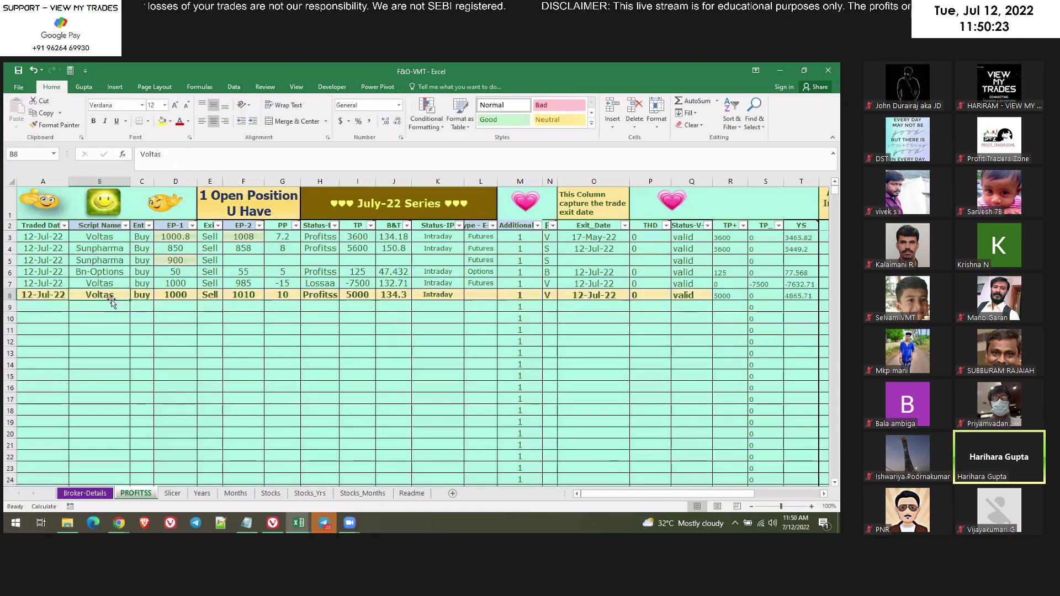
left_click(105, 309)
Check the lot-size table's Nifty-Options entry and the empty slot below the listed scripts.
scroll(185, 371, "down", 7)
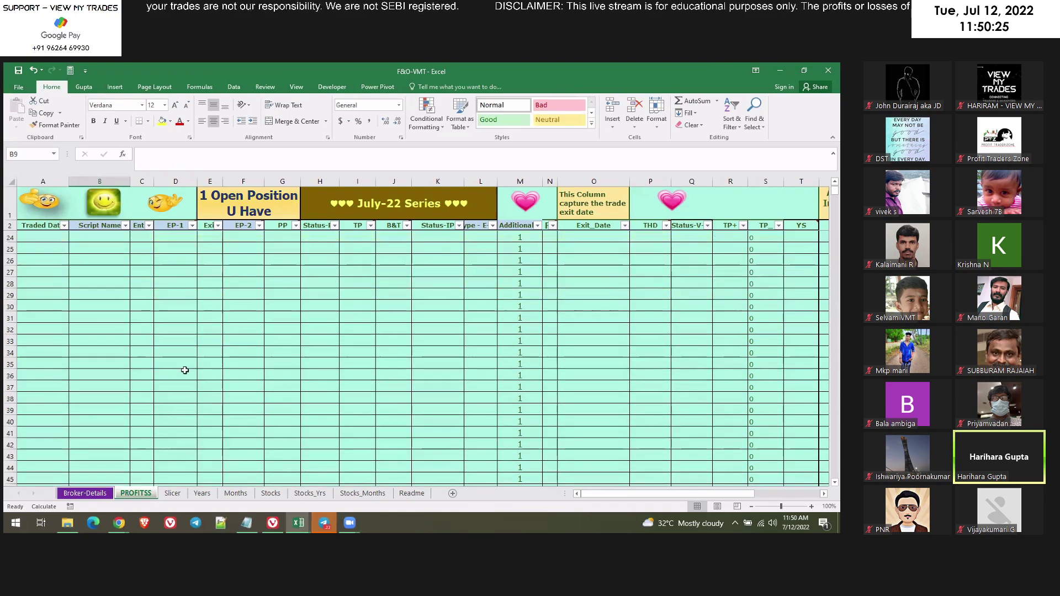
scroll(185, 370, "up", 7)
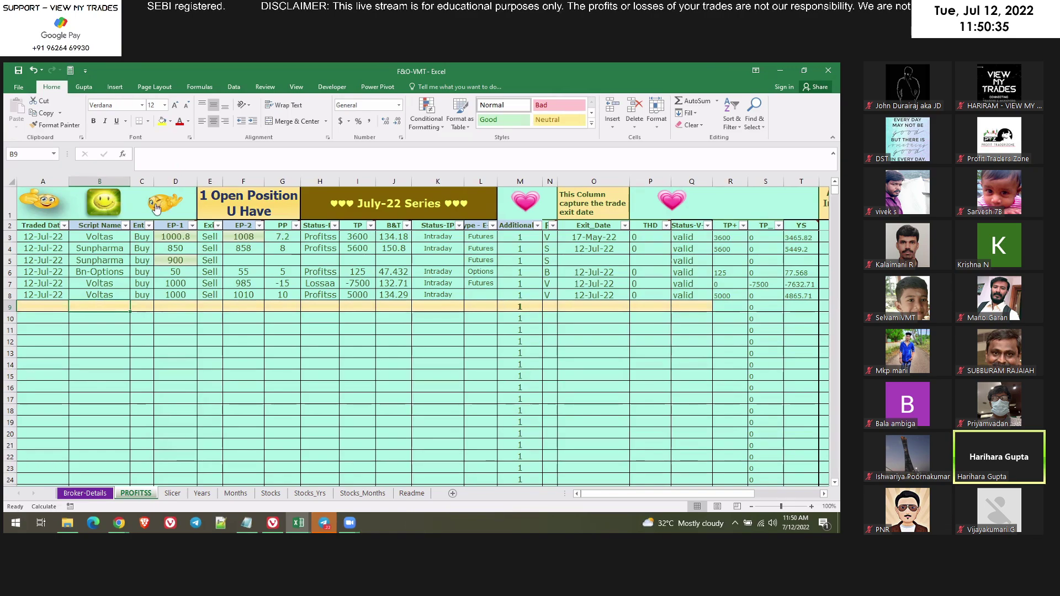
scroll(409, 265, "right", 5)
left_click(408, 260)
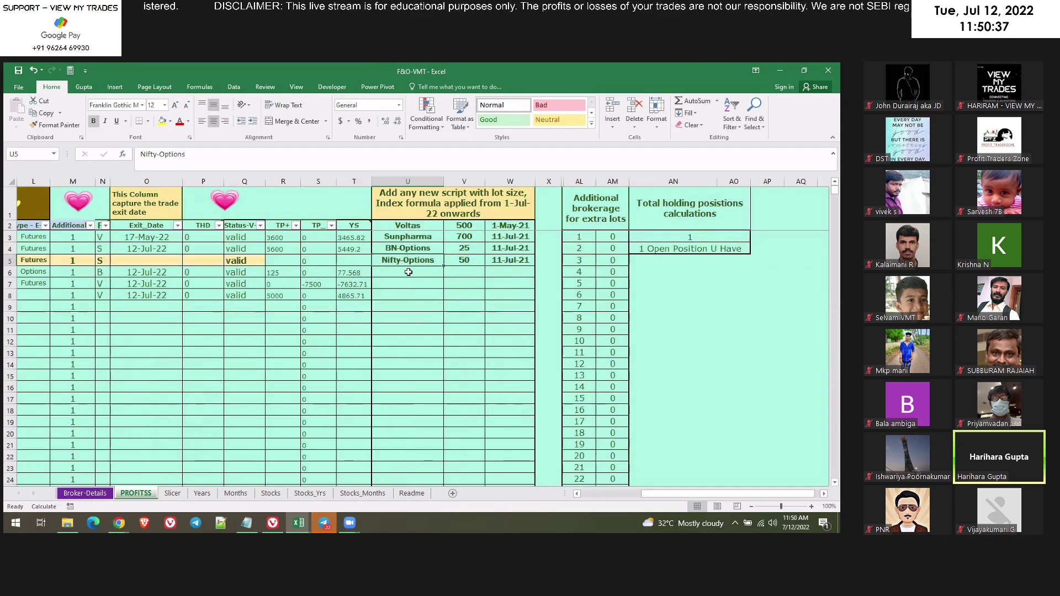
left_click(409, 272)
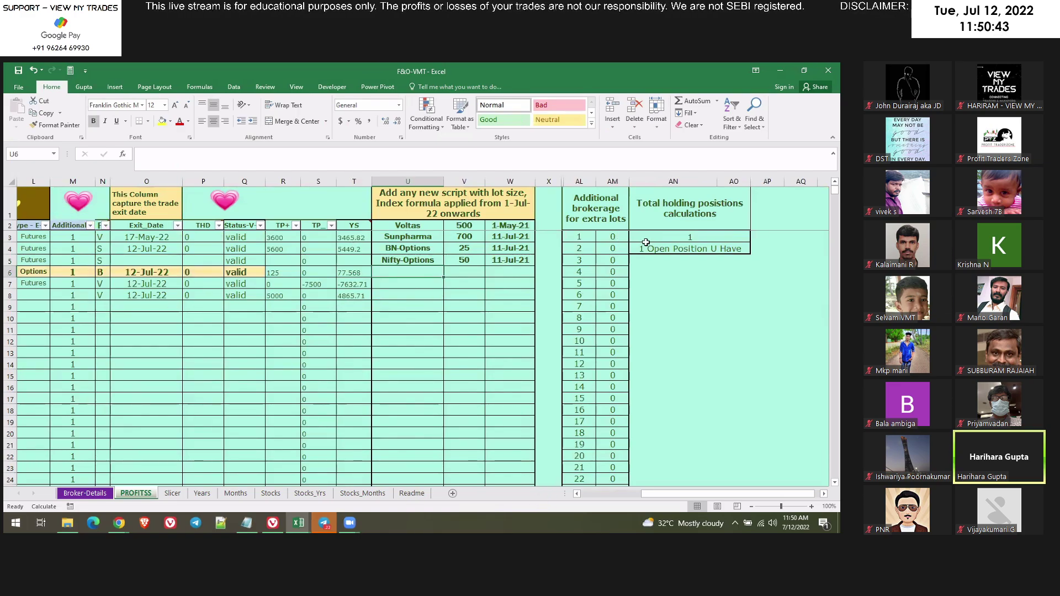
Review the Voltas exit date formula and select its exit price 1010 in F8.
left_click(77, 204)
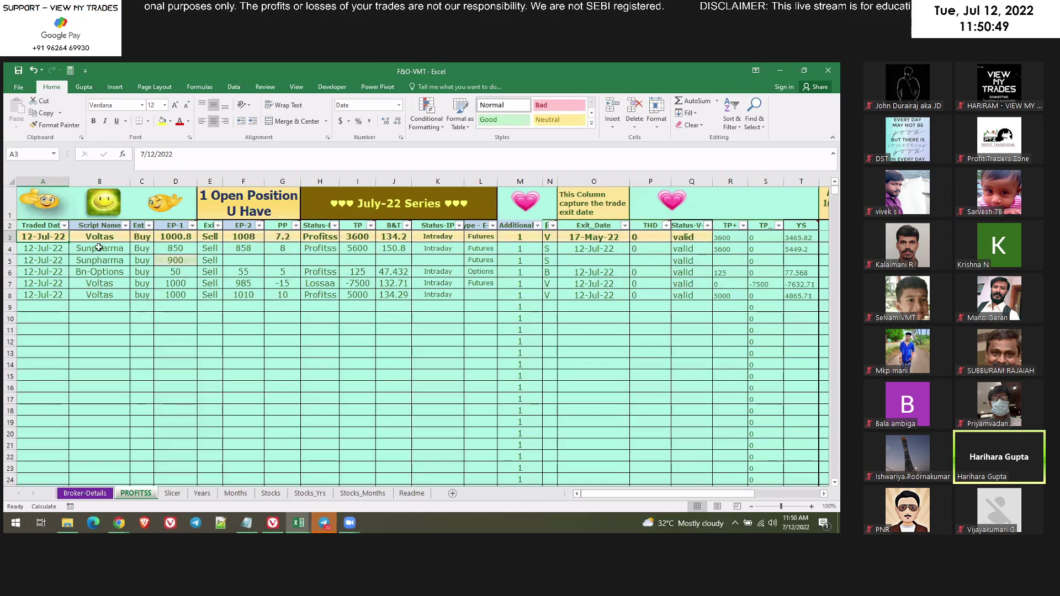
scroll(120, 336, "down", 2)
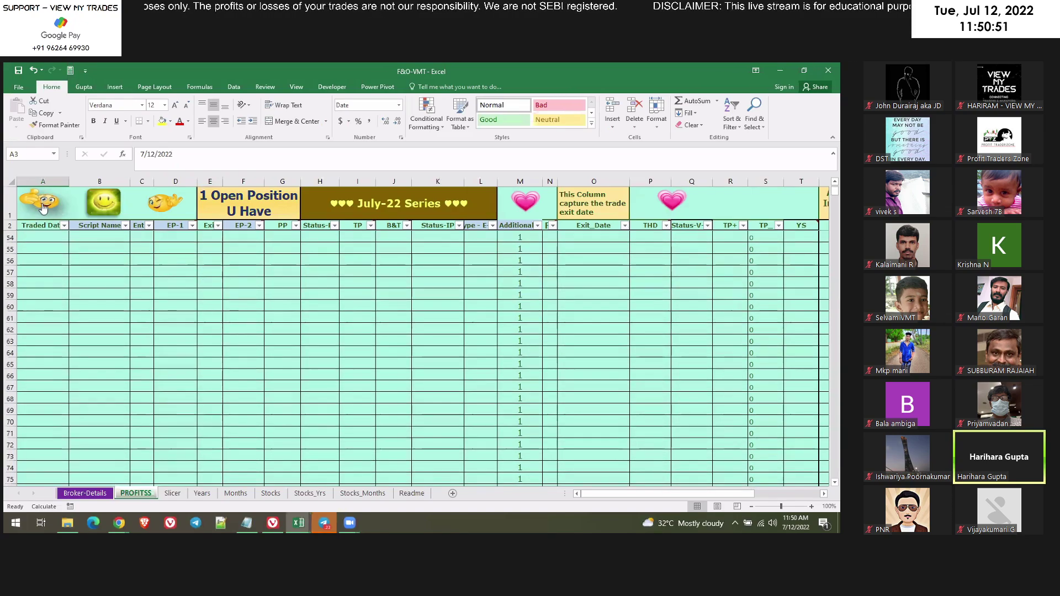
scroll(120, 336, "up", 2)
left_click(103, 297)
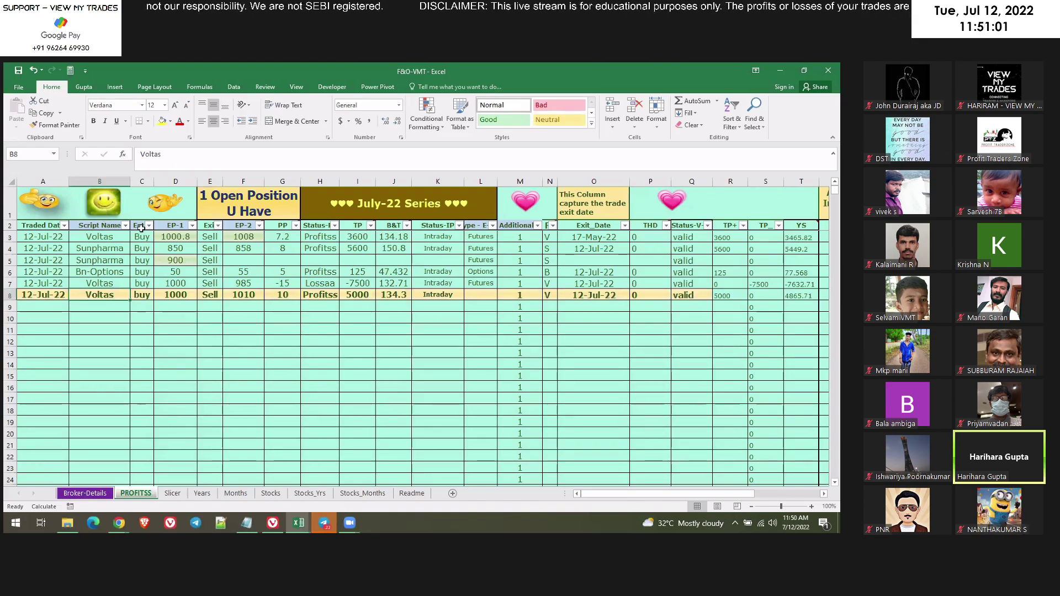
left_click(591, 295)
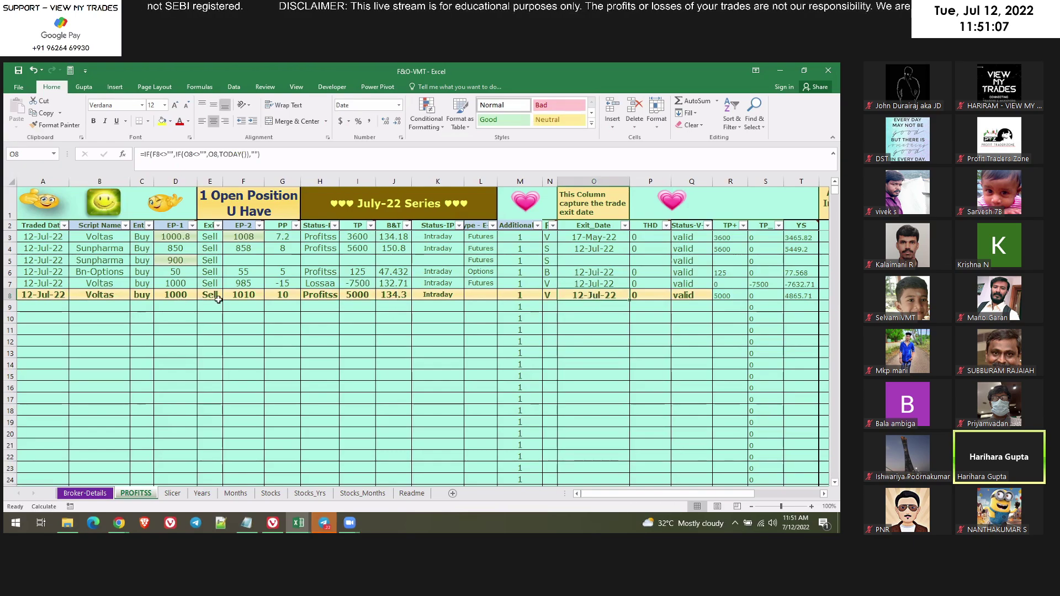
left_click(246, 296)
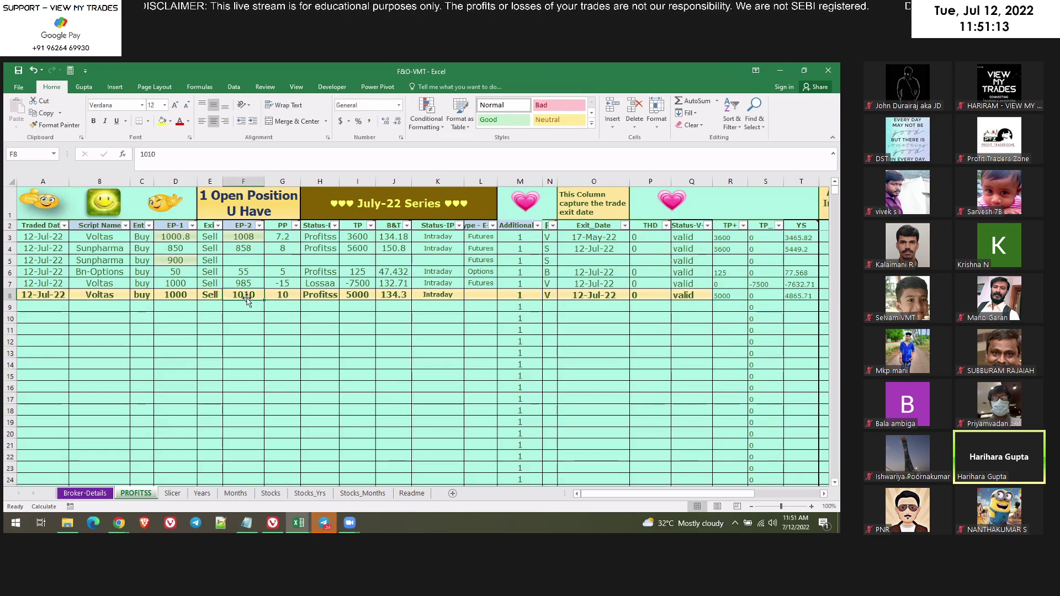
Stamp the Voltas exit price 1010 with the July-22 Series comment using the smiley macro.
left_click(104, 203)
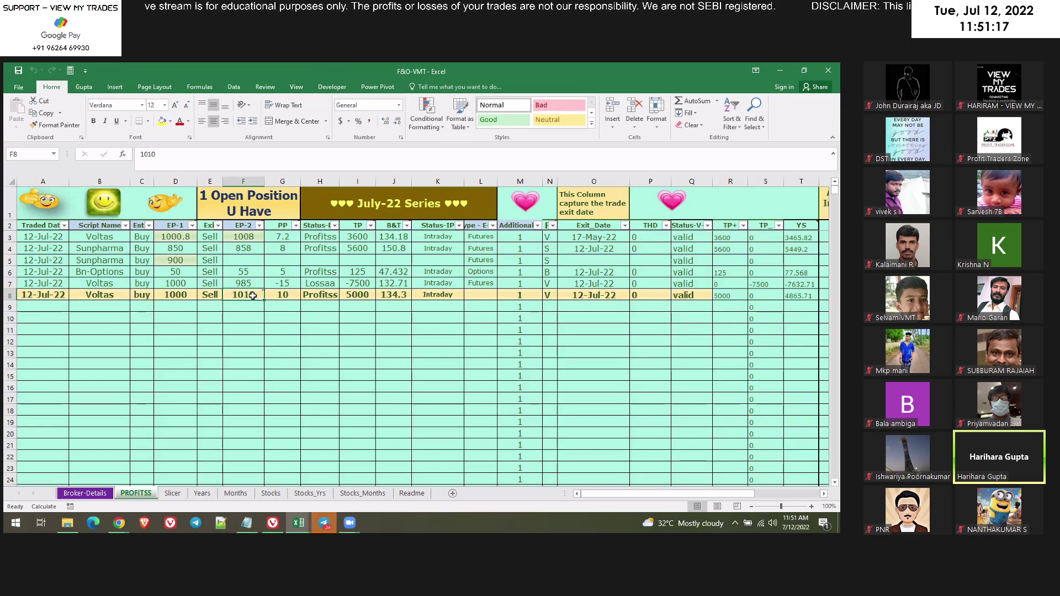
mouse_move(249, 294)
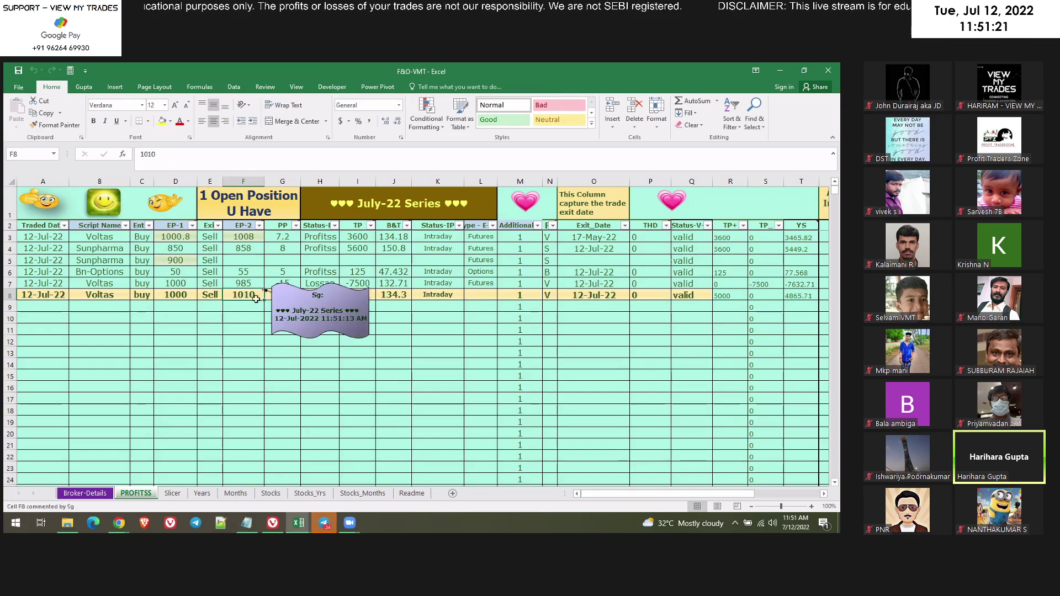
left_click(241, 307)
right_click(241, 307)
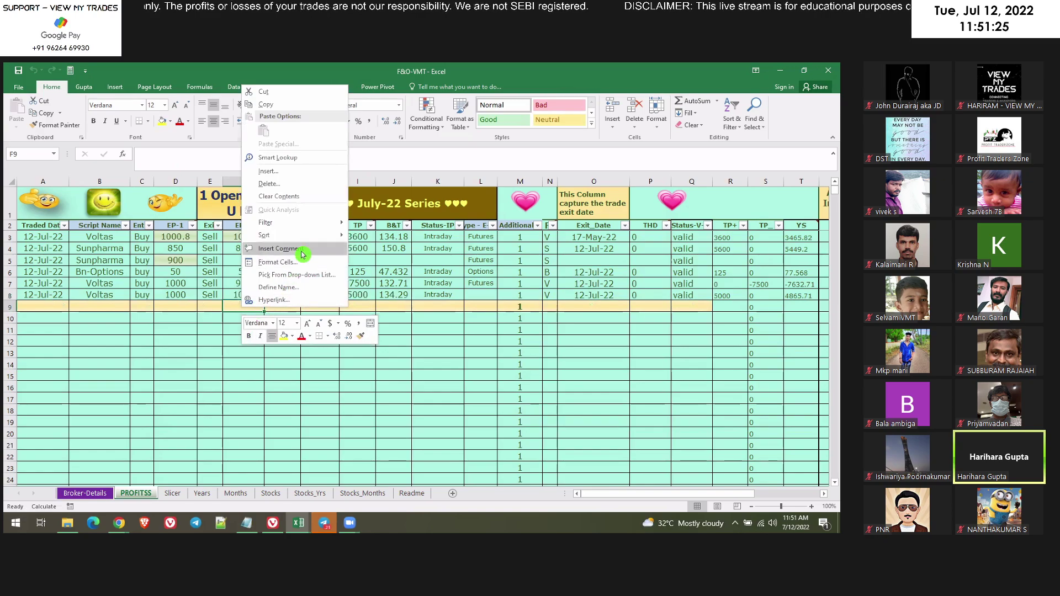
left_click(252, 303)
mouse_move(249, 294)
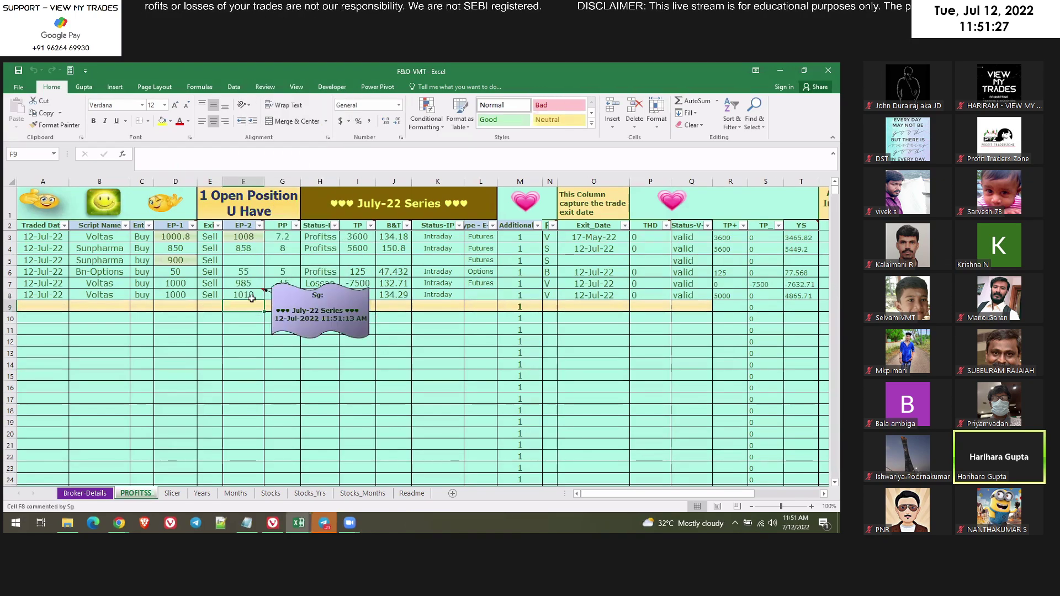
left_click(251, 297)
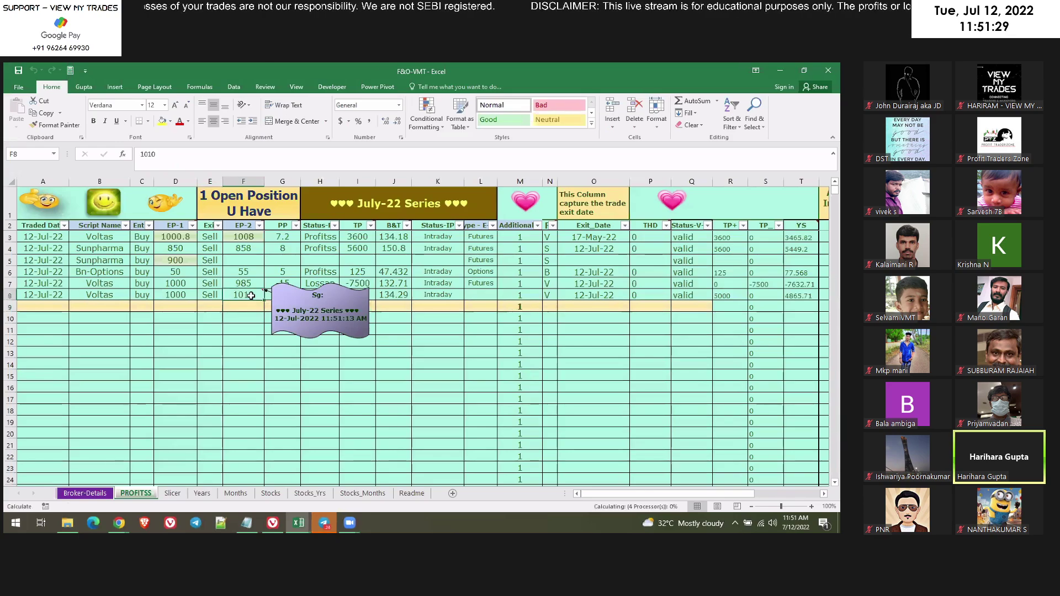
left_click(372, 205)
left_click(247, 297)
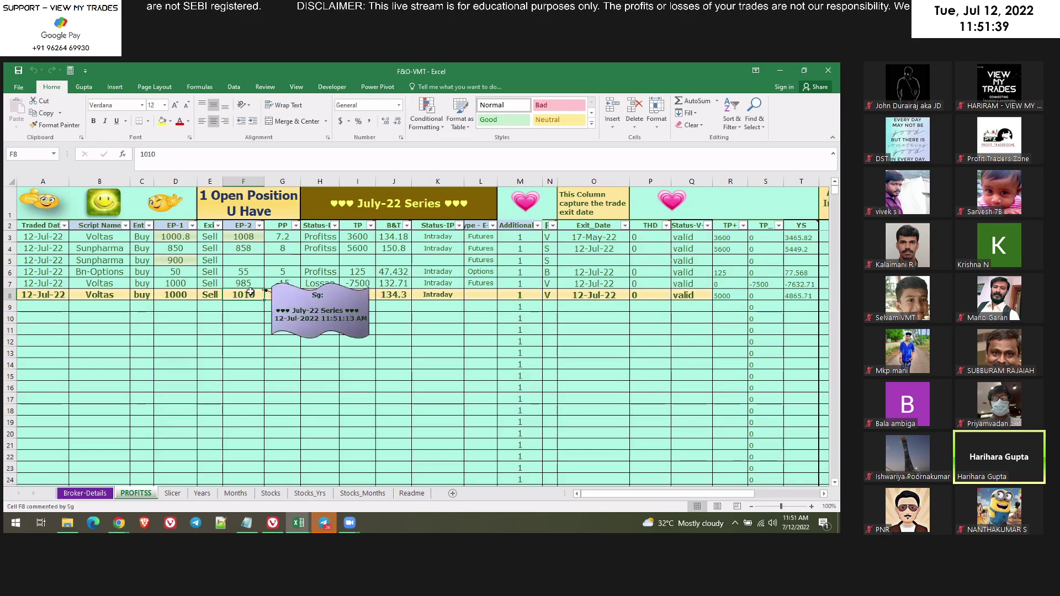
Edit the exit-price comment's time, changing the hour digit to 0 and the minutes to :00.
right_click(250, 293)
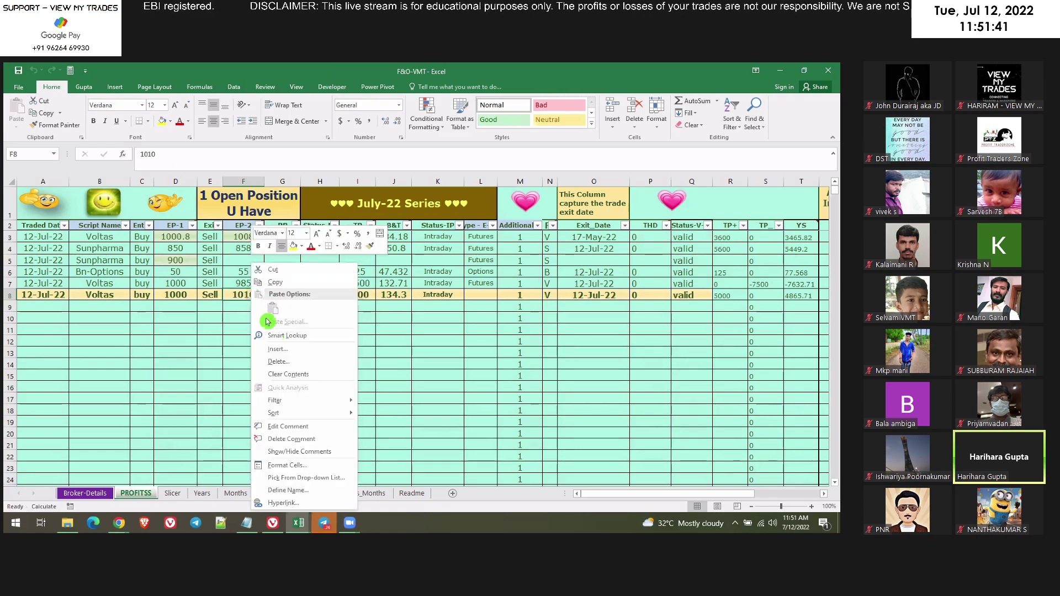
key("Return")
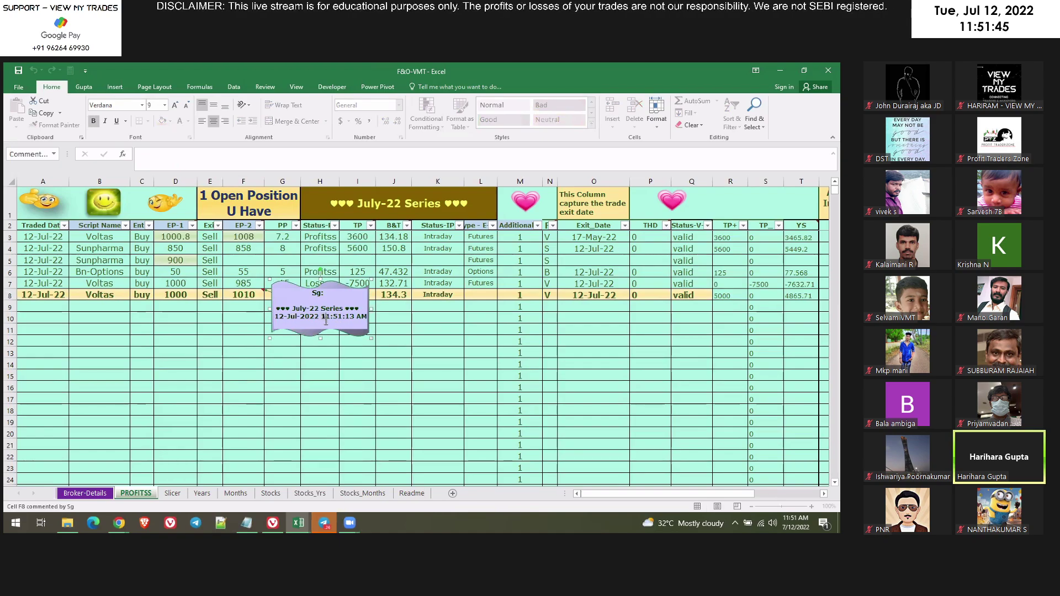
key("BackSpace")
type("0")
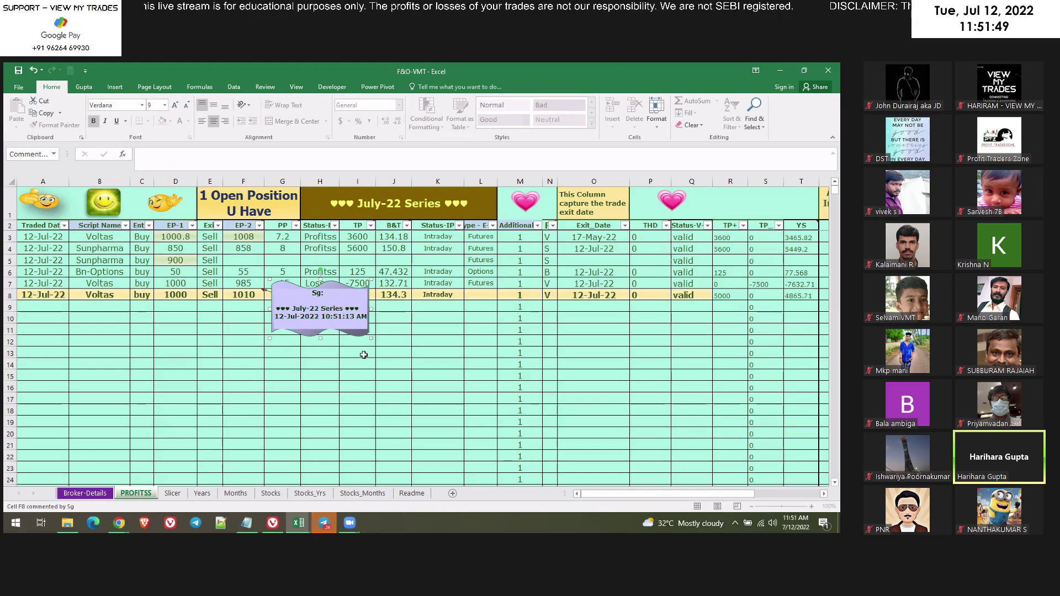
key("Delete")
key("Delete")
key("Delete")
type(":00")
left_click(365, 357)
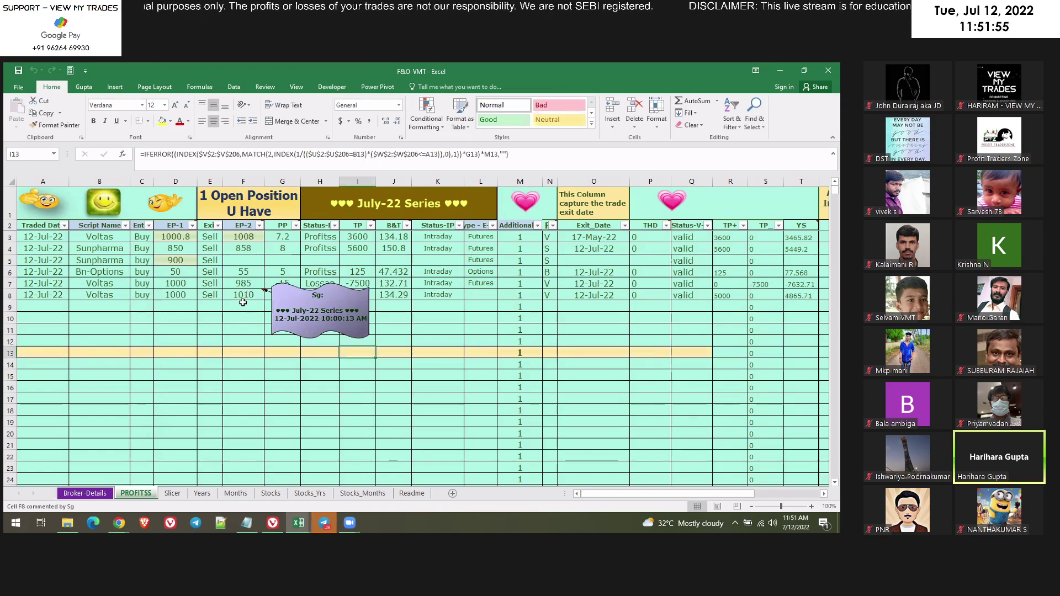
Delete the old exit-price comment and re-stamp F8 with a fresh July-22 Series comment.
left_click(252, 294)
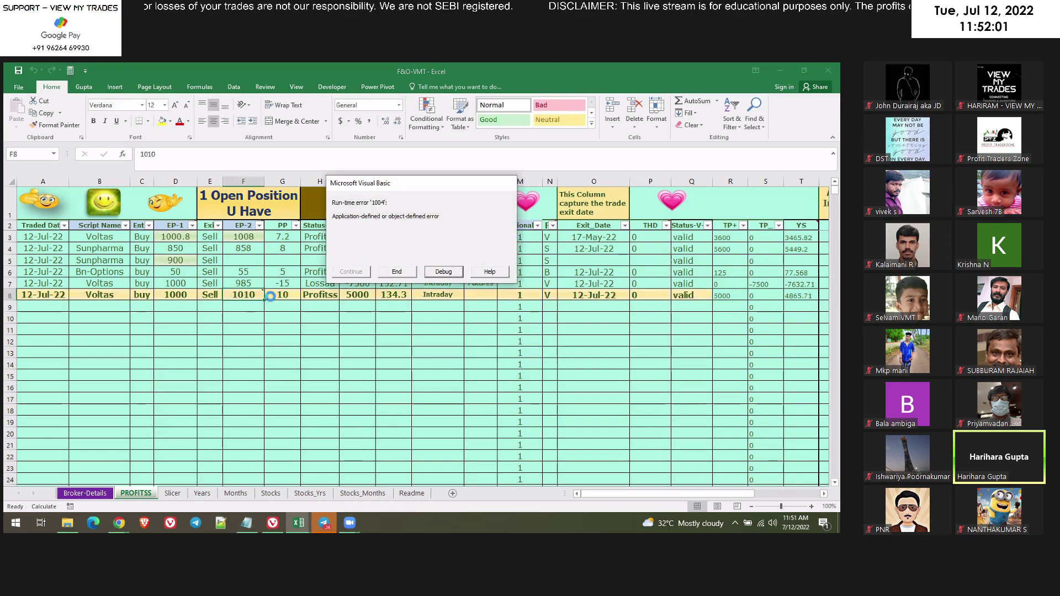
left_click(396, 272)
right_click(249, 294)
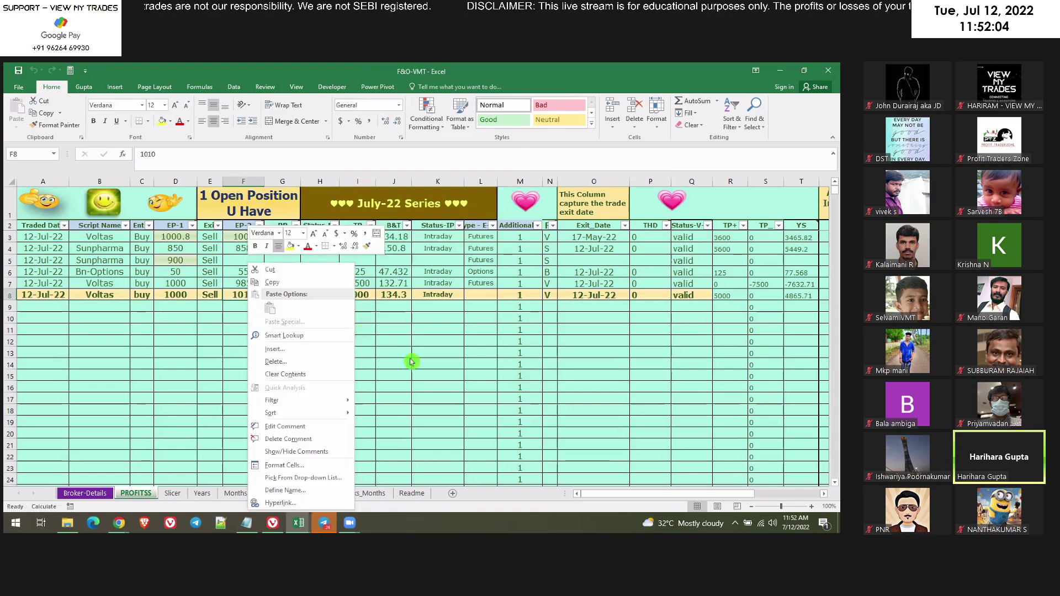
left_click(308, 442)
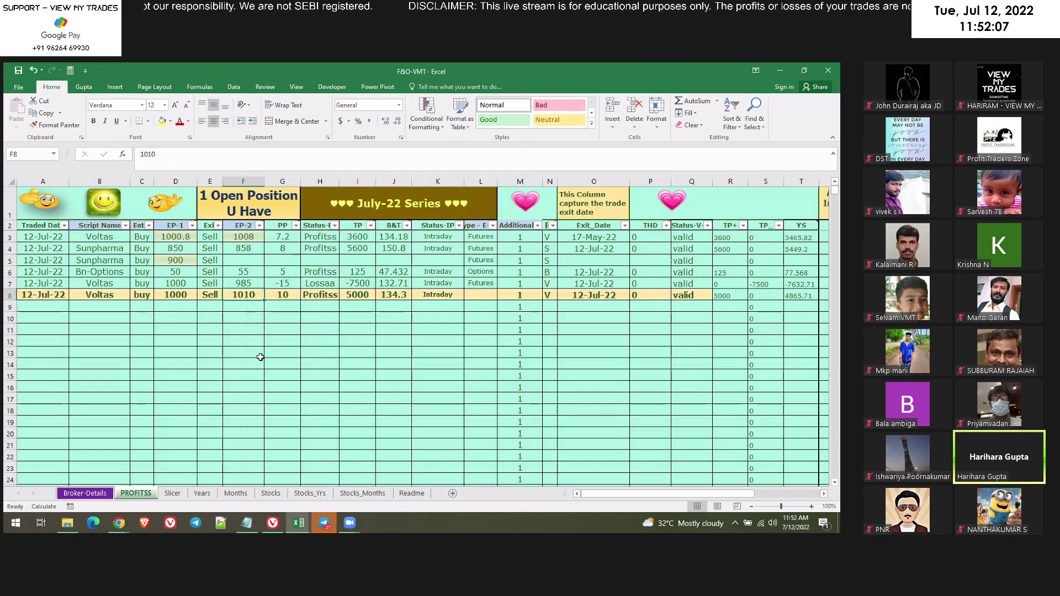
left_click(294, 298)
key("Left")
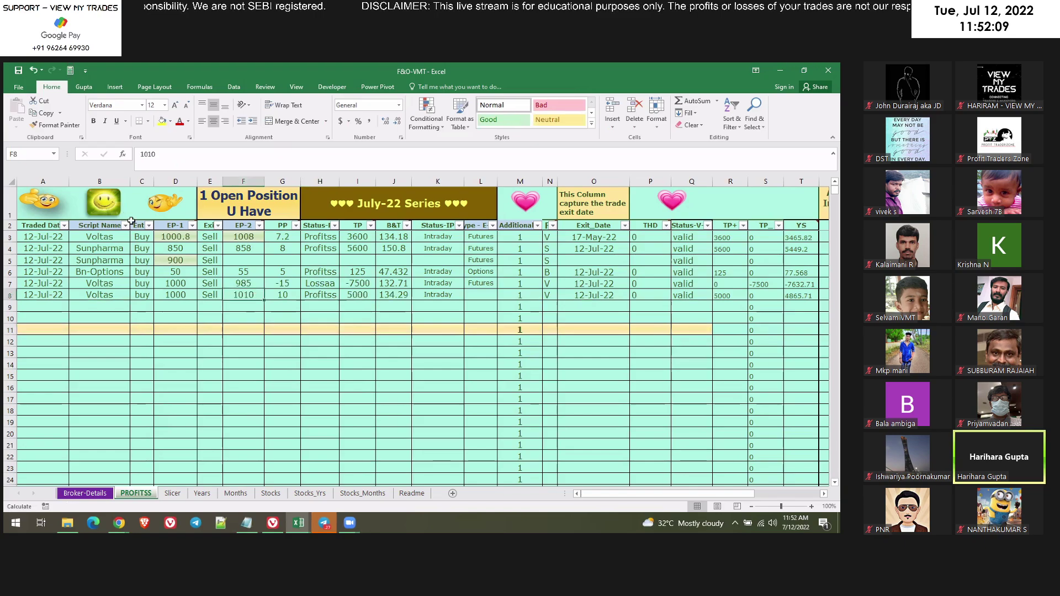
right_click(250, 299)
left_click(308, 442)
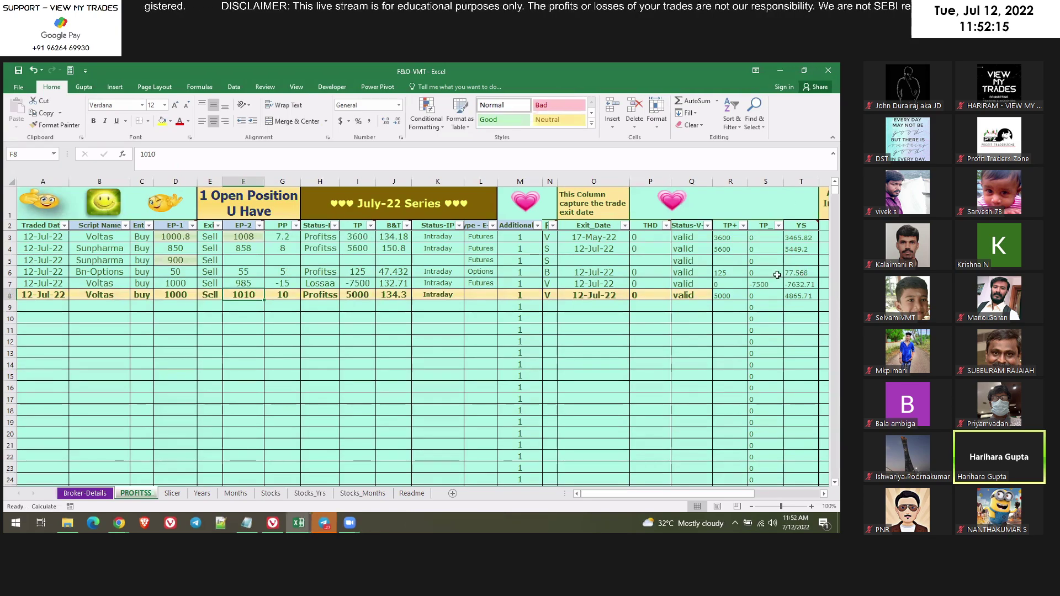
Switch from Broker-Details through PROFITS to the Readme sheet.
left_click(84, 493)
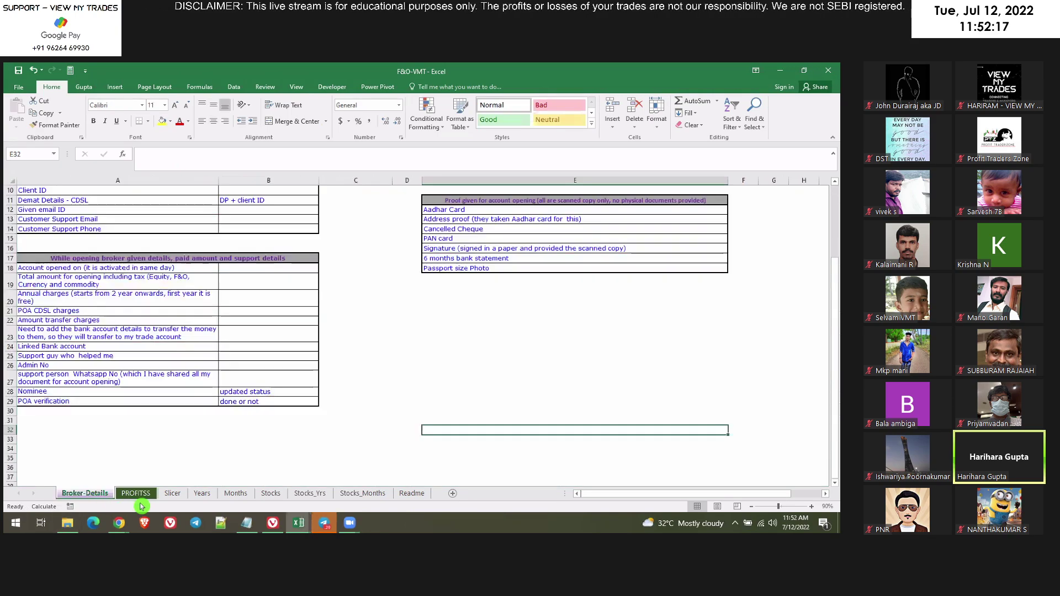
left_click(140, 497)
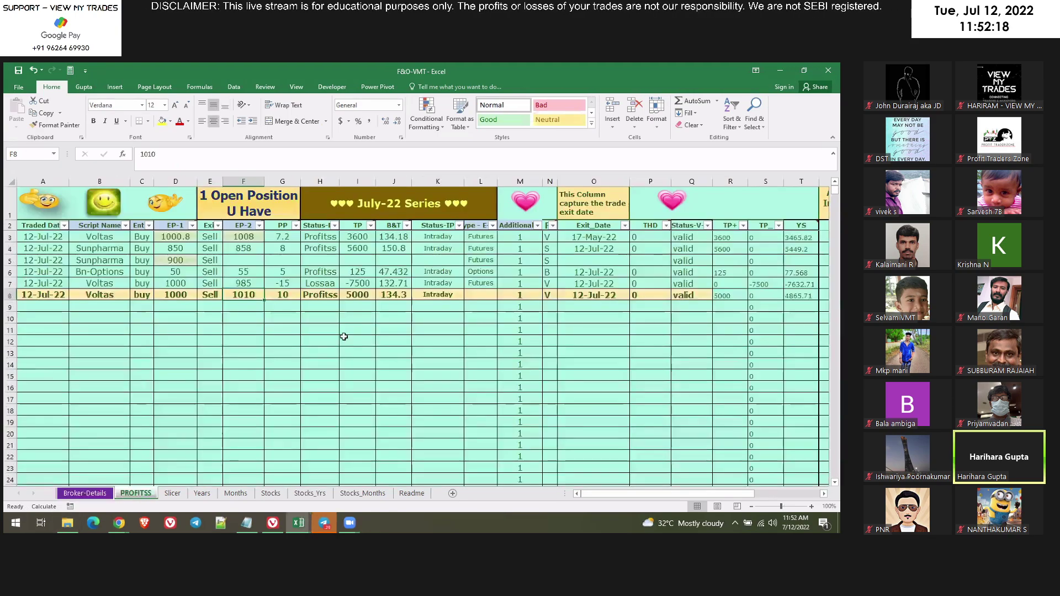
left_click(413, 495)
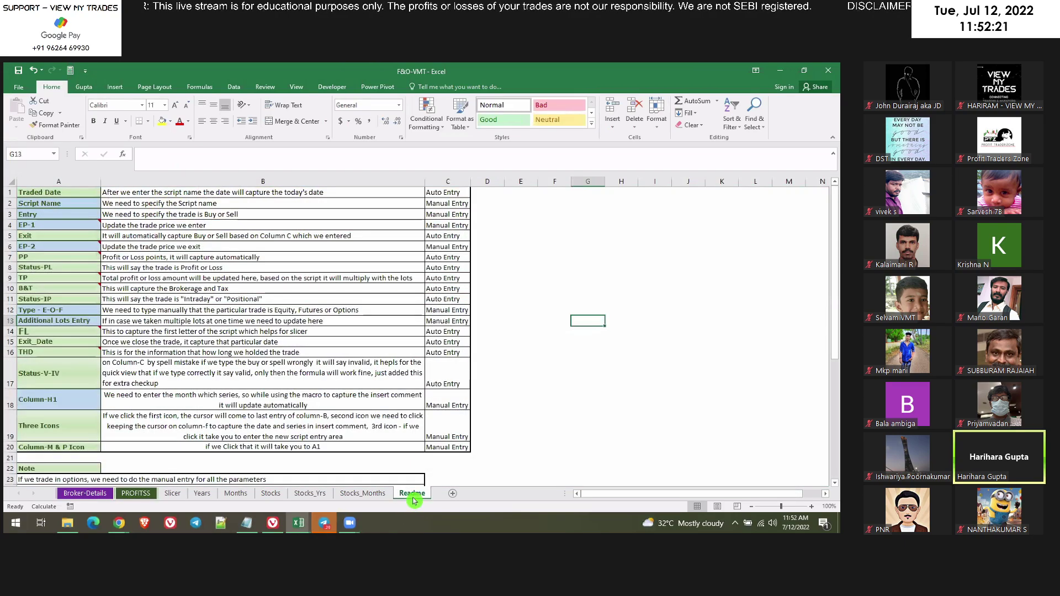
left_click(582, 364)
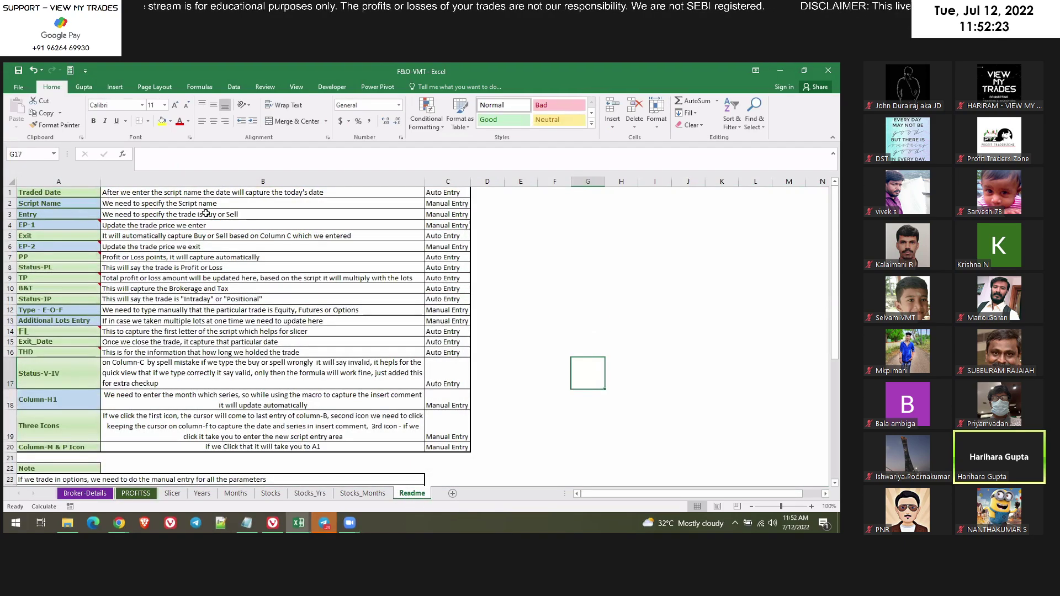
Scroll down the Readme sheet and select the Flat trade Brokerage and Tax Formula note in A32.
scroll(247, 294, "down", 2)
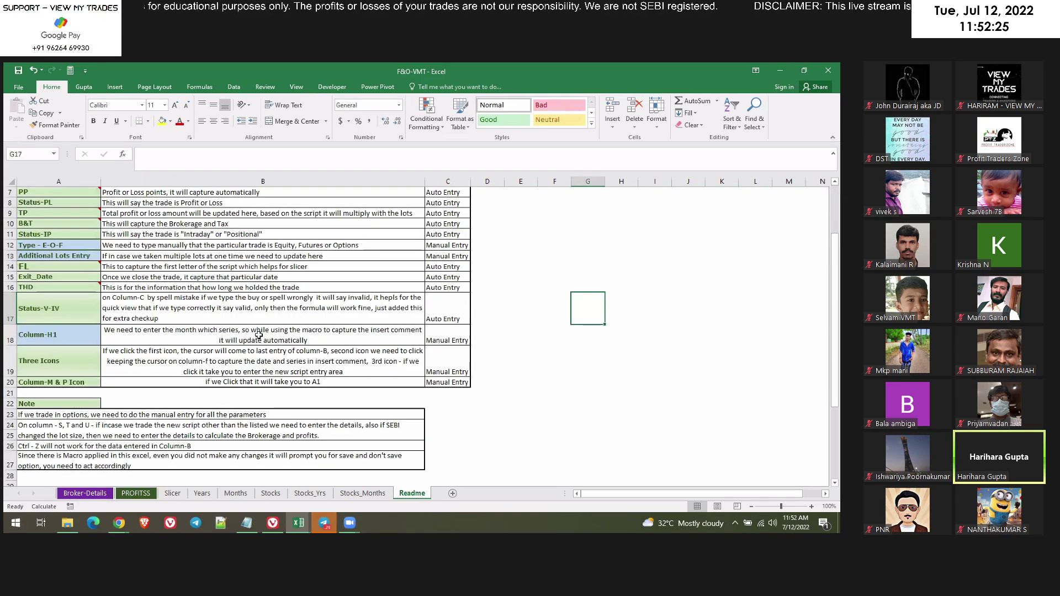
scroll(259, 336, "down", 1)
scroll(259, 336, "down", 2)
scroll(259, 336, "down", 1)
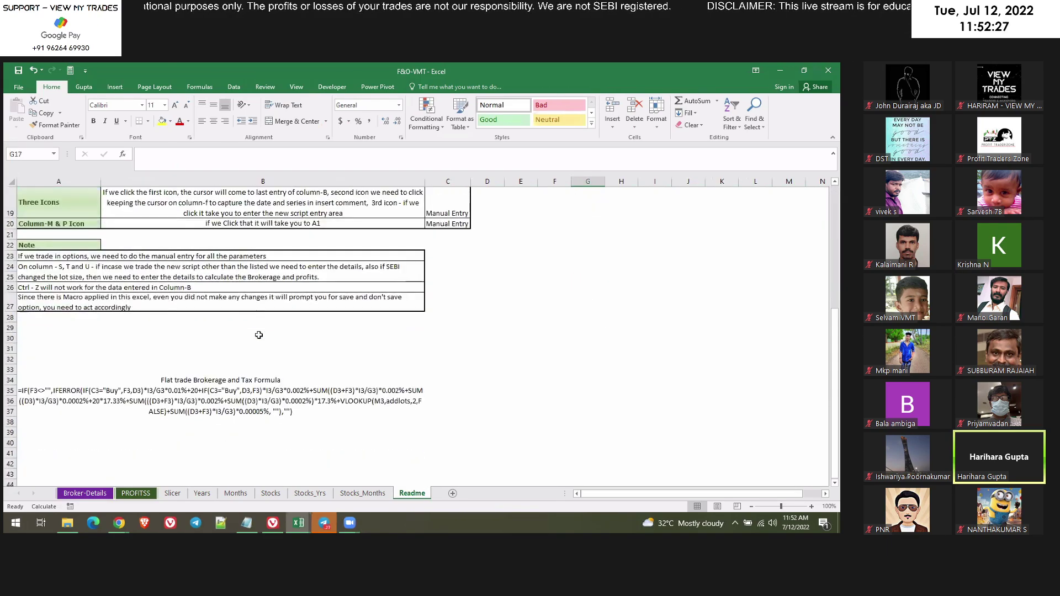
scroll(259, 335, "down", 1)
scroll(257, 334, "down", 1)
scroll(256, 333, "down", 1)
left_click(182, 356)
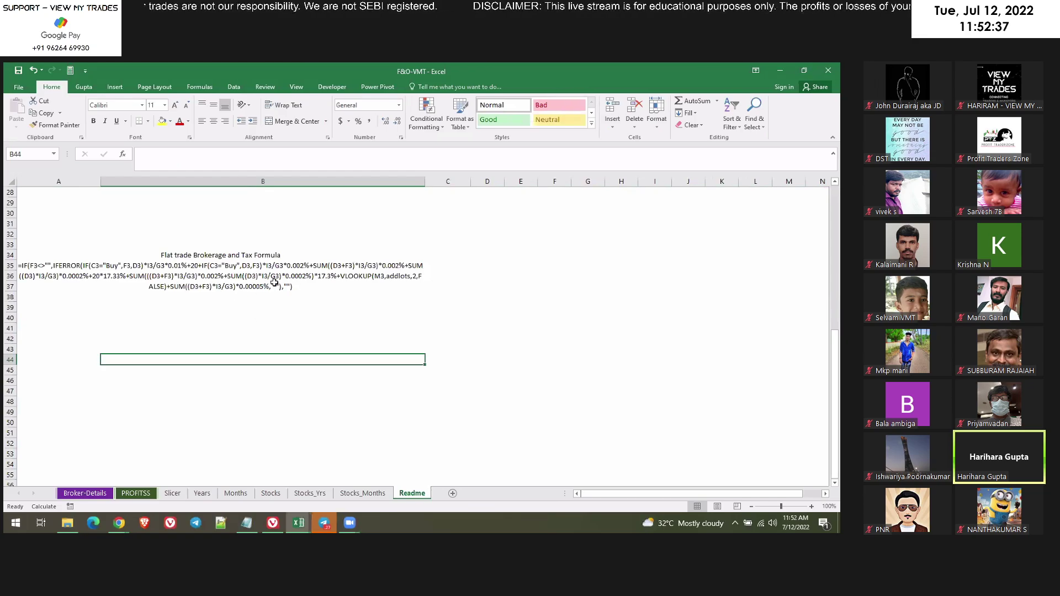
left_click(167, 274)
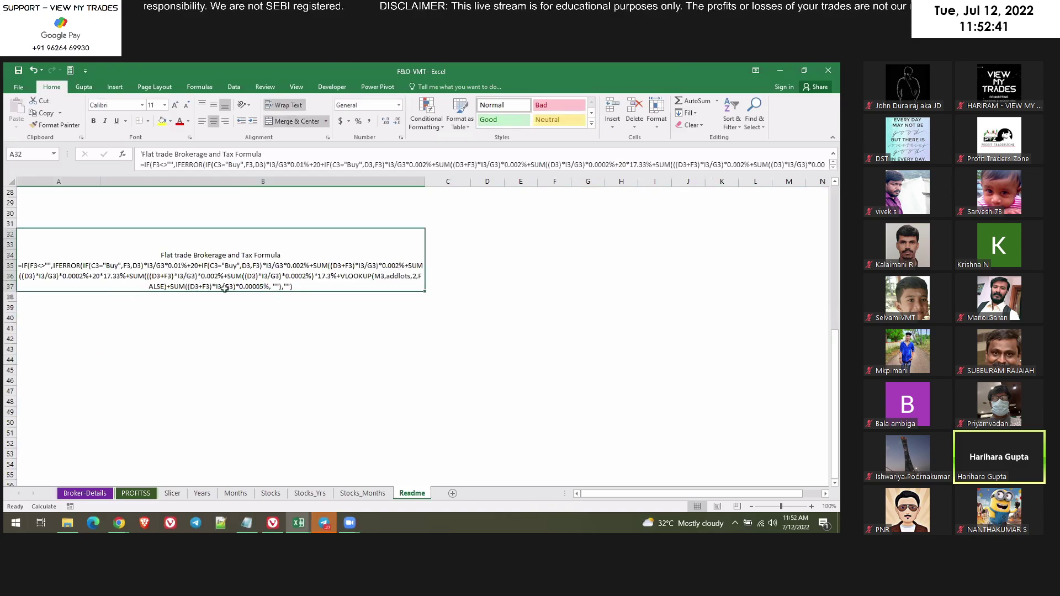
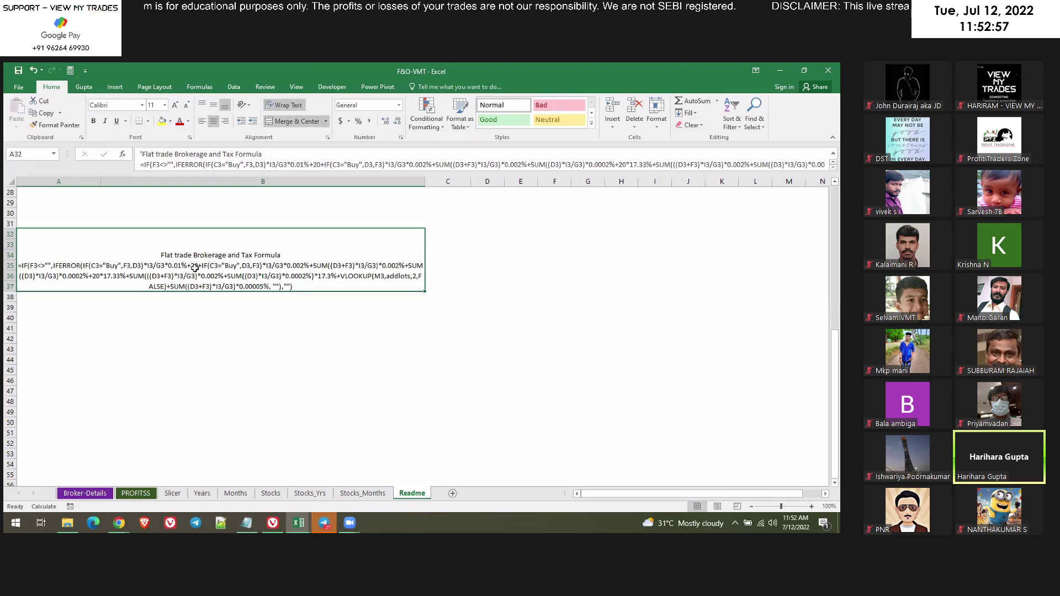
Inspect the flat-trade brokerage formula text in Readme A32 without changing it, then go to PROFITSS.
double_click(195, 268)
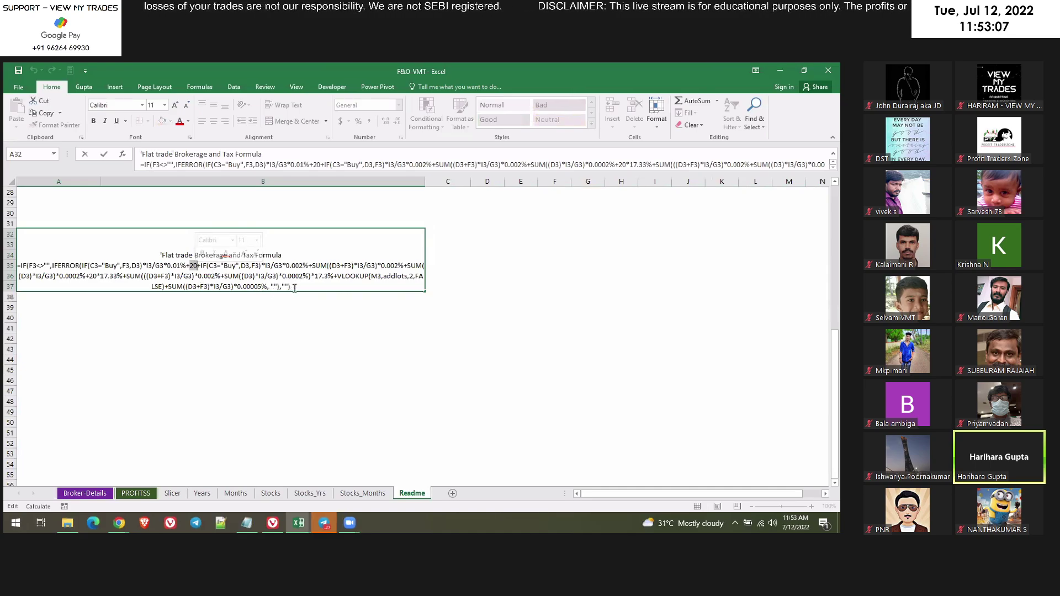
left_click_drag(291, 287, 22, 265)
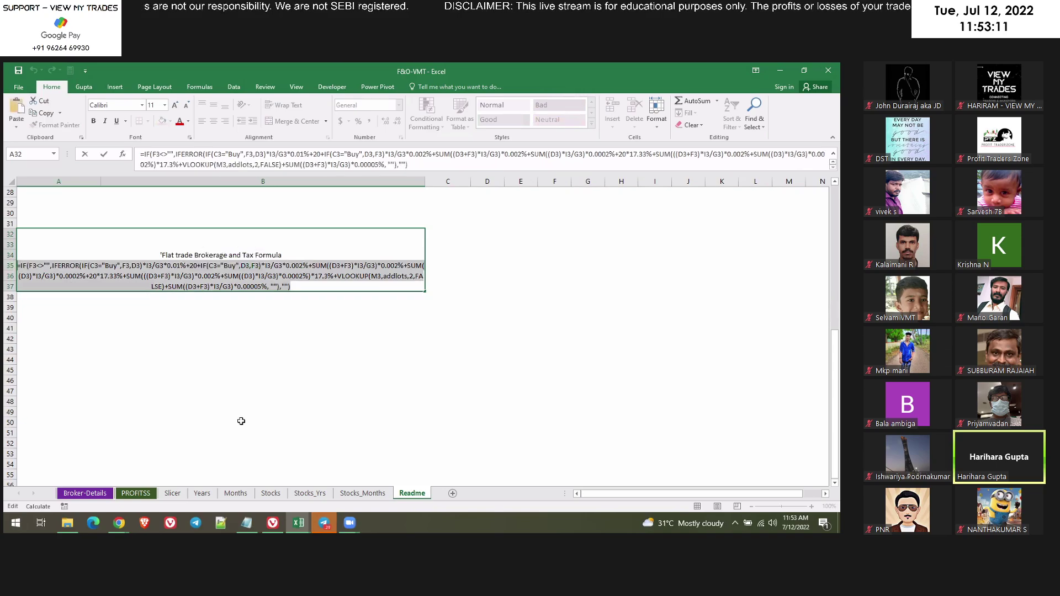
key("Escape")
left_click(138, 495)
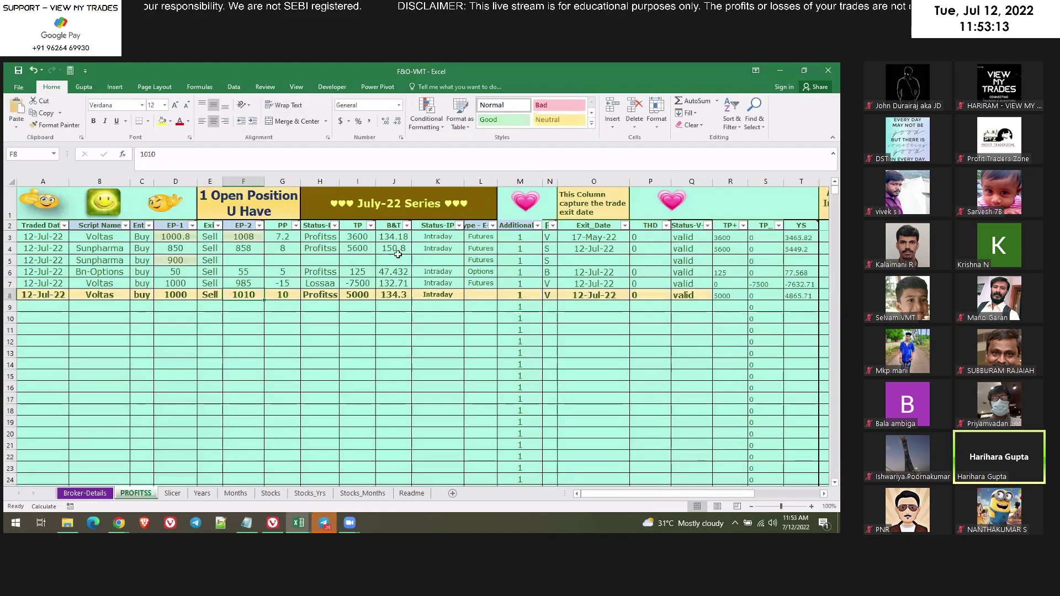
Inspect the brokerage-and-tax formula in PROFITSS cell J9 without editing it.
left_click(394, 306)
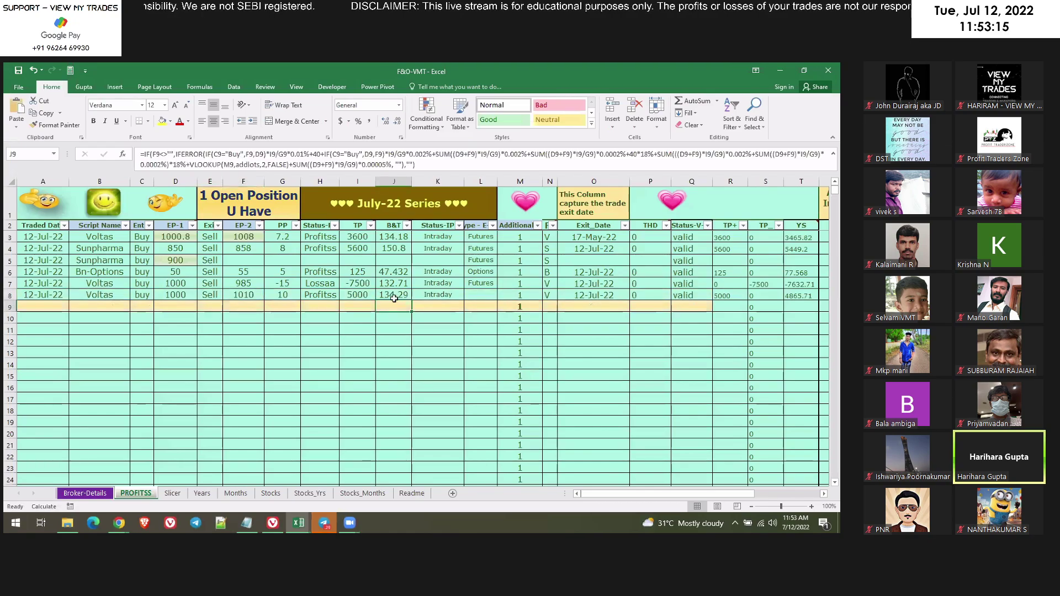
double_click(394, 306)
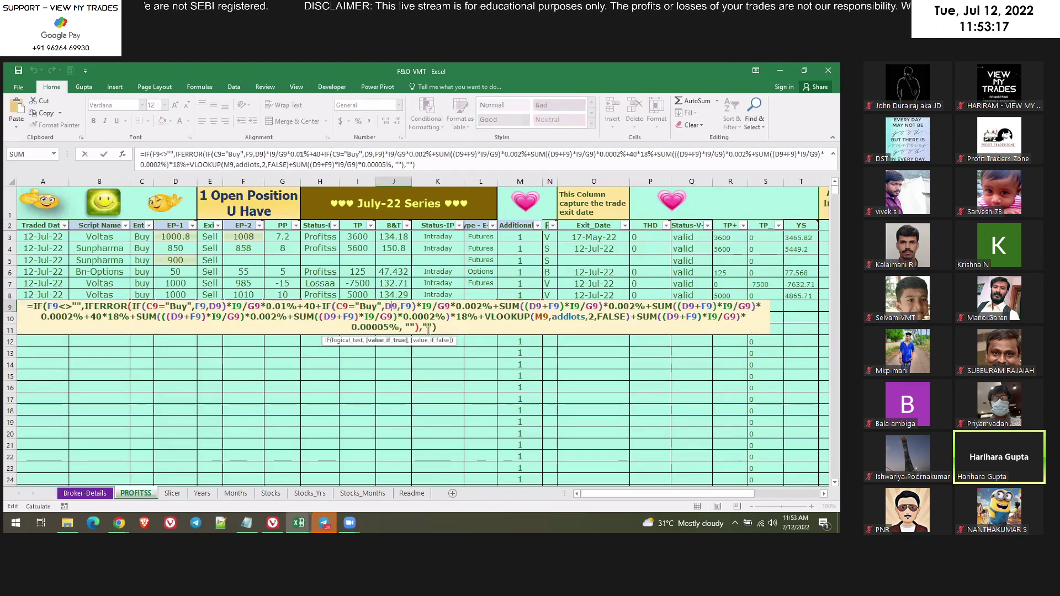
key("Escape")
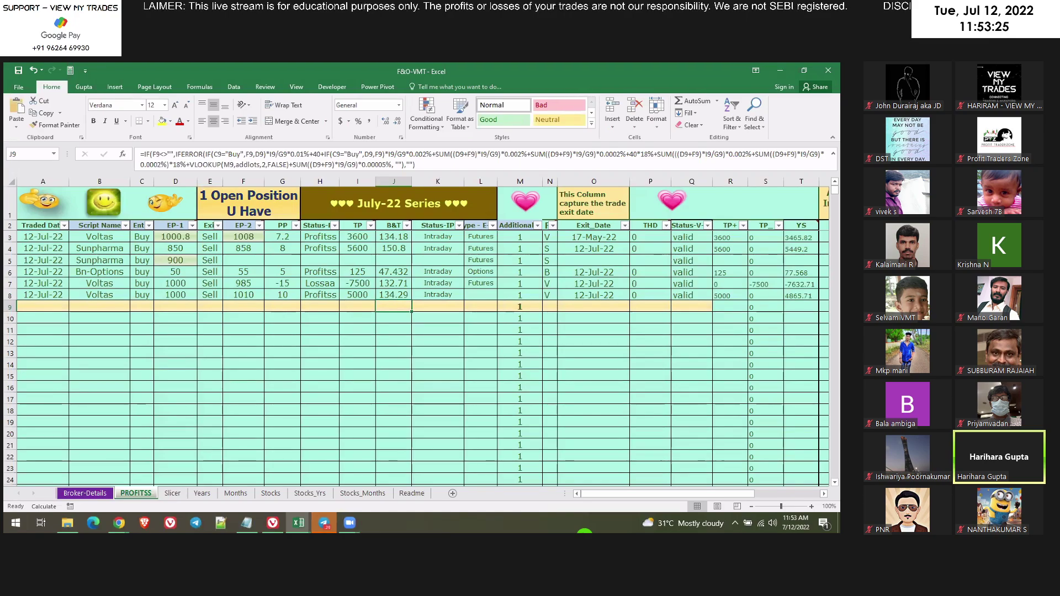
Back on Readme, select the Auto/Manual Entry notes in column C.
left_click(411, 494)
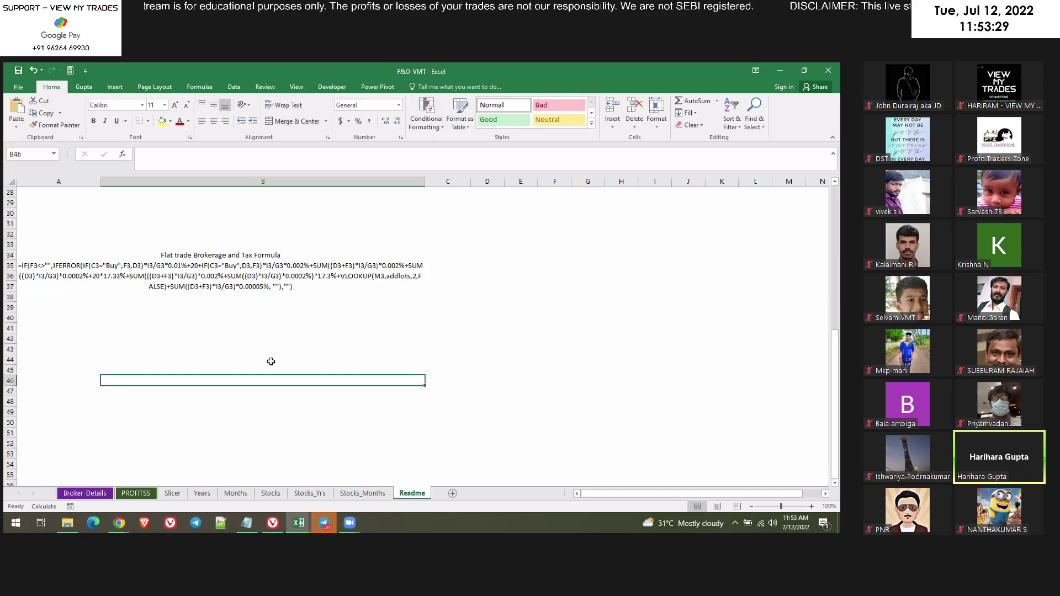
scroll(271, 361, "up", 9)
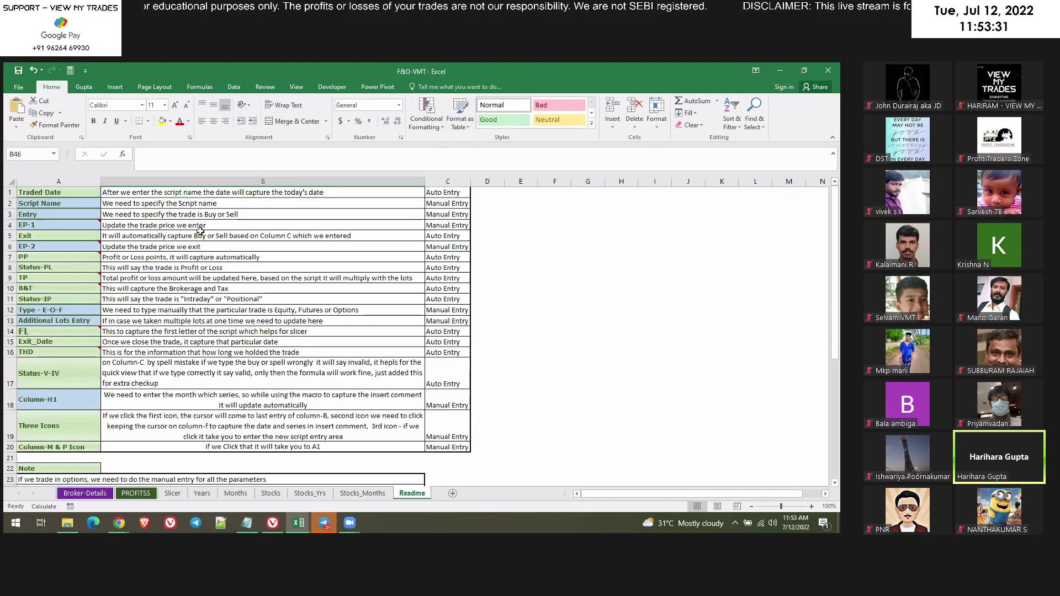
left_click_drag(448, 193, 425, 411)
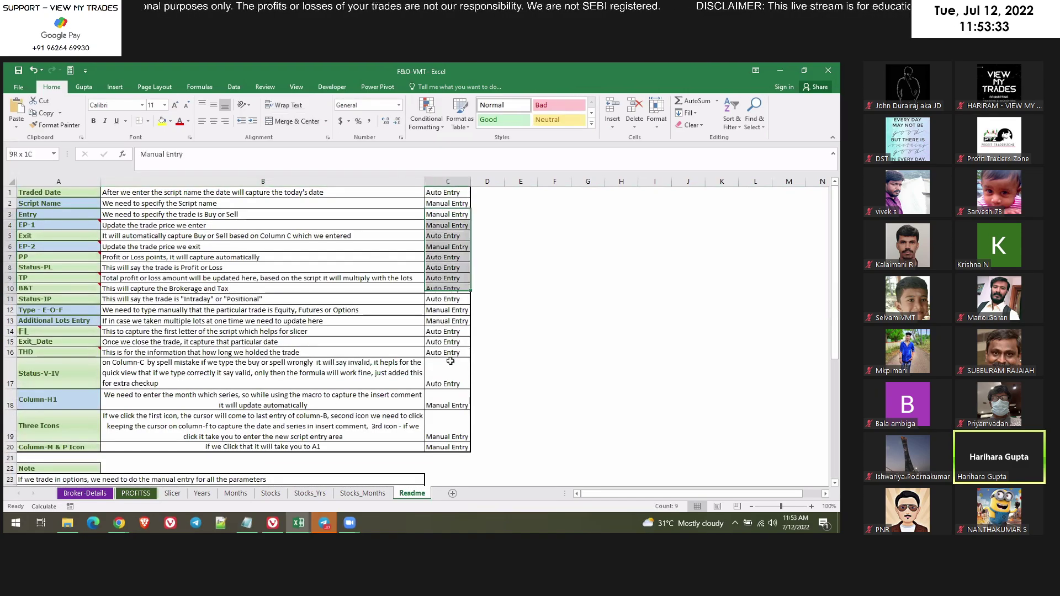
scroll(359, 372, "down", 1)
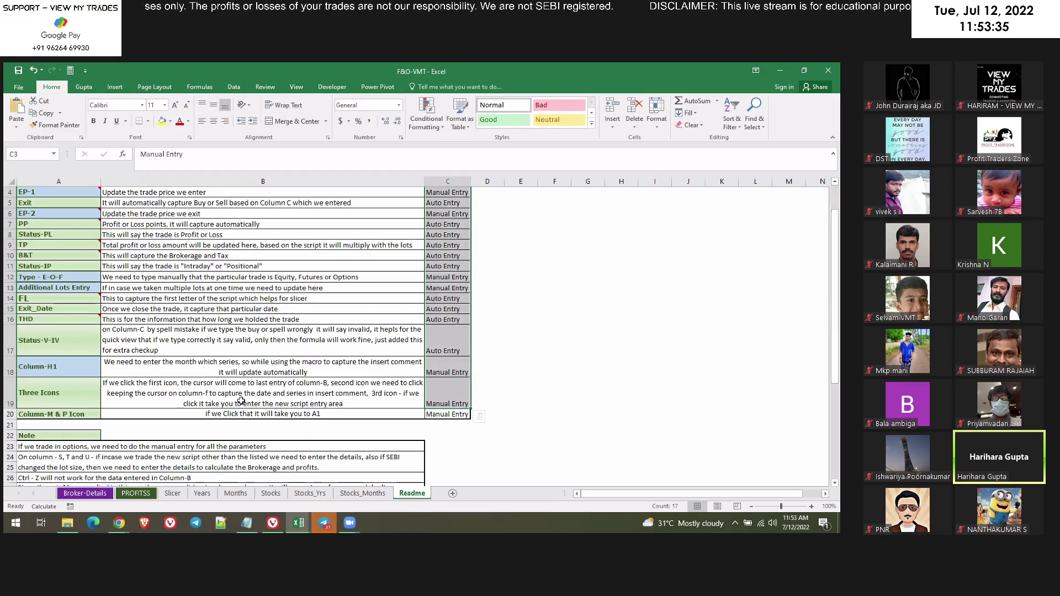
Refresh the Slicer sheet's pivot table so it picks up the latest PROFITSS trades.
left_click(173, 494)
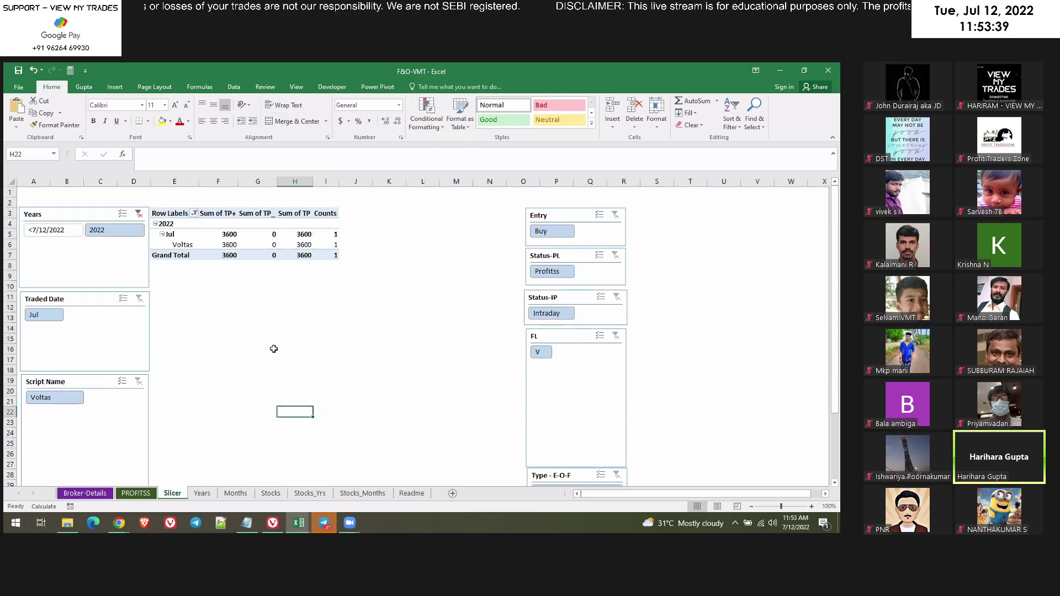
left_click(136, 493)
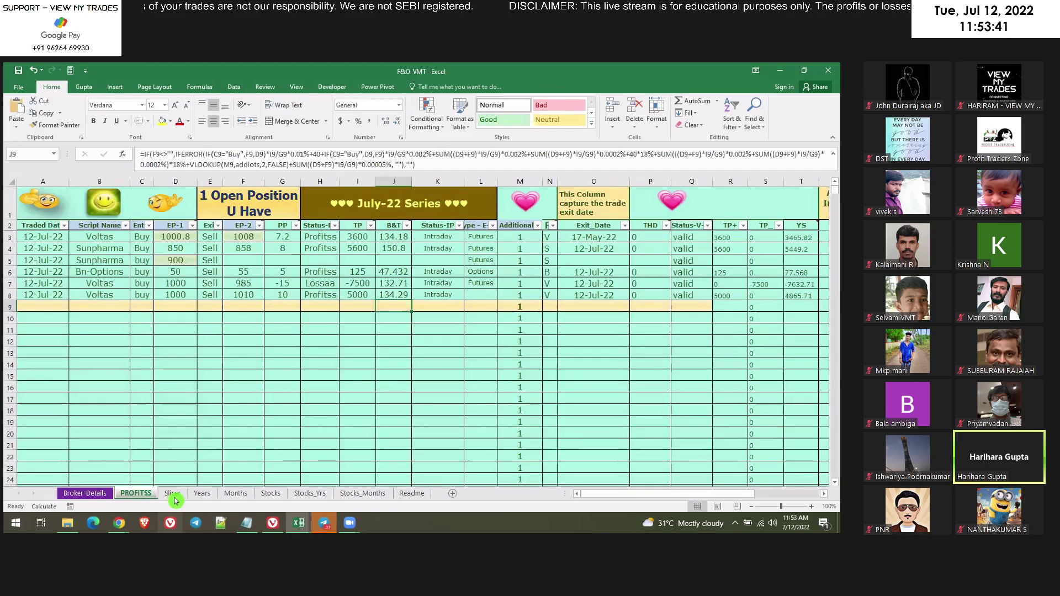
key("ctrl+Page_Down")
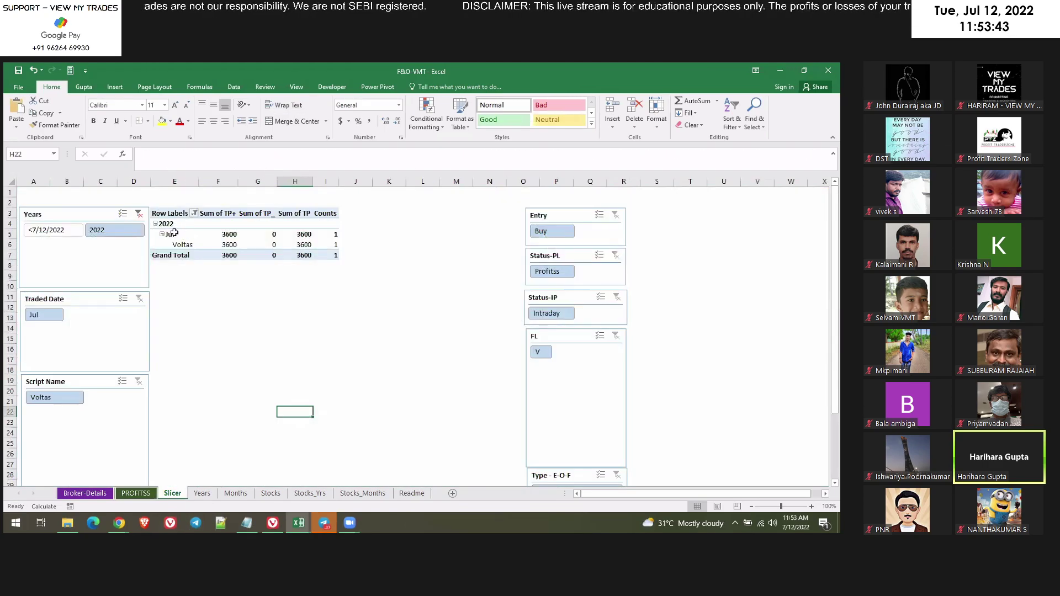
right_click(187, 236)
mouse_move(212, 295)
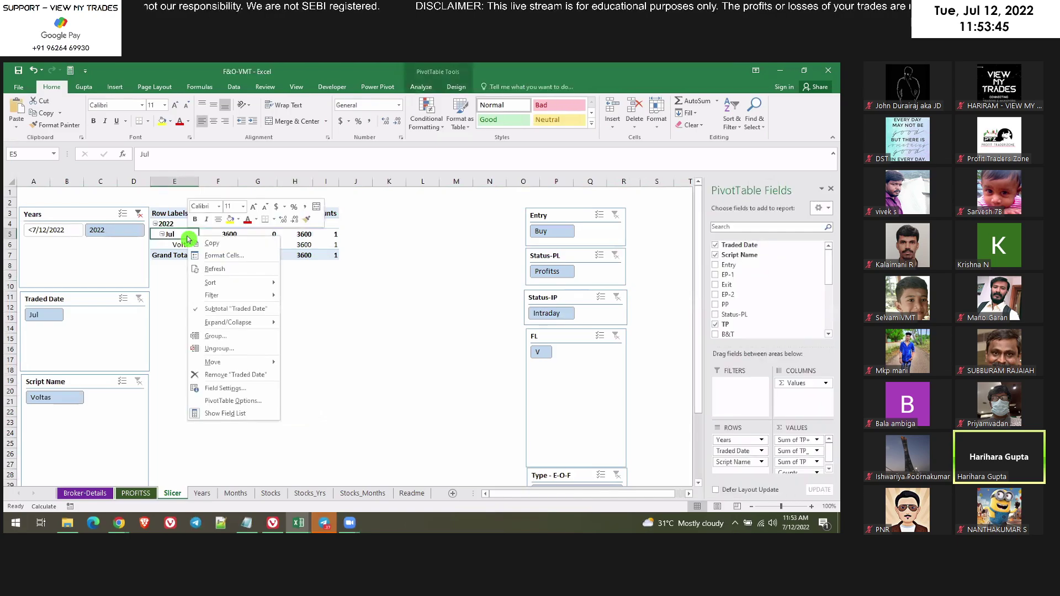
left_click(239, 269)
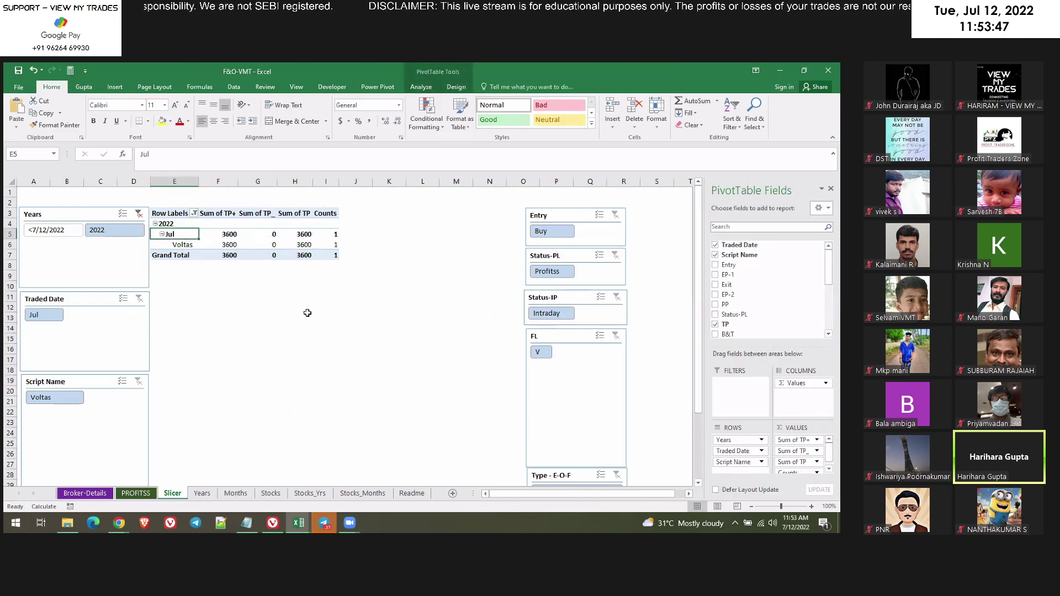
left_click(262, 348)
key("ctrl+Page_Up")
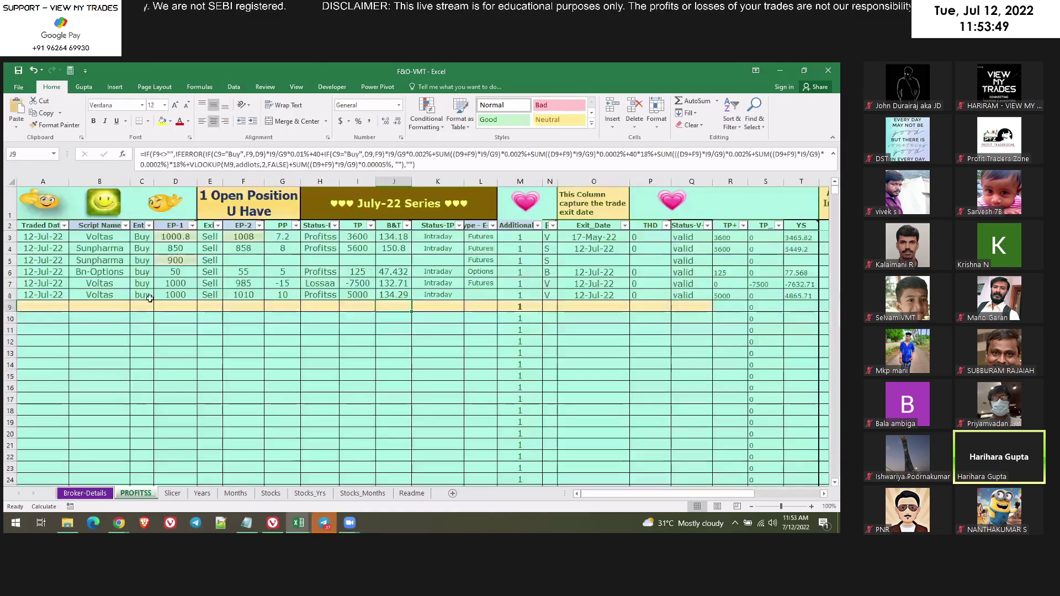
left_click(172, 493)
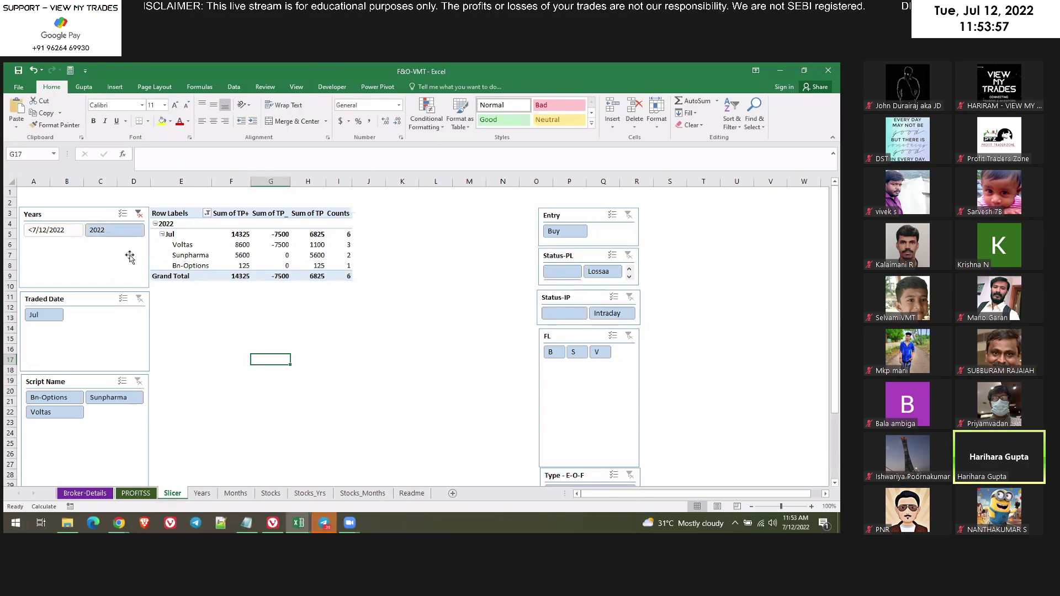
Review the pivot and the PROFITSS log, then return to the Slicer sheet.
left_click(131, 232)
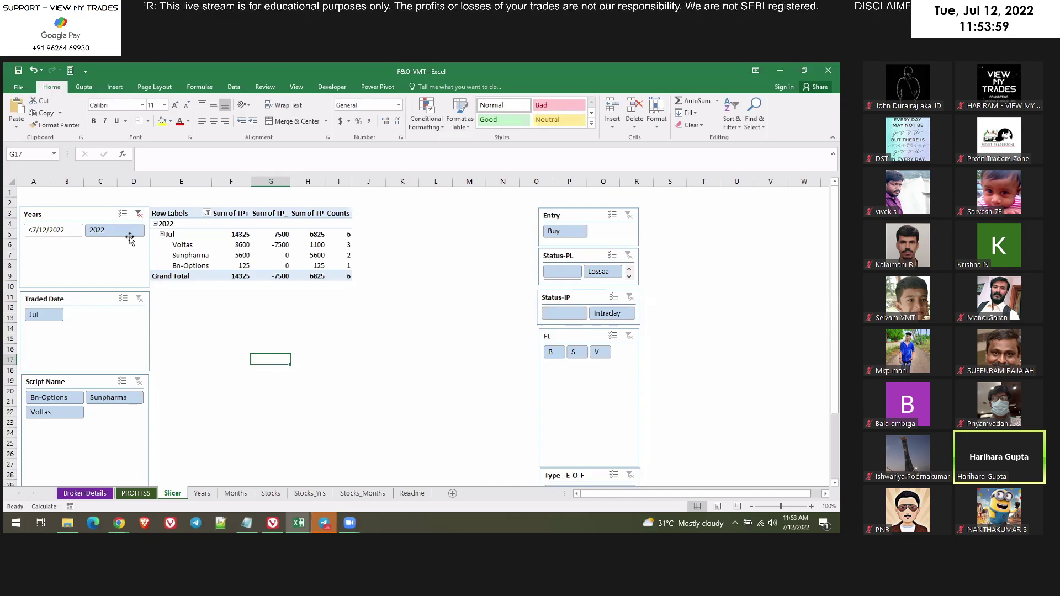
left_click(135, 238)
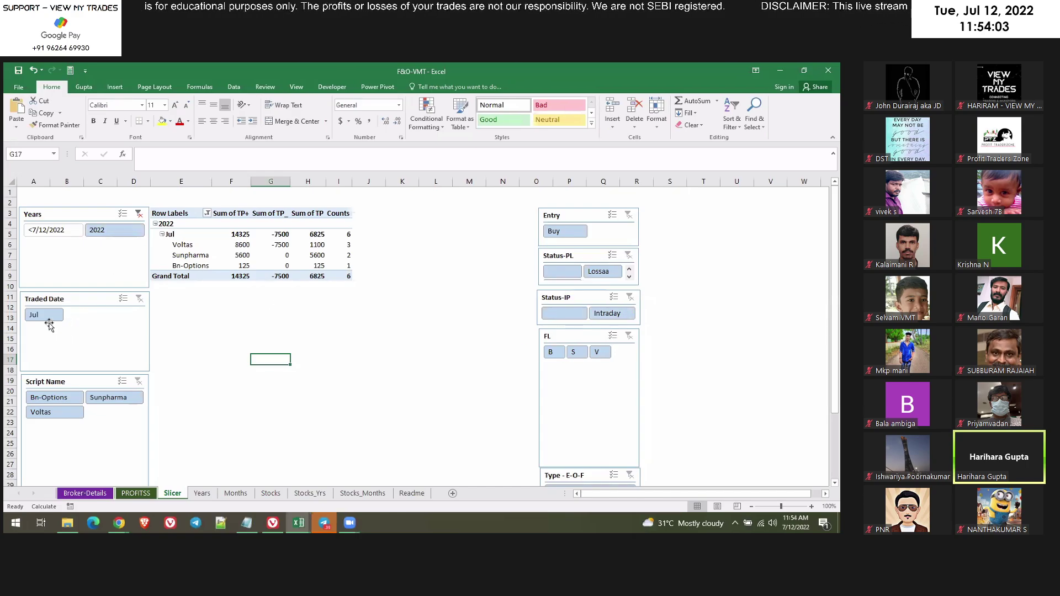
left_click(60, 414)
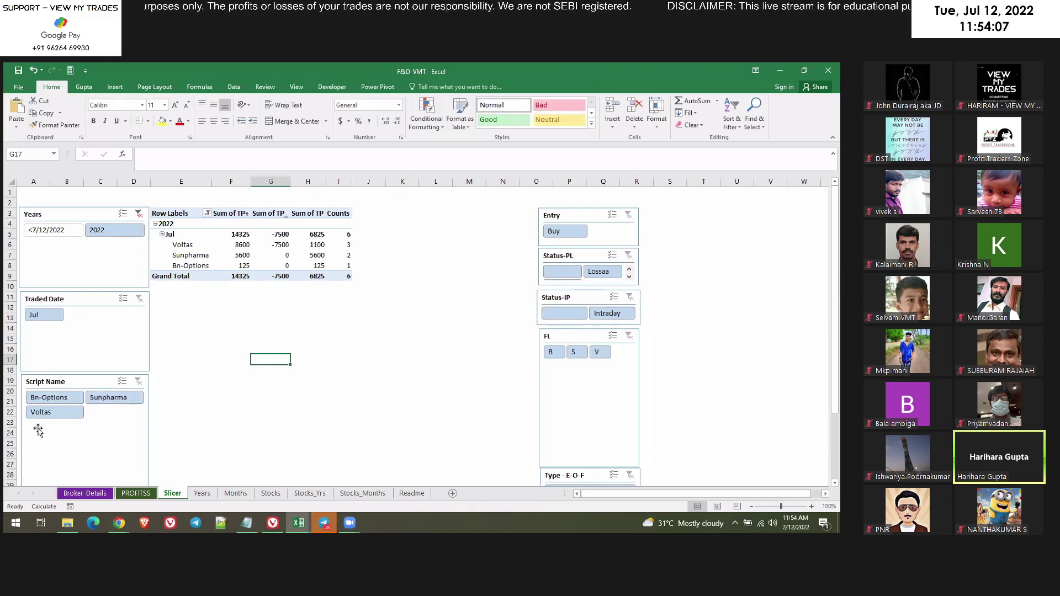
left_click(314, 423)
scroll(146, 426, "down", 4)
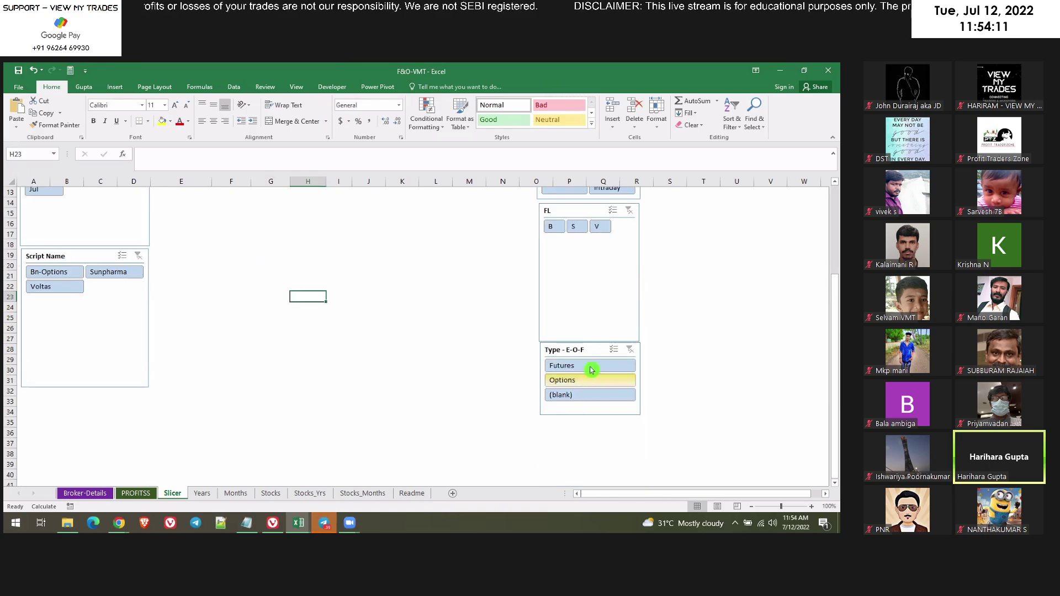
scroll(598, 404, "up", 4)
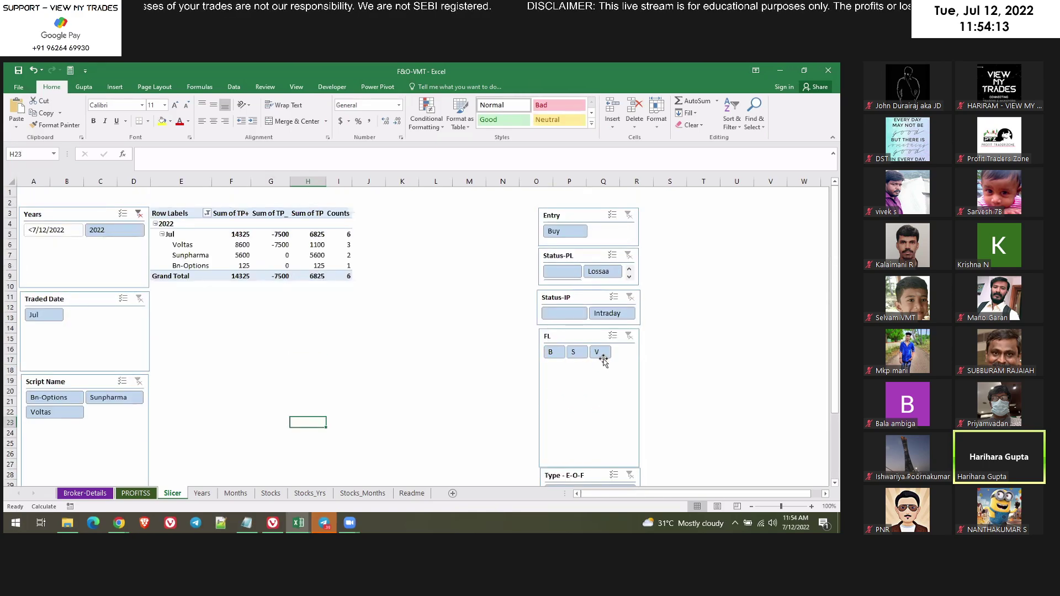
left_click(136, 493)
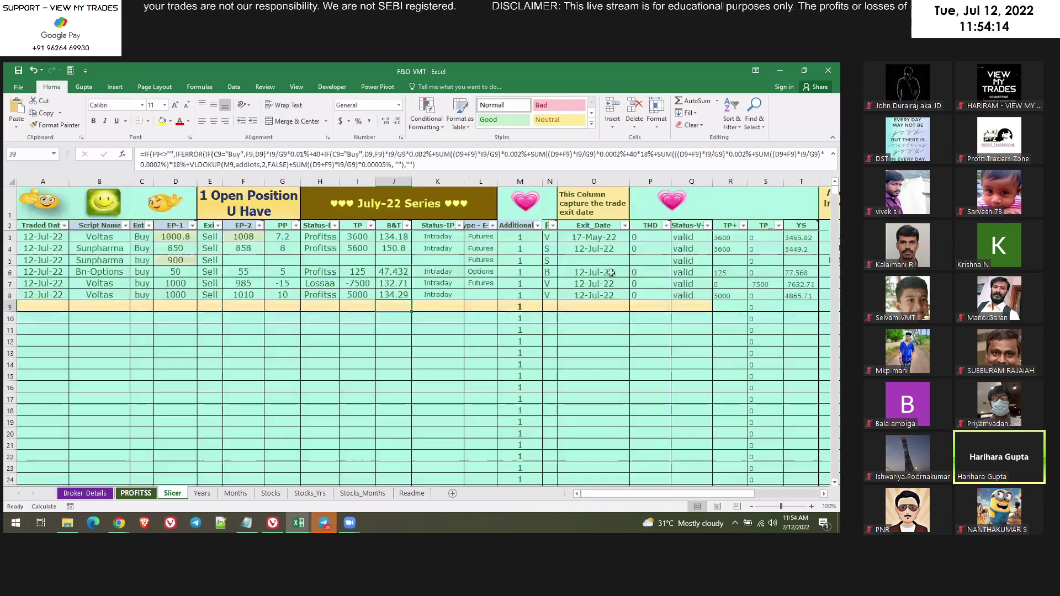
left_click(550, 261)
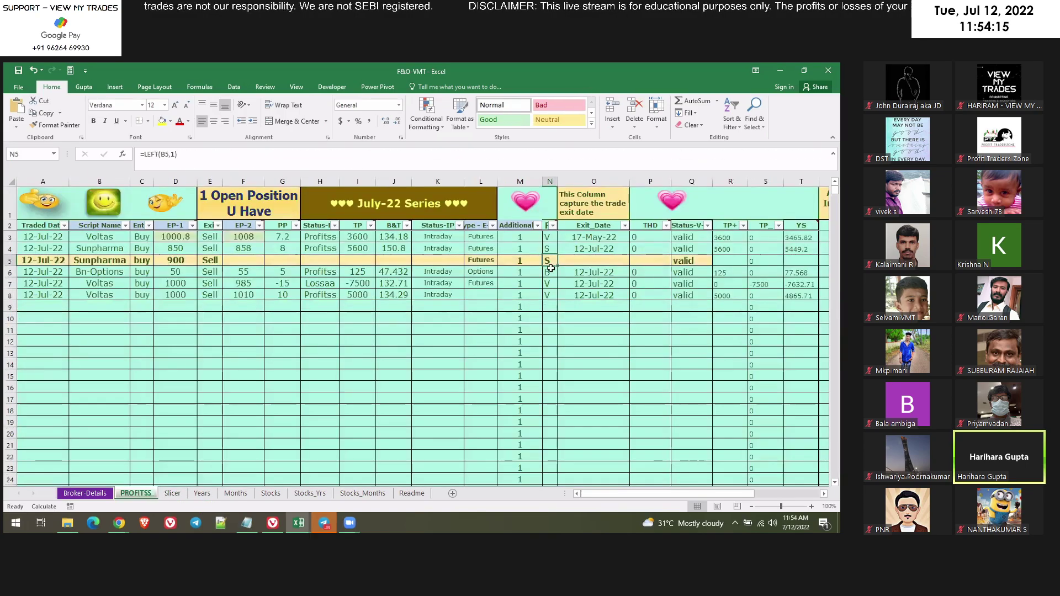
left_click(172, 494)
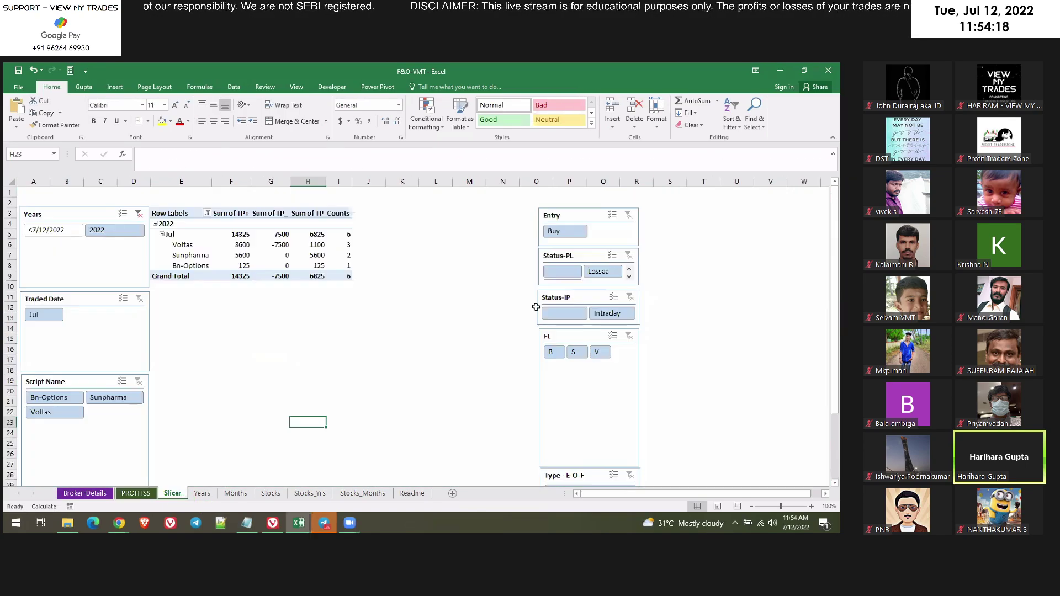
Test and clear the FL letter-S filter, lengthen Status-IP and place the FL slicer beneath it.
left_click(574, 352)
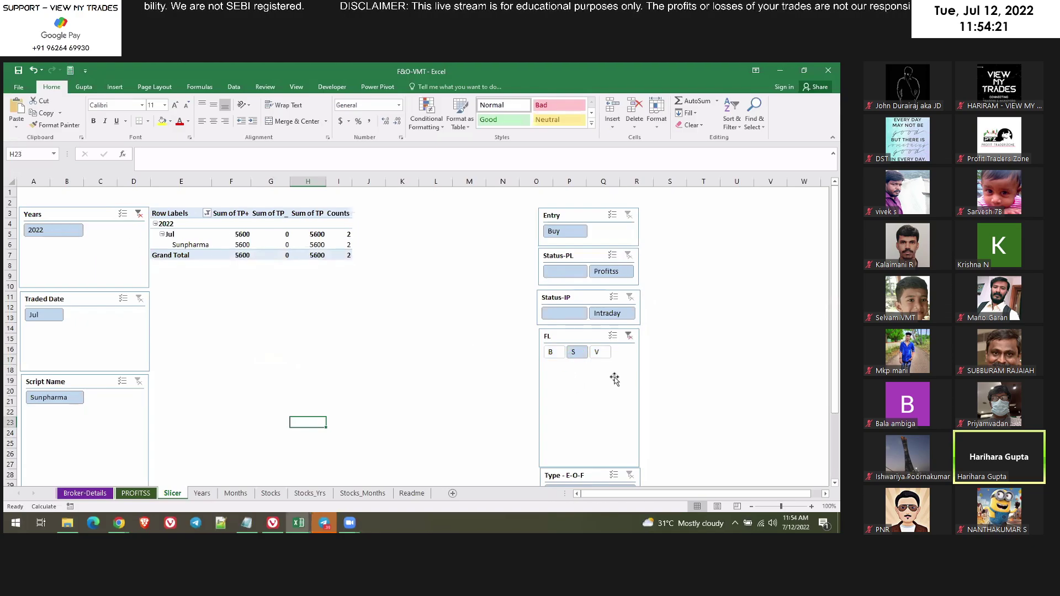
left_click(629, 336)
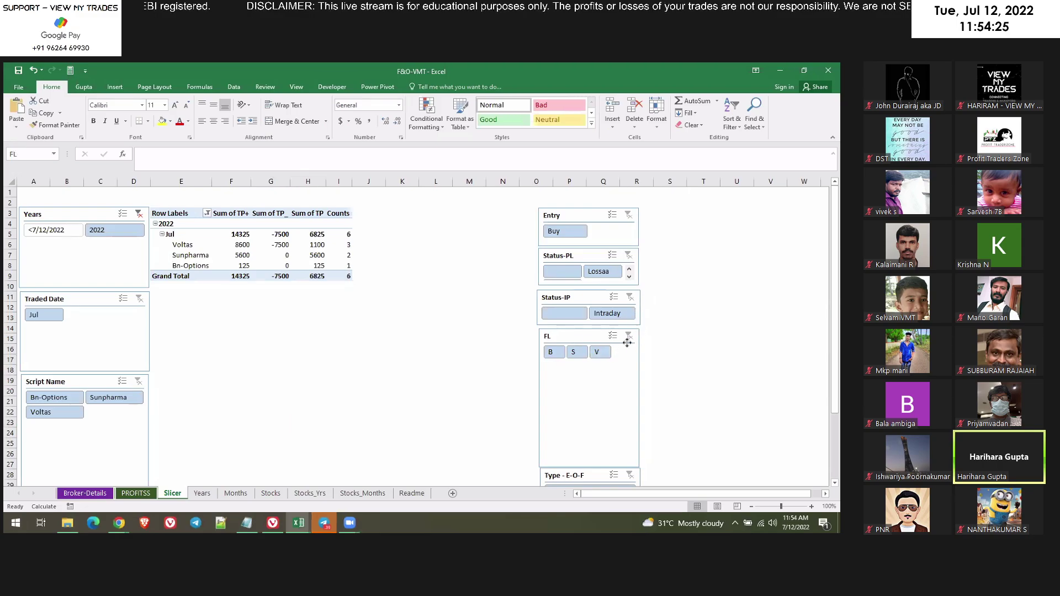
left_click_drag(576, 340, 700, 351)
left_click(586, 327)
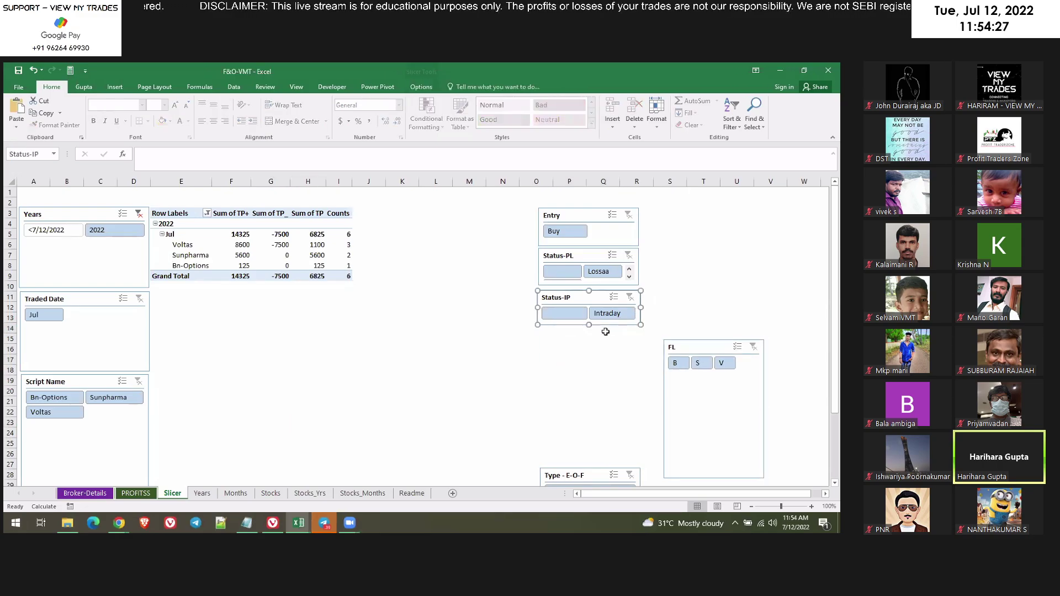
left_click_drag(589, 325, 589, 350)
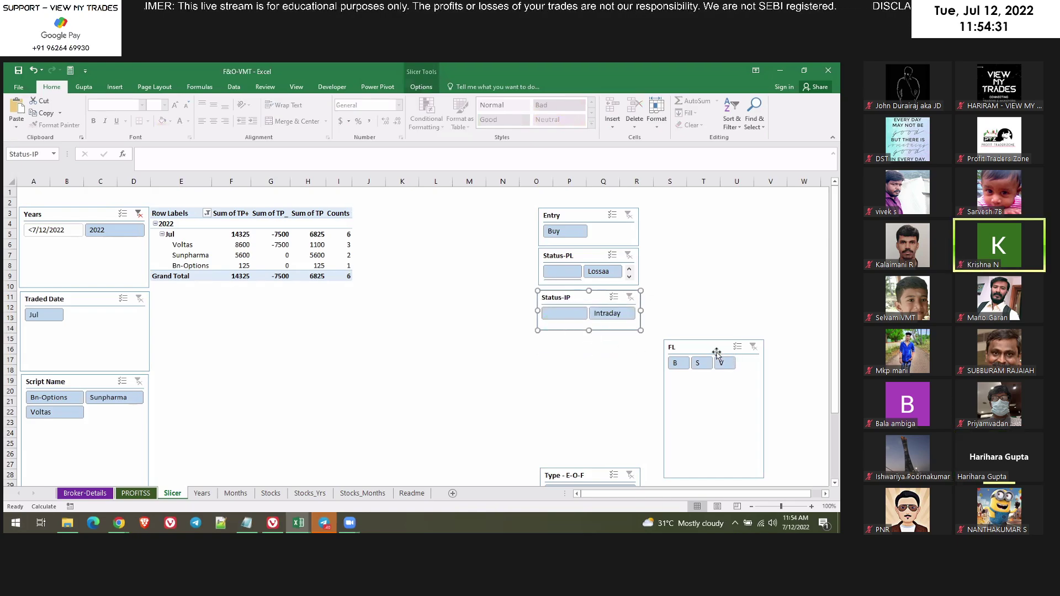
mouse_move(725, 353)
left_mouse_down()
mouse_move(592, 341)
mouse_move(602, 343)
left_mouse_up()
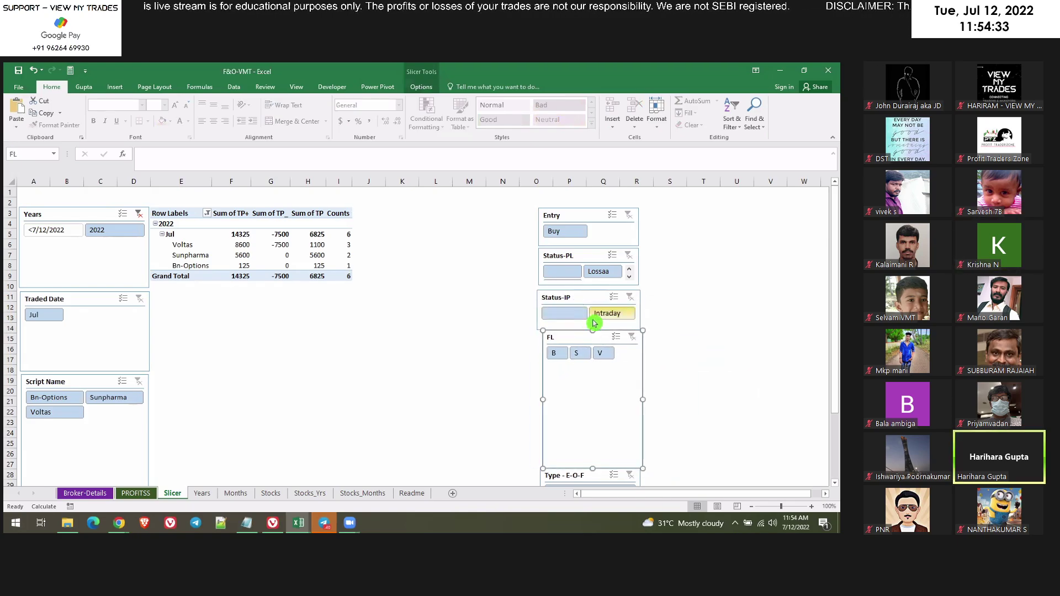
Filter Status-IP to the blank item, then clear that filter to show all scripts.
left_click(572, 322)
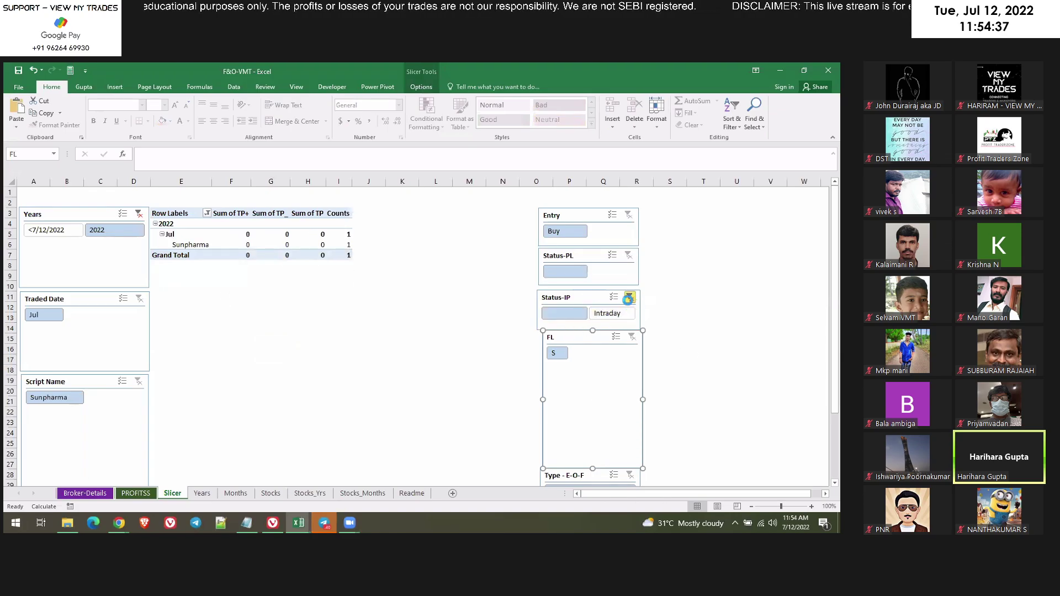
left_click(631, 298)
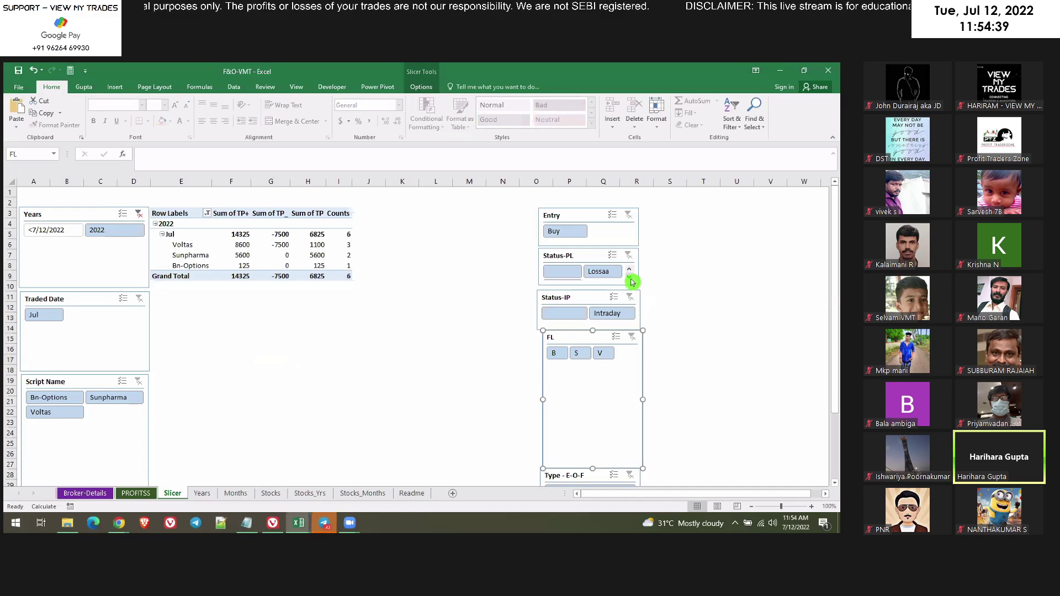
left_click(630, 278)
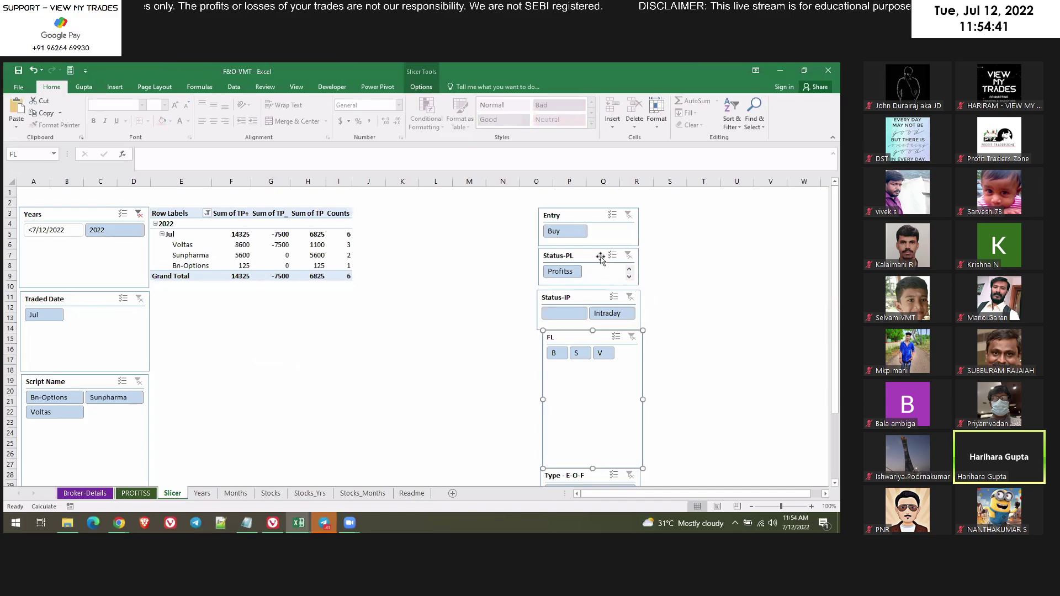
Review the Slicer Settings of Status-PL and Status-IP, closing both unchanged.
right_click(601, 259)
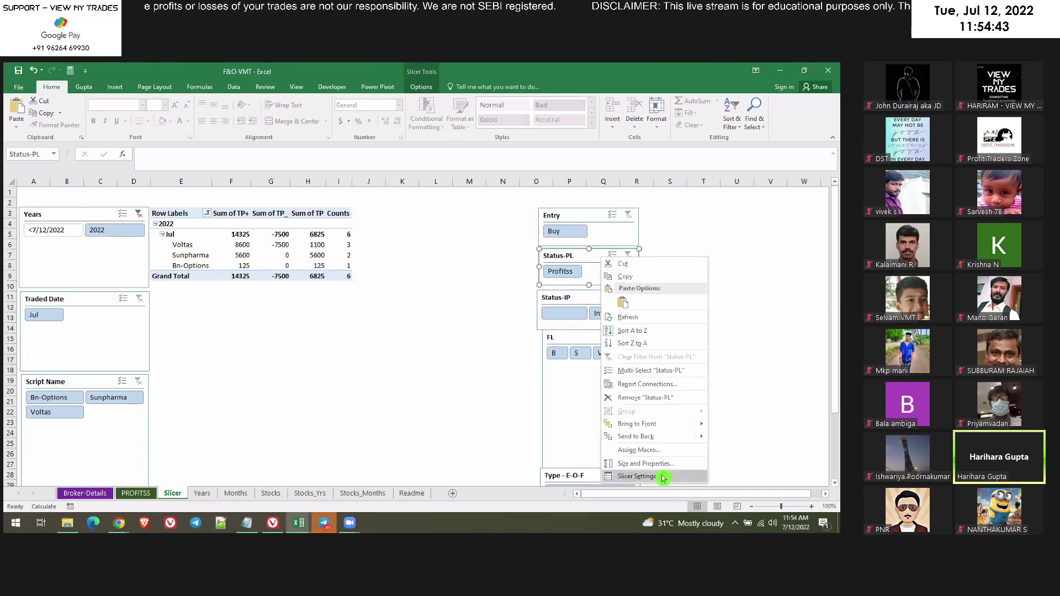
left_click(663, 478)
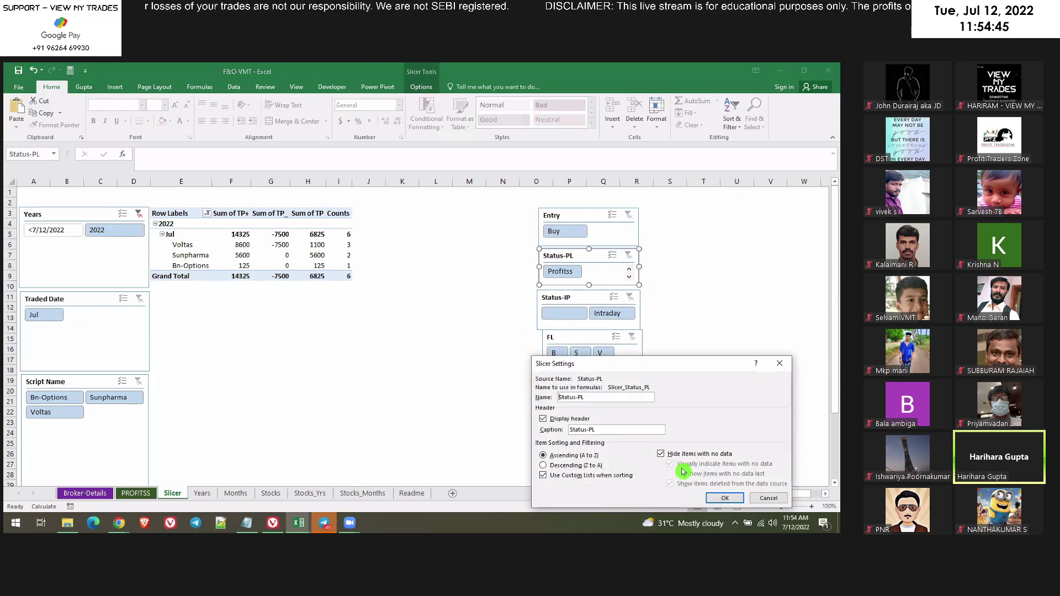
left_click(722, 500)
left_click(704, 338)
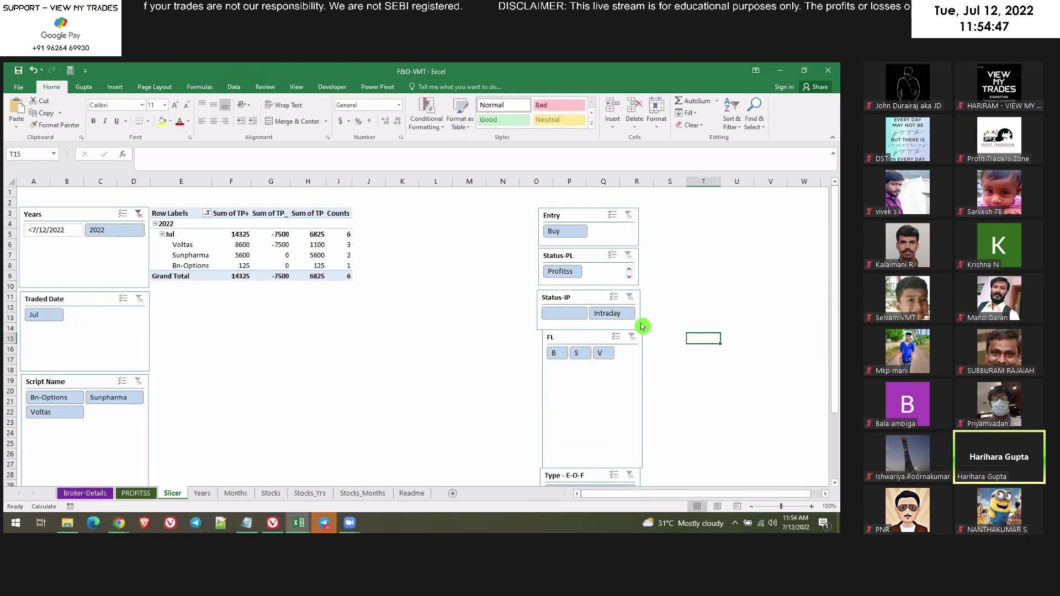
right_click(589, 301)
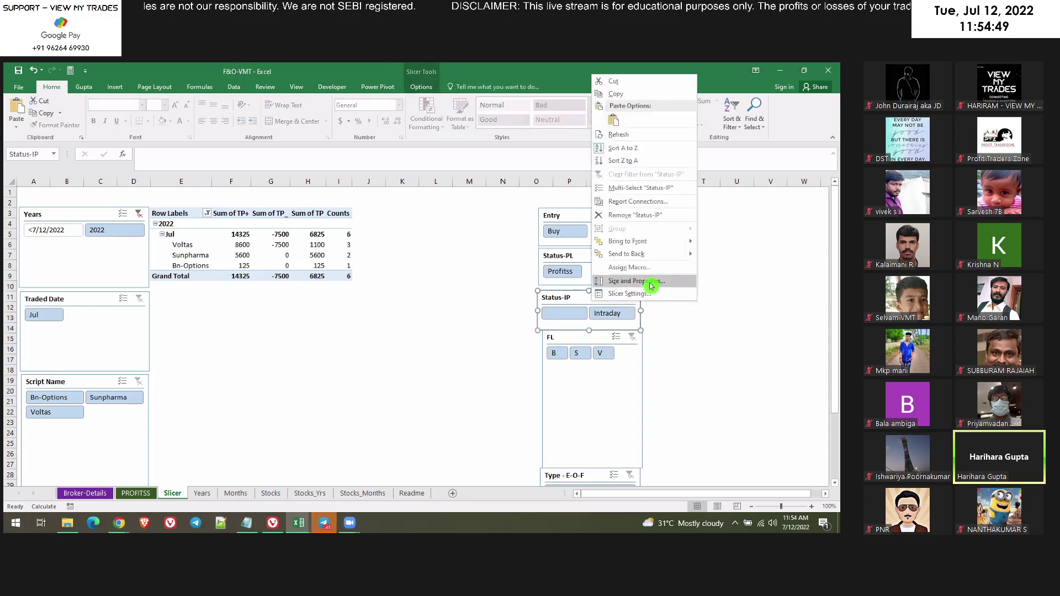
left_click(655, 302)
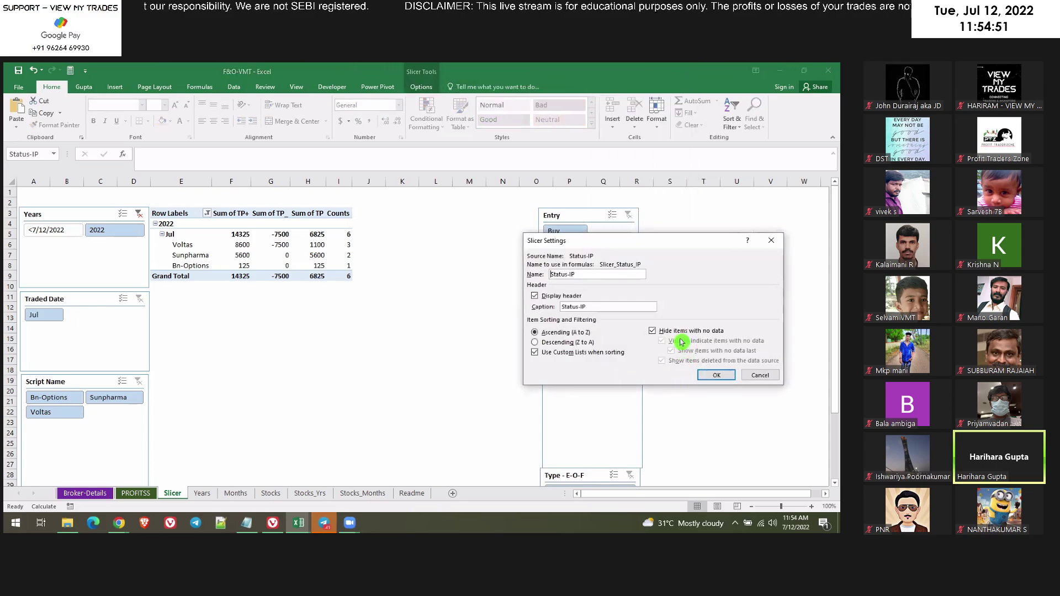
key("Return")
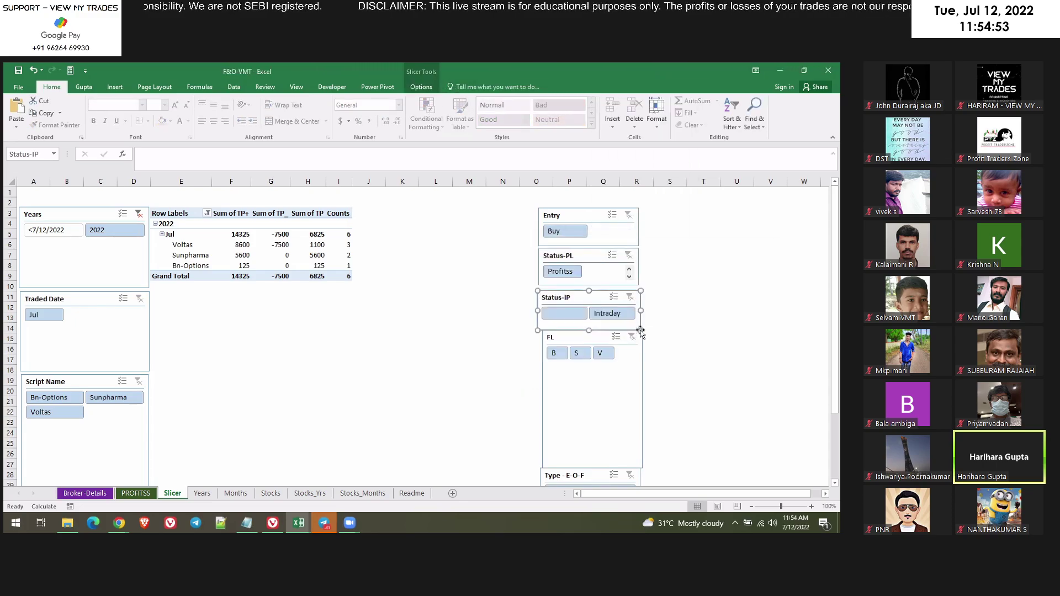
Move the FL and Status-IP slicers right and make Status-PL taller to show all items.
left_click_drag(605, 346, 755, 370)
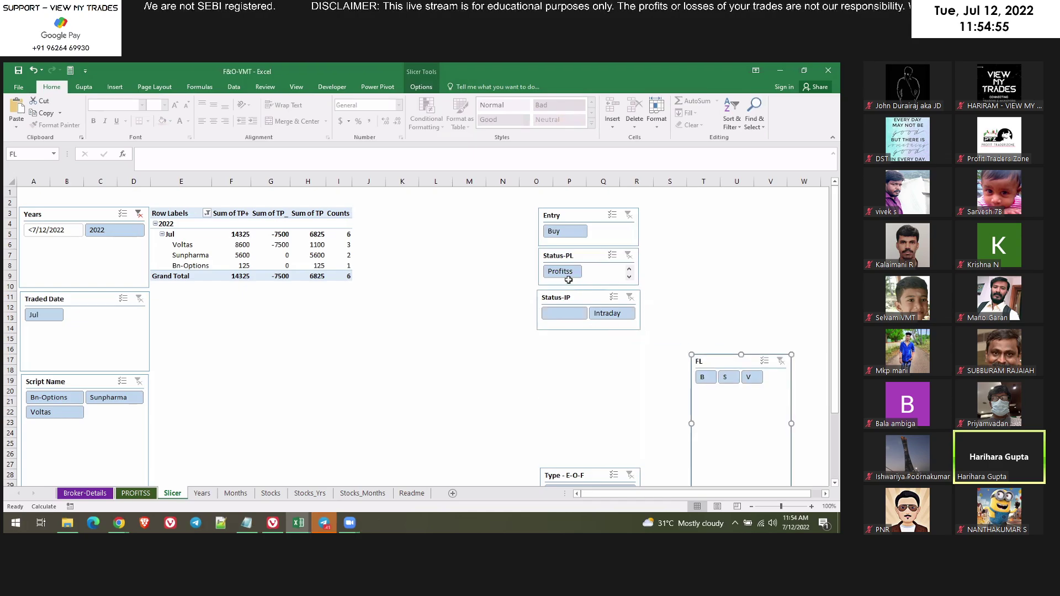
left_click_drag(574, 303, 639, 312)
left_click(593, 287)
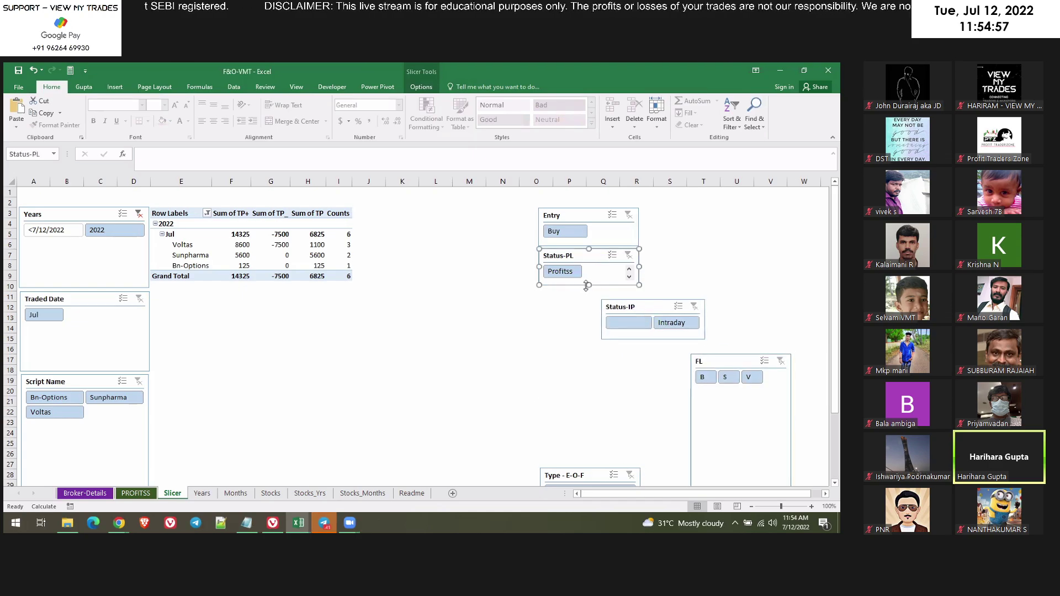
left_click_drag(587, 286, 586, 314)
left_click_drag(656, 306, 702, 296)
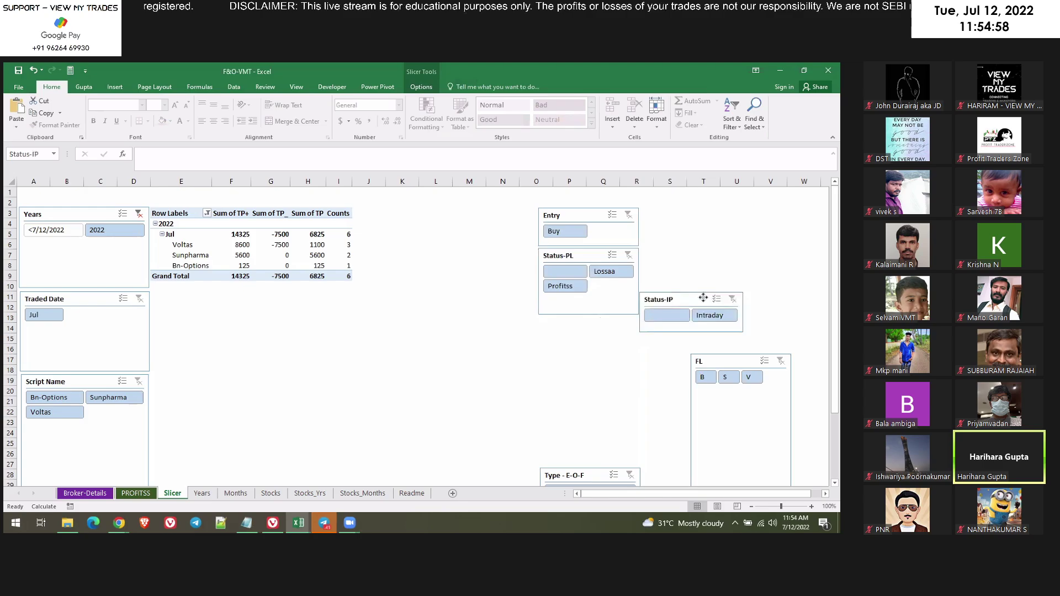
Filter Status-PL to Profitss, then Lossaa, then back to Profitss.
left_click(567, 287)
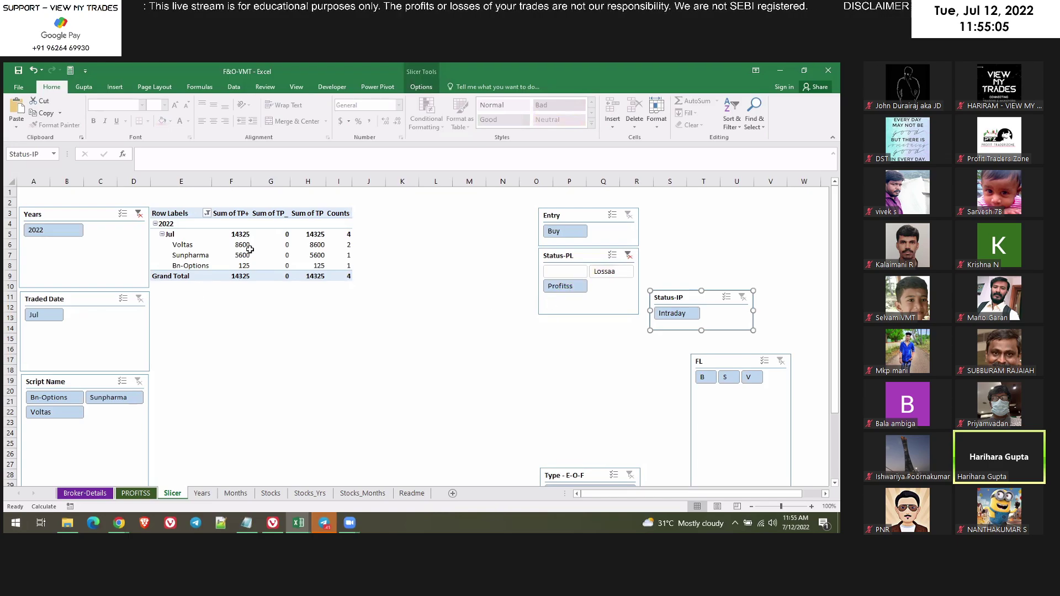
left_click(611, 272)
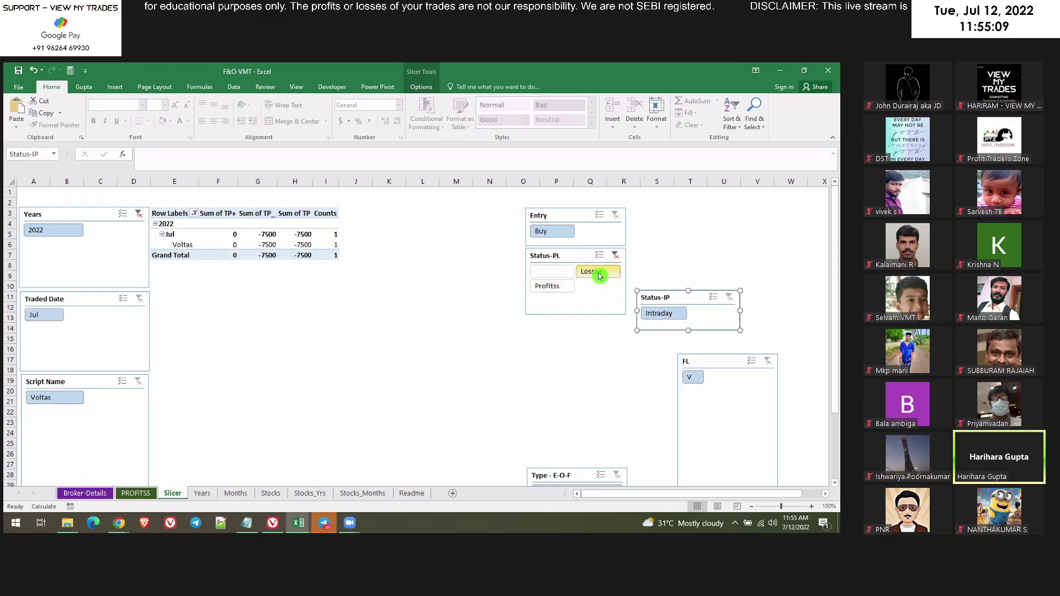
left_click(546, 289)
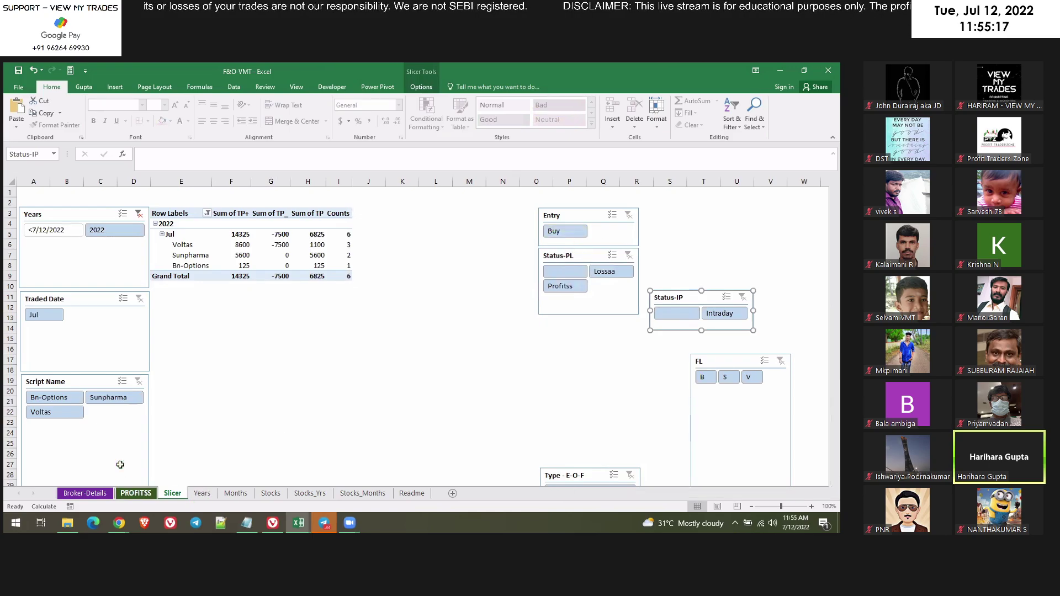
On PROFITSS, review the Entry values in rows 3-8 and enter Voltas as the row 9 script.
left_click(133, 493)
left_click_drag(142, 237, 155, 305)
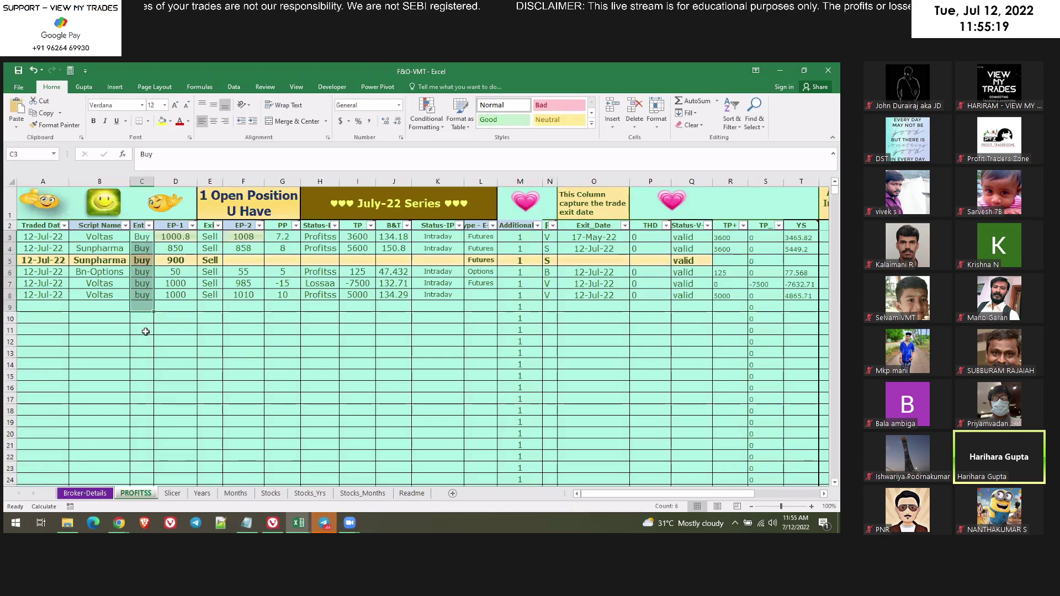
left_click(97, 306)
type("voltas")
key("Tab")
Fill row 9 with entry Sell, entry price 1000 and exit price 950.
type("se")
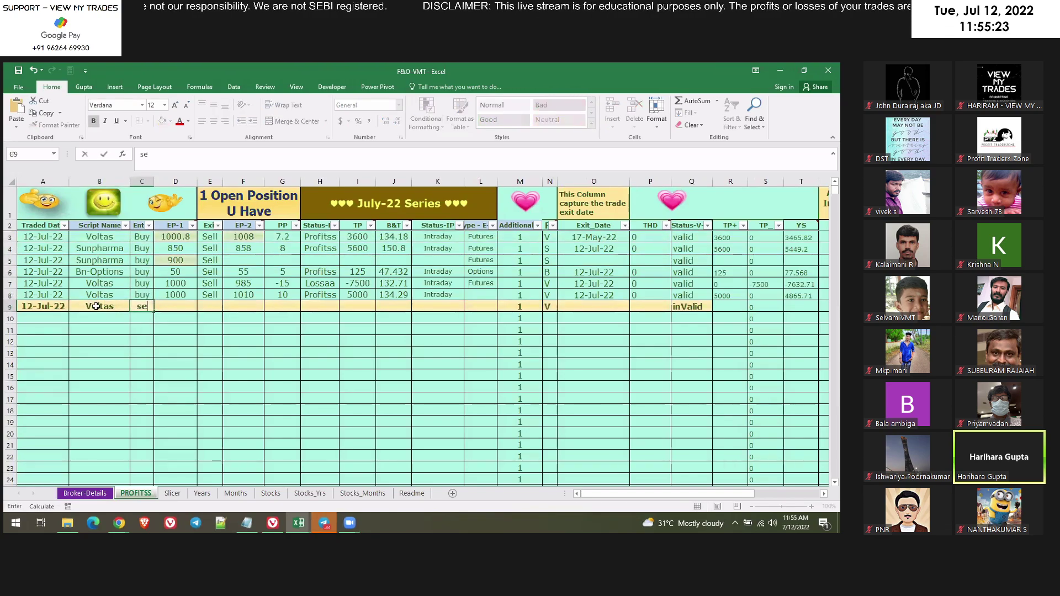
key("Tab")
type("1000")
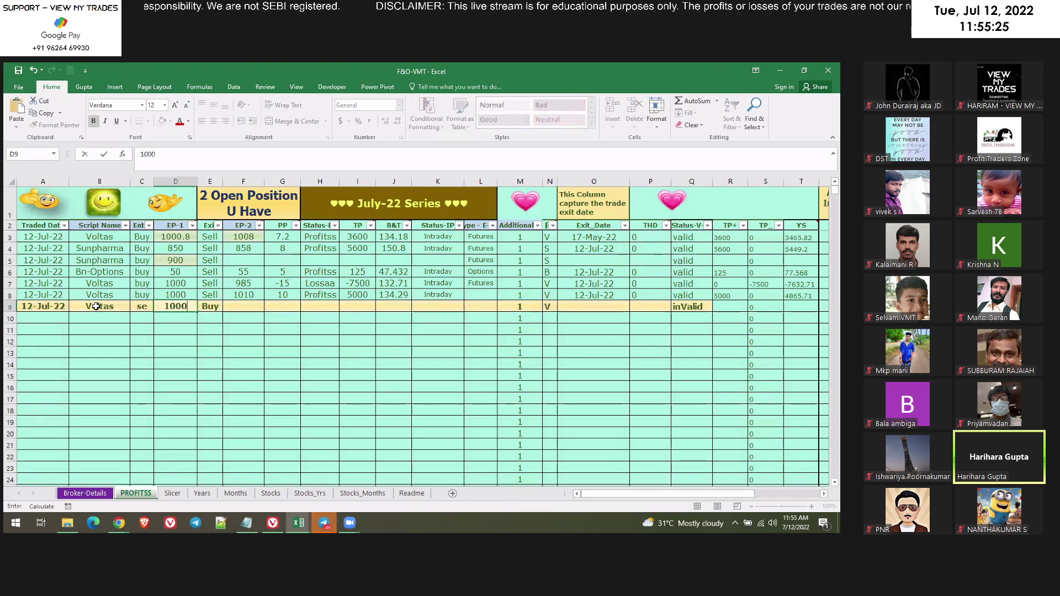
key("Tab")
key("Tab")
type("950")
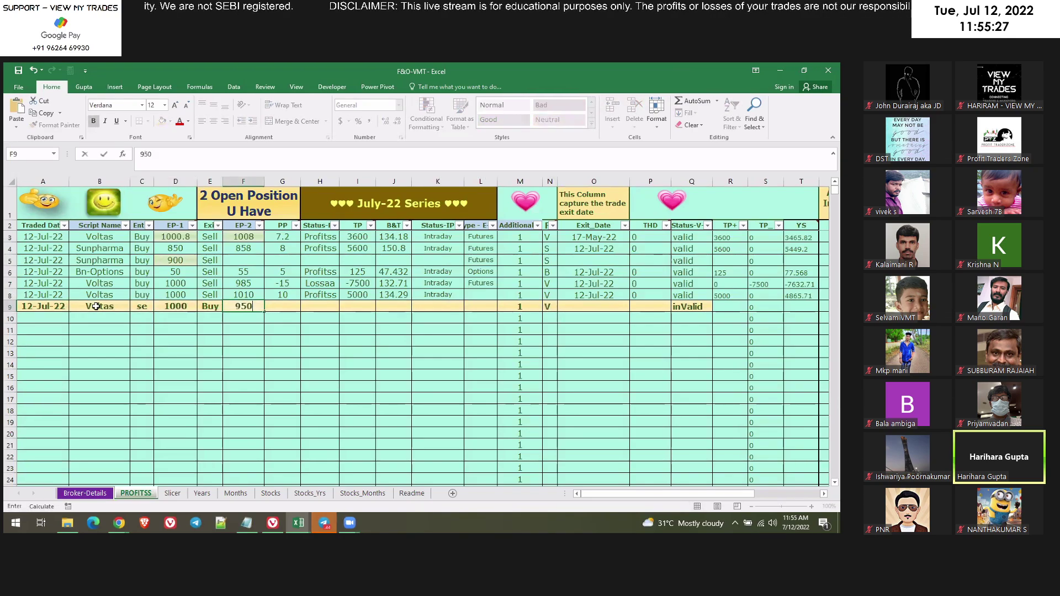
key("Return")
key("Tab")
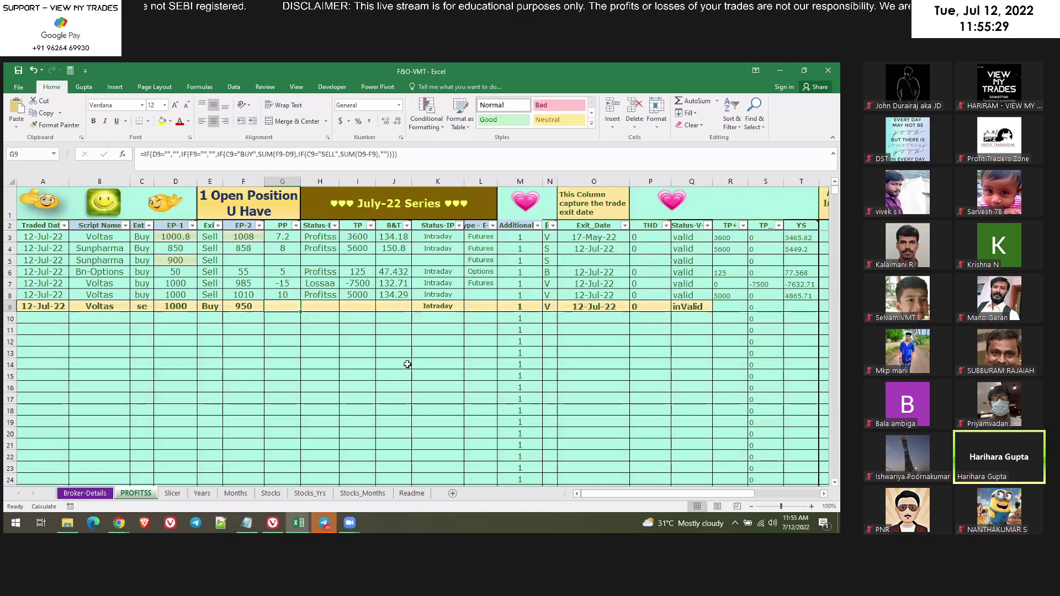
Re-enter Sell in C9 and check the validity formula in Q9.
left_click(141, 307)
type("se")
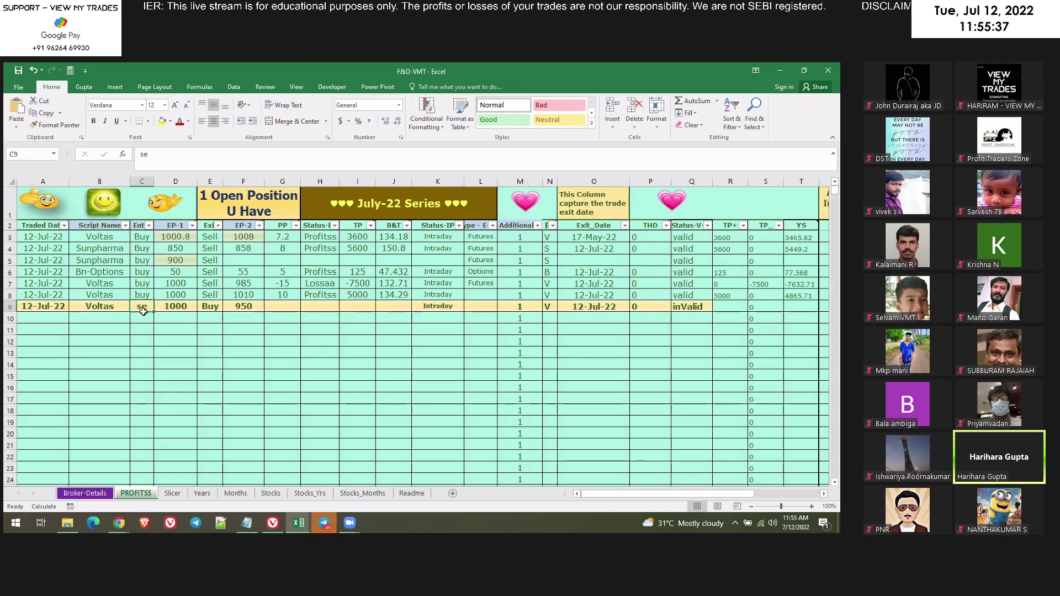
key("Return")
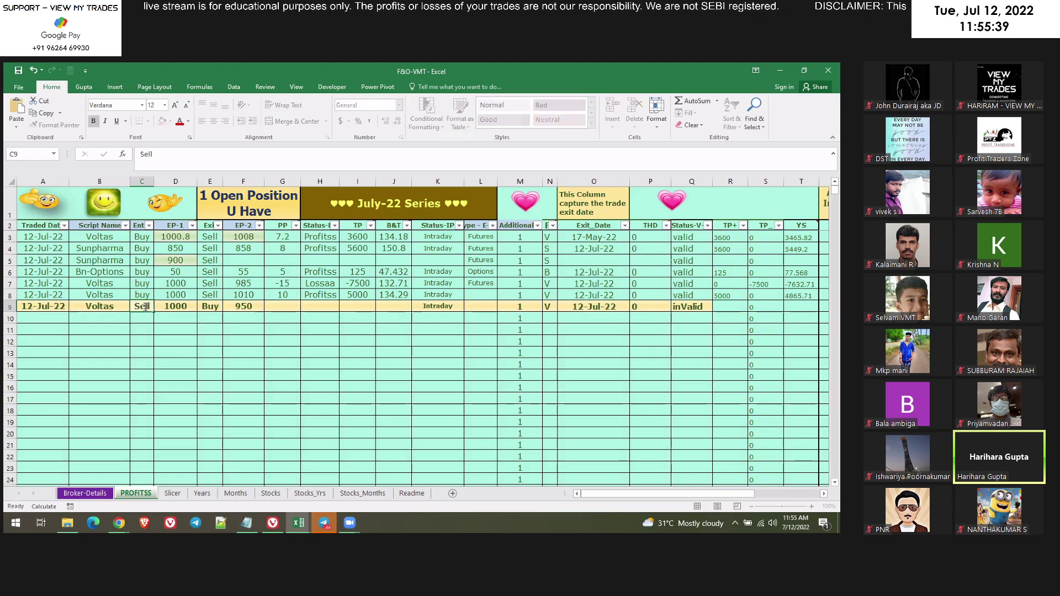
left_click(693, 311)
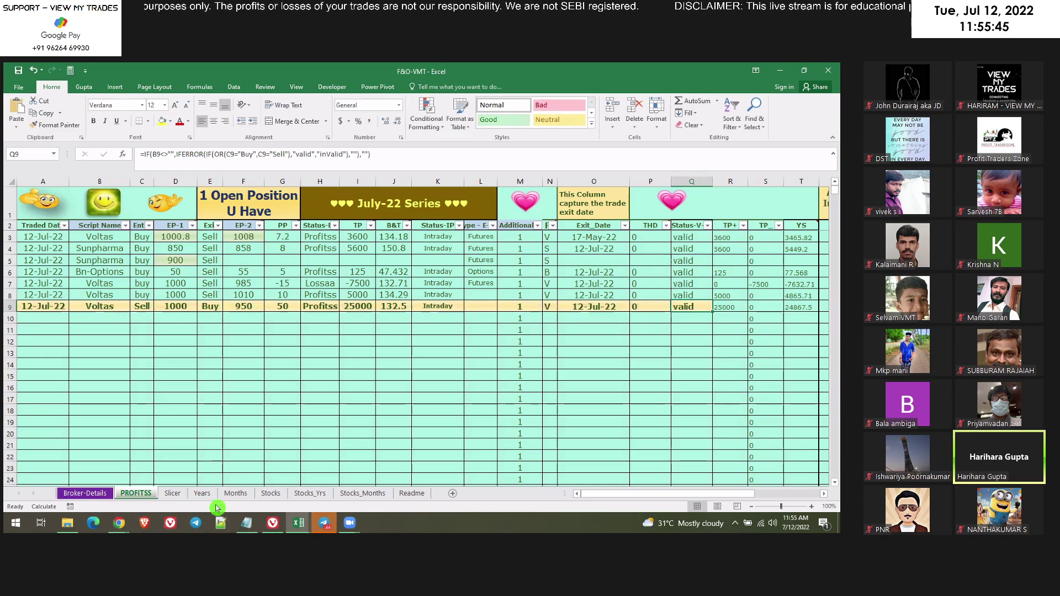
Refresh the Slicer pivot, filter Entry to Sell, and reposition the Status-IP and FL slicers.
left_click(172, 493)
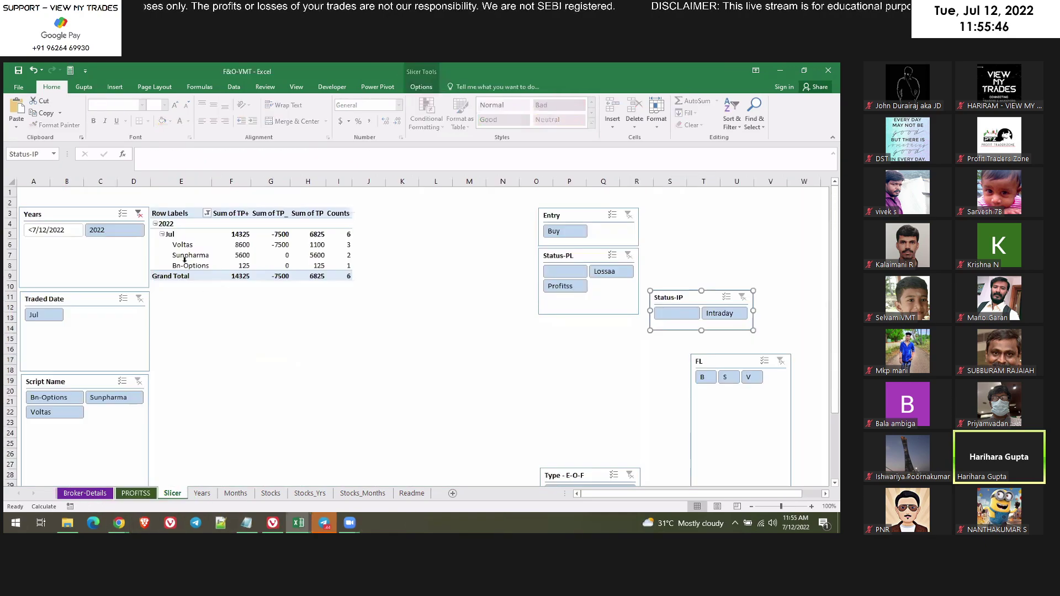
right_click(183, 221)
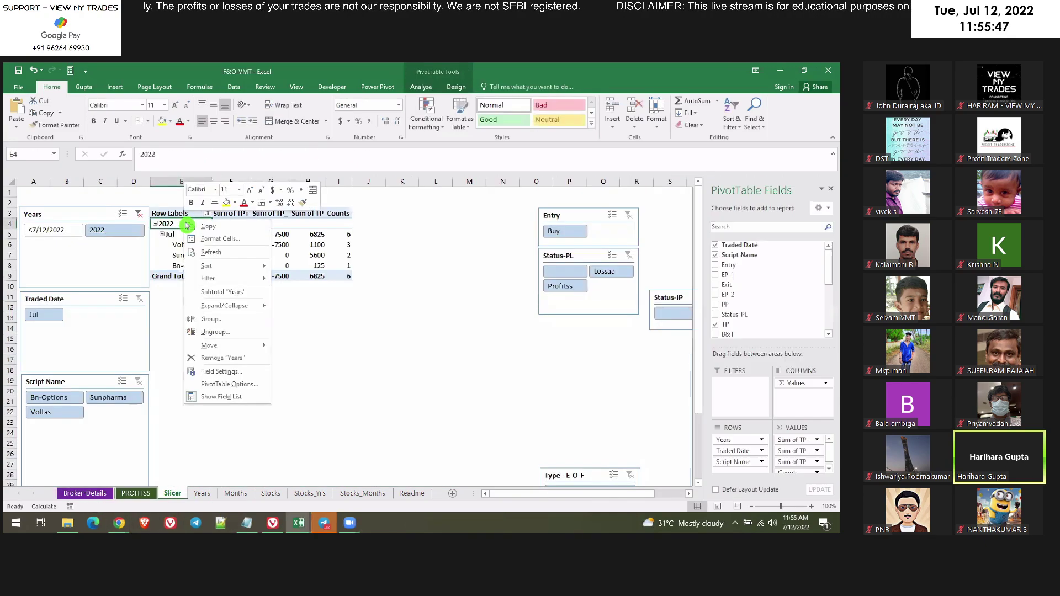
left_click(228, 257)
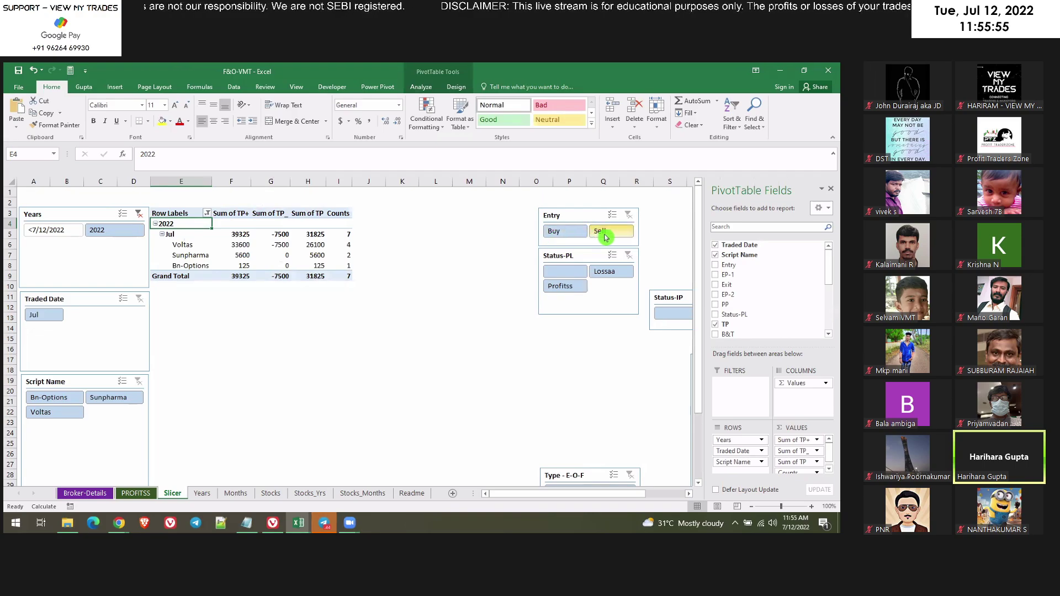
left_click(608, 232)
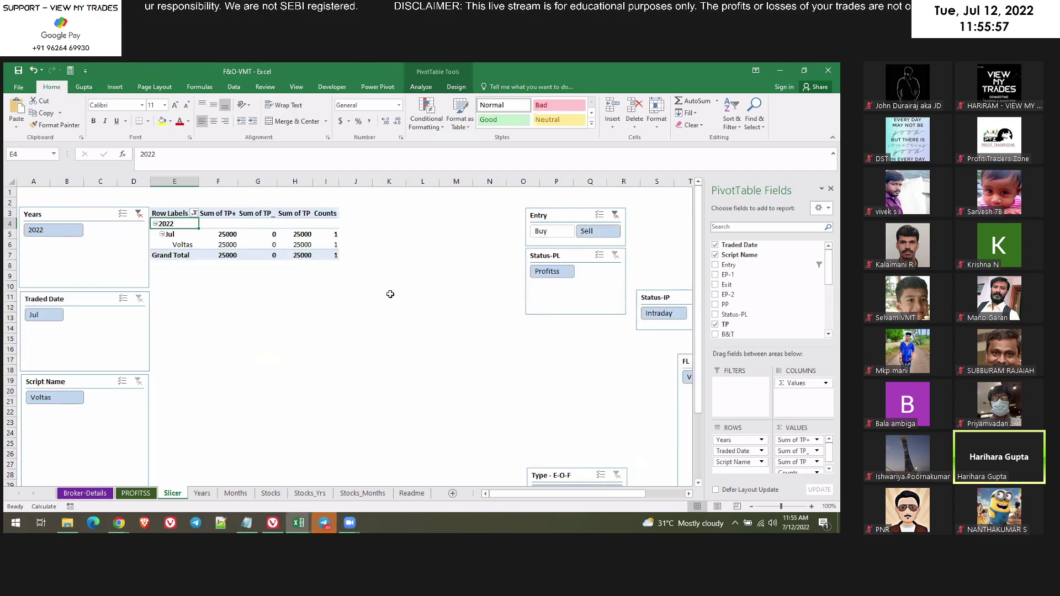
mouse_move(663, 299)
left_mouse_down()
mouse_move(523, 314)
mouse_move(550, 324)
left_mouse_up()
left_click_drag(701, 360, 608, 332)
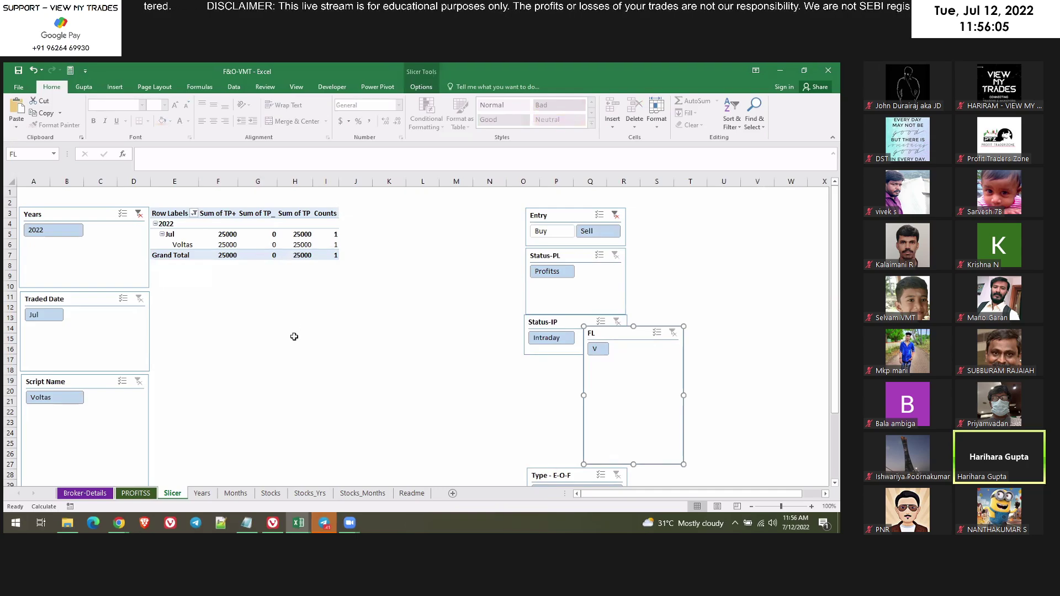
Align the FL slicer directly below Status-IP, then select every cell on the Slicer sheet.
left_click(323, 347)
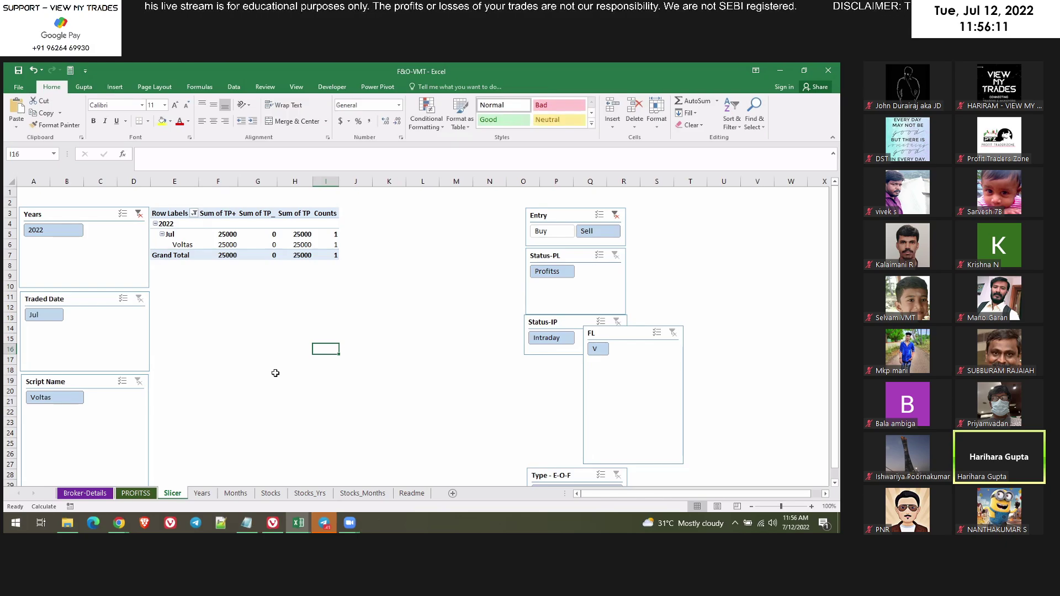
left_click_drag(625, 334, 572, 360)
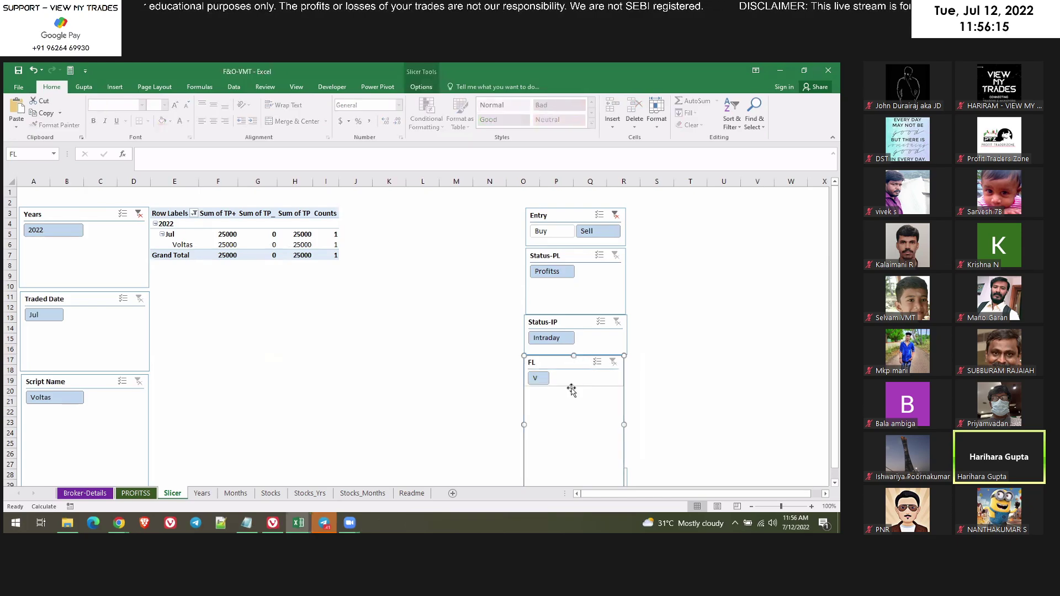
left_click_drag(575, 359, 584, 365)
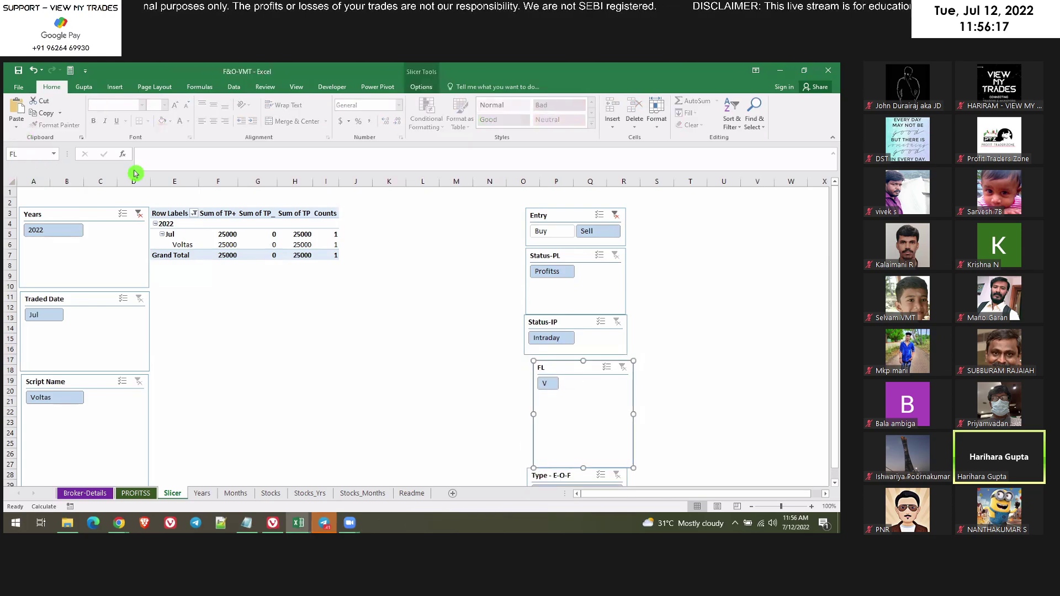
left_click(308, 461)
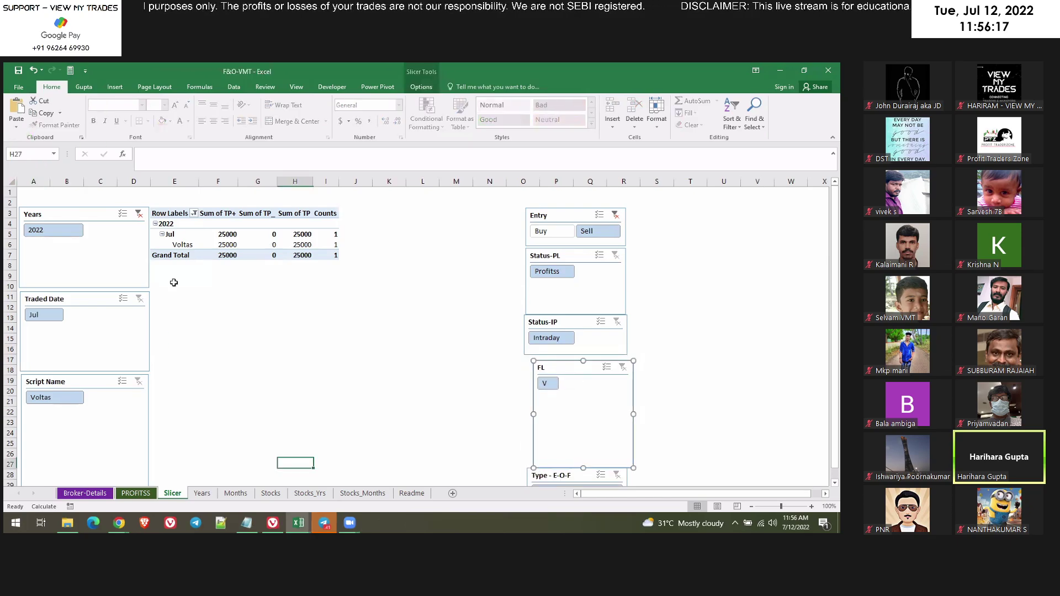
left_click(12, 183)
Give the whole Slicer sheet a pale green fill.
left_click(171, 121)
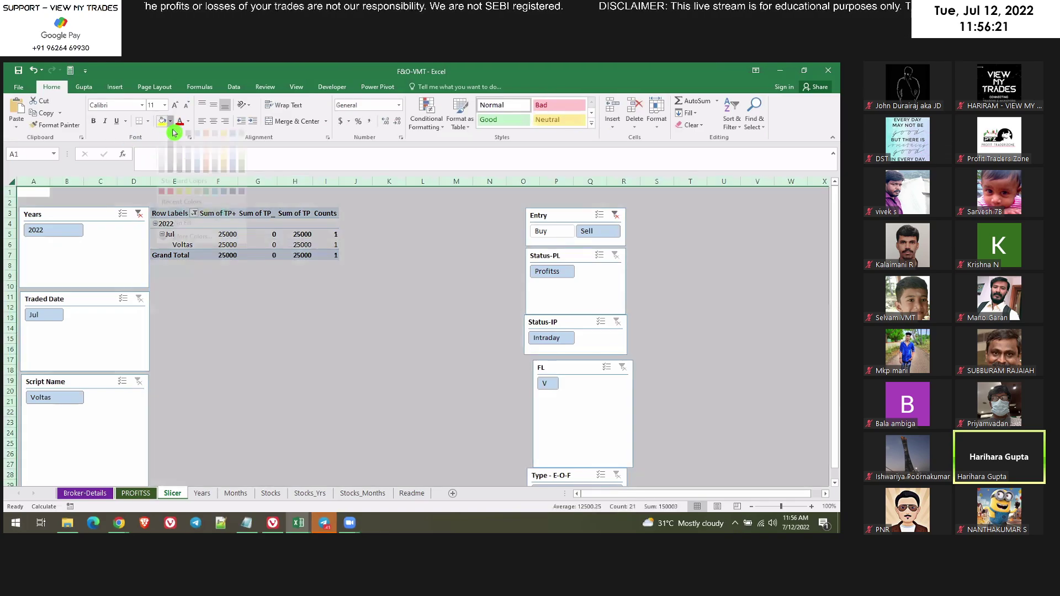
left_click(241, 161)
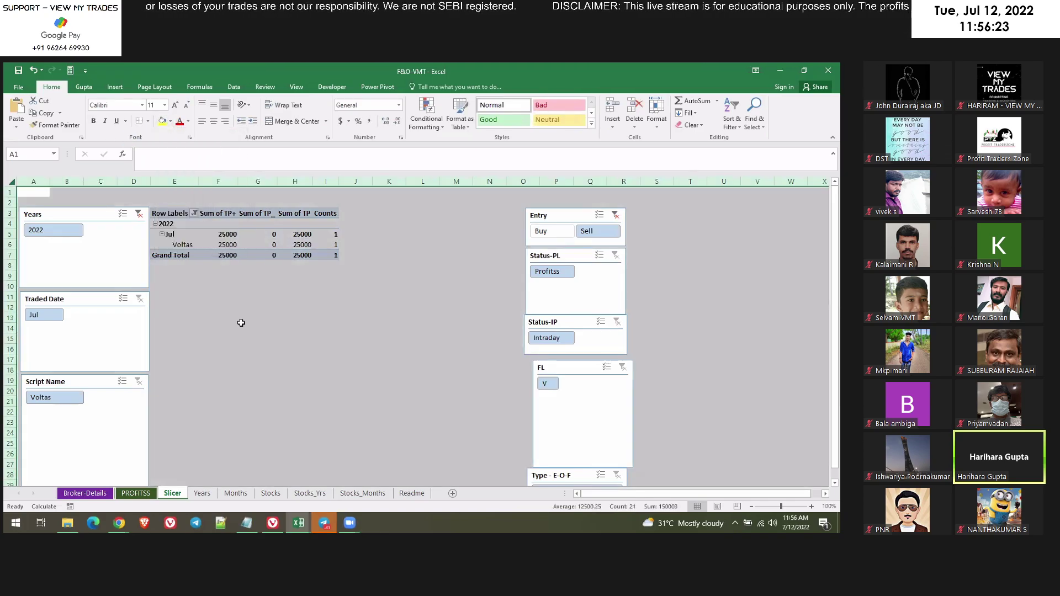
left_click(409, 379)
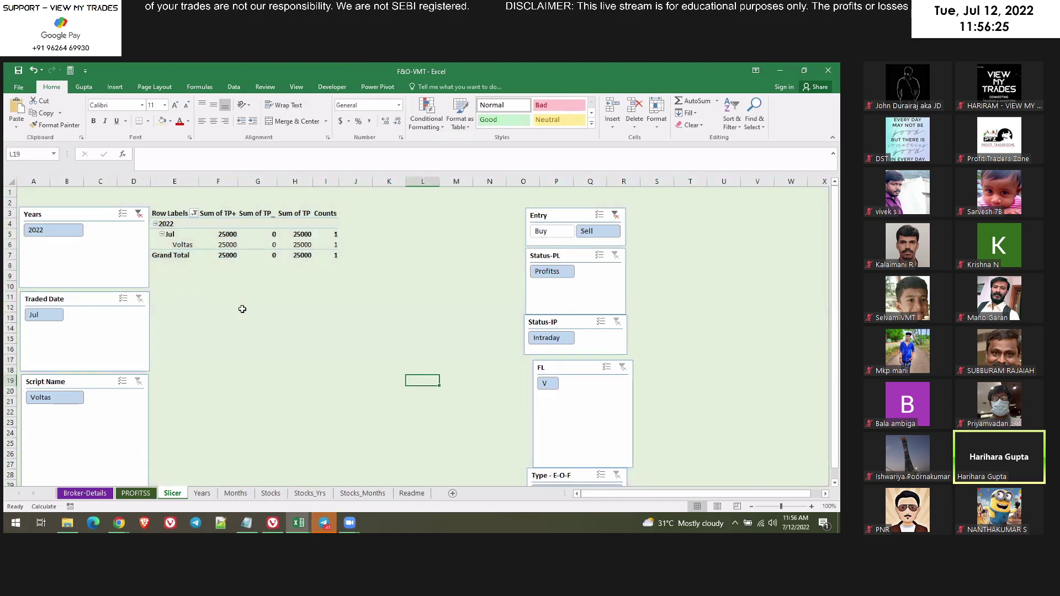
Set the whole sheet's font to Verdana, size 18.
left_click(12, 182)
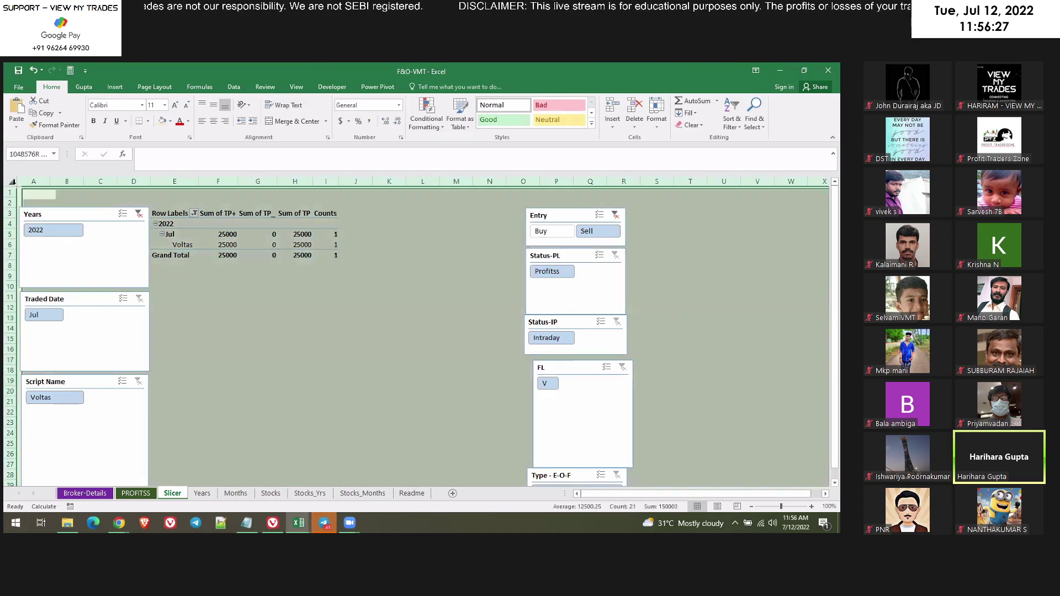
left_click(142, 105)
scroll(160, 276, "down", 10)
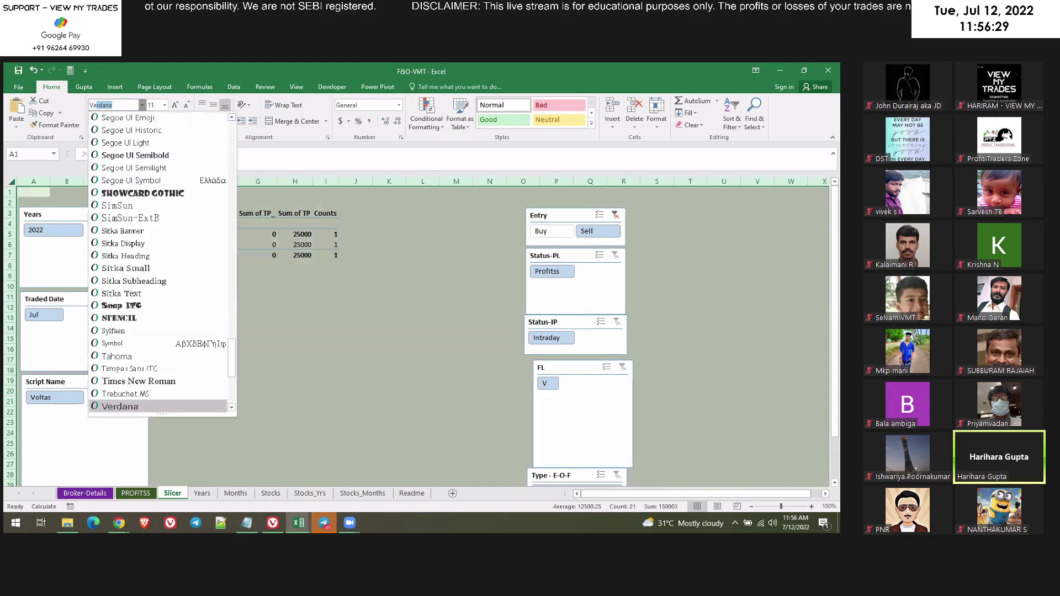
left_click(166, 402)
left_click(164, 105)
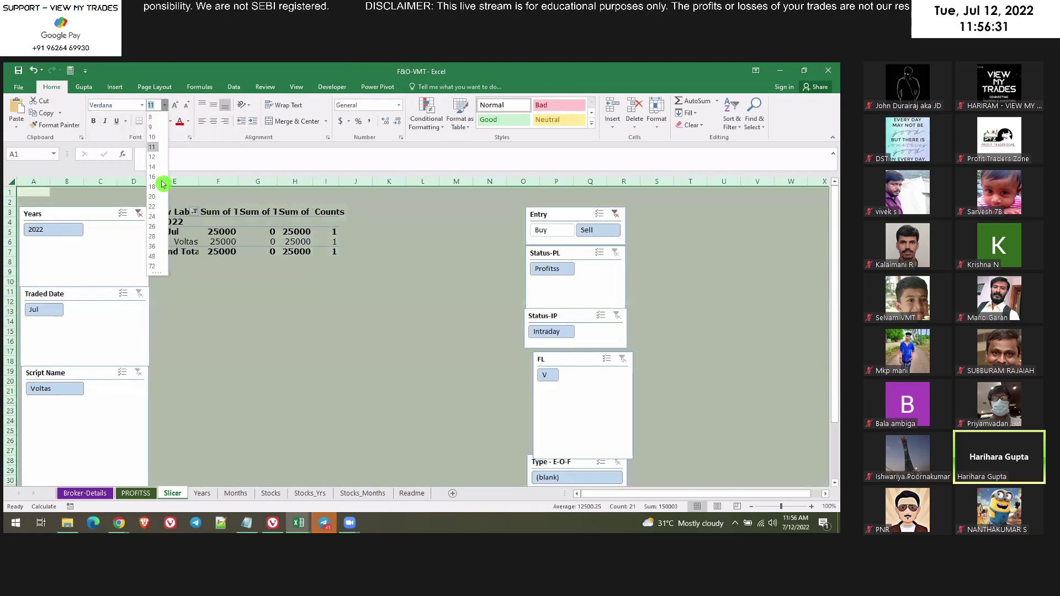
left_click(161, 184)
left_click(351, 374)
Widen columns H and I so the totals and Counts header fit, then open the Years sheet.
left_click_drag(326, 182, 428, 189)
left_click(474, 336)
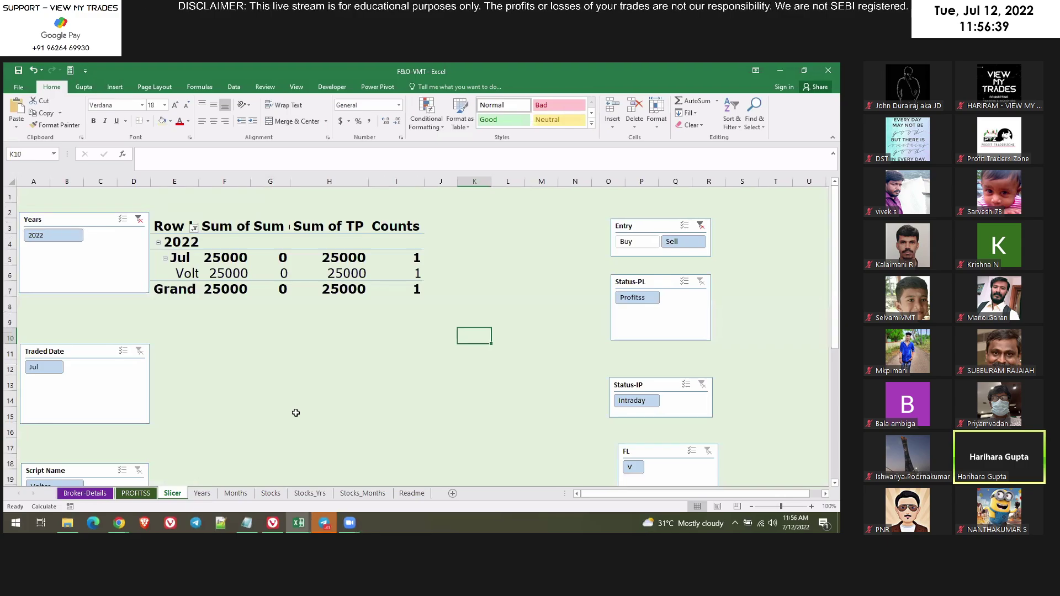
left_click(296, 414)
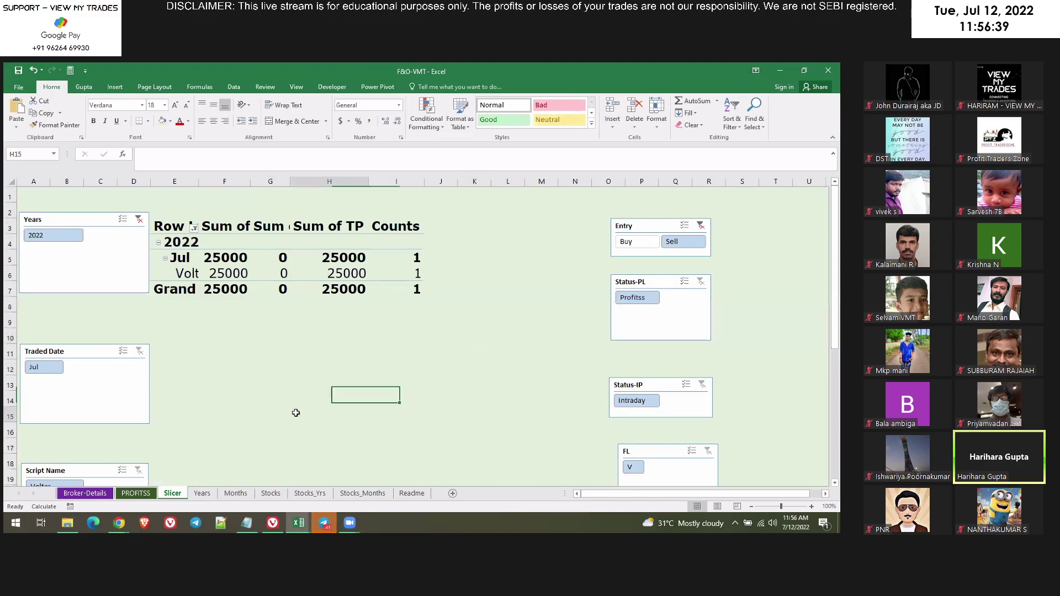
left_click(242, 387)
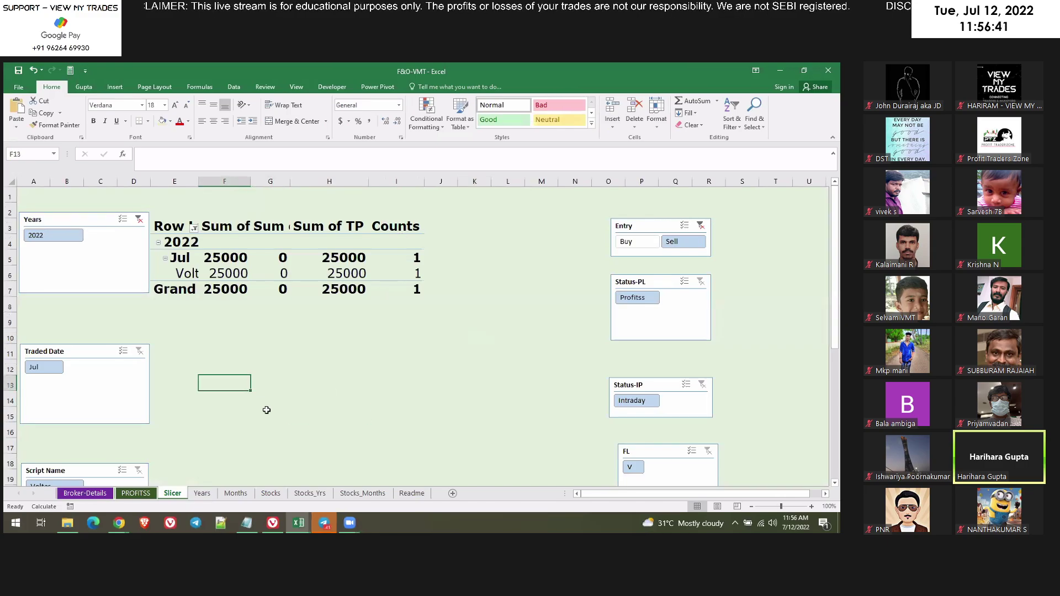
left_click(202, 494)
Show the Years pivot's field list, check PROFITSS and Slicer, and return to Years.
right_click(82, 192)
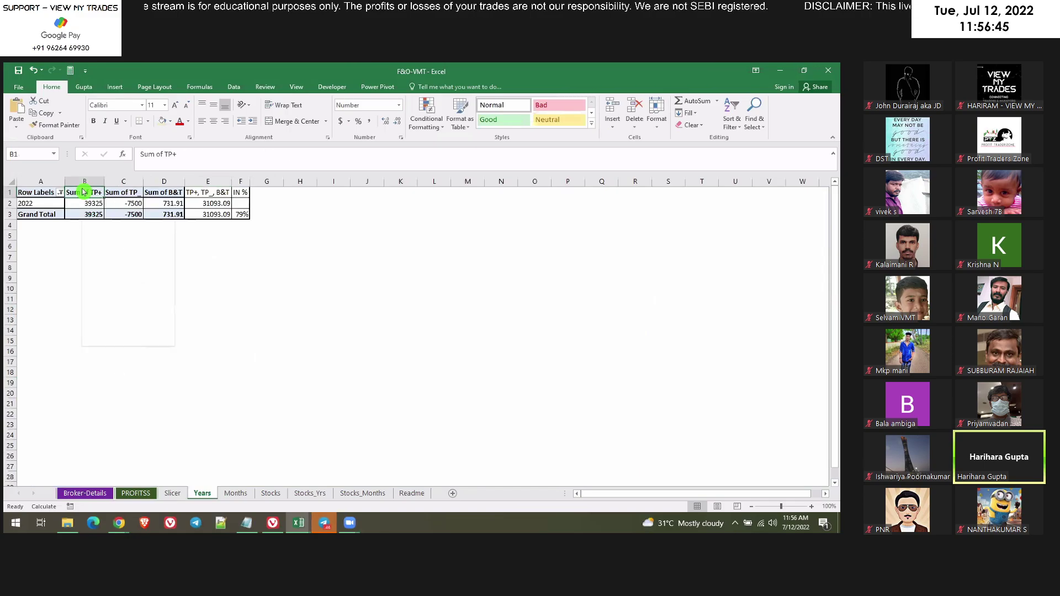
left_click(334, 324)
left_click(137, 493)
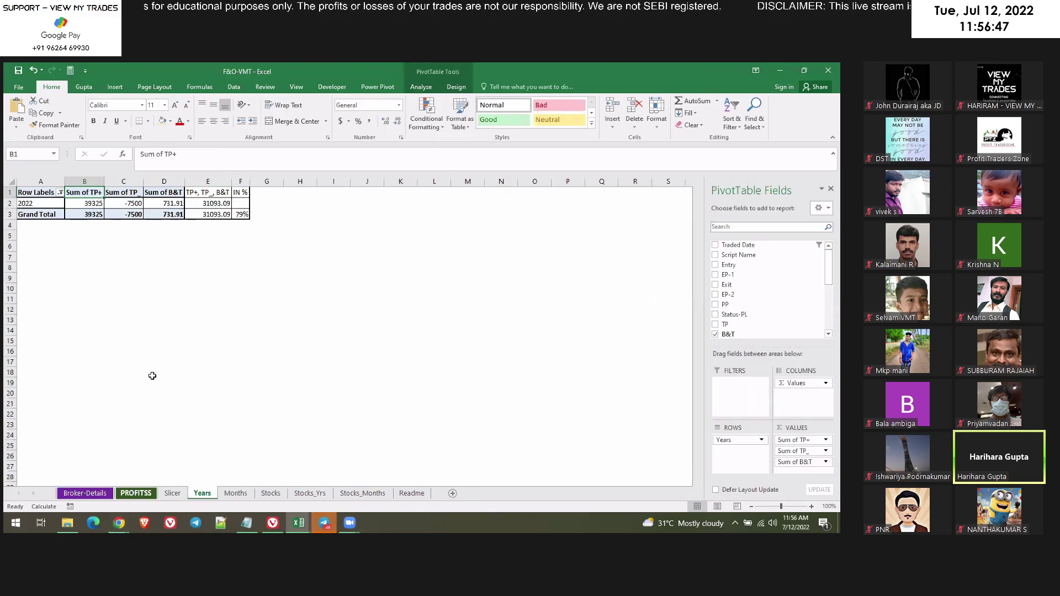
left_click(173, 494)
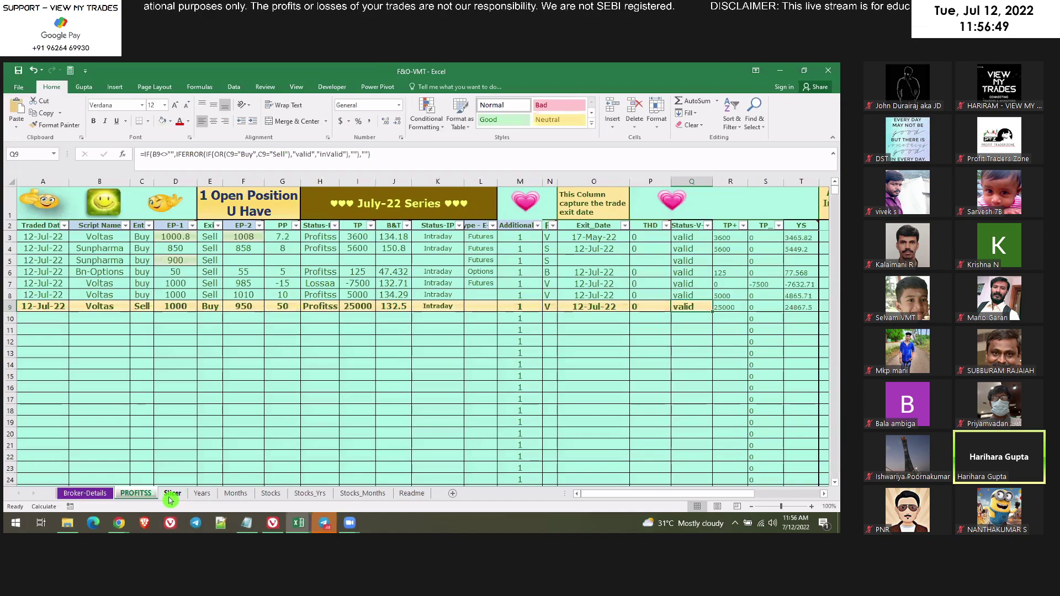
left_click(203, 493)
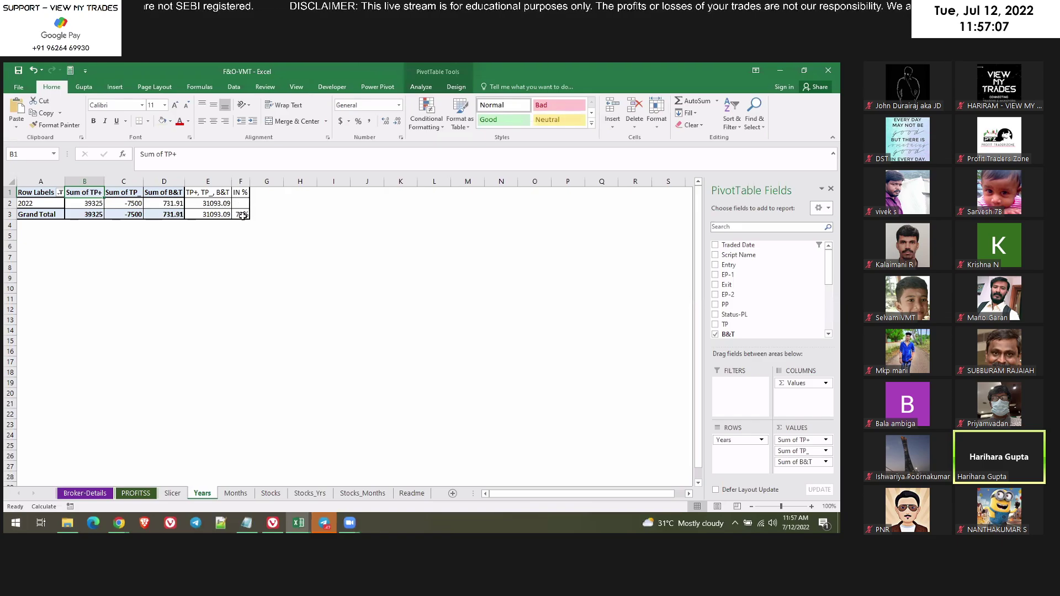
Review the IN % formula in F2, then view the Months and Stocks sheets.
left_click(242, 202)
left_click(313, 159)
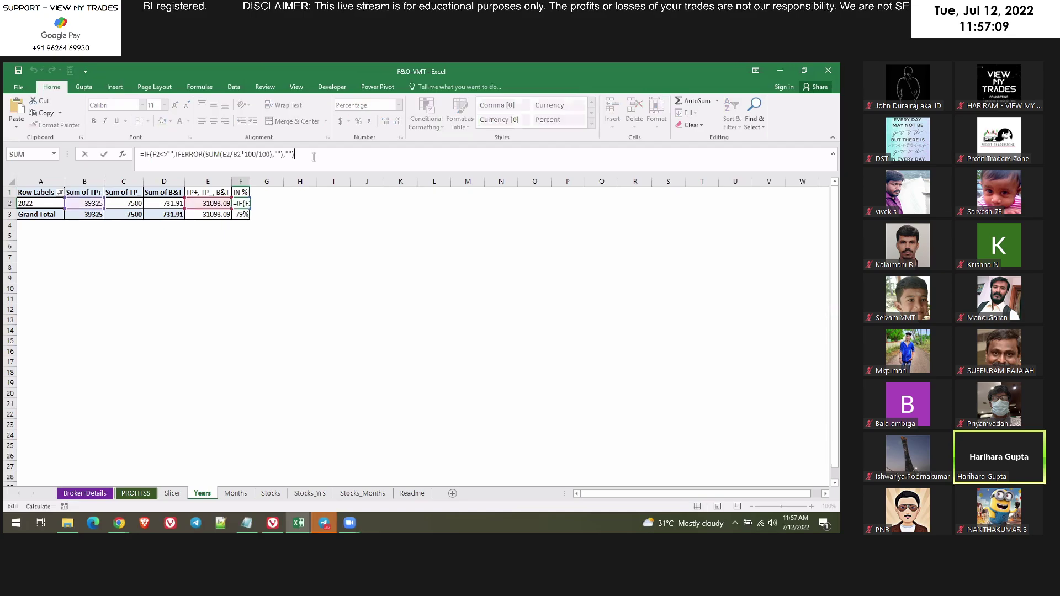
key("Return")
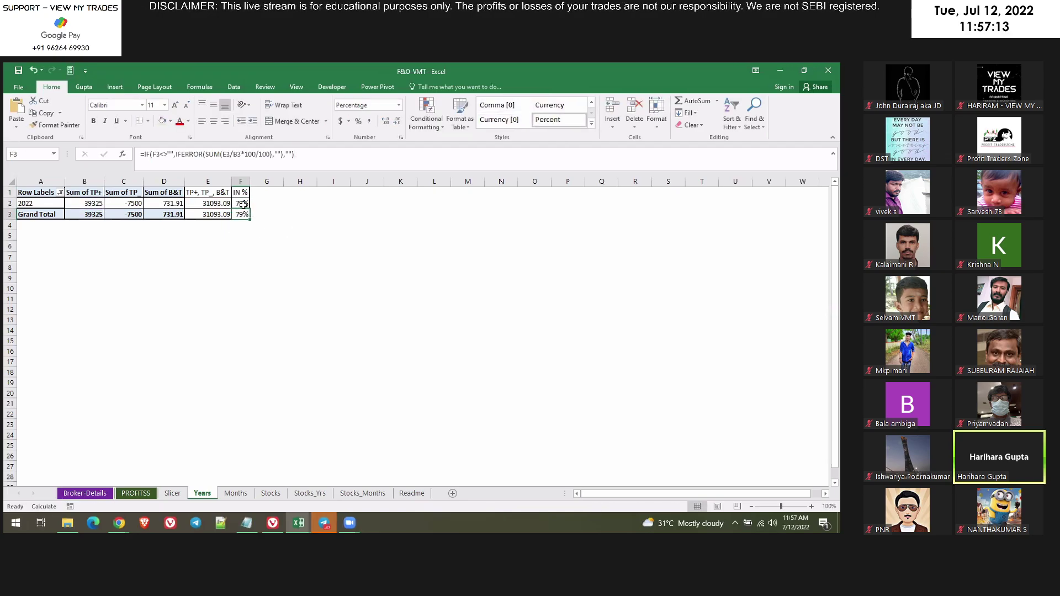
left_click(236, 494)
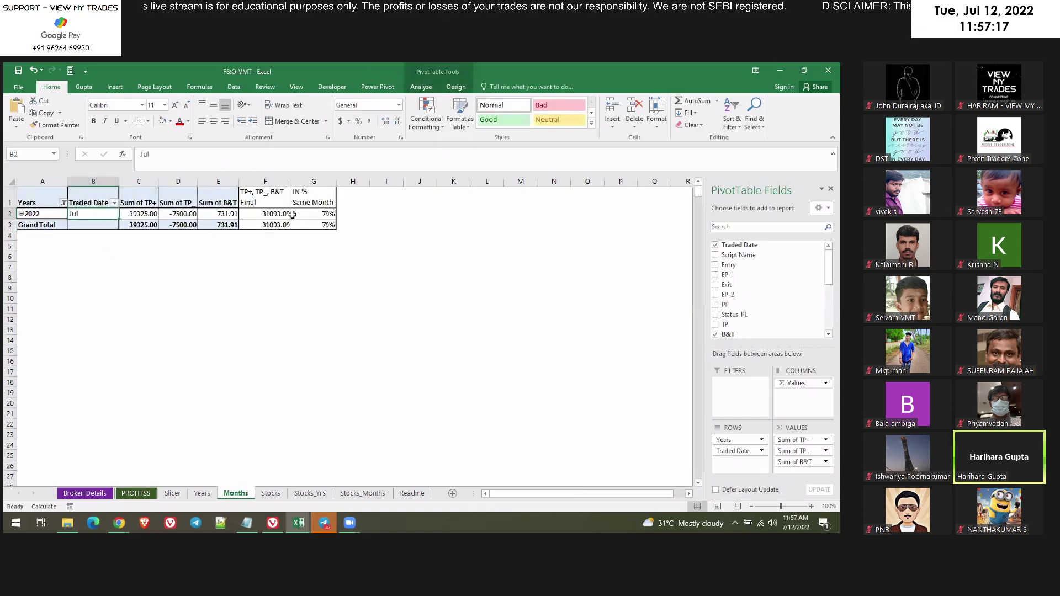
left_click(271, 493)
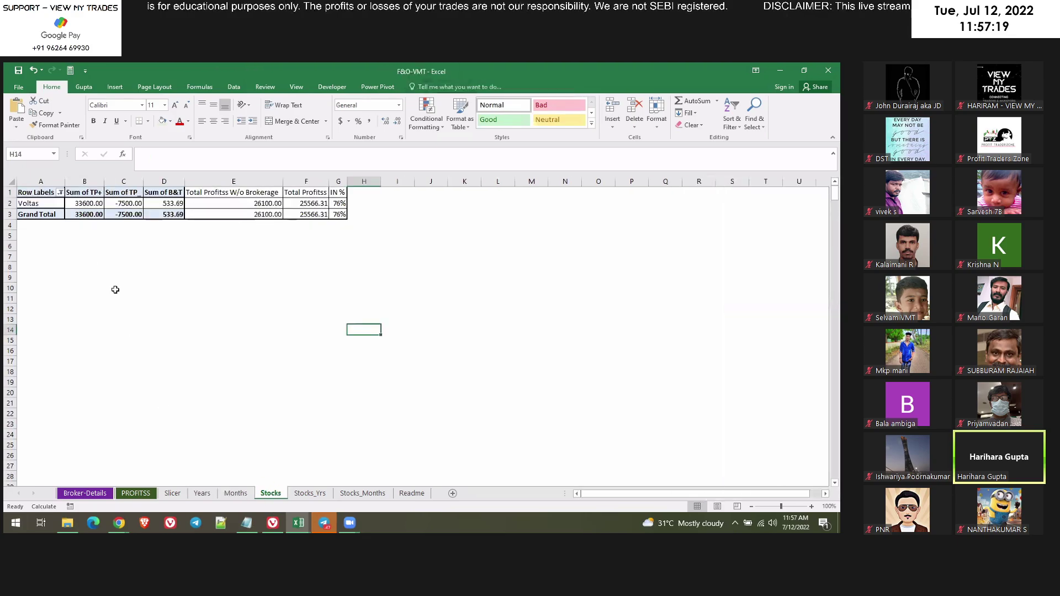
Tick Sunpharma and Bn-Options in the Stocks pivot's script row filter.
right_click(126, 195)
left_click(170, 246)
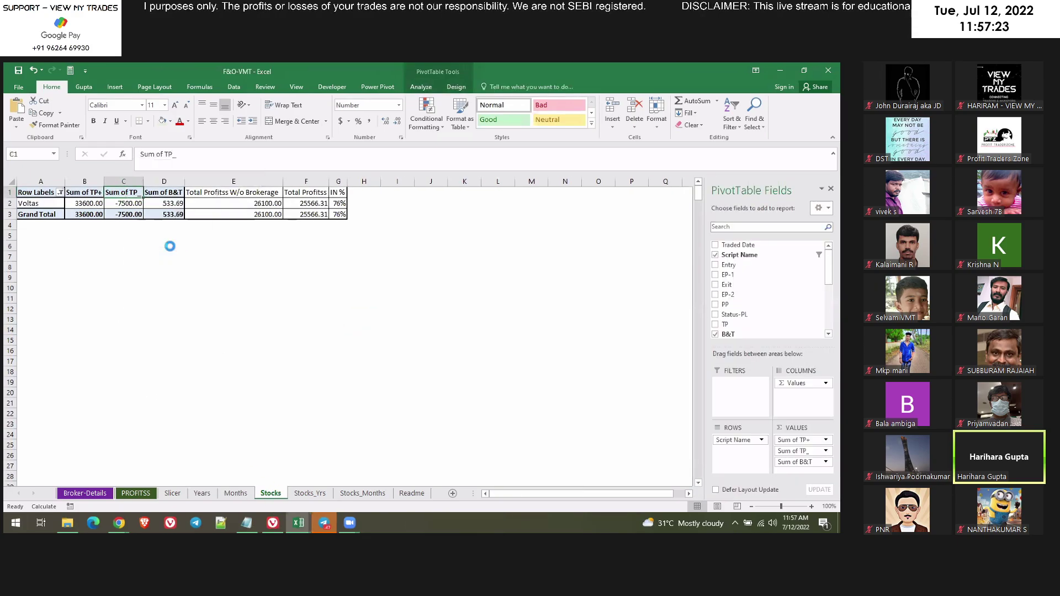
left_click(60, 192)
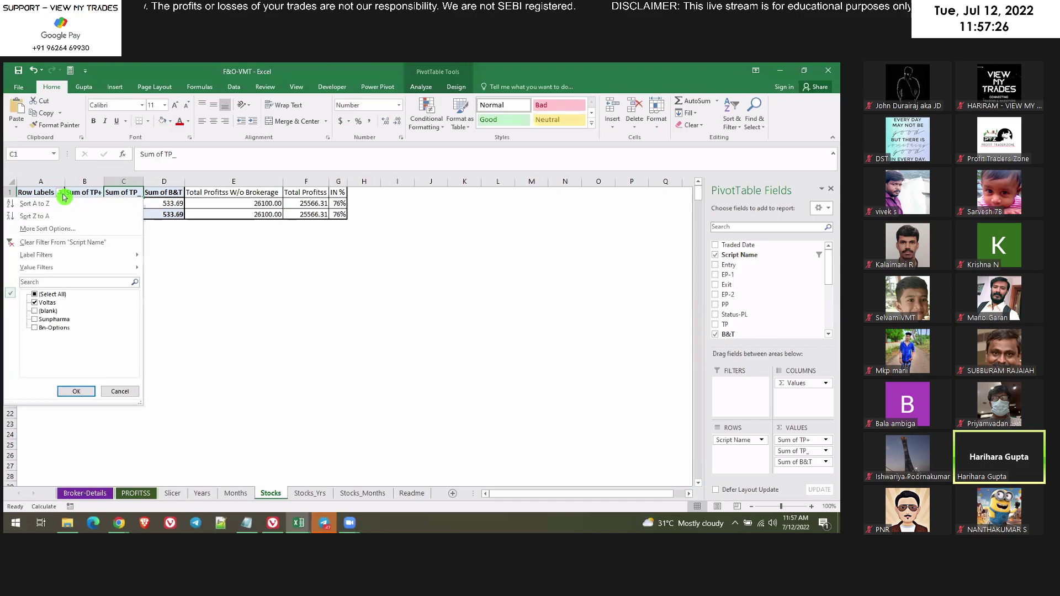
left_click(70, 321)
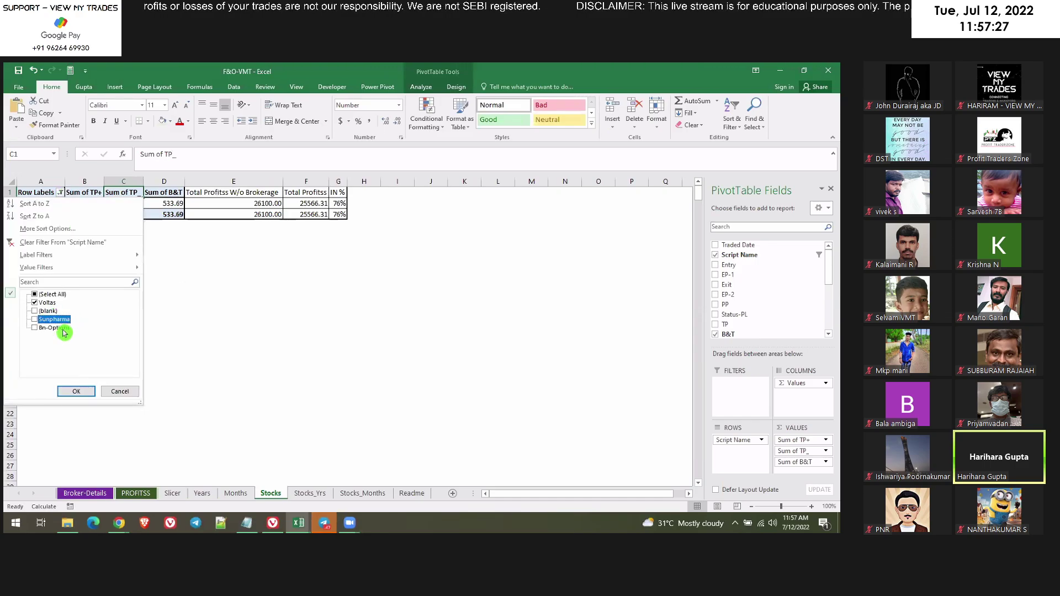
left_click(35, 327)
left_click(76, 391)
left_click(137, 346)
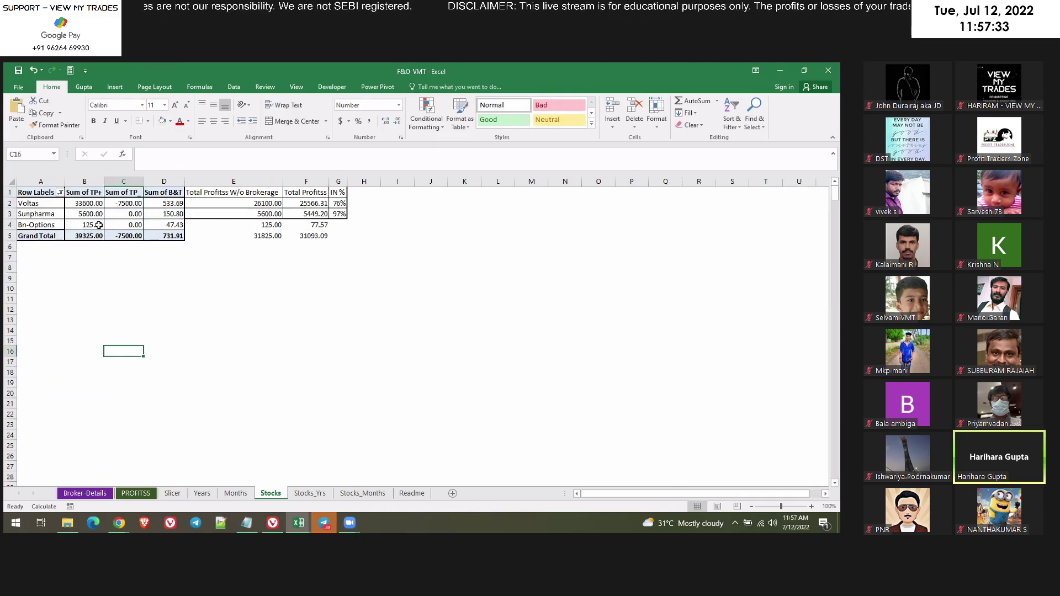
Review the Stocks_Yrs and Stocks_Months pivots, then step through all pivot sheets back to Stocks_Months.
left_click(310, 493)
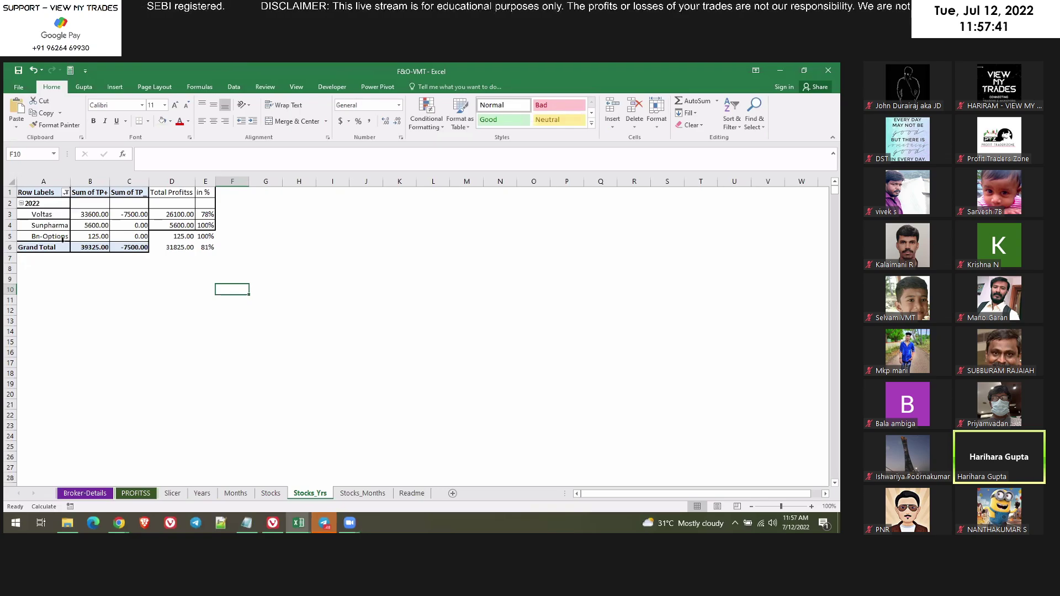
left_click(363, 493)
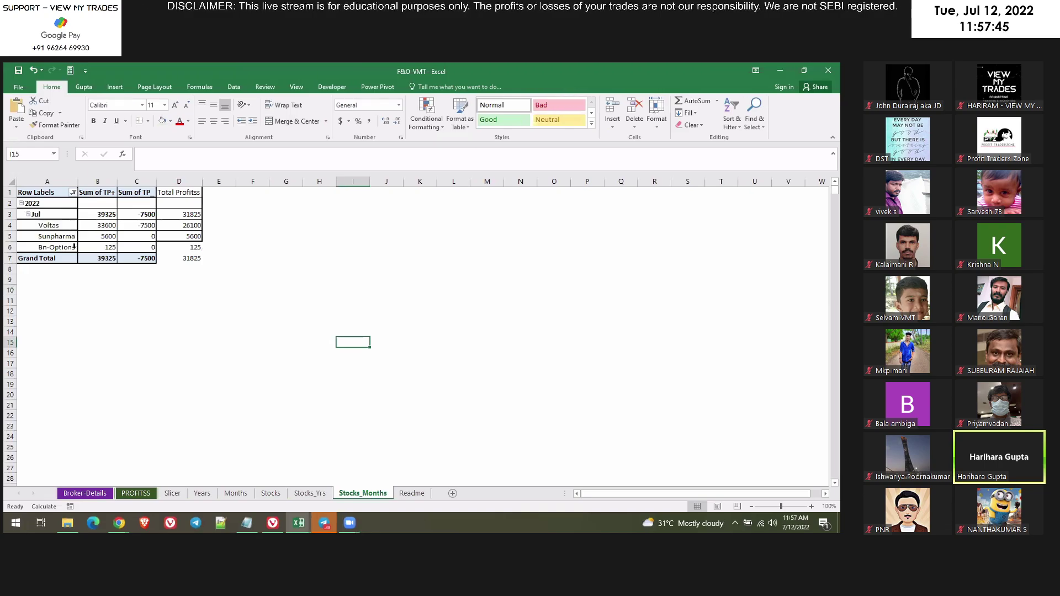
left_click(172, 493)
left_click(202, 494)
left_click(235, 493)
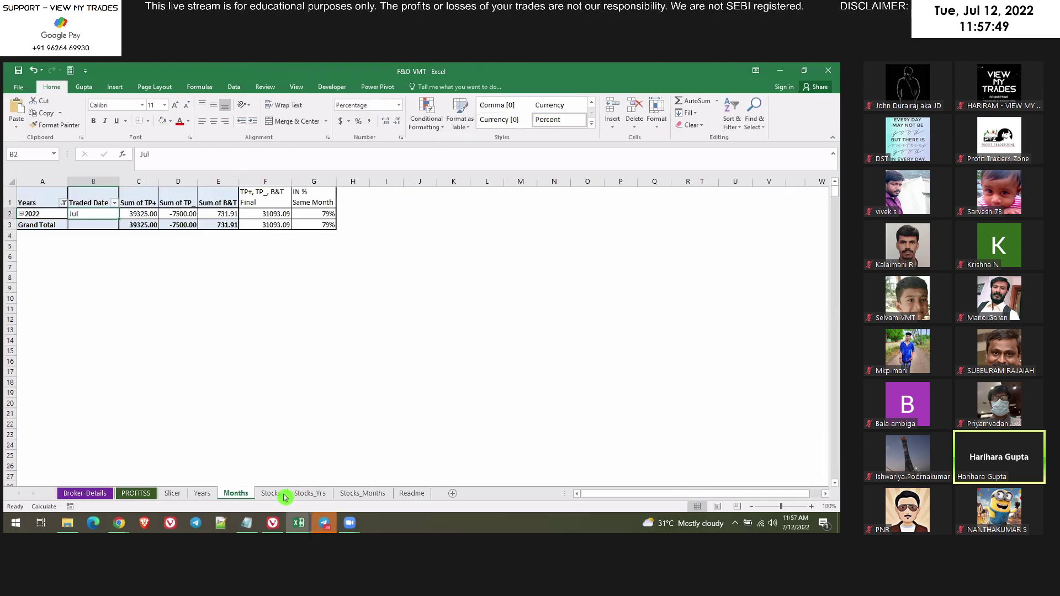
left_click(271, 494)
left_click(310, 493)
left_click(343, 494)
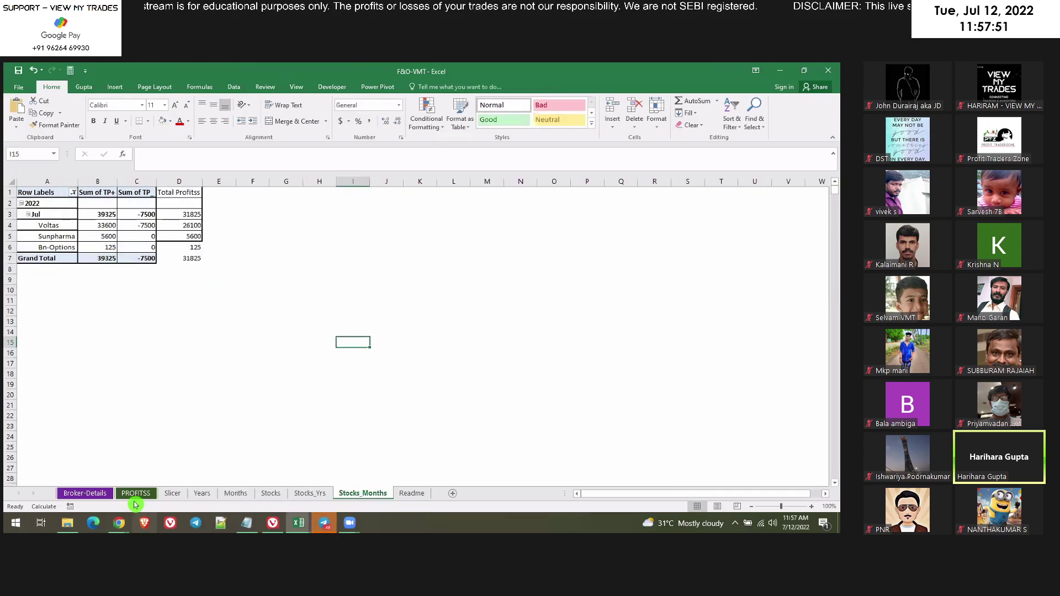
Check the Years pivot's 2022 totals: 39325 gains, -7500 losses, 31093.09 net, 79%.
left_click(136, 493)
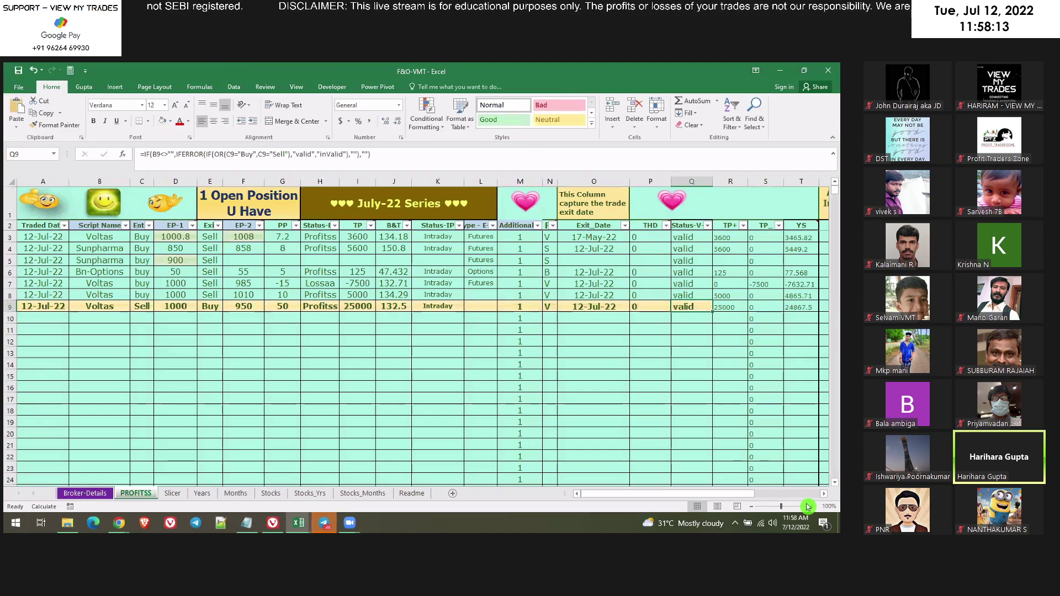
left_click(824, 494)
left_click(823, 494)
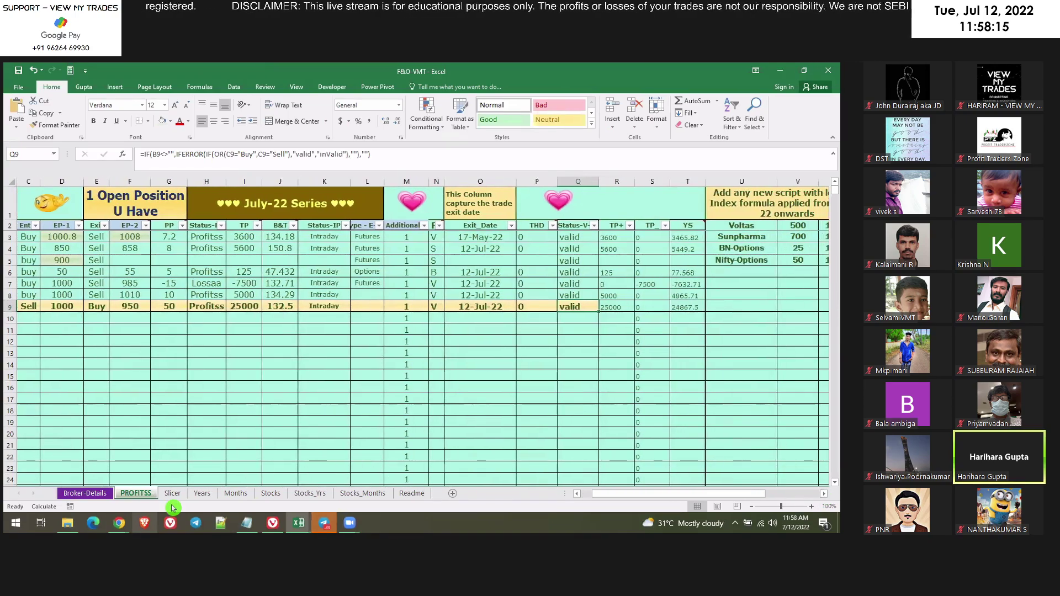
left_click(202, 493)
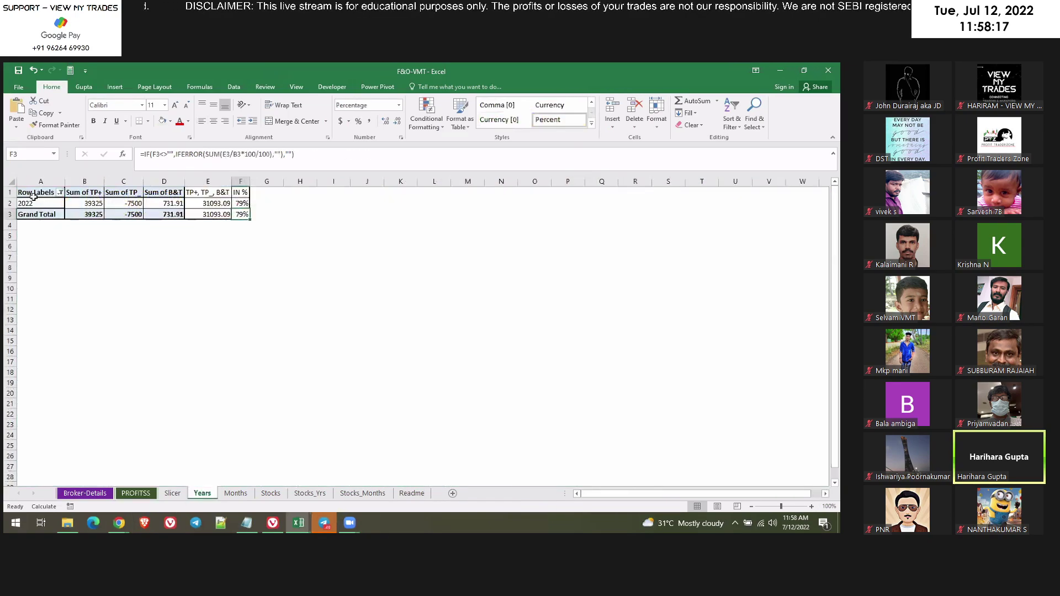
left_click_drag(33, 192, 230, 214)
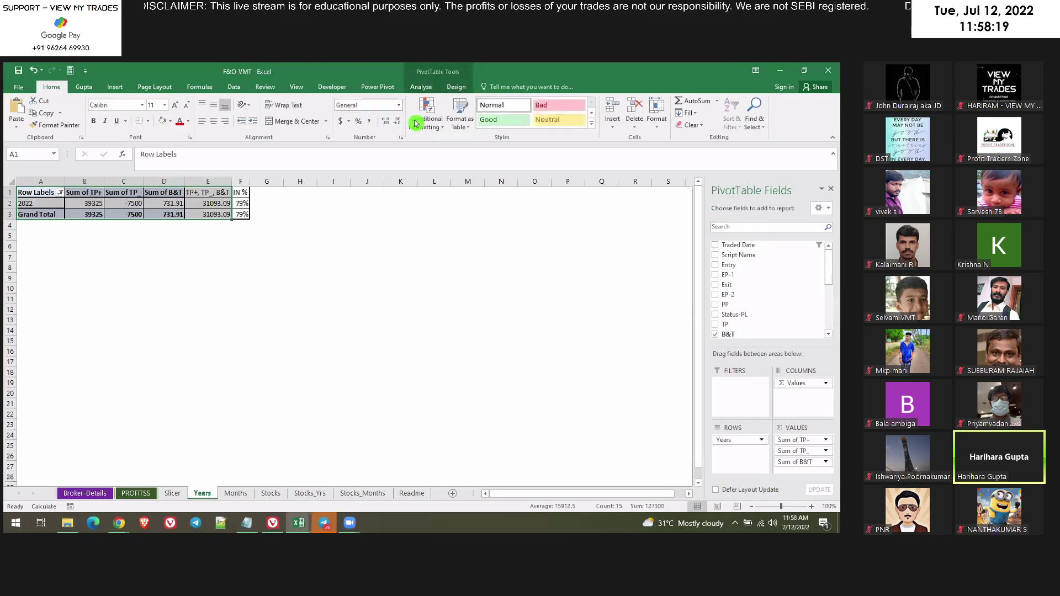
left_click(456, 87)
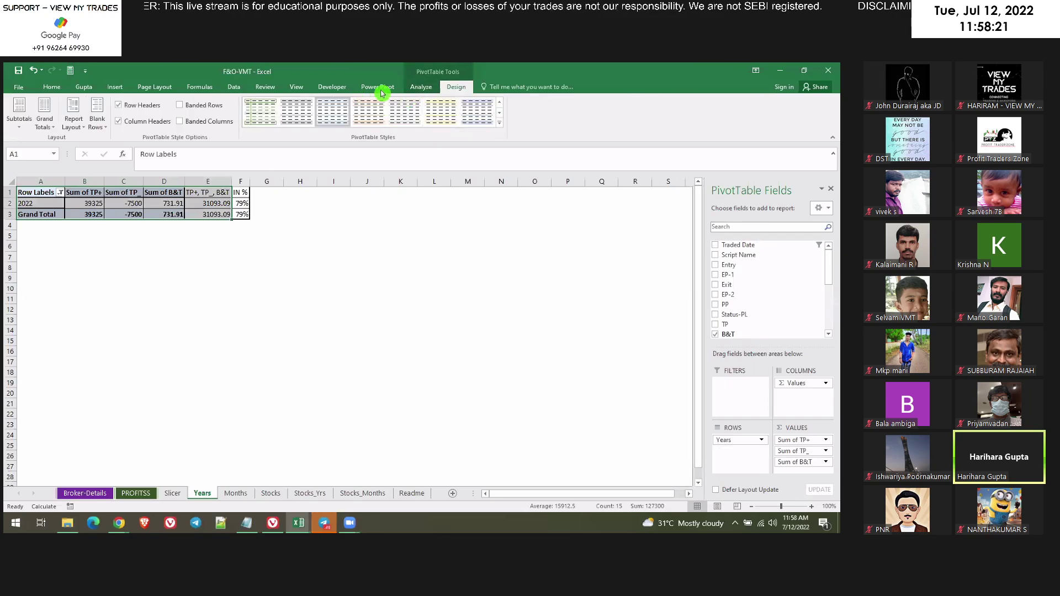
left_click(164, 204)
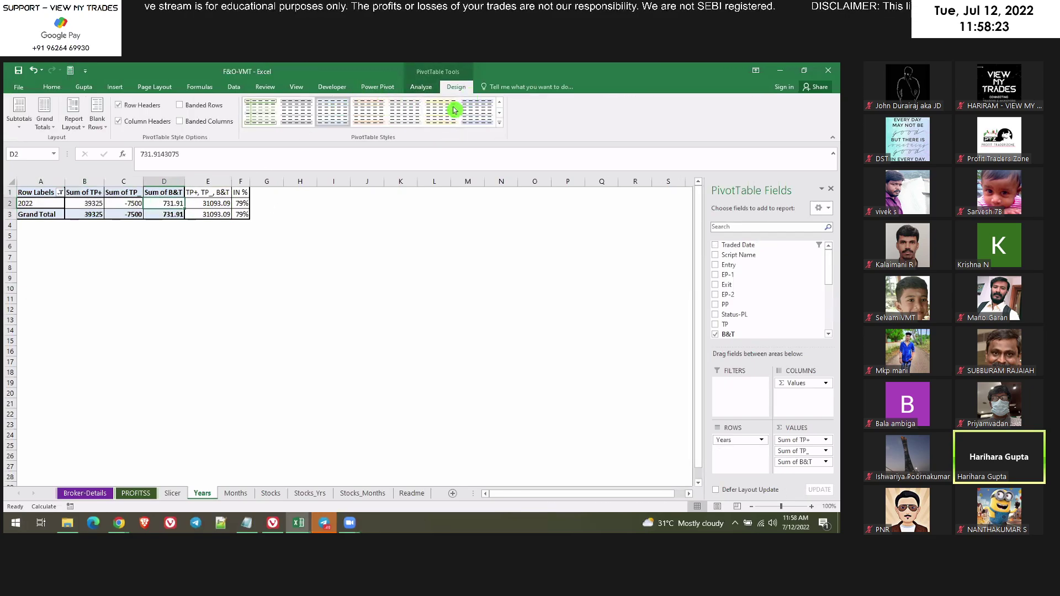
left_click(331, 88)
left_click(296, 89)
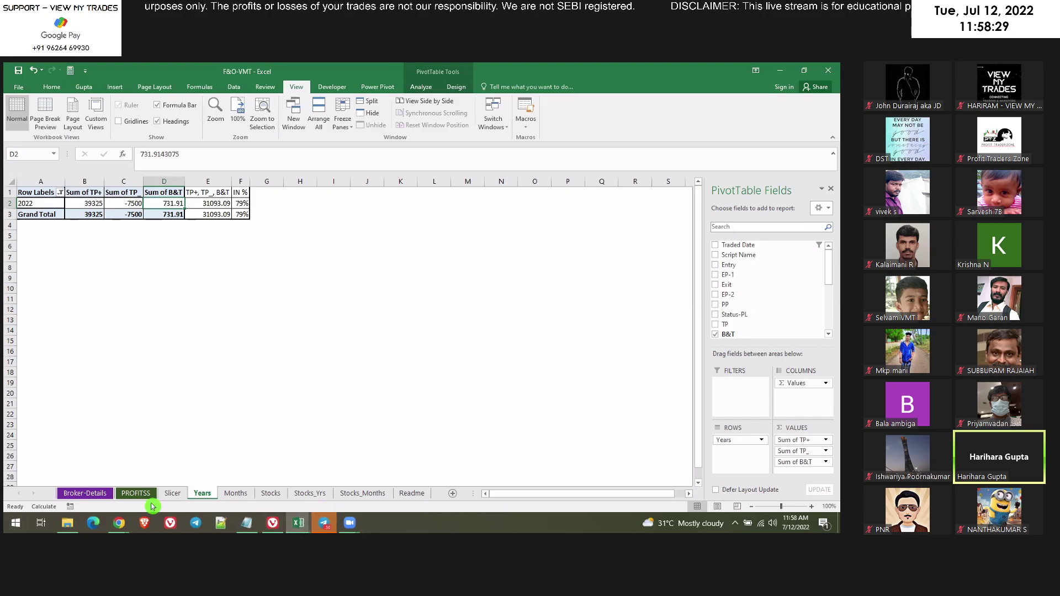
Select the PROFITSS trade log from A2 through column T down to row 11689.
left_click(136, 494)
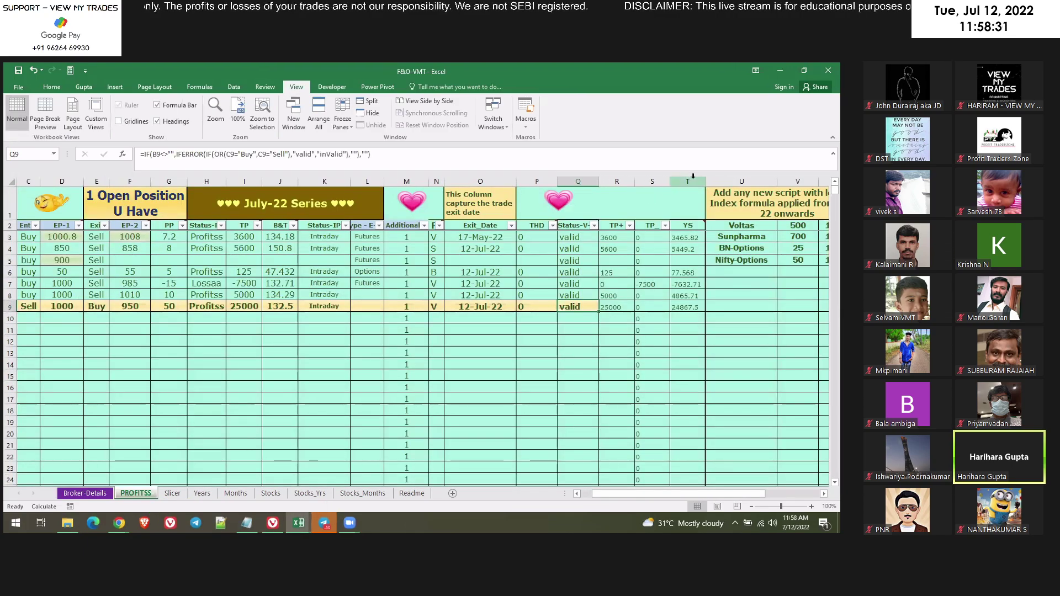
left_click(23, 225)
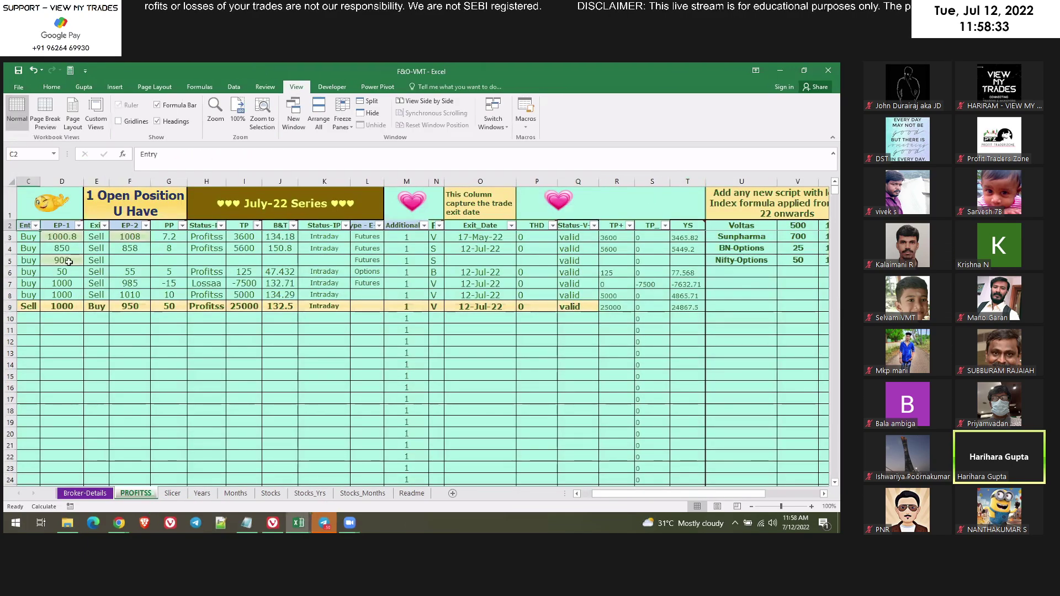
left_click(585, 493)
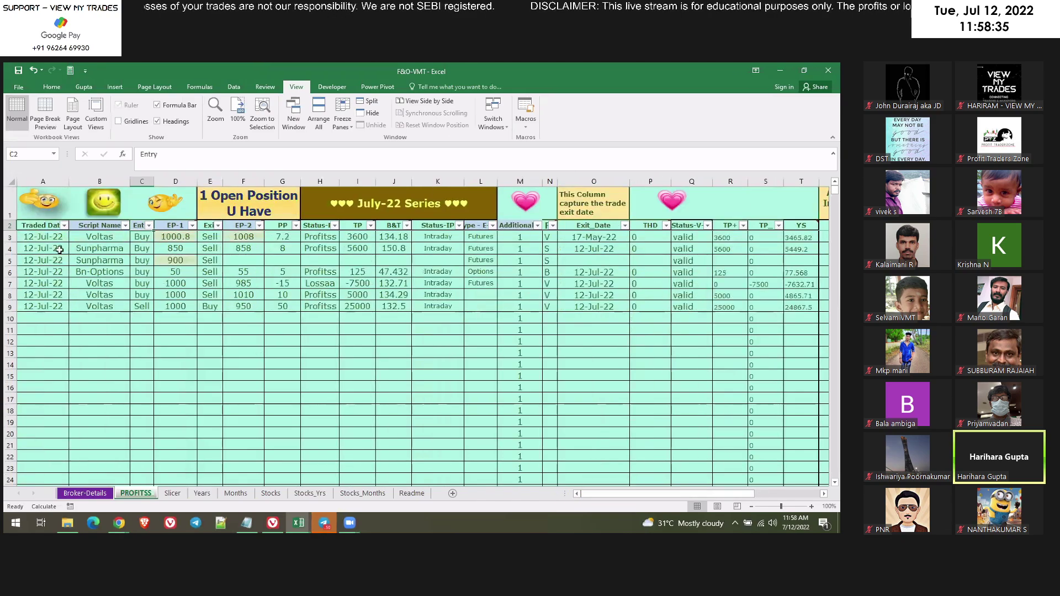
left_click(44, 225)
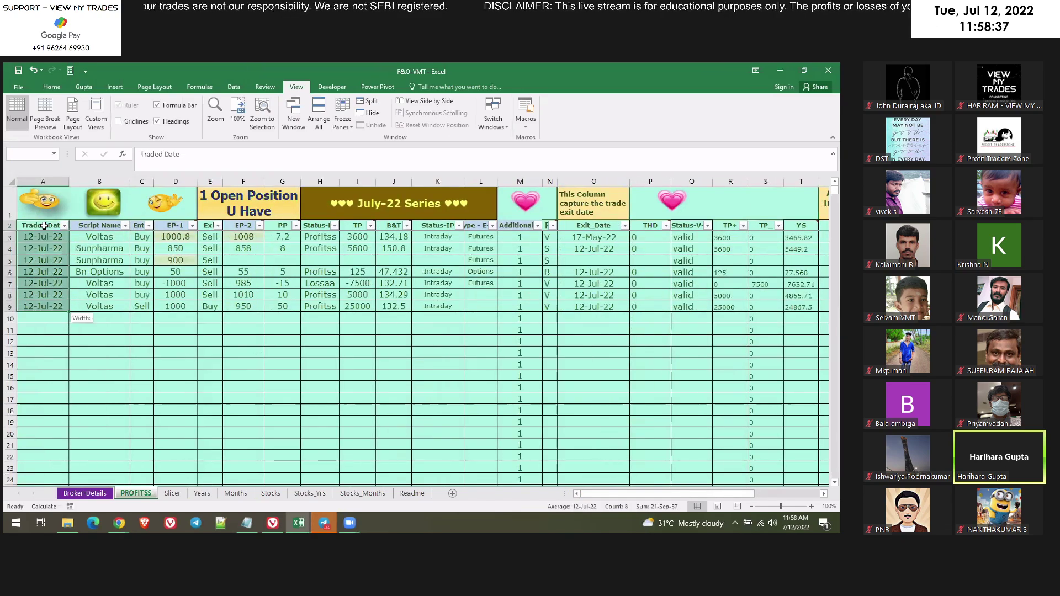
key("ctrl+shift+Down")
key("ctrl+shift+Right")
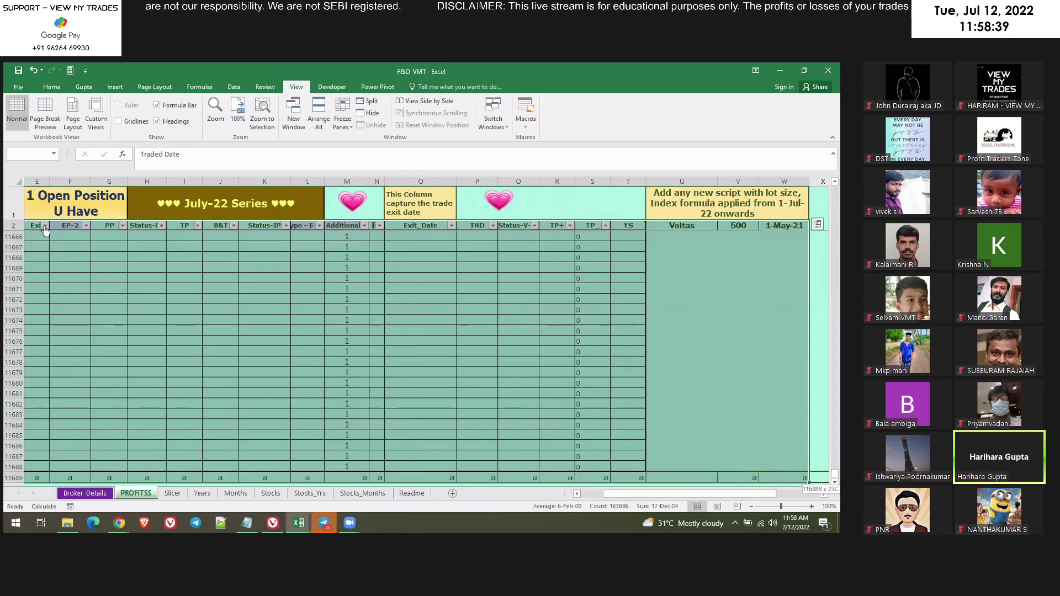
key("shift+Left")
key("shift+Left")
key("shift+Left")
key("shift+Left")
key("shift+Left")
key("shift+Right")
key("shift+Right")
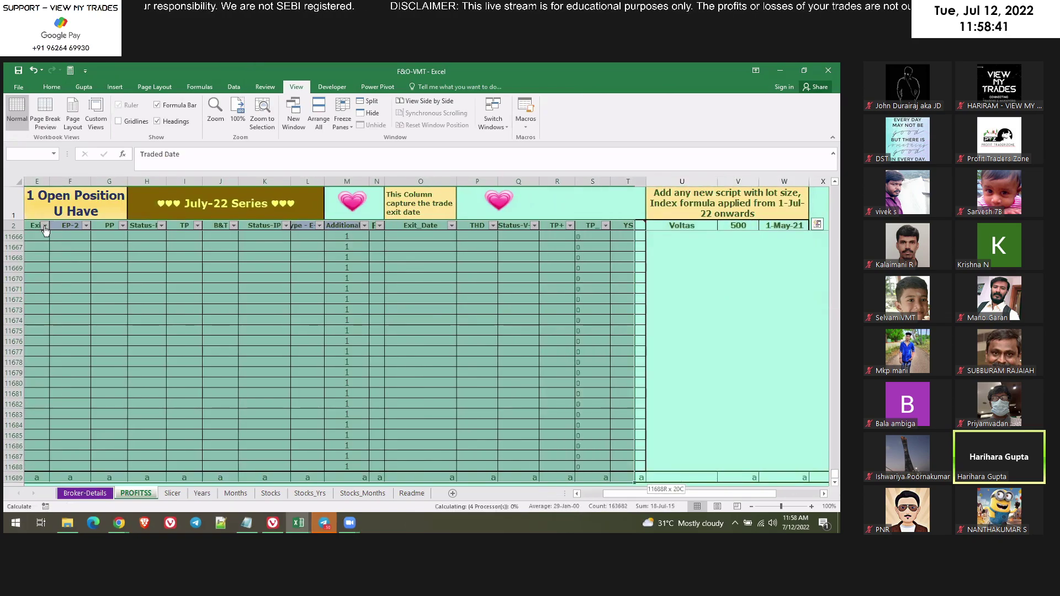
key("shift+Right")
key("shift+Left")
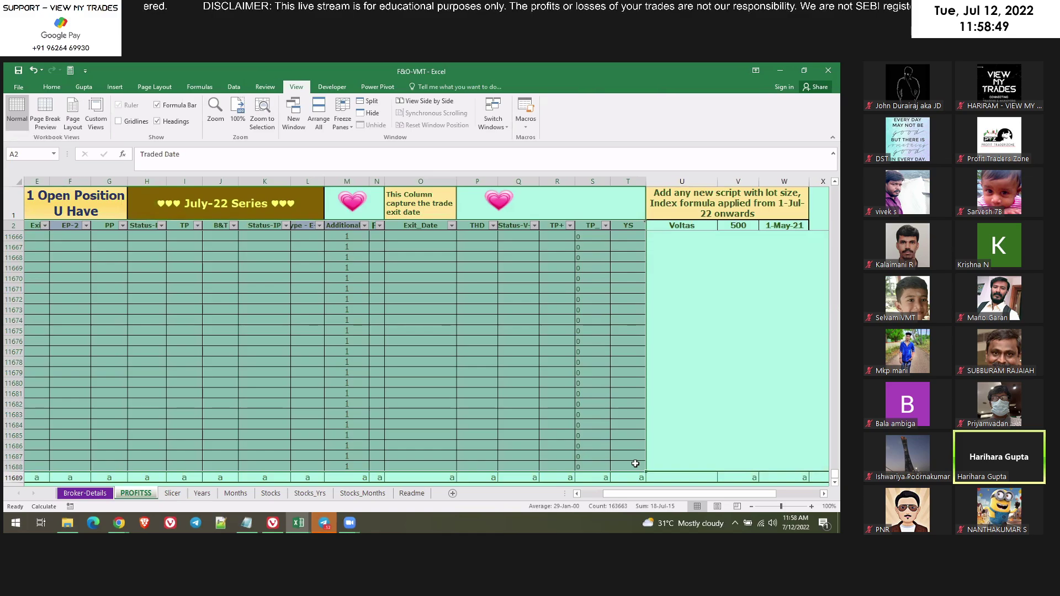
Select column R and open its column actions, then dismiss them without changes.
left_click(514, 373)
left_click(557, 181)
right_click(557, 181)
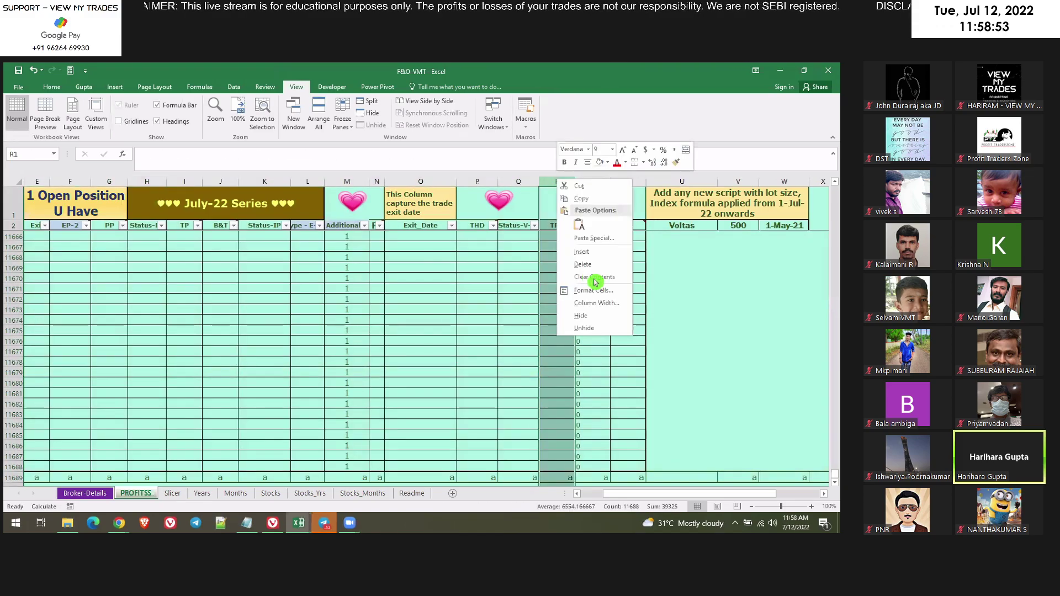
key("Escape")
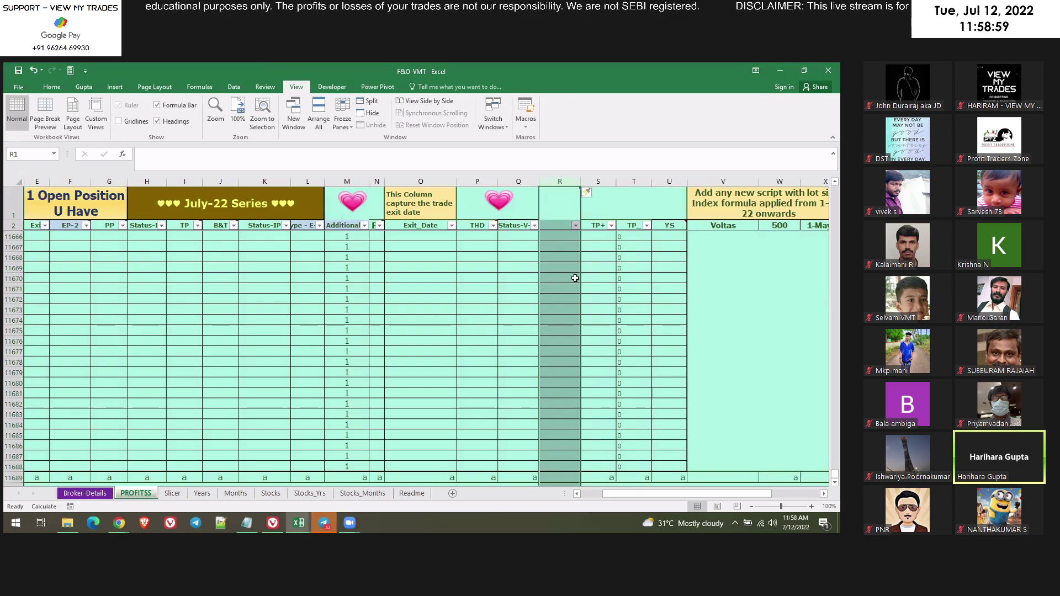
Insert a blank column at V and confirm the script list shifted to V2:W7.
left_click(569, 224)
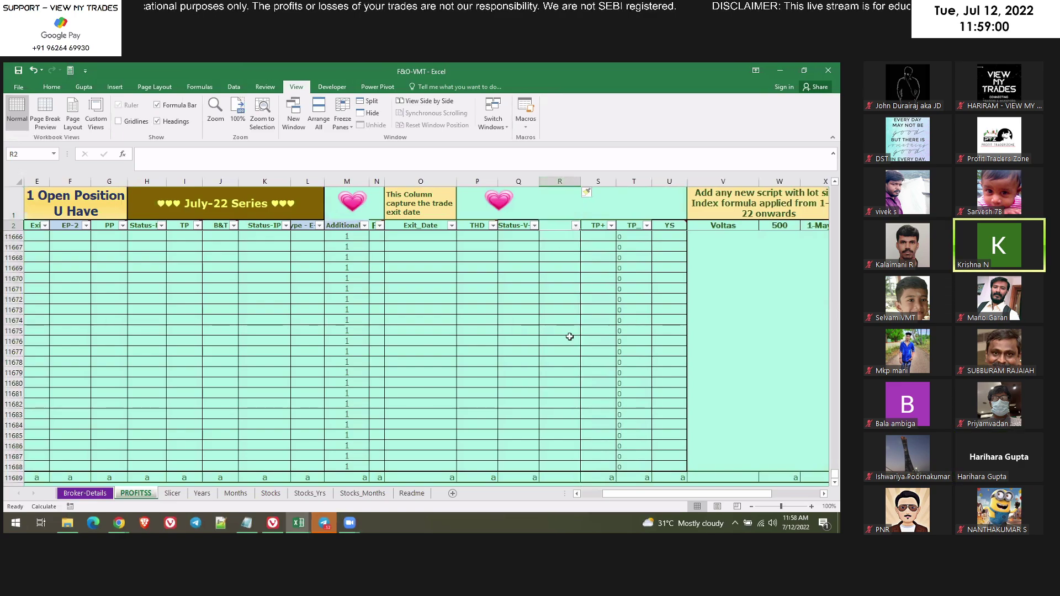
left_click(704, 180)
right_click(705, 180)
left_click(713, 264)
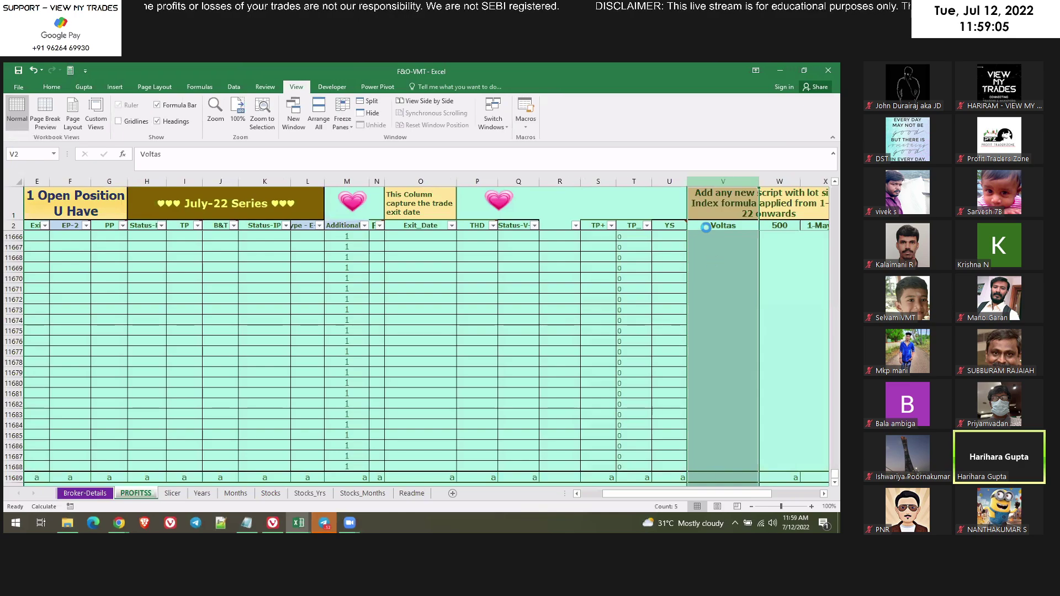
left_click(713, 232)
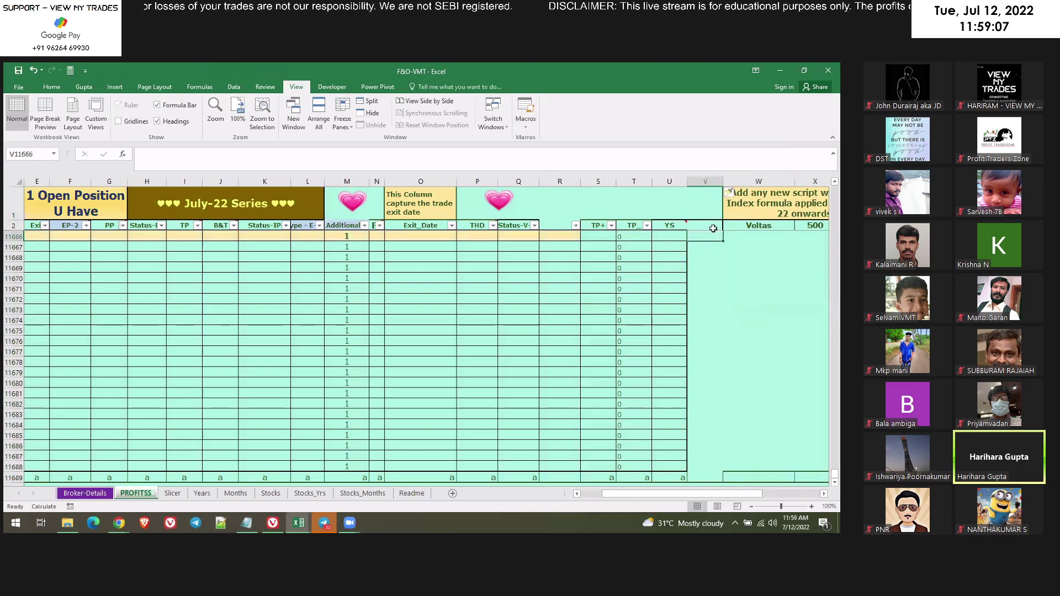
key("ctrl+Up")
left_click(720, 279, "shift")
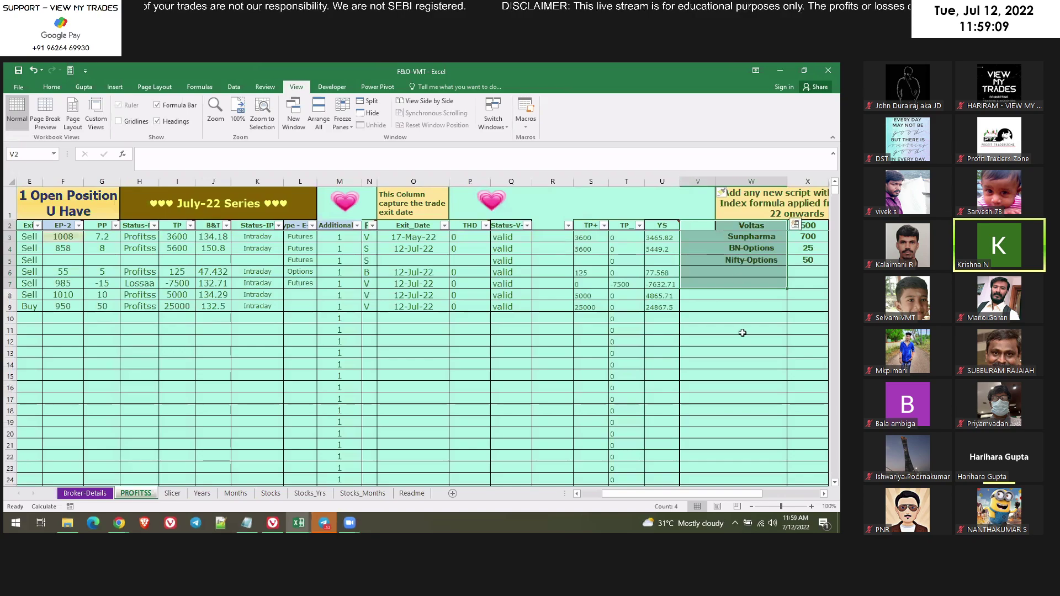
left_click(697, 225)
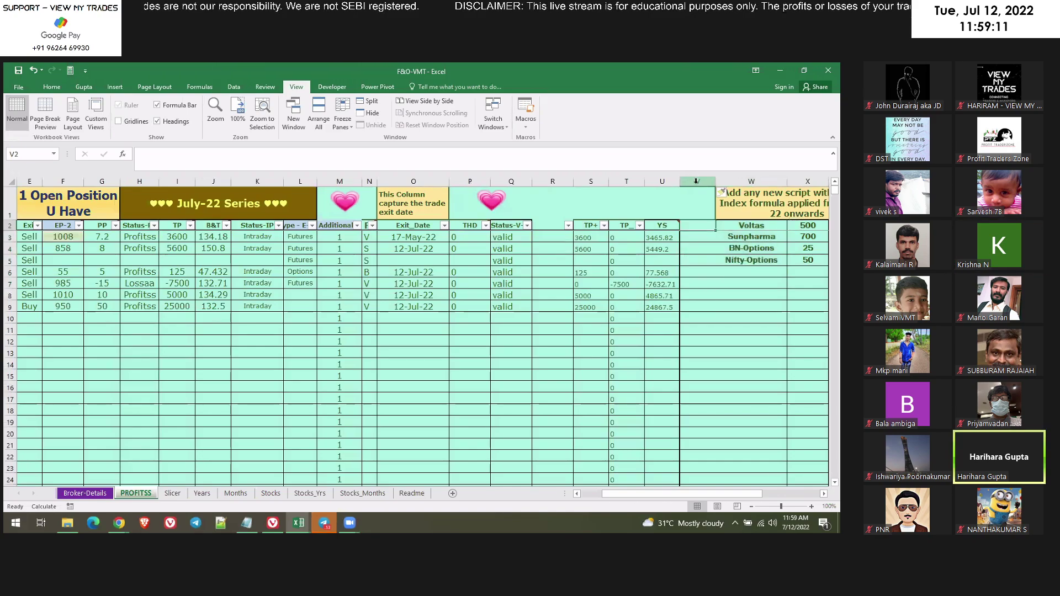
Review the Years pivot's Change Data Source range and cancel without changing it.
left_click(202, 493)
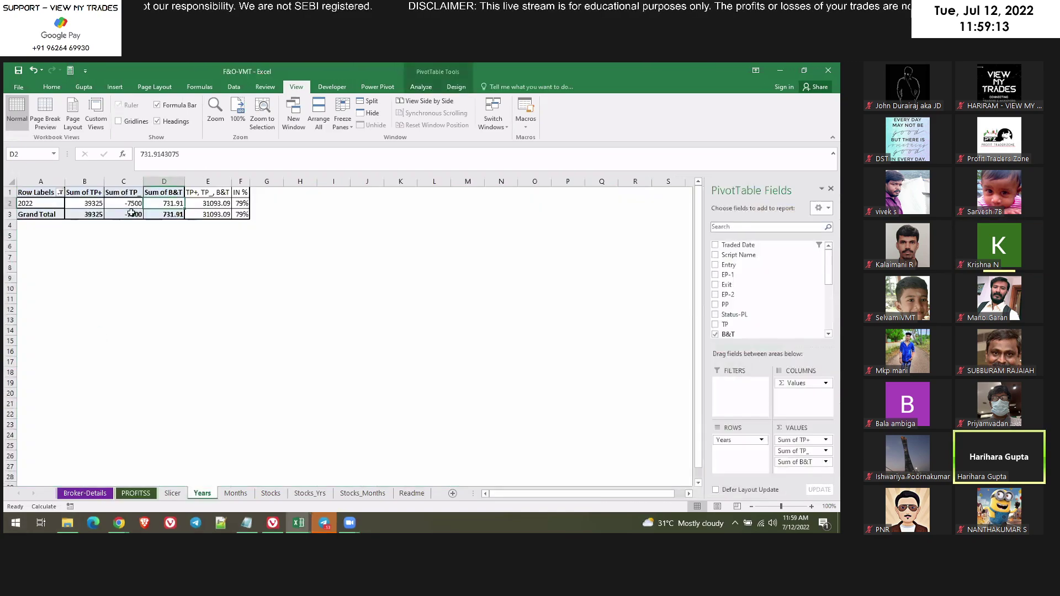
left_click(37, 202)
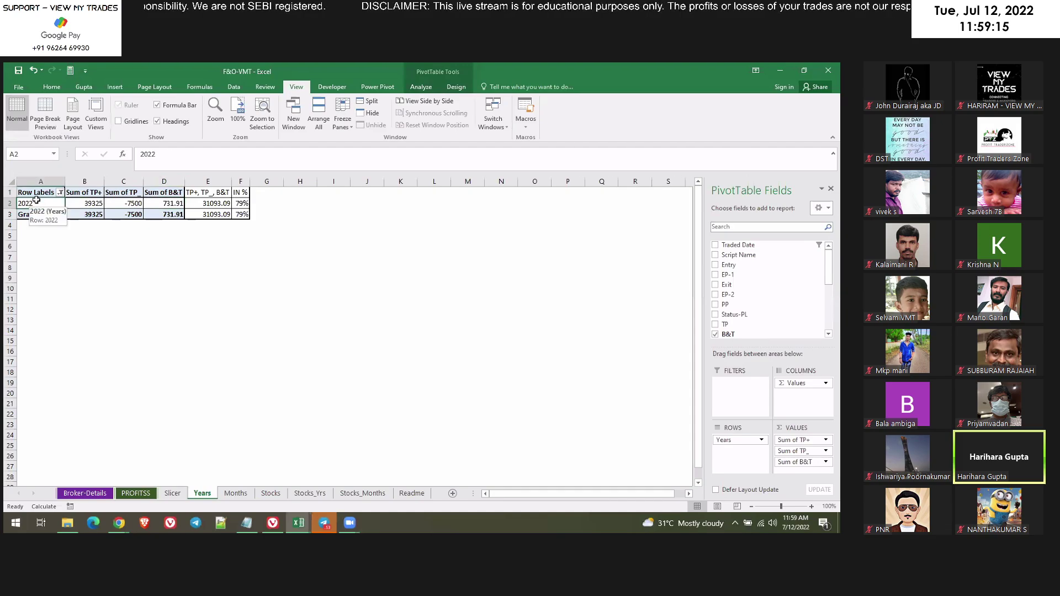
left_click(453, 87)
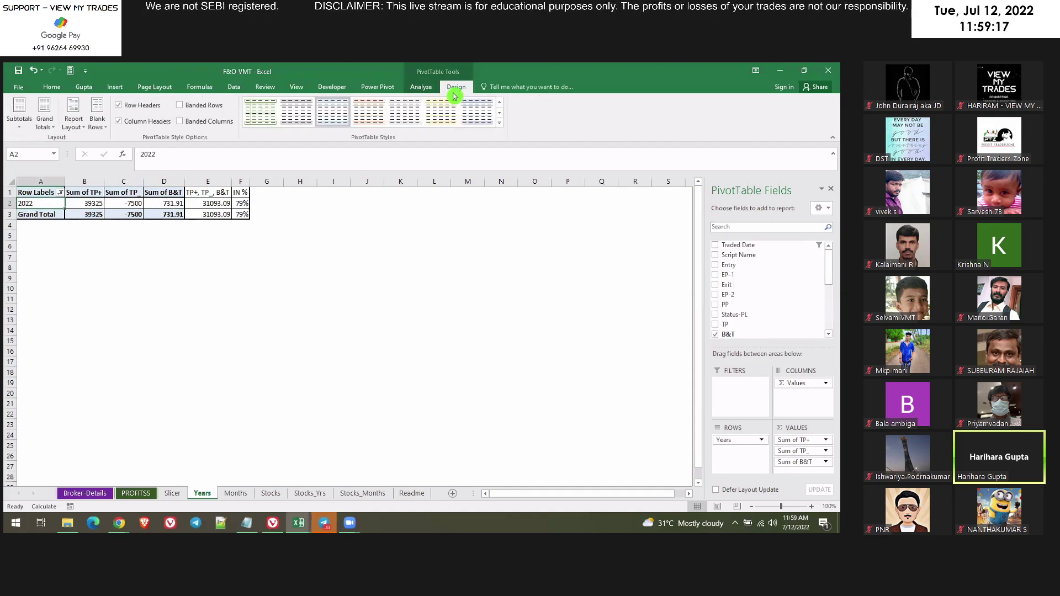
left_click(426, 88)
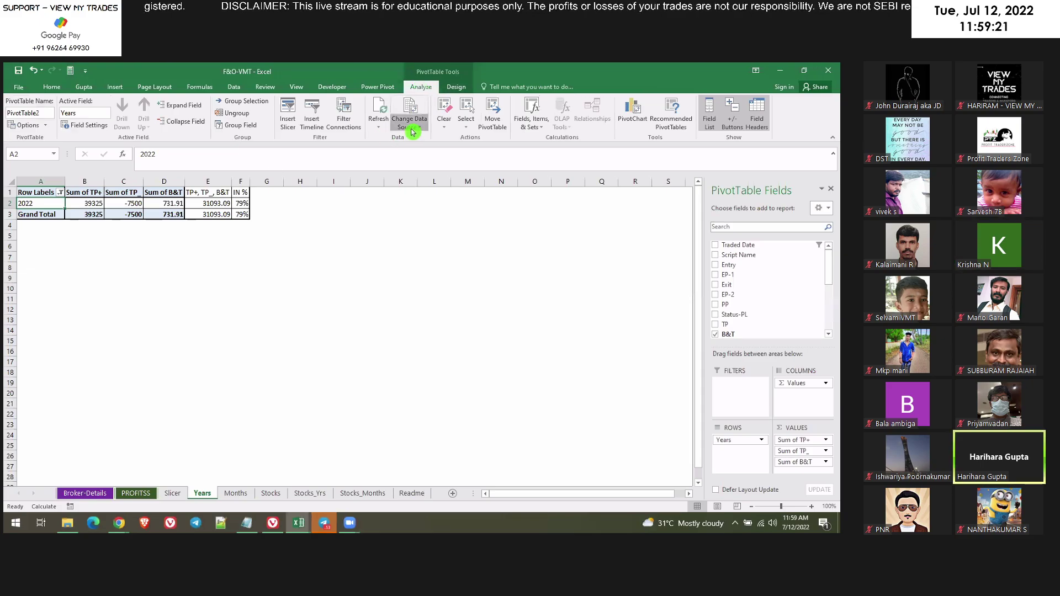
left_click(409, 123)
left_click(462, 139)
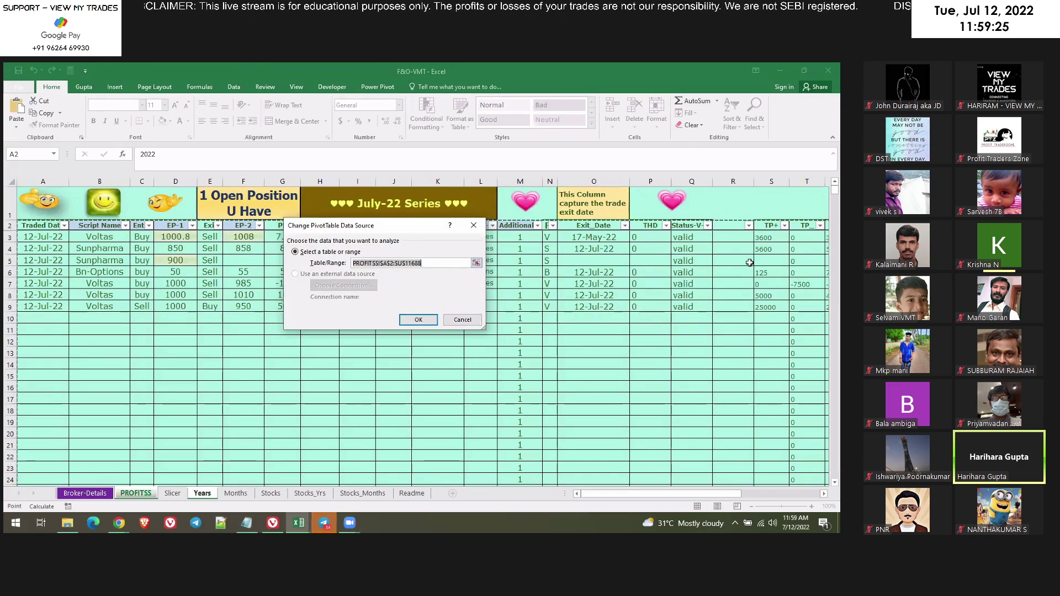
key("Right")
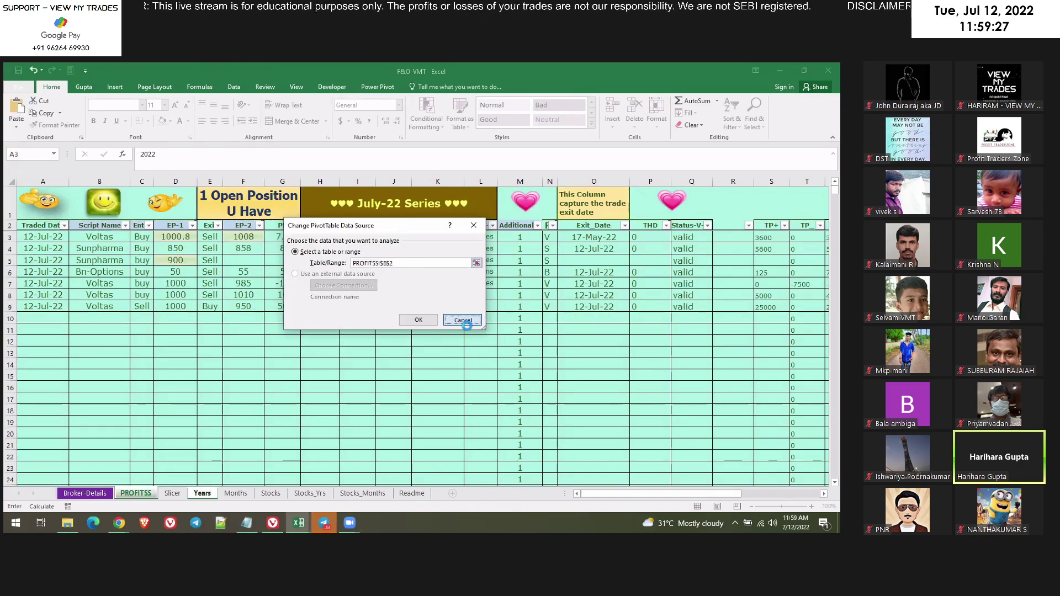
left_click(462, 320)
left_click(267, 299)
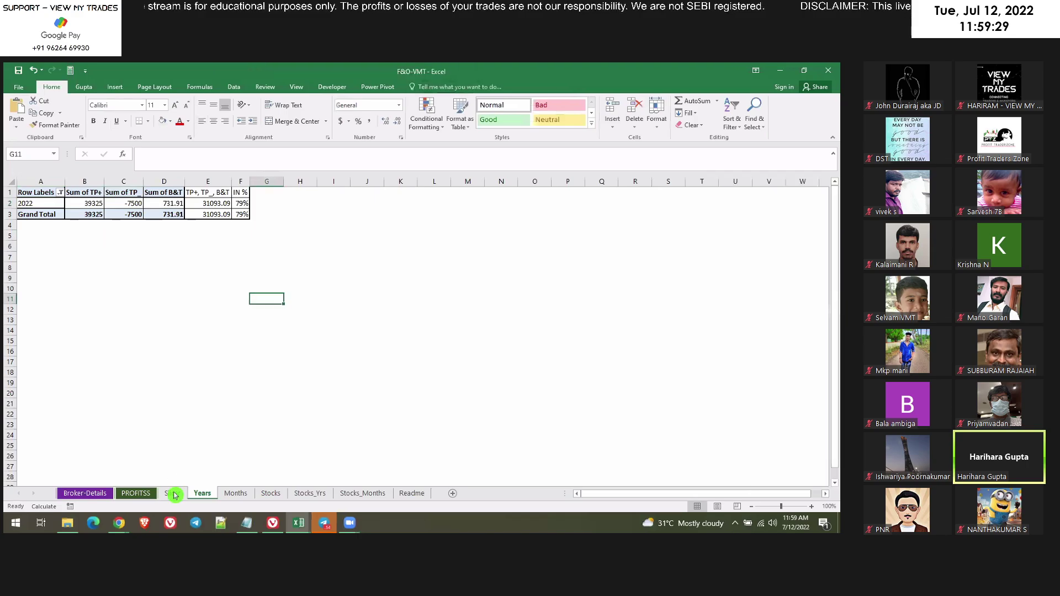
left_click(135, 493)
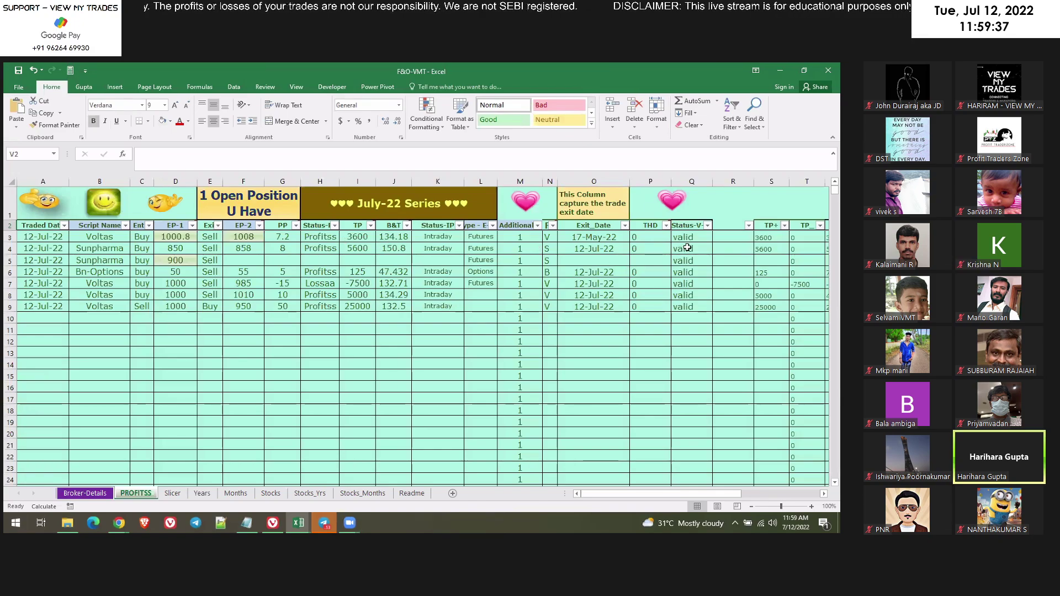
Scroll across the PROFITSS log and select the last trade's Exit value in row 9.
left_click(824, 494)
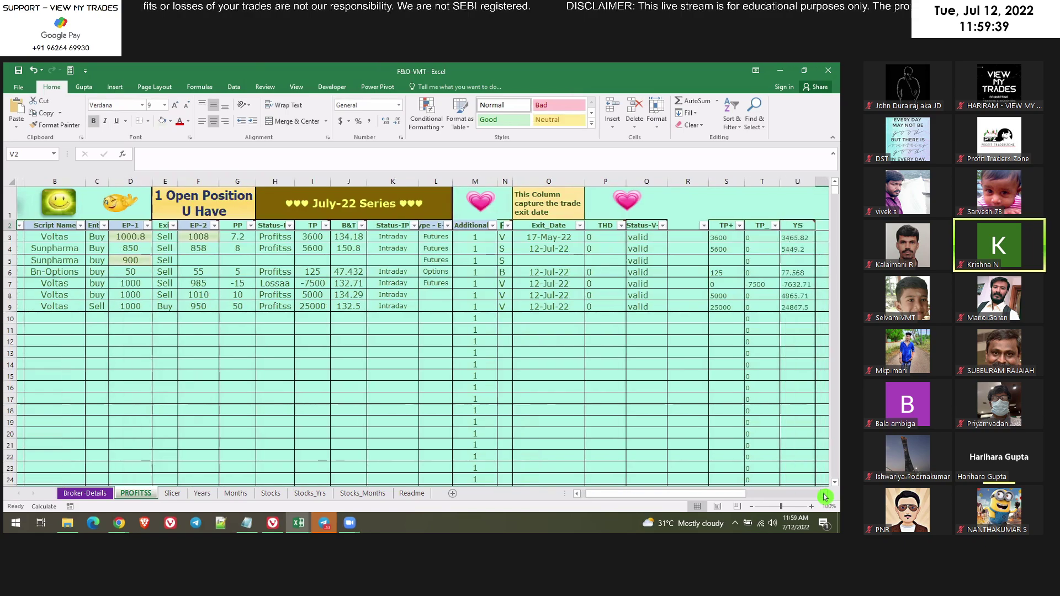
left_click(824, 497)
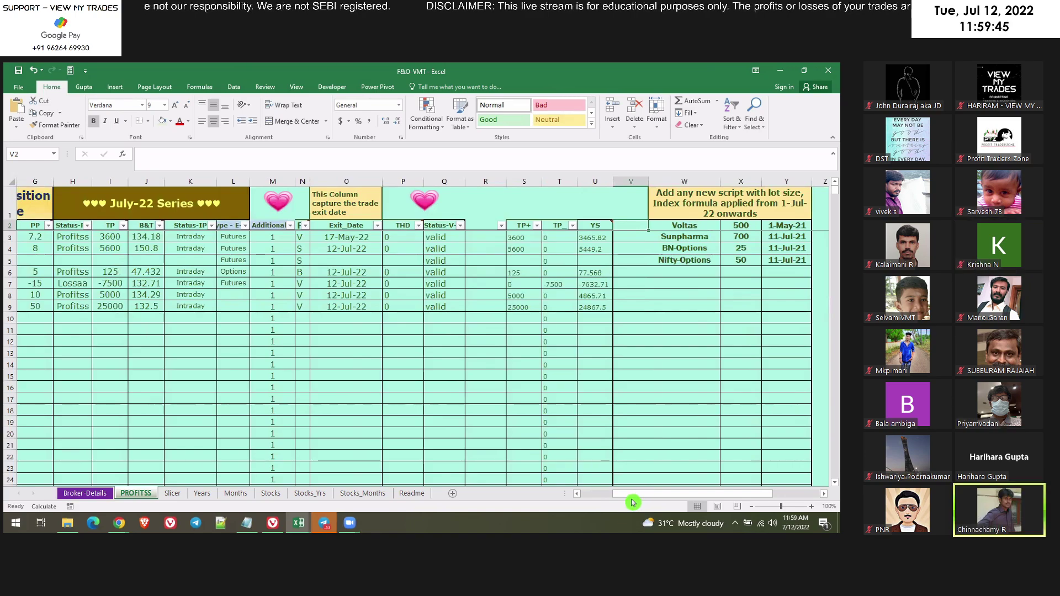
mouse_move(1030, 582)
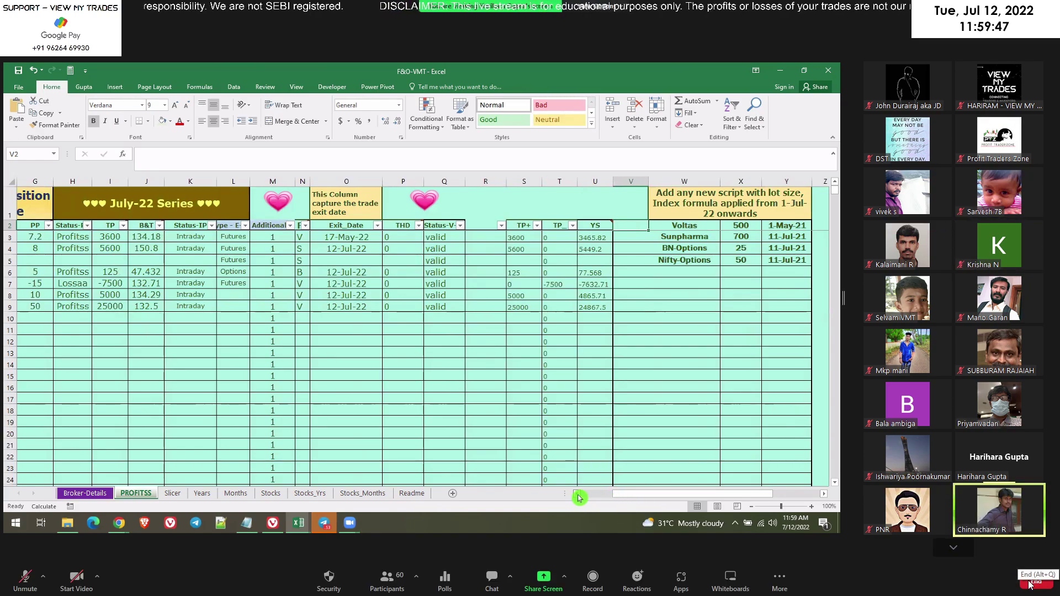
left_click_drag(594, 496, 575, 497)
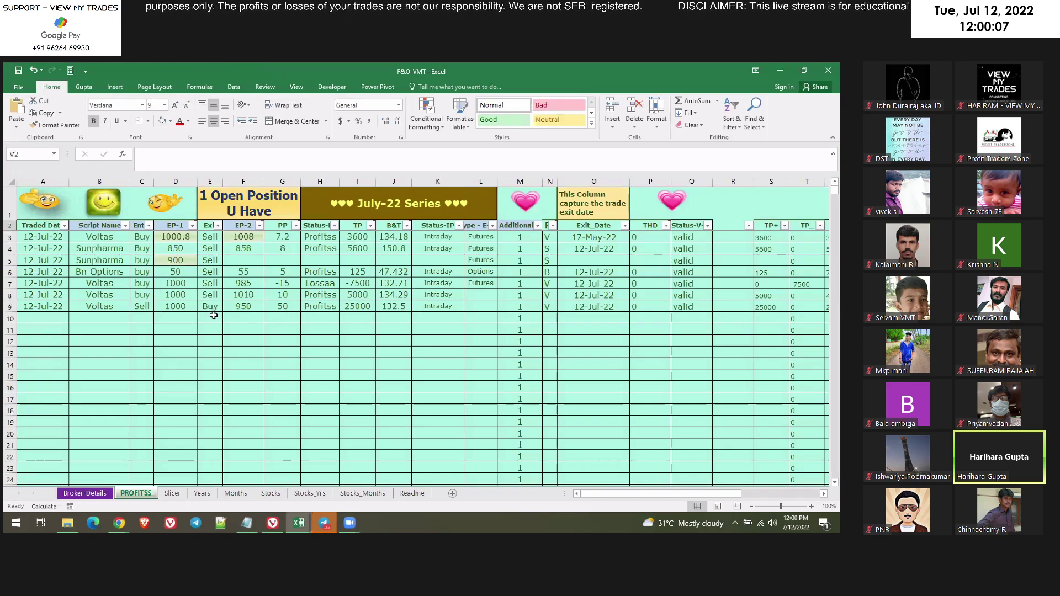
left_click(210, 307)
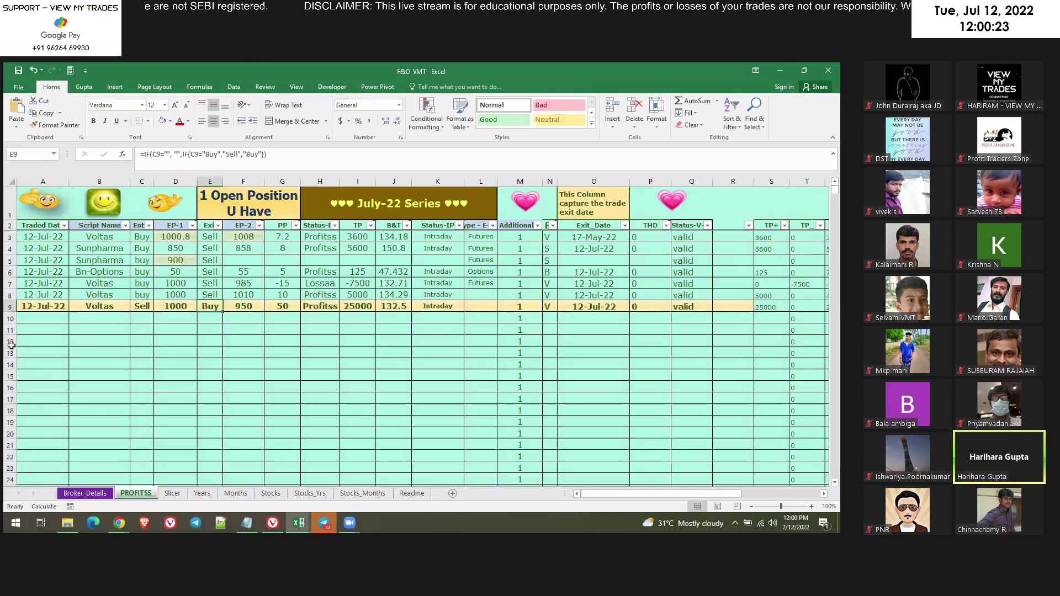
right_click(15, 338)
right_click(15, 338)
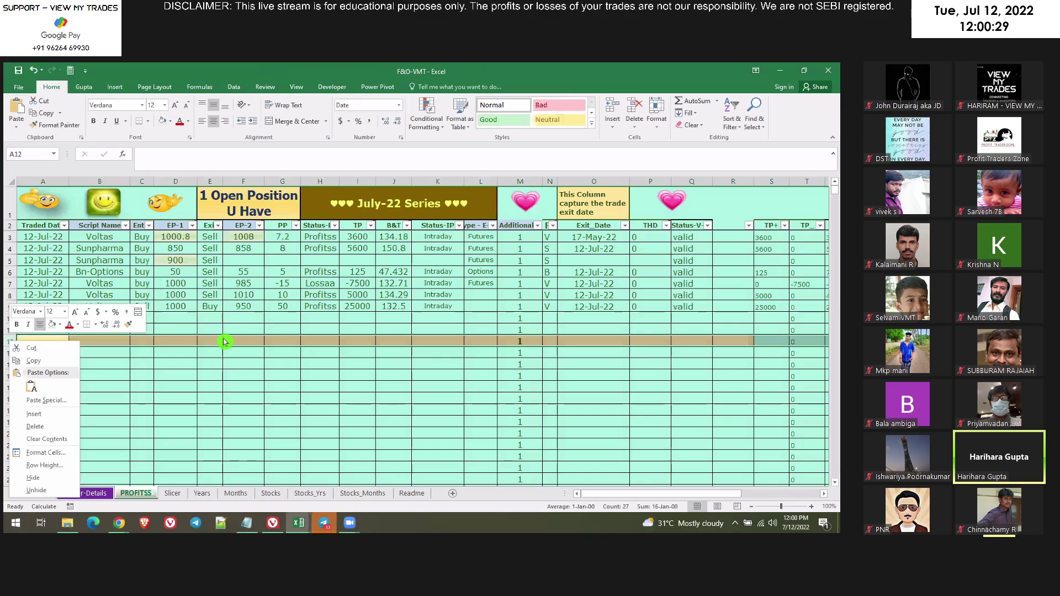
left_click(221, 348)
left_click(143, 307)
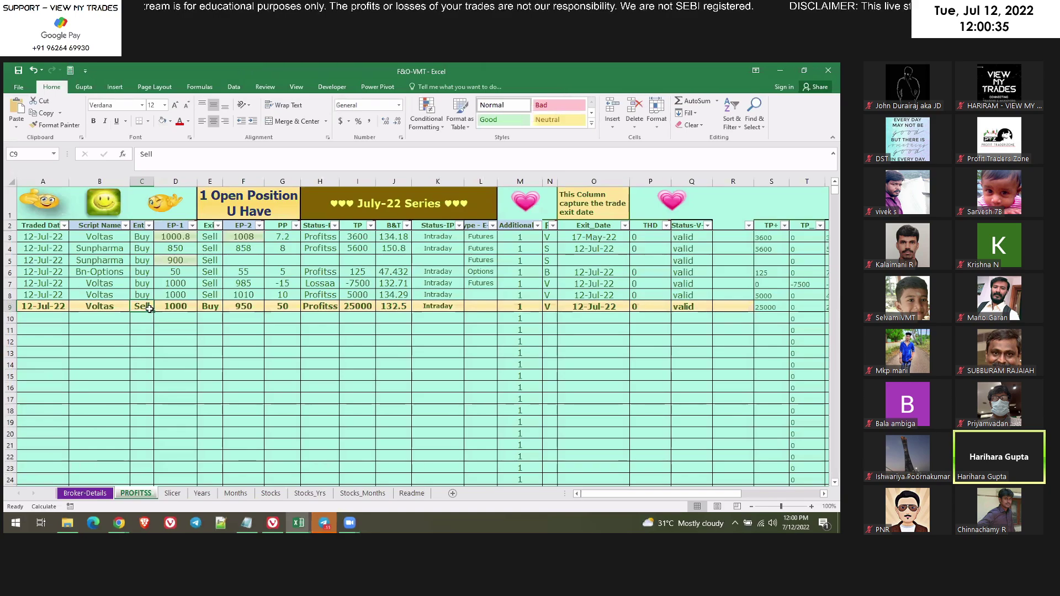
left_click(8, 318)
right_click(9, 319)
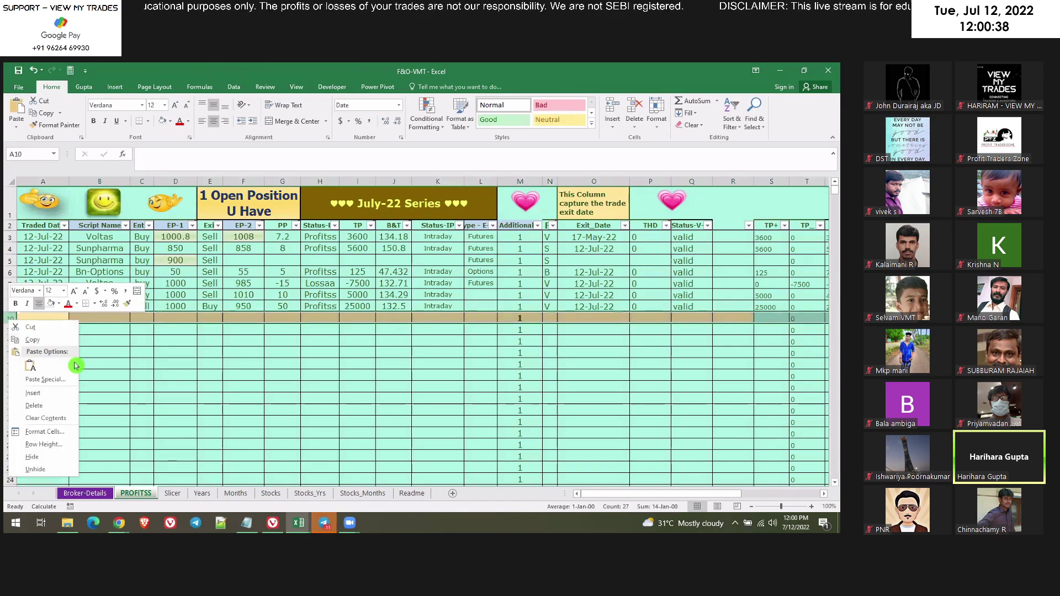
left_click(143, 334)
left_click(46, 400)
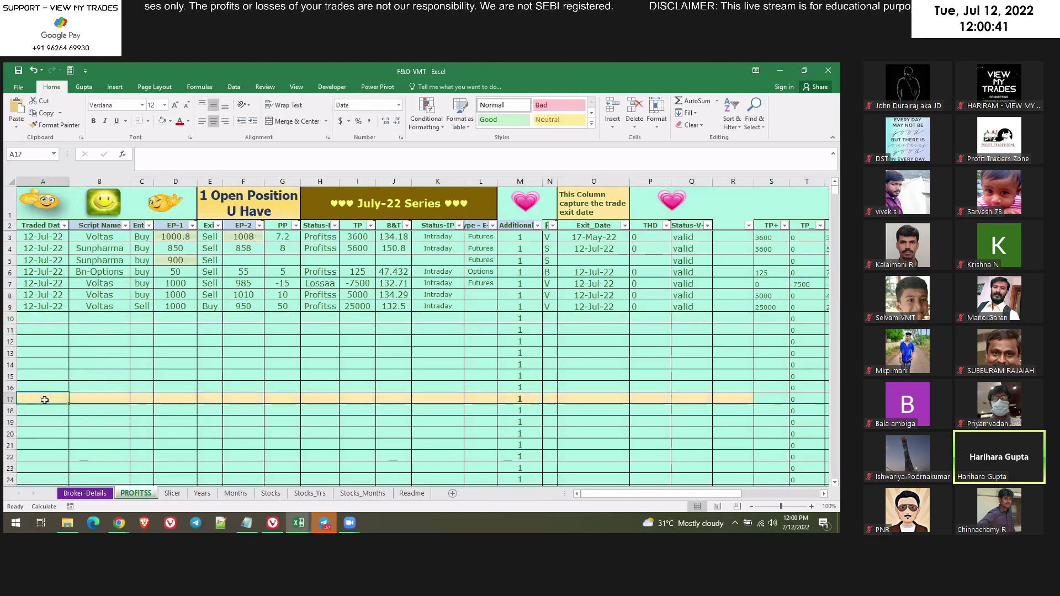
left_click(206, 354)
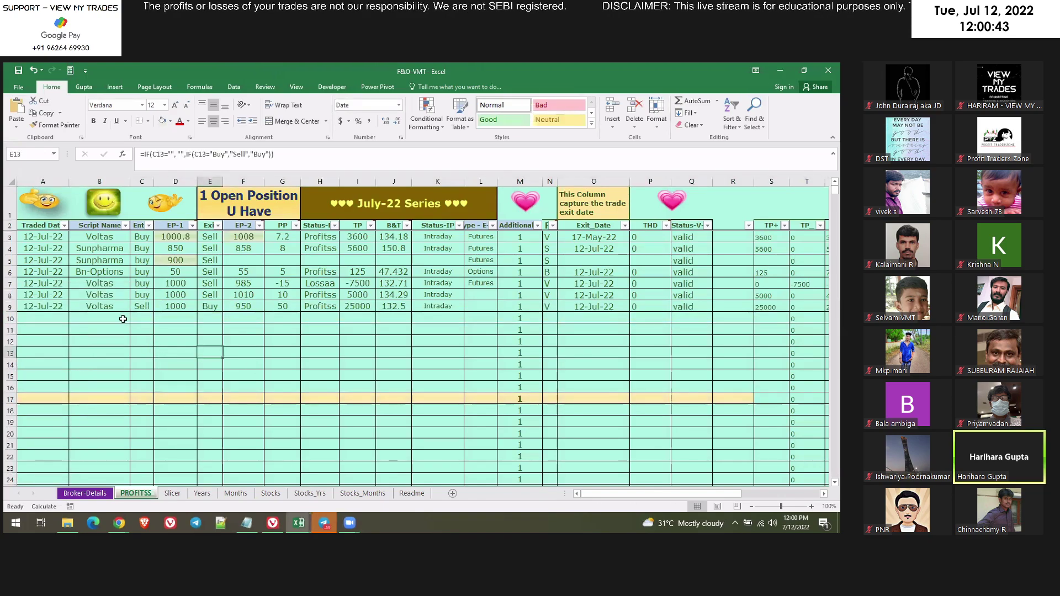
left_click(148, 311)
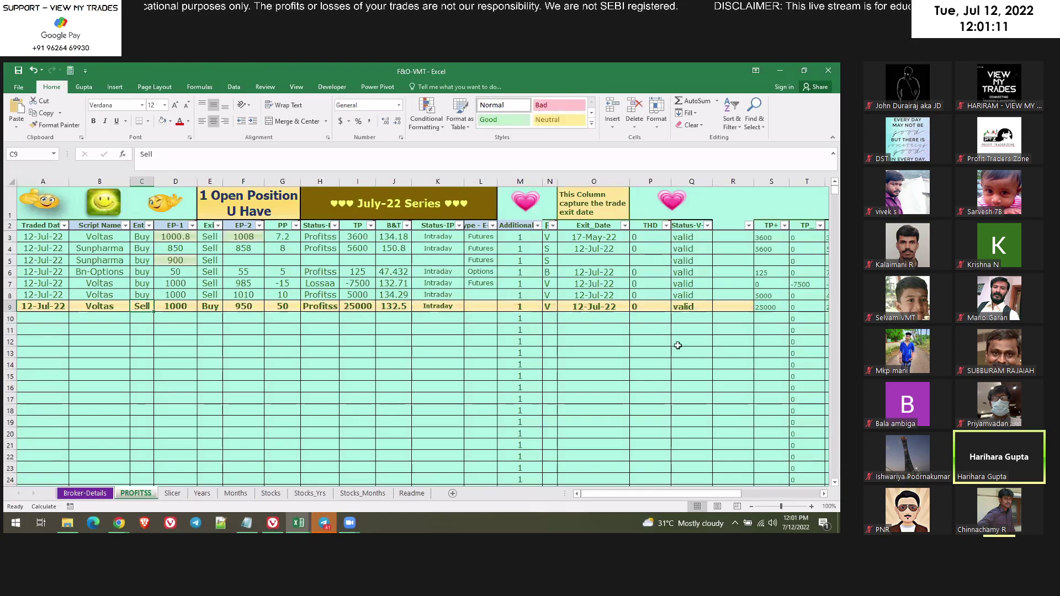
left_click(696, 310)
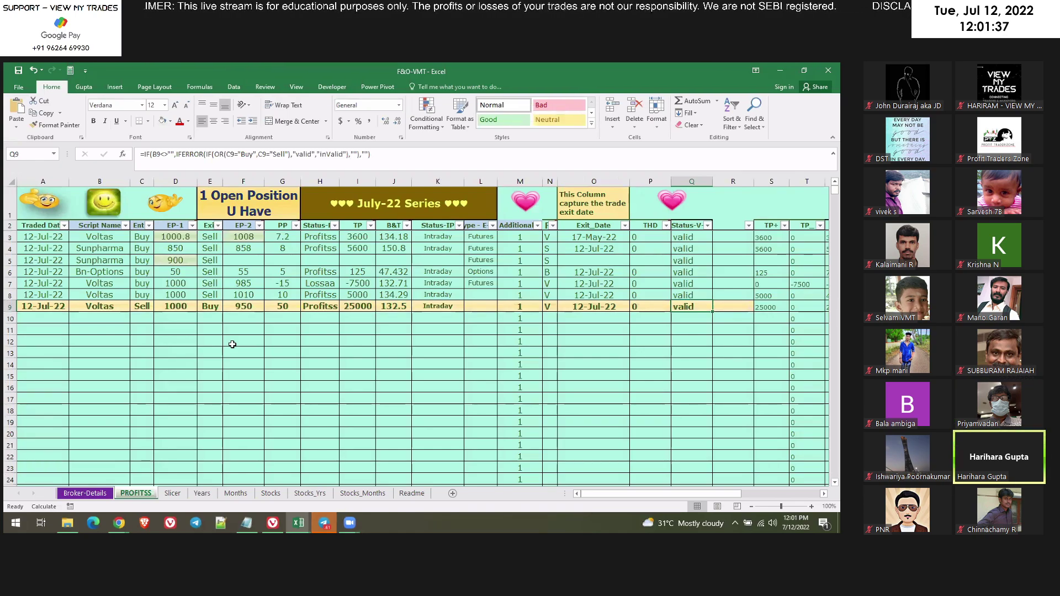
left_click(109, 296)
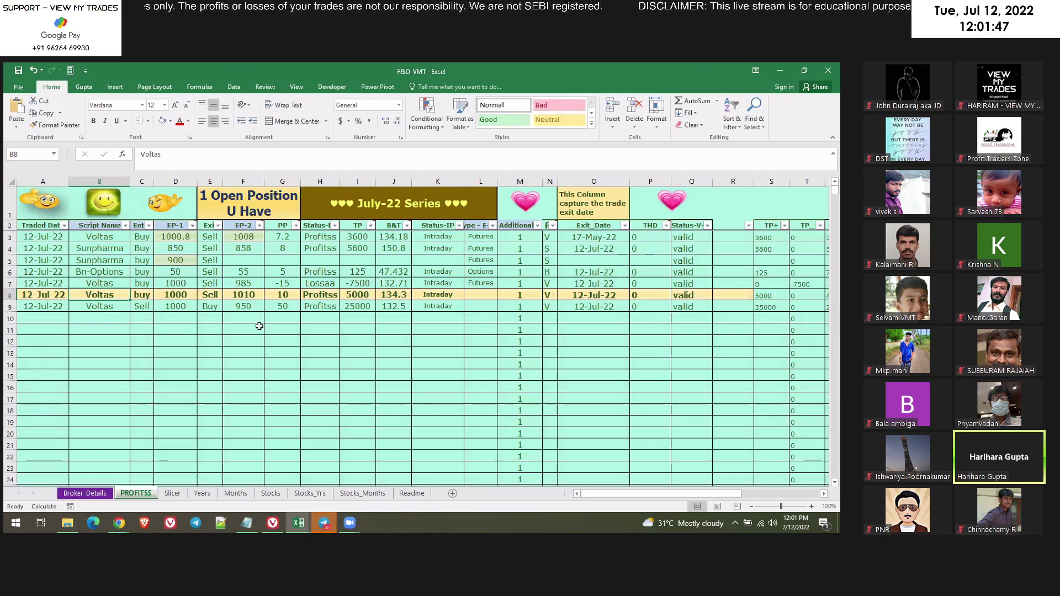
left_click(142, 295)
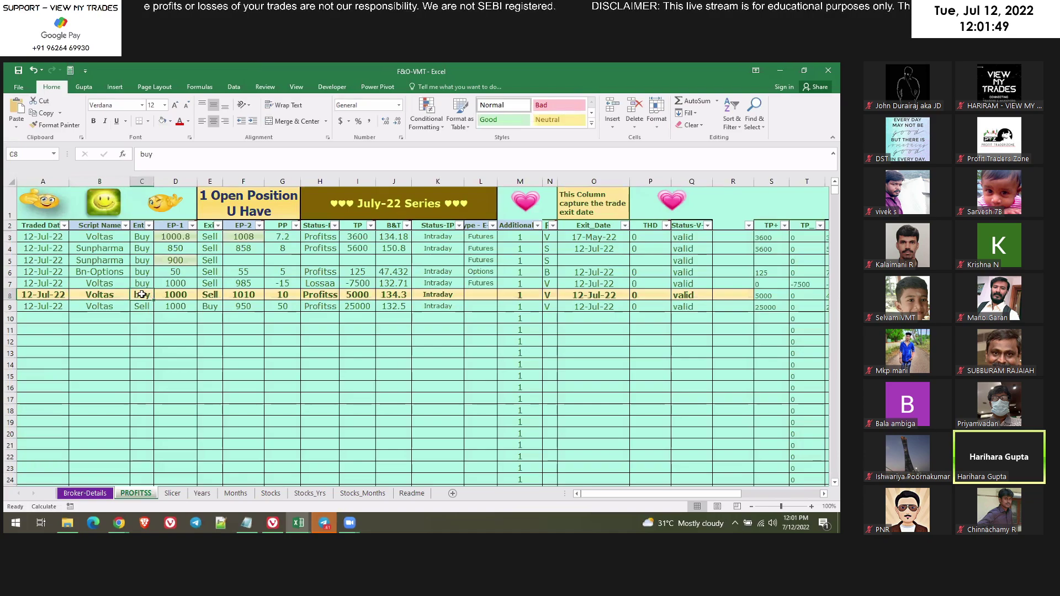
left_click(211, 295)
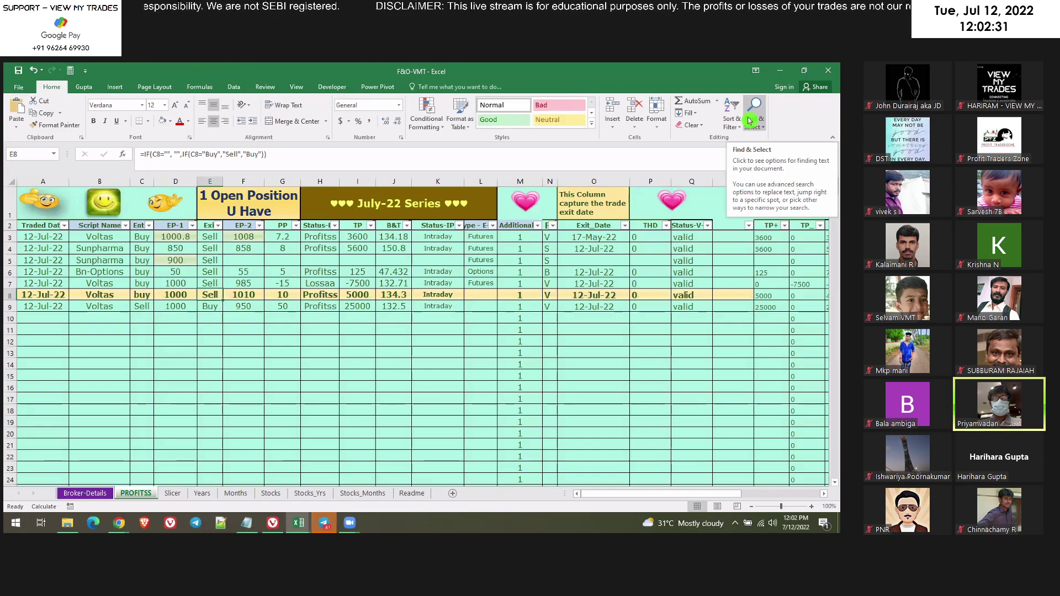
left_click(87, 323)
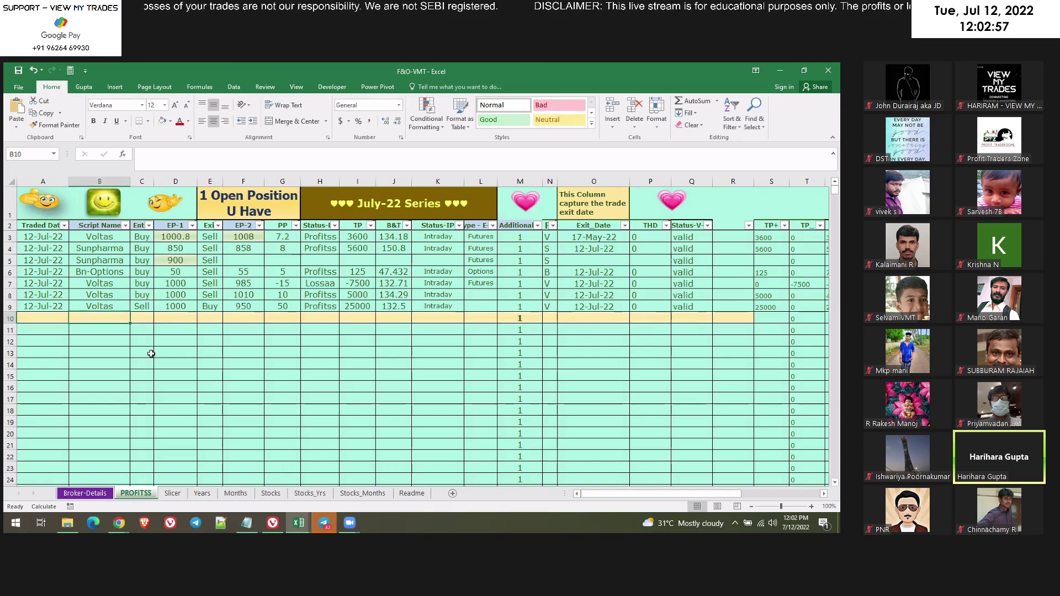
left_click(175, 497)
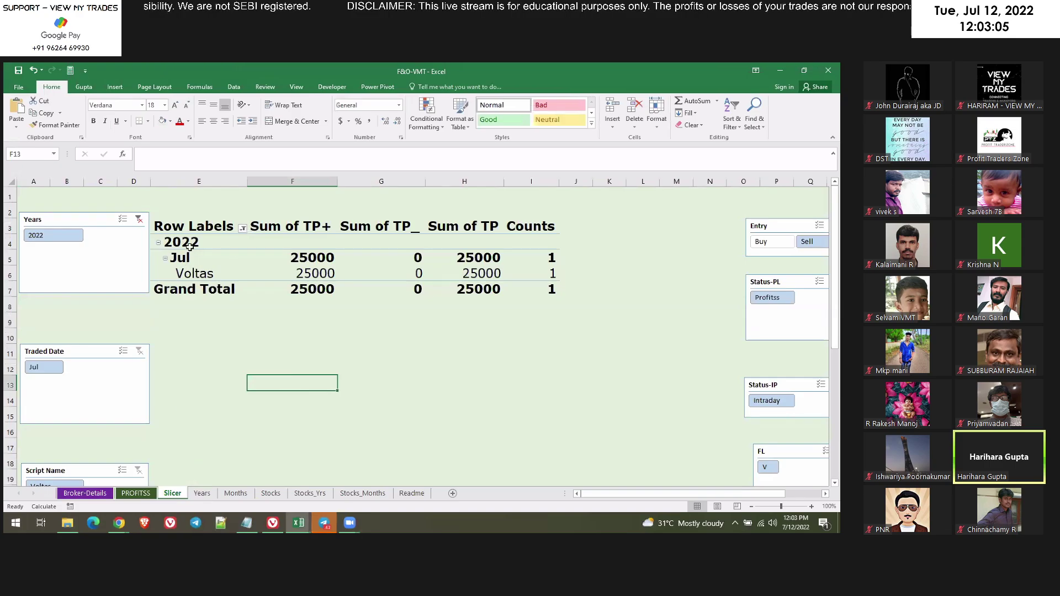
left_click(202, 493)
left_click(31, 204)
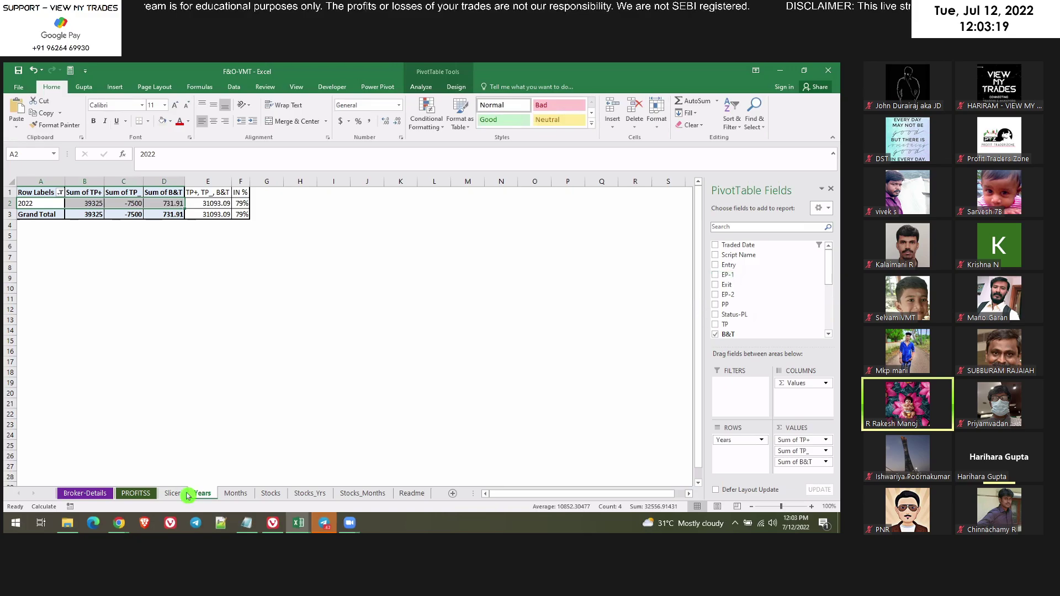
left_click(230, 499)
left_click(136, 493)
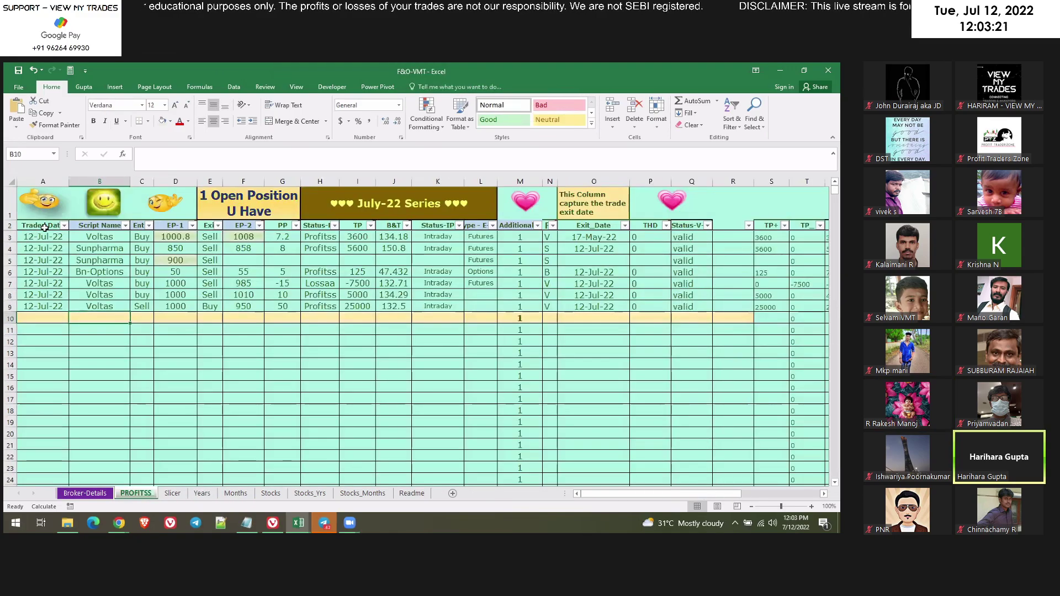
left_click(33, 225)
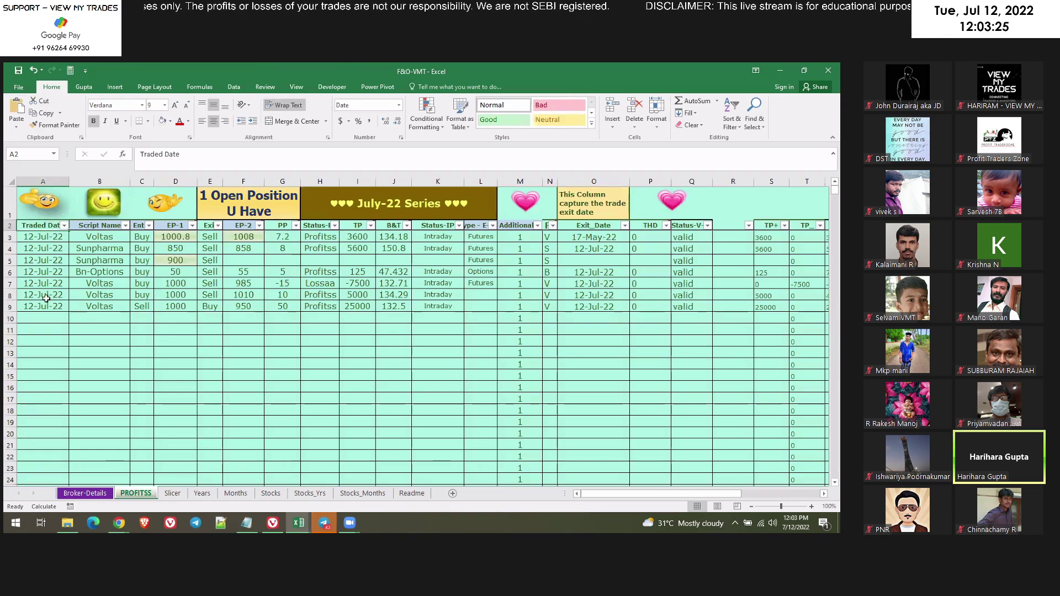
left_click(201, 499)
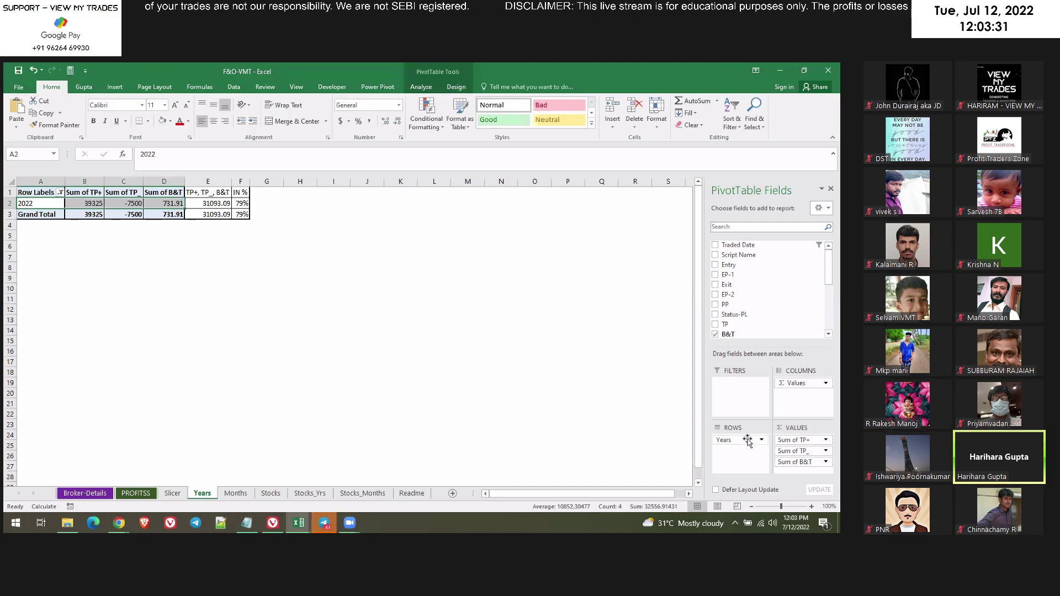
left_click(751, 439)
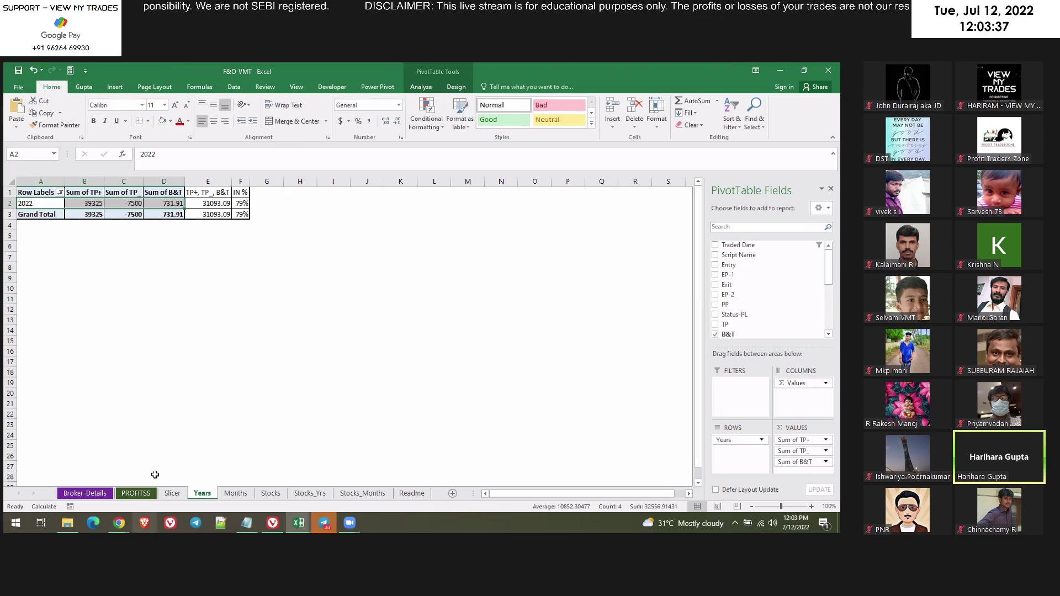
left_click(137, 493)
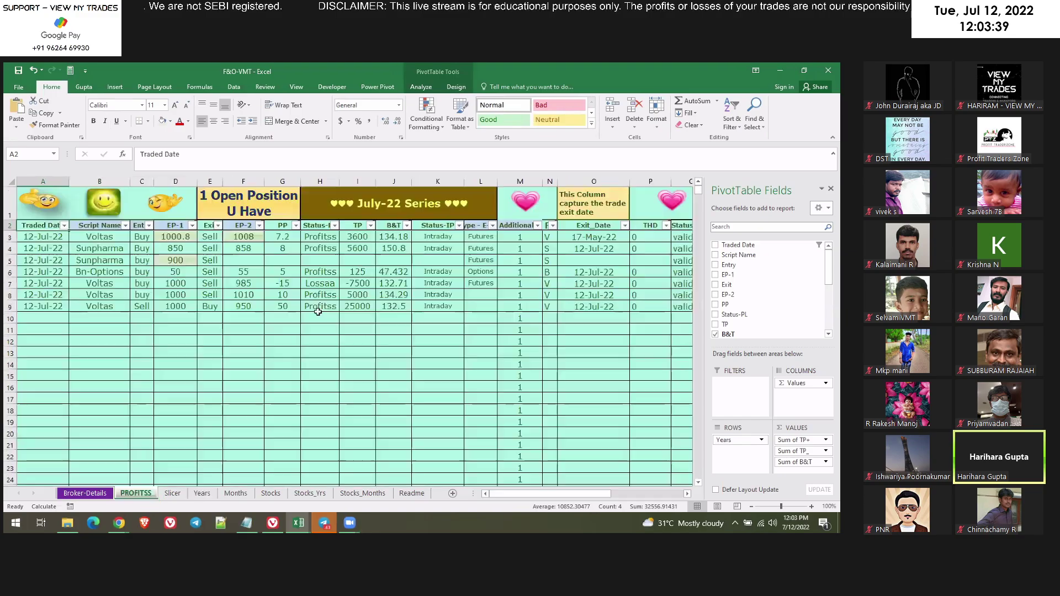
left_click(328, 295)
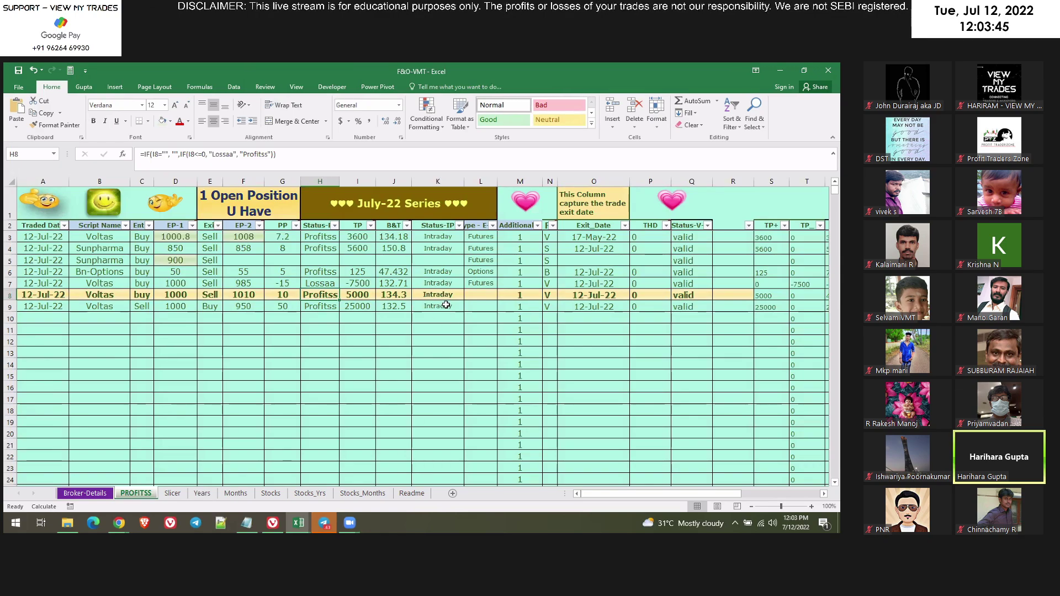
left_click(447, 306)
left_click(396, 311)
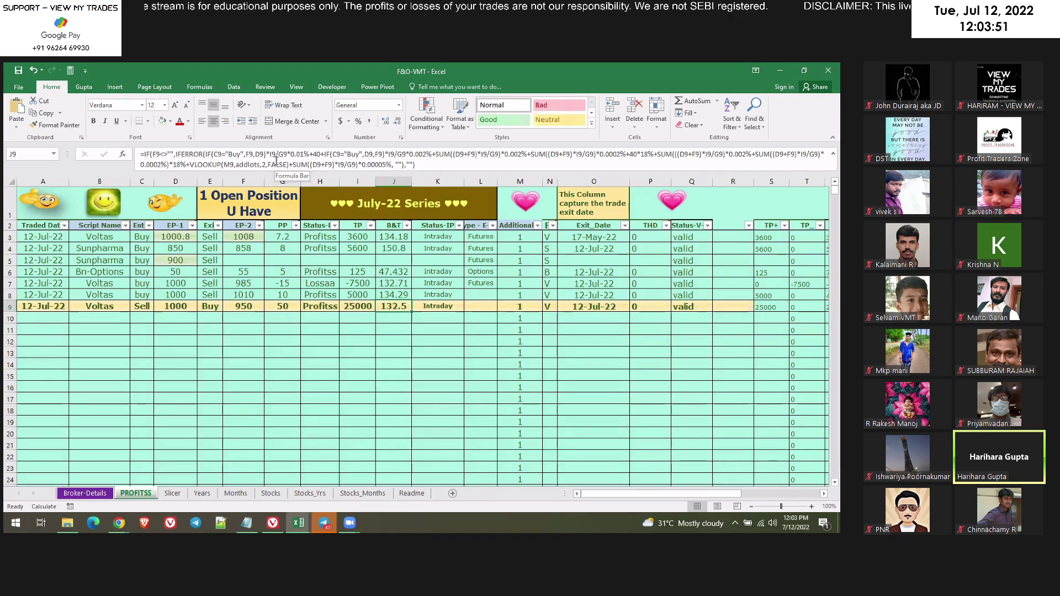
left_click(214, 349)
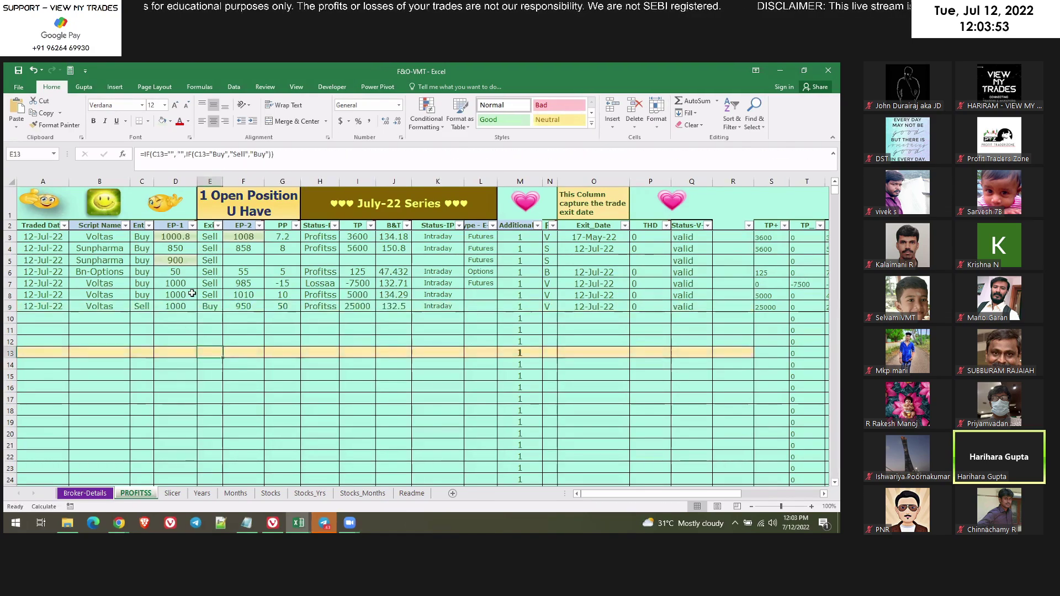
Change D7's Voltas buy price from 1000 to 1000.8, making that trade's loss -7900.
left_click(185, 263)
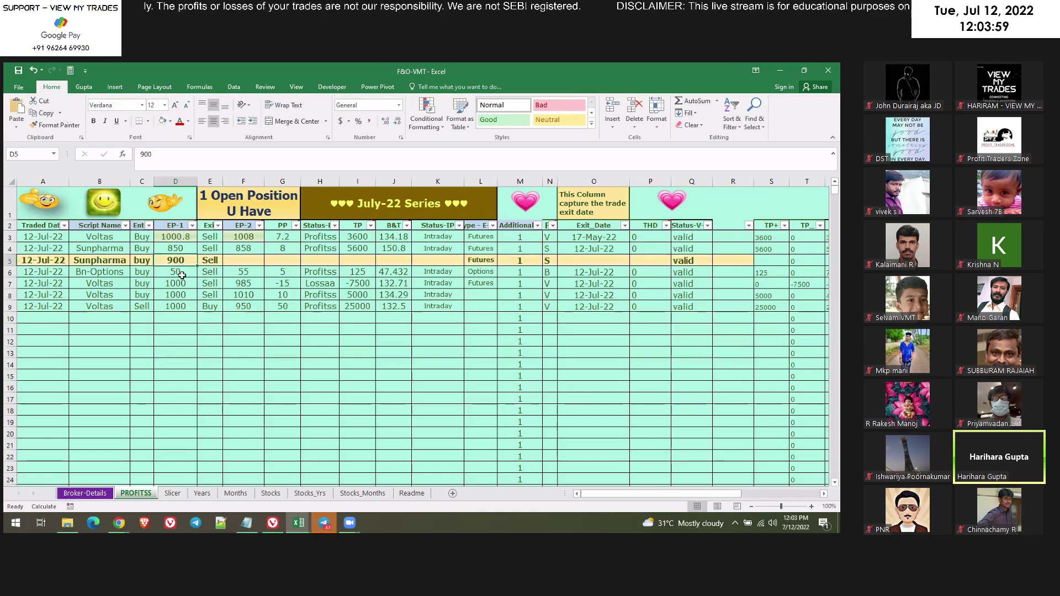
left_click(181, 275)
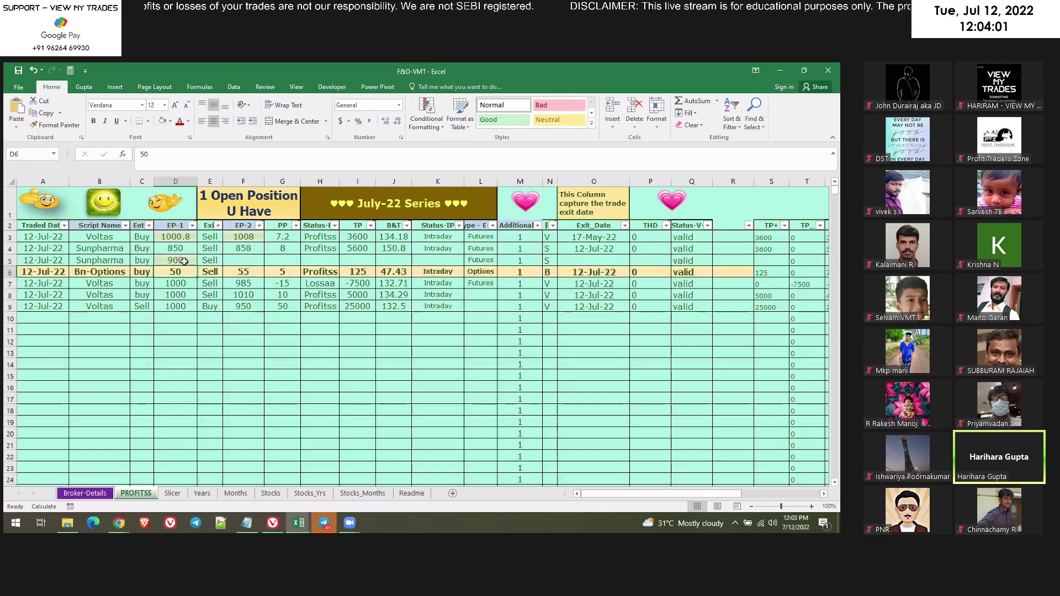
double_click(188, 285)
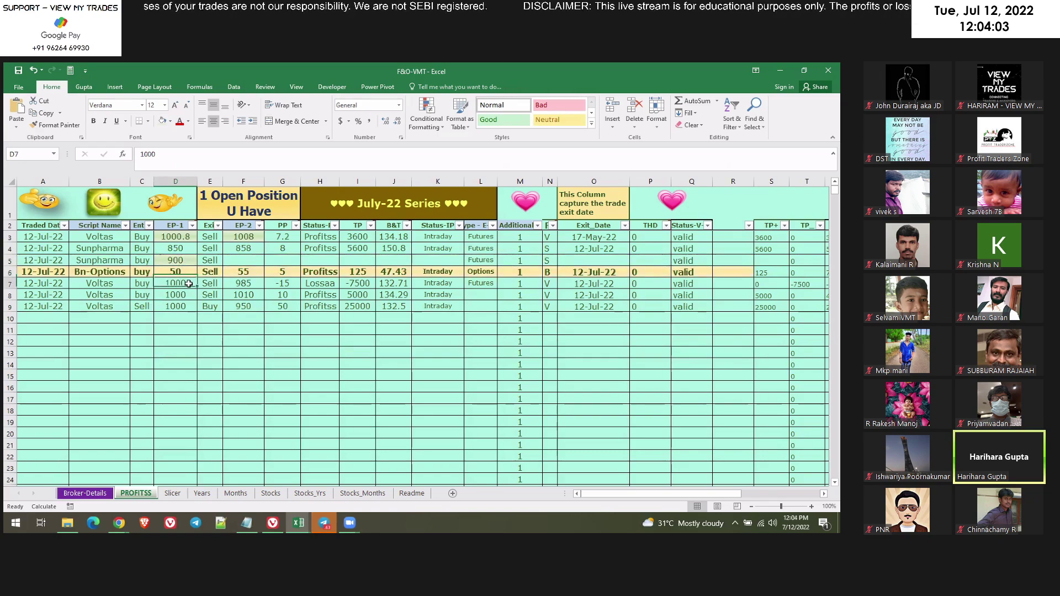
type(".8")
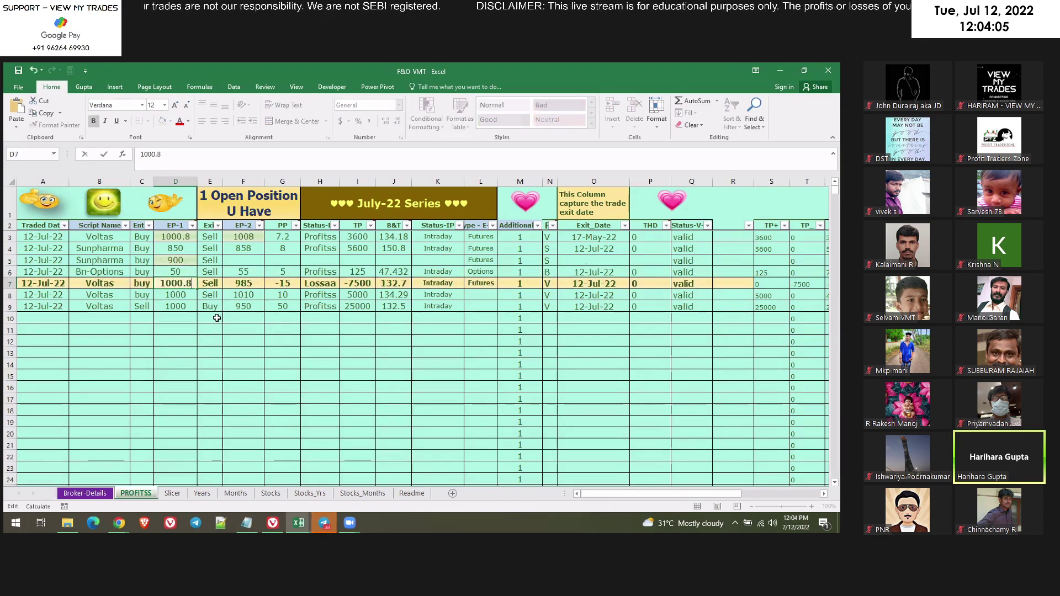
left_click(182, 352)
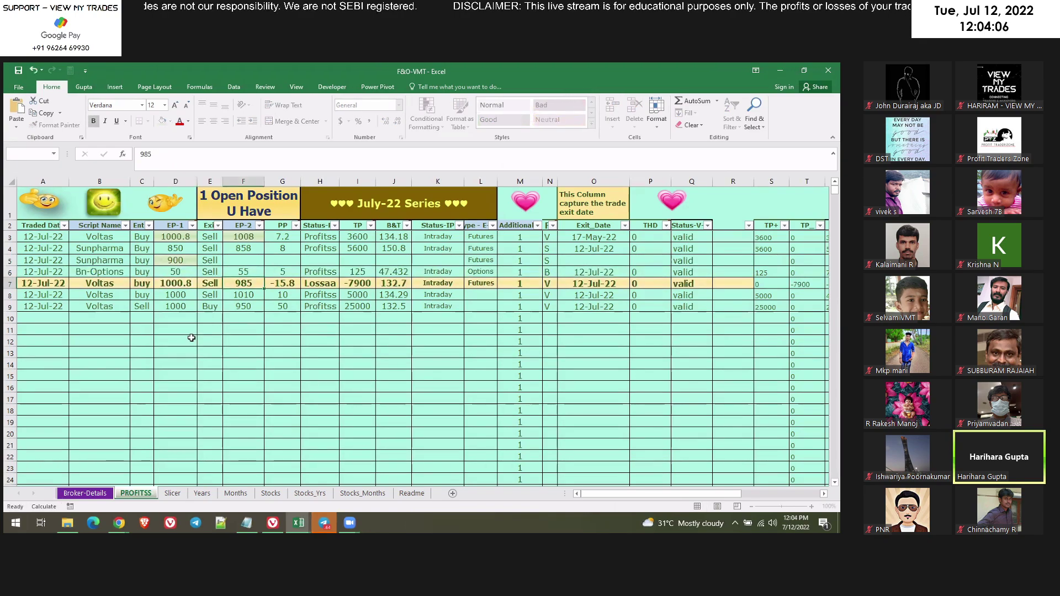
left_click(177, 284)
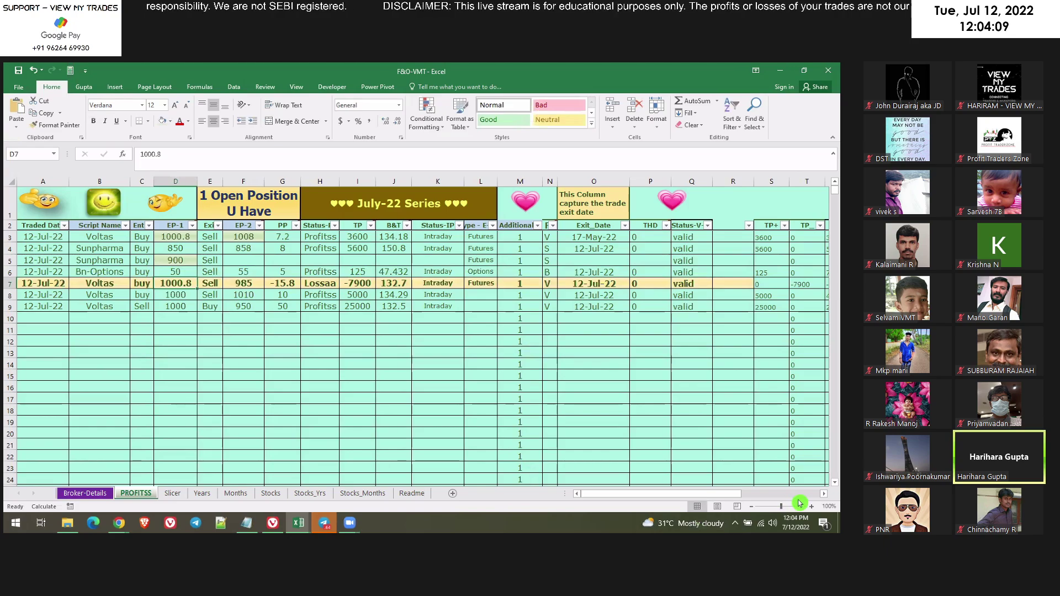
Unhide the hidden Sumdigit formula columns to the right of the trade log.
left_click(823, 494)
left_click(823, 495)
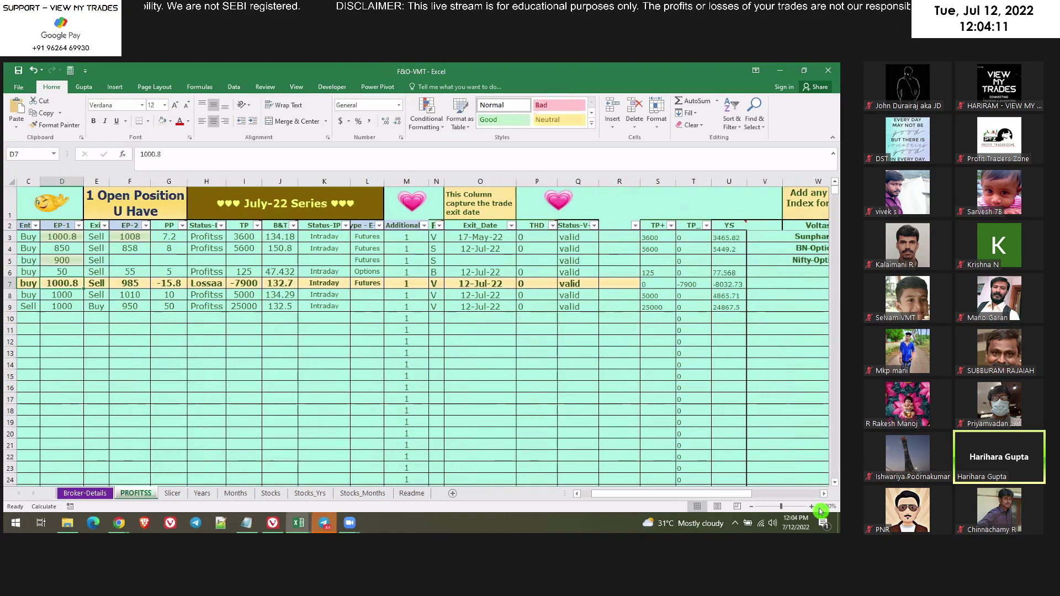
left_click(823, 495)
left_click(823, 495)
left_click(824, 496)
left_click(824, 496)
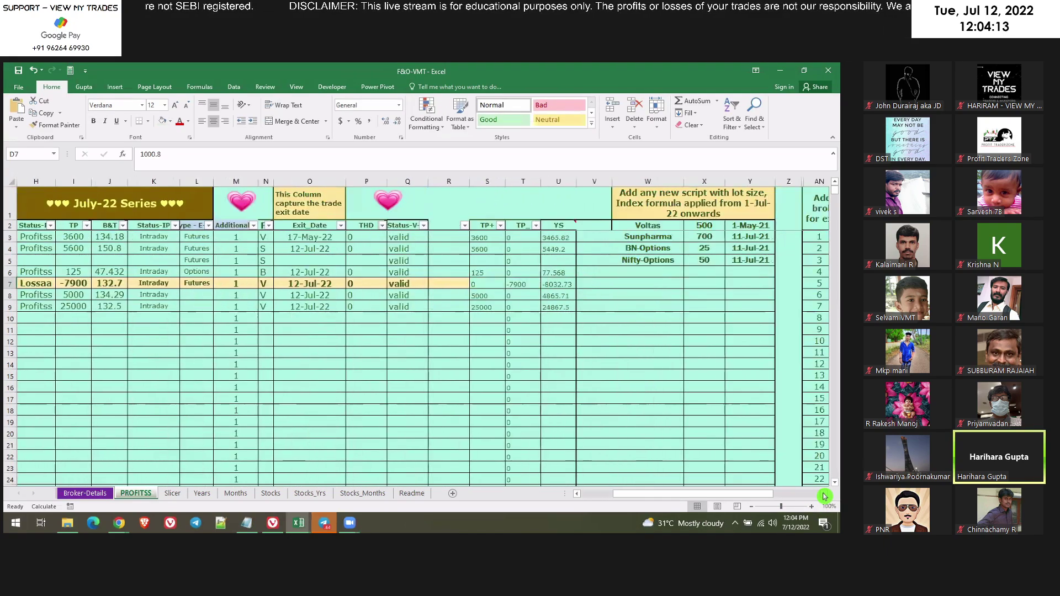
left_click(824, 496)
left_click(824, 496)
left_click(573, 182)
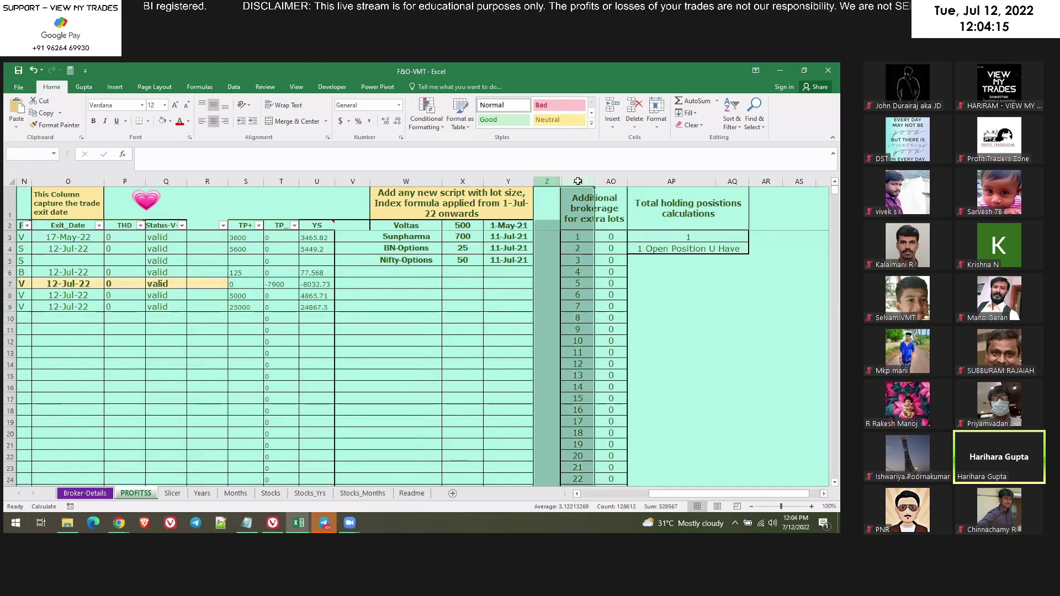
right_click(577, 181)
left_click(623, 334)
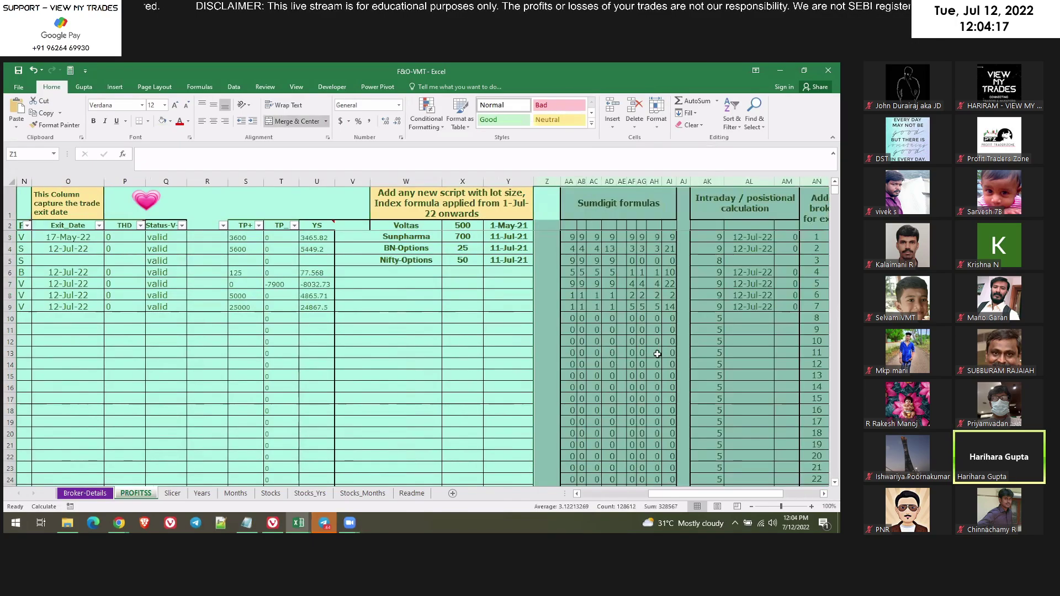
left_click(656, 353)
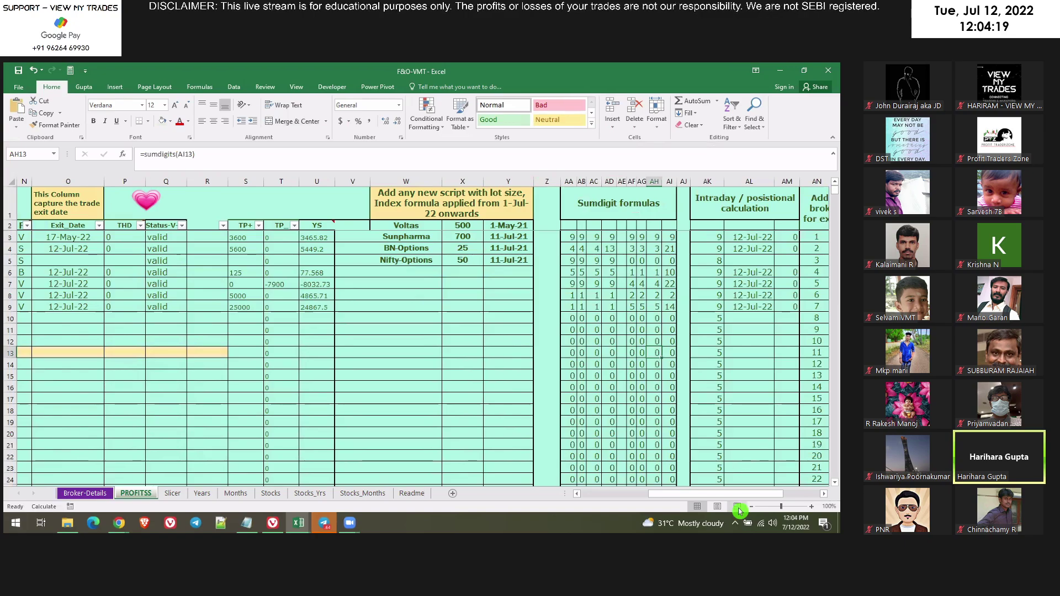
left_click_drag(681, 494, 613, 494)
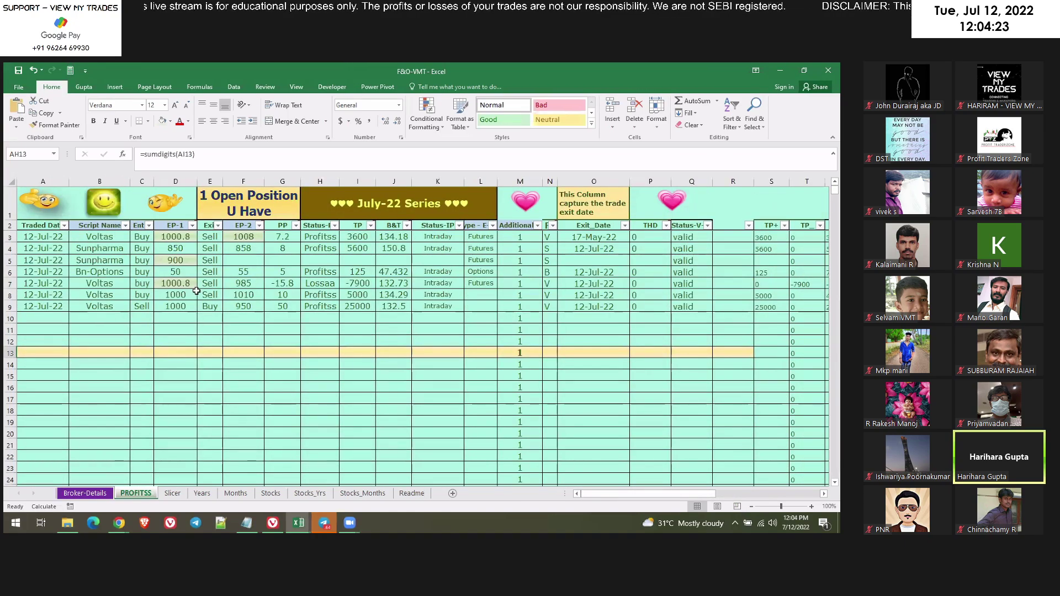
Recheck D7 and D9, inspect the intraday exit-date formula, and select columns Z–AL.
left_click(177, 284)
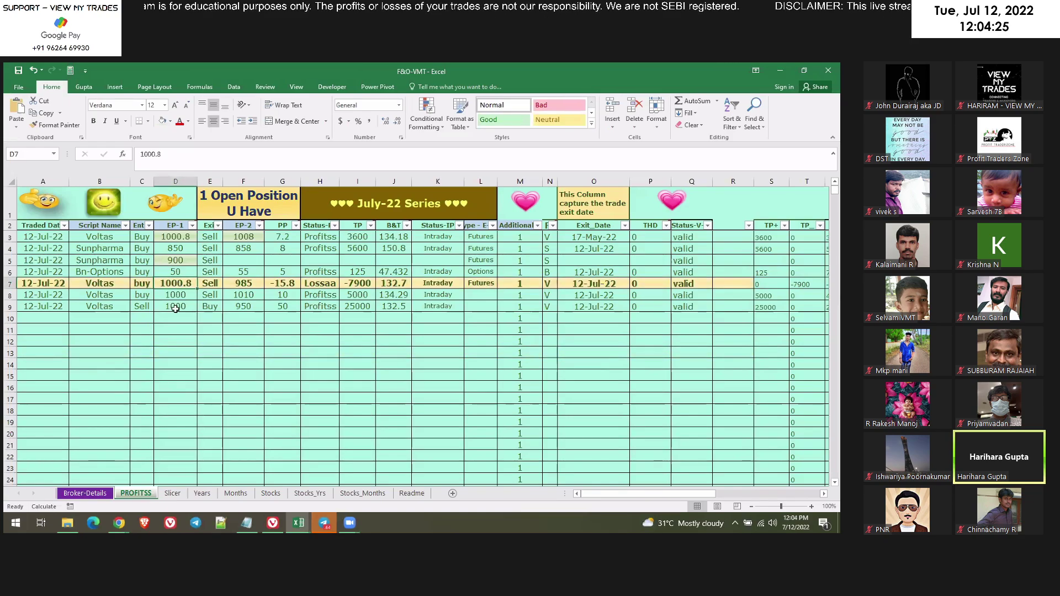
left_click(175, 306)
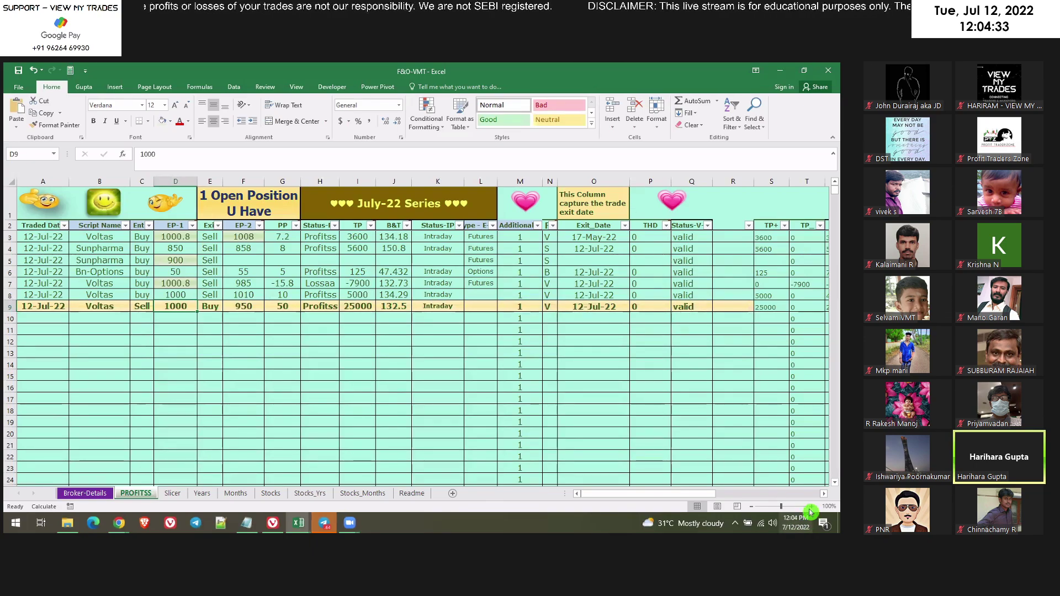
left_click(823, 495)
left_click(823, 495)
left_click(824, 494)
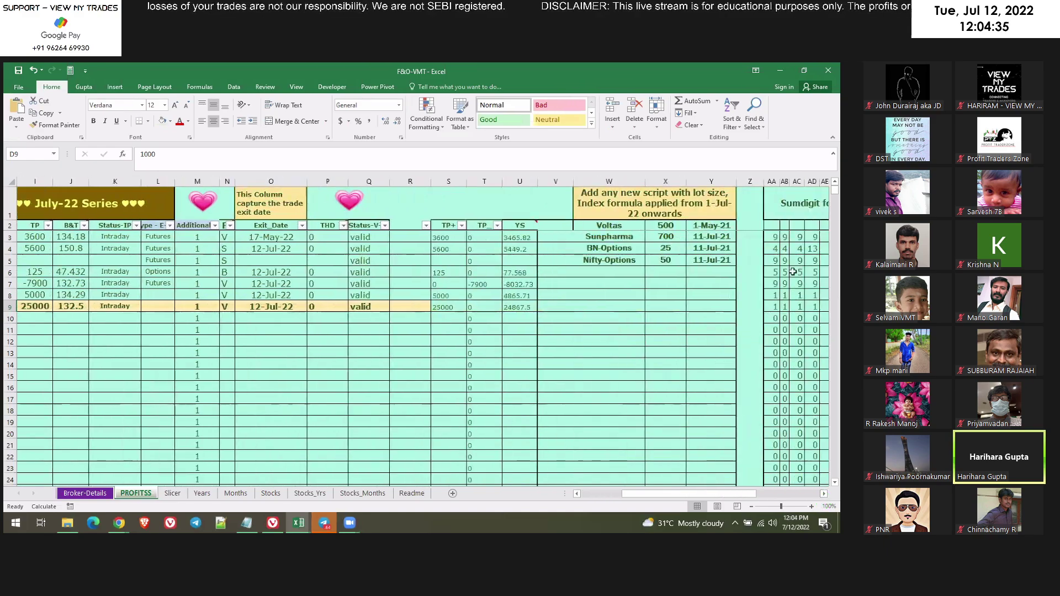
left_click(823, 494)
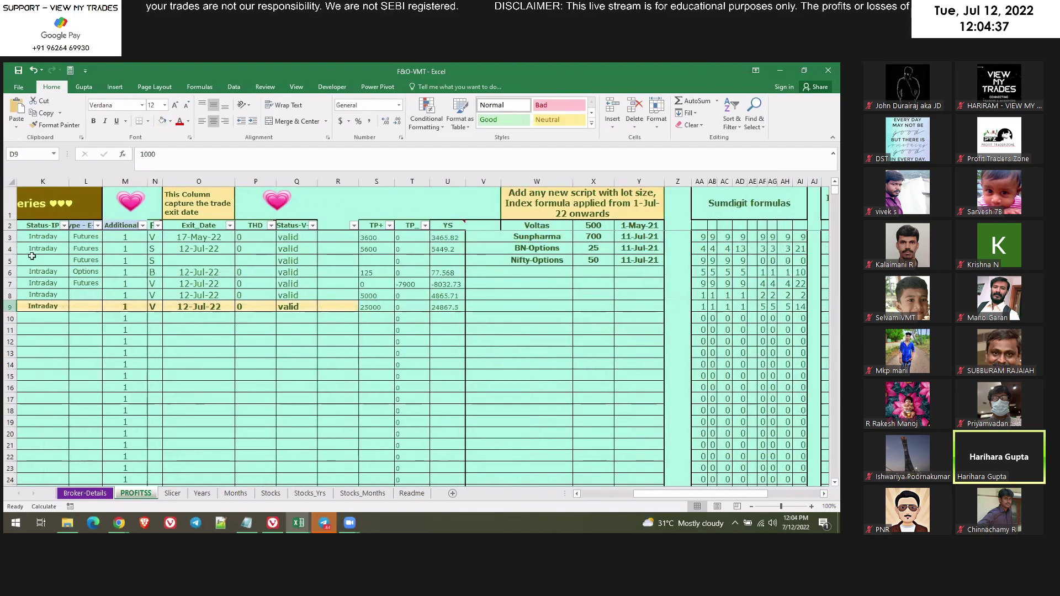
left_click(824, 494)
left_click(824, 494)
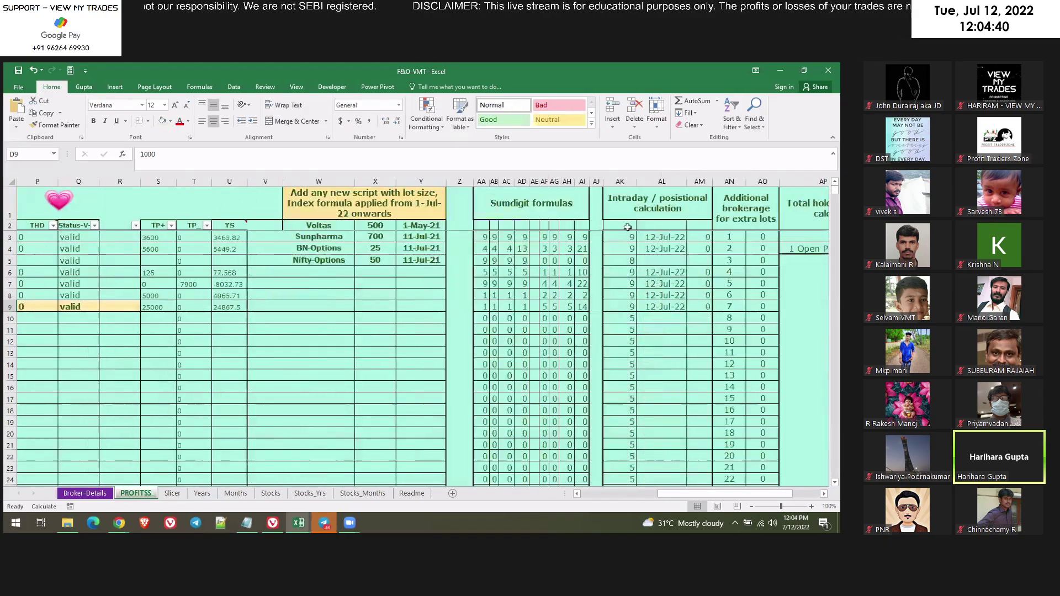
left_click(662, 295)
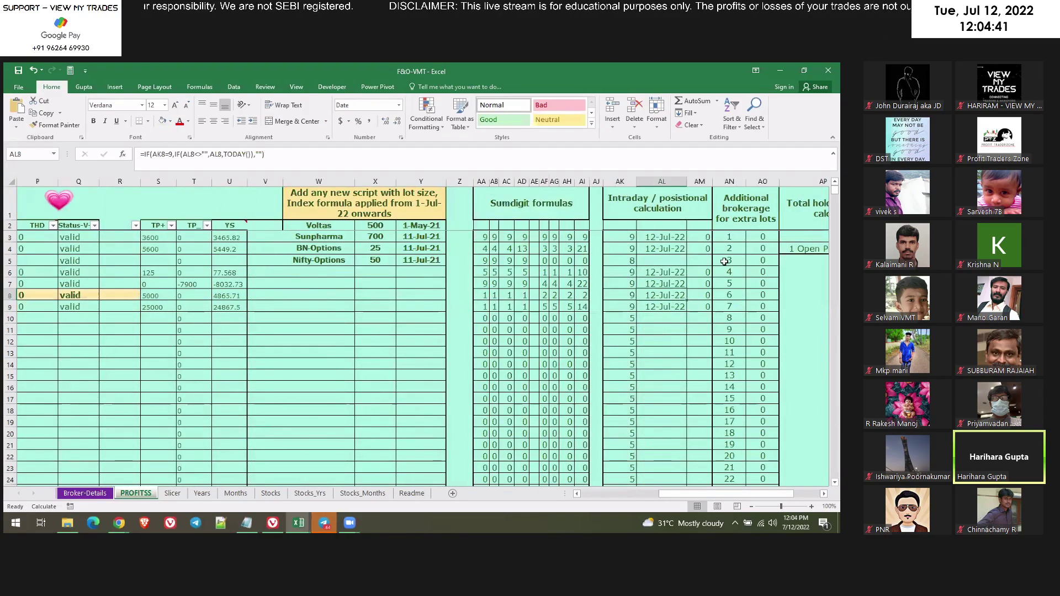
left_click(672, 307)
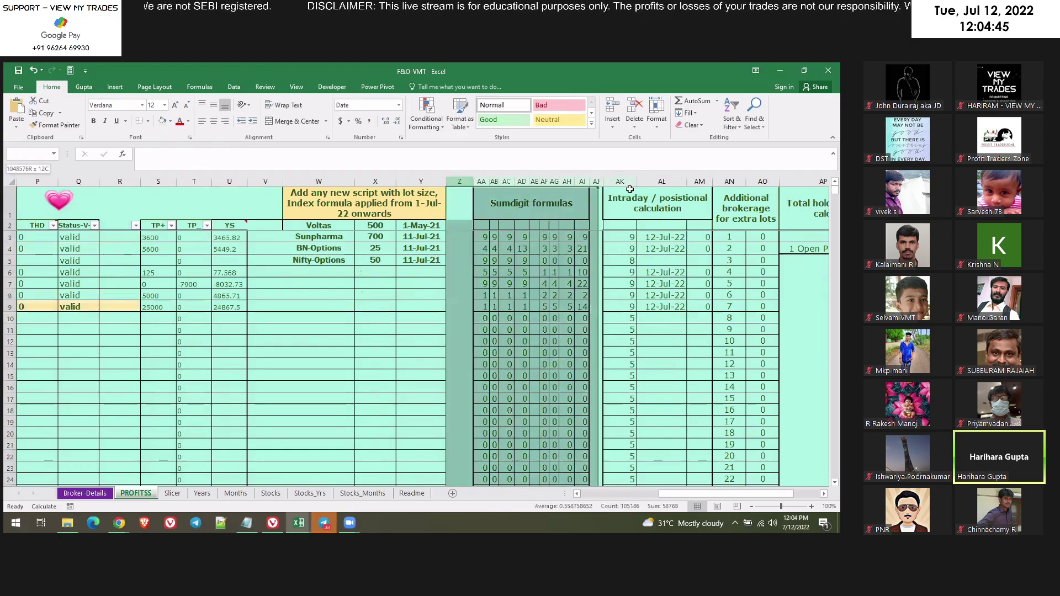
left_click_drag(466, 181, 679, 181)
Scroll back left to the trade log's main columns A–T.
left_click(614, 494)
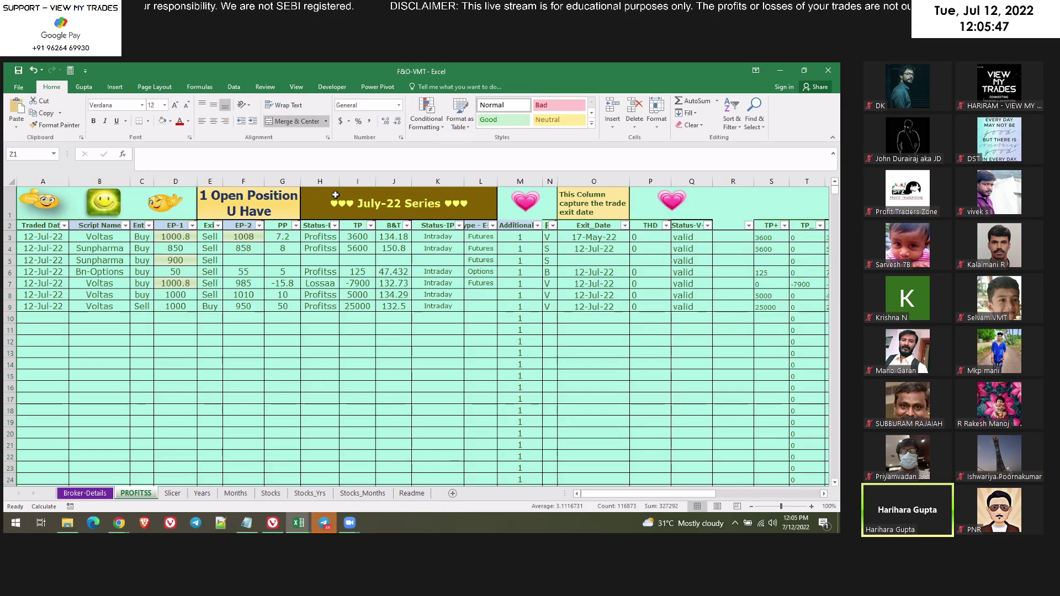
Change the H1 banner to August-22 Series and add the series note to F9's 950 exit price.
left_click(176, 364)
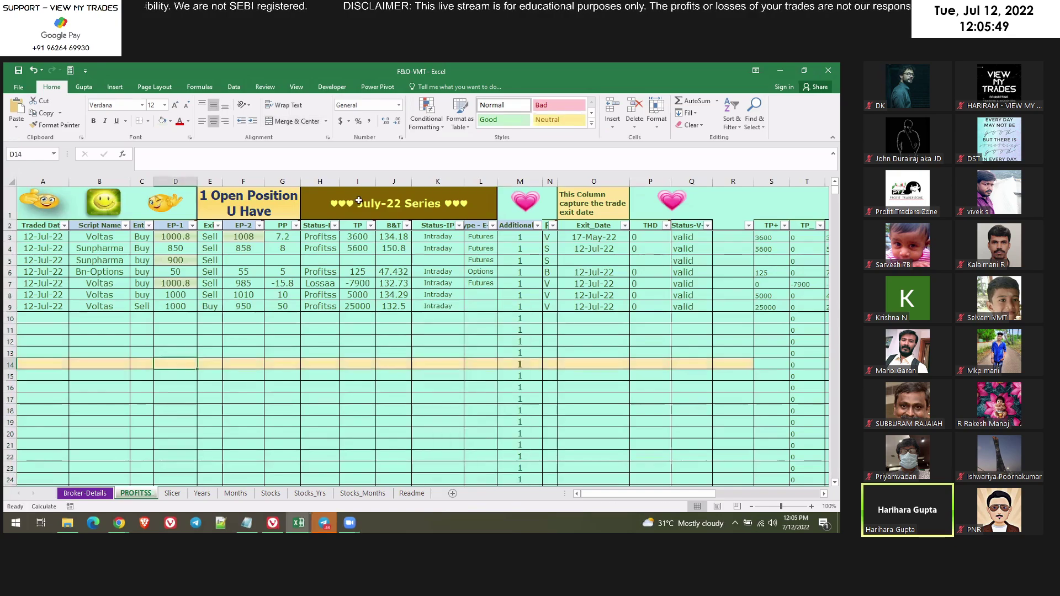
left_click(380, 202)
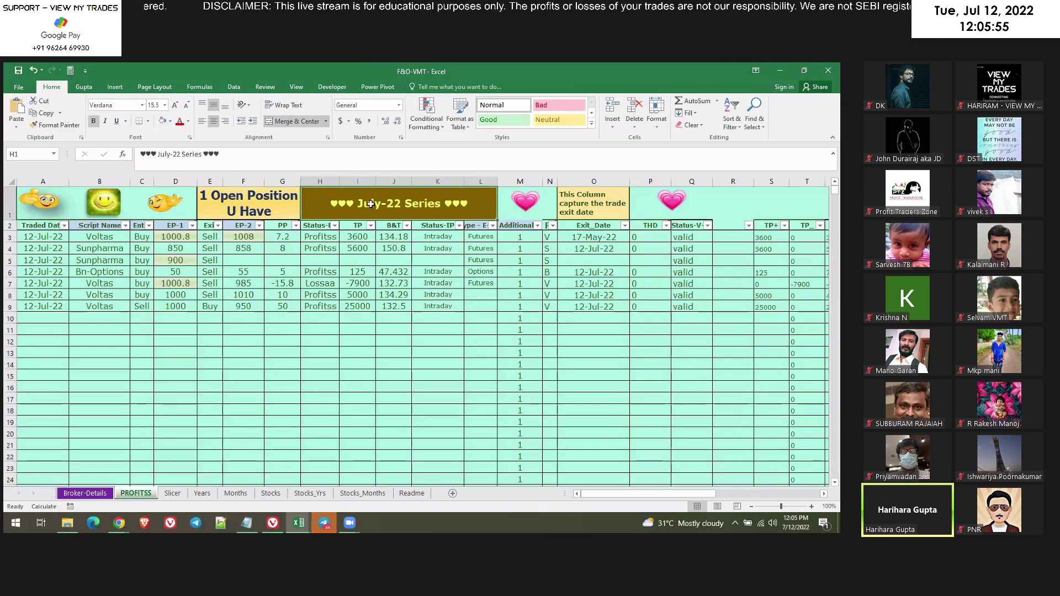
double_click(371, 204)
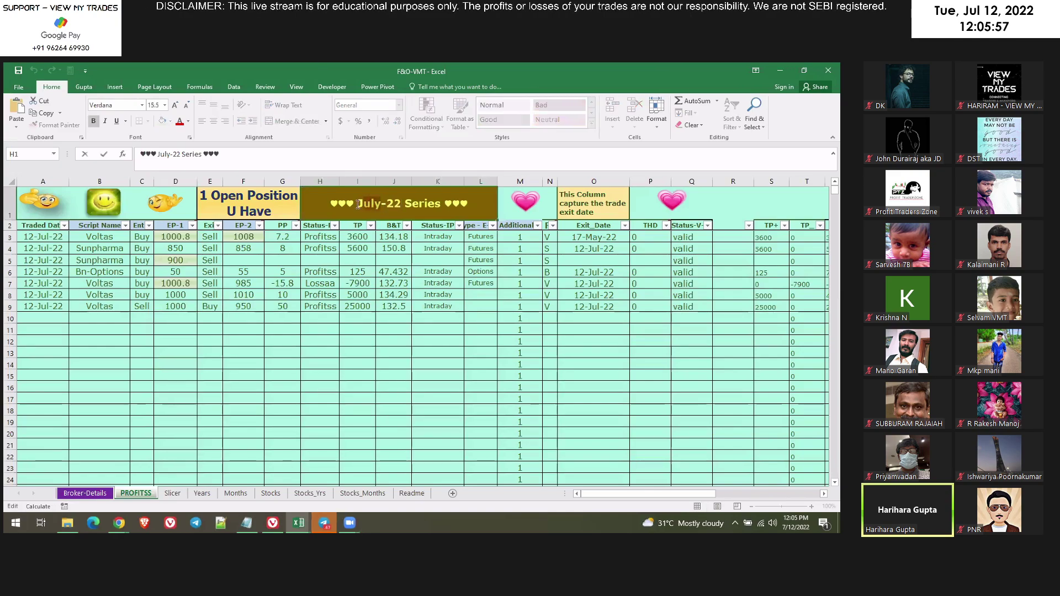
type("August")
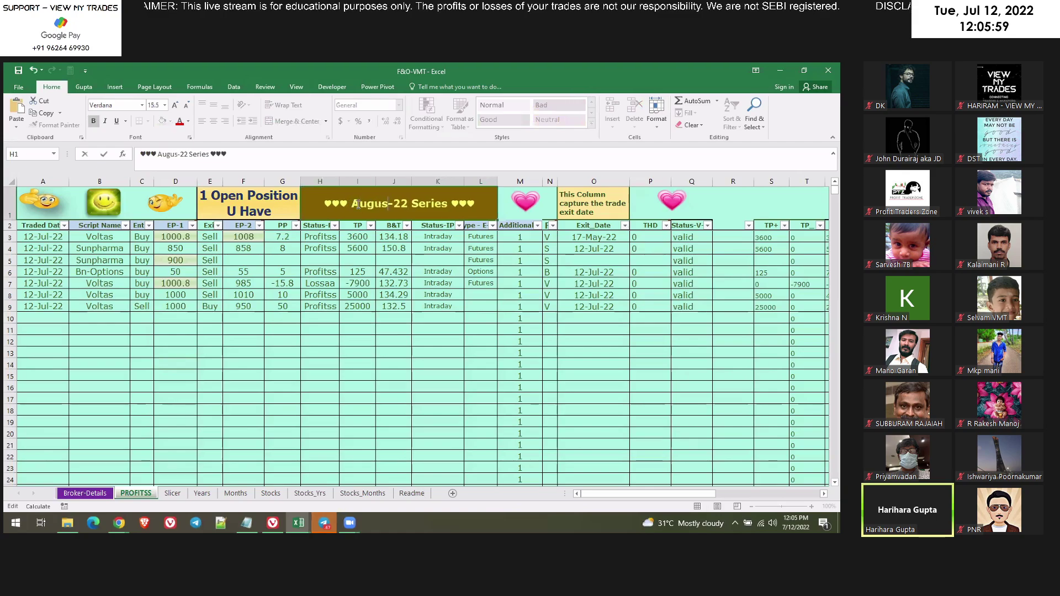
key("Return")
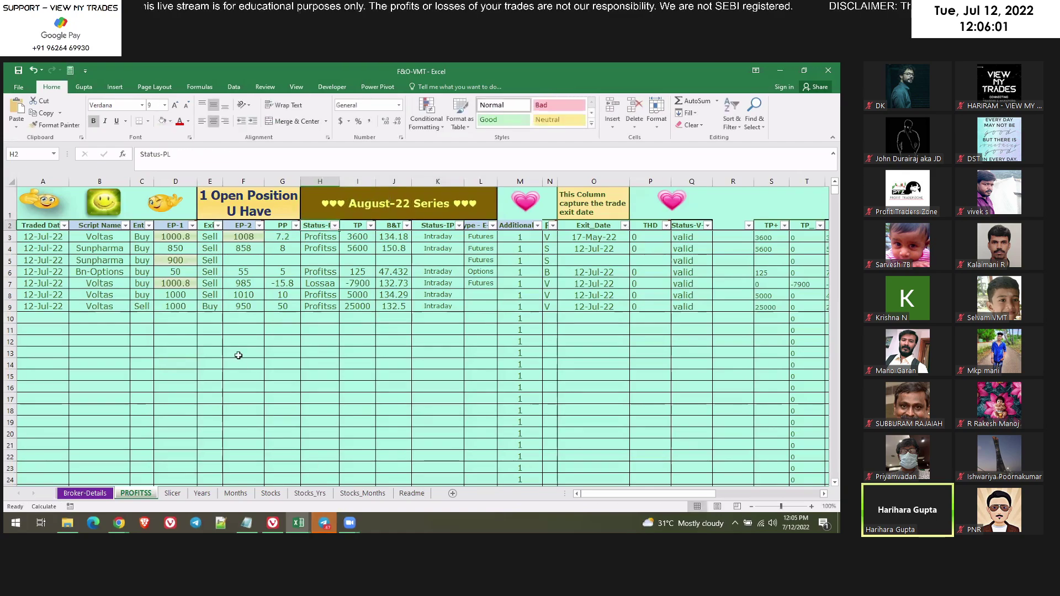
left_click(243, 306)
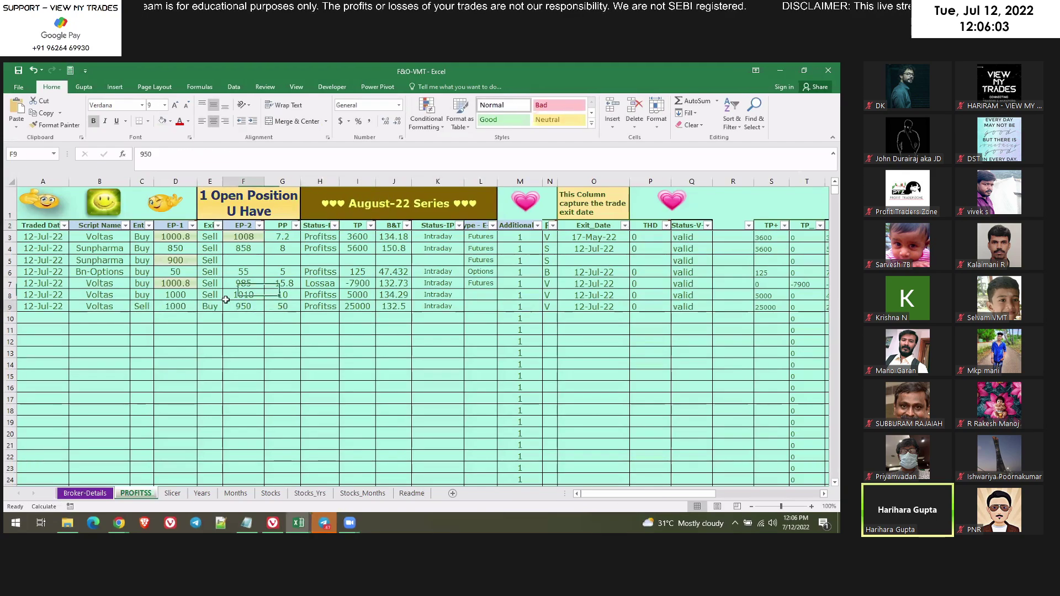
left_click(104, 208)
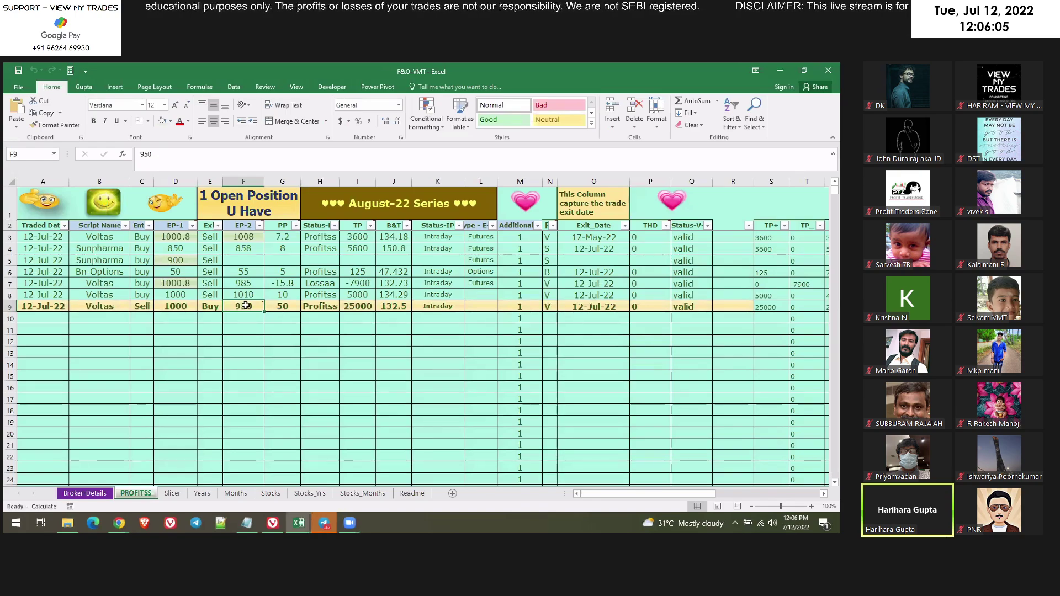
mouse_move(244, 306)
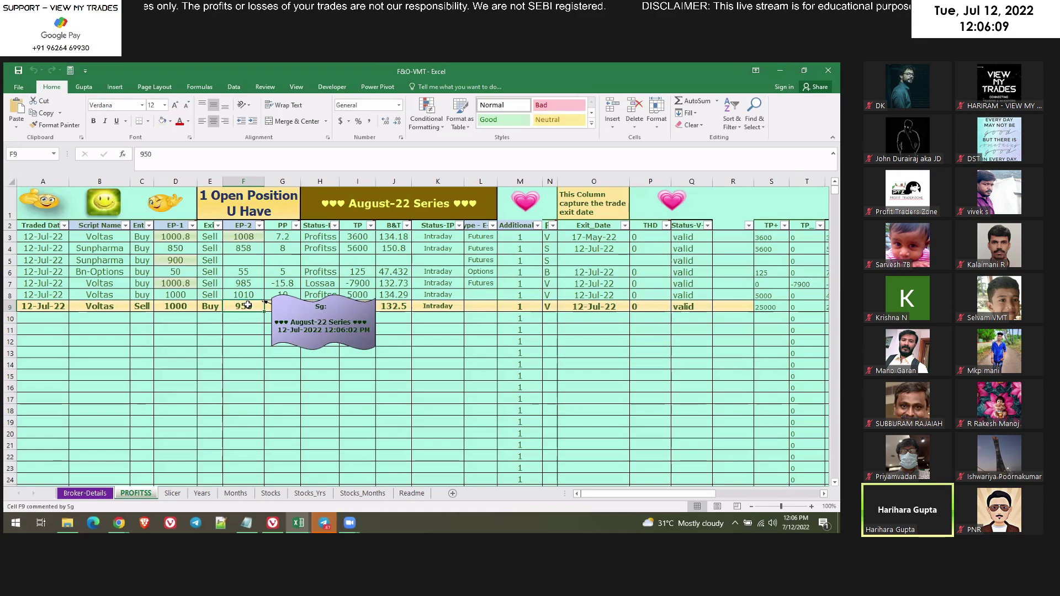
right_click(148, 499)
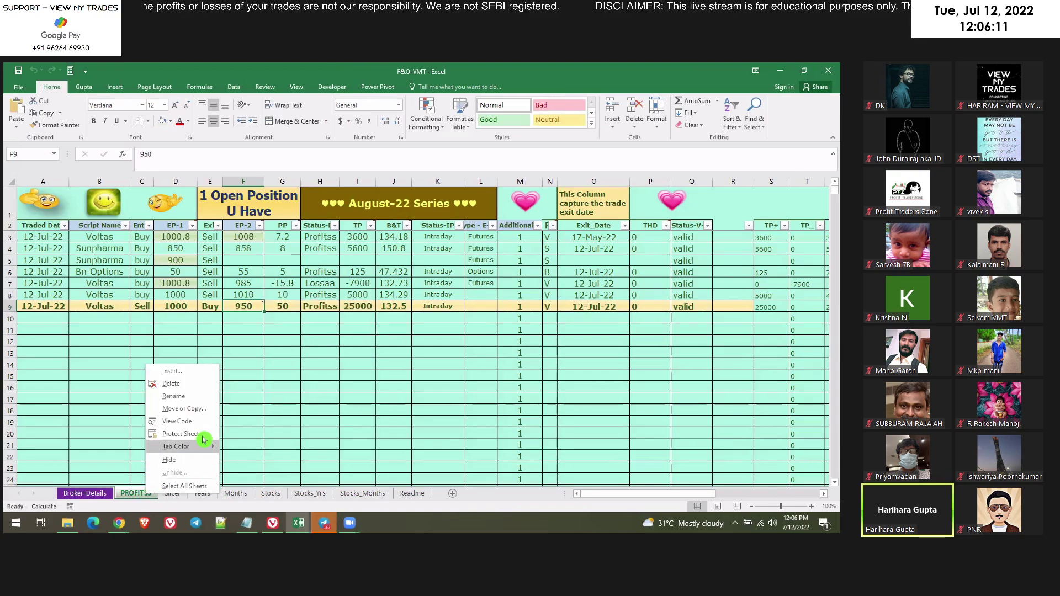
key("Escape")
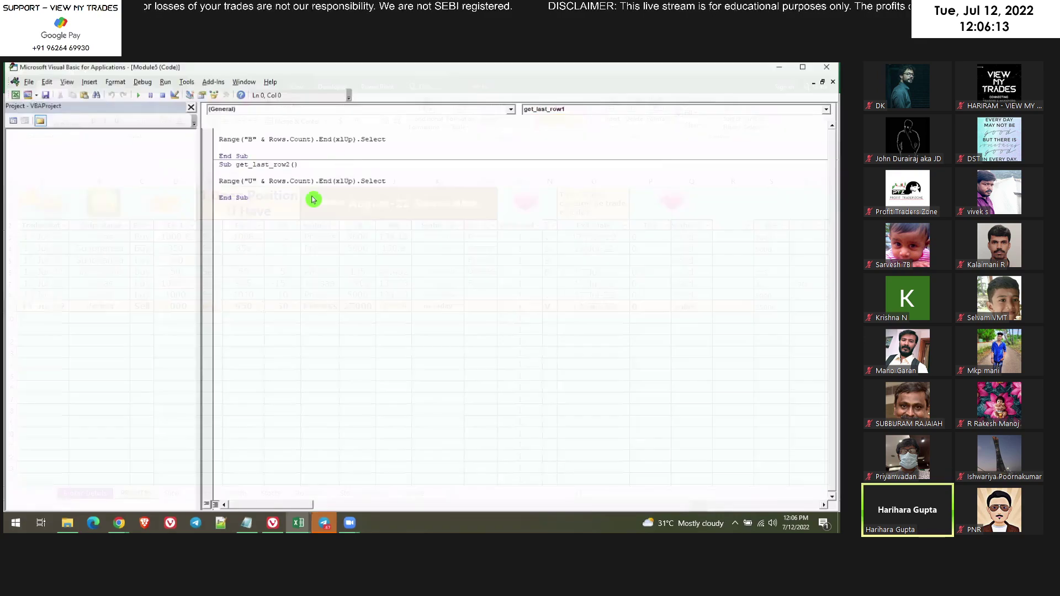
key("alt+F11")
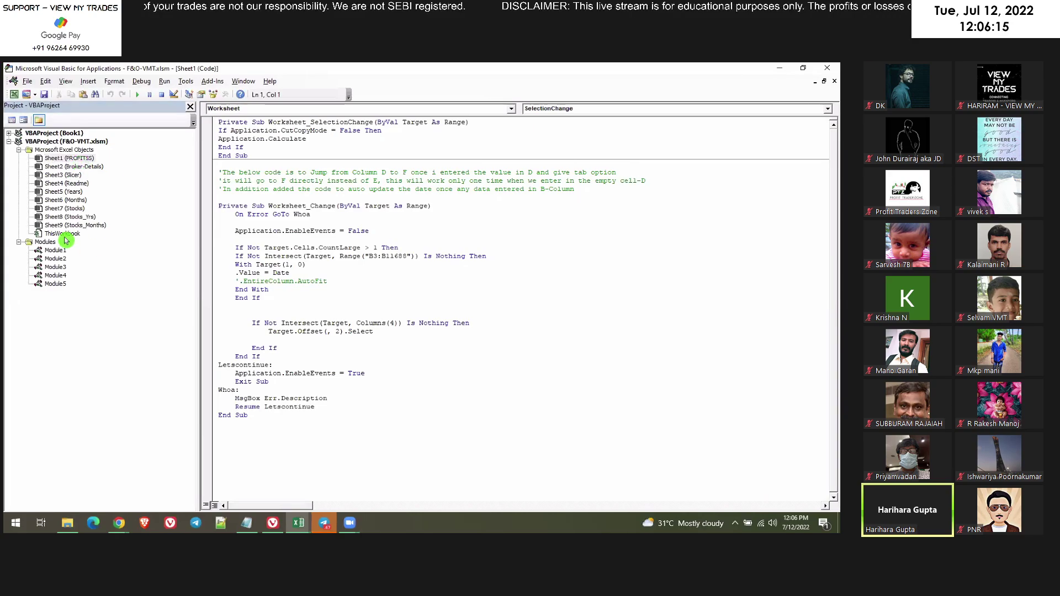
double_click(65, 234)
double_click(56, 250)
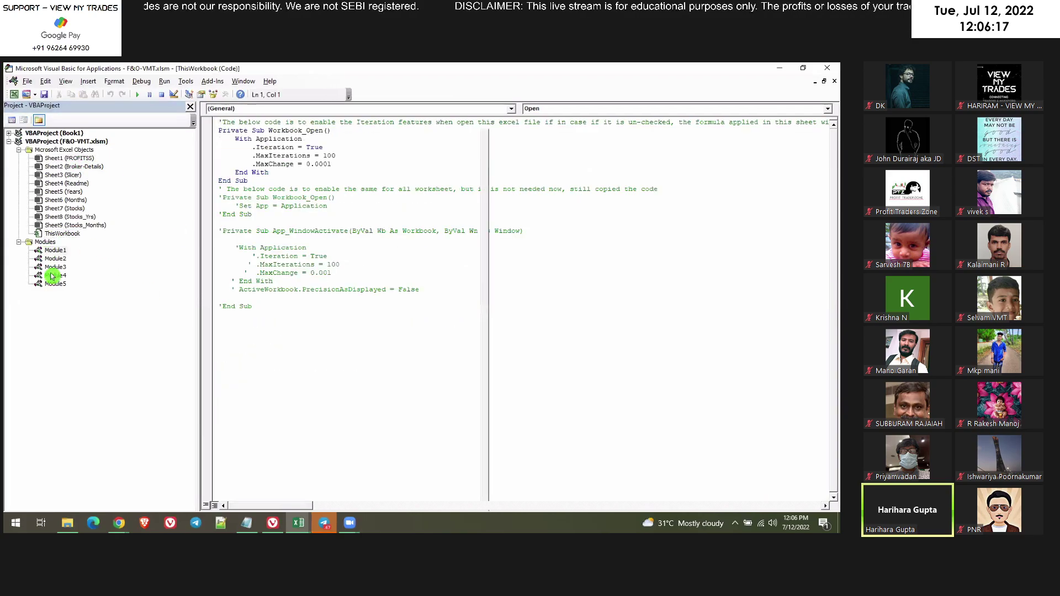
left_click(57, 267)
double_click(57, 267)
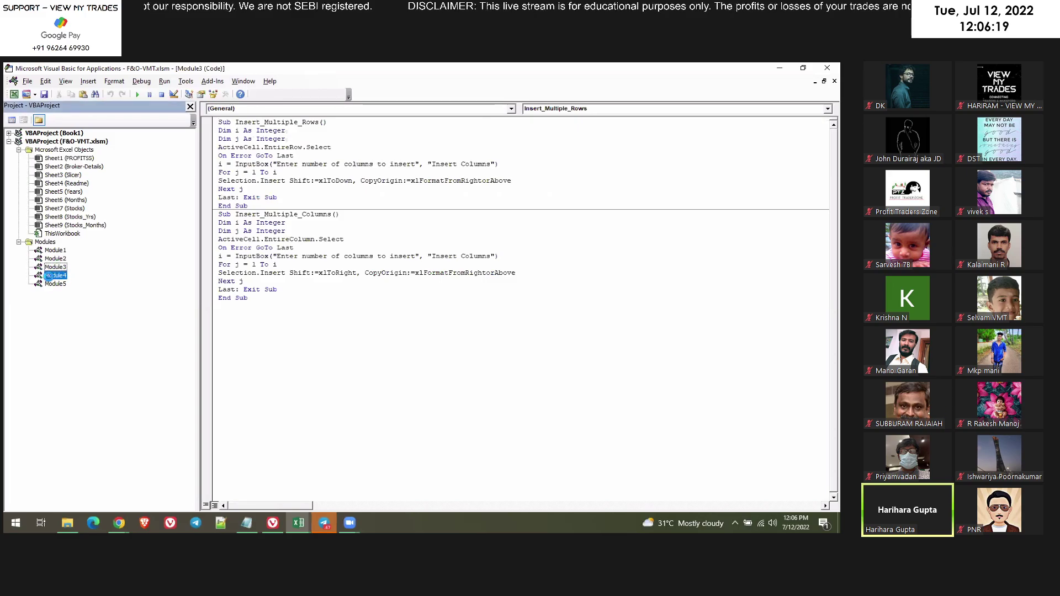
double_click(55, 275)
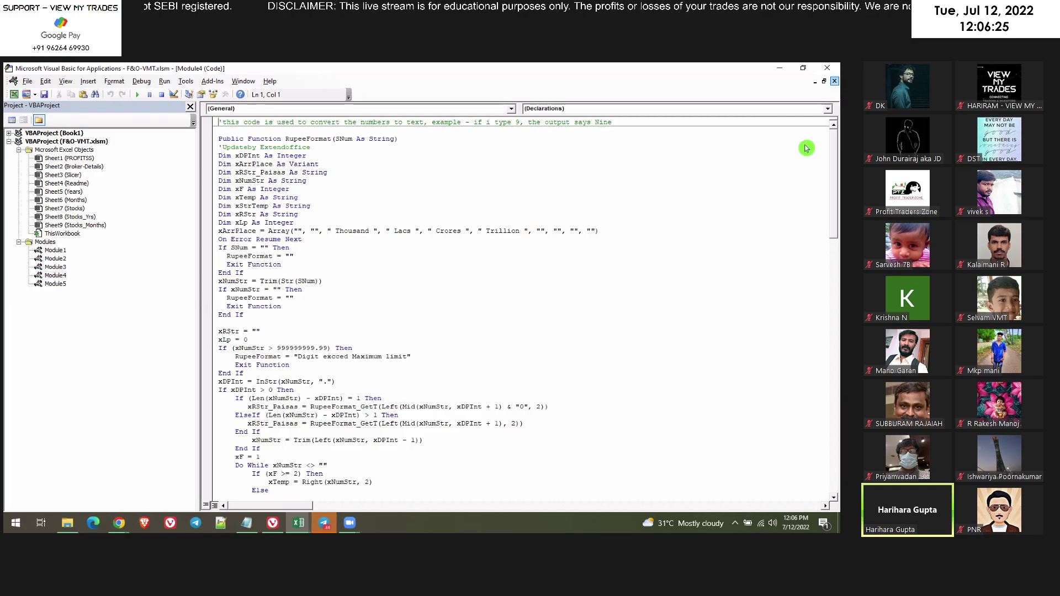
left_click(836, 82)
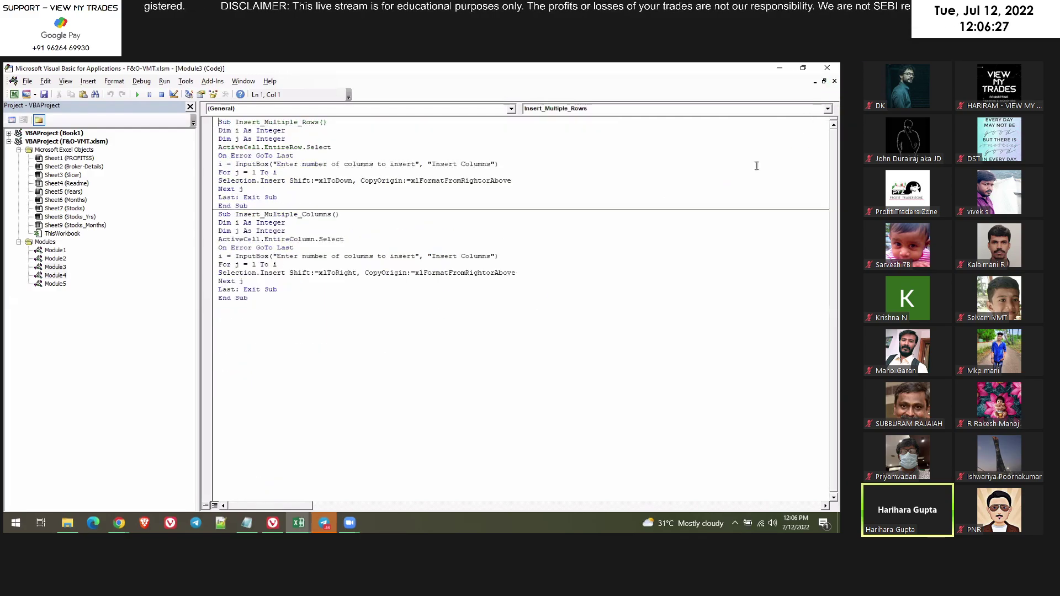
key("alt+F11")
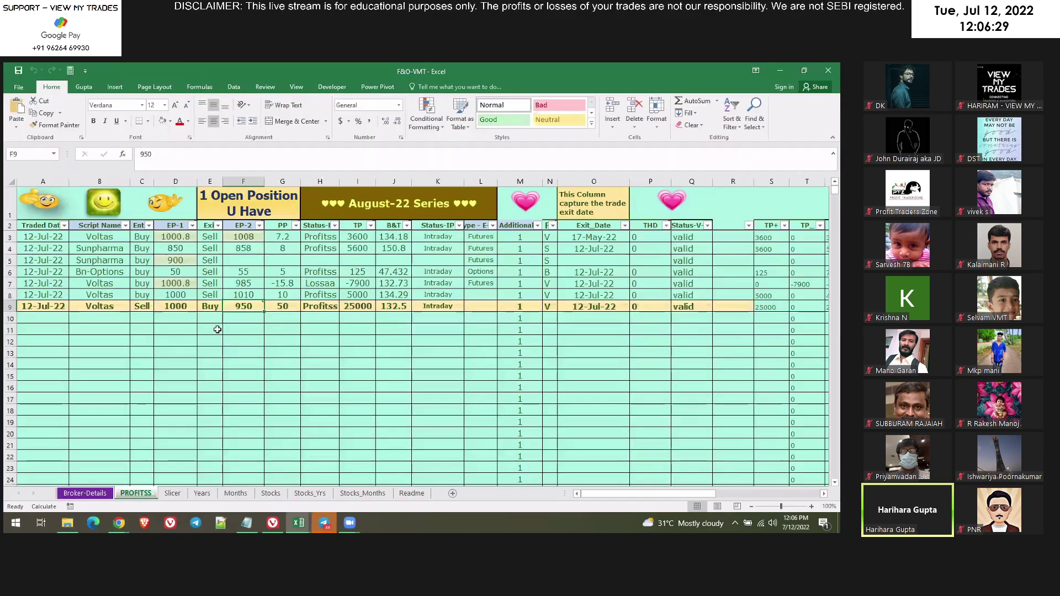
left_click(216, 330)
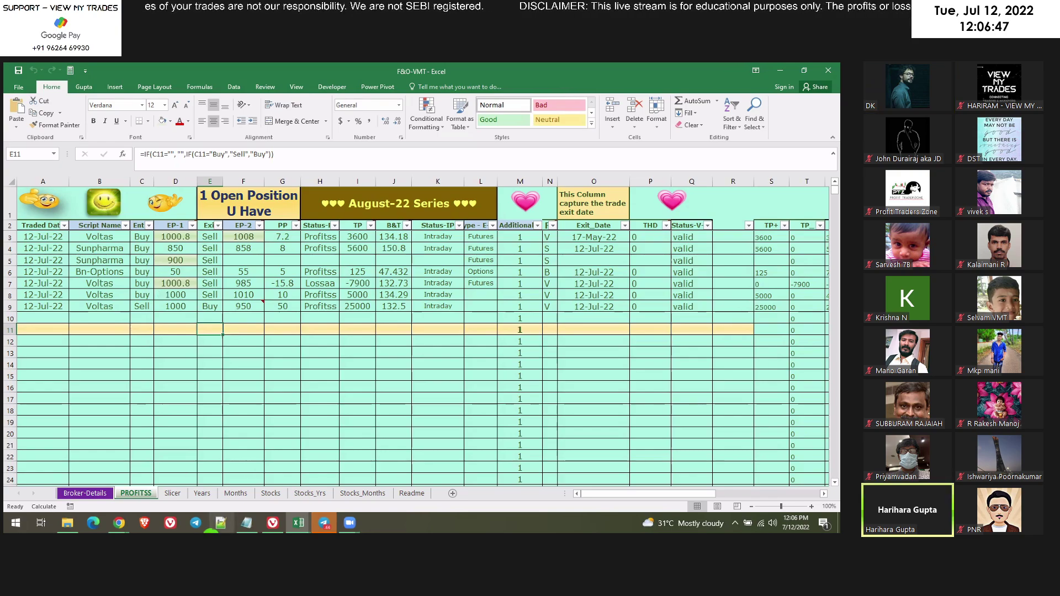
right_click(145, 492)
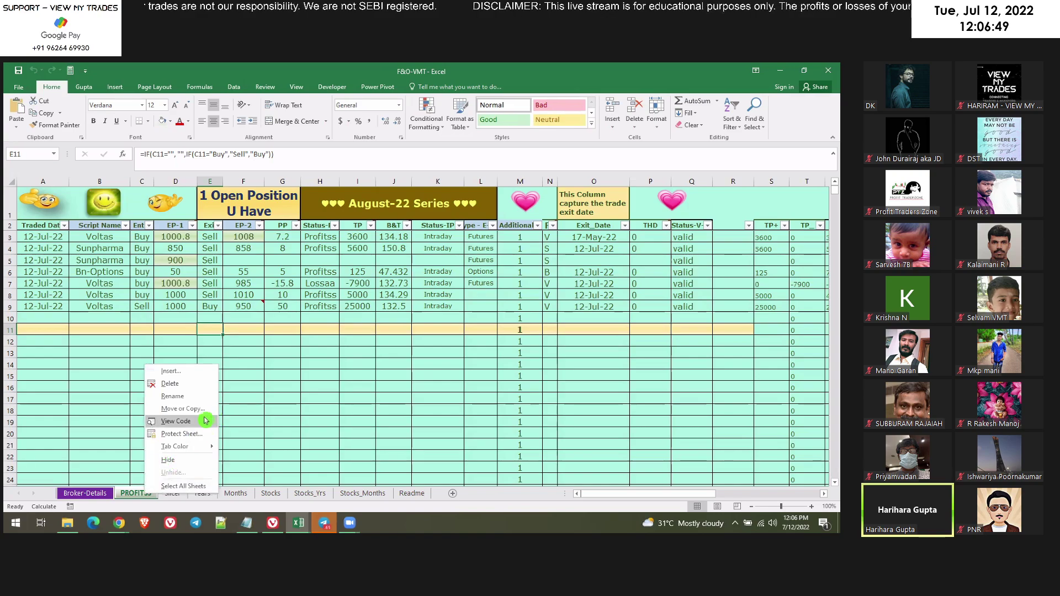
left_click(197, 422)
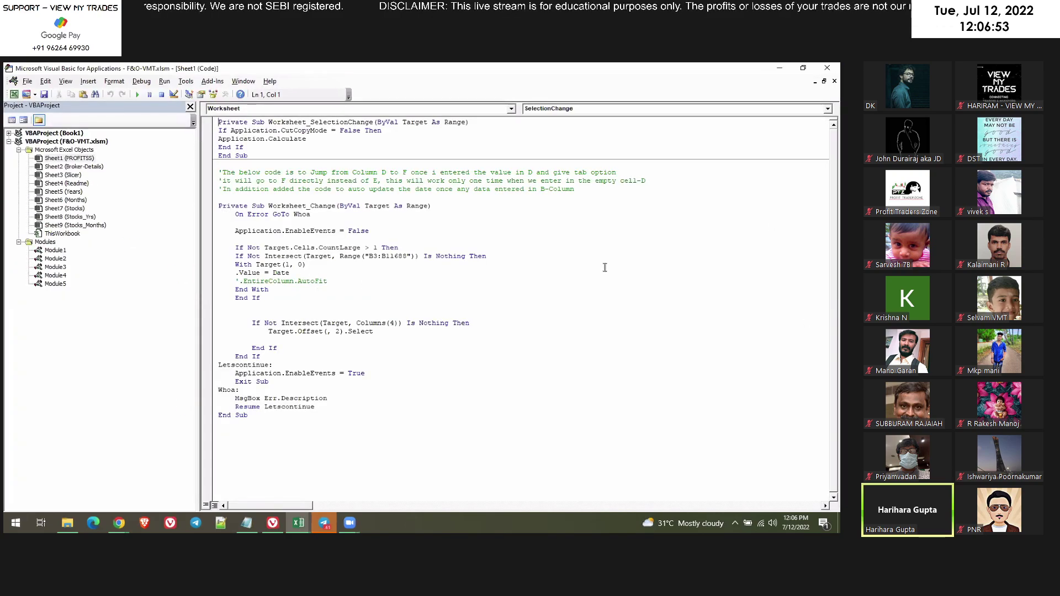
left_click(828, 72)
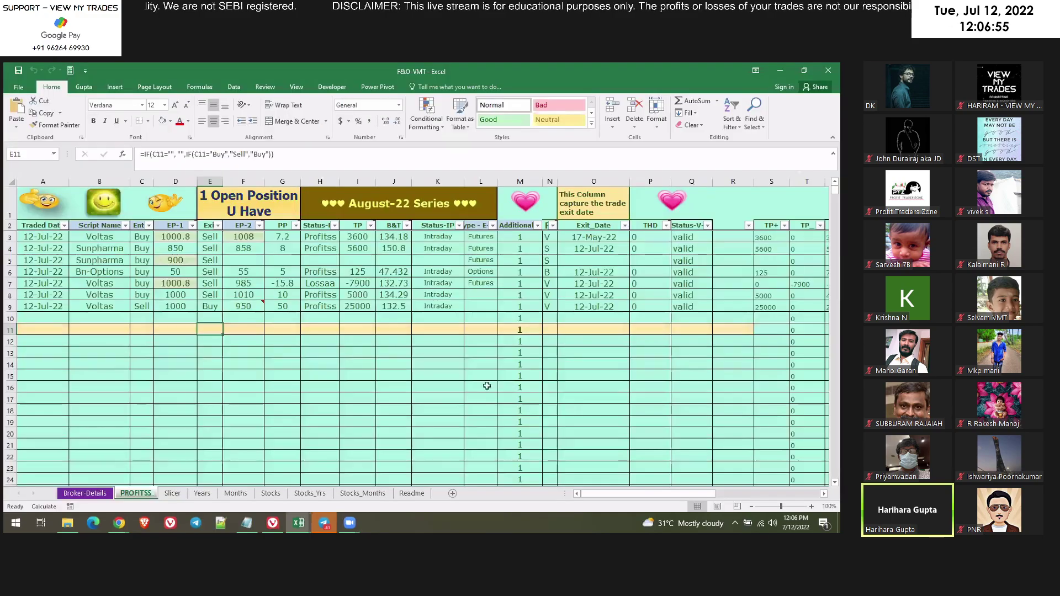
Clear the profit/loss status formula from H10.
left_click(241, 318)
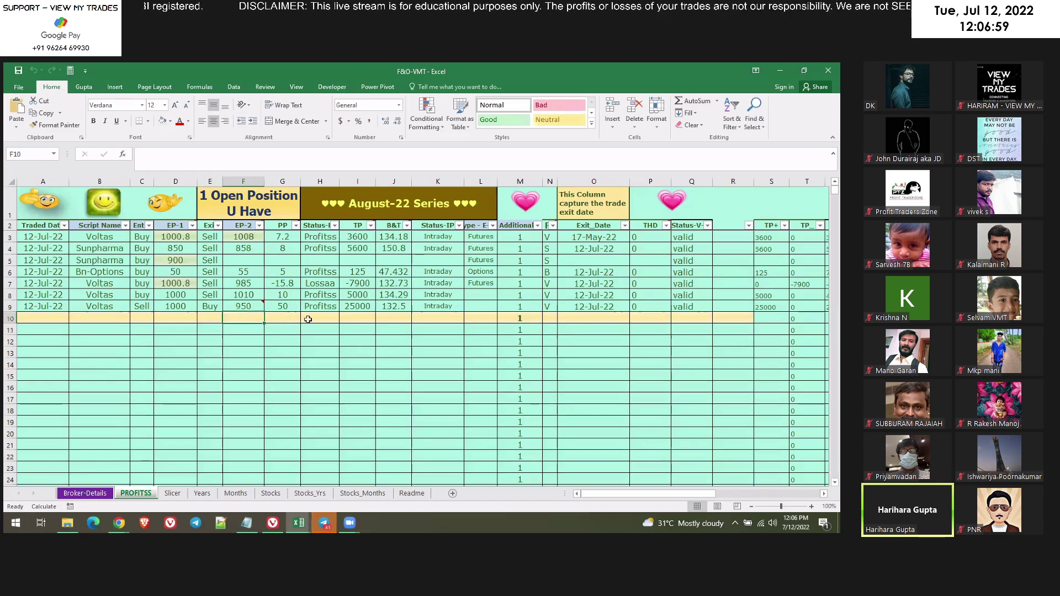
left_click(326, 318)
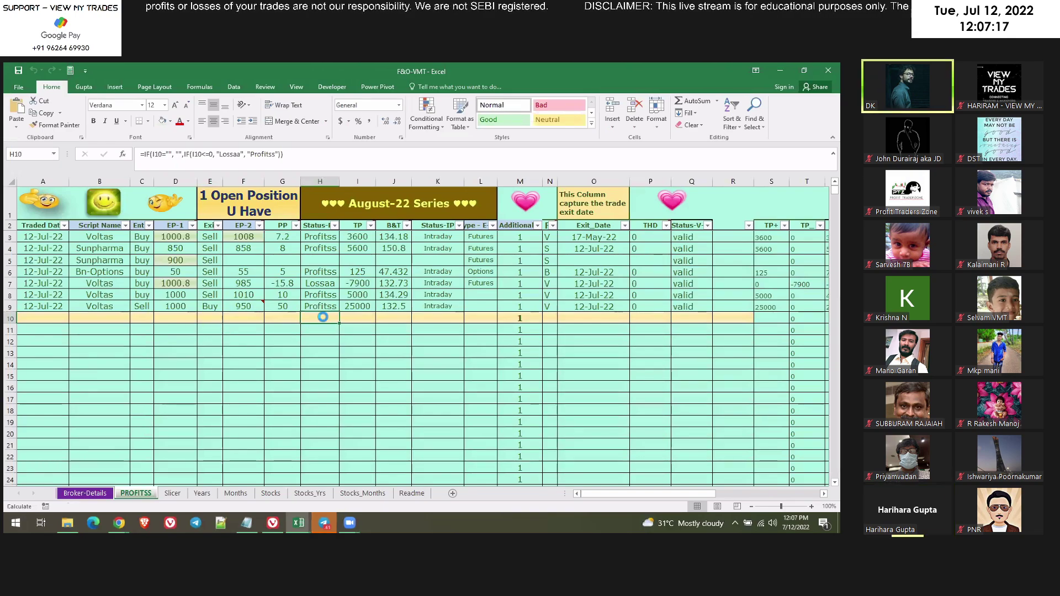
key("Delete")
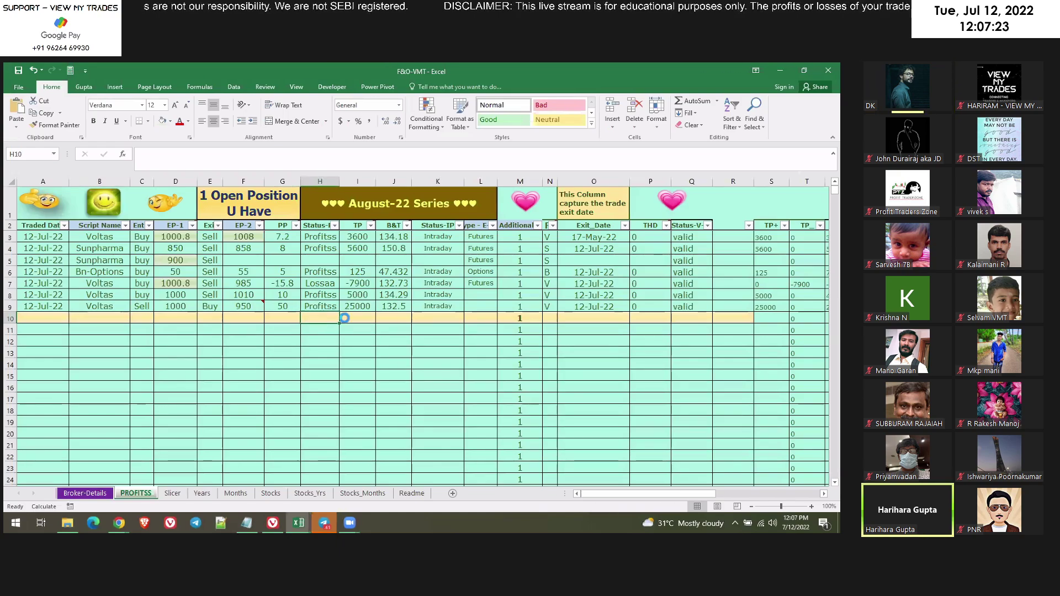
Inspect the TP and B&T formulas in I10 and J10, then minimize Excel.
left_click(344, 319)
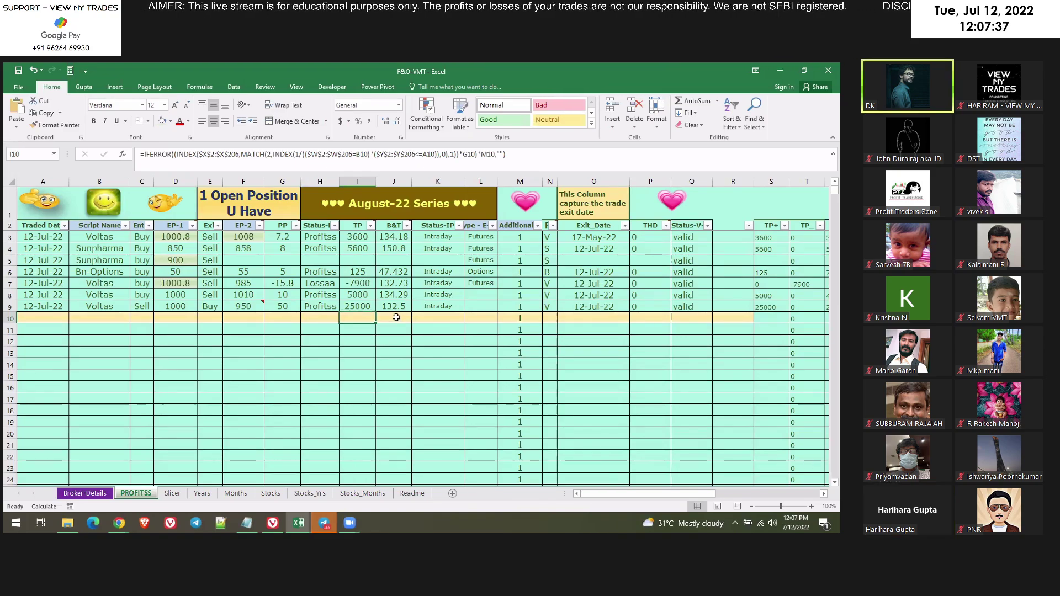
left_click(397, 318)
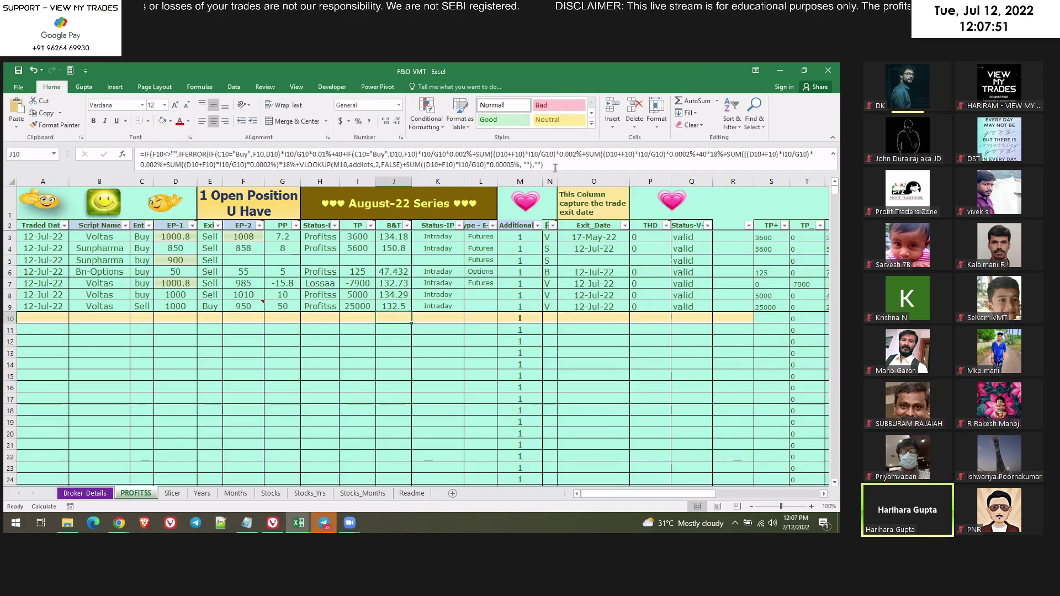
left_click_drag(555, 168, 472, 155)
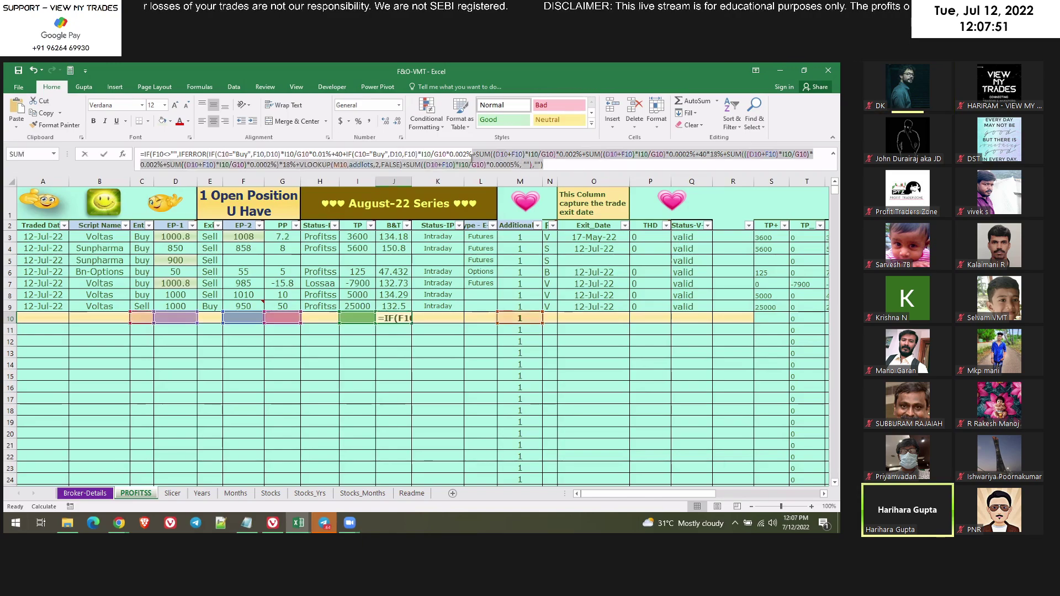
left_click(784, 73)
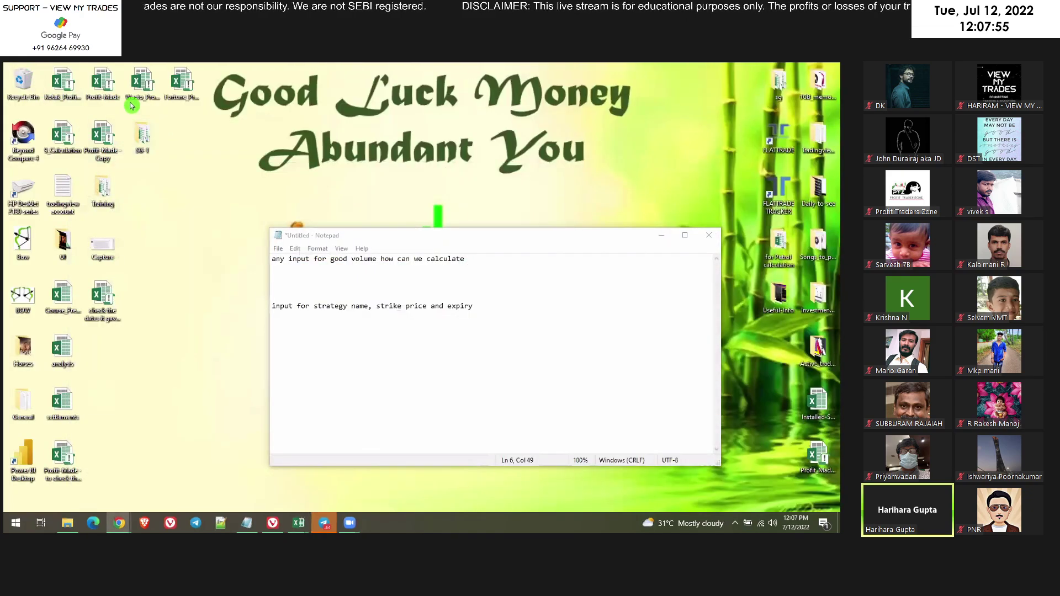
Launch the Wacto_Profit-Made workbook from the desktop and minimize the Notepad question notes.
double_click(132, 103)
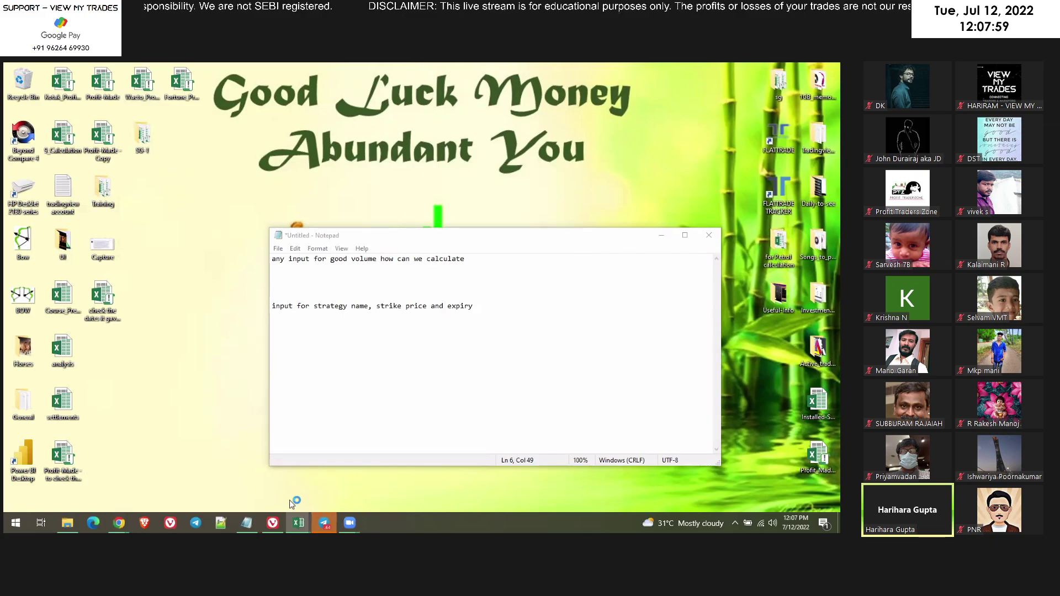
left_click(661, 235)
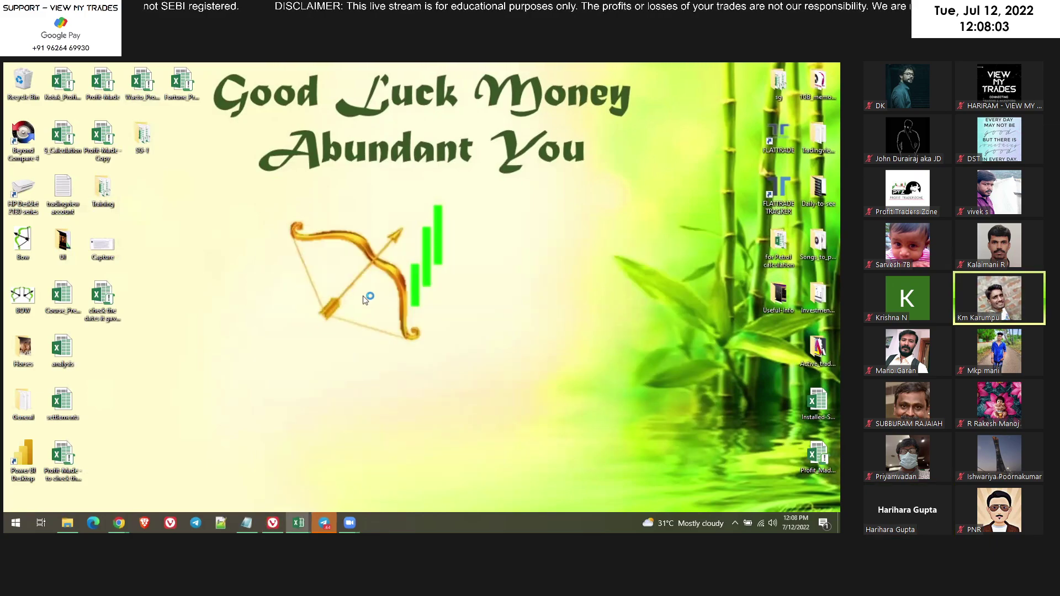
left_click(325, 514)
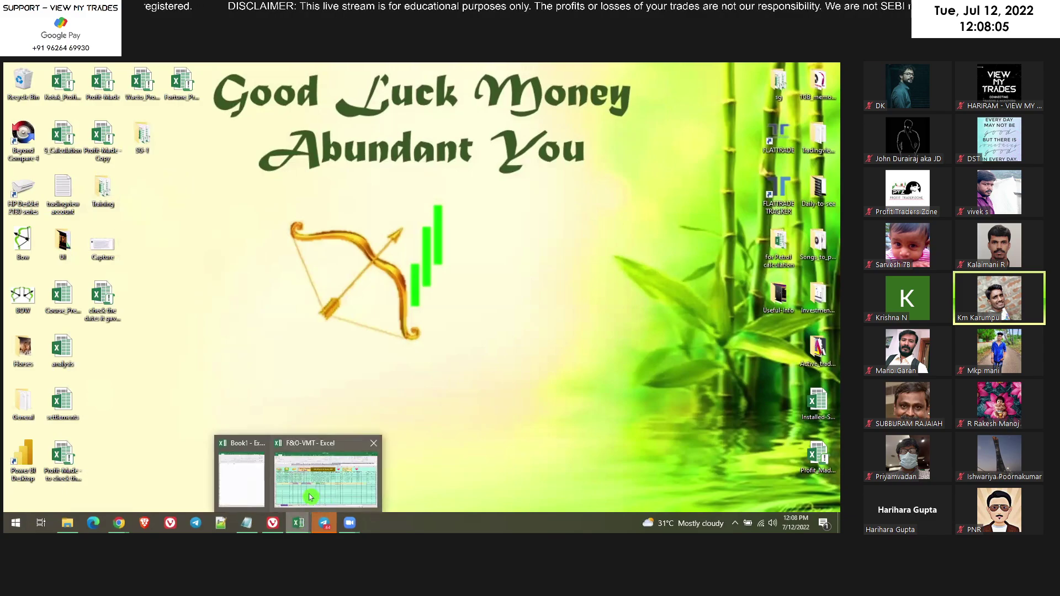
Cancel the J10 edit, view Wacto_Profit-Made's Positional-calc sheet, then close that workbook.
key("alt+Tab")
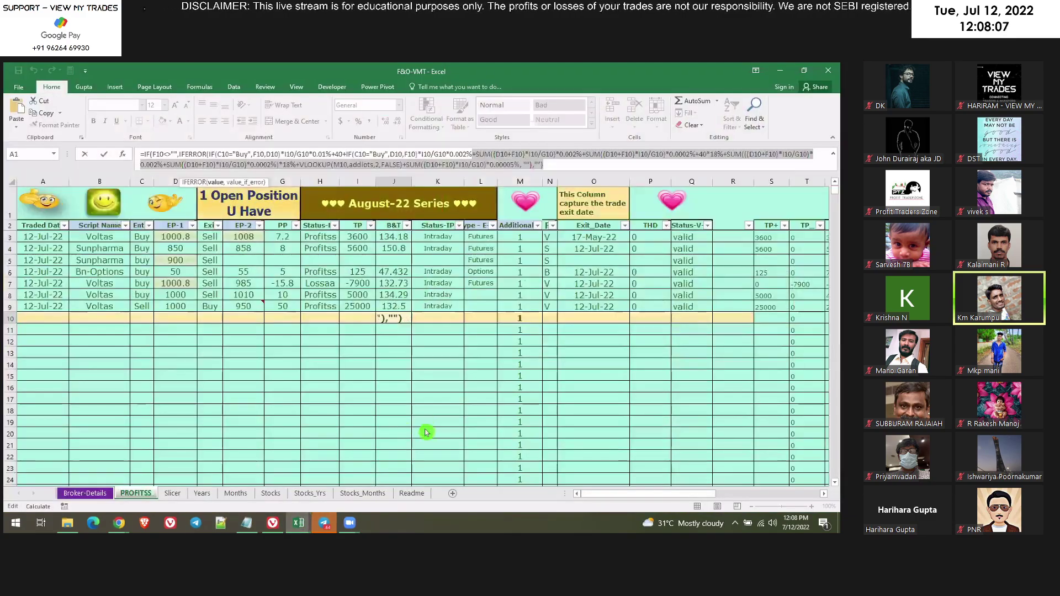
key("Escape")
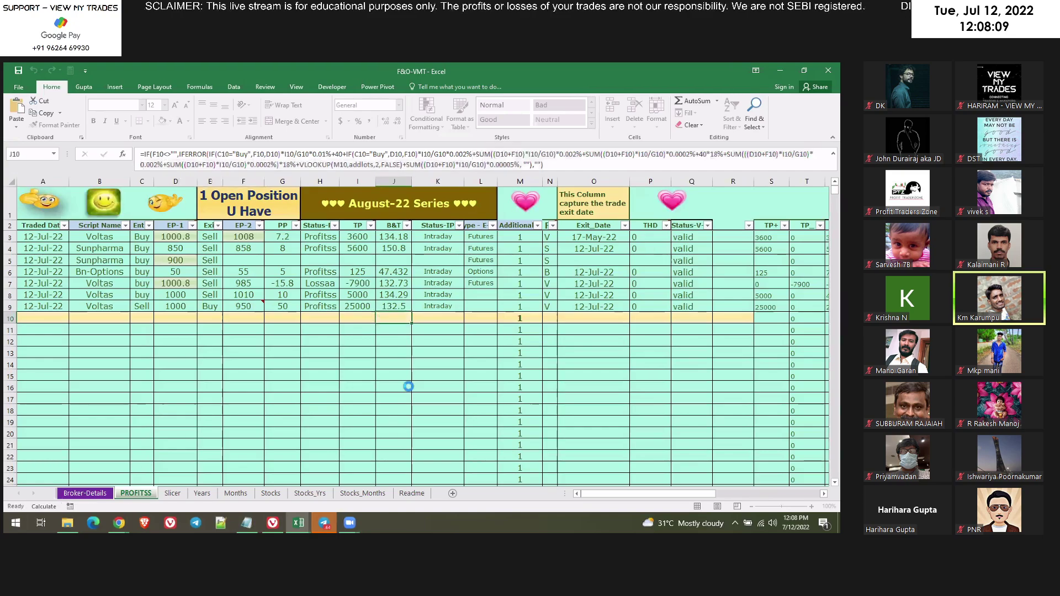
key("alt+Tab")
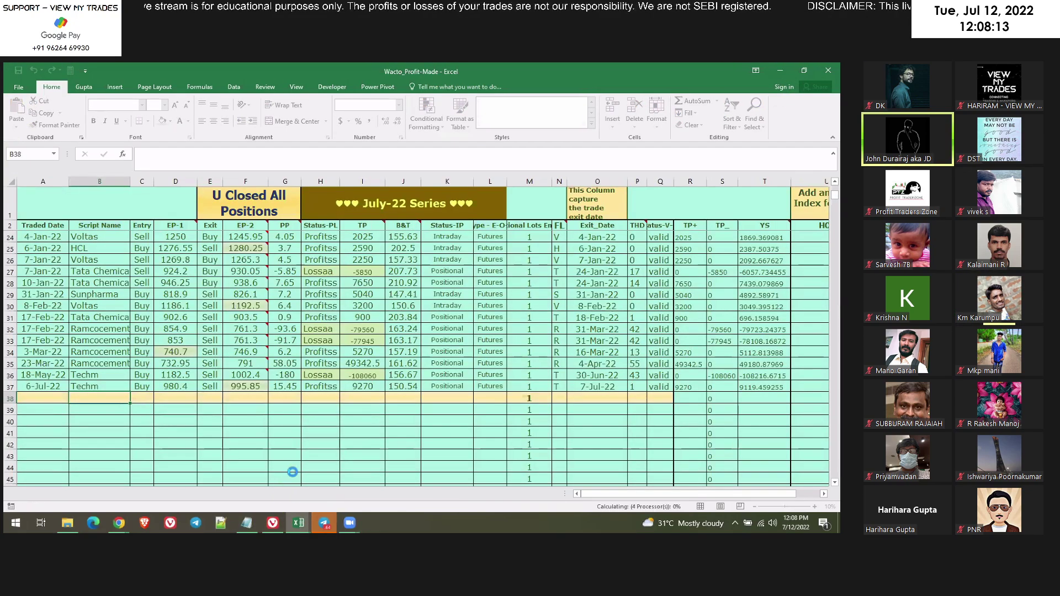
left_click(276, 497)
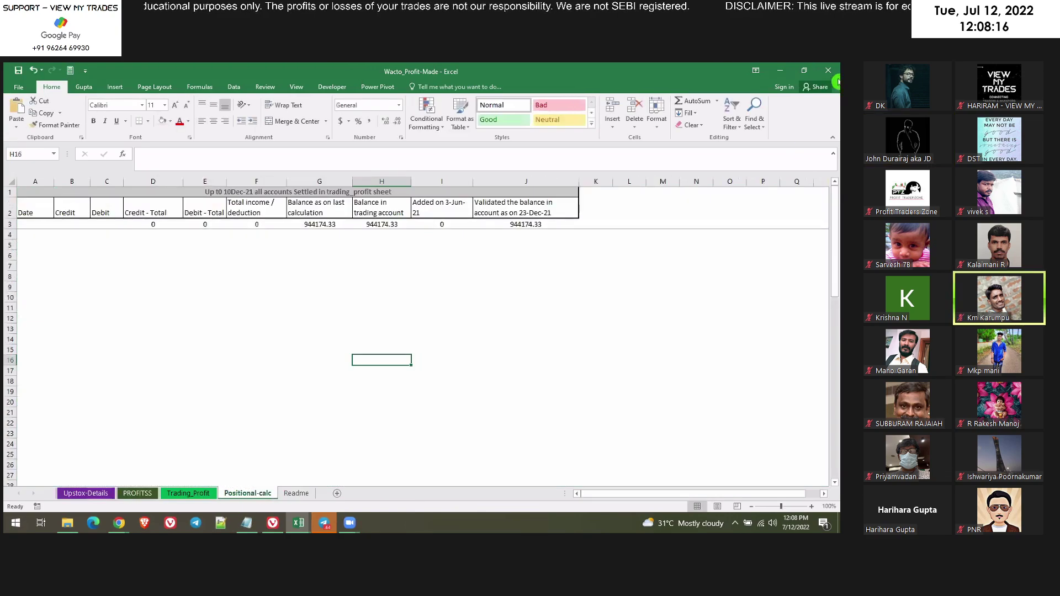
left_click(829, 70)
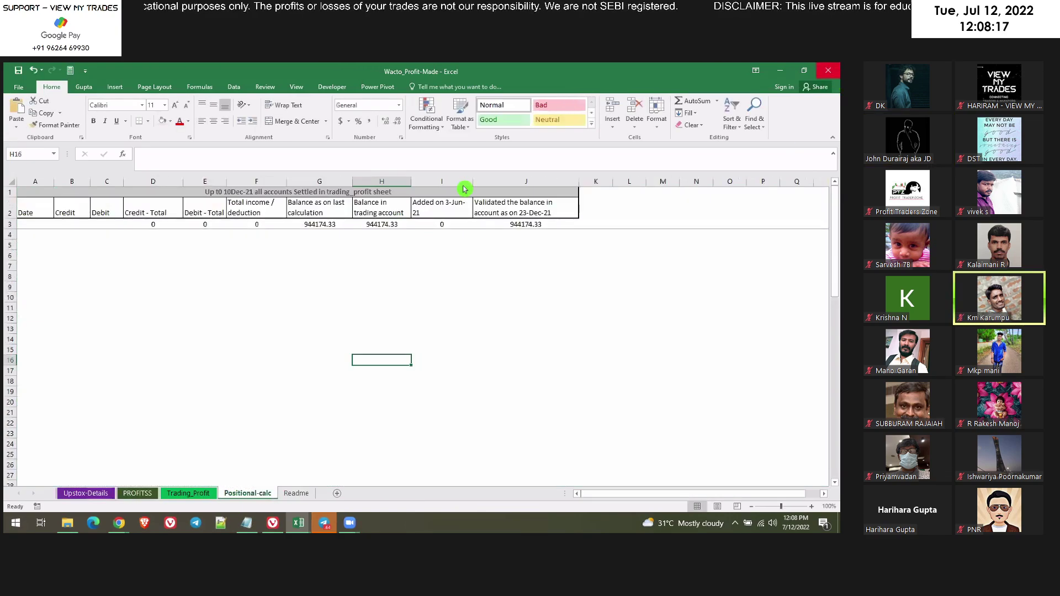
left_click(421, 306)
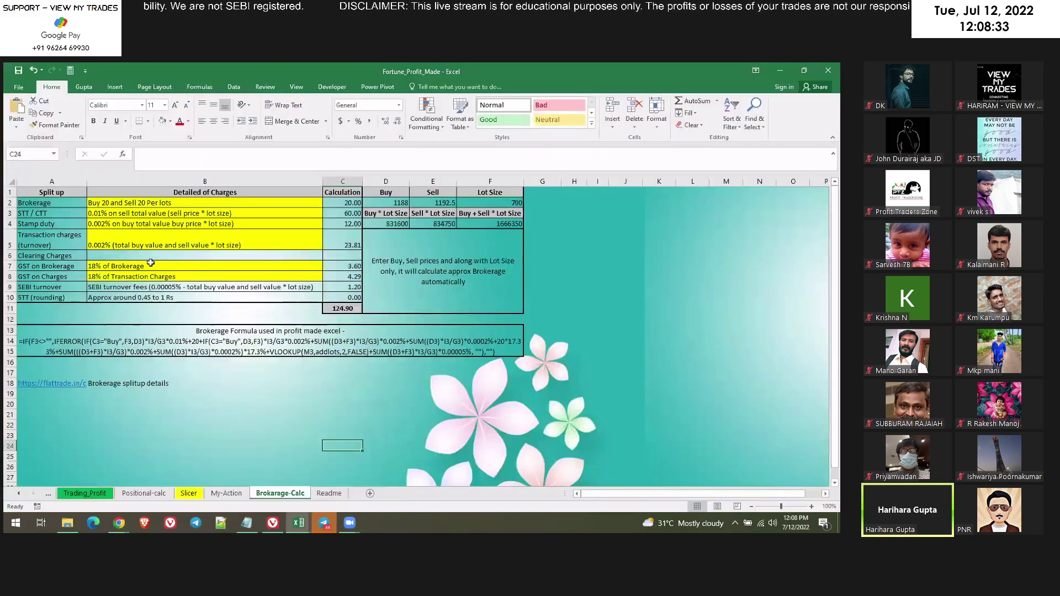
Review the brokerage, STT/CTT, stamp duty, GST and SEBI charge rows and the row-13 formula.
left_click(48, 205)
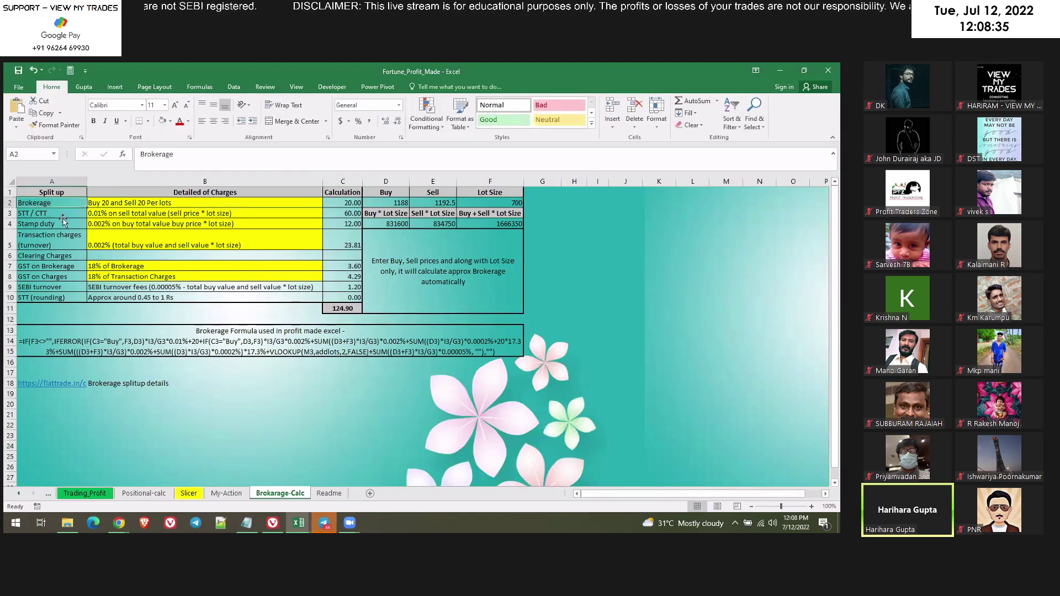
key("Down")
left_click(72, 223)
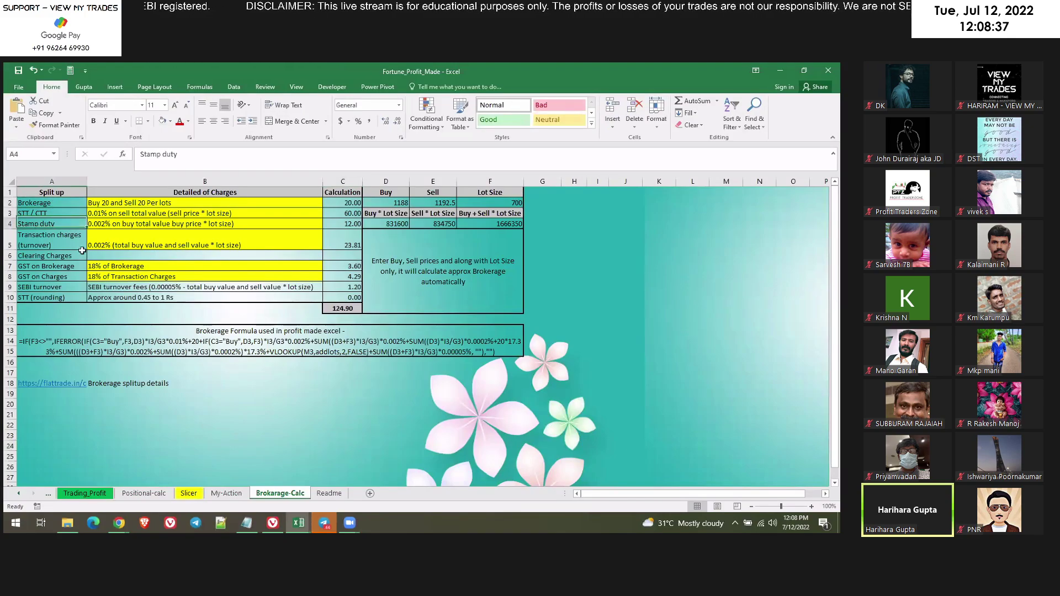
left_click_drag(77, 266, 73, 290)
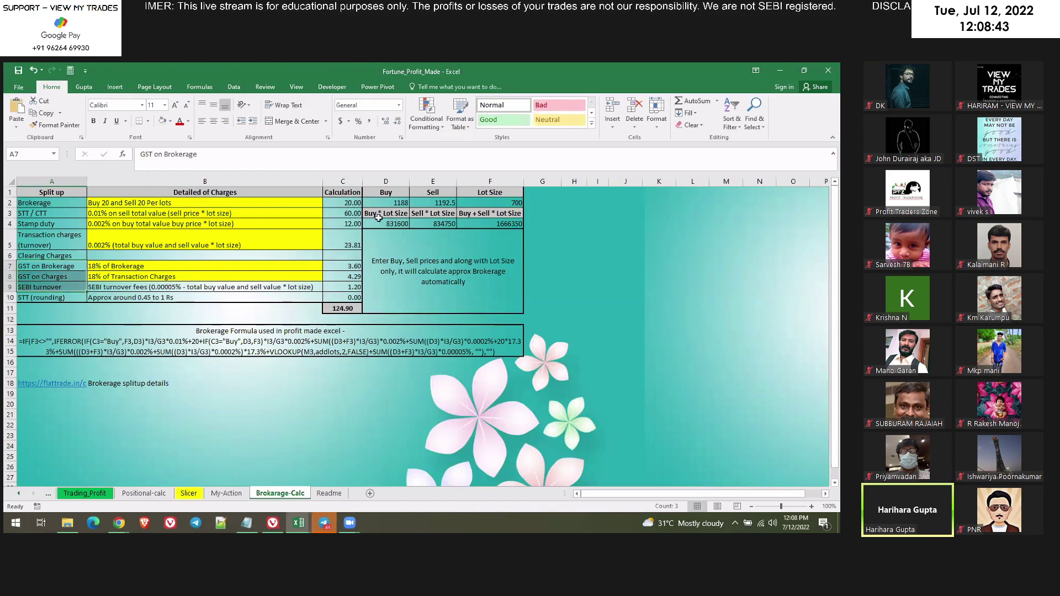
left_click(501, 231)
left_click(386, 343)
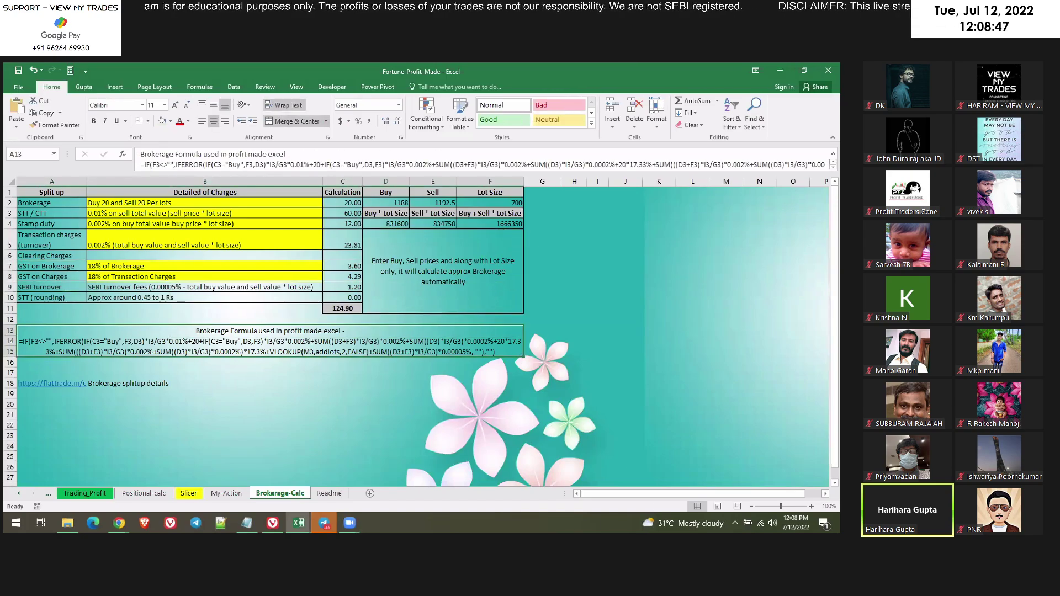
left_click(297, 527)
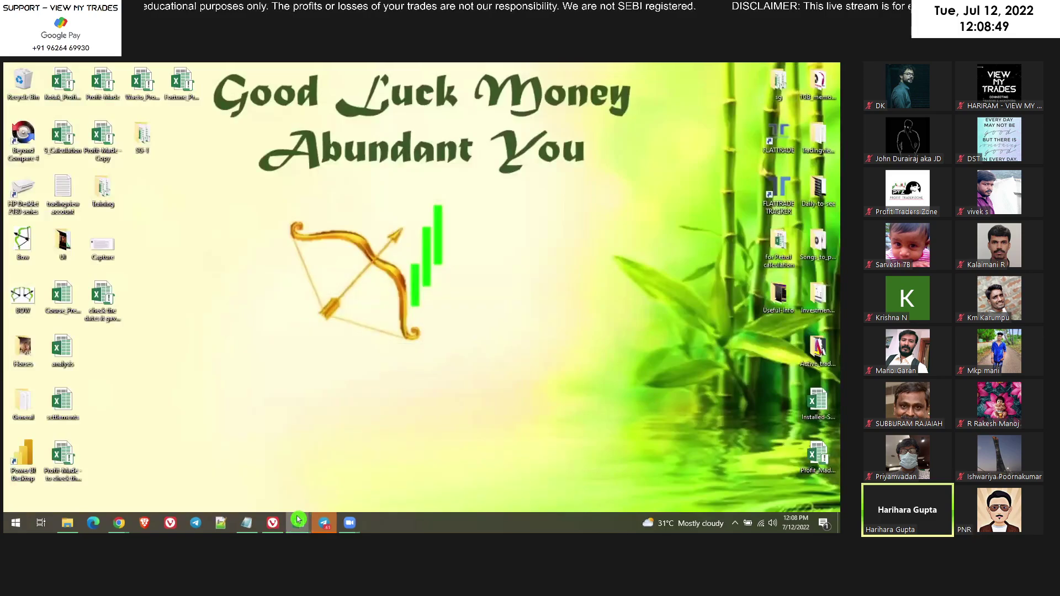
Restore F&O-VMT and scroll the PROFITSS log across to column Y and back to A.
mouse_move(298, 522)
left_click(268, 475)
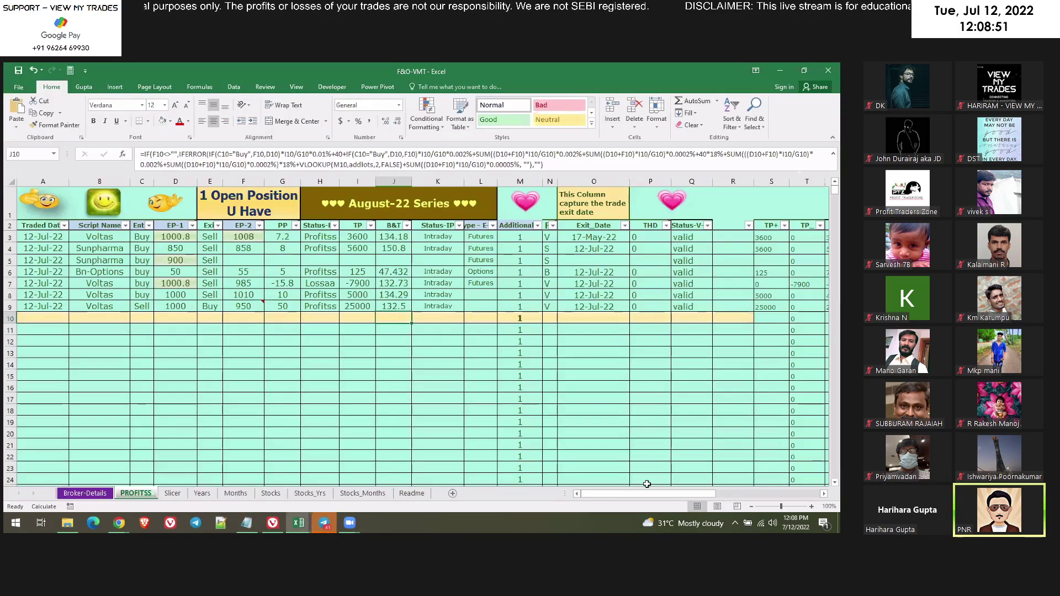
left_click_drag(693, 495, 713, 494)
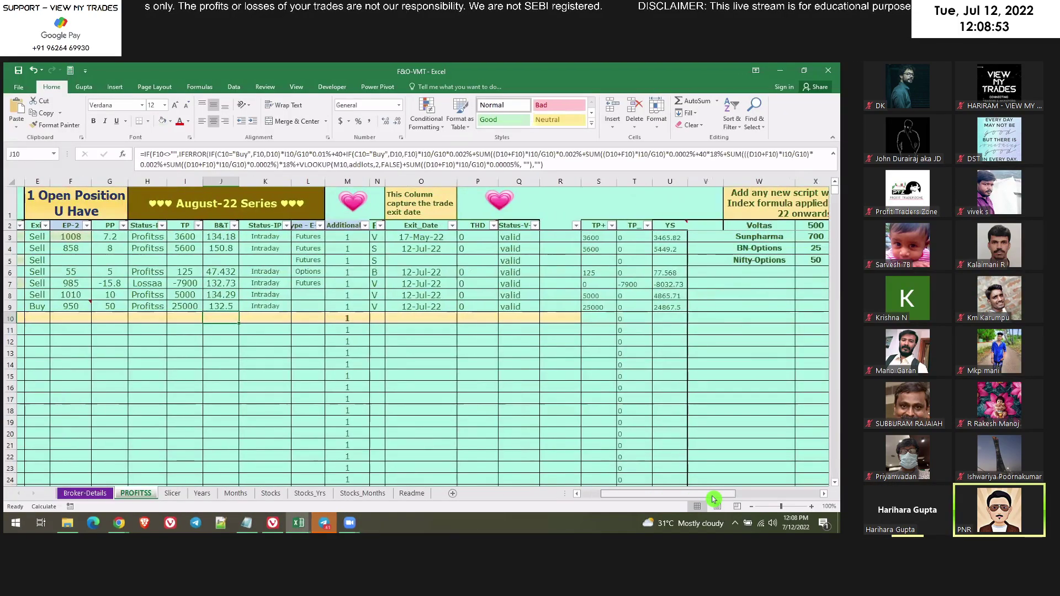
left_click(737, 499)
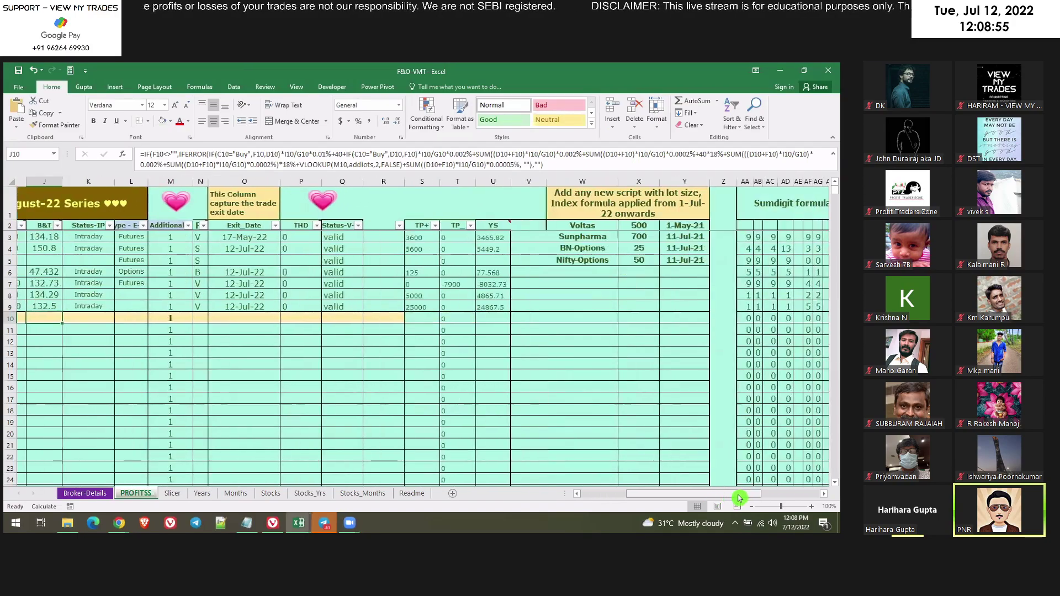
left_click_drag(740, 499, 711, 499)
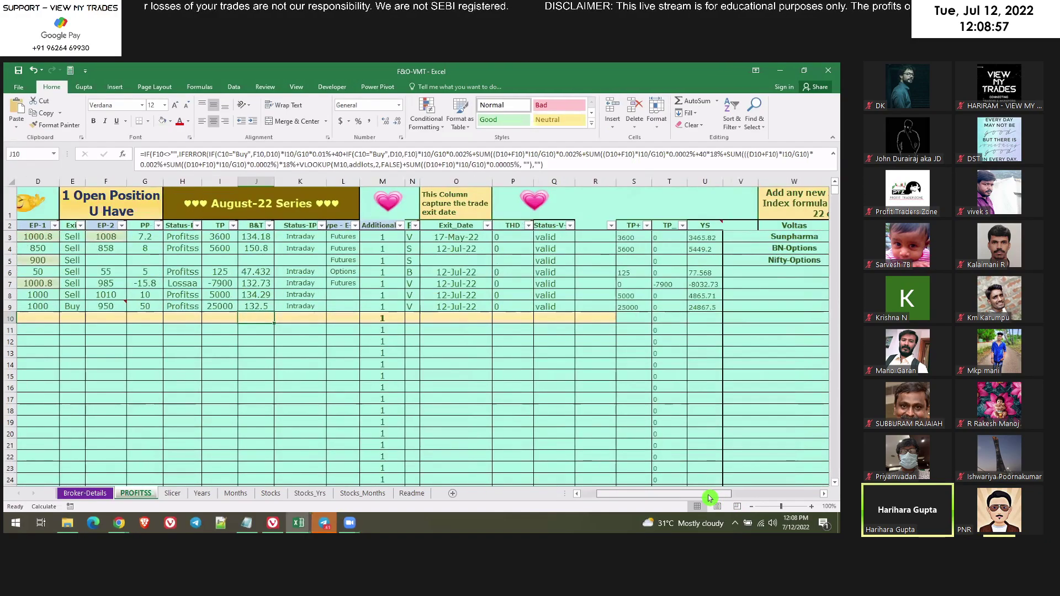
left_click_drag(711, 499, 684, 499)
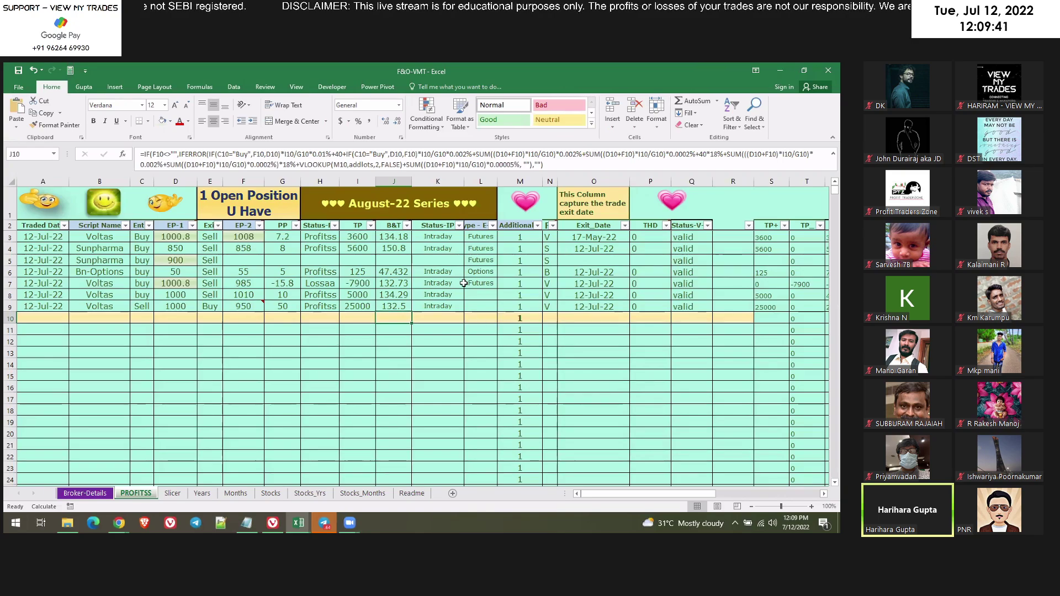
left_click(396, 295)
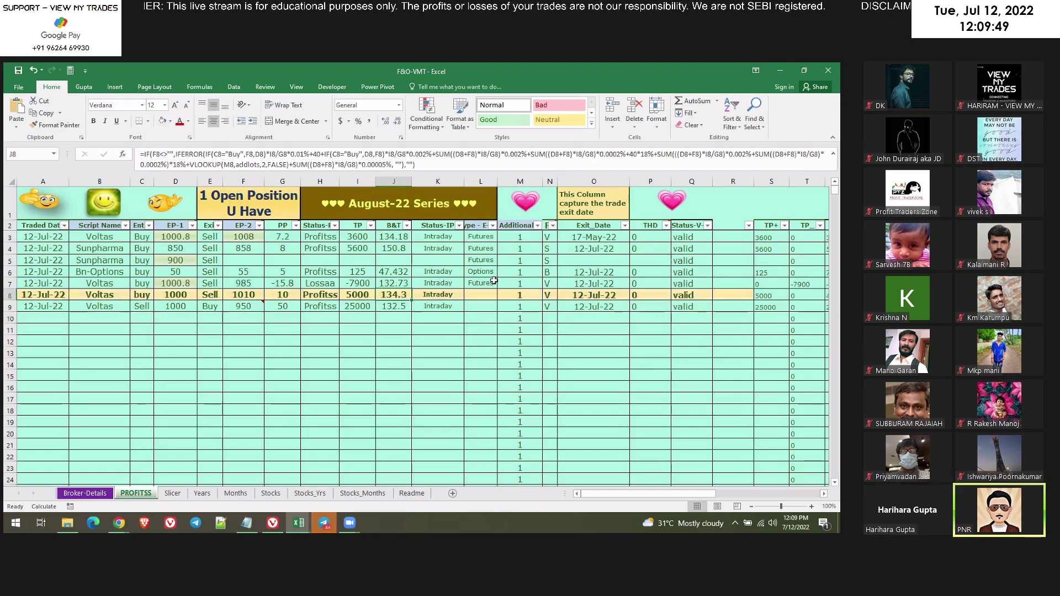
left_click(422, 329)
left_click(402, 321)
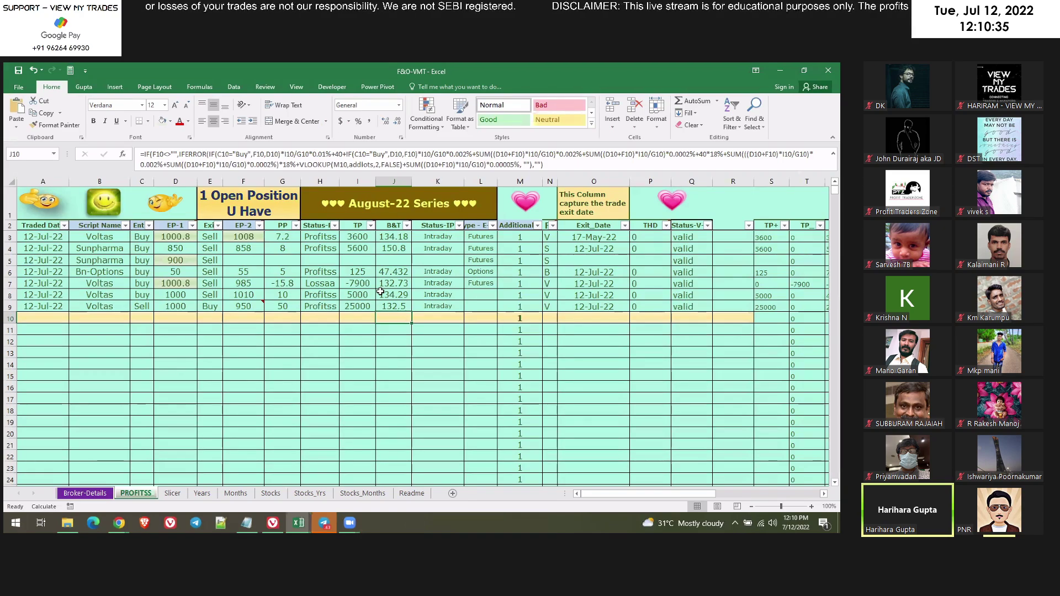
left_click(521, 296)
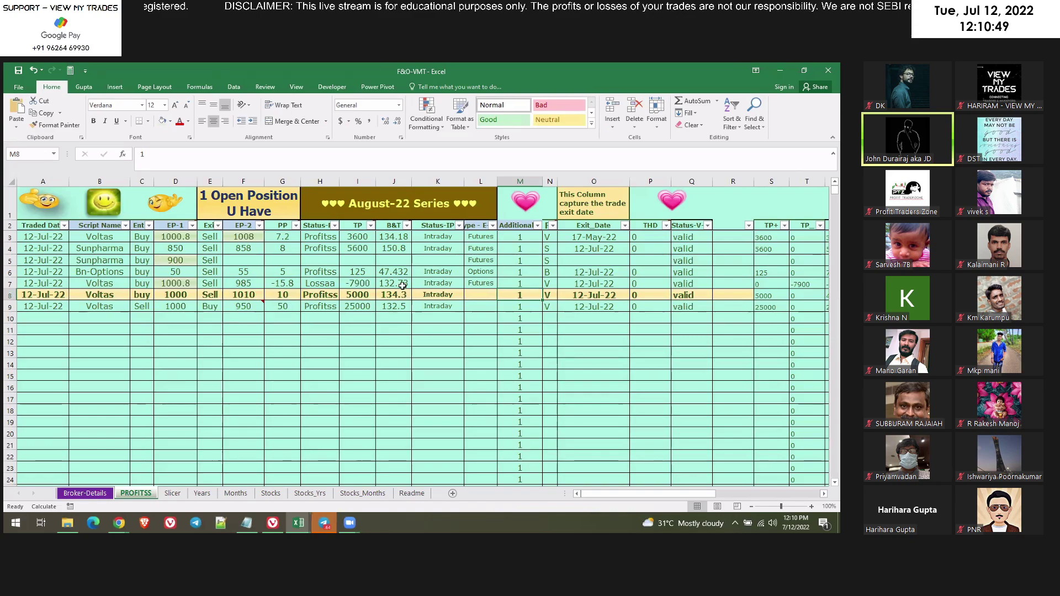
left_click(398, 239)
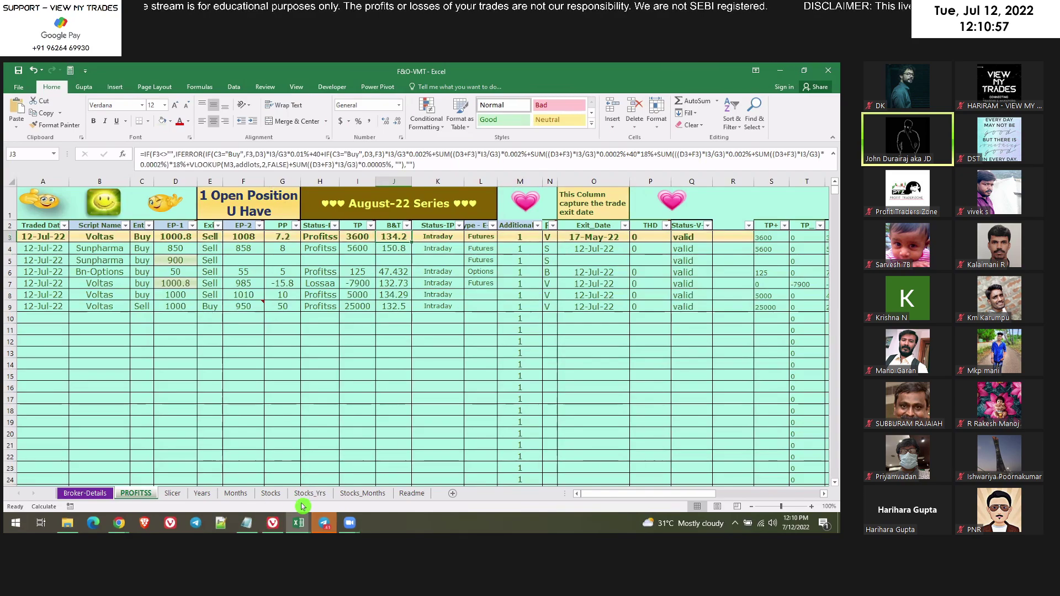
Look at the Stocks pivot's Sum of TP+ field and the Stocks_Yrs yearly pivot.
left_click(270, 493)
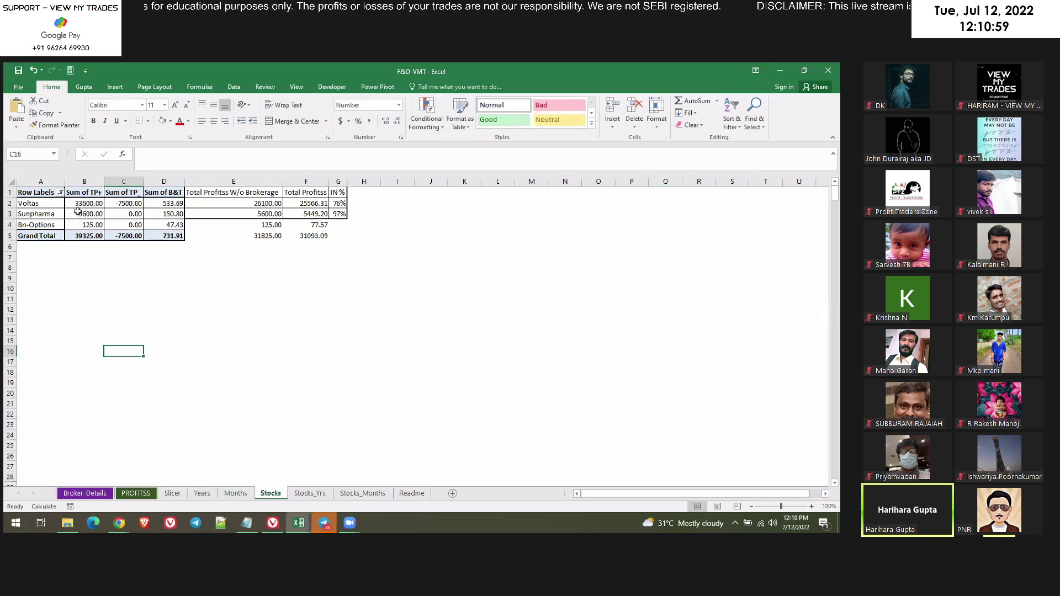
left_click(90, 193)
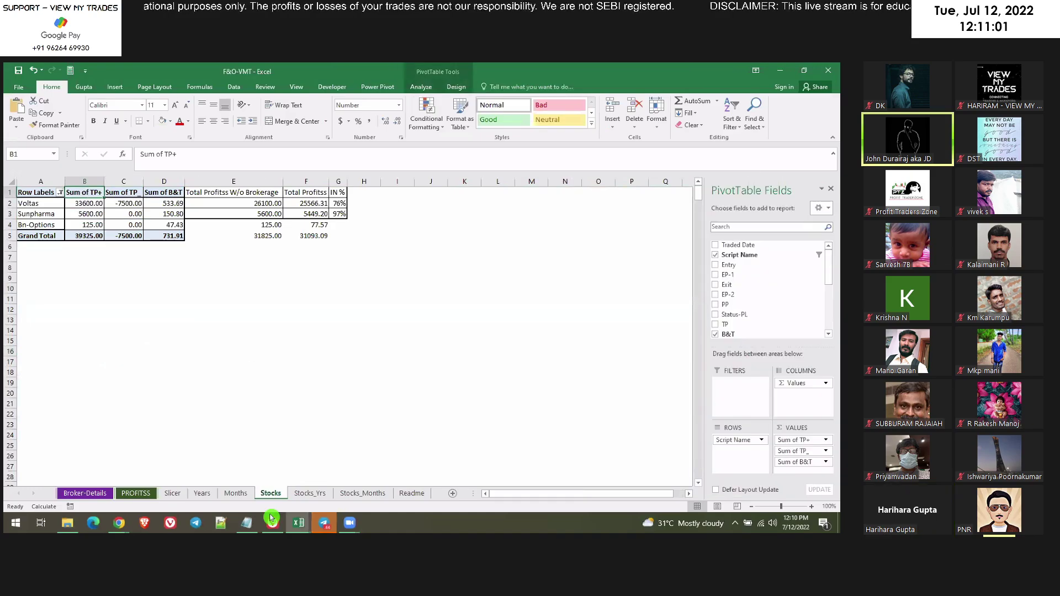
left_click(311, 493)
left_click(98, 194)
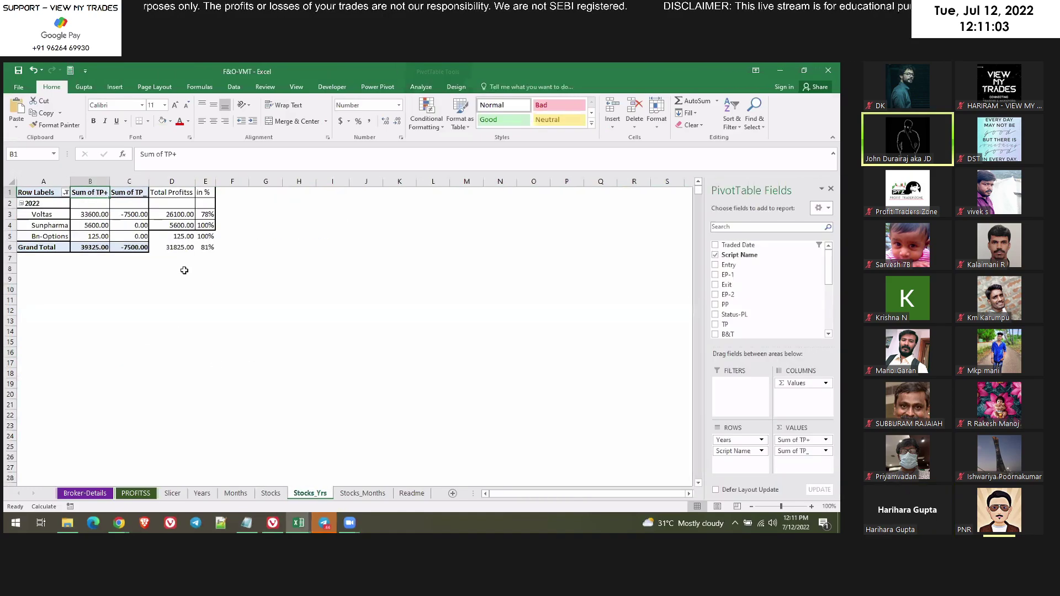
left_click(299, 414)
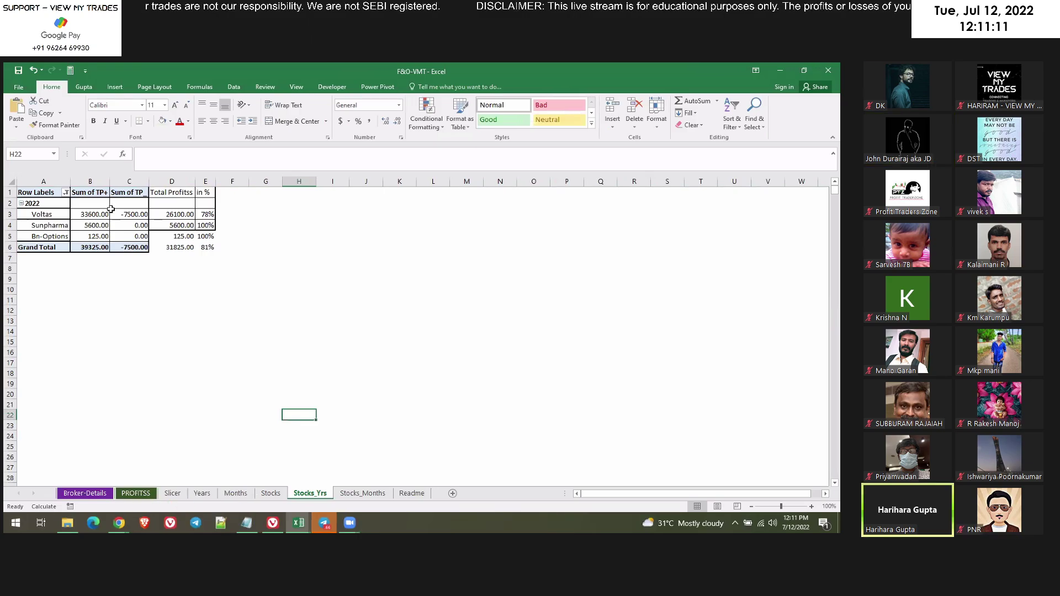
Check Voltas's -7500 TP_ total and the summed B&T values, then switch to Fortune_Profit_Made.
left_click(271, 493)
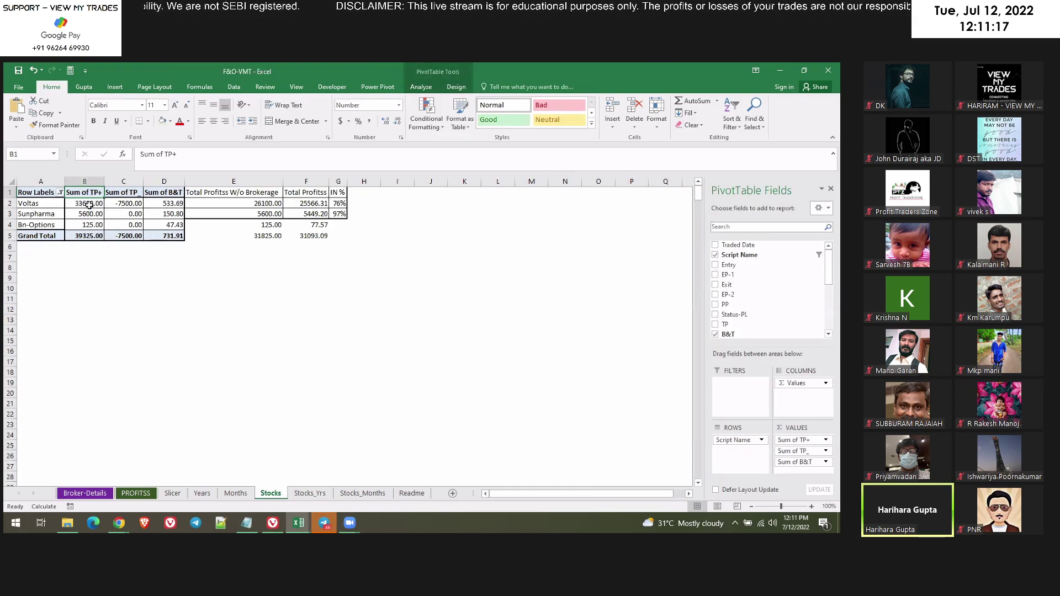
left_click(131, 203)
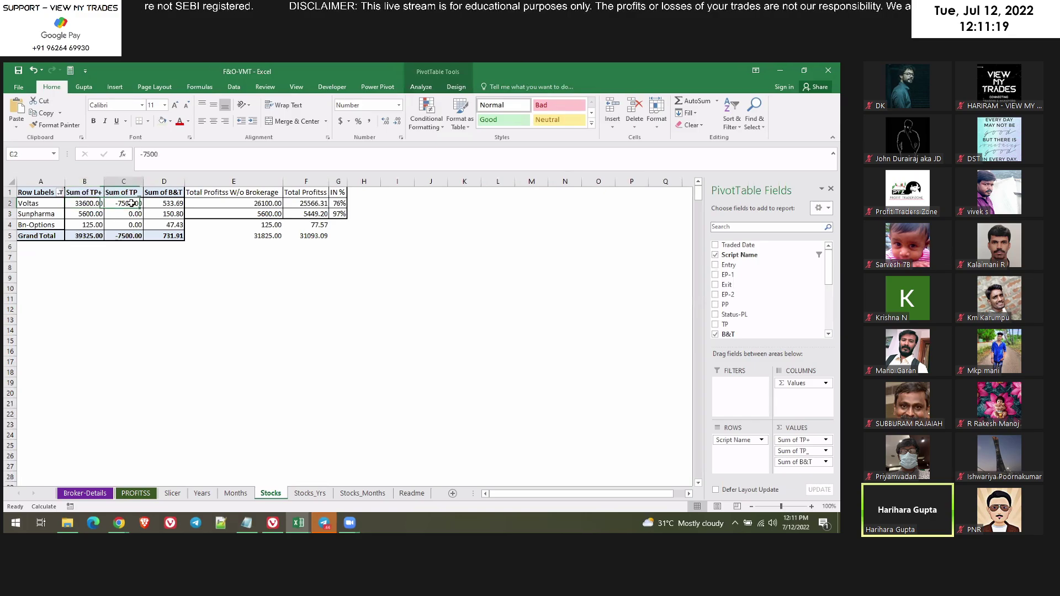
left_click(168, 203)
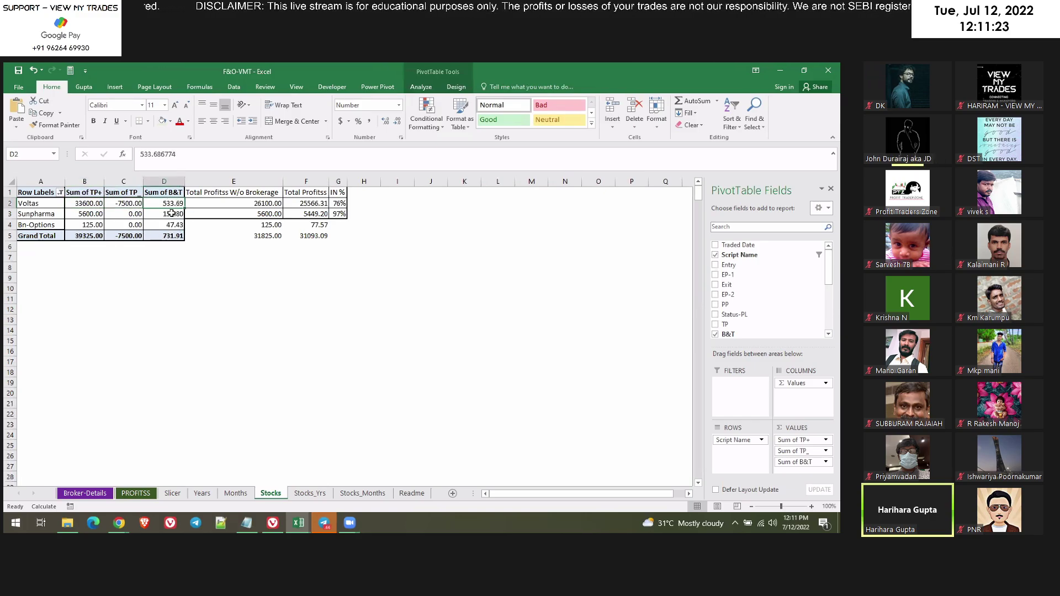
left_click_drag(170, 202, 168, 237)
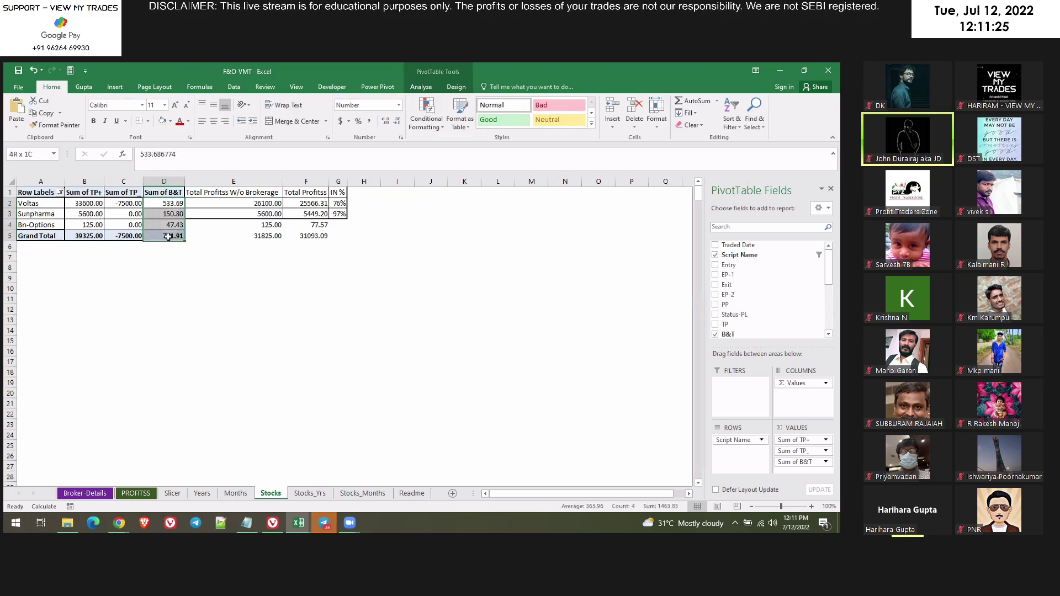
left_click(206, 287)
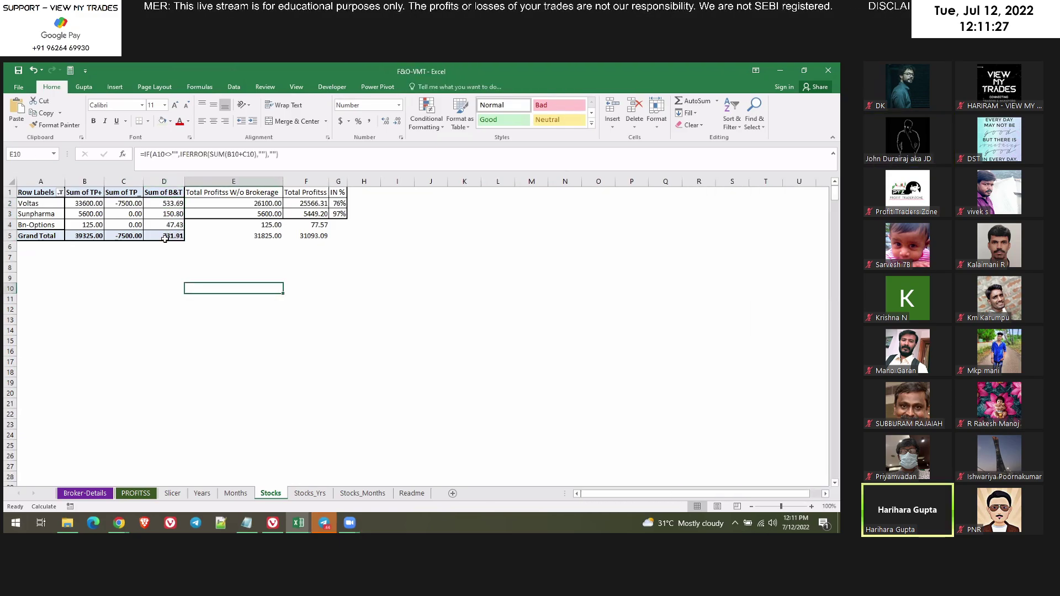
left_click(168, 238)
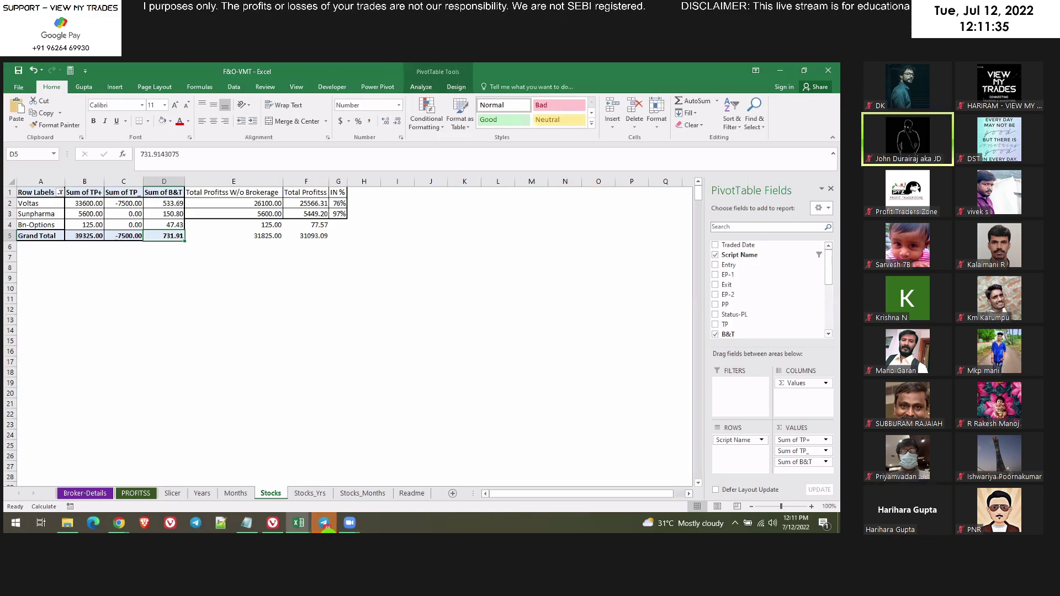
left_click(298, 523)
left_click(379, 496)
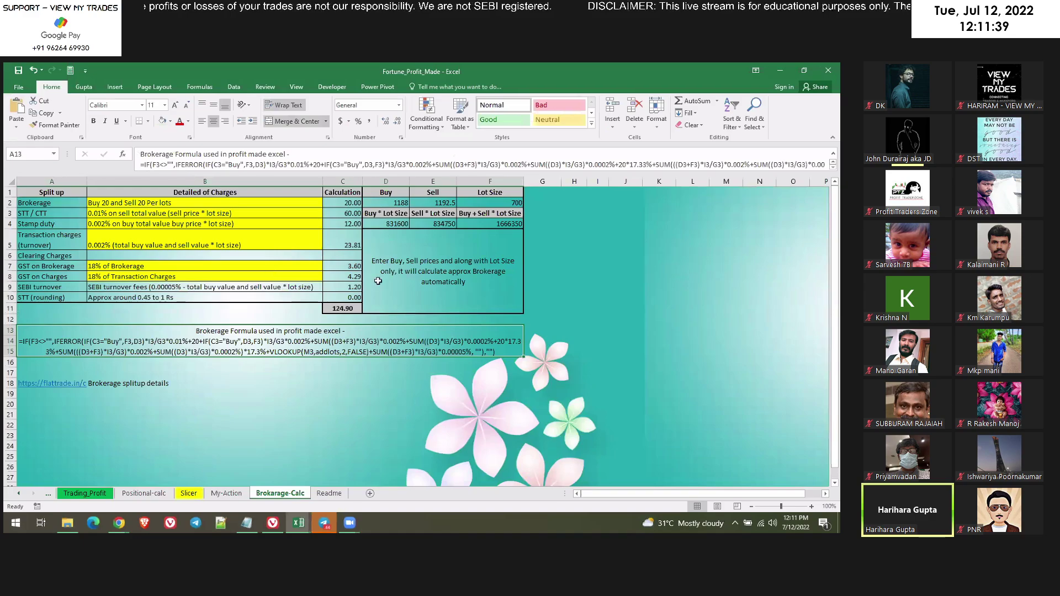
Read the brokerage calculator's D5 instruction note, then minimize Fortune_Profit_Made to reveal F&O-VMT.
left_click(378, 279)
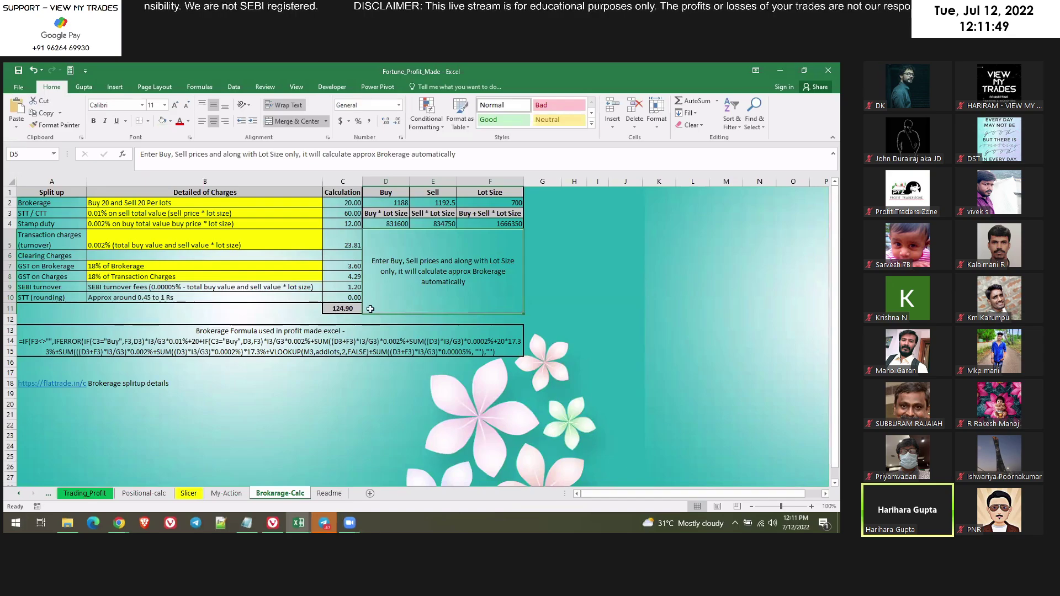
left_click(606, 289)
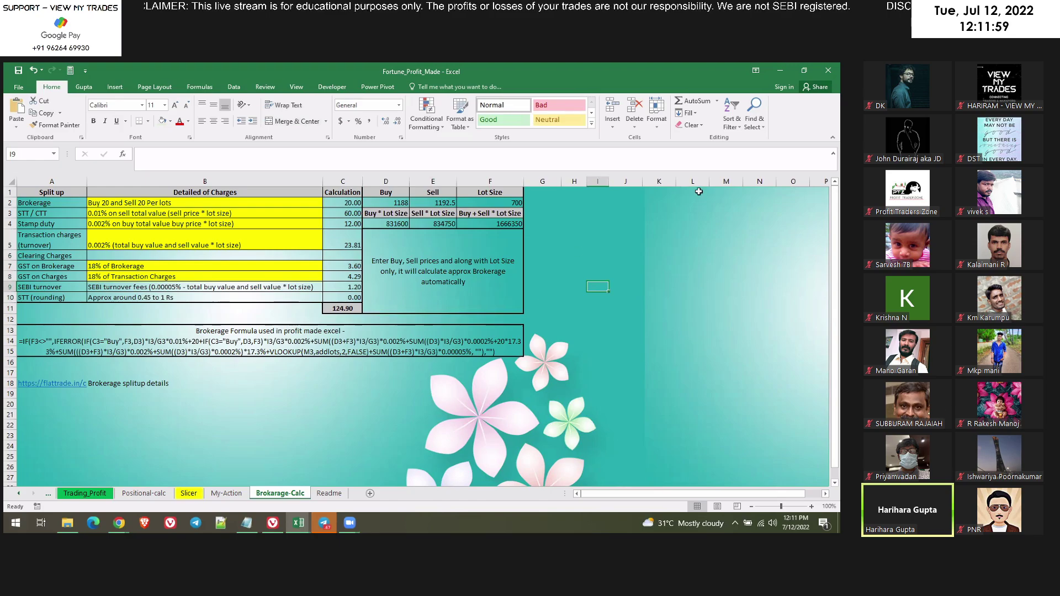
left_click(783, 73)
left_click(472, 352)
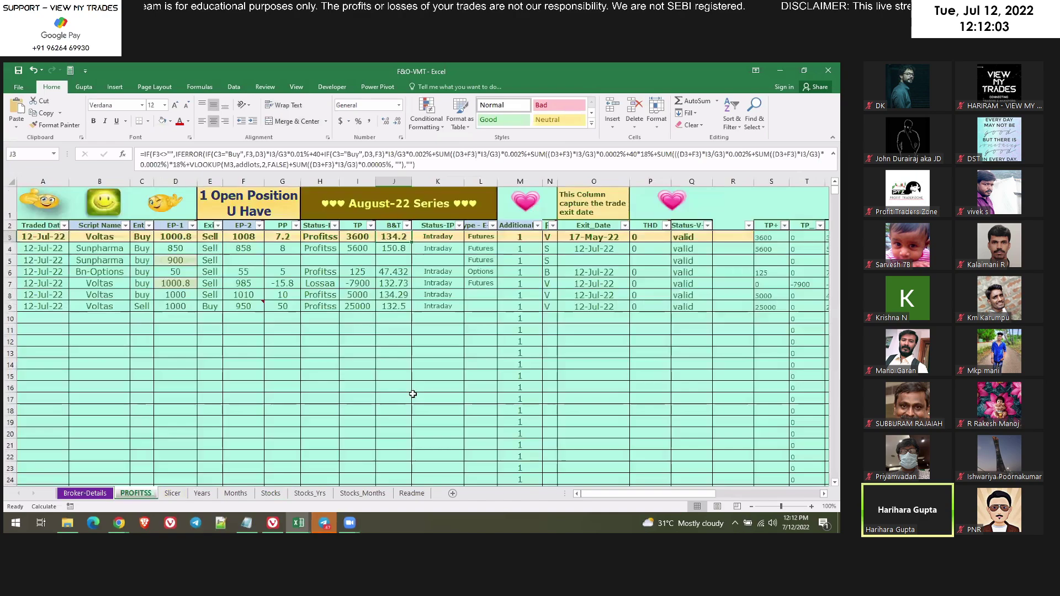
Browse the Slicer and Months pivot sheets, then check the E14 exit formula on PROFITSS.
key("ctrl+Page_Up")
key("ctrl+Page_Up")
key("ctrl+Page_Up")
left_click(413, 395)
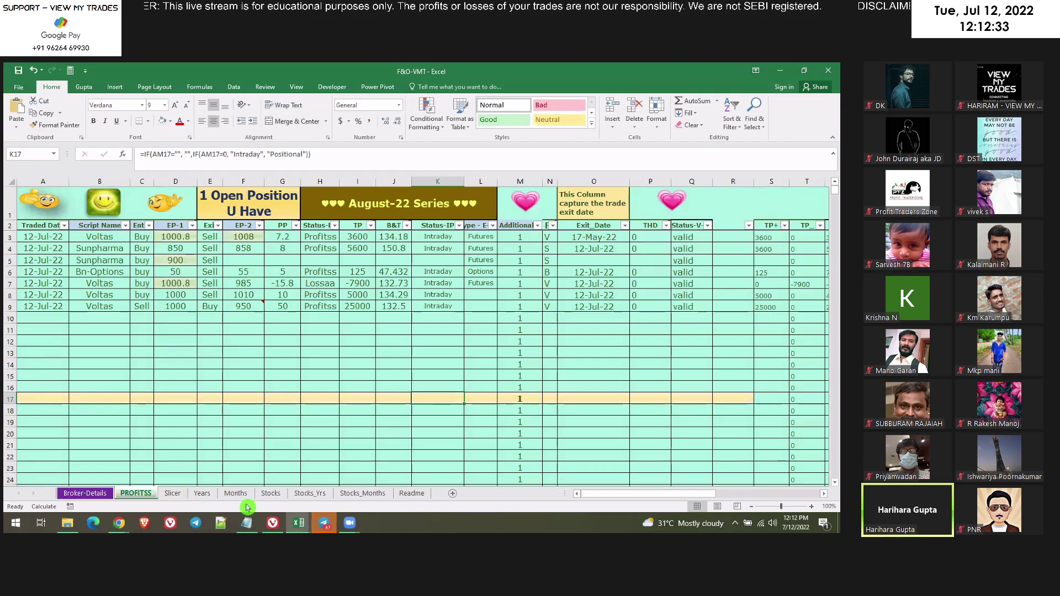
left_click(173, 493)
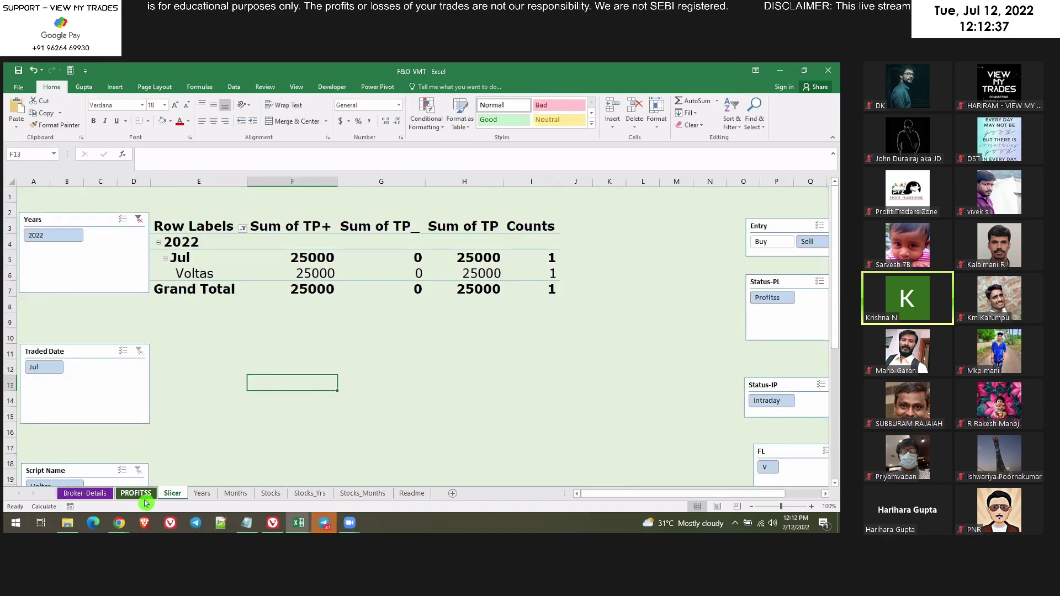
left_click(236, 493)
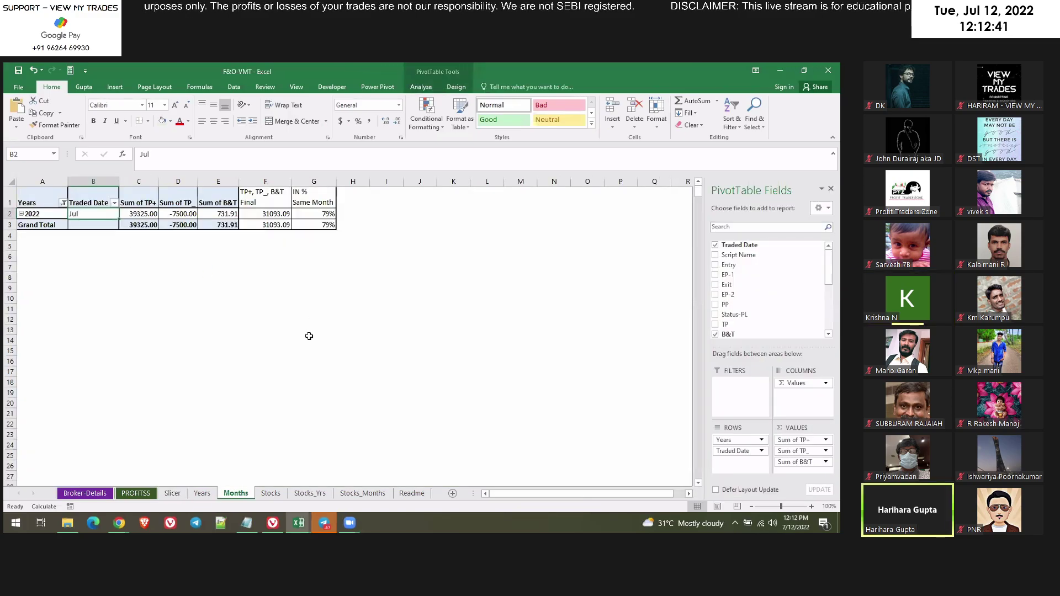
left_click(136, 494)
left_click(212, 366)
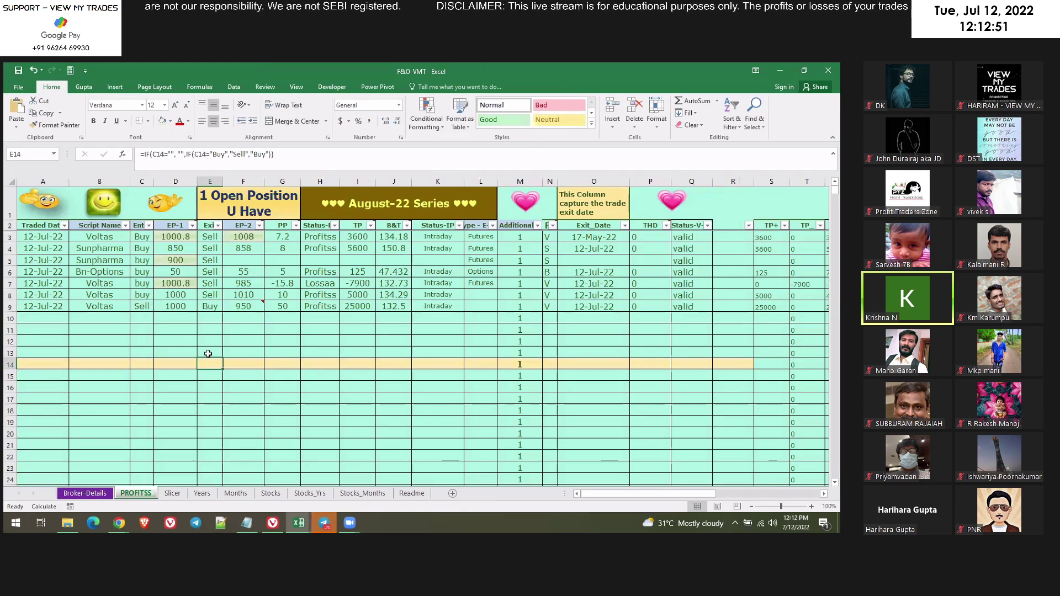
Insert a blank column before the Ent column C.
left_click(141, 184)
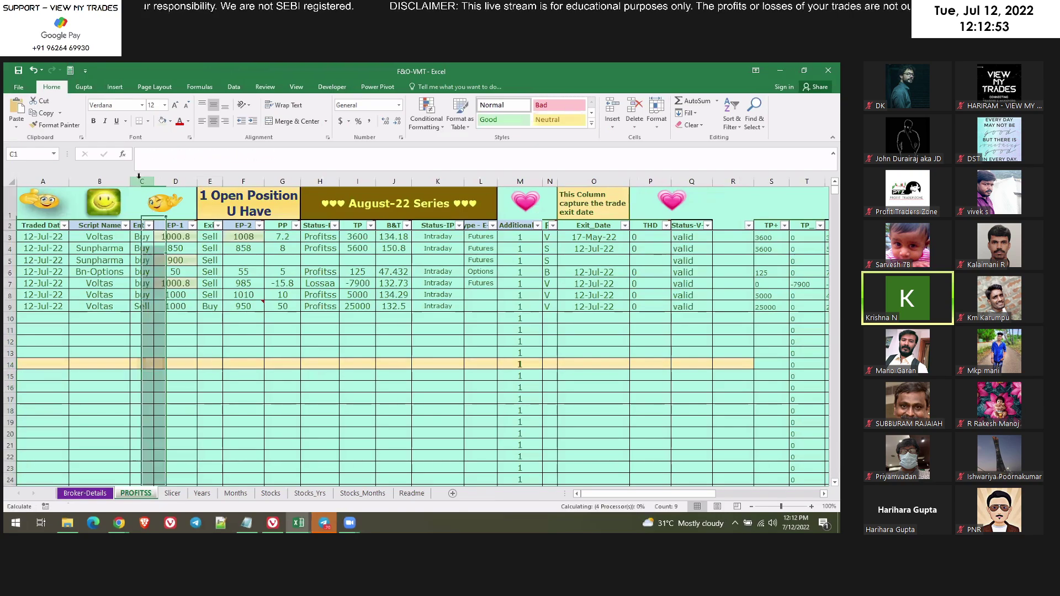
right_click(141, 182)
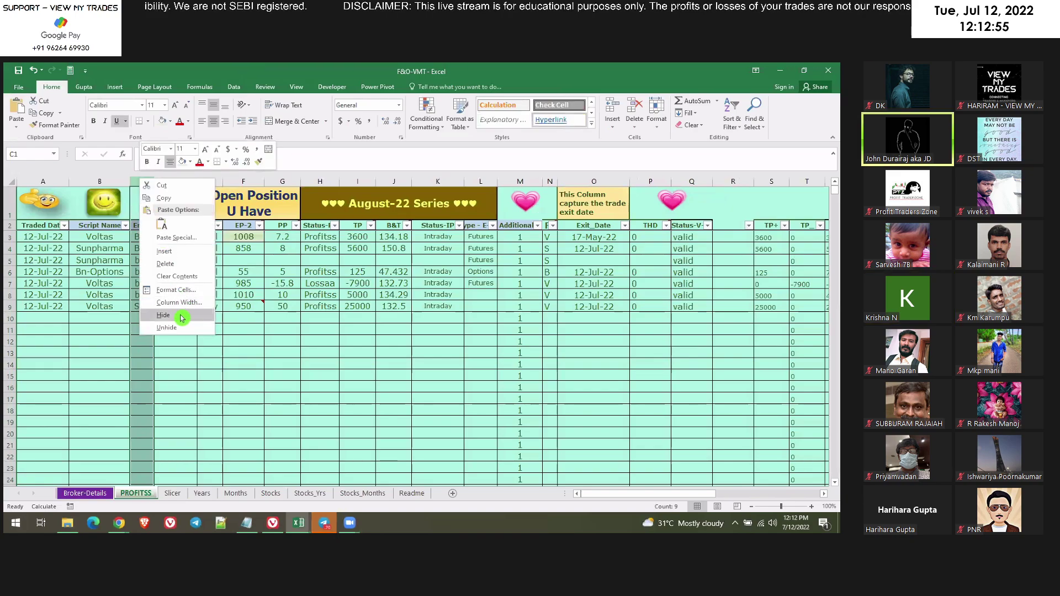
key("Escape")
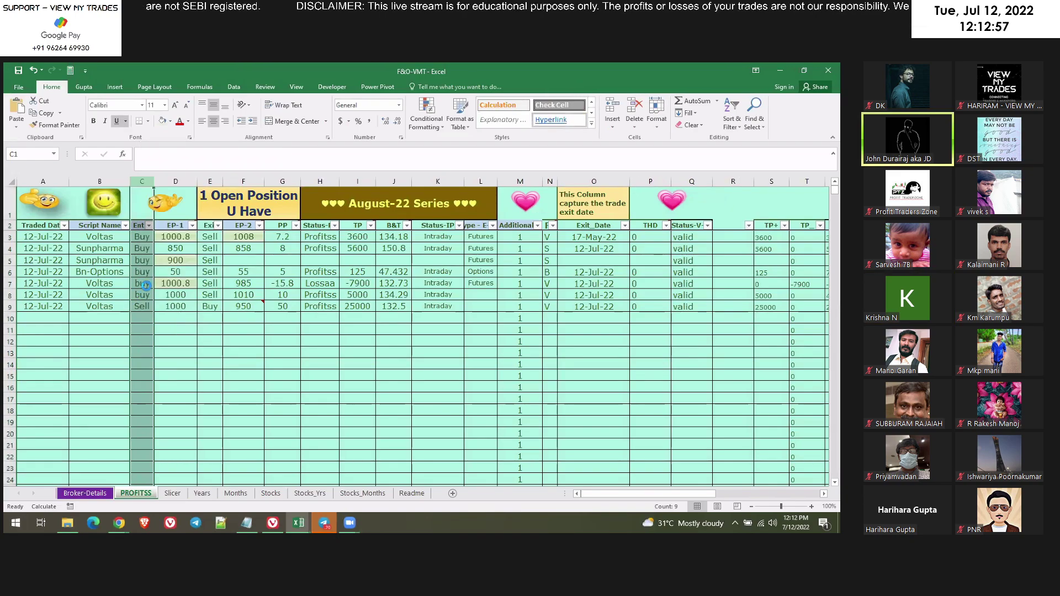
key("ctrl+plus")
Label the Voltas trades in C7 and C8 as 'straddle'.
left_click(145, 286)
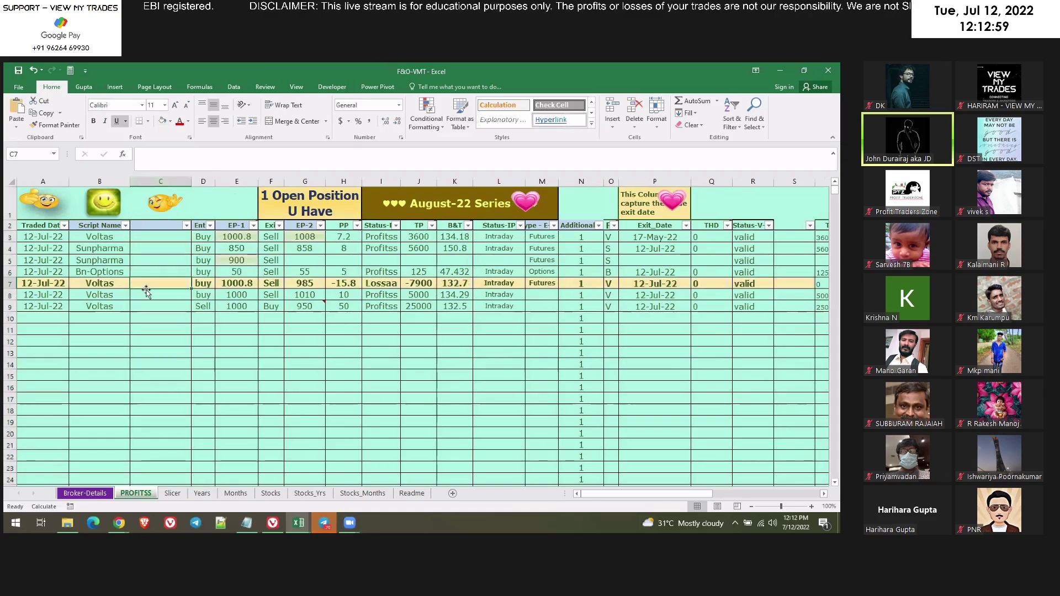
type("strade")
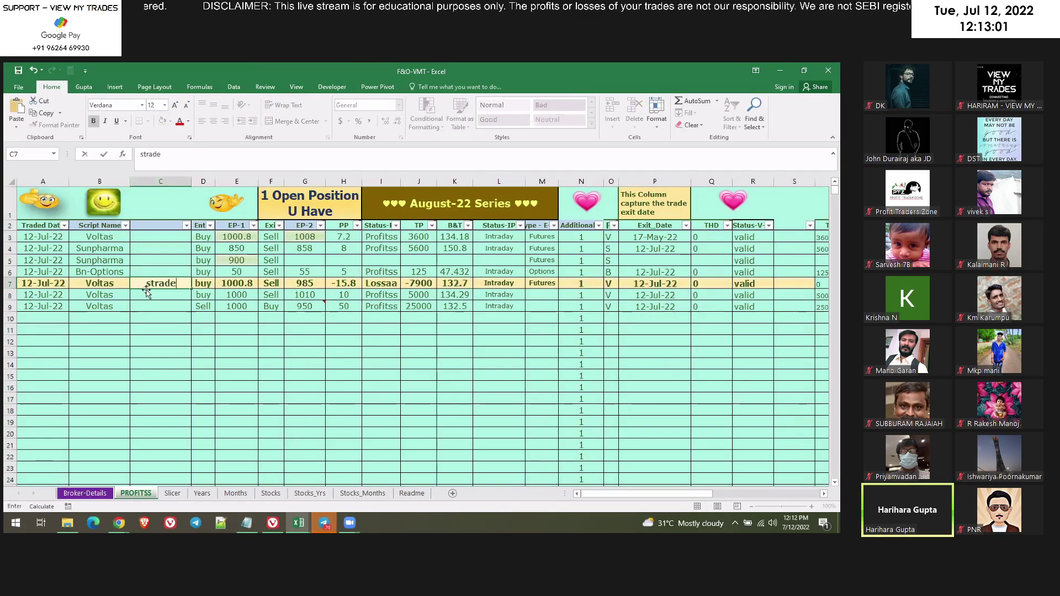
key("BackSpace")
type("de")
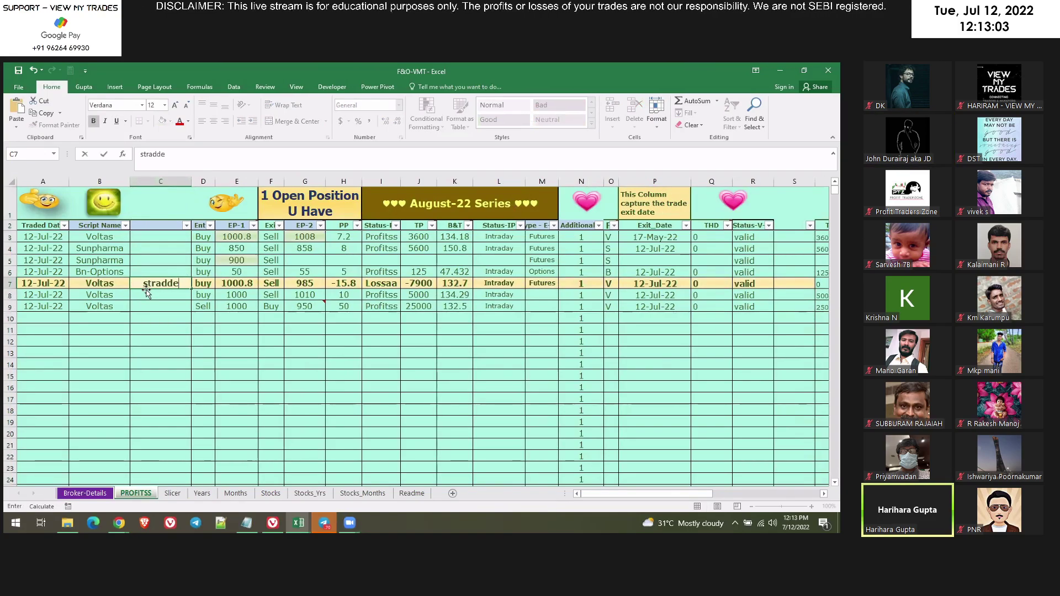
key("BackSpace")
type("le")
key("Return")
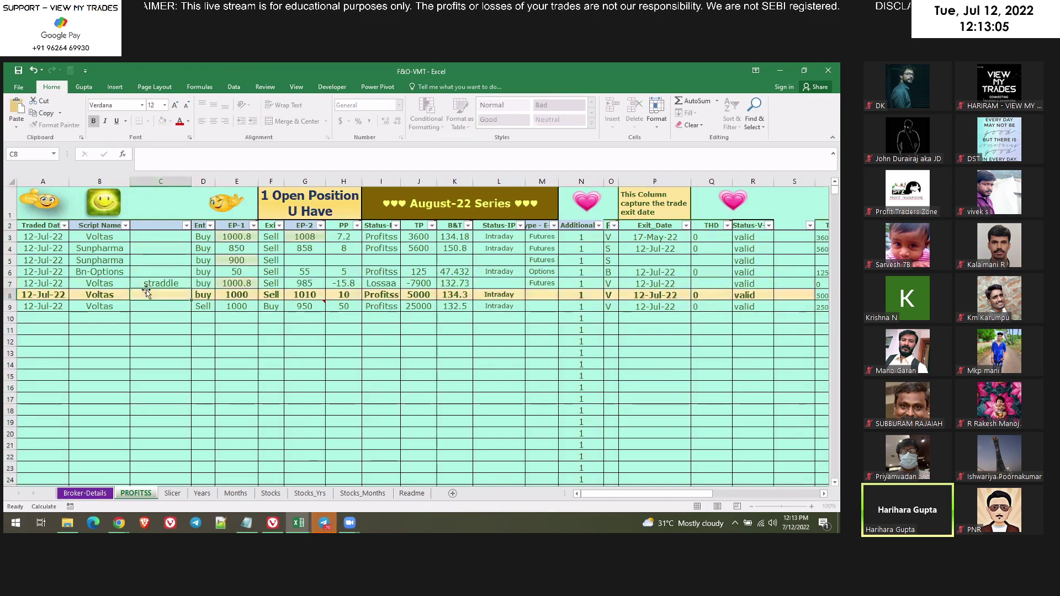
type("straddle")
key("Return")
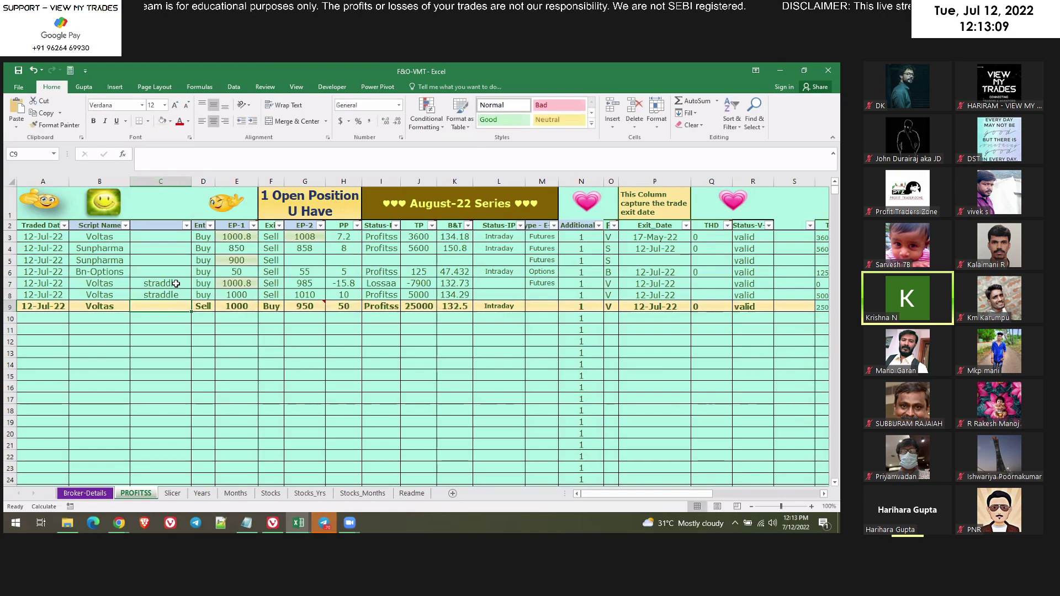
Highlight the two straddle labels and both straddle trade rows across their full width.
left_click_drag(176, 283, 177, 295)
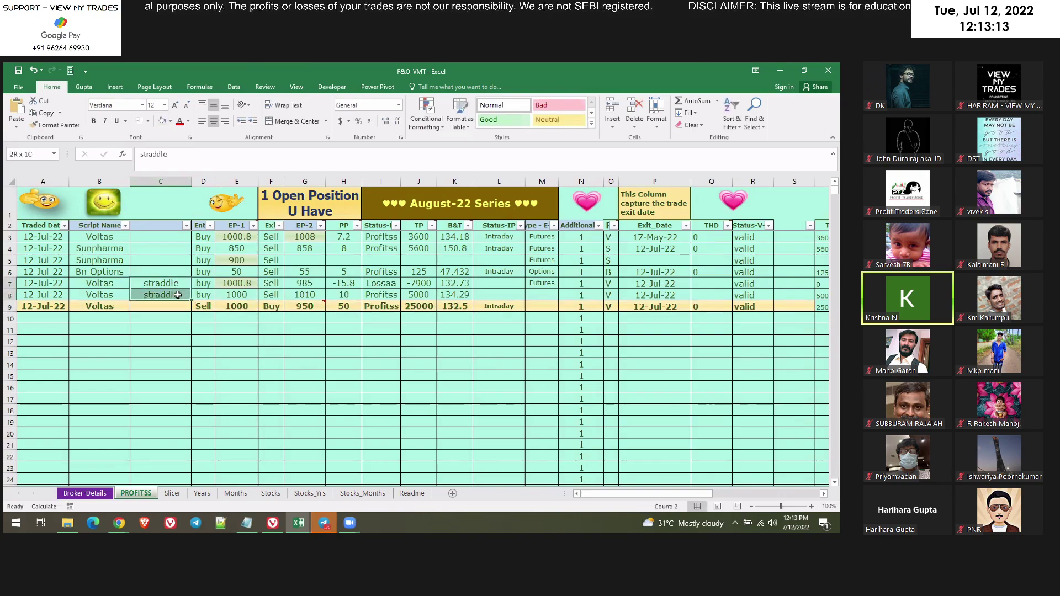
left_click_drag(177, 295, 177, 295)
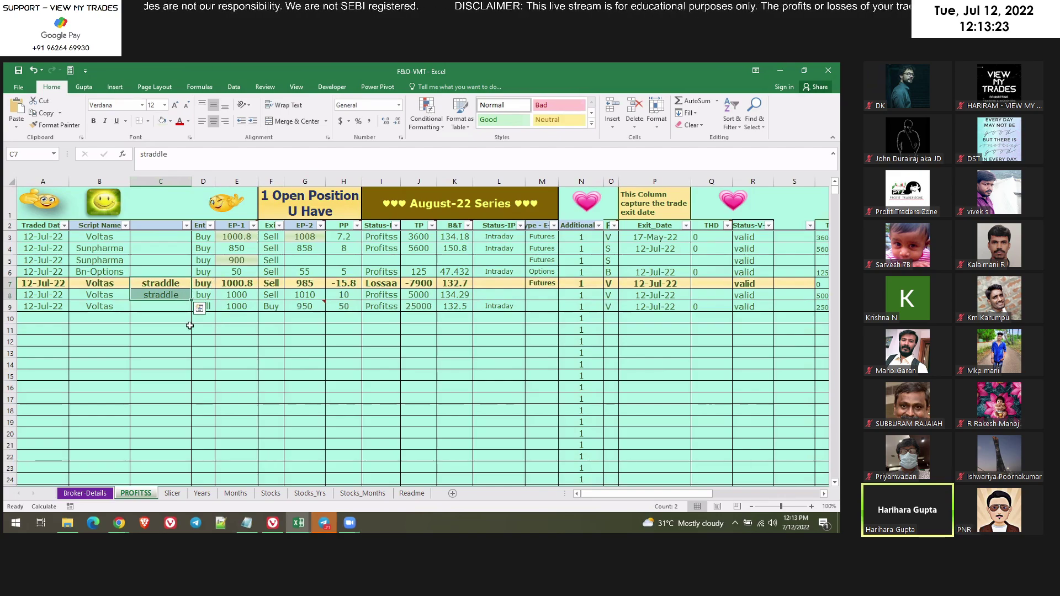
left_click(163, 315)
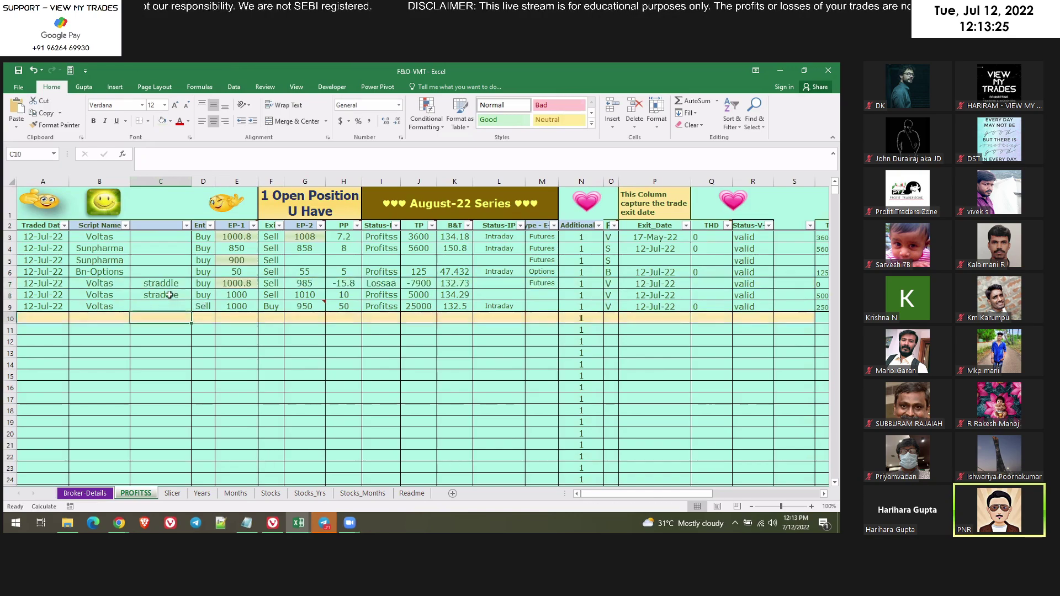
left_click_drag(174, 283, 173, 302)
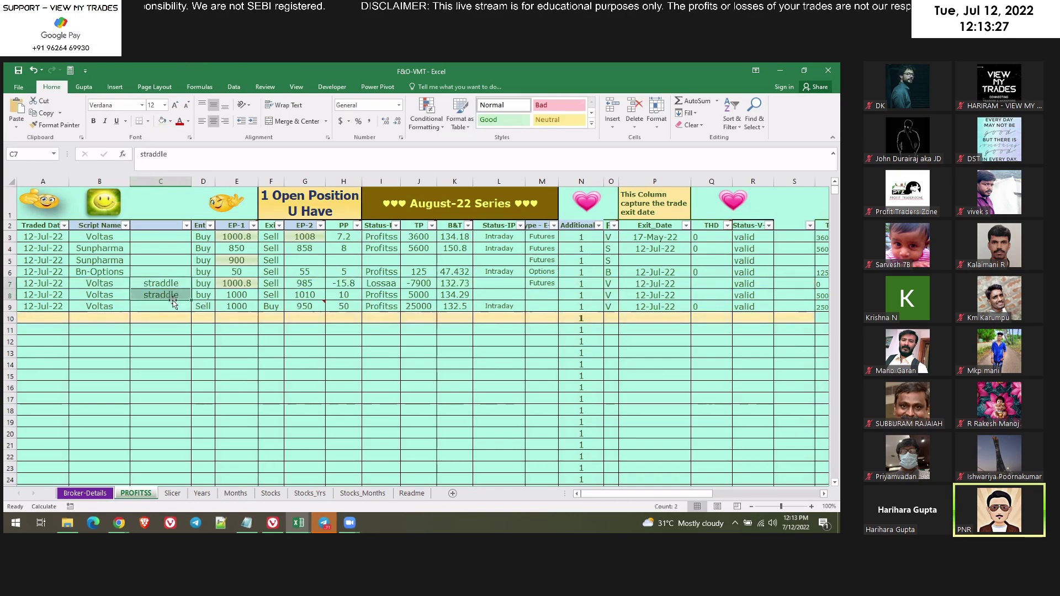
left_click(181, 342)
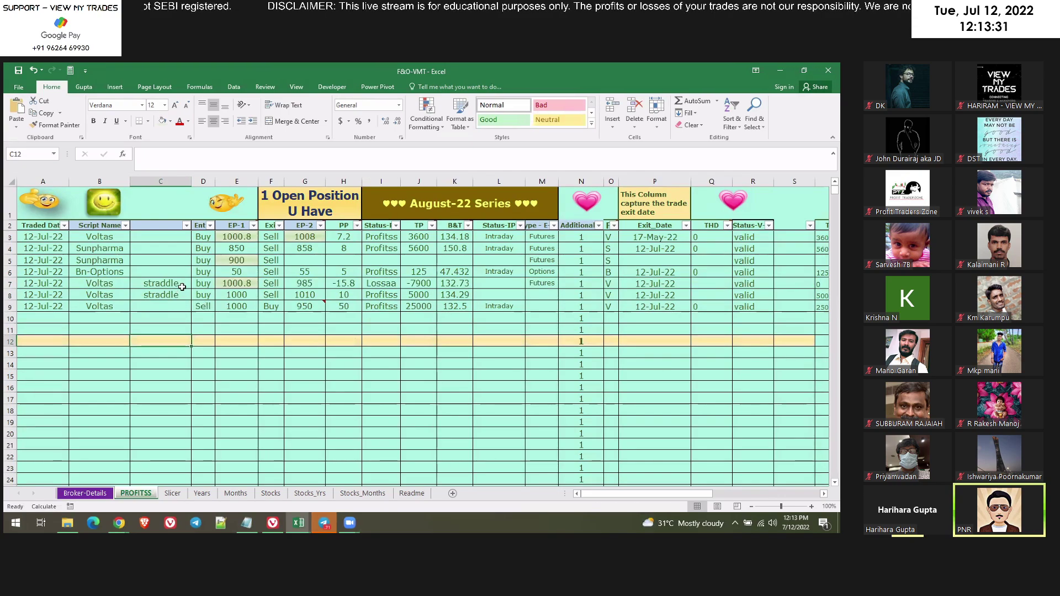
left_click_drag(184, 283, 181, 294)
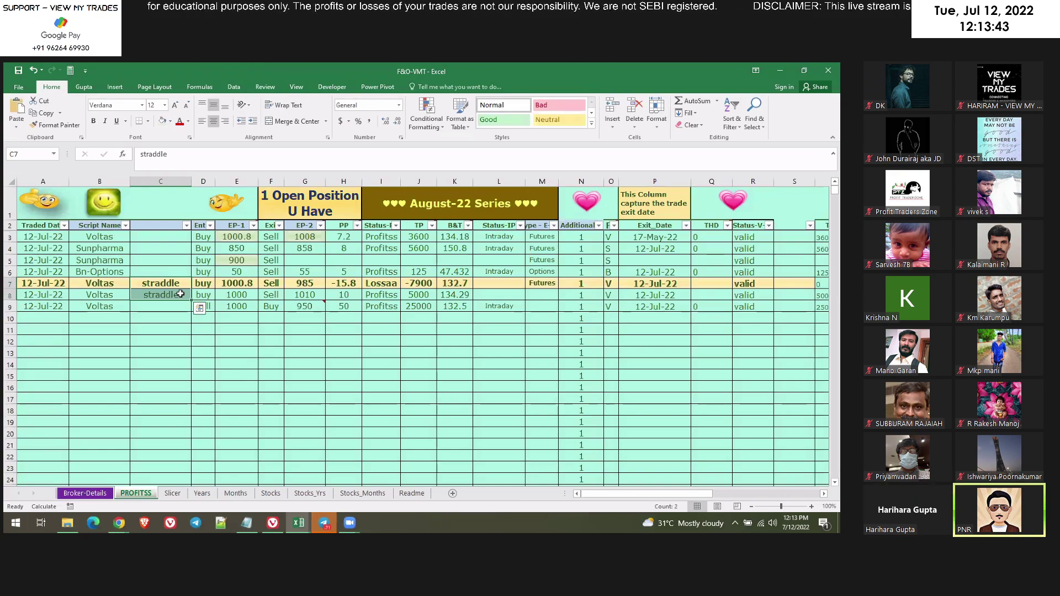
left_click(177, 389)
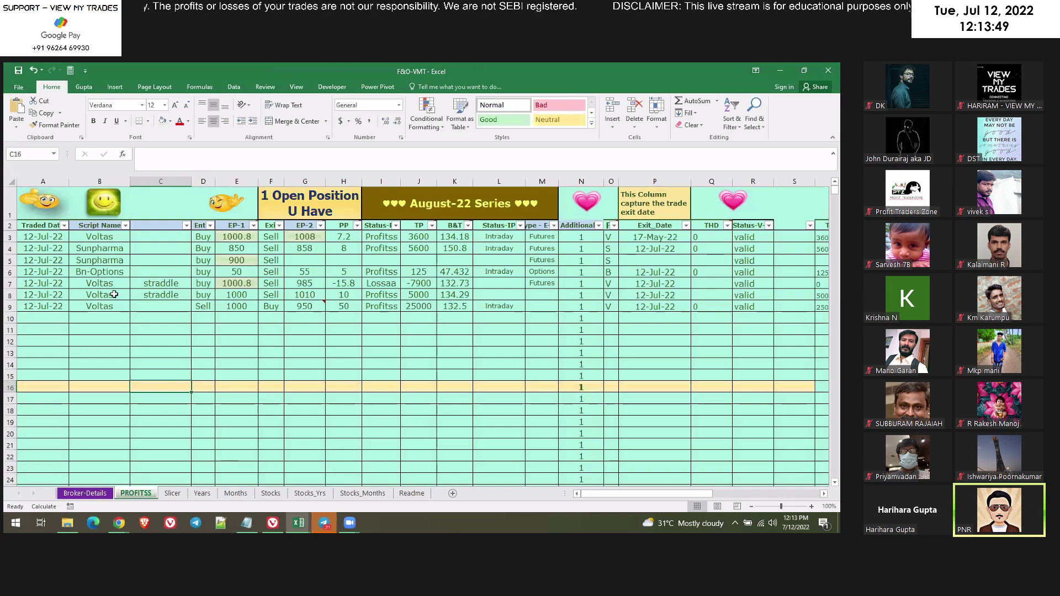
left_click_drag(39, 284, 483, 287)
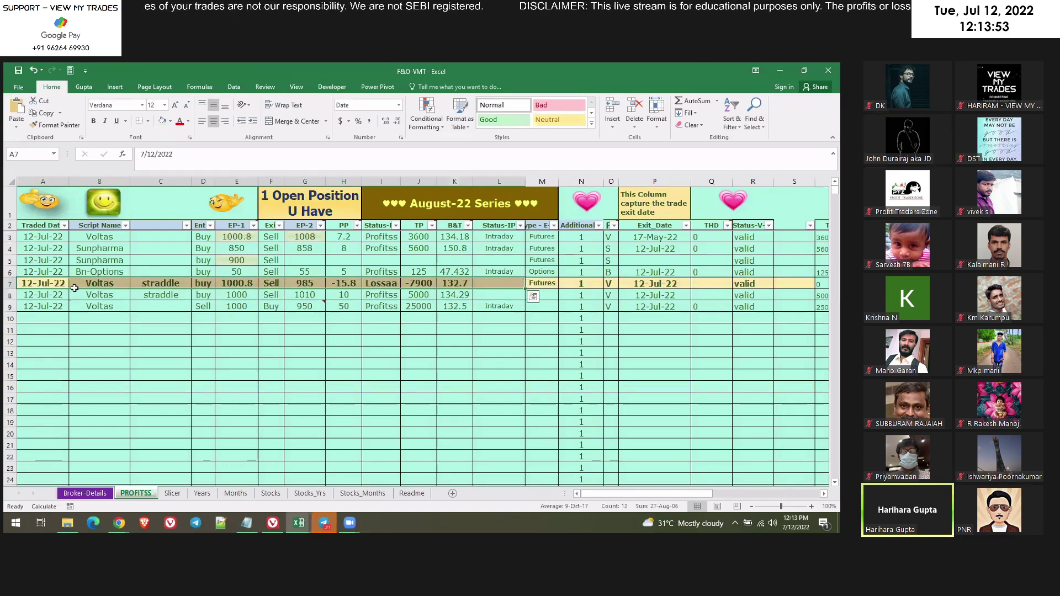
left_click_drag(75, 287, 201, 309)
left_click_drag(350, 315, 568, 296)
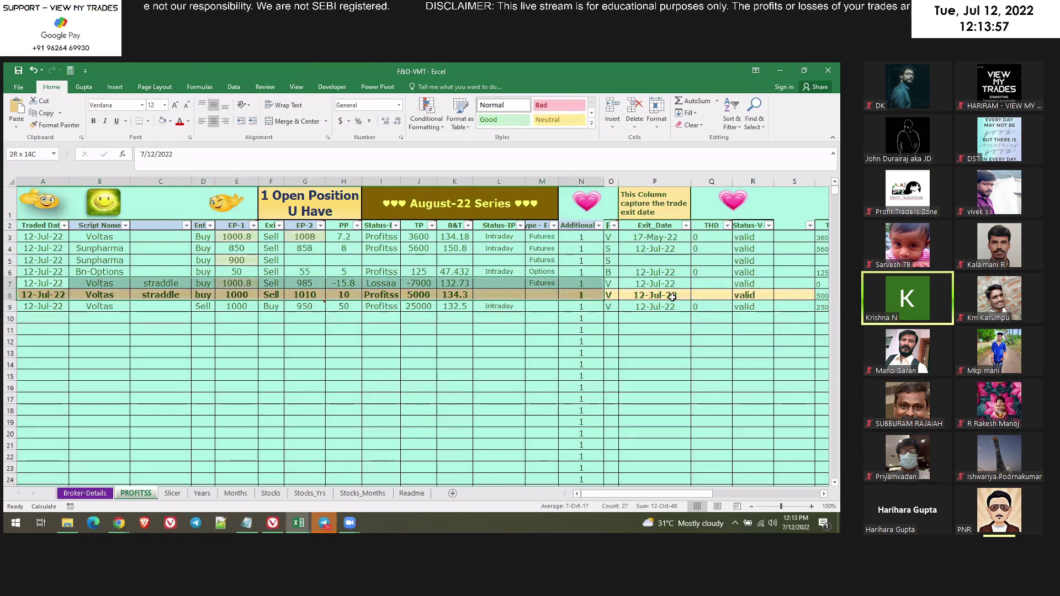
left_click_drag(567, 296, 772, 299)
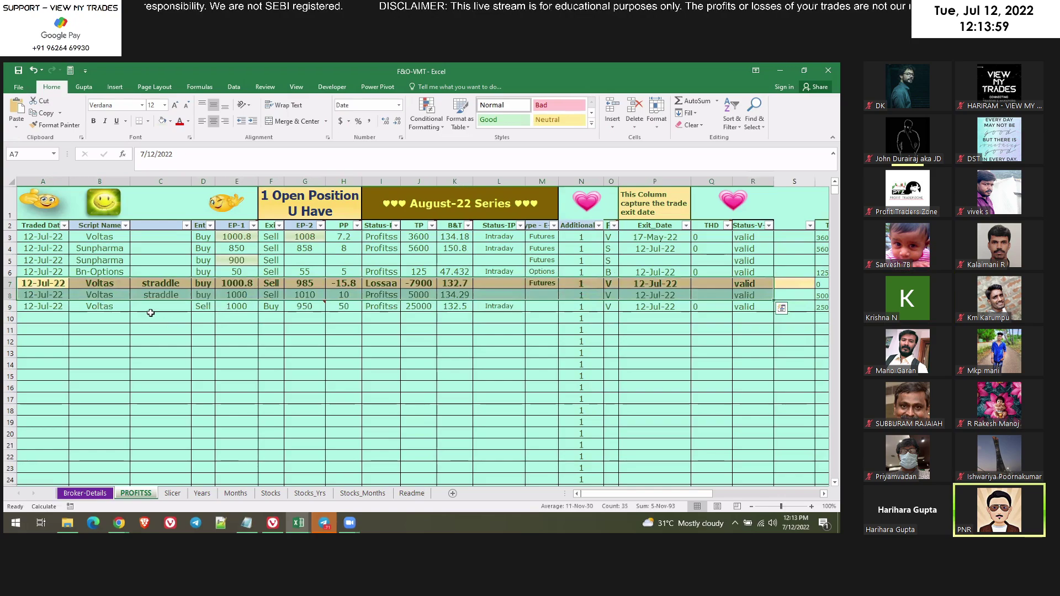
left_click(138, 350)
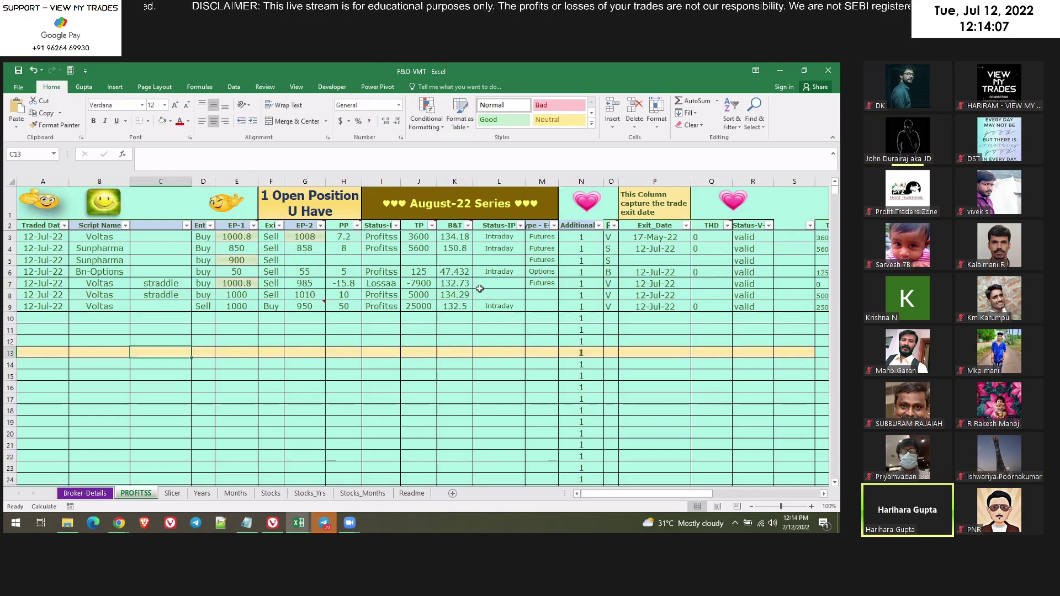
Select the Script Name column and look at the Conditional Formatting options without changing anything.
left_click(100, 181)
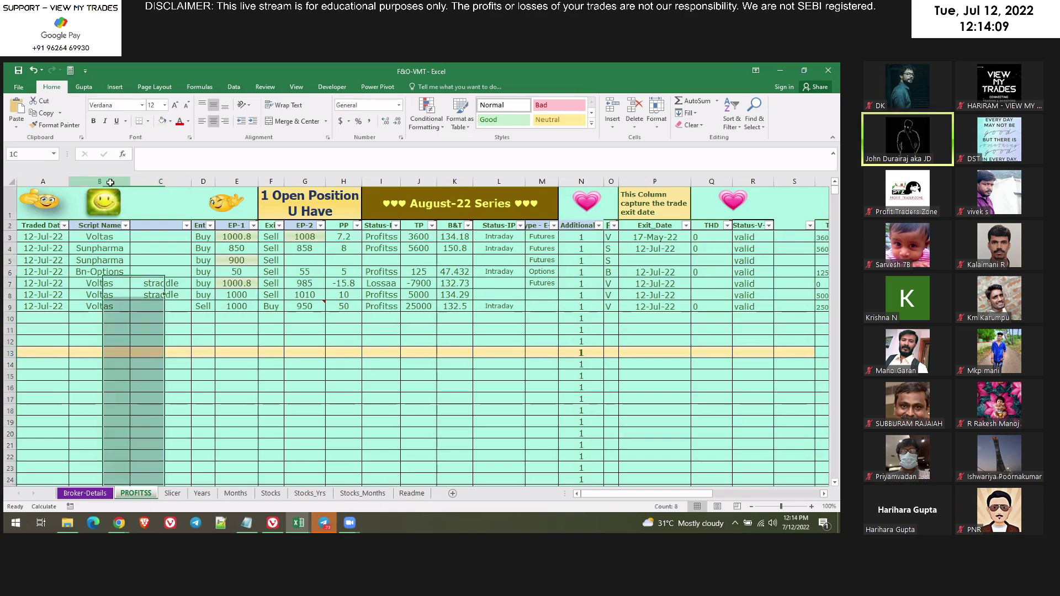
left_click(426, 117)
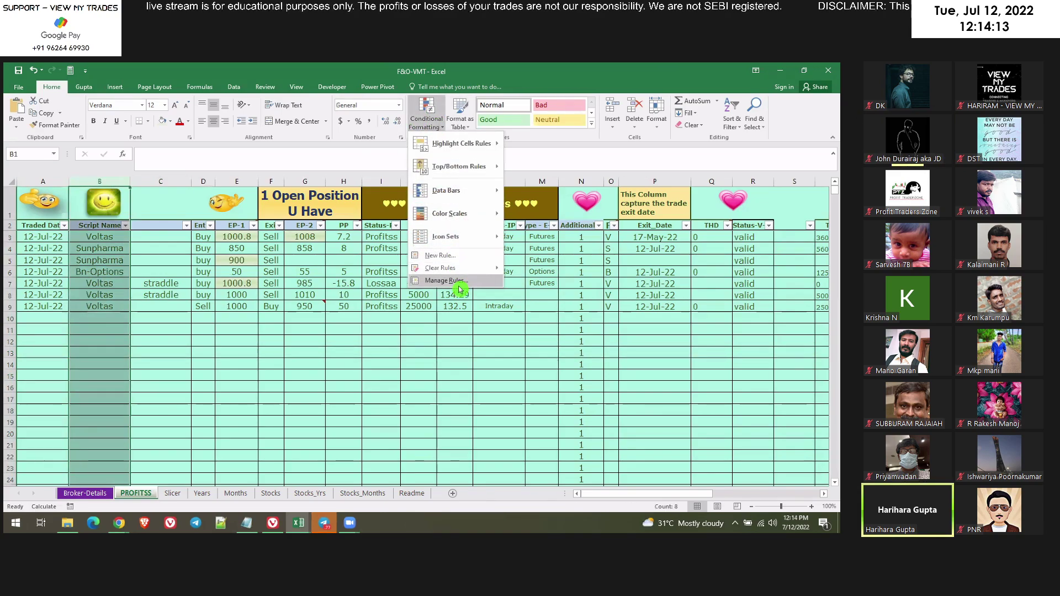
left_click(269, 372)
left_click(777, 71)
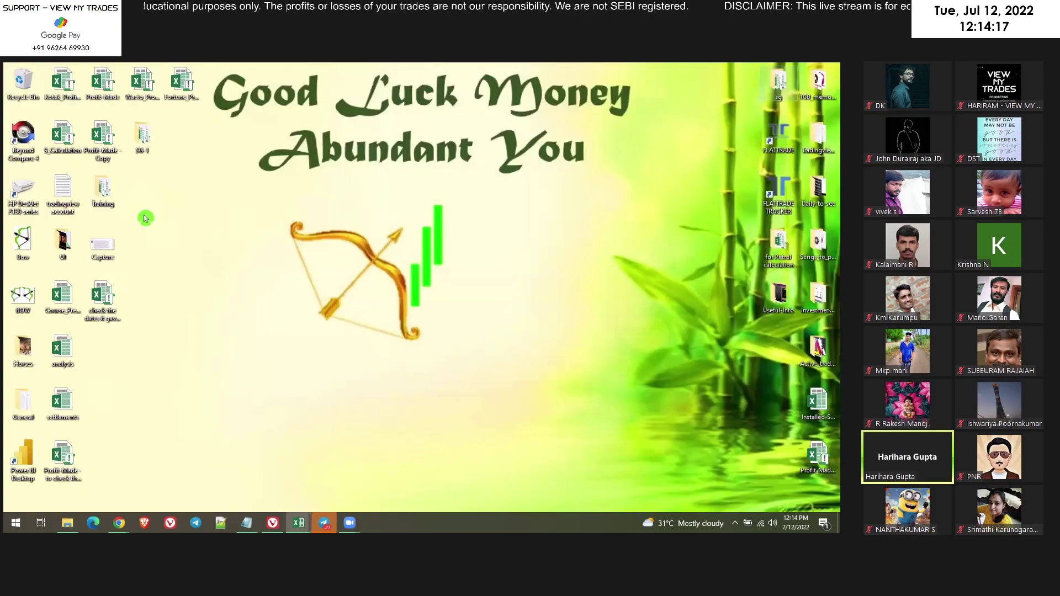
double_click(106, 102)
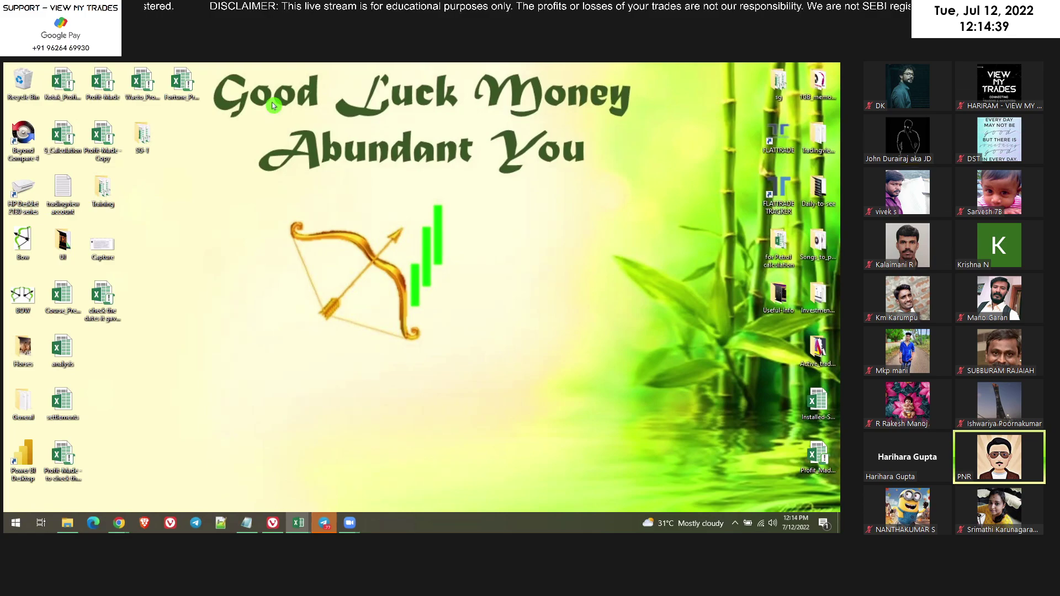
Switch to the Profit-Made workbook and scroll through the Stocks_Months pivot to its top.
key("alt+Tab")
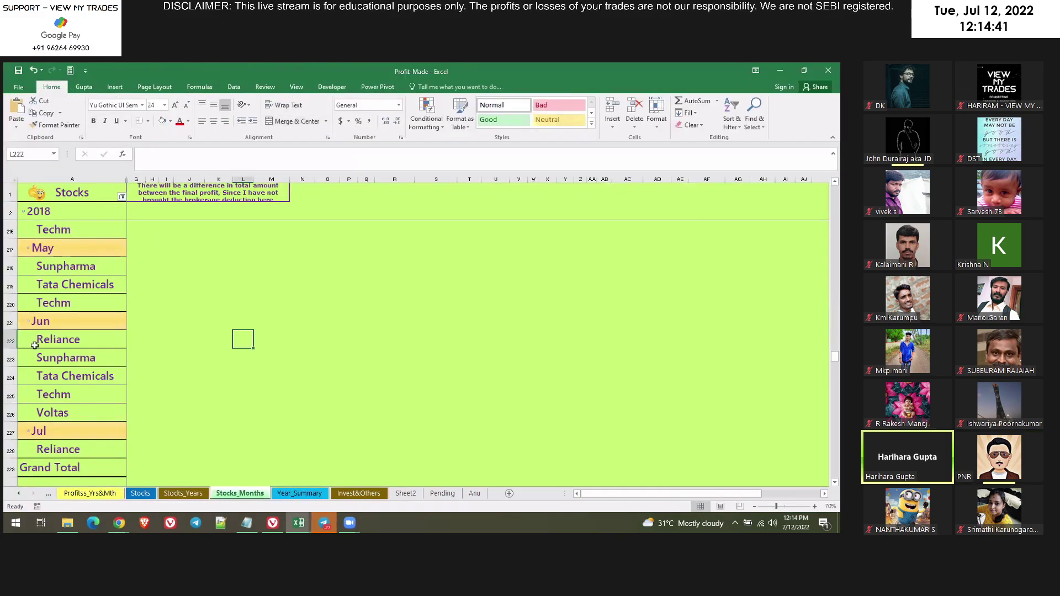
scroll(145, 358, "down", 2)
scroll(146, 360, "down", 3)
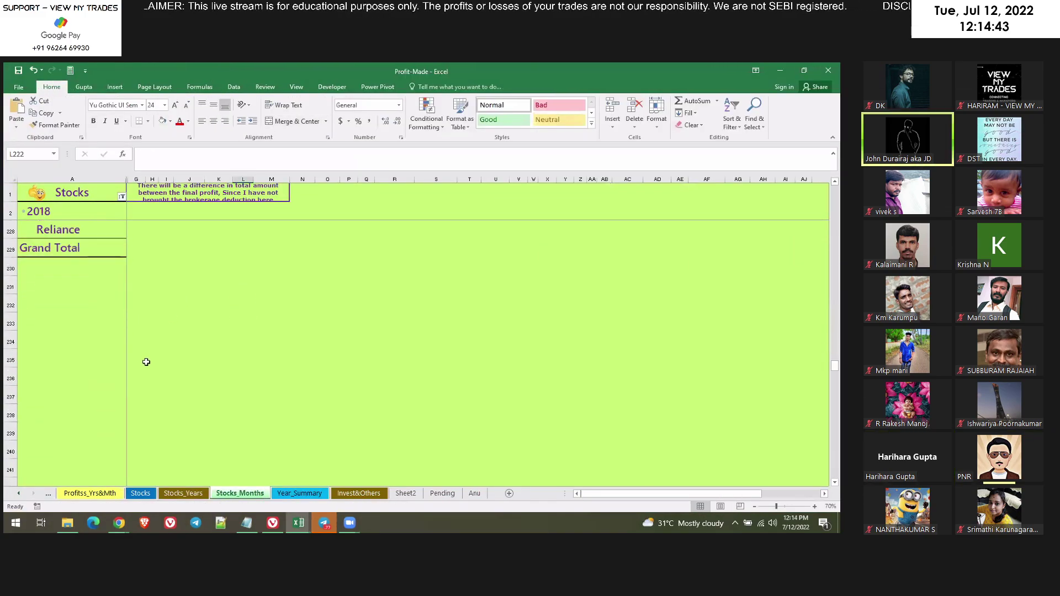
scroll(146, 362, "up", 6)
scroll(139, 299, "up", 1)
scroll(139, 299, "up", 5)
scroll(237, 331, "up", 5)
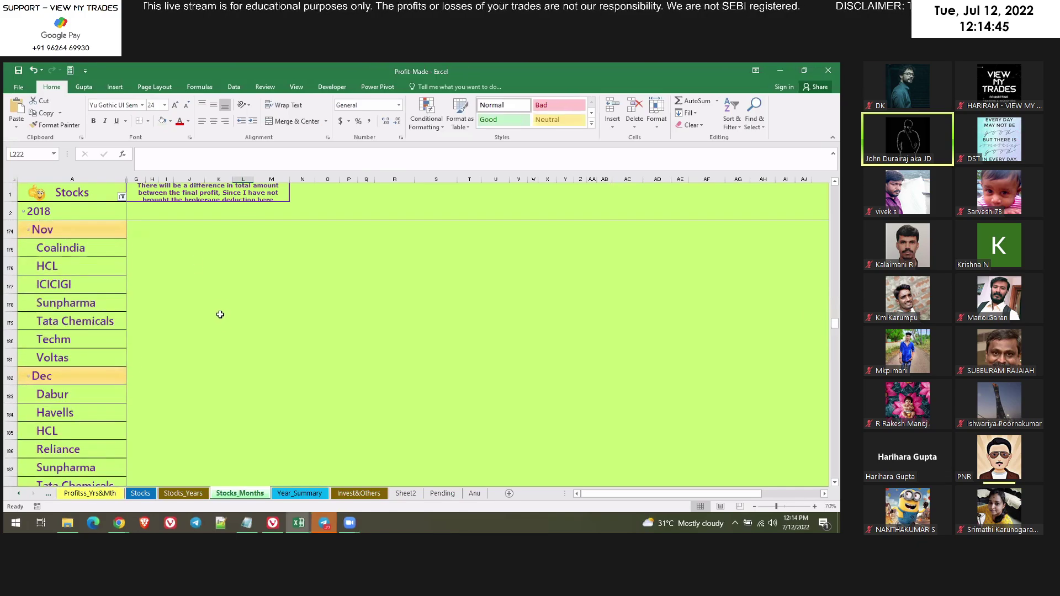
scroll(217, 313, "up", 5)
scroll(218, 313, "up", 5)
scroll(220, 315, "up", 6)
scroll(220, 315, "up", 6)
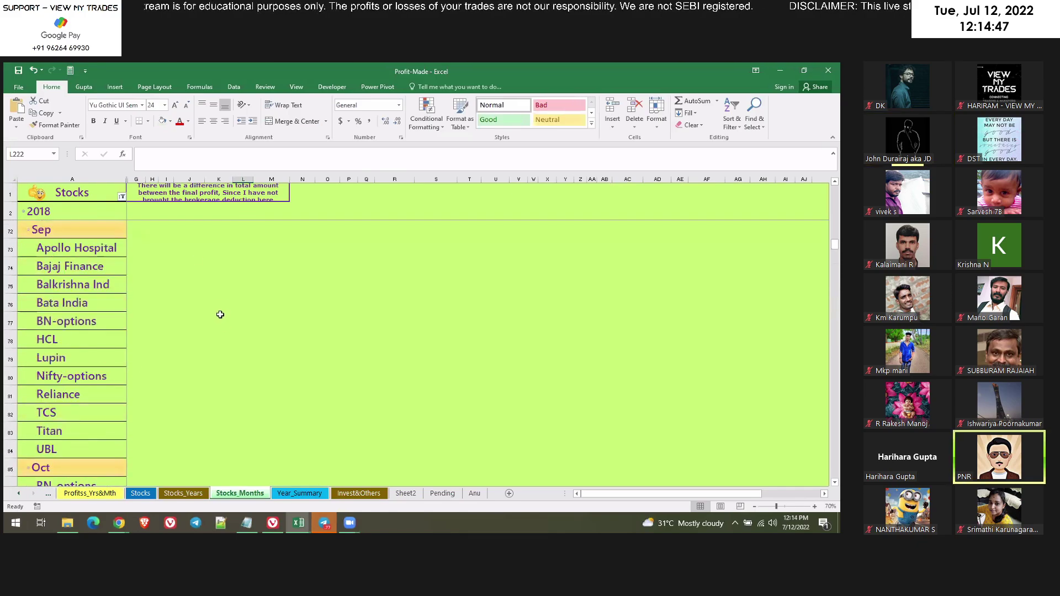
scroll(220, 315, "up", 6)
scroll(219, 314, "up", 6)
scroll(220, 314, "up", 10)
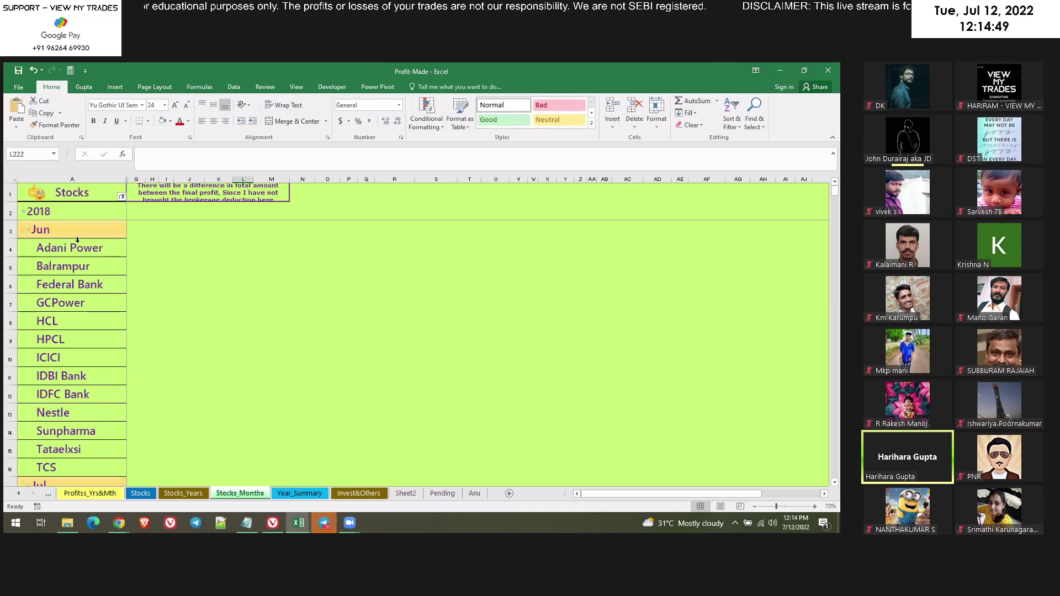
Check the Jun, Jul and Aug month labels, then select column A for Conditional Formatting.
left_click(58, 233)
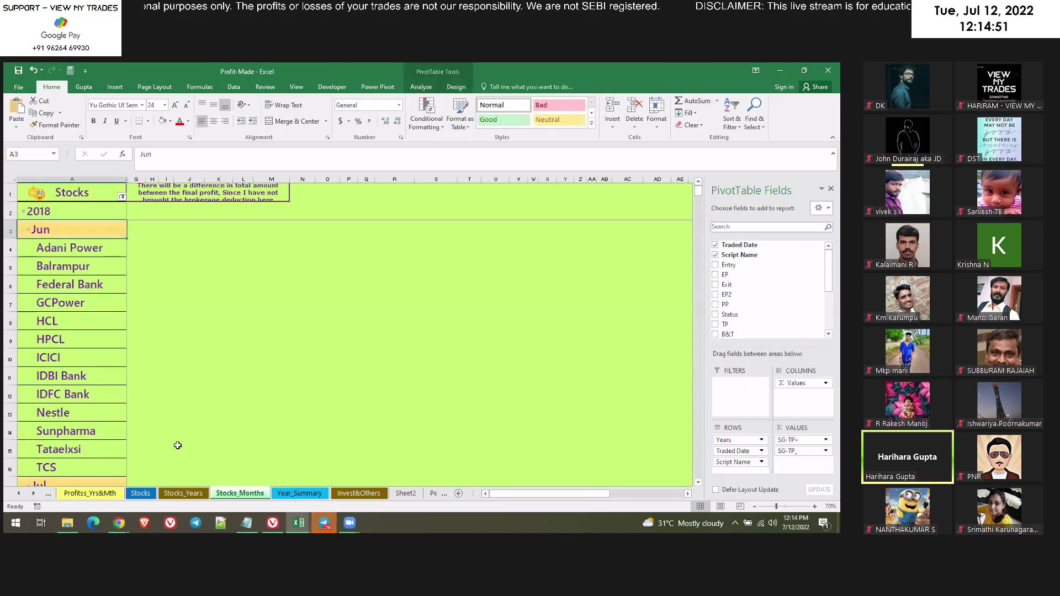
scroll(55, 404, "down", 3)
left_click(67, 328)
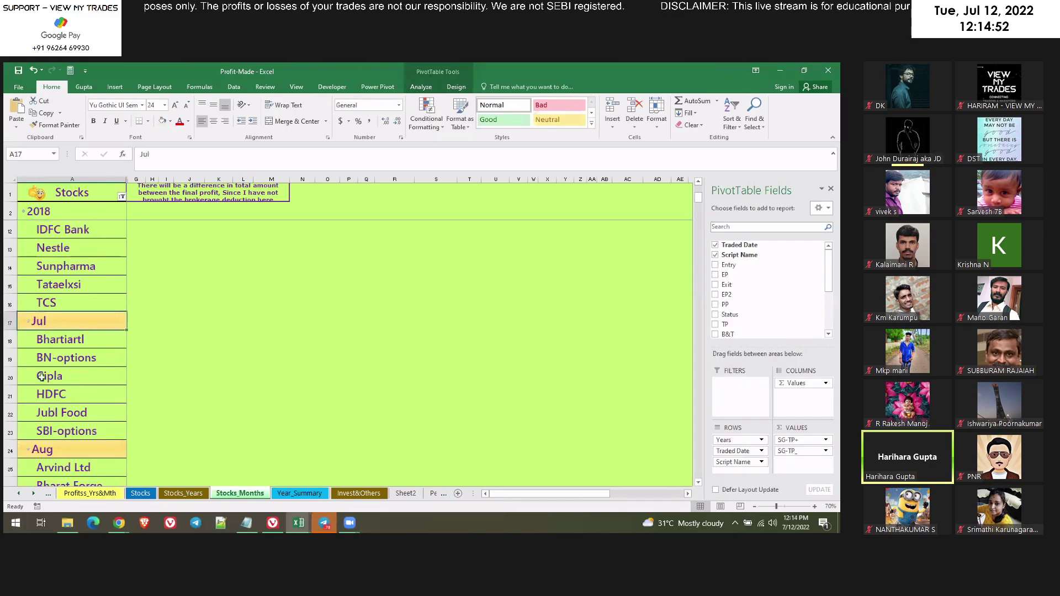
left_click(72, 453)
scroll(33, 331, "down", 1)
scroll(26, 259, "down", 3)
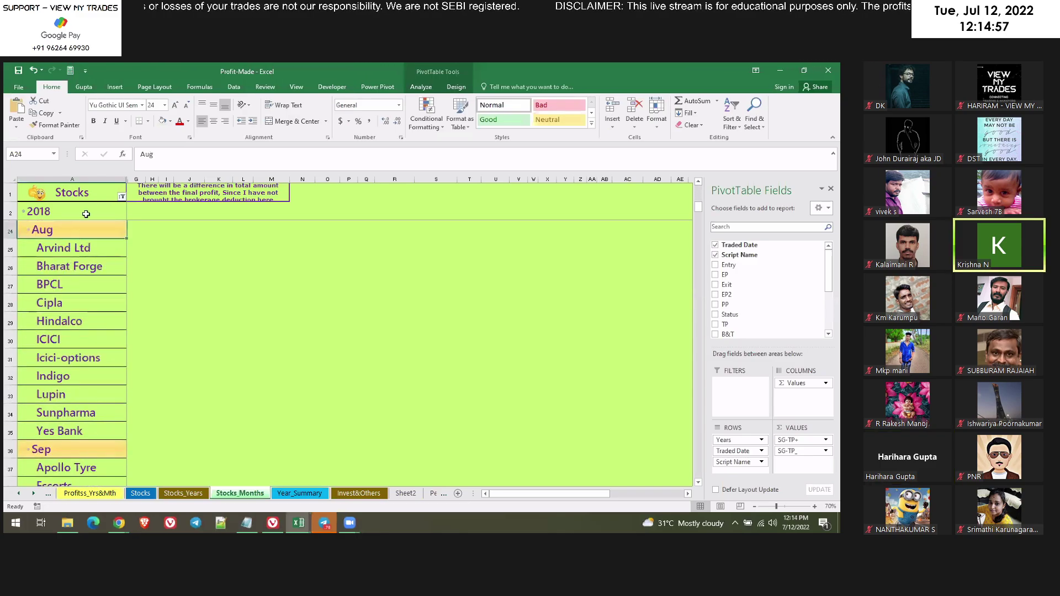
left_click(73, 180)
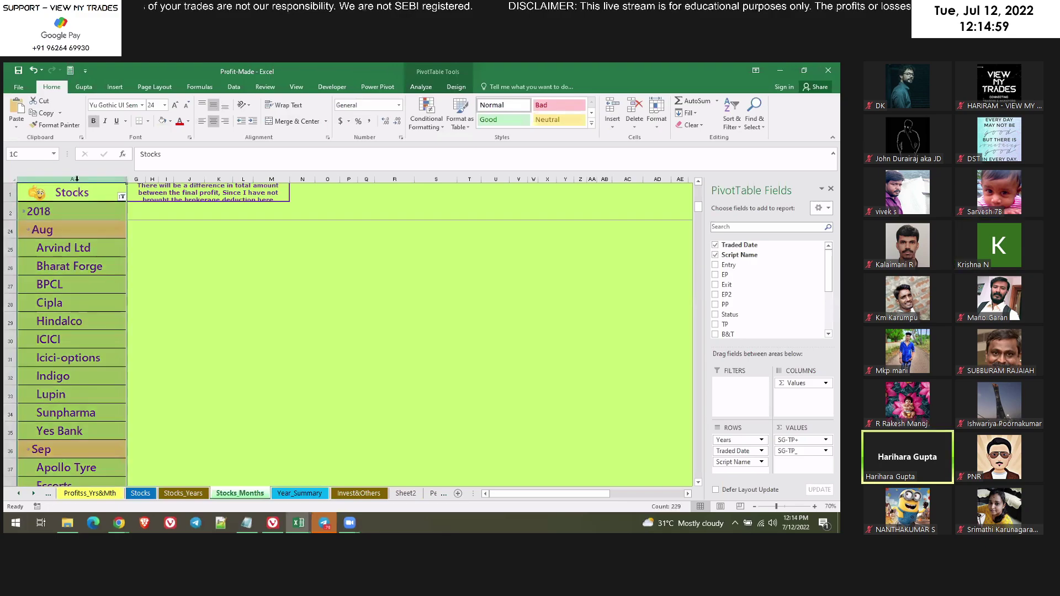
left_click(426, 114)
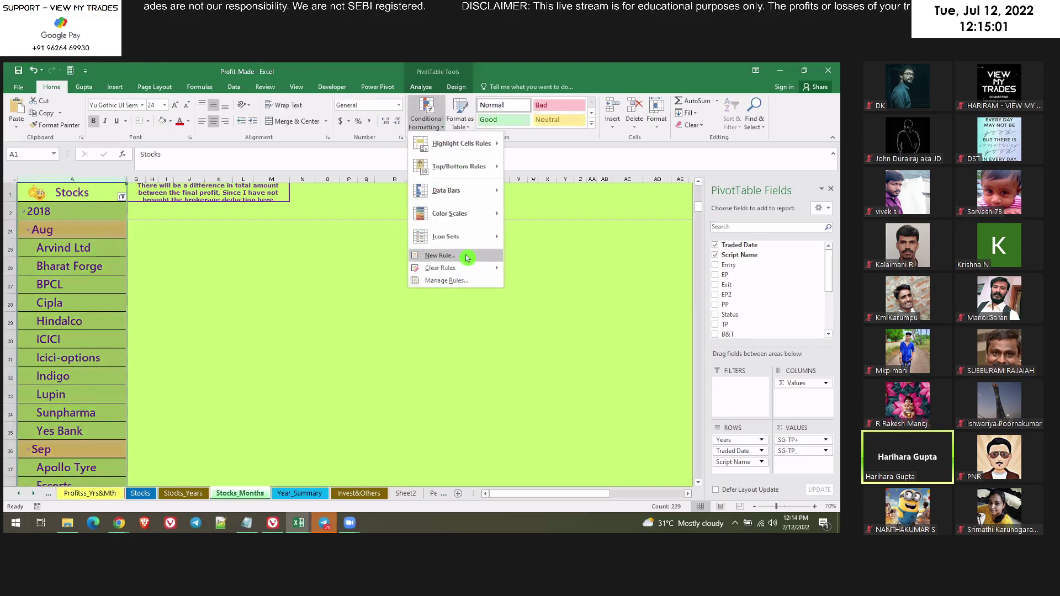
Inspect the OR(A2="Jan"...) month-highlight rule in Manage Rules without editing it.
left_click(471, 280)
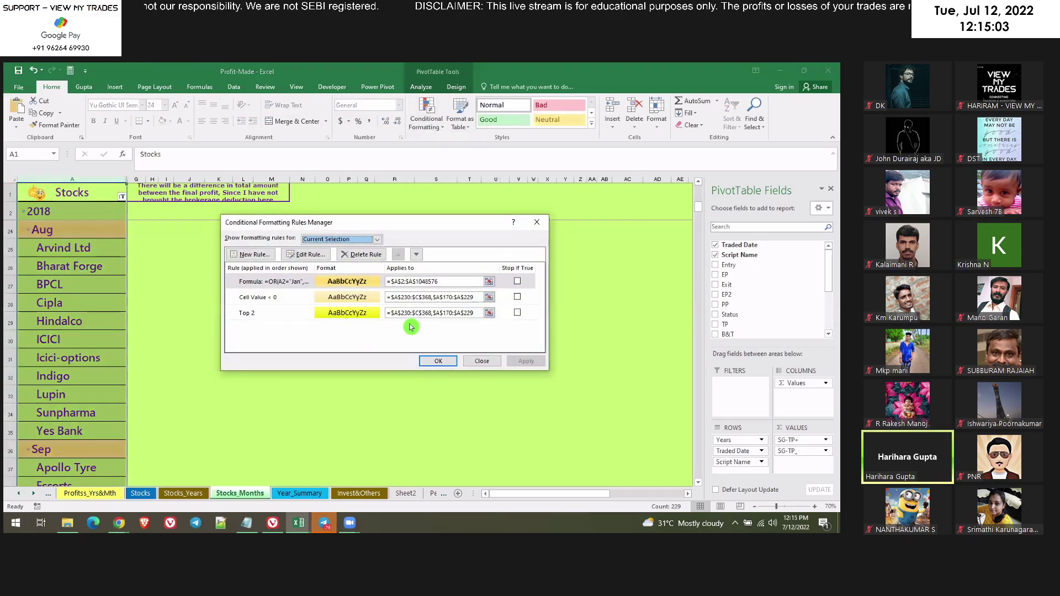
left_click(268, 283)
left_click(313, 262)
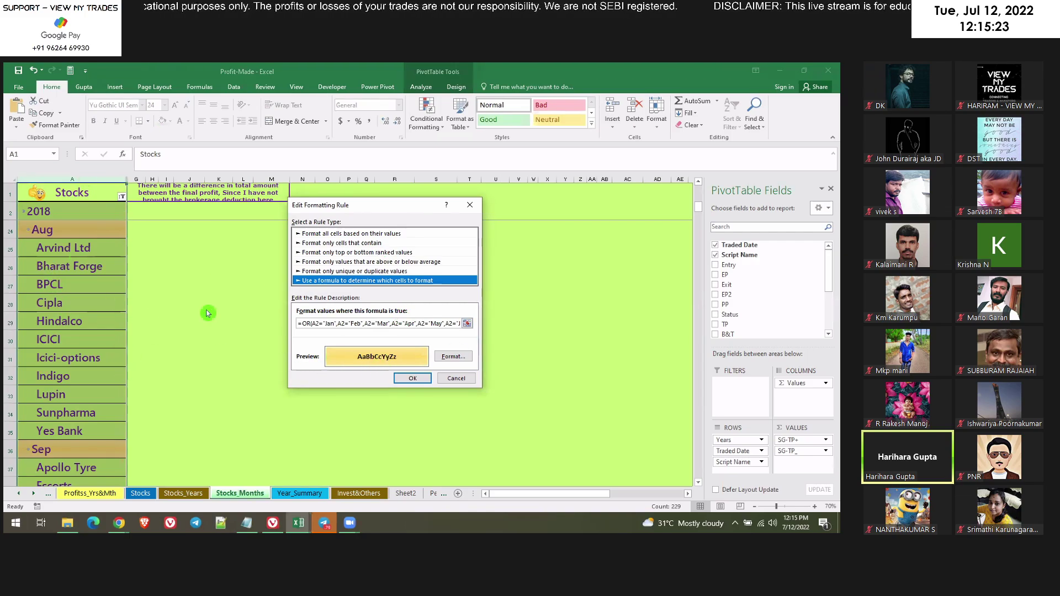
left_click(461, 380)
left_click(489, 362)
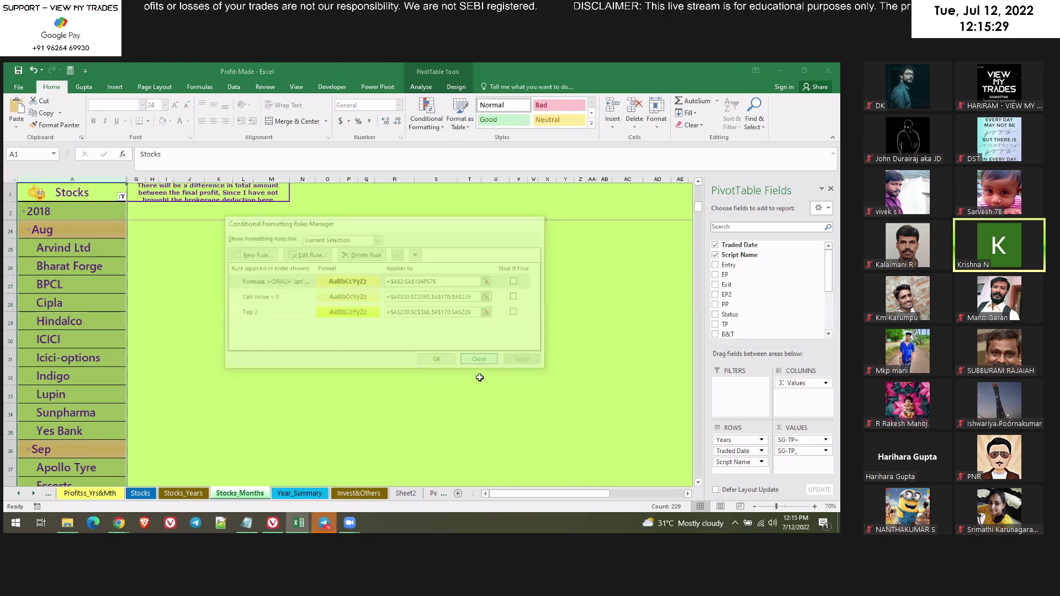
Close Profit-Made without saving and bring back the F&O-VMT journal.
left_click(469, 376)
left_click(822, 78)
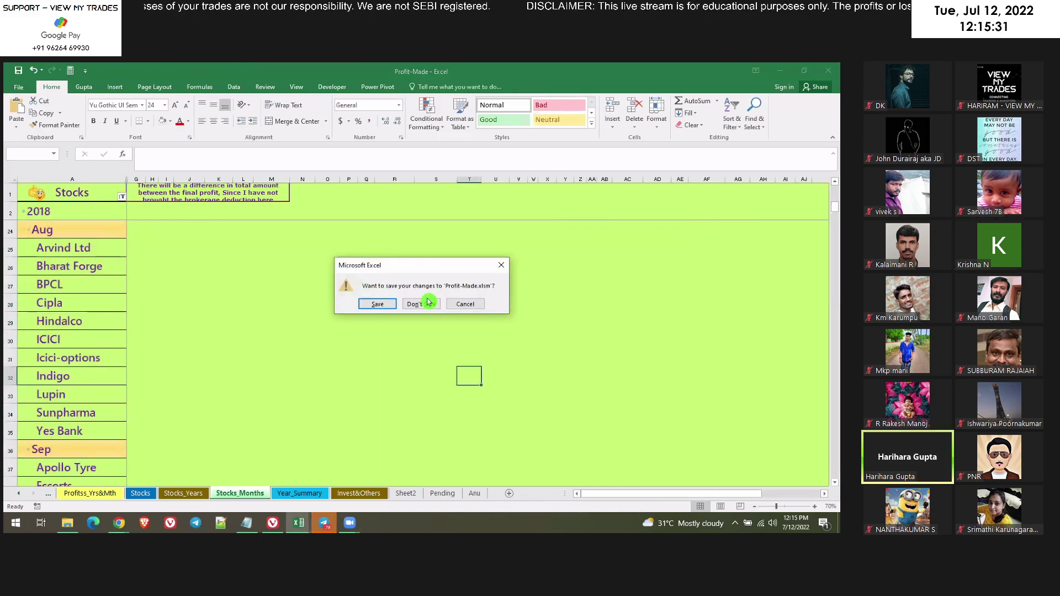
left_click(428, 305)
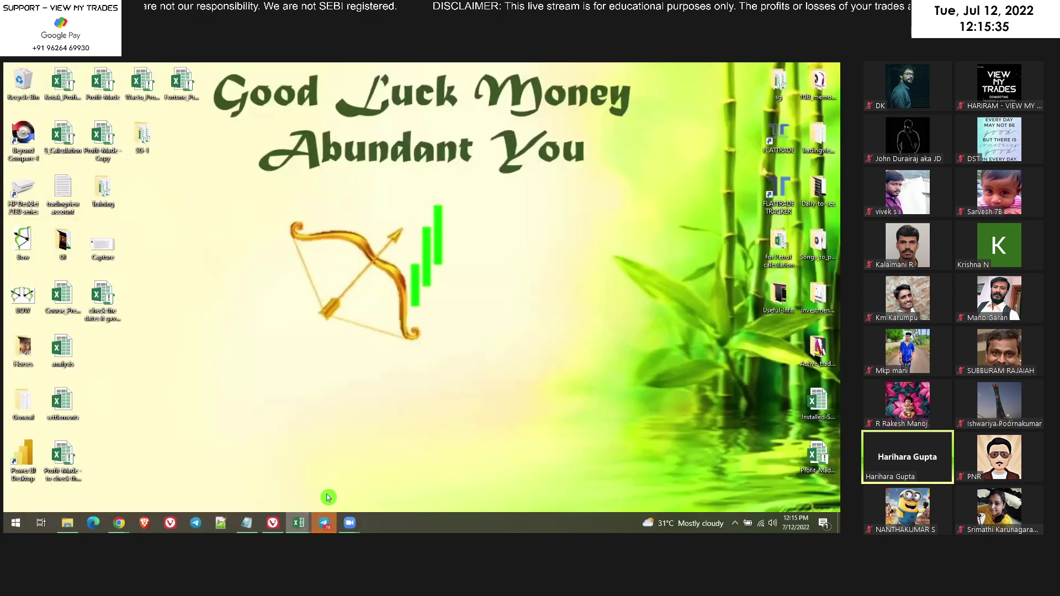
mouse_move(298, 523)
left_click(268, 475)
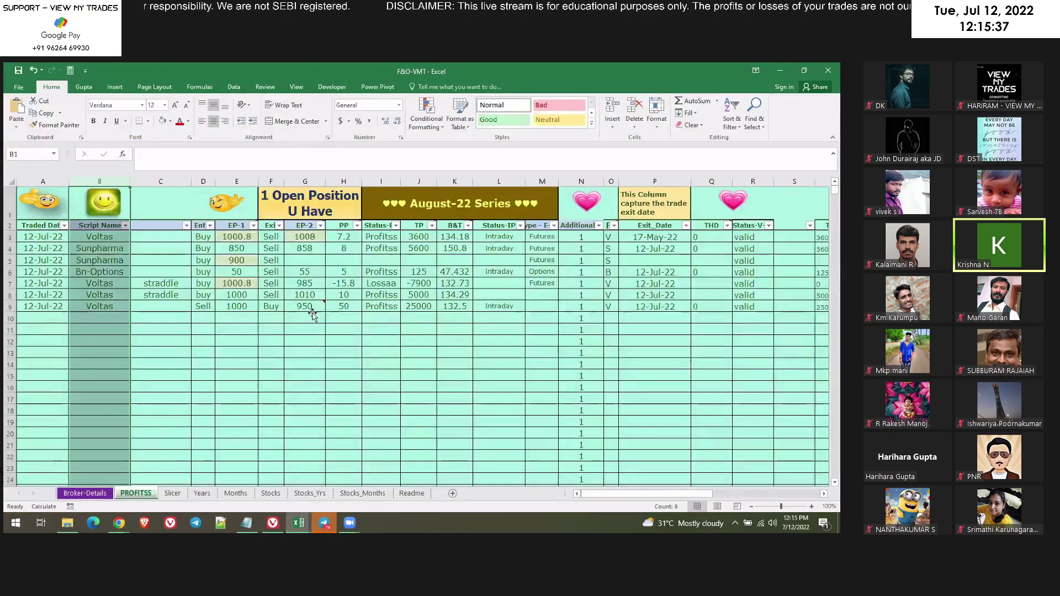
Check empty row cells G10 and B10 and the H15 profit formula, then minimize F&O-VMT.
left_click(313, 316)
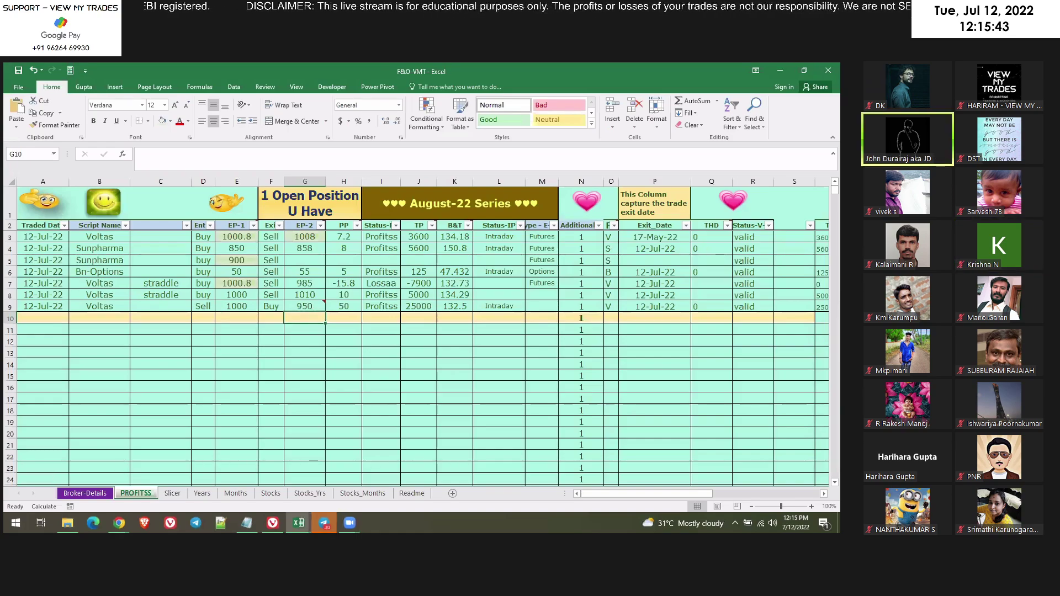
left_click(95, 319)
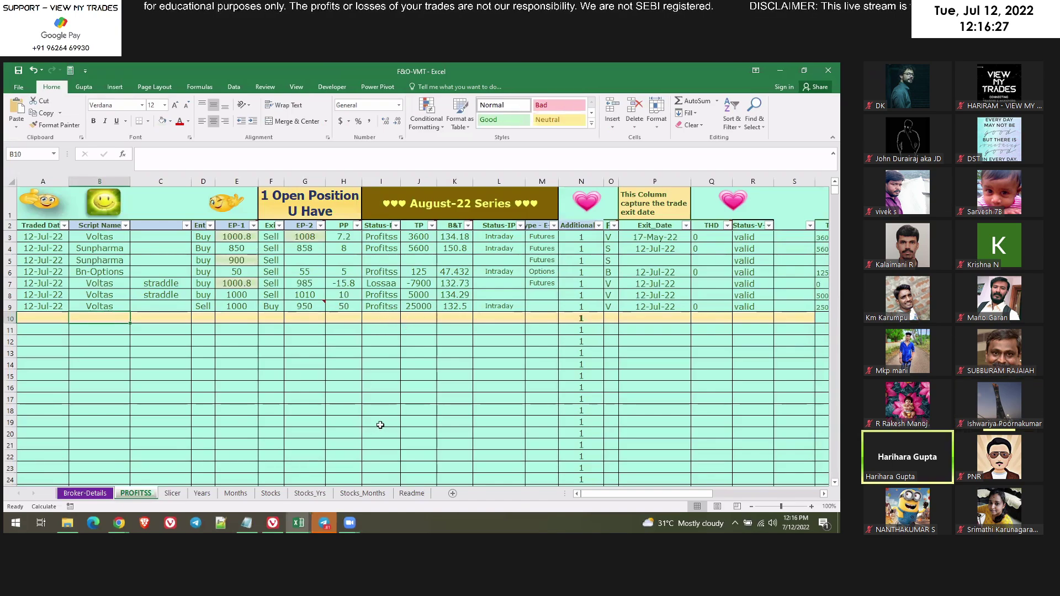
left_click(346, 377)
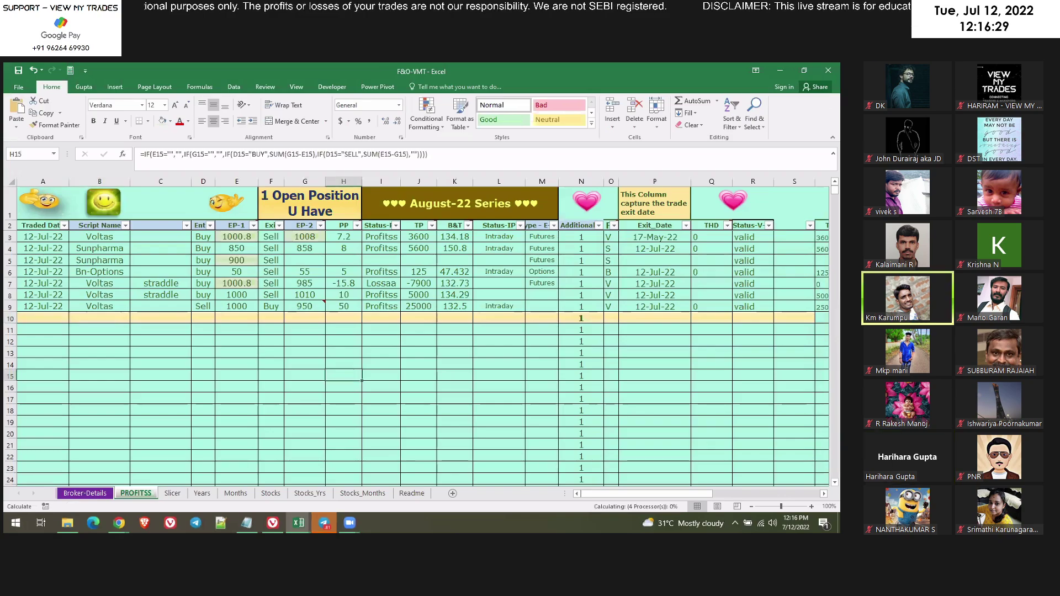
left_click(780, 70)
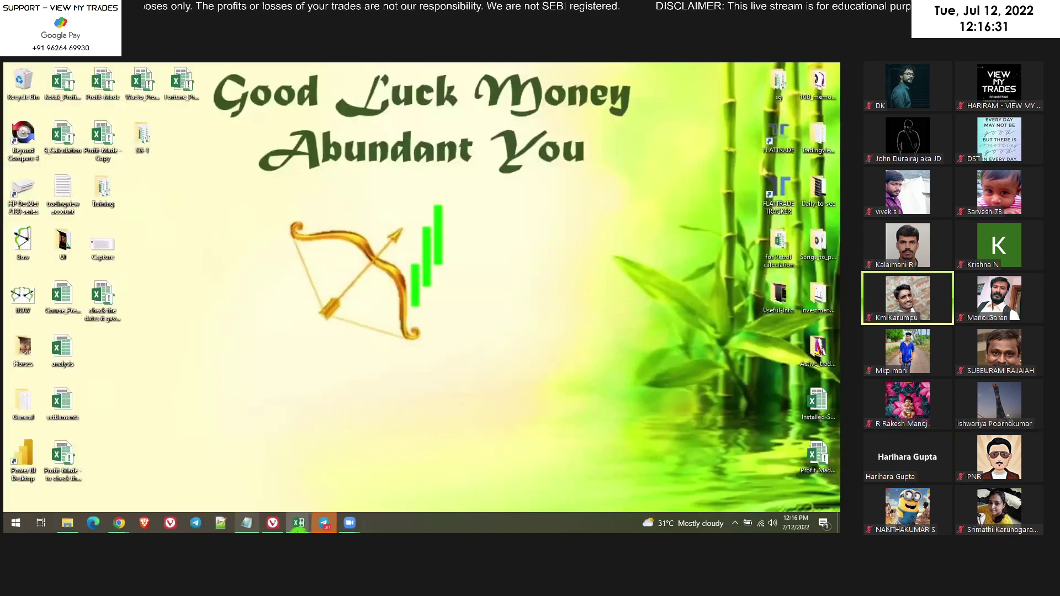
Close F&O-VMT without saving, then open NSE_Live_Data from SG-1 on its Strategy sheet.
mouse_move(298, 522)
left_click(269, 476)
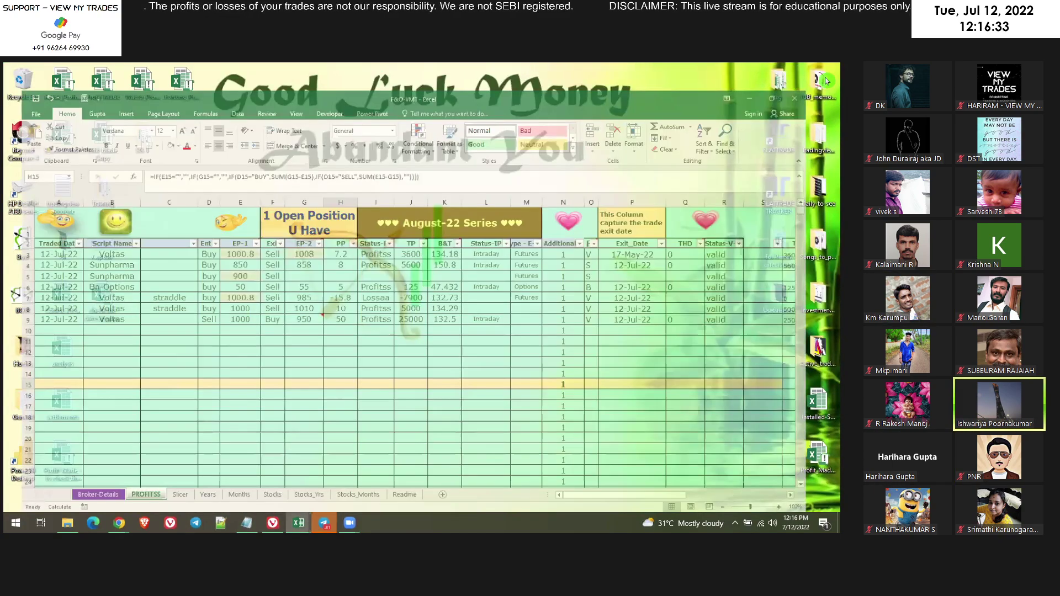
key("alt+F4")
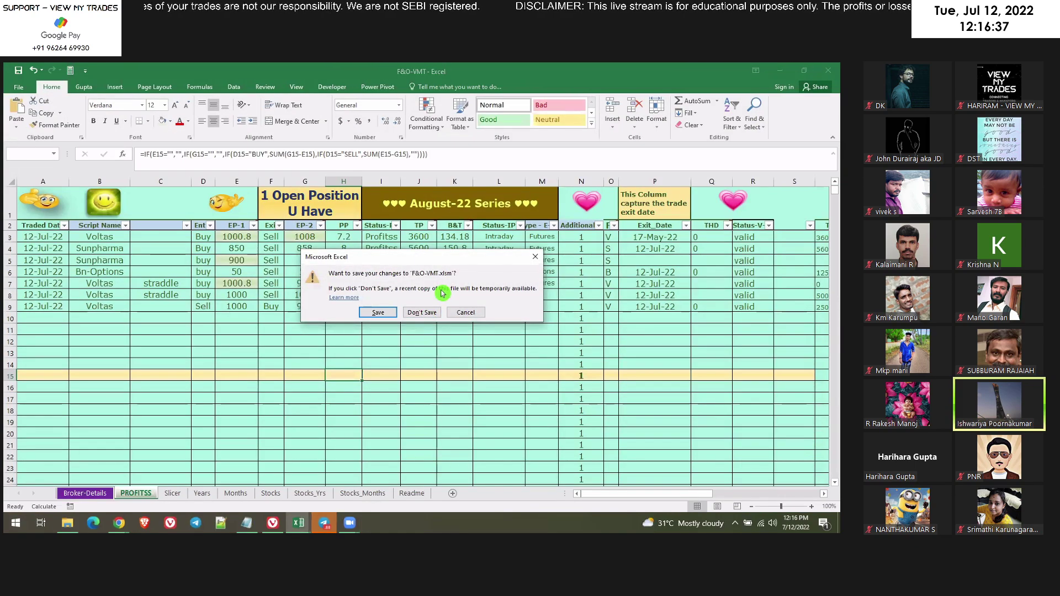
left_click(422, 313)
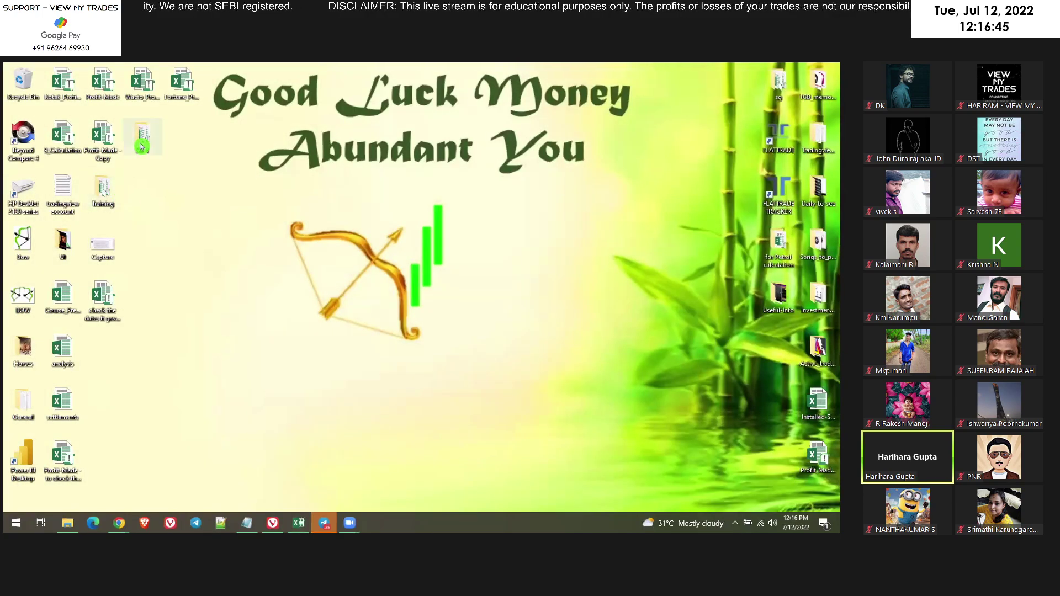
double_click(141, 147)
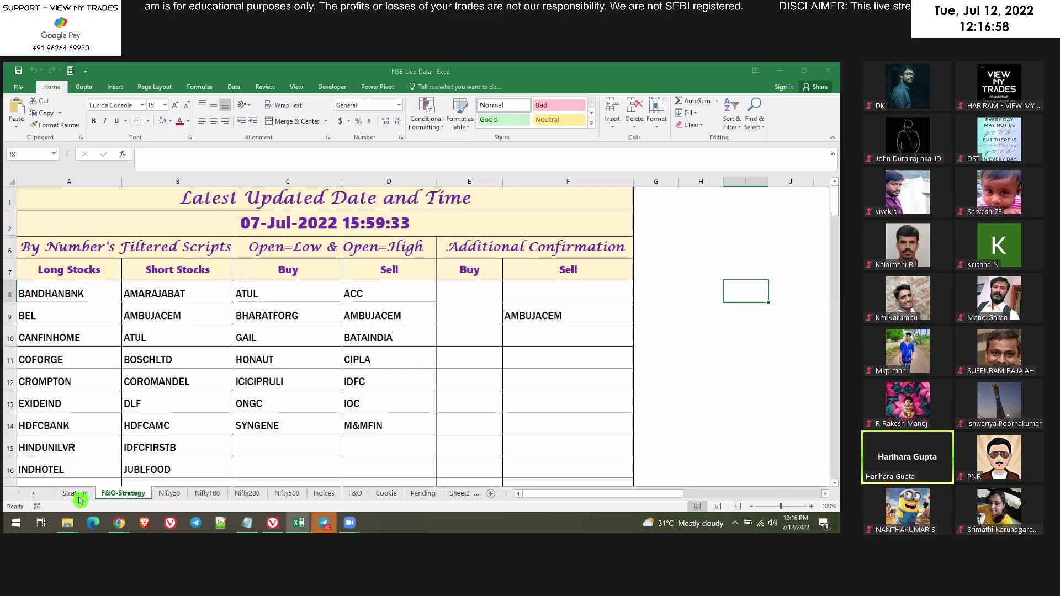
left_click(77, 494)
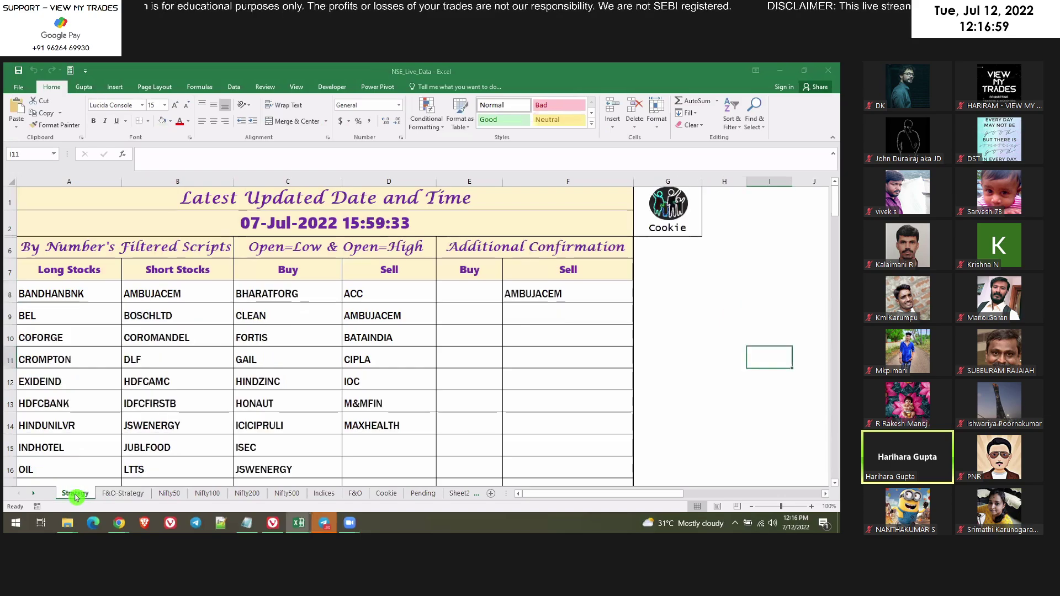
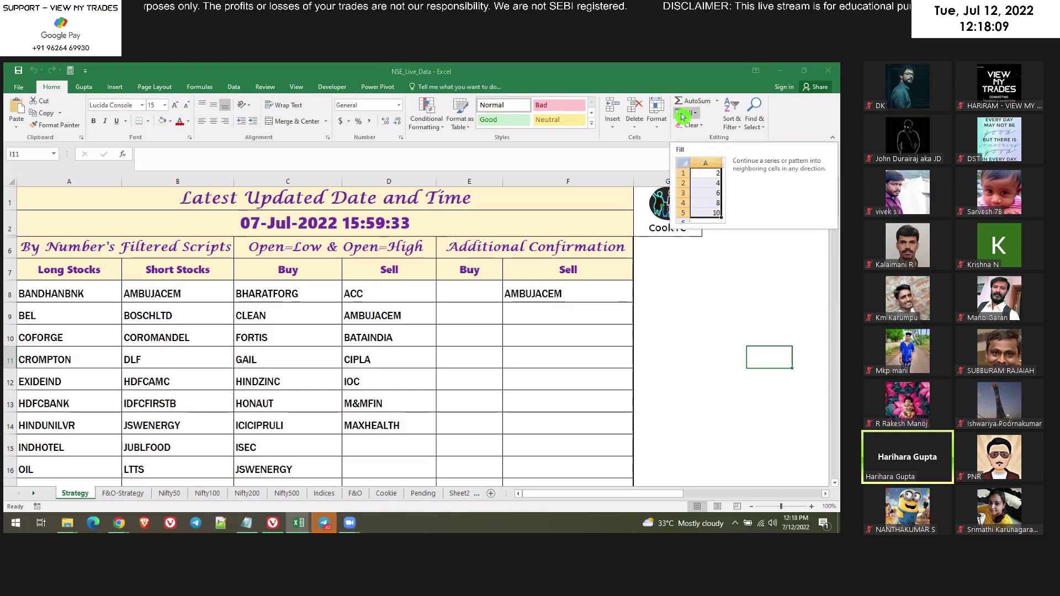
Select cell G7 beside the Strategy table, then switch to the Cookie sheet.
left_click_drag(770, 291, 723, 313)
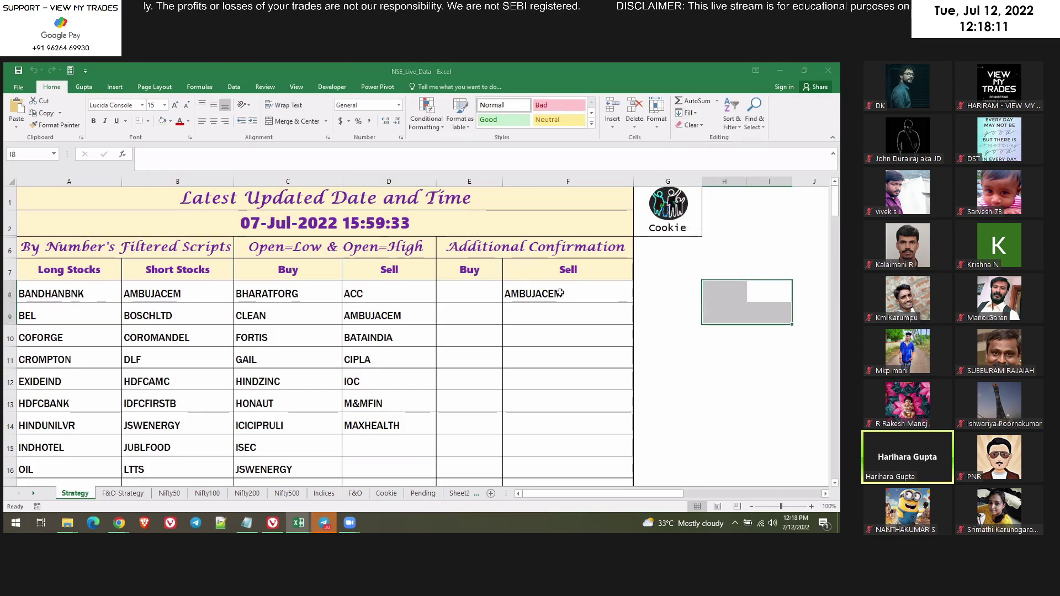
left_click(672, 270)
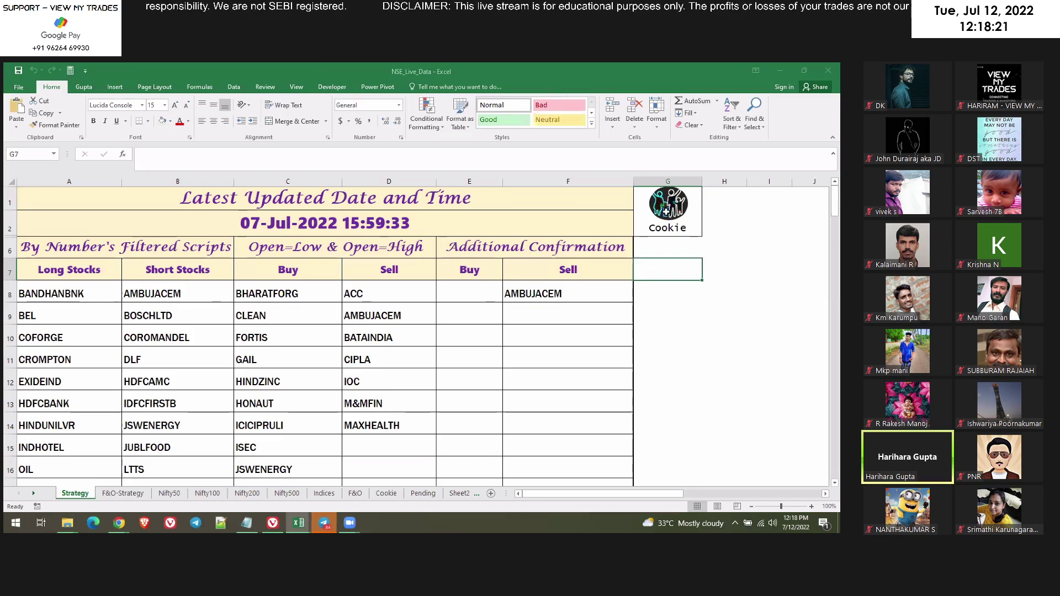
left_click(385, 493)
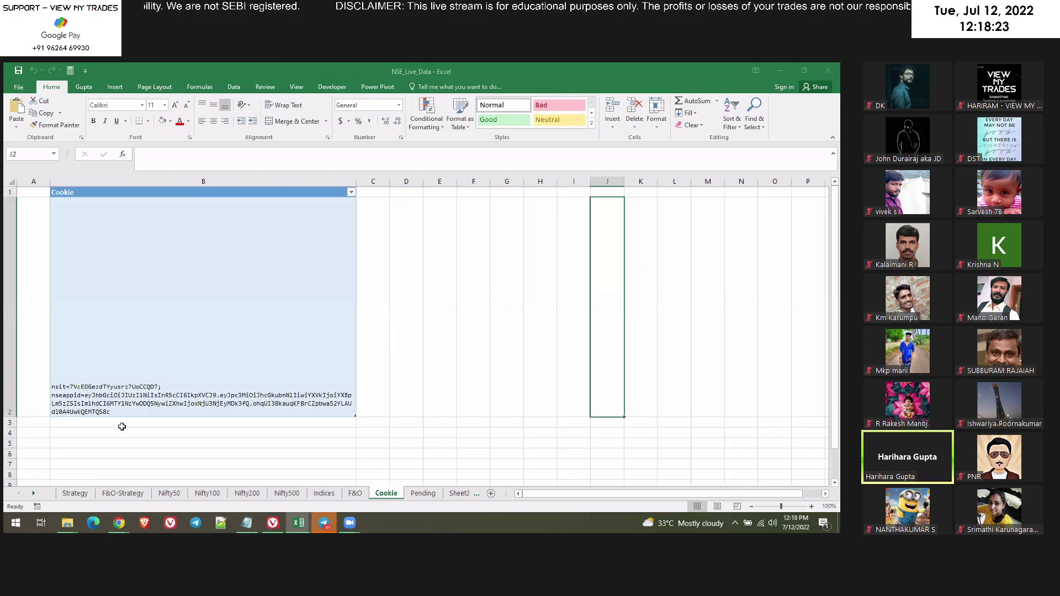
Flip between the Strategy and Cookie sheets, ending back on Strategy.
left_click(74, 493)
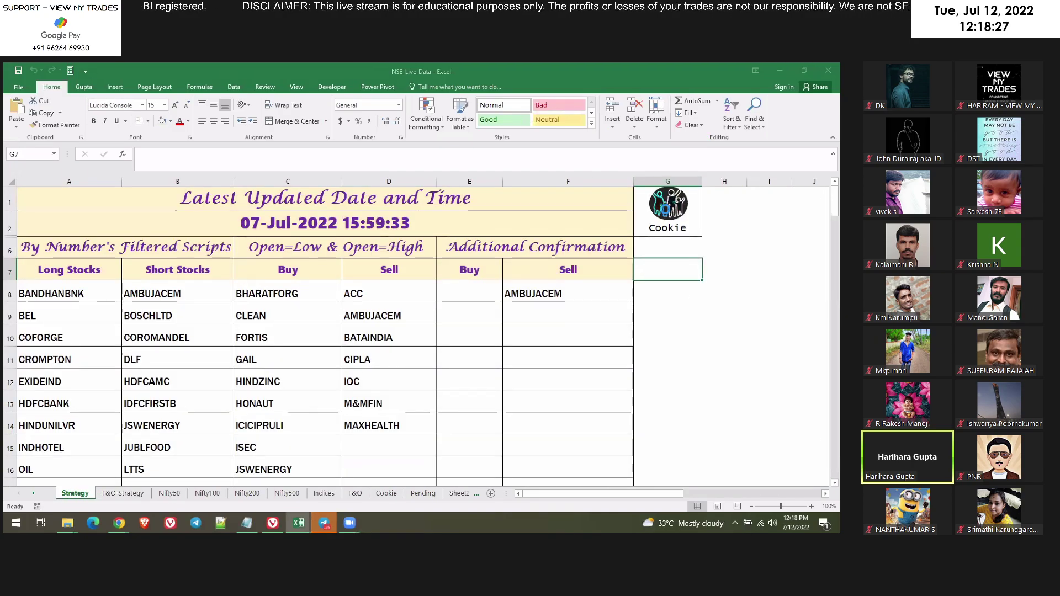
left_click(386, 492)
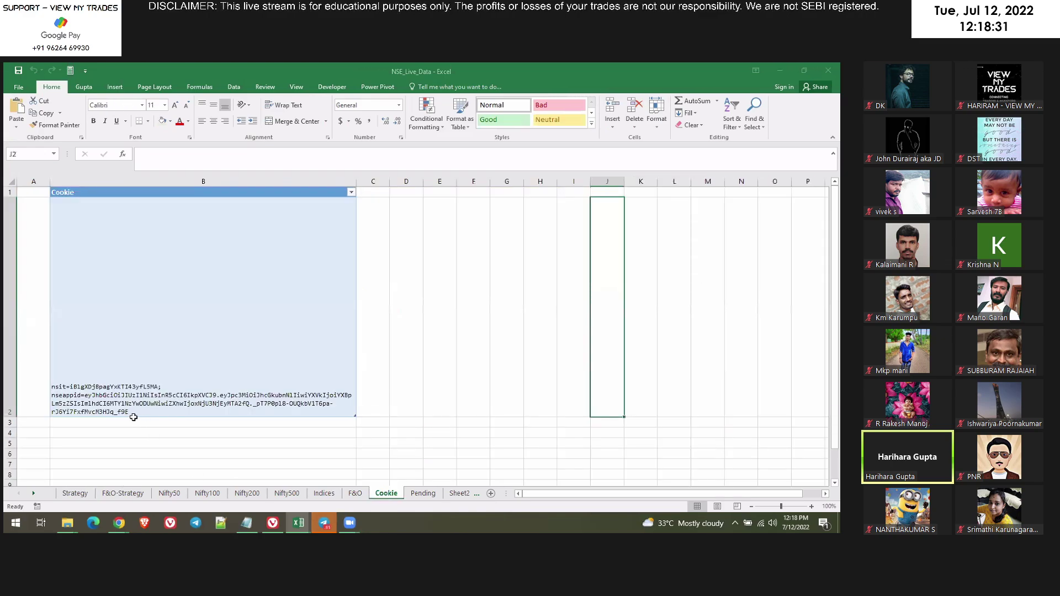
left_click(76, 493)
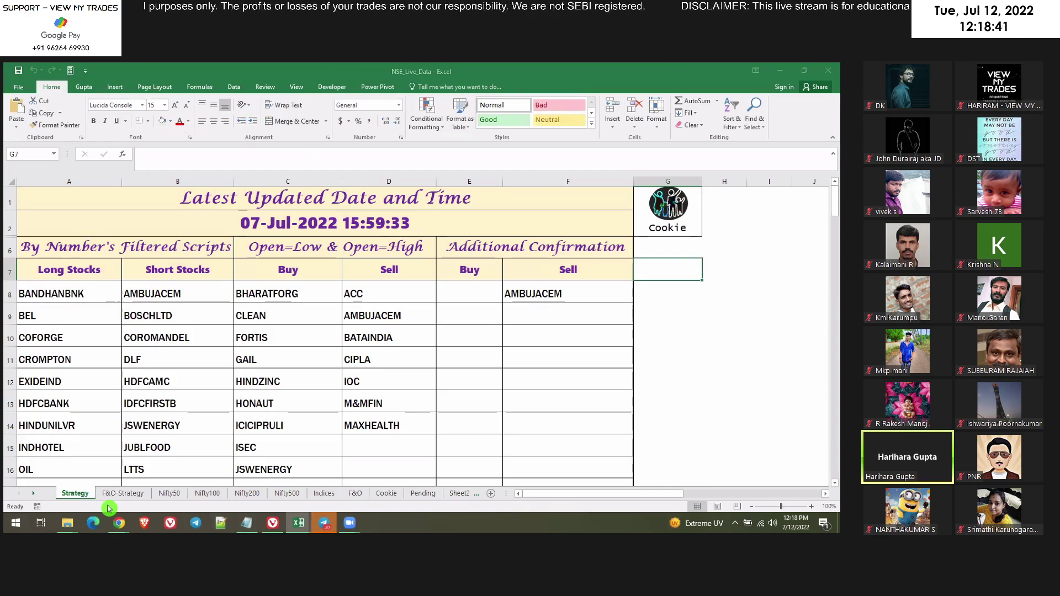
Page through the Nifty50, Nifty100, Nifty200, Nifty500 and Indices sheets to reach F&O.
left_click(169, 495)
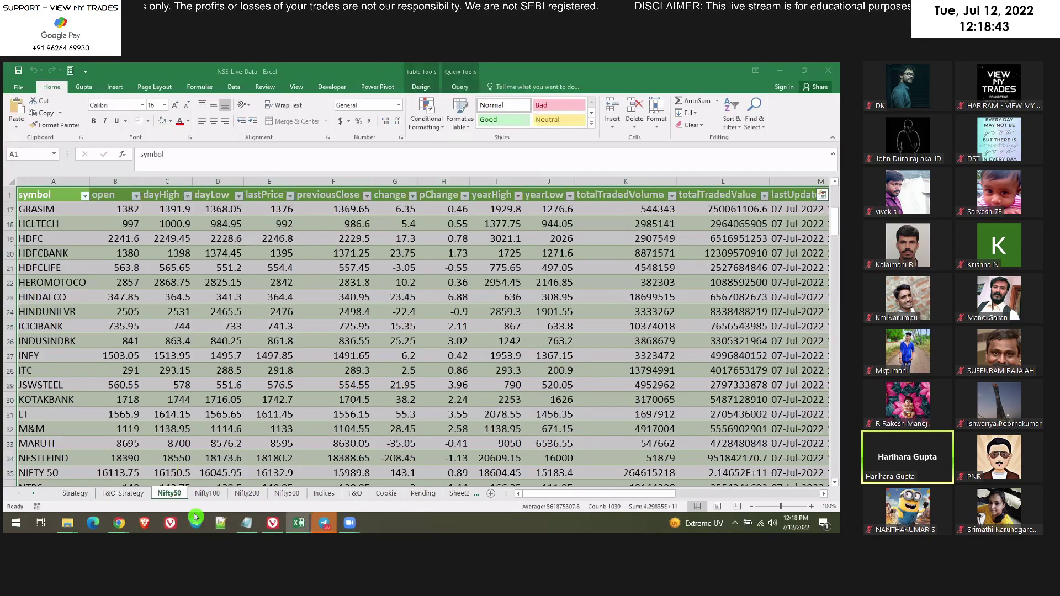
left_click(205, 495)
left_click(247, 495)
left_click(287, 495)
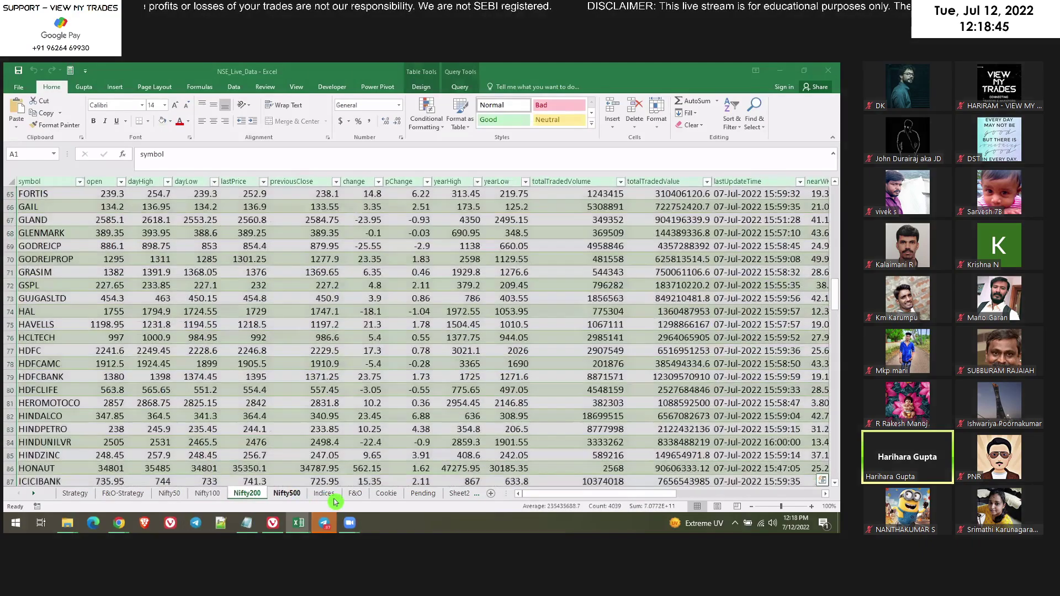
key("ctrl+Page_Down")
left_click(355, 493)
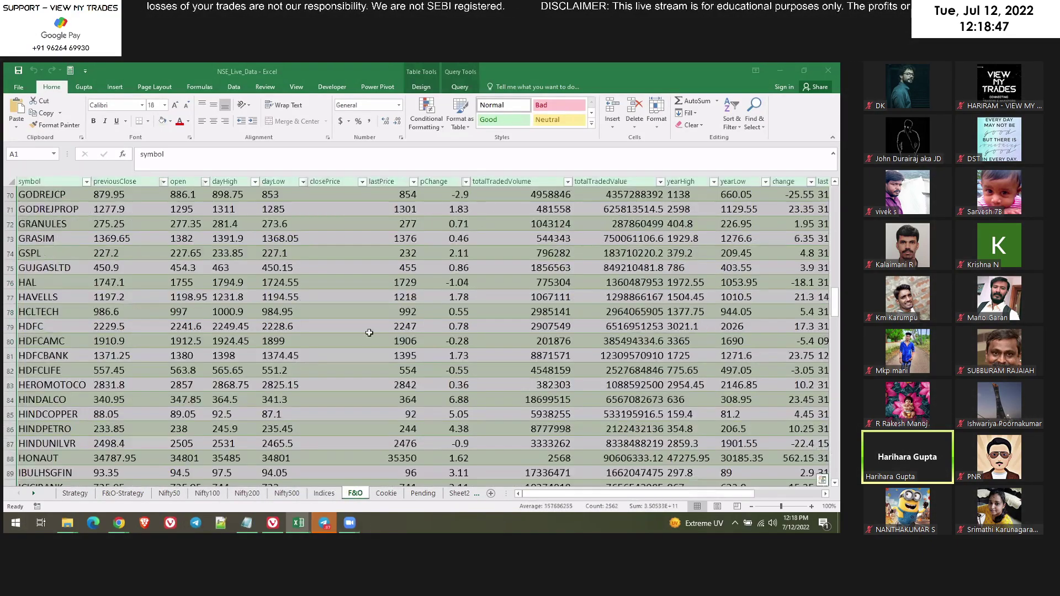
left_click(386, 494)
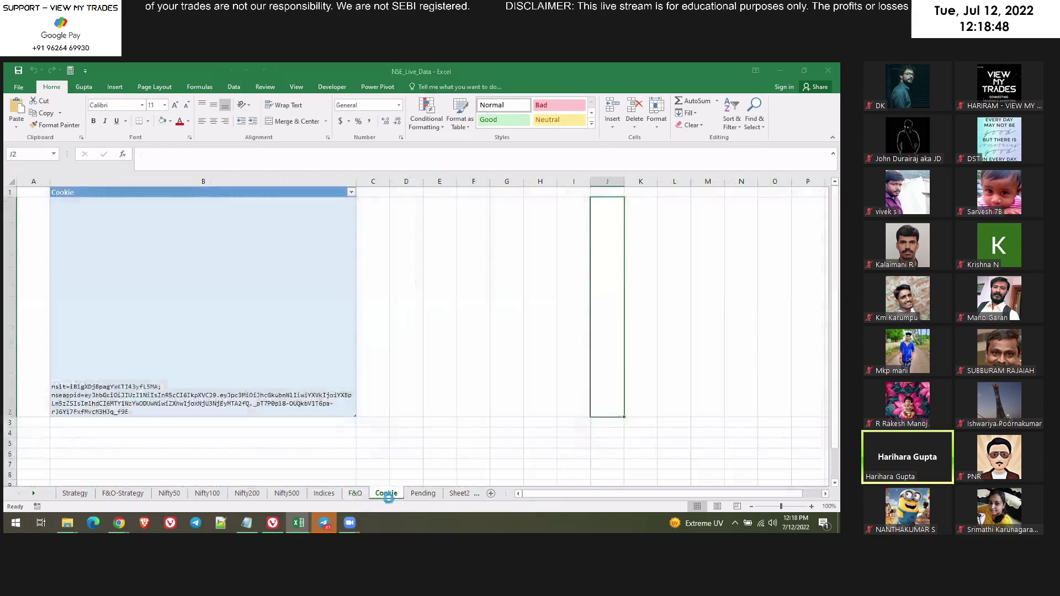
left_click(356, 494)
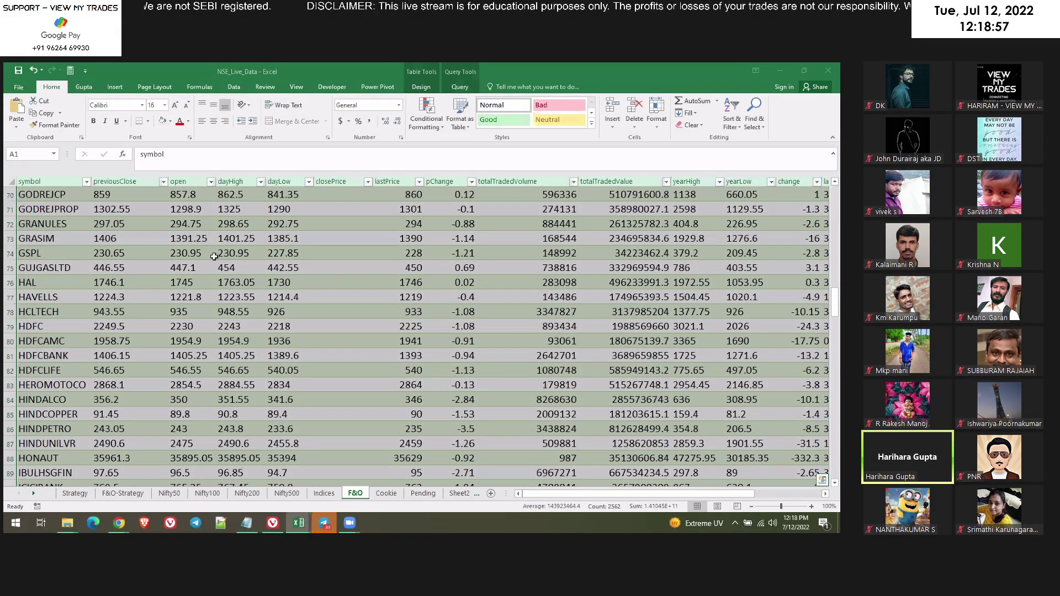
Run Data > Refresh All from the Strategy sheet so the update time reads 12:18:15.
left_click(75, 493)
left_click(233, 87)
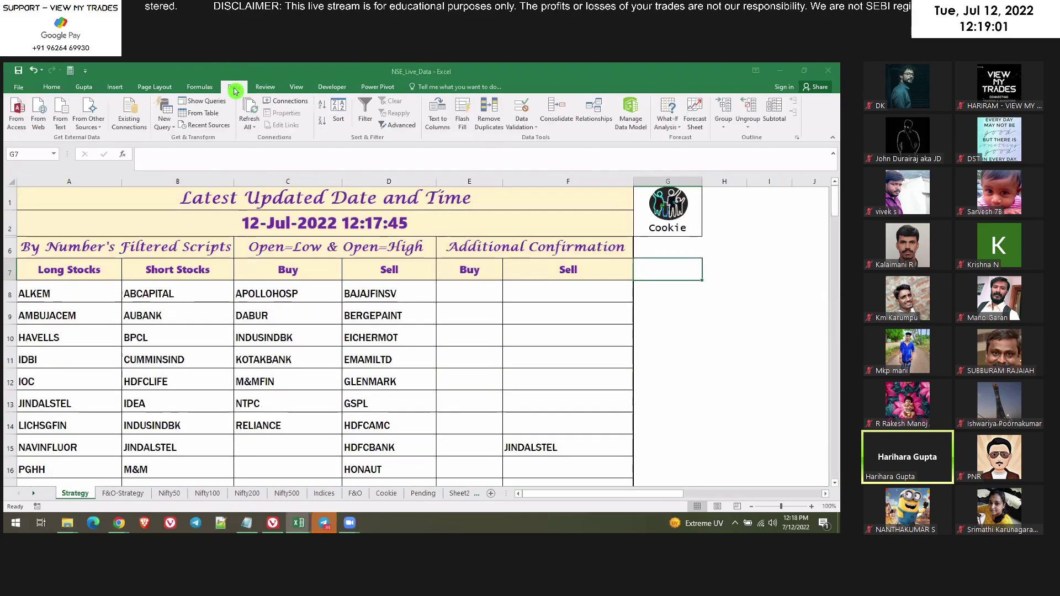
left_click(254, 120)
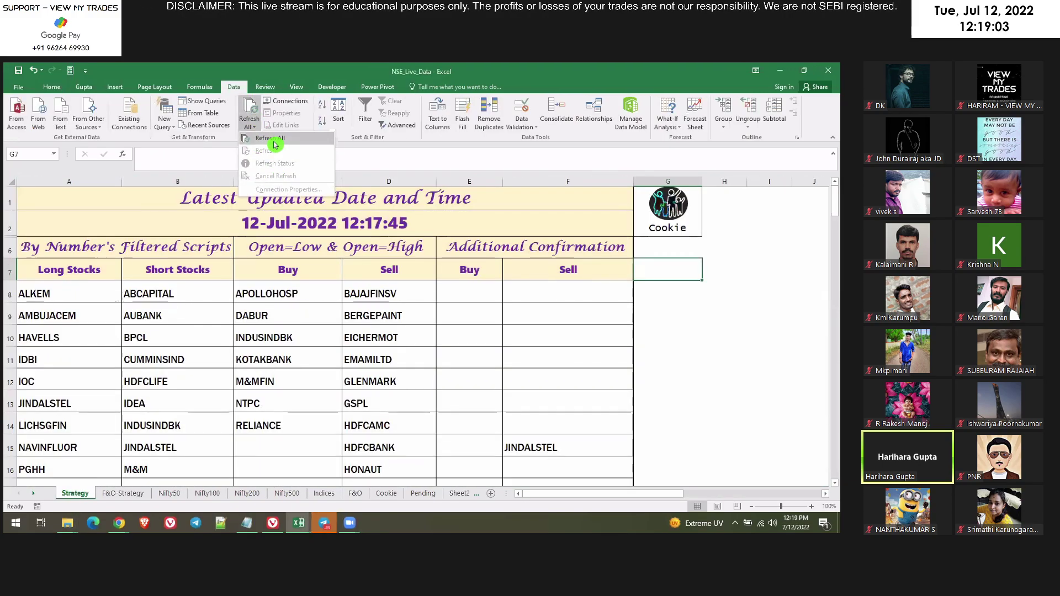
left_click(271, 135)
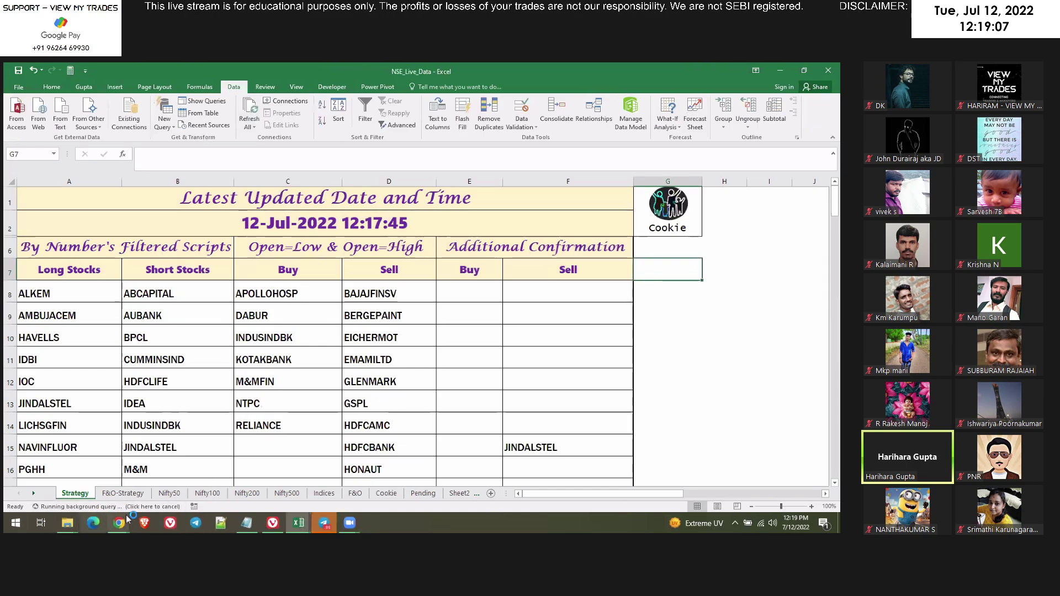
left_click(669, 445)
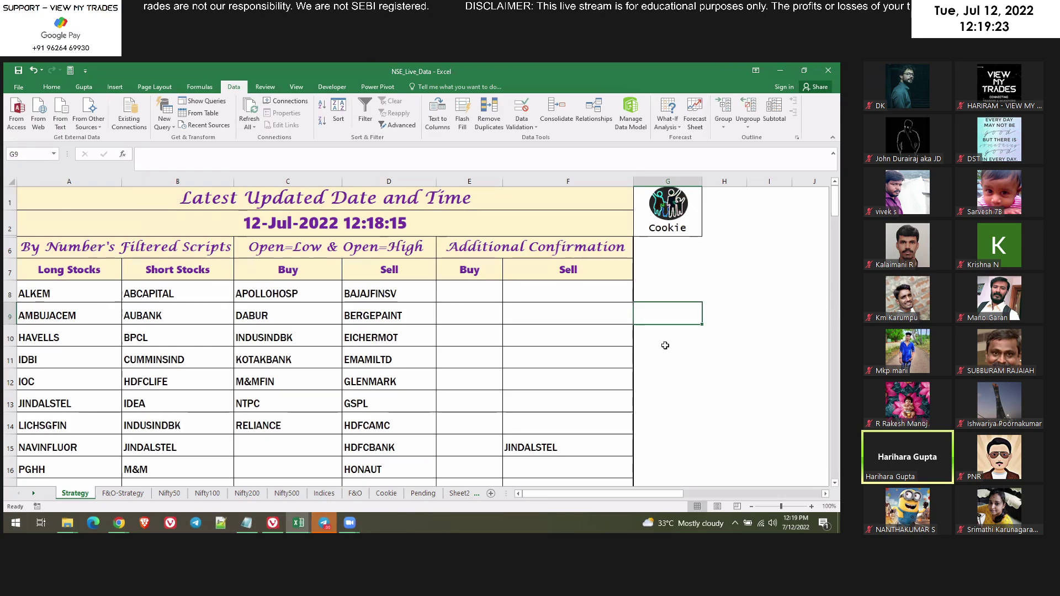
key("Right")
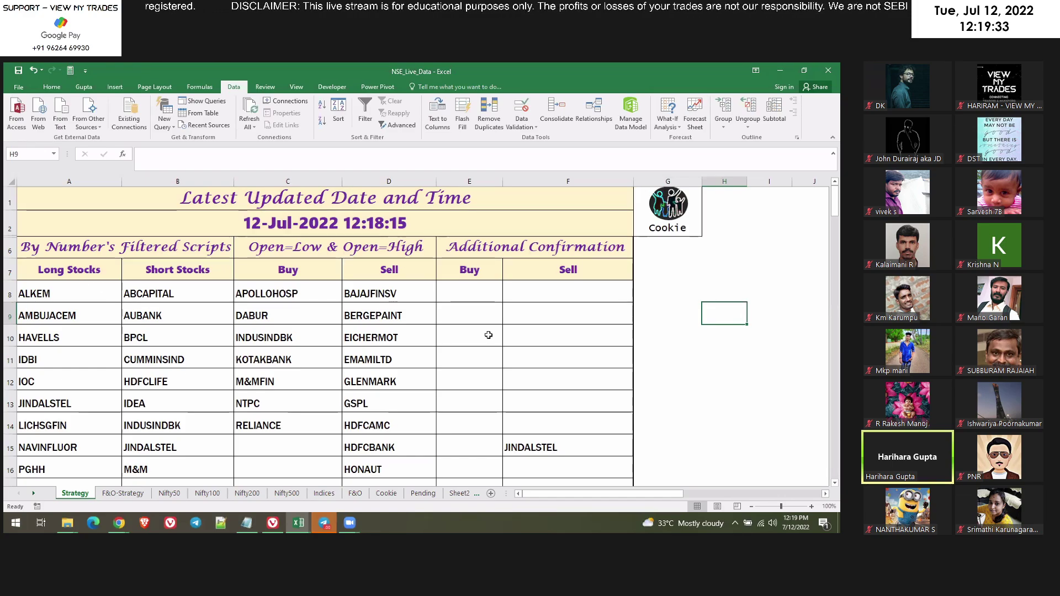
left_click(666, 382)
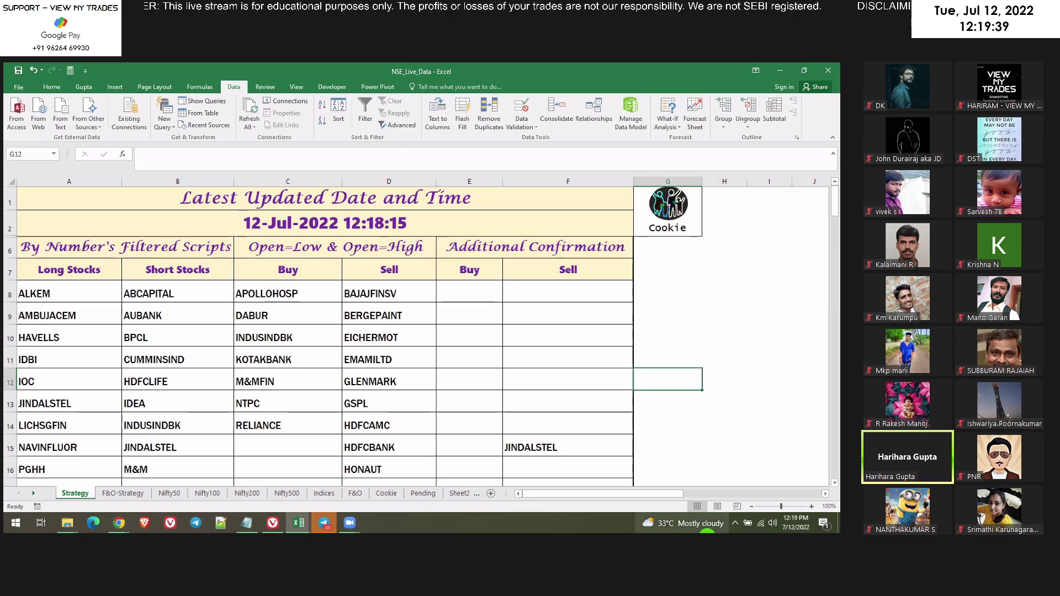
left_click(826, 494)
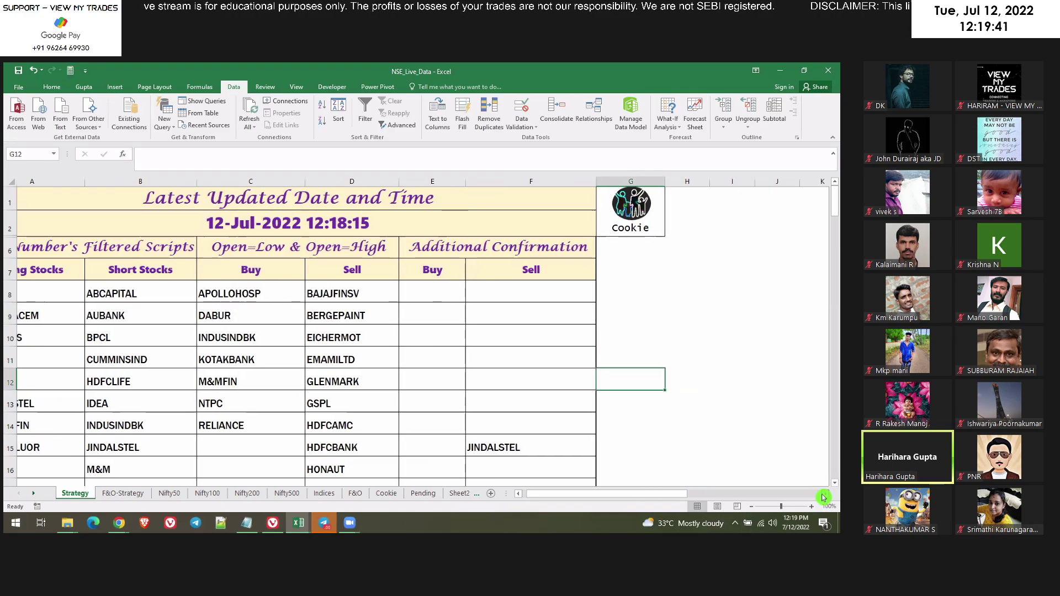
left_click_drag(823, 497, 823, 497)
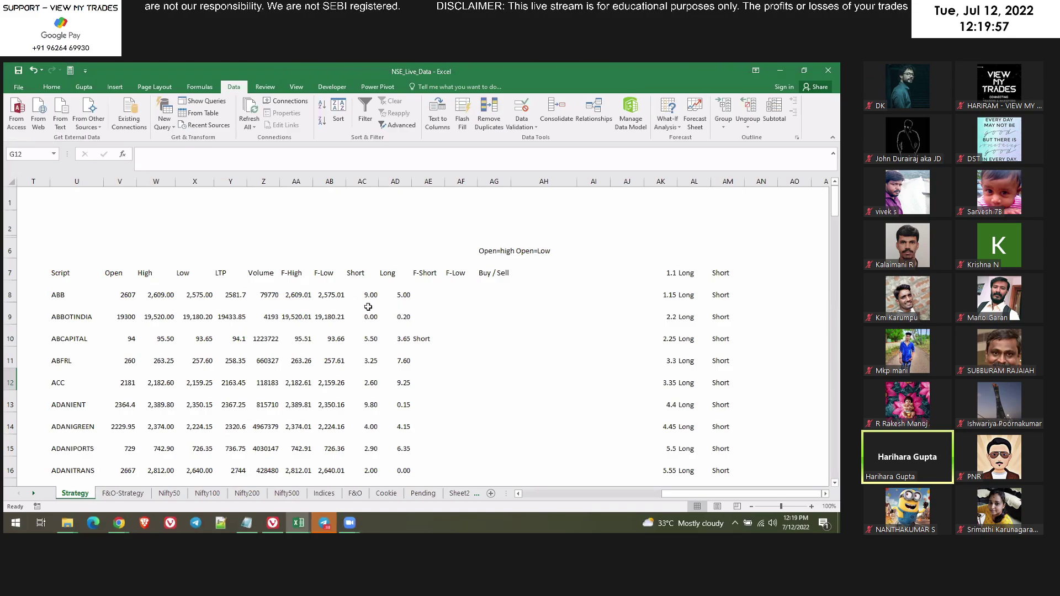
left_click(173, 307)
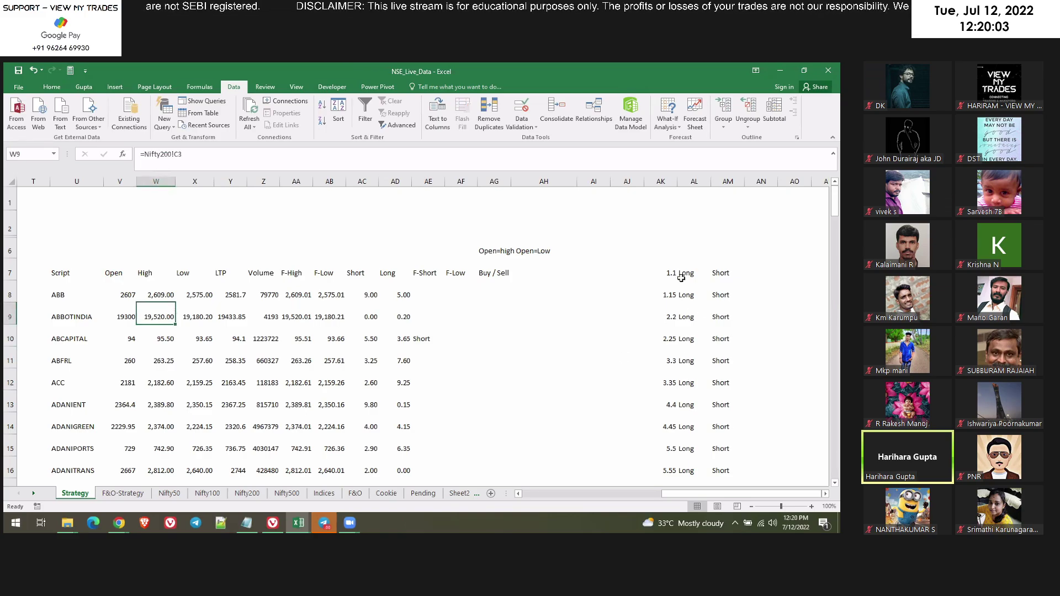
scroll(681, 322, "down", 2)
scroll(676, 387, "down", 1)
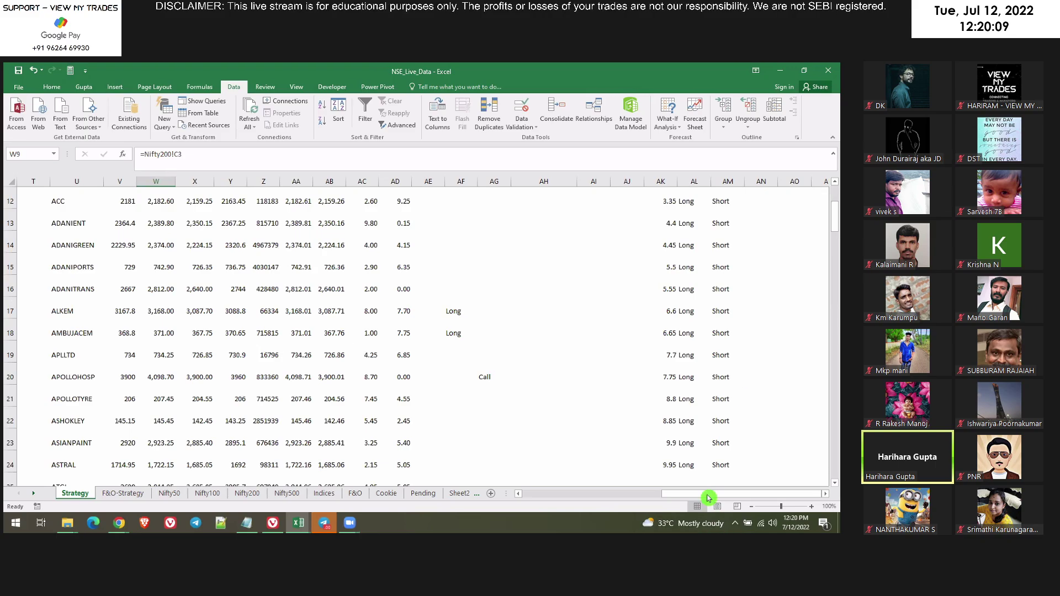
left_click_drag(707, 494, 497, 494)
Inspect cell A8's formula and scroll over to the Strategy sheet's price columns.
scroll(207, 394, "up", 4)
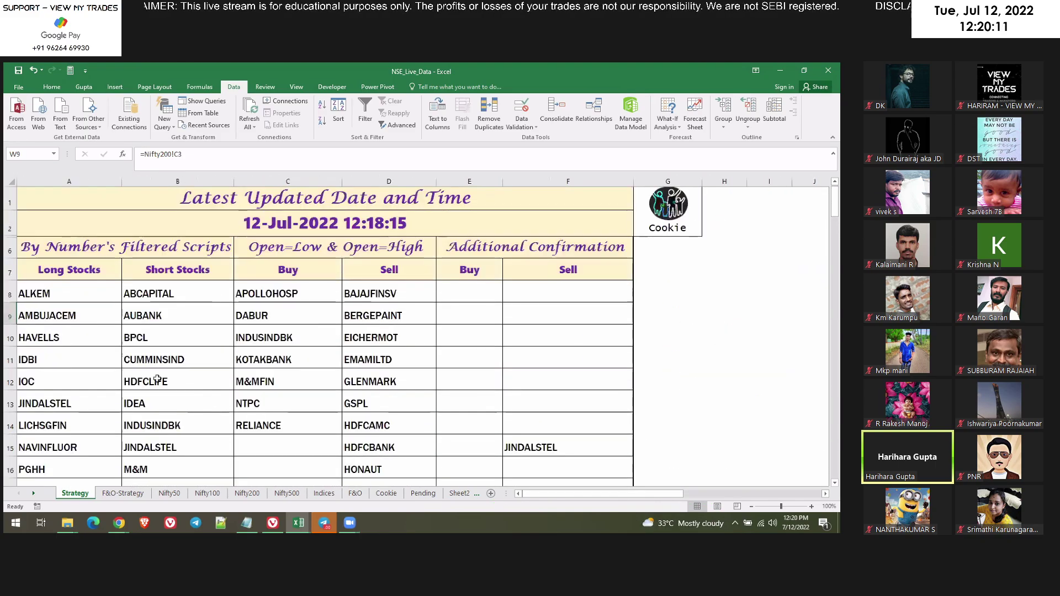
left_click(52, 294)
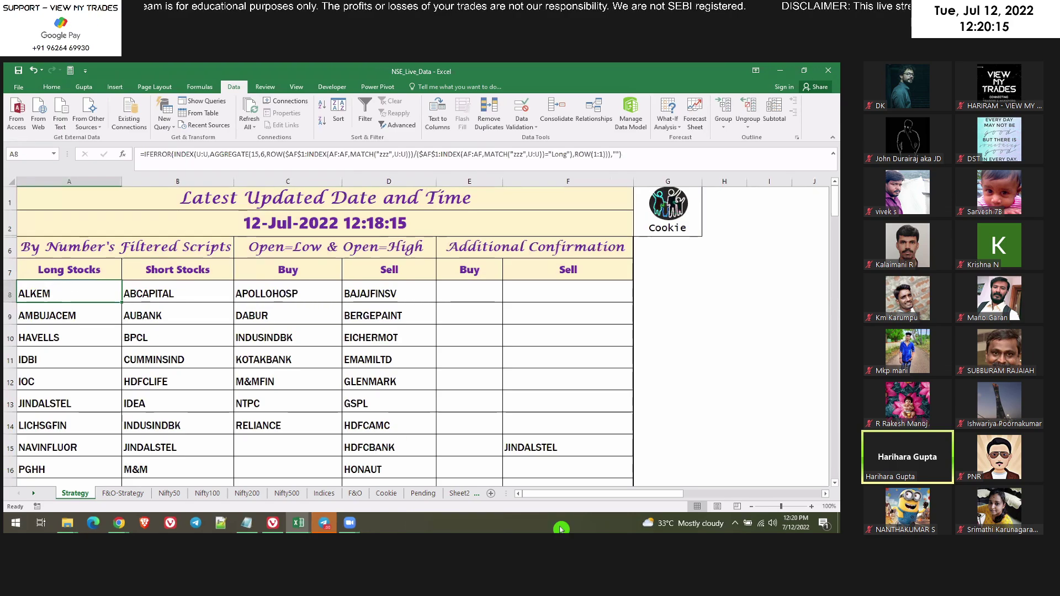
left_click_drag(594, 494, 738, 503)
scroll(164, 432, "down", 3)
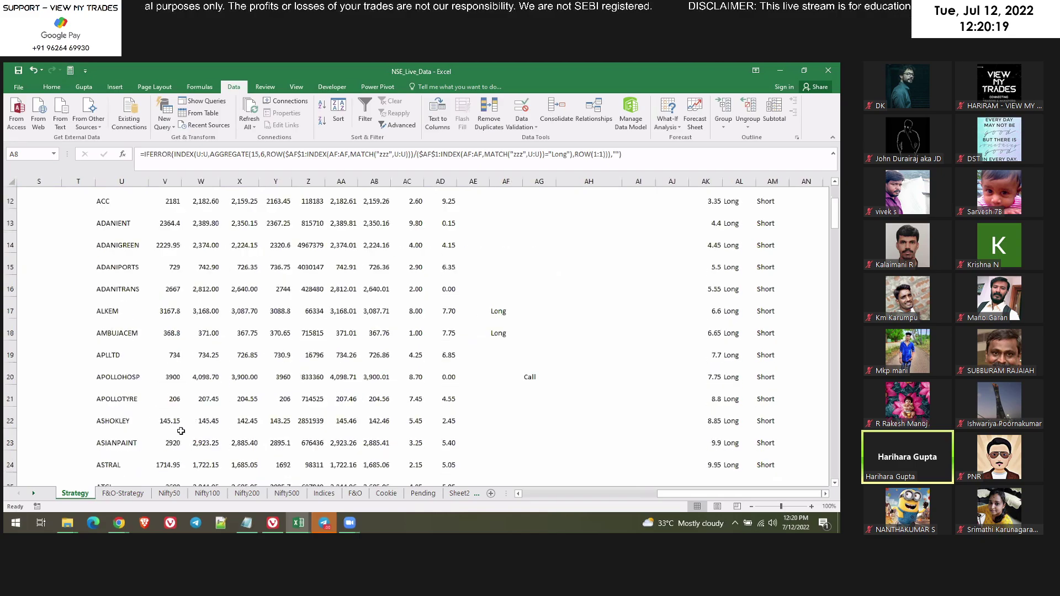
scroll(128, 404, "down", 2)
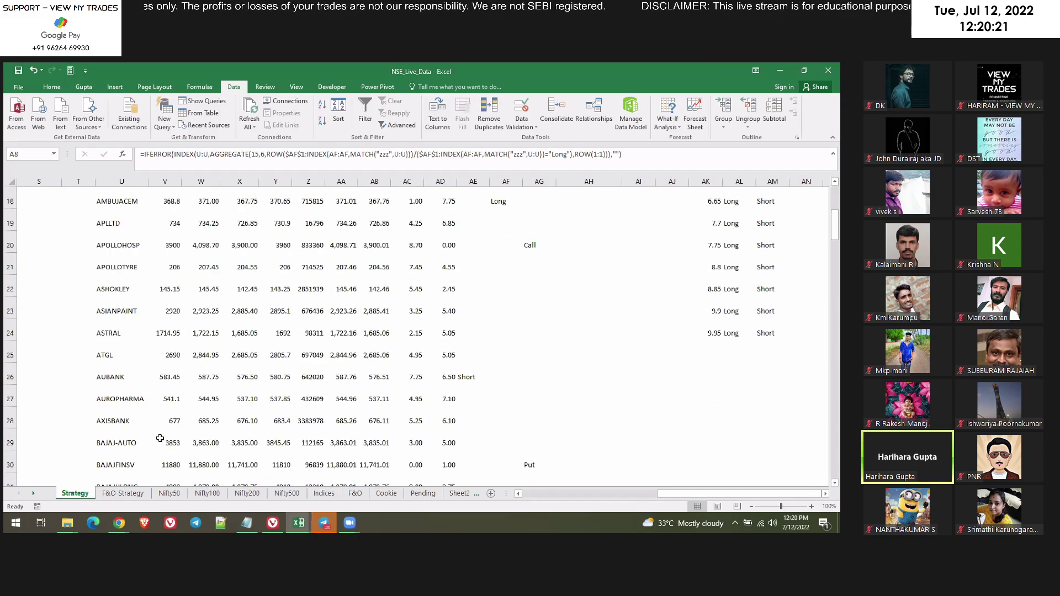
scroll(157, 436, "down", 1)
scroll(210, 403, "up", 1)
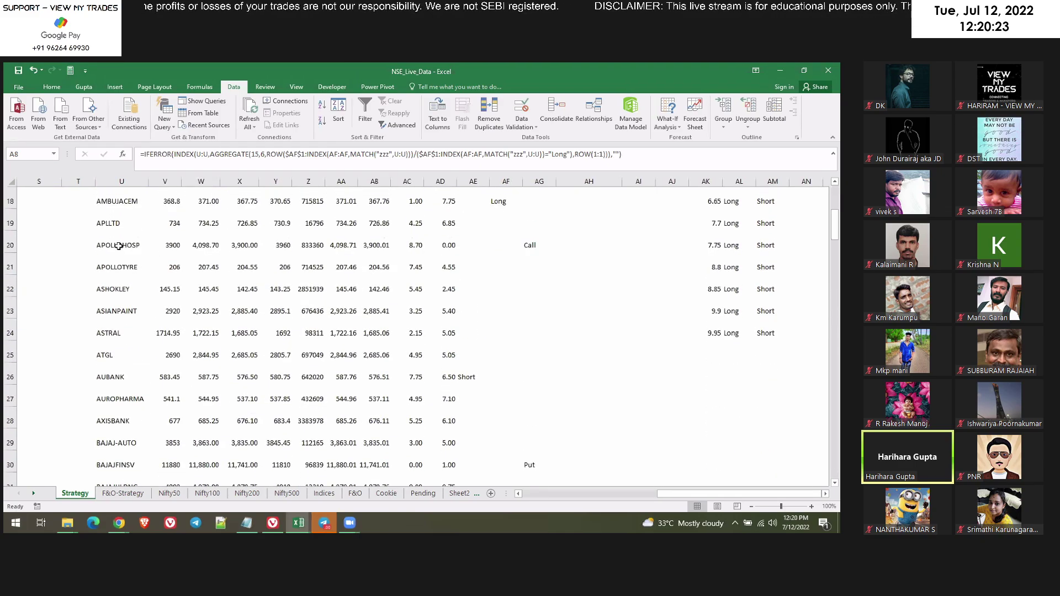
scroll(117, 243, "up", 1)
Check the source formulas behind ALKEM's LTP and Low values.
left_click(280, 242)
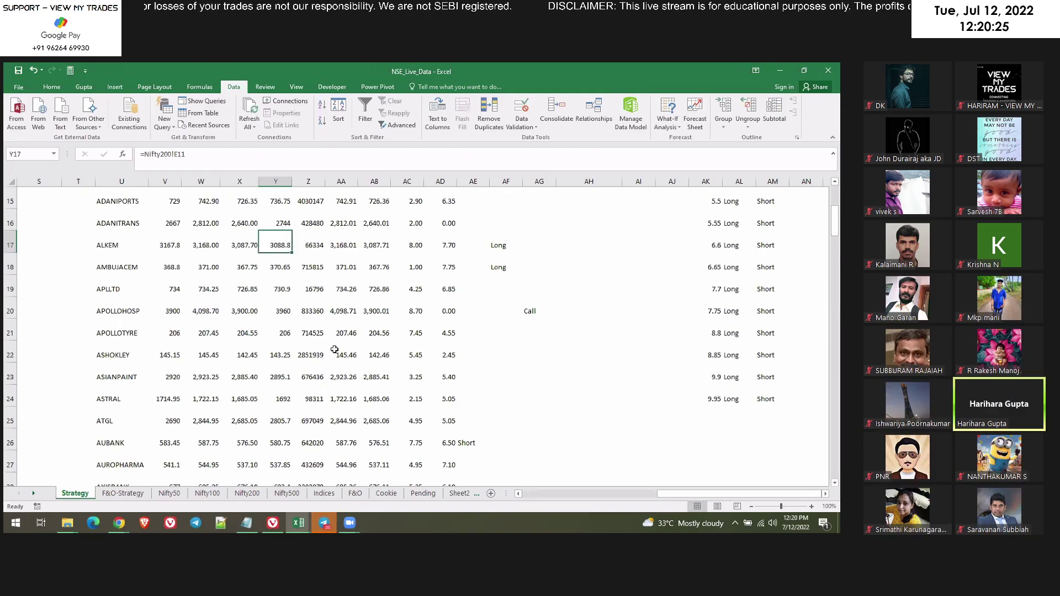
scroll(335, 349, "up", 1)
scroll(326, 359, "up", 1)
scroll(293, 381, "up", 2)
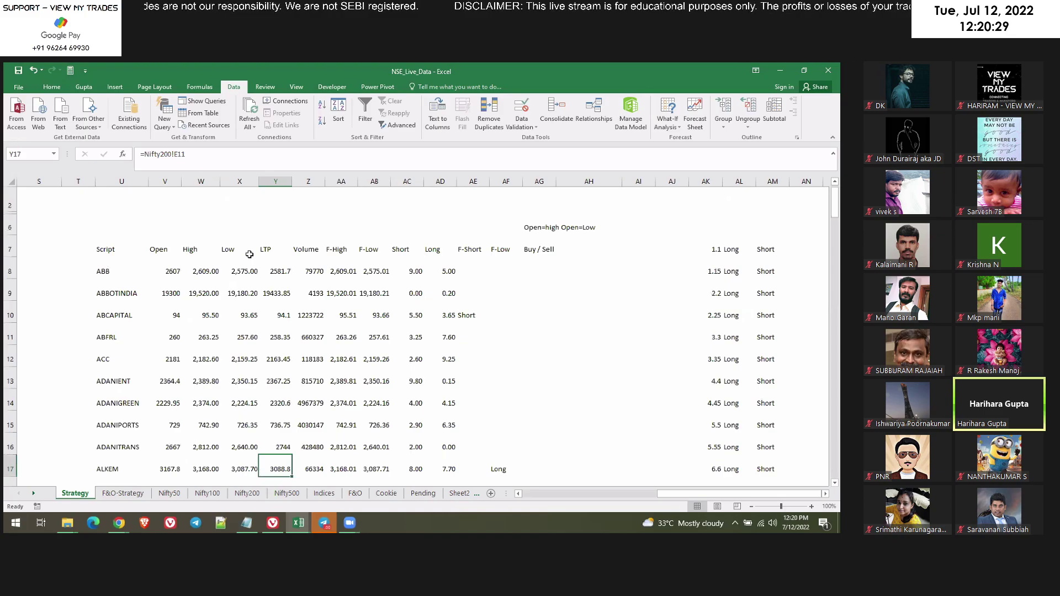
left_click(238, 471)
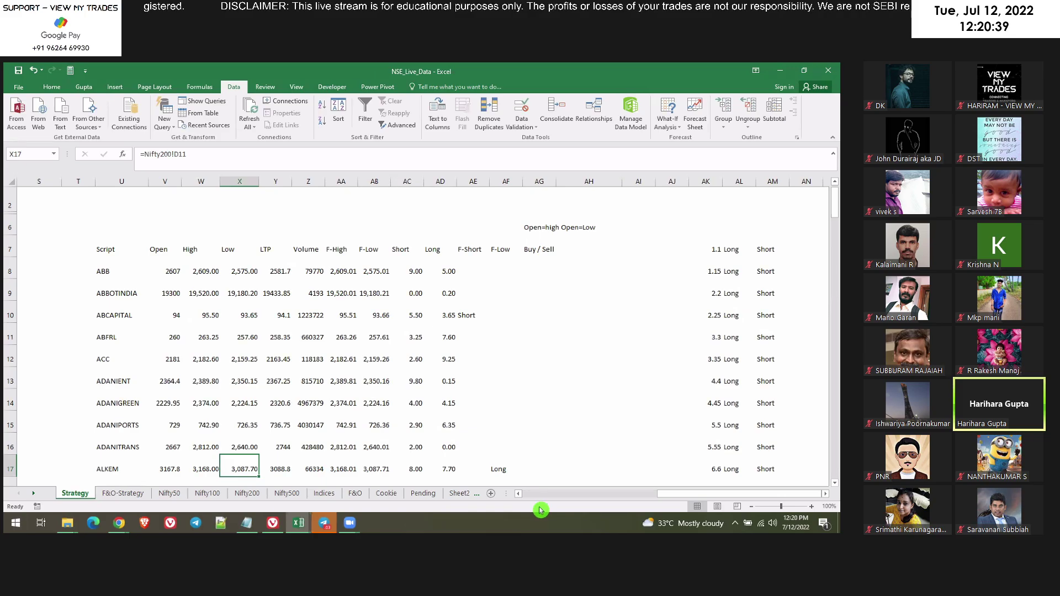
Scroll back to column A and inspect the formula behind the Long Stocks list.
scroll(541, 497, "left", 5)
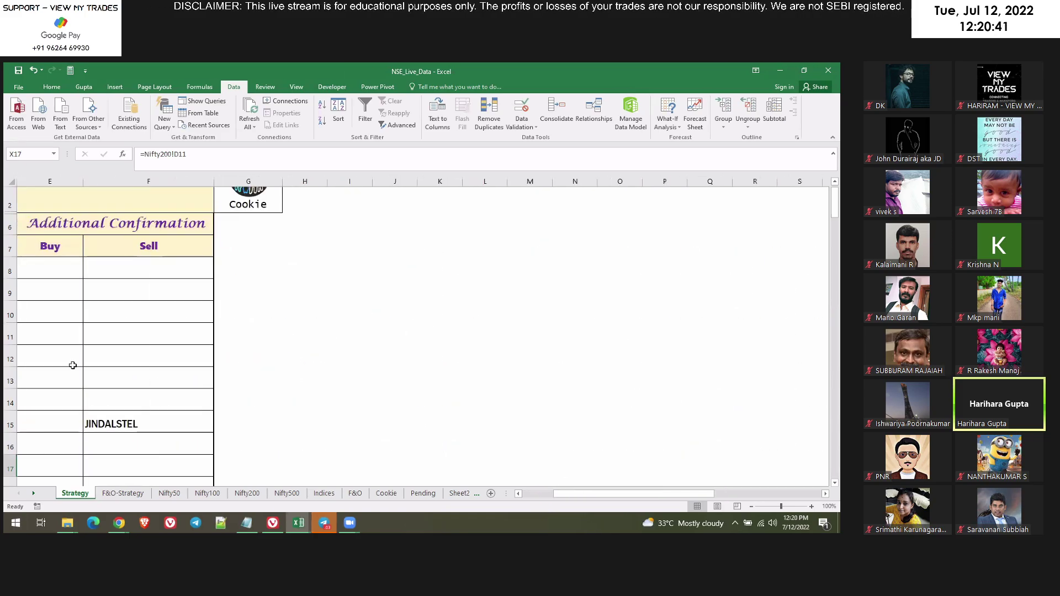
scroll(525, 497, "left", 2)
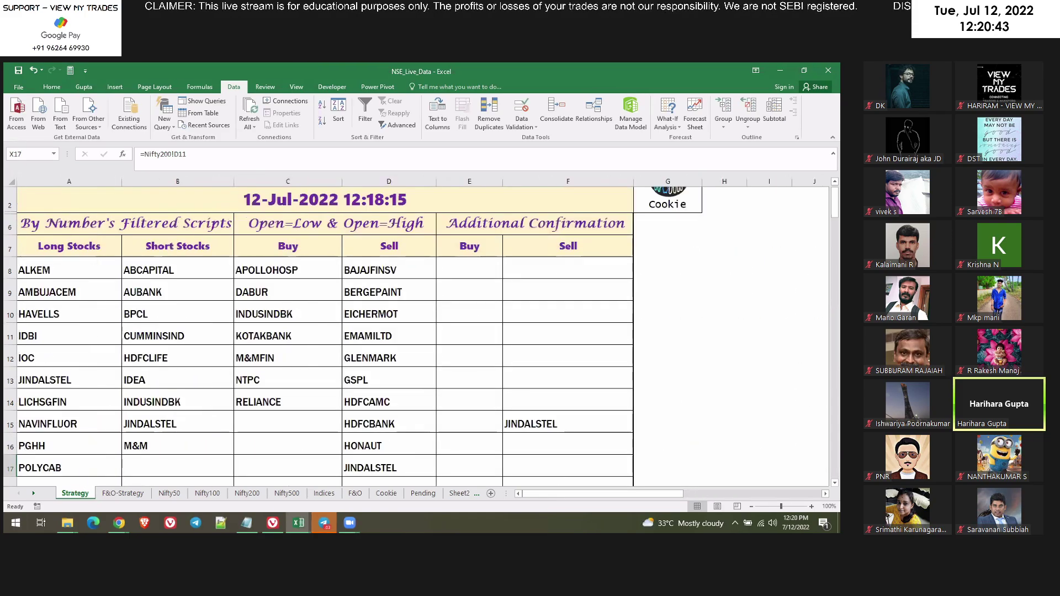
left_click(61, 275)
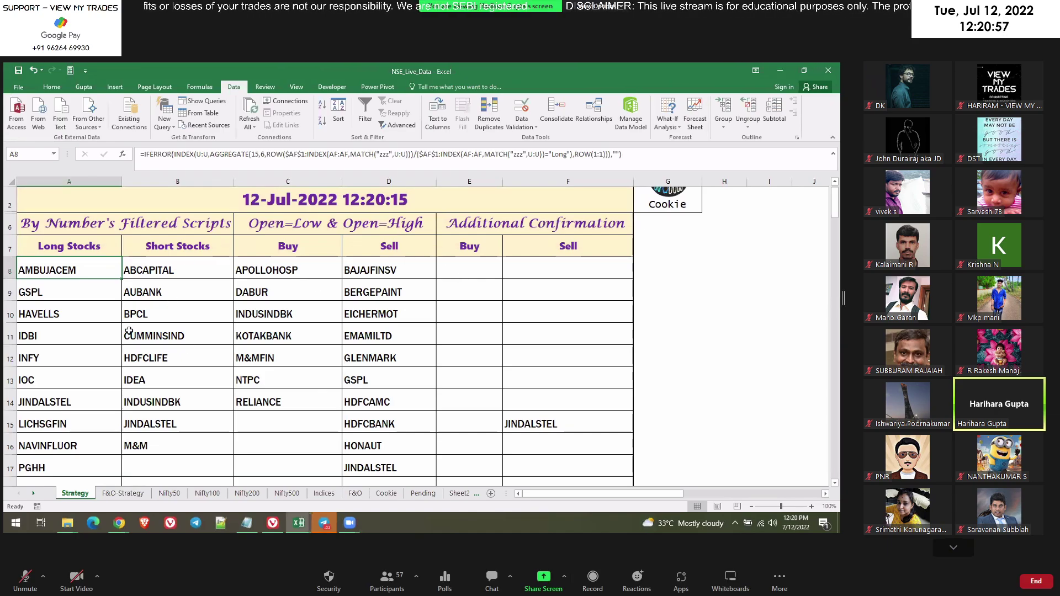
left_click(748, 493)
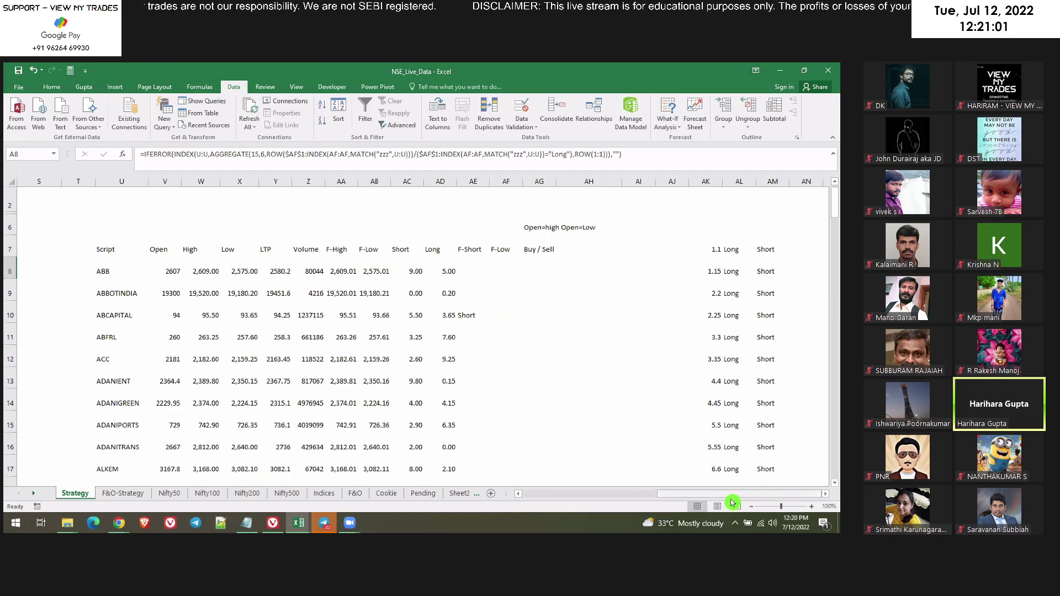
left_click_drag(686, 492, 542, 493)
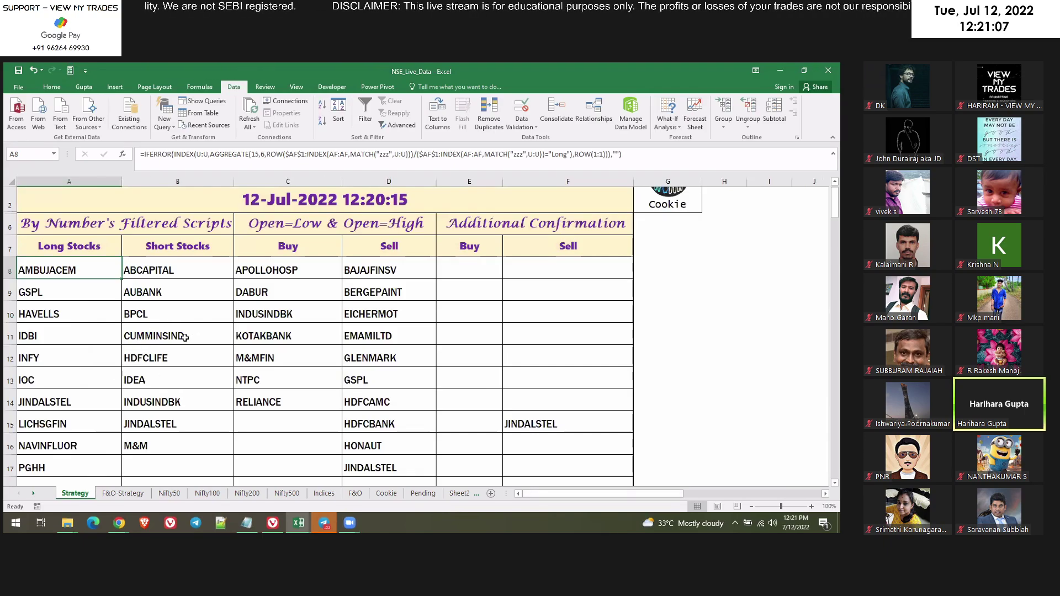
left_click(680, 353)
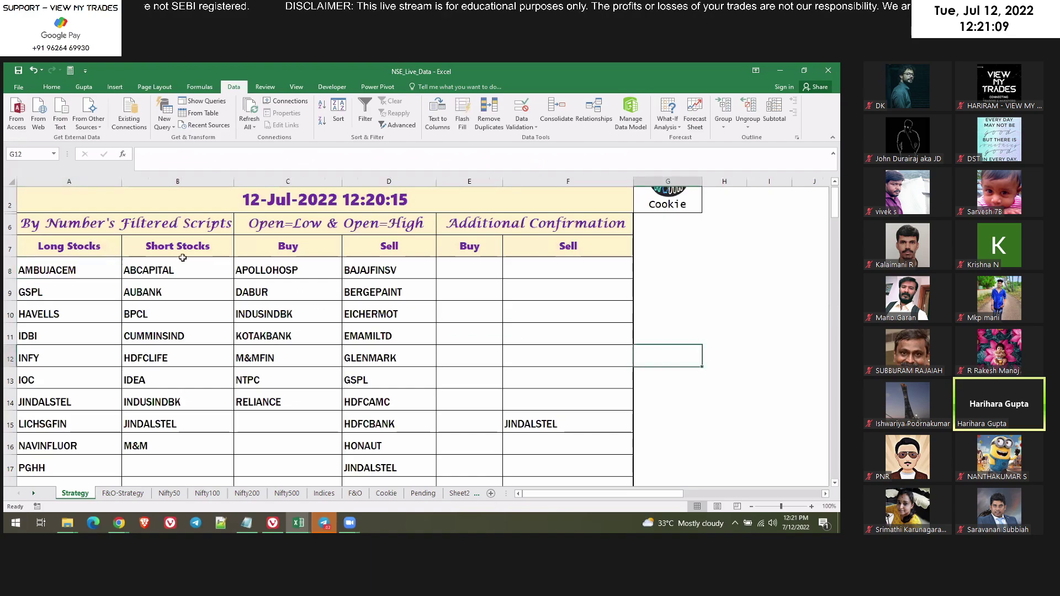
left_click(288, 225)
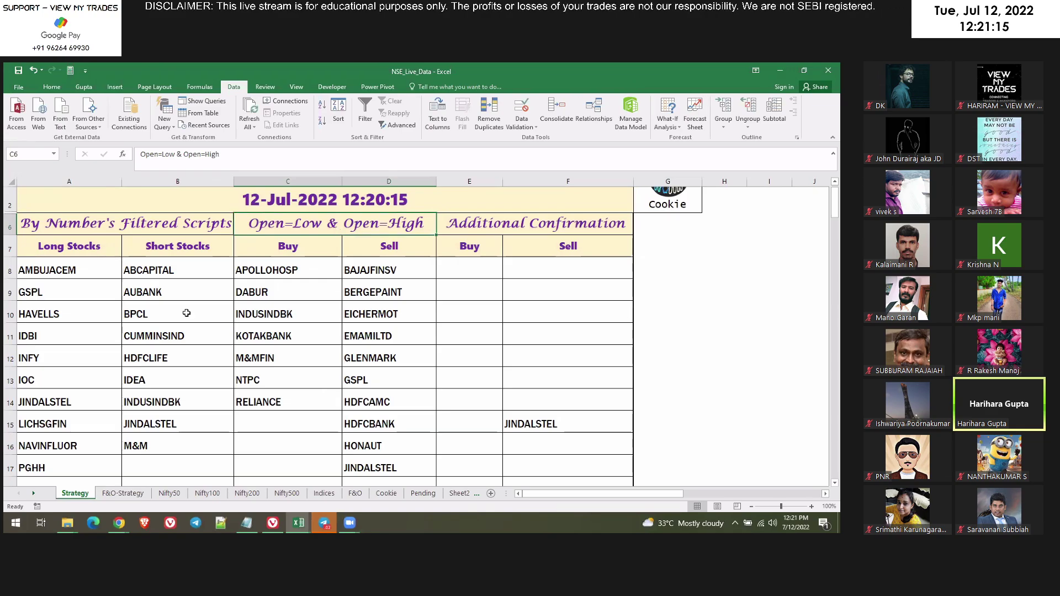
left_click(69, 181)
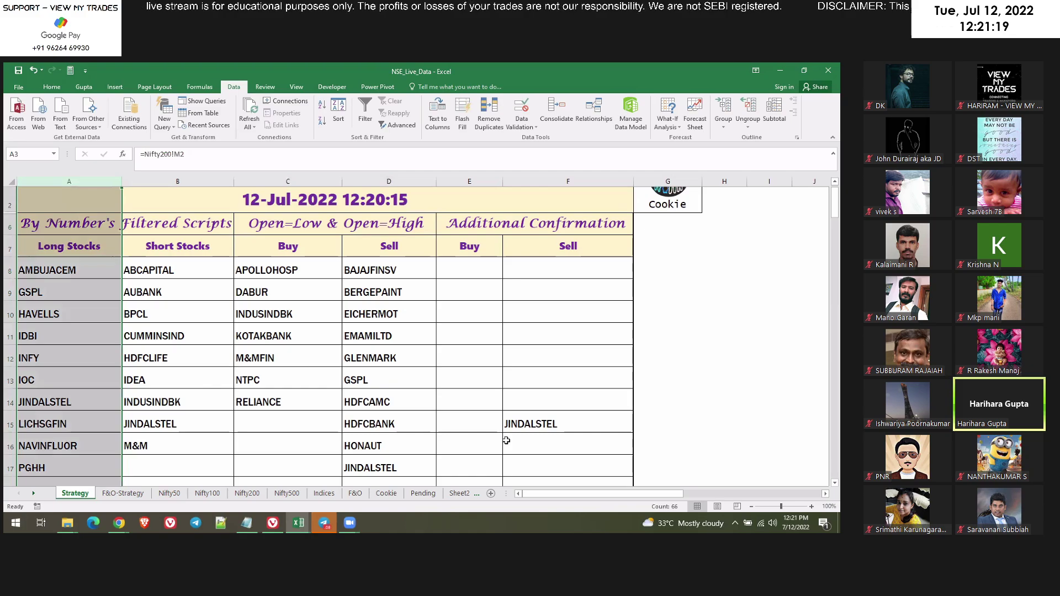
left_click(540, 425)
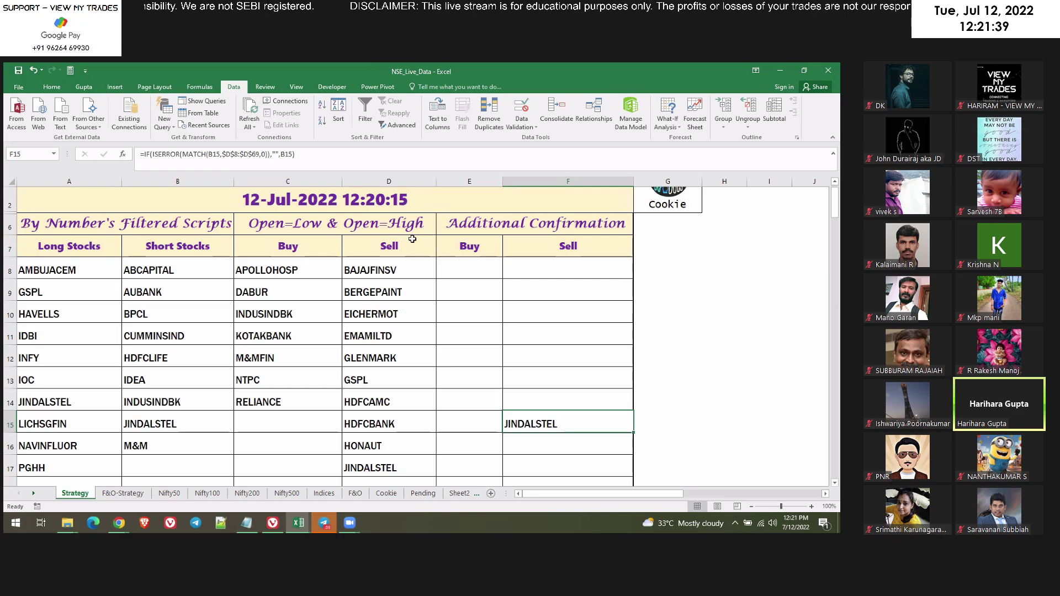
Dismiss the BERGEPAINT cell menu and glance at the Nifty100 and Nifty200 sheets before returning to Strategy.
right_click(378, 299)
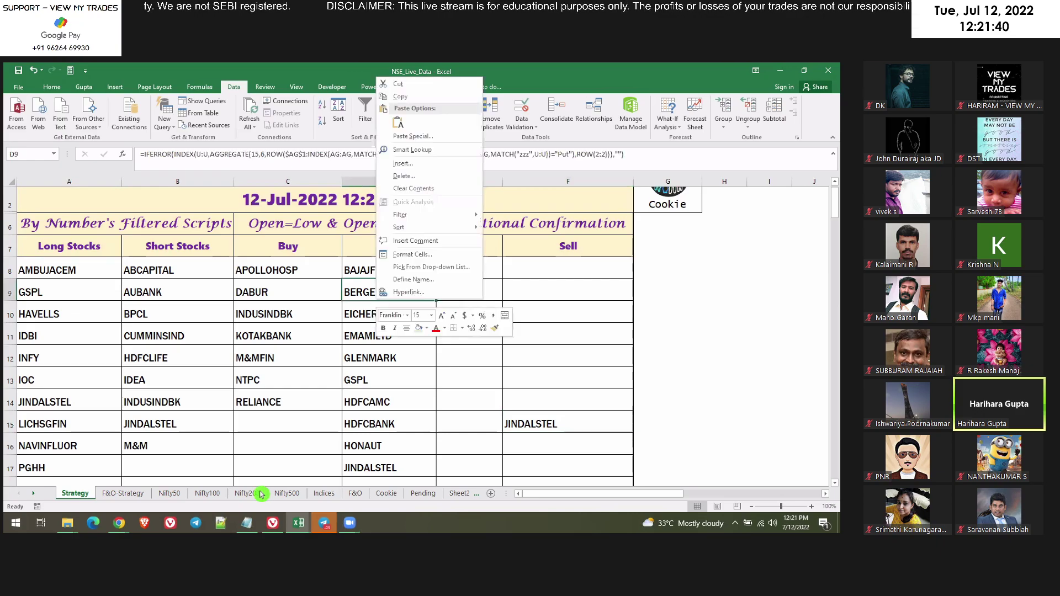
left_click(170, 498)
left_click(205, 496)
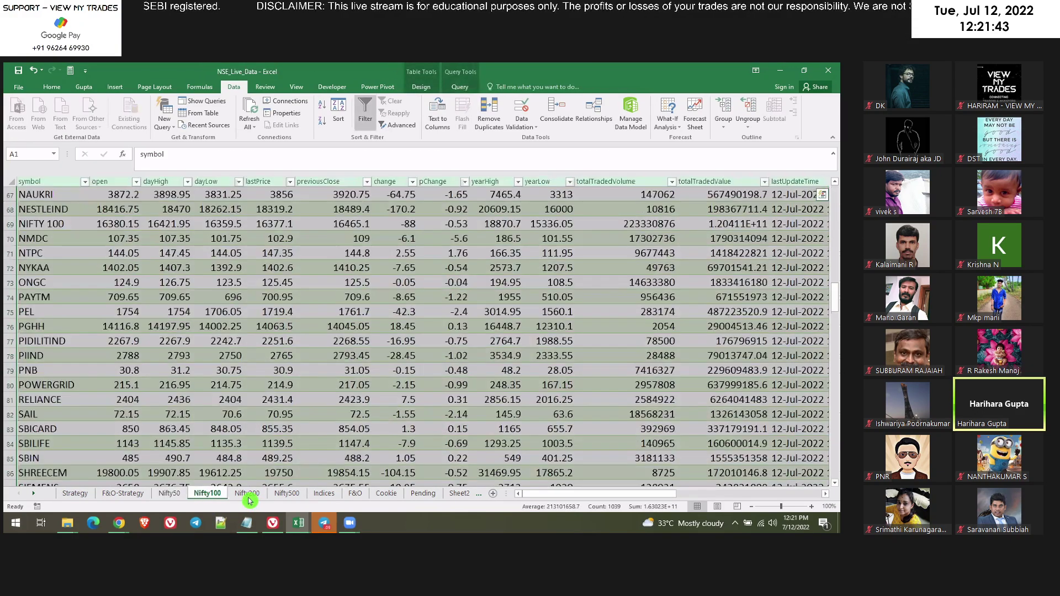
left_click(247, 495)
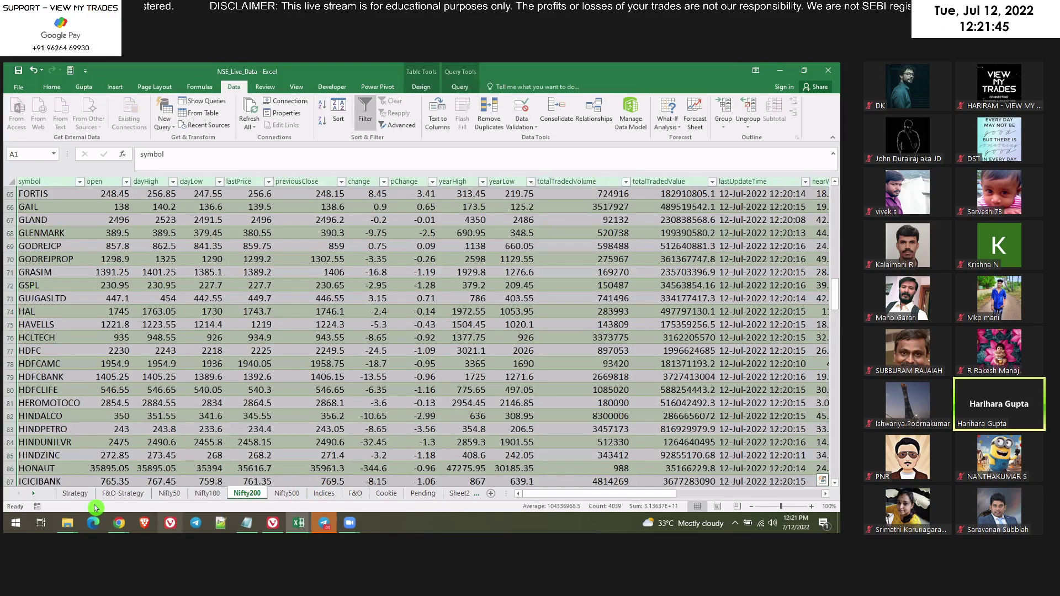
left_click(75, 494)
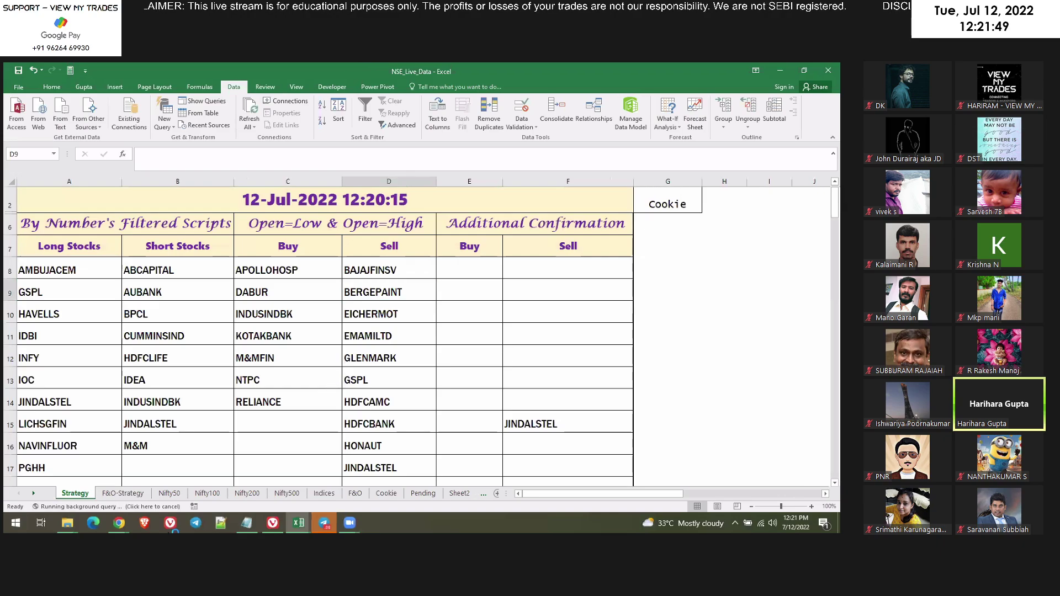
Inspect the ATUL sell-confirmation formula on F&O-Strategy, then switch to the Upstox Chrome window.
left_click(109, 496)
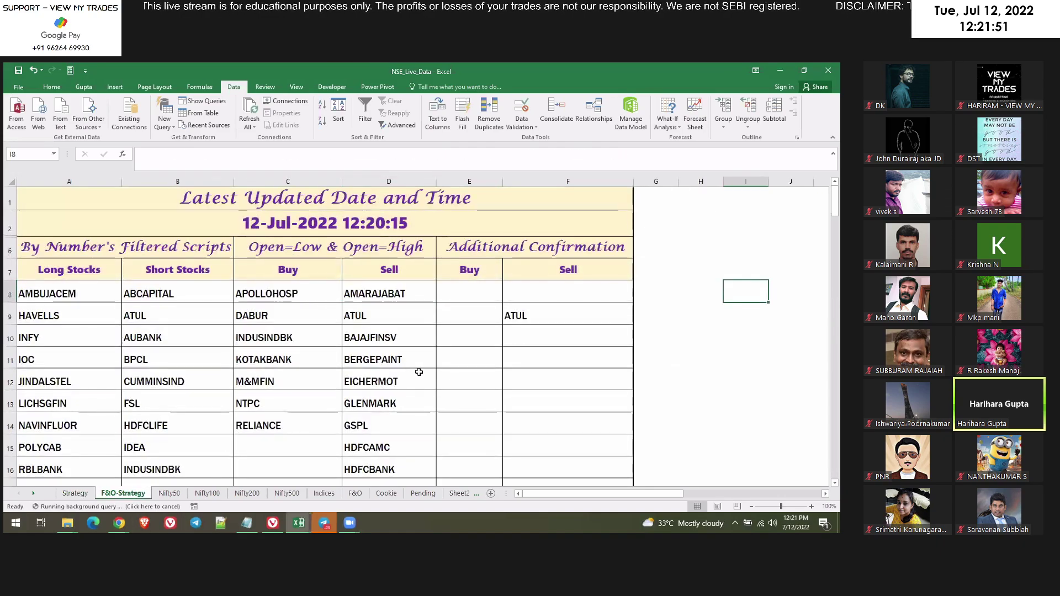
left_click(76, 493)
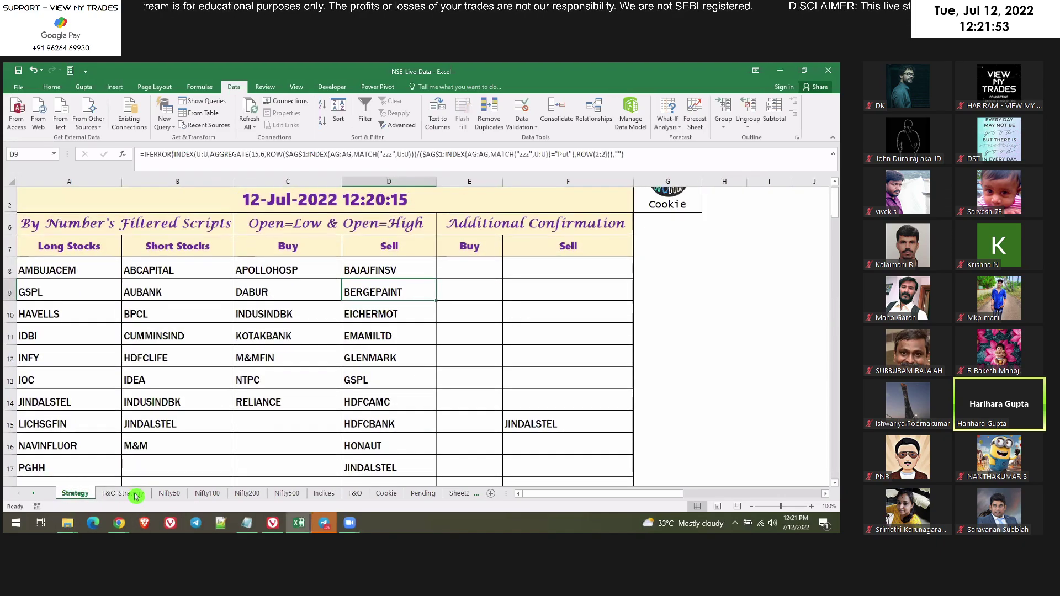
left_click(123, 493)
left_click(540, 310)
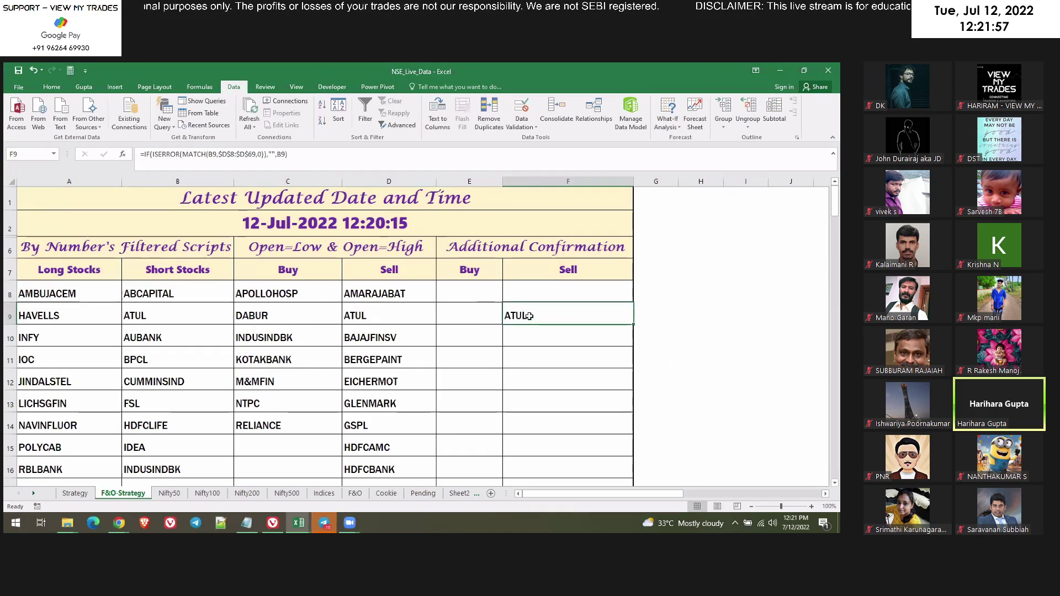
left_click(119, 523)
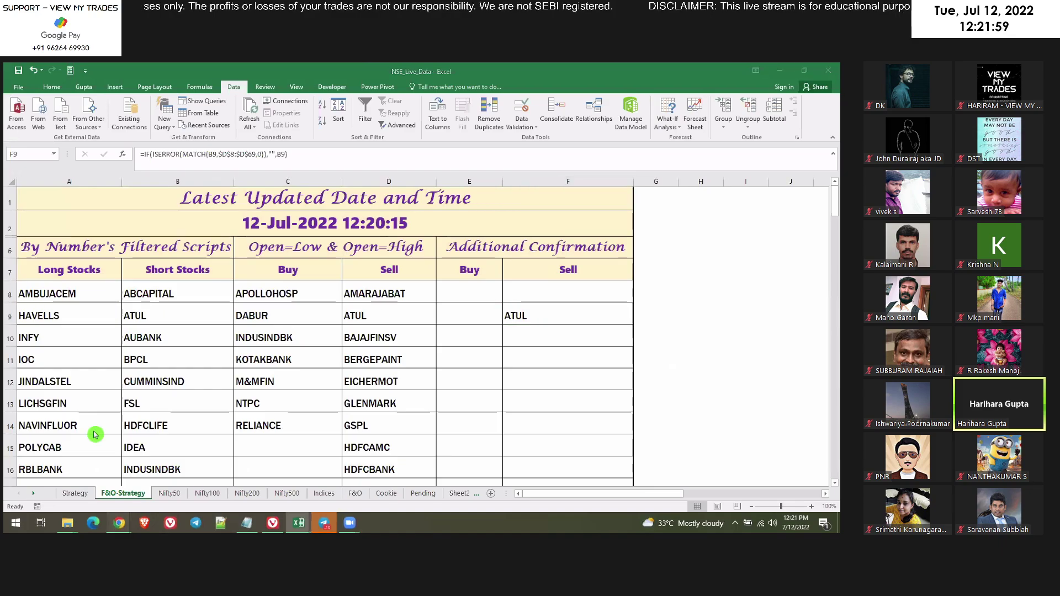
left_click(51, 472)
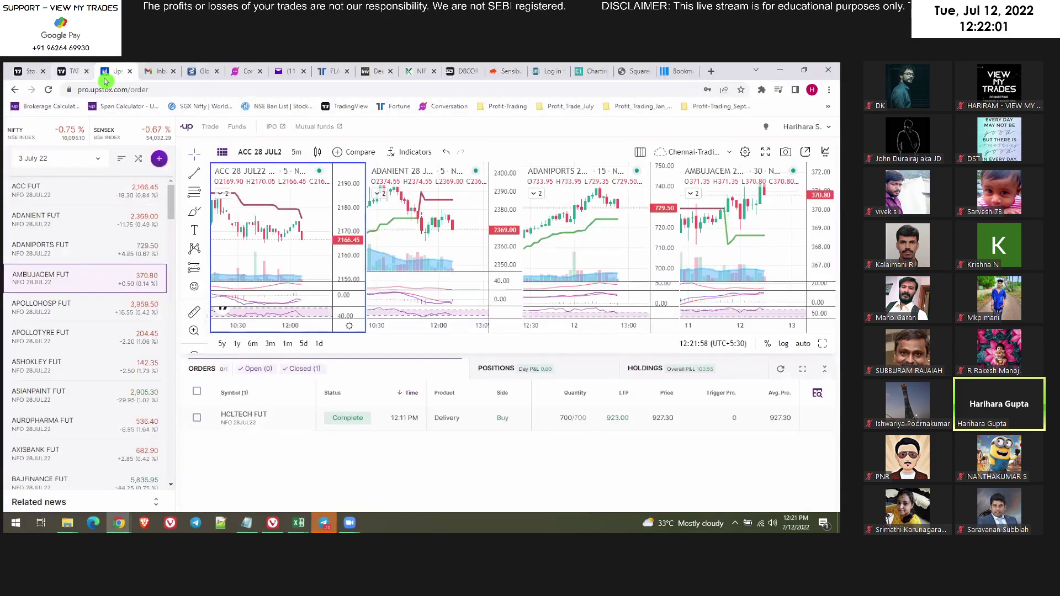
Replace the TATA Chemicals chart in TradingView with the ATUL chart and re-centre prices.
left_click(81, 72)
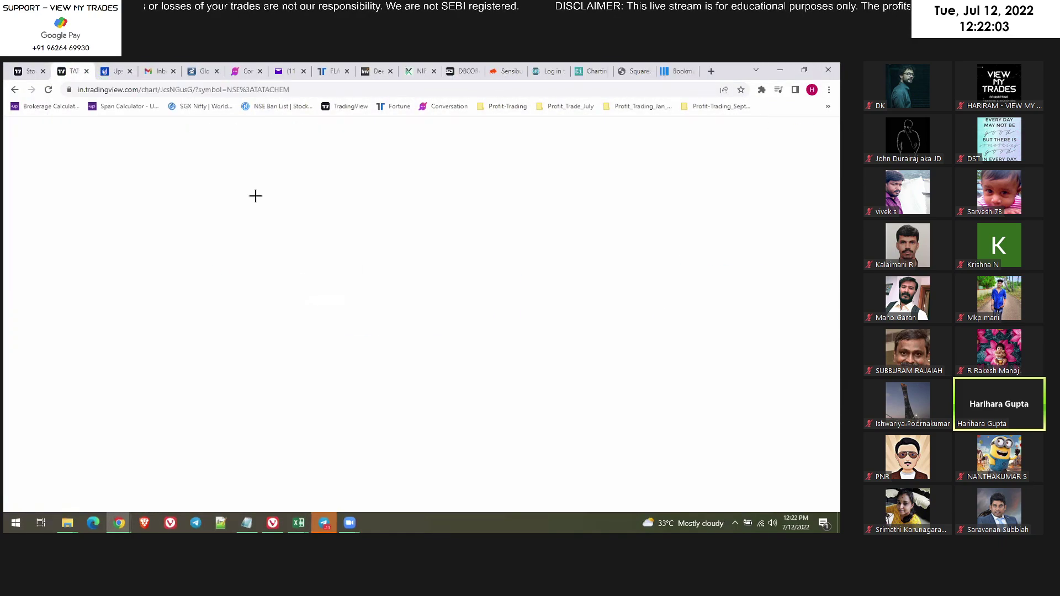
left_click(64, 133)
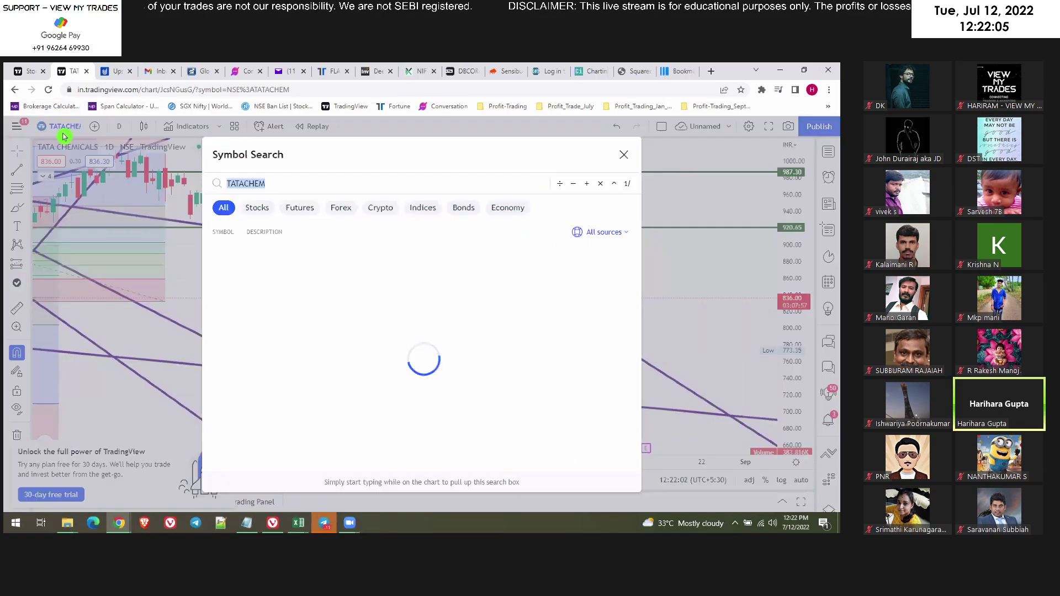
type("ATUL")
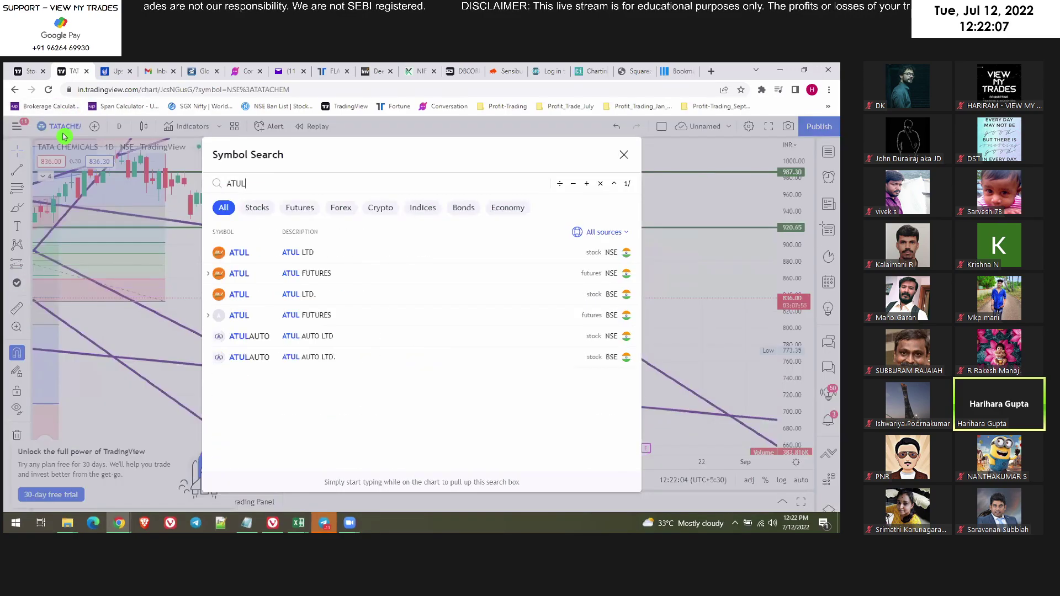
left_click(304, 252)
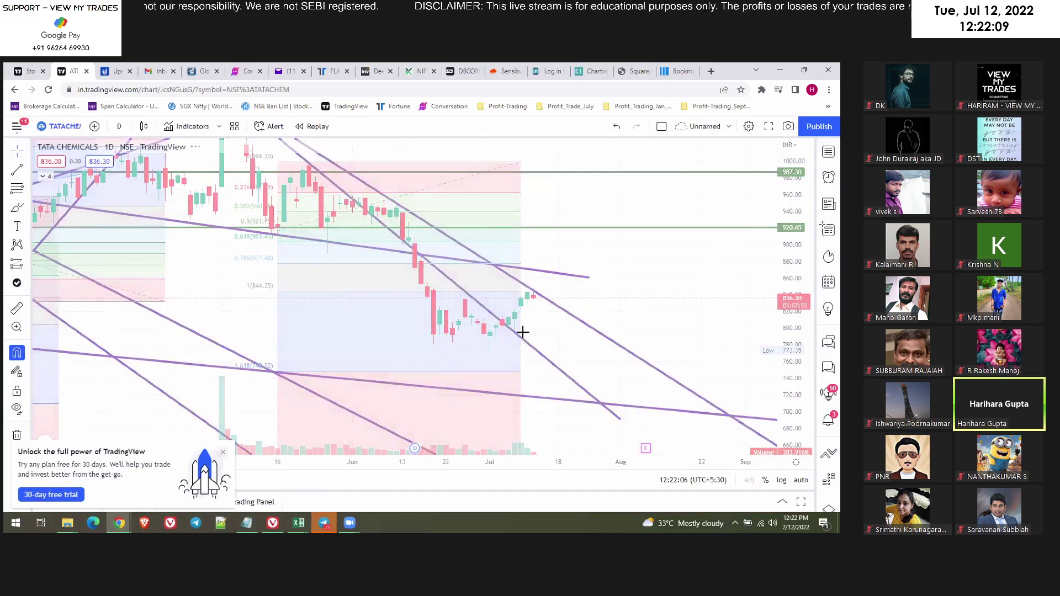
scroll(559, 251, "down", 2)
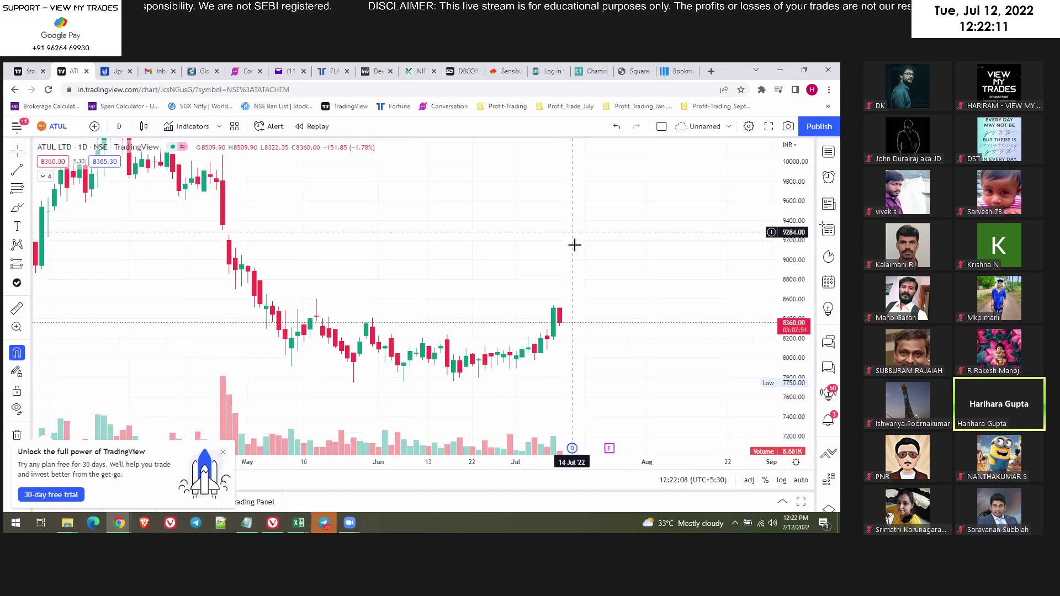
scroll(575, 243, "down", 2)
scroll(575, 243, "down", 1)
scroll(575, 243, "down", 1)
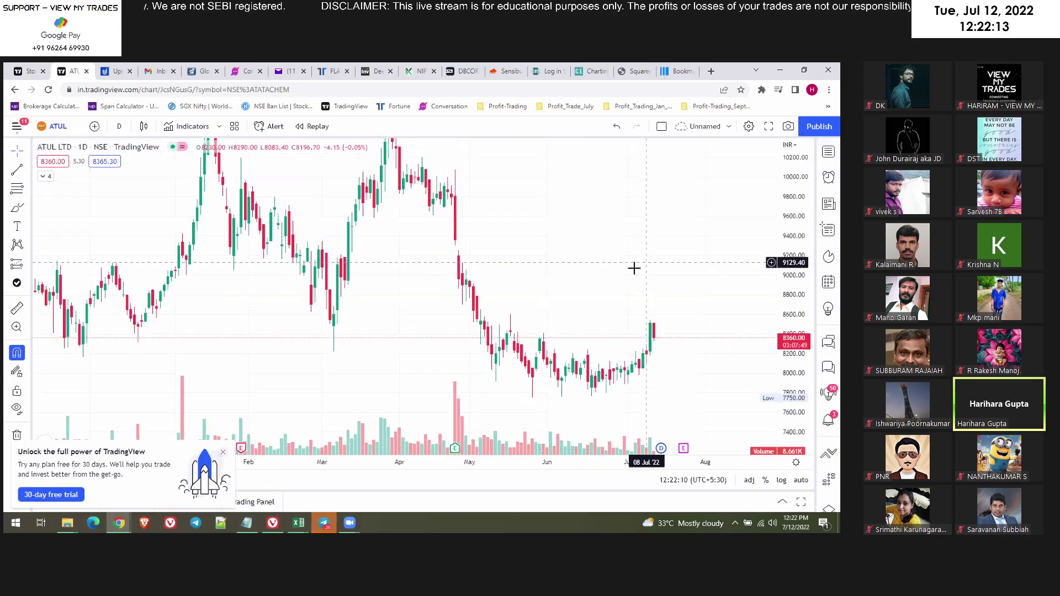
left_click_drag(604, 272, 614, 229)
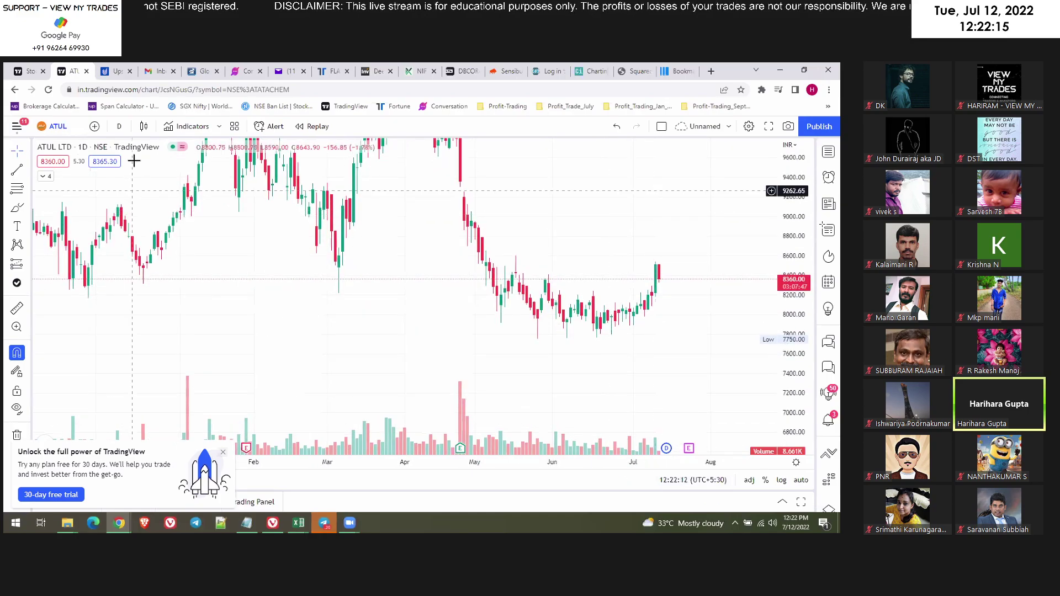
Switch the ATUL chart to a 5-minute interval, review recent candles, then minimise Chrome.
left_click(119, 126)
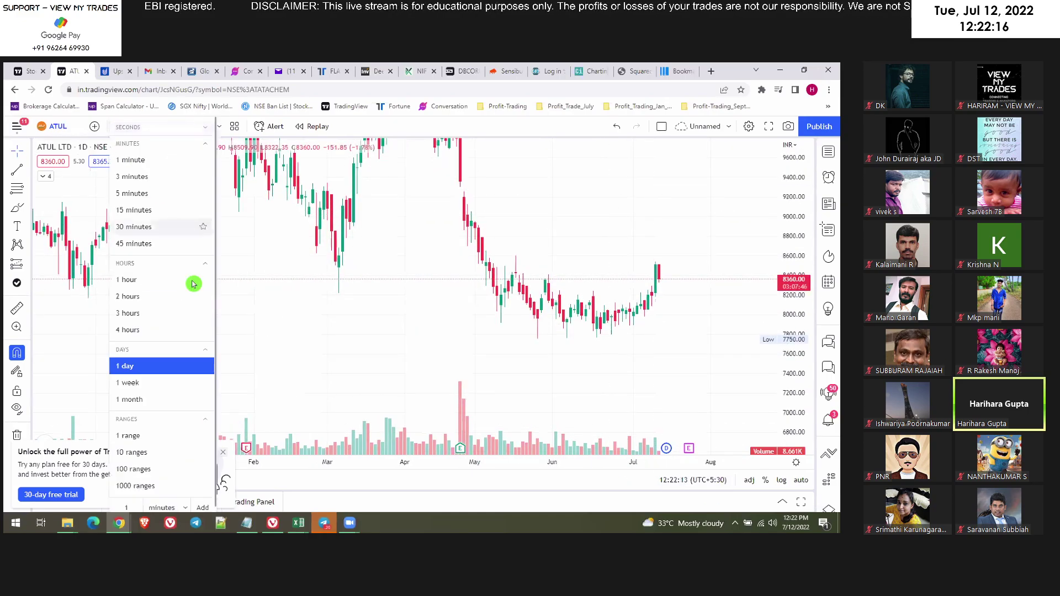
left_click(132, 193)
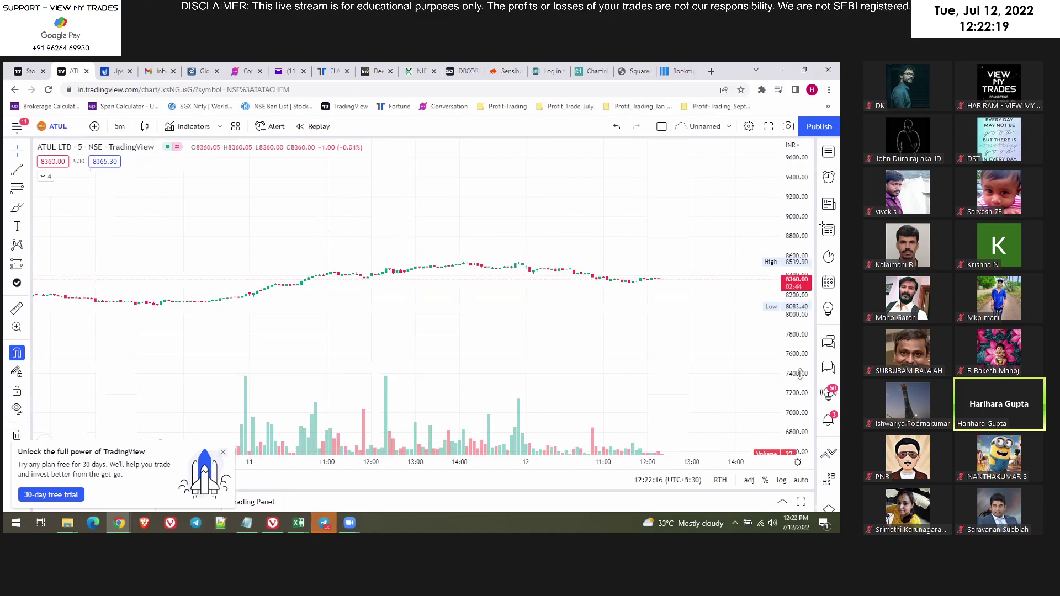
scroll(617, 310, "down", 5)
left_click_drag(594, 366, 481, 411)
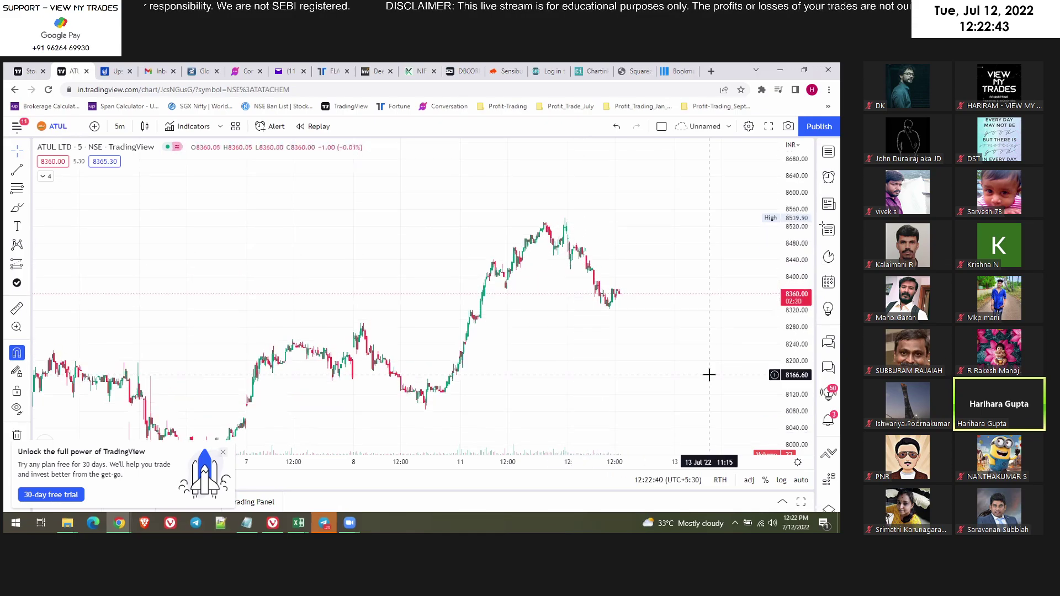
scroll(709, 375, "up", 3)
scroll(674, 365, "up", 3)
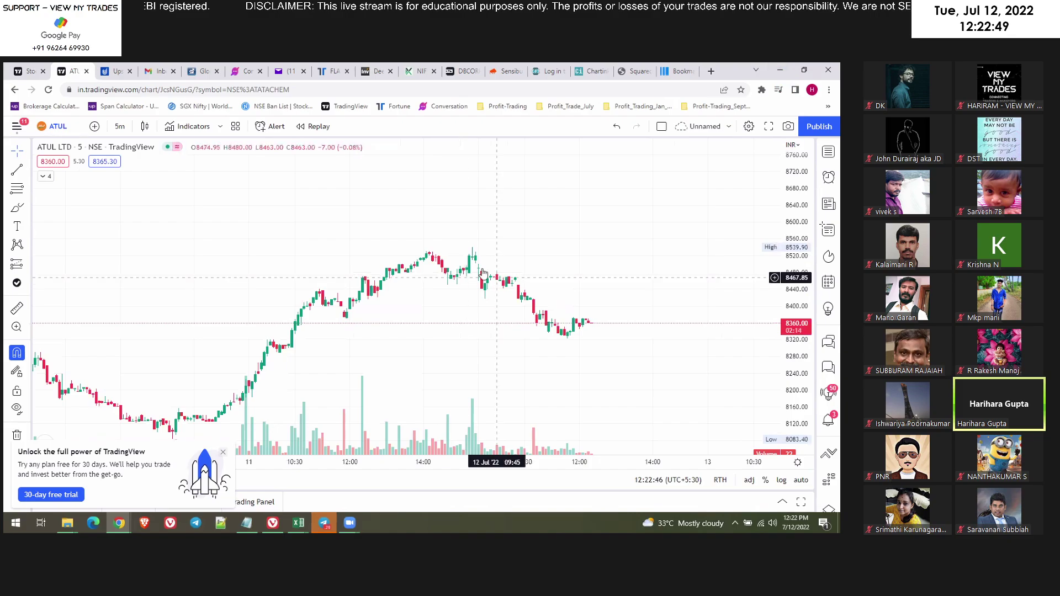
left_click(786, 71)
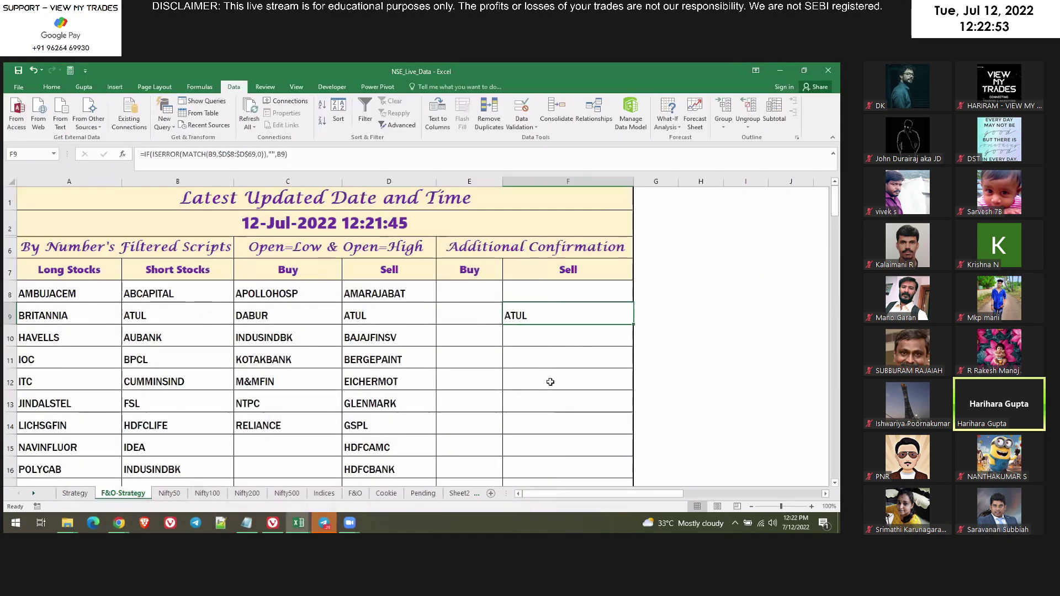
left_click(635, 333)
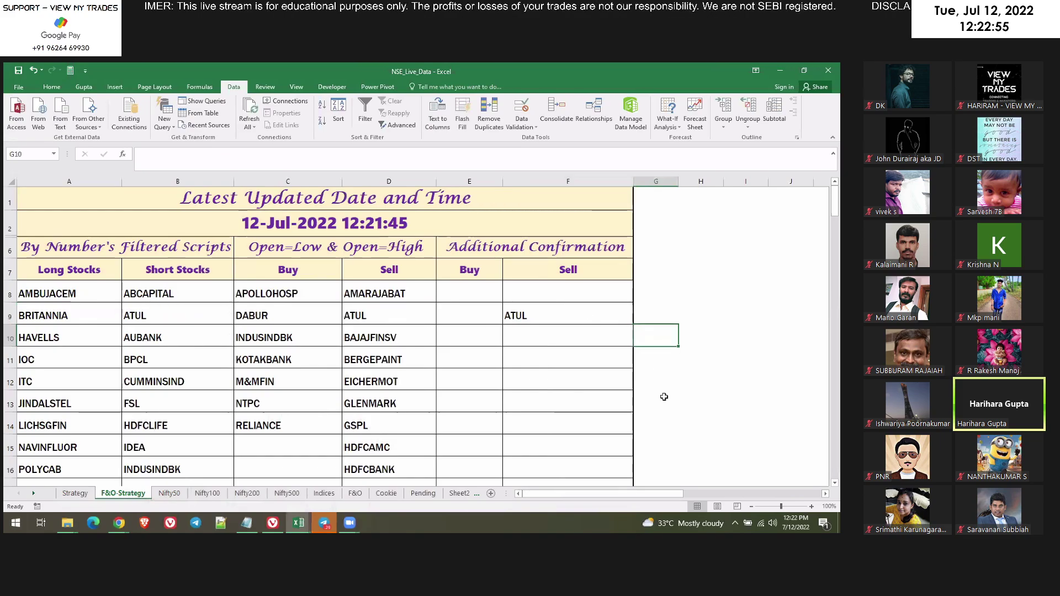
mouse_move(628, 495)
left_mouse_down()
mouse_move(752, 498)
mouse_move(635, 495)
left_mouse_up()
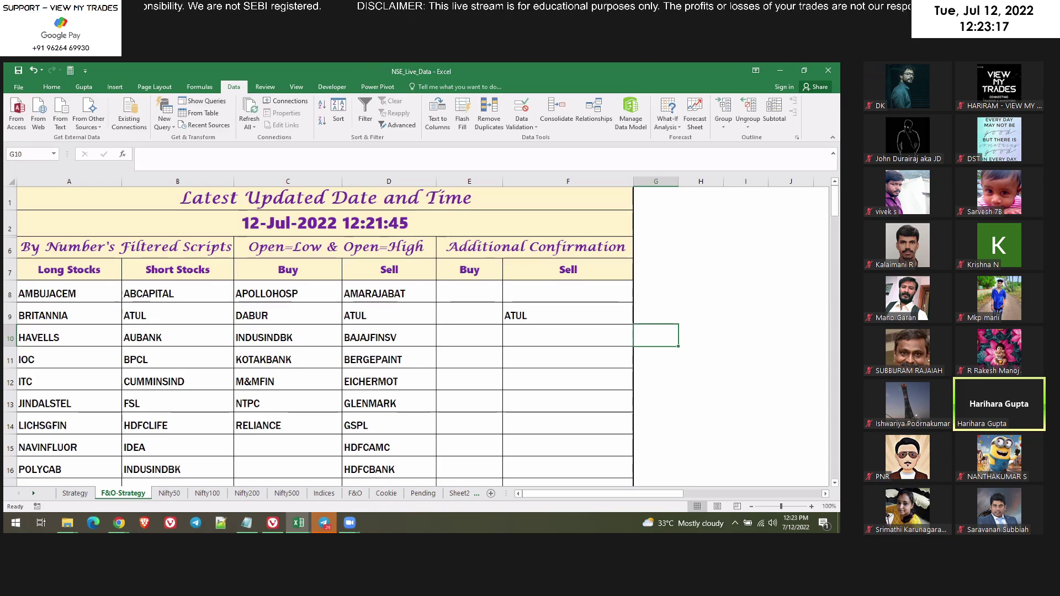
key("alt+Tab")
key("alt+Tab")
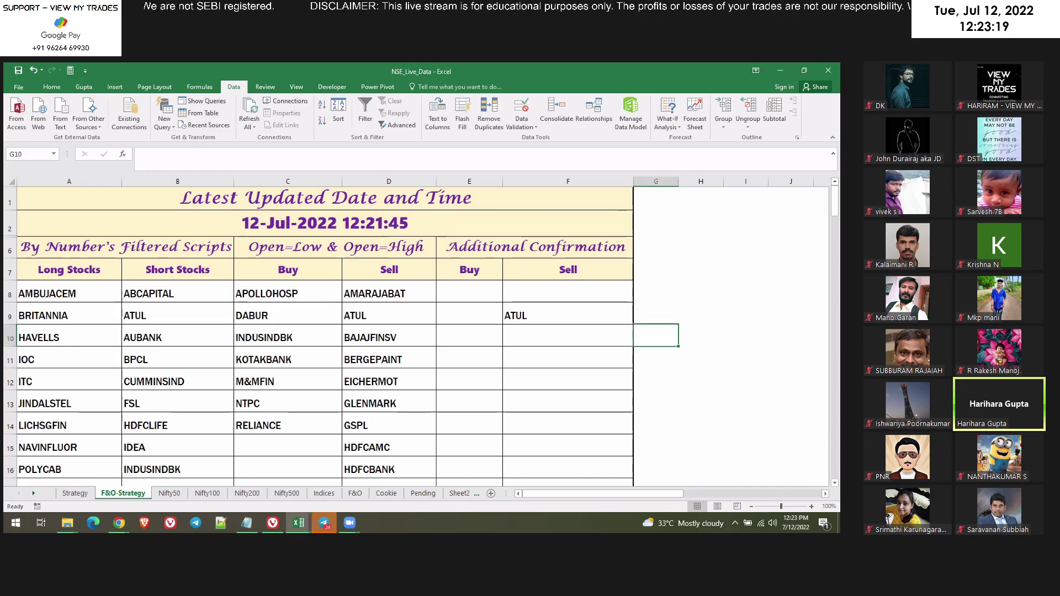
key("alt+Tab")
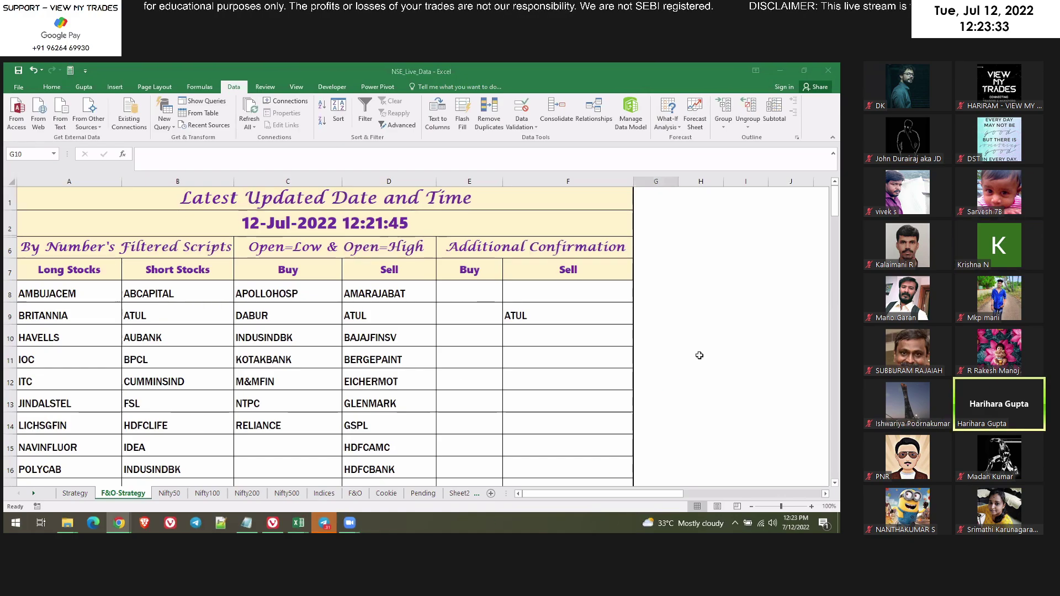
left_click(119, 507)
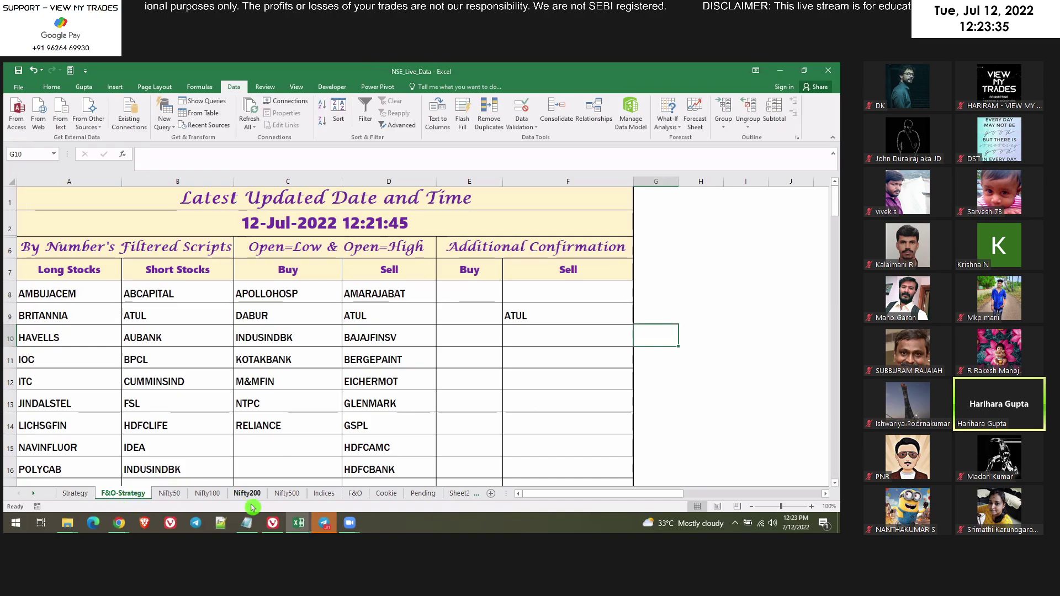
left_click(75, 493)
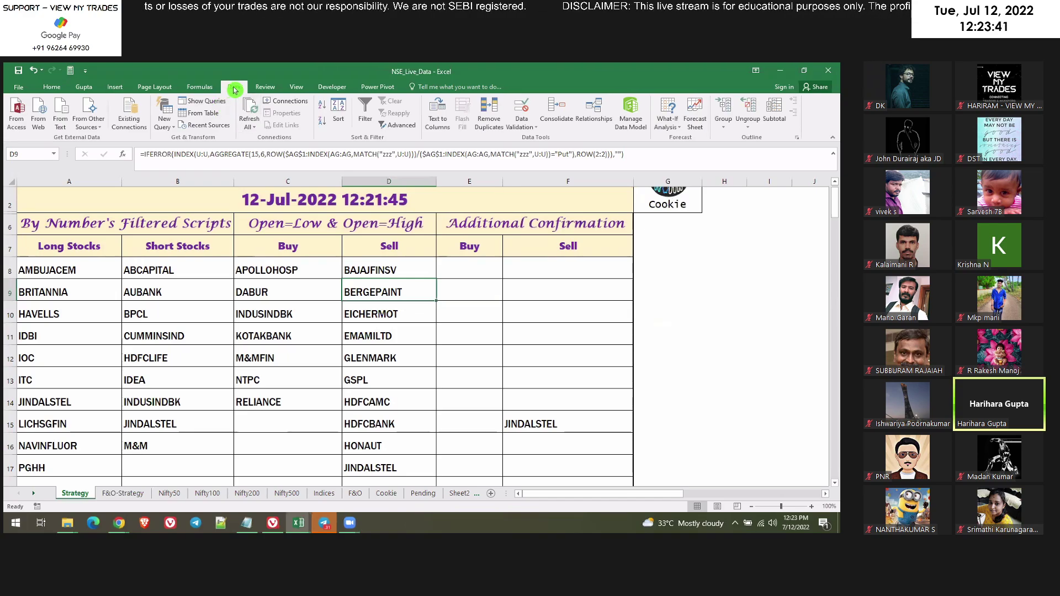
left_click(259, 117)
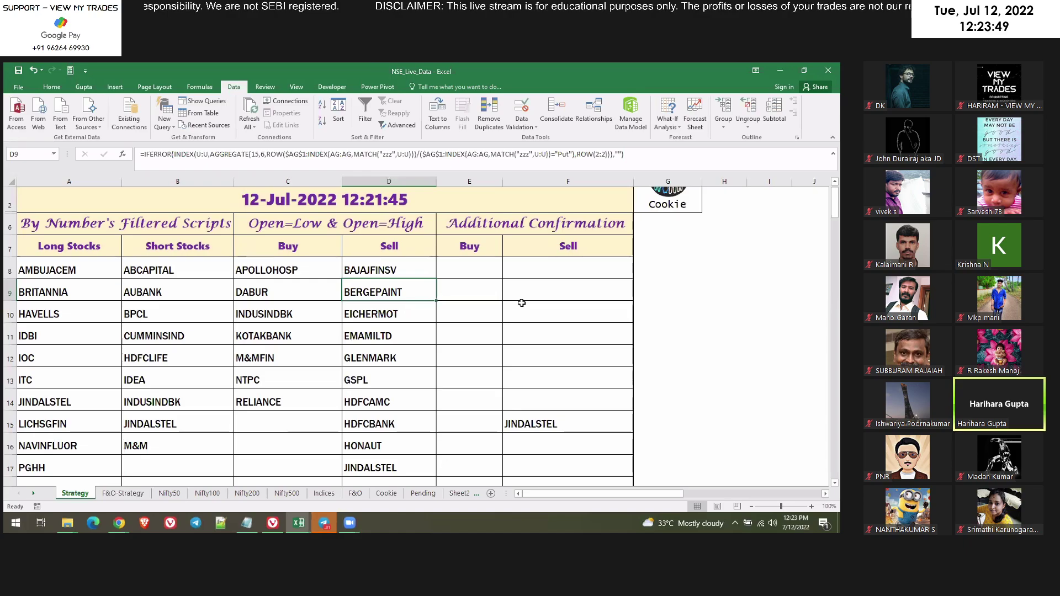
left_click(668, 312)
left_click(724, 312)
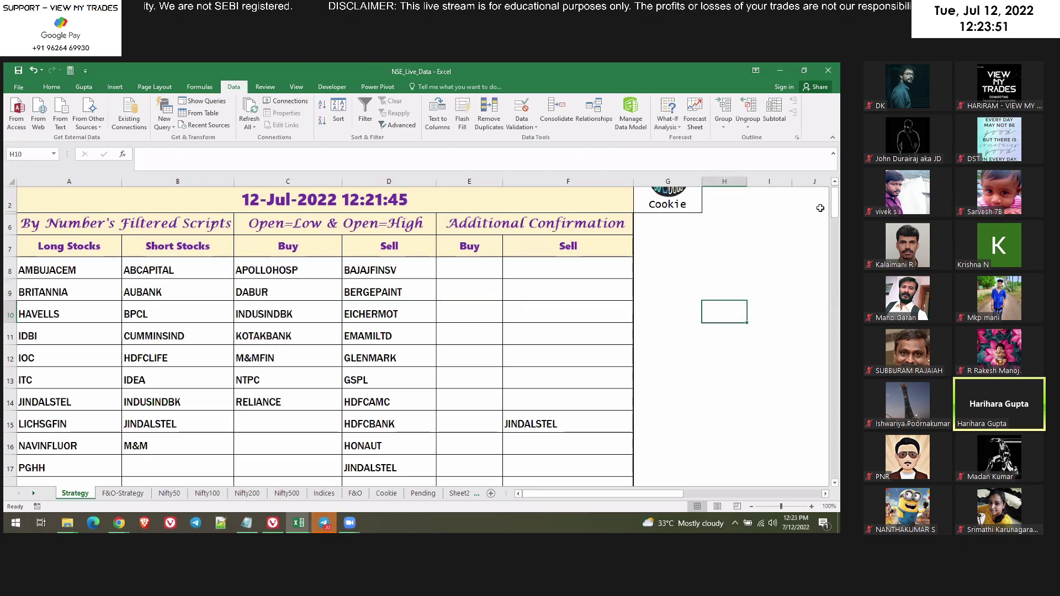
scroll(836, 207, "up", 1)
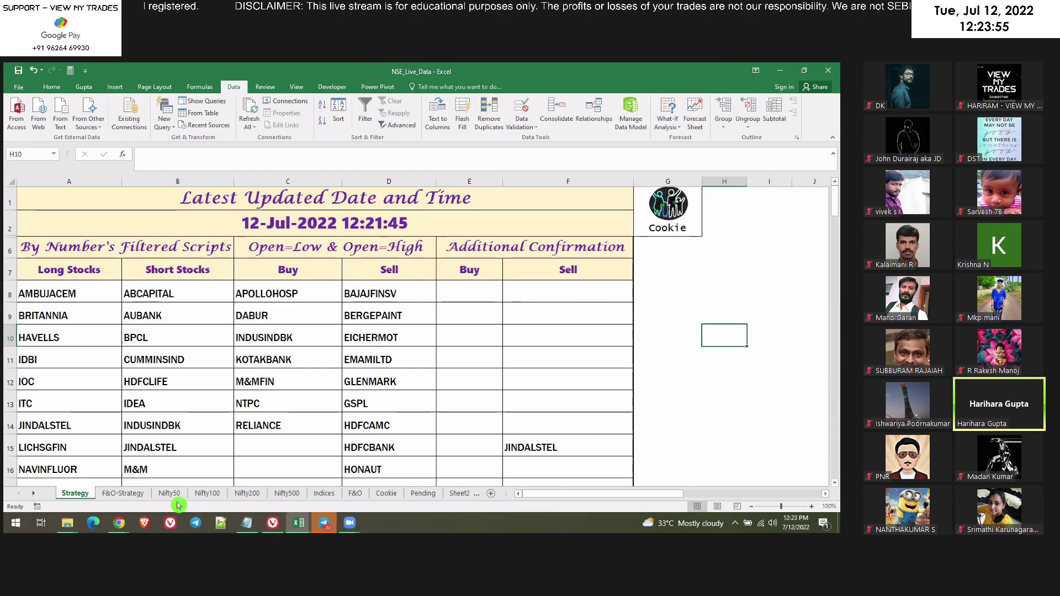
left_click(208, 495)
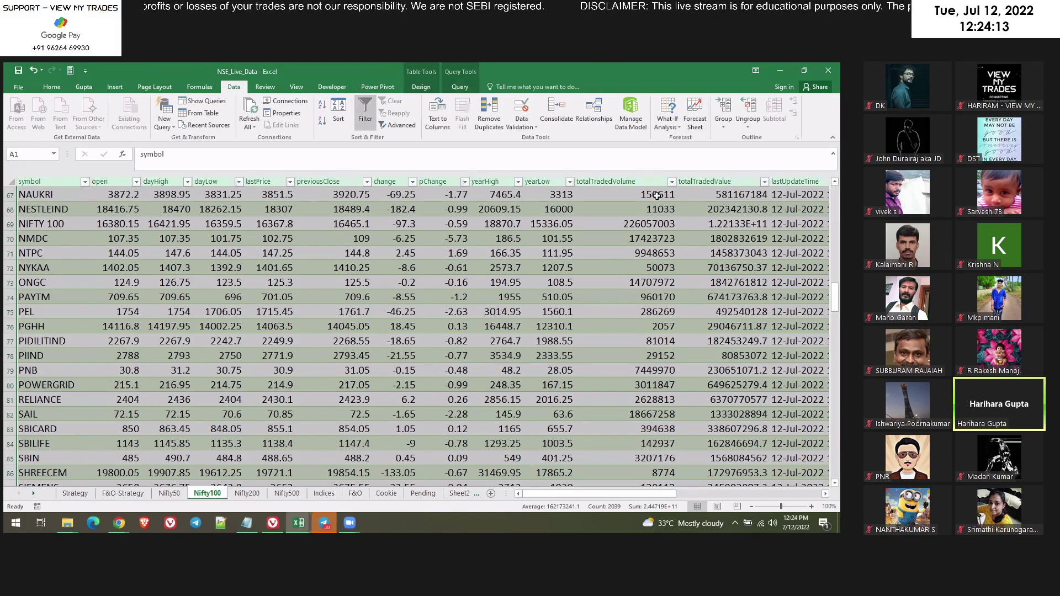
Read NYKAA's traded value plus PNB's year low and traded volume, then open the Strategy sheet.
left_click(731, 269)
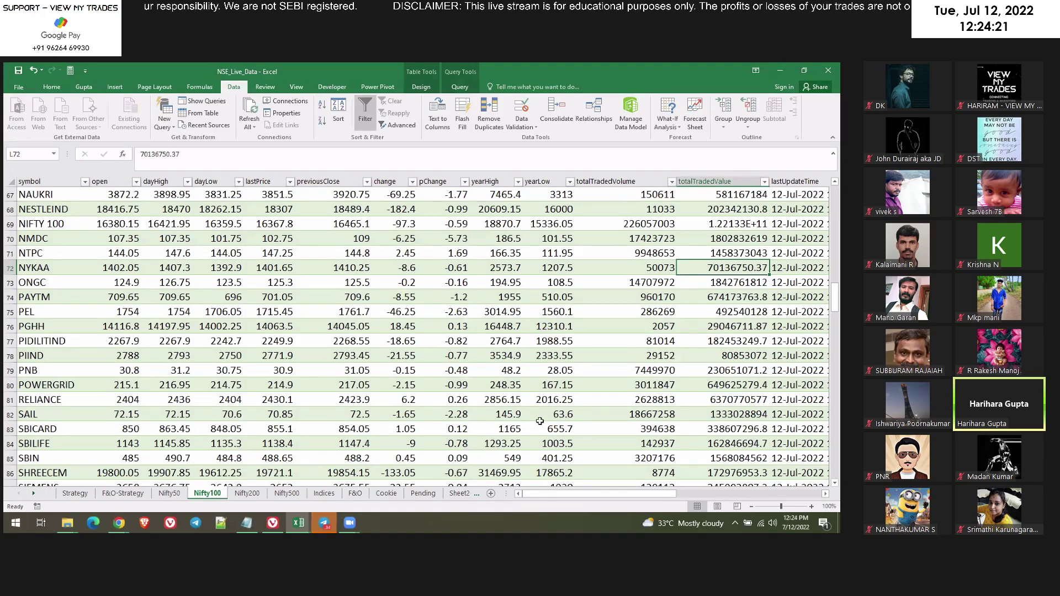
left_click(567, 373)
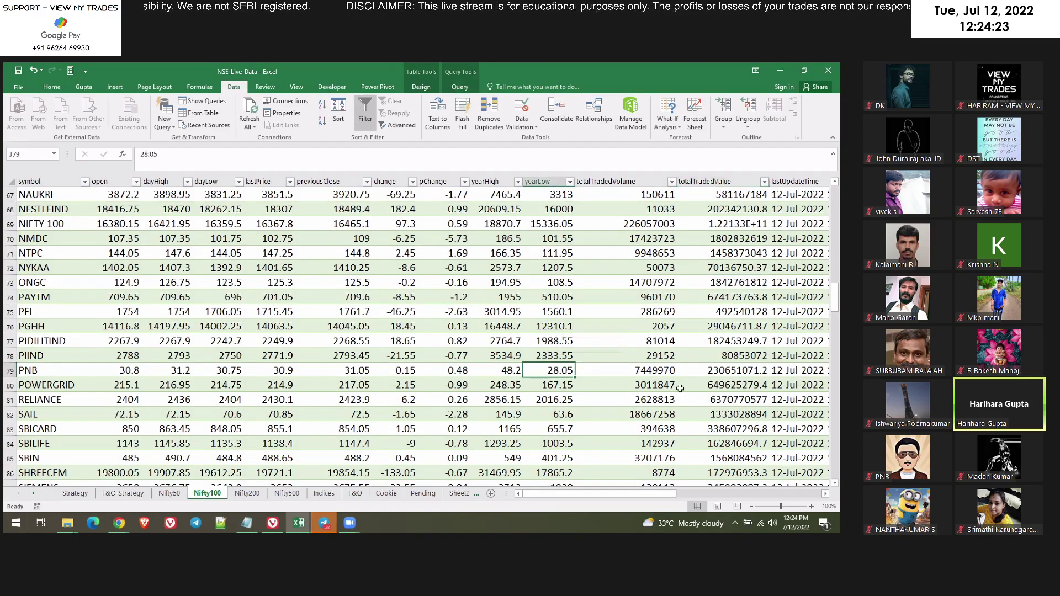
left_click(657, 371)
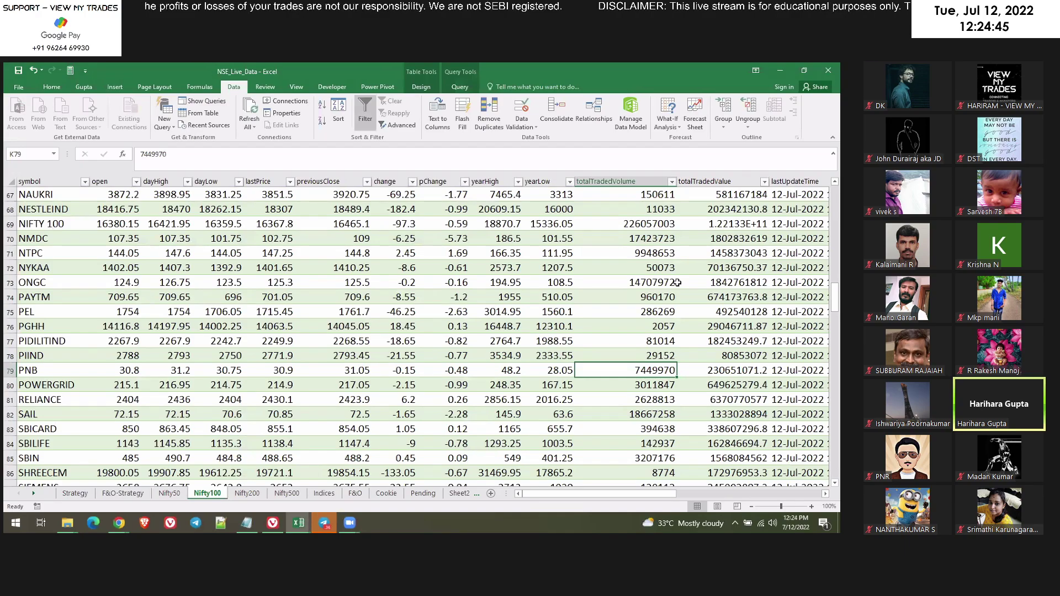
left_click(79, 497)
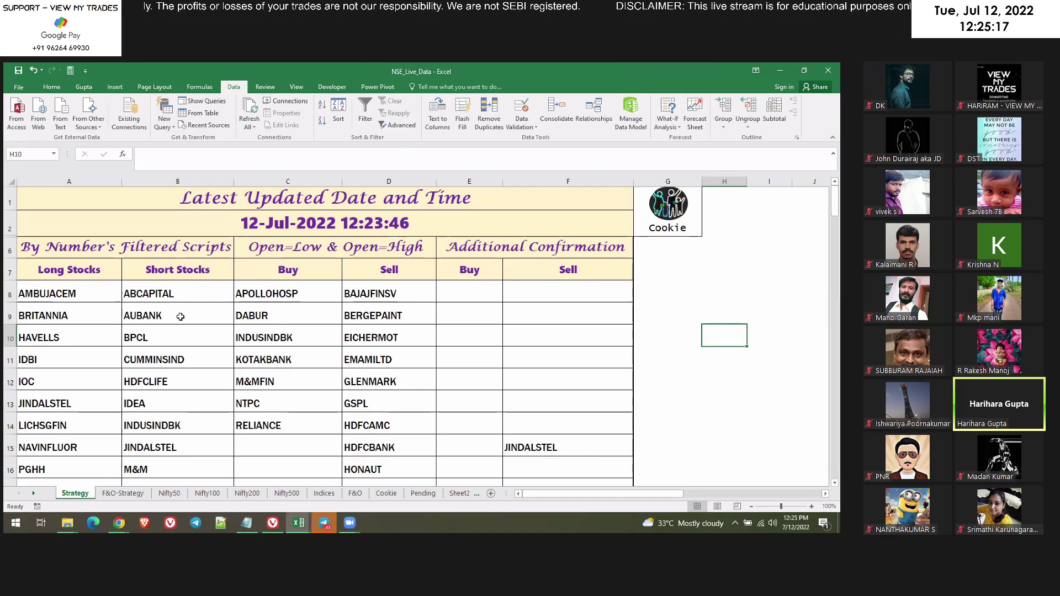
Select cell G9 on the Strategy sheet.
left_click(678, 318)
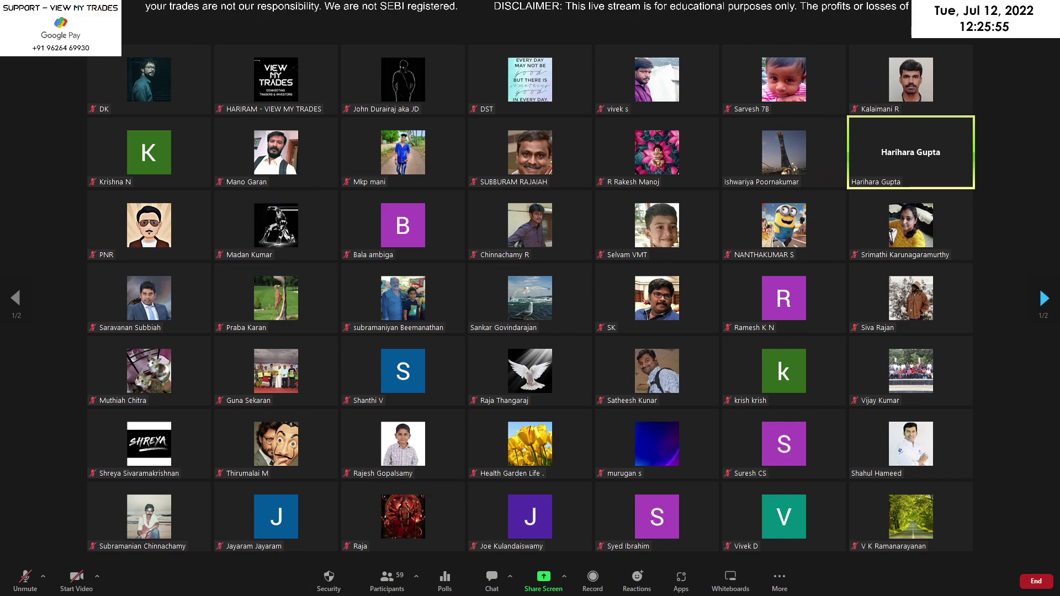
Toggle participants' Share Screen permission under Security, then apply an action to one attendee.
left_click(328, 580)
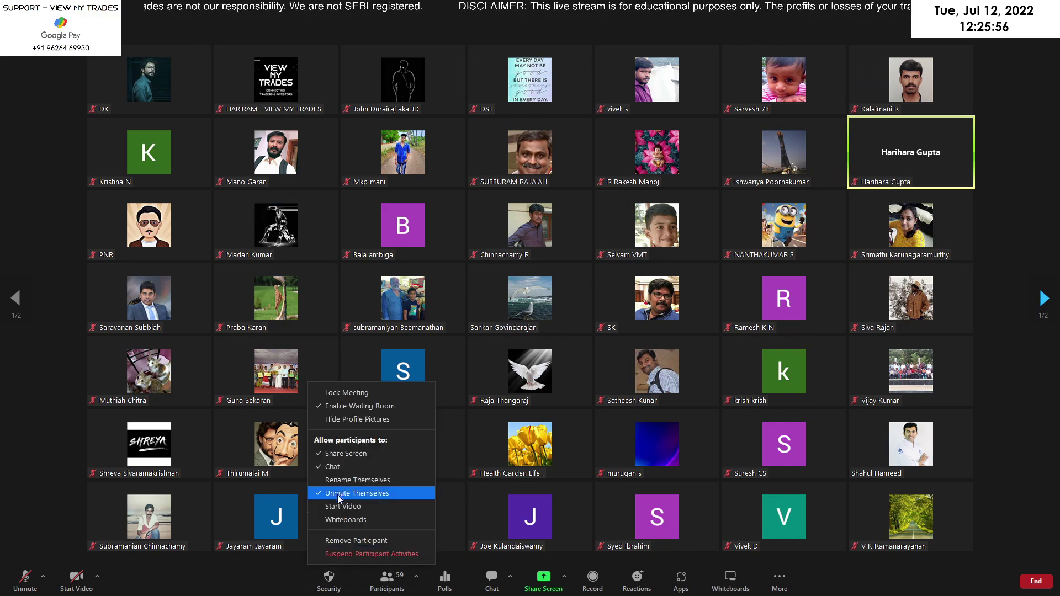
left_click(339, 457)
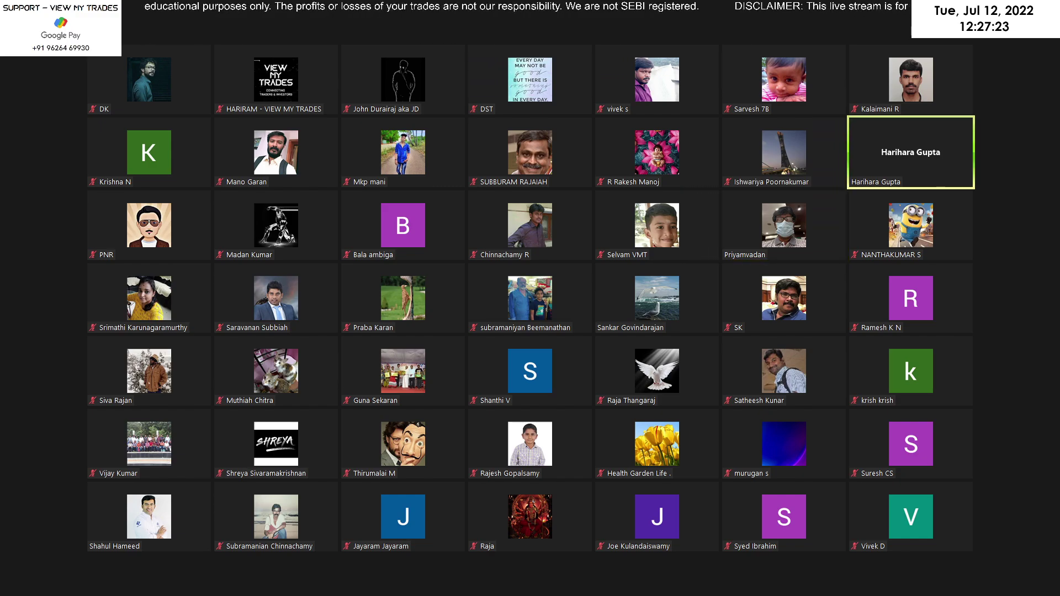
left_click(457, 417)
left_click(356, 462)
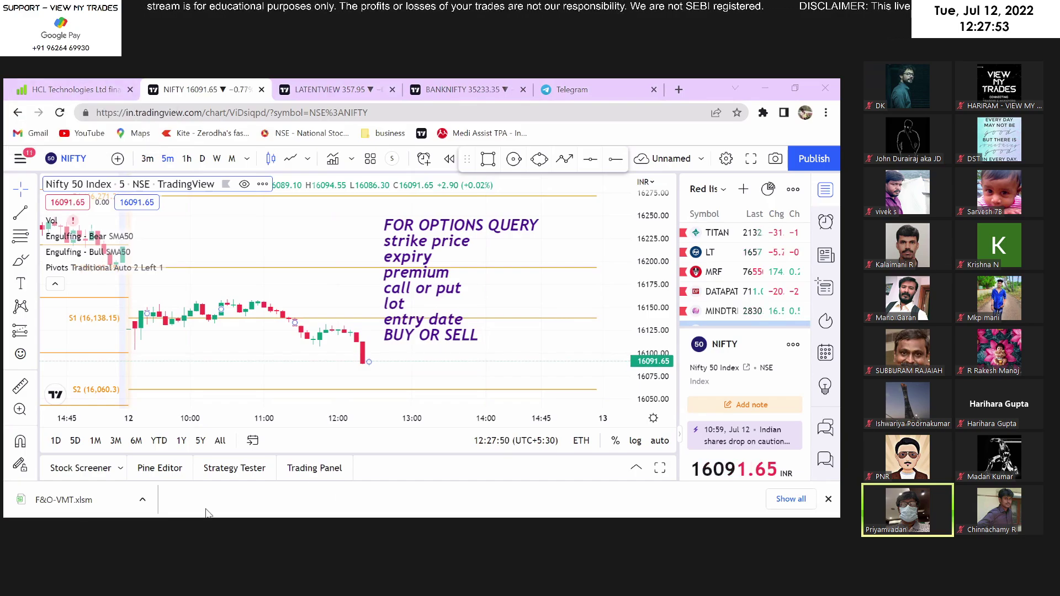
Close the downloads bar, view the BANKNIFTY chart, then return to the Nifty 5-minute chart.
left_click(829, 499)
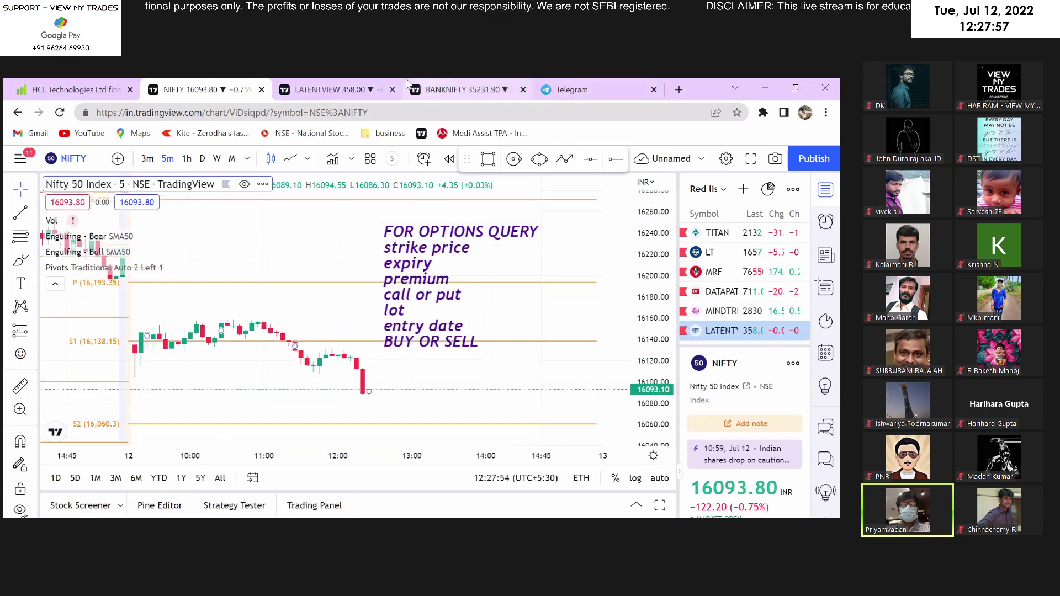
left_click(456, 90)
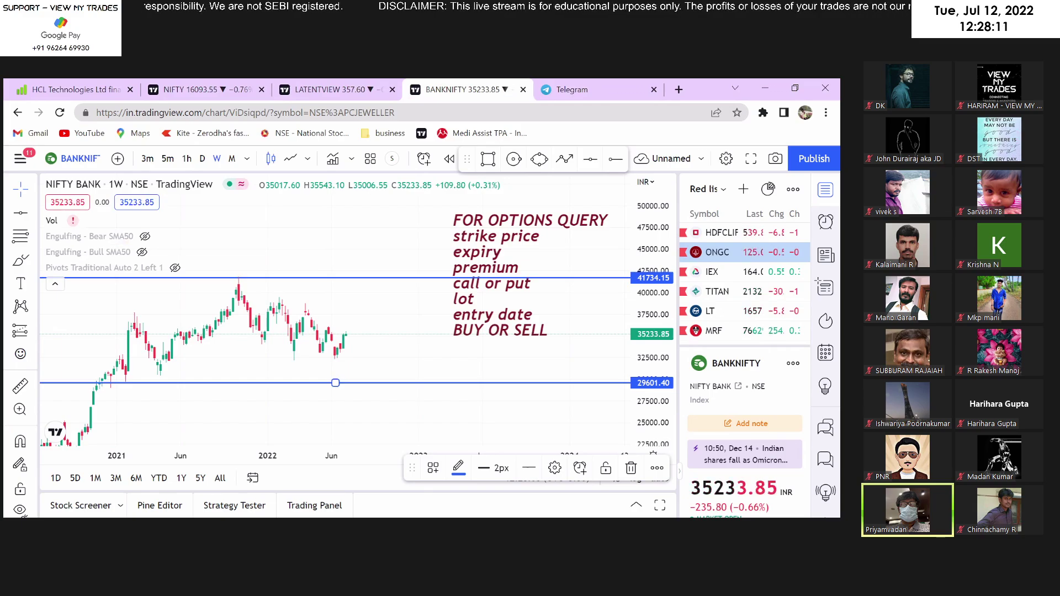
left_click(214, 86)
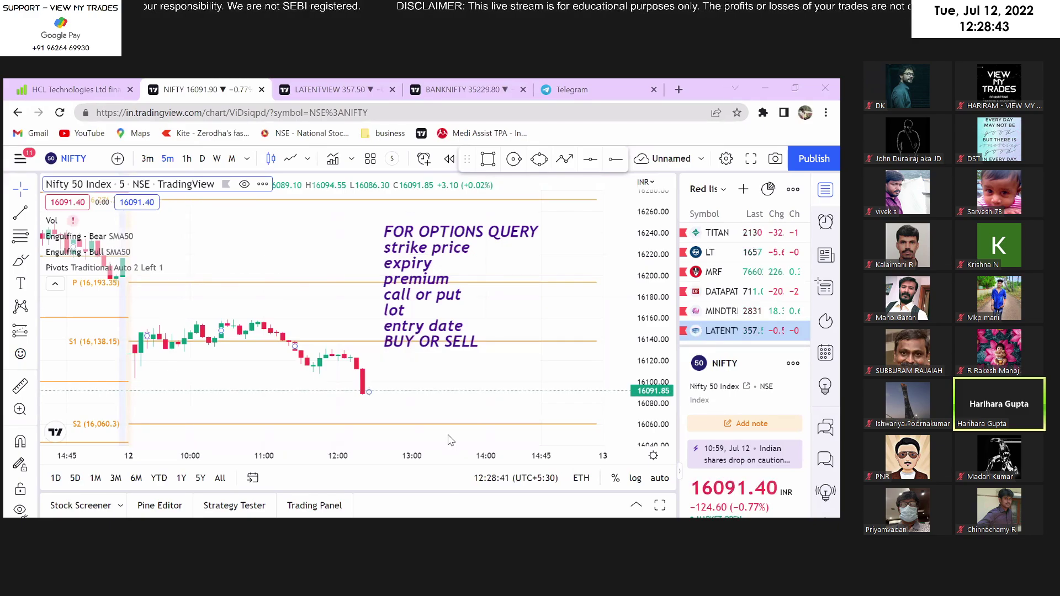
mouse_move(253, 396)
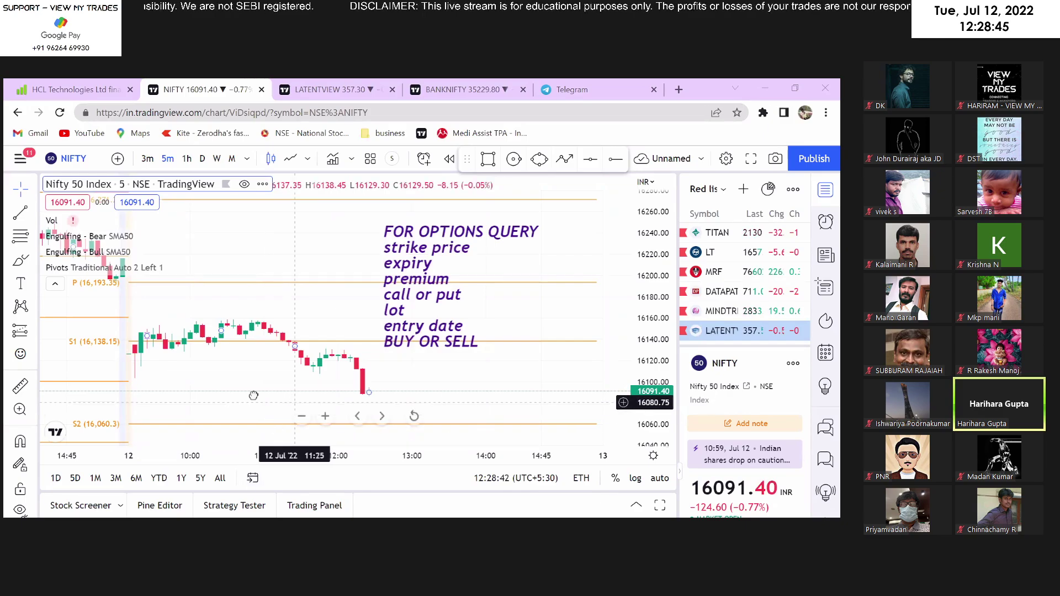
Switch back to the BankNifty chart and pan the weekly view to leave more space on the right.
key("ctrl+4")
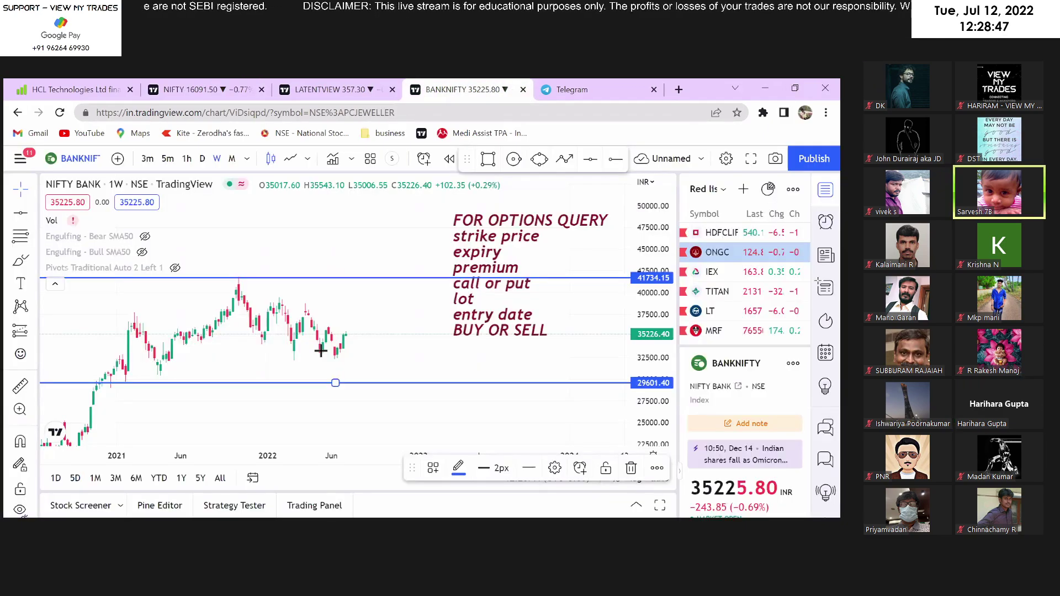
left_click_drag(240, 377, 184, 377)
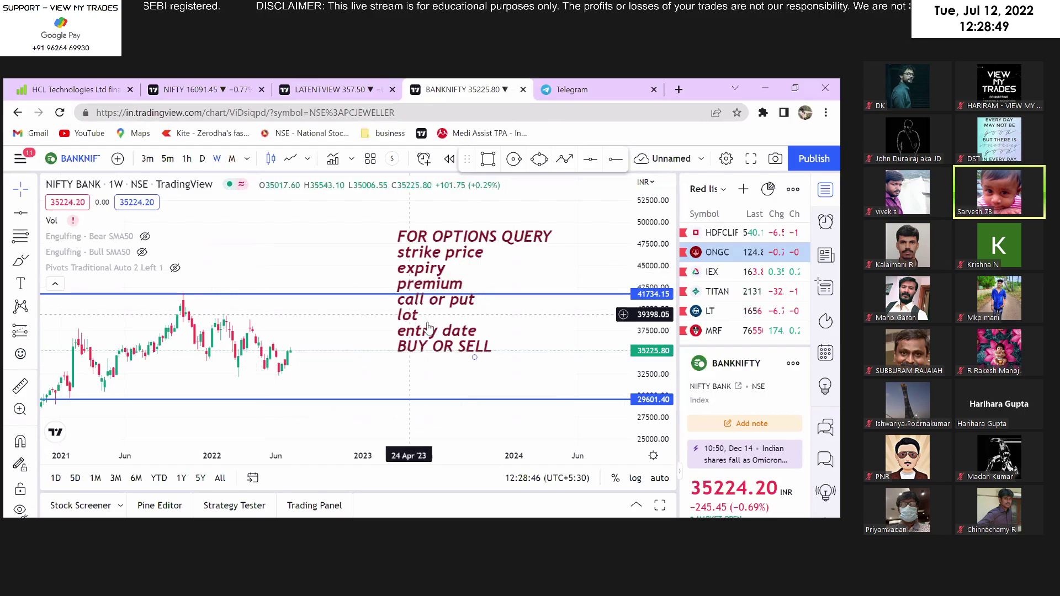
scroll(469, 282, "up", 3)
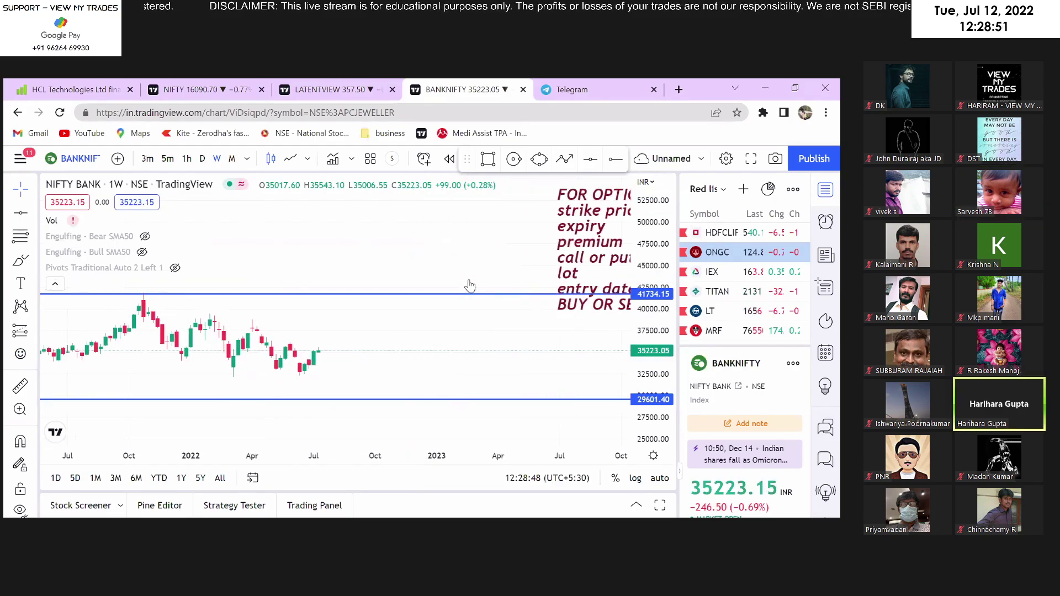
scroll(468, 286, "right", 2)
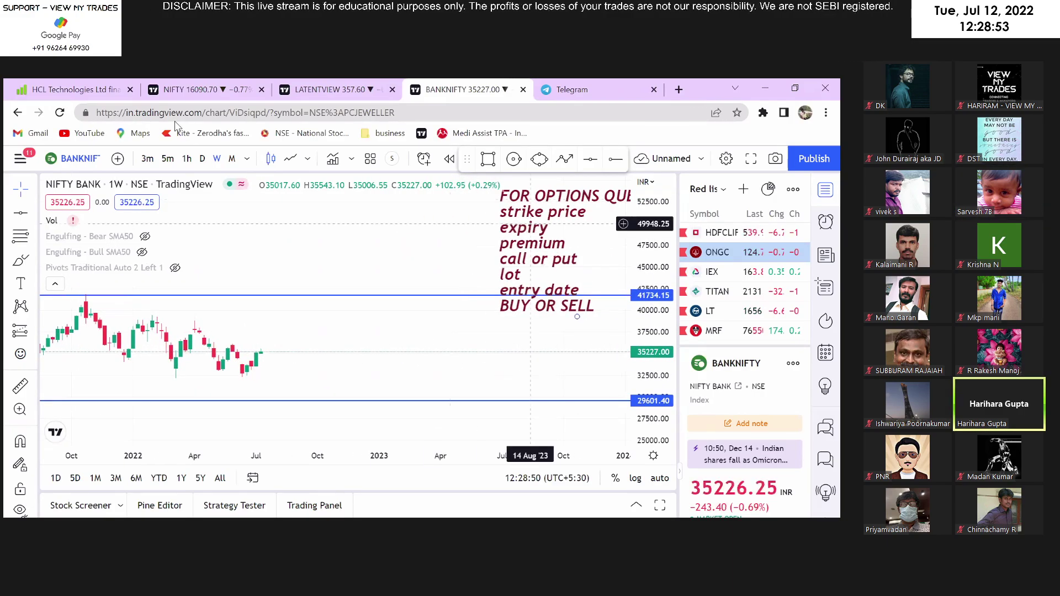
Show BankNifty as 1D daily candles and reset the chart view.
left_click(203, 159)
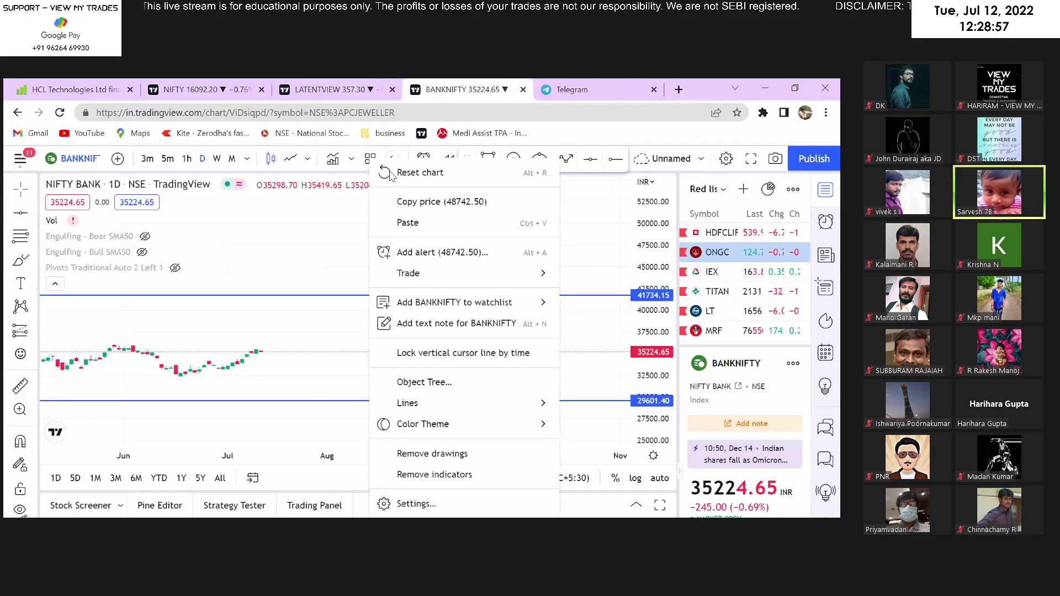
right_click(369, 234)
left_click(386, 171)
Zoom in and centre the recent May–July daily candles.
scroll(402, 284, "up", 2)
scroll(331, 315, "up", 2)
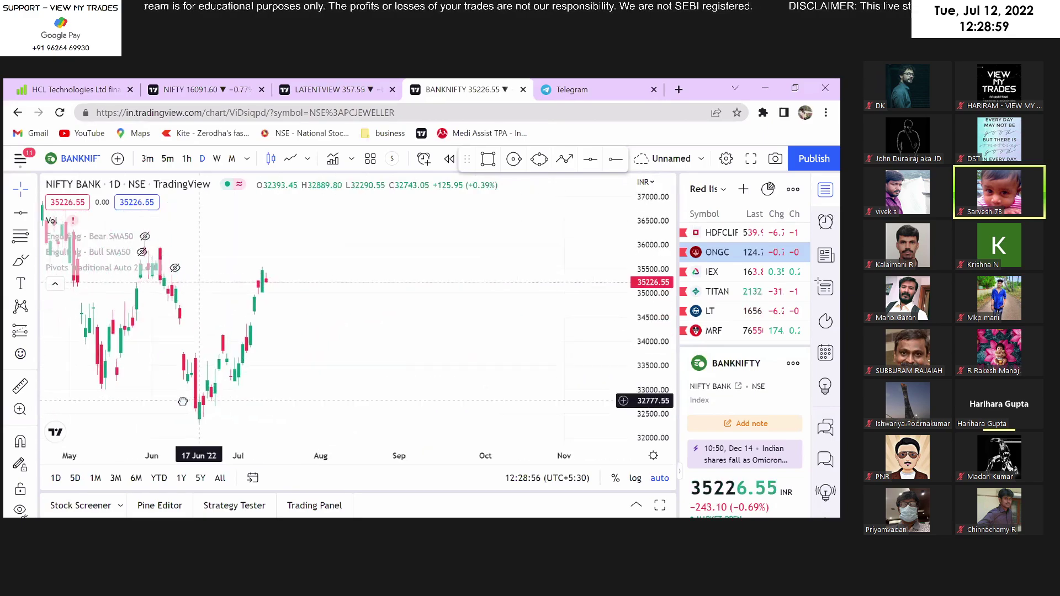
scroll(241, 351, "up", 2)
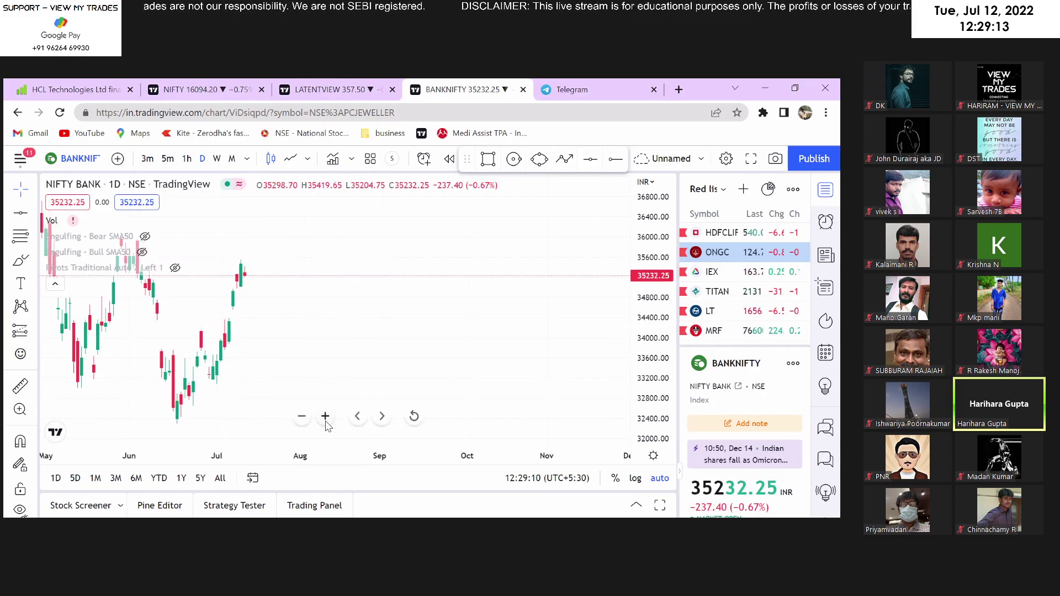
left_click(325, 415)
left_click_drag(186, 367, 441, 335)
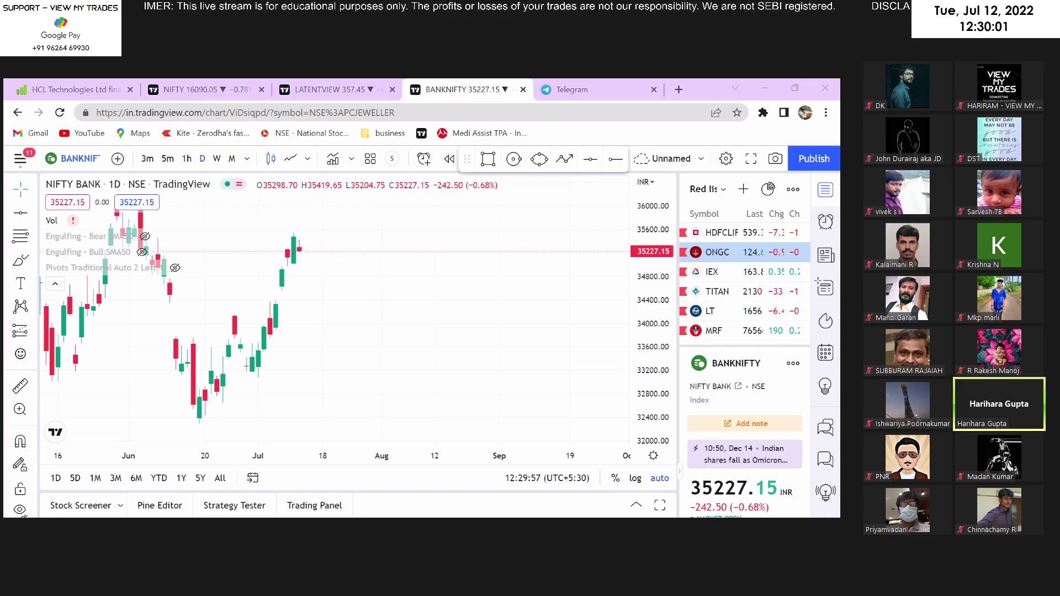
Go back to the Nifty 50 5-minute chart (16091.15) and close the LATENTVIEW chart tab.
left_click(216, 86)
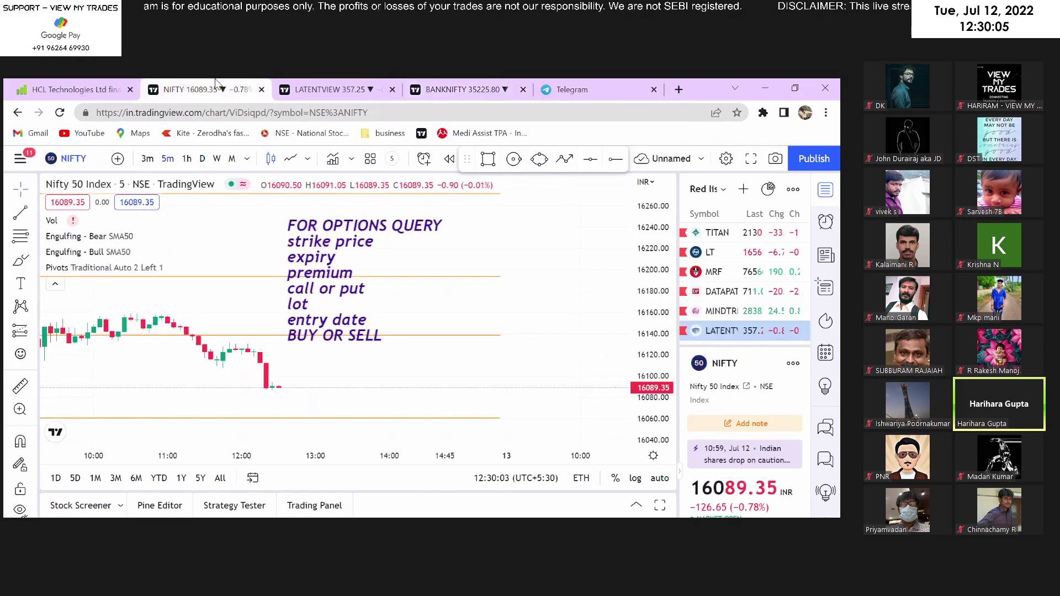
left_click(392, 90)
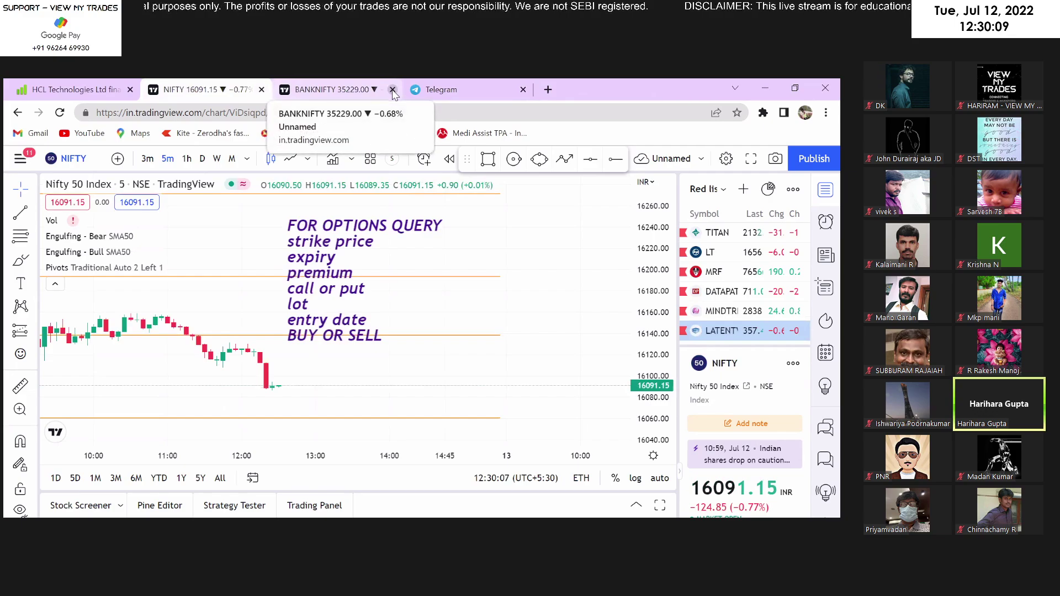